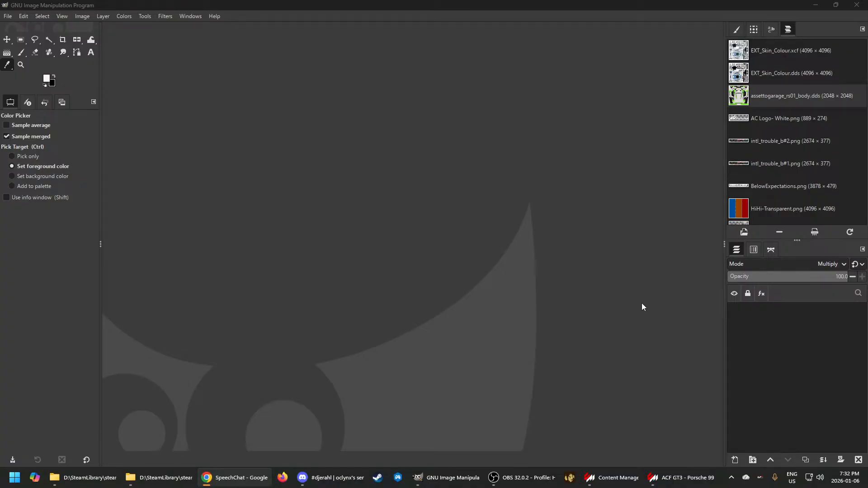
Switch to the Porsche 992 GT3 R 2023 showroom preview and reposition its window over the workspace
left_click(671, 483)
left_click_drag(418, 55, 395, 48)
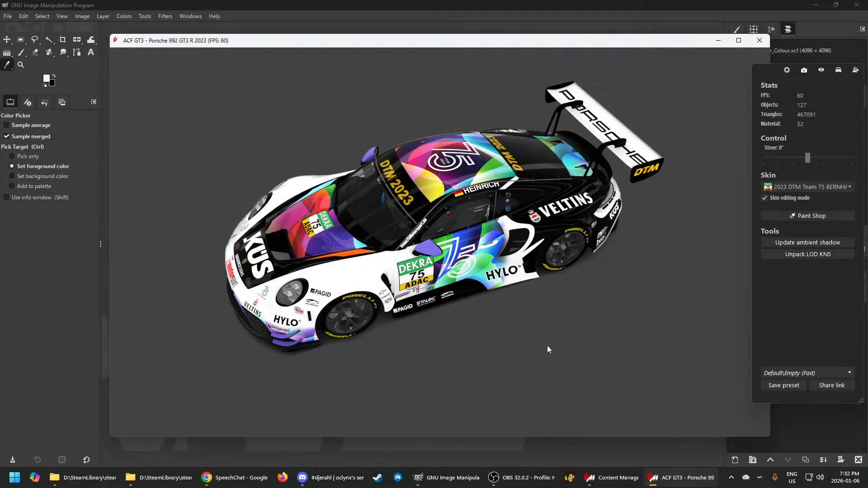
left_click_drag(586, 46, 565, 40)
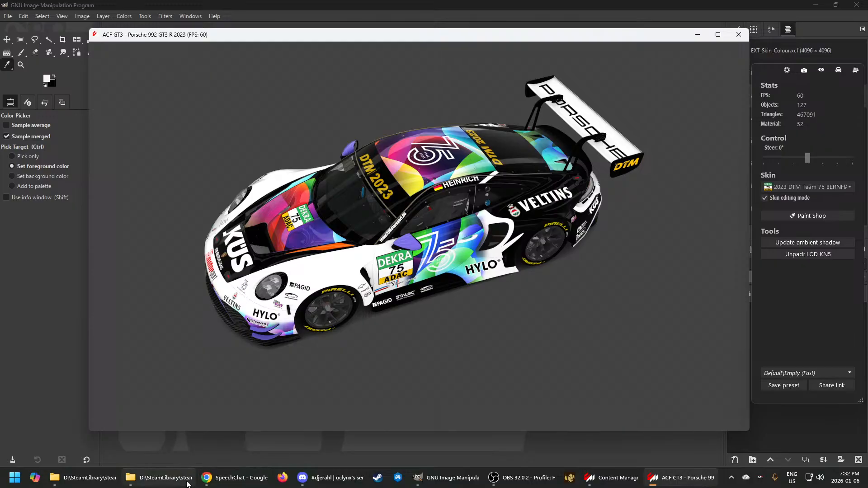
Close both open File Explorer windows
left_click(166, 482)
right_click(166, 482)
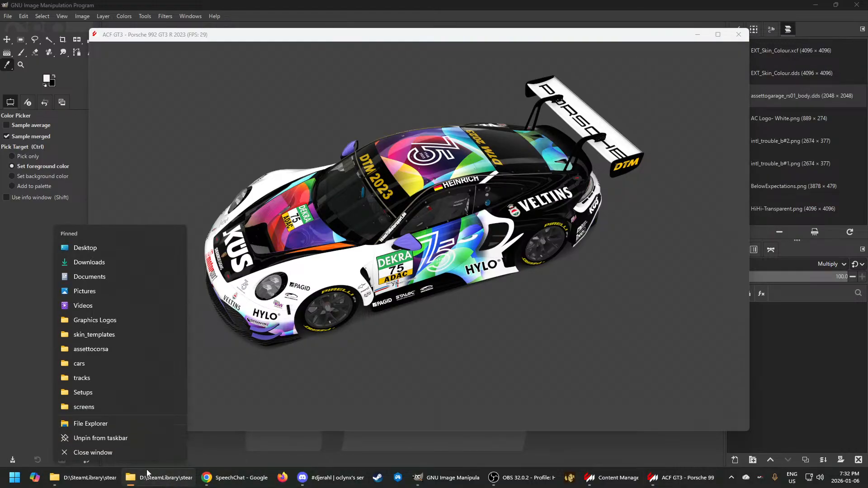
left_click(112, 456)
right_click(105, 470)
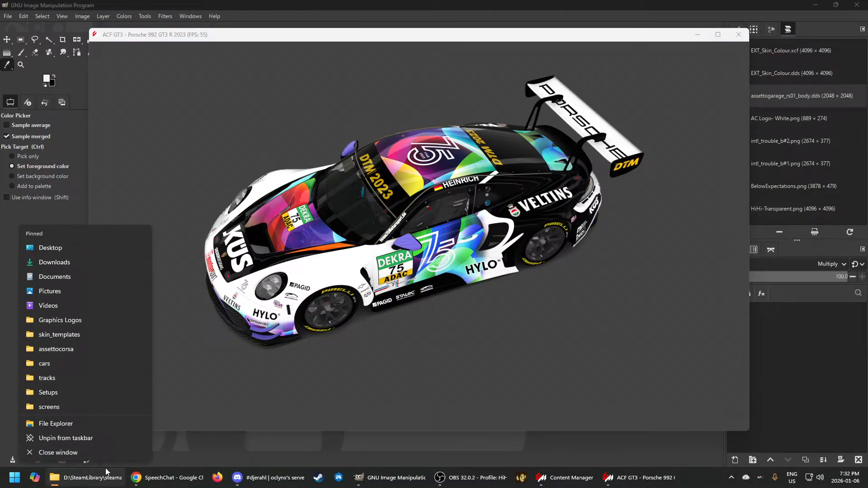
left_click(77, 454)
Switch to Content Manager and open the folder of the ACF GT3 - Porsche 992 GT3 R 2023
mouse_move(493, 483)
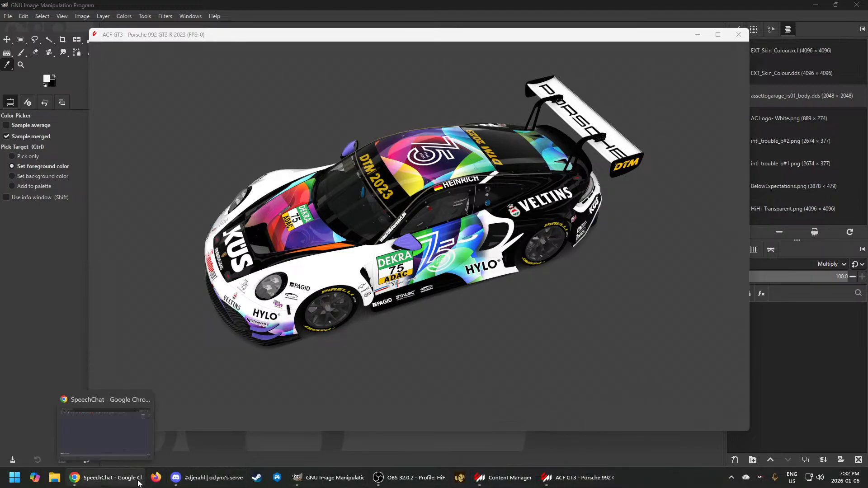
left_click(493, 480)
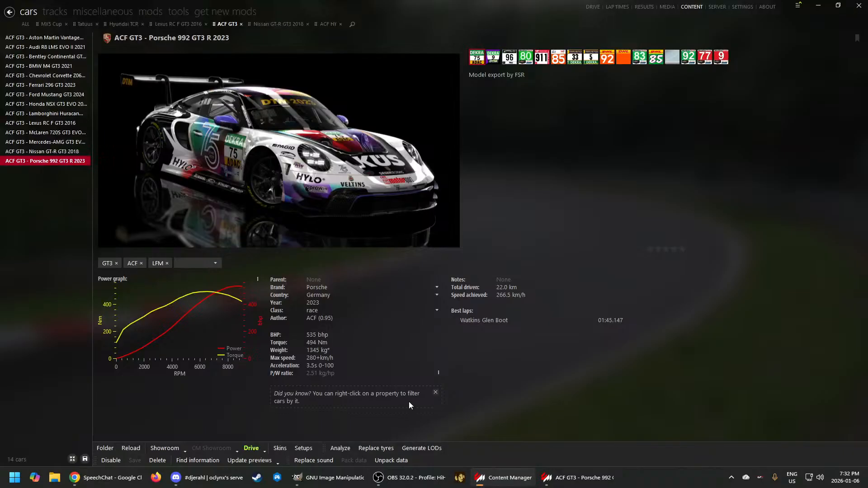
left_click(107, 450)
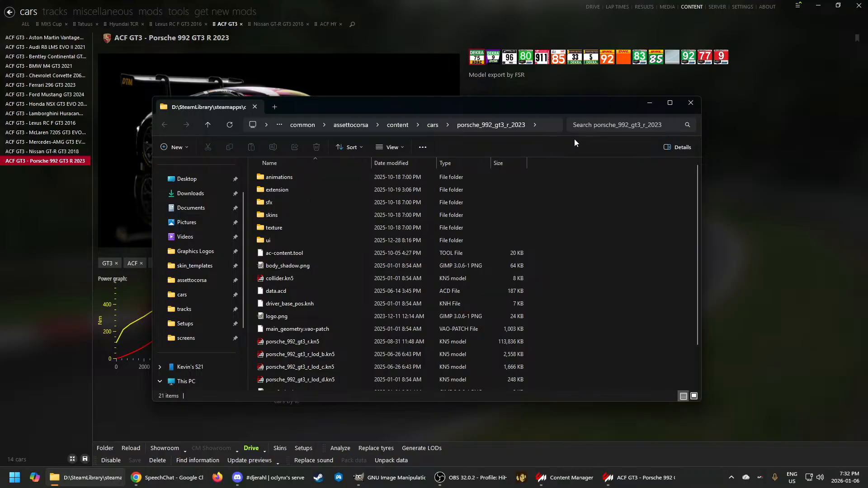
Copy the car's folder name, porsche_992_gt3_r_2023, from the end of the folder path
left_click(545, 126)
left_click(527, 125)
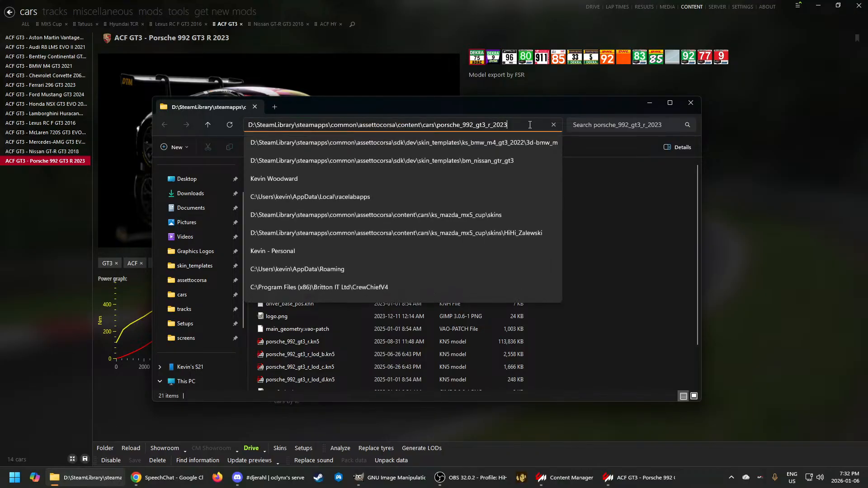
left_click_drag(527, 125, 437, 128)
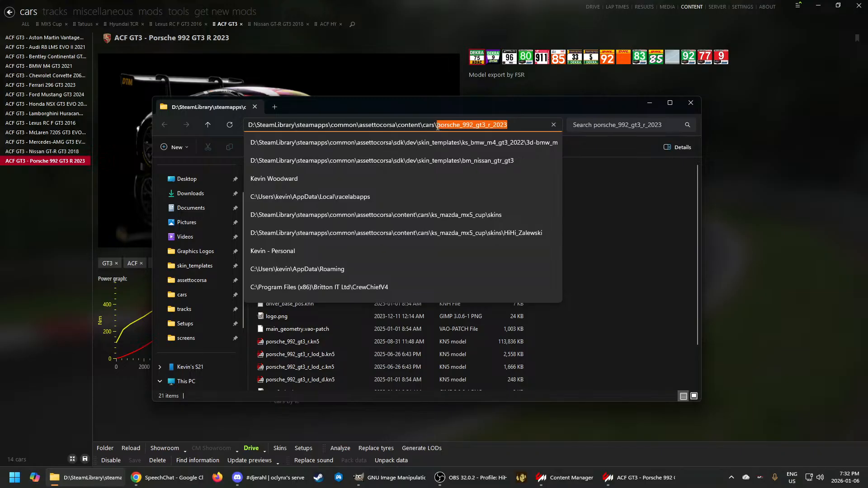
left_click(522, 122)
left_click_drag(521, 122, 437, 122)
left_click_drag(509, 123, 438, 120)
key("ctrl+c")
left_click(660, 222)
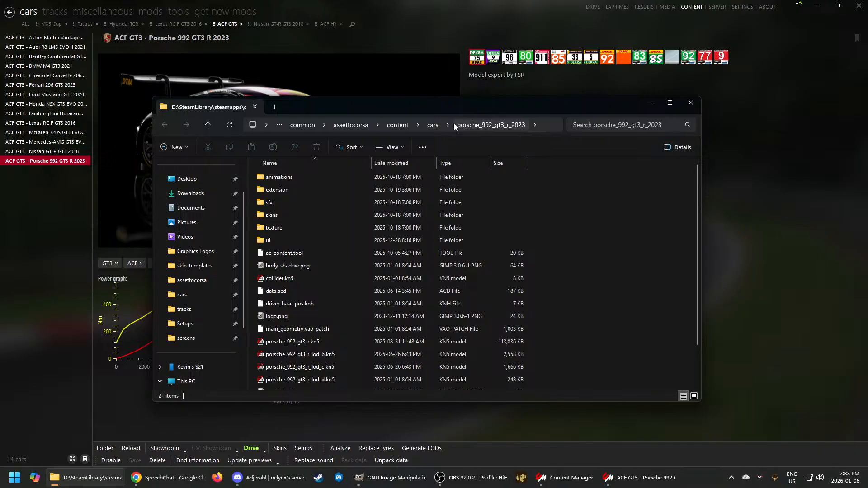
Create a folder named porsche_992_gt3_r_2023 inside the skin_templates folder and open it
left_click(195, 268)
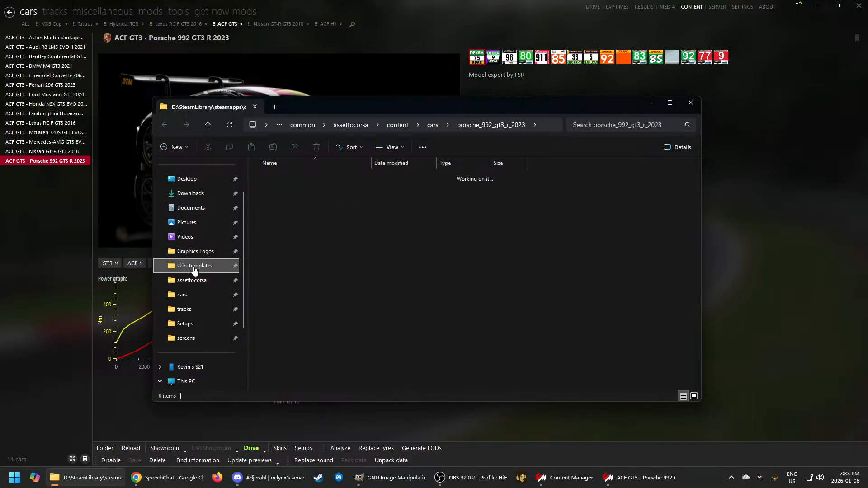
left_click(555, 126)
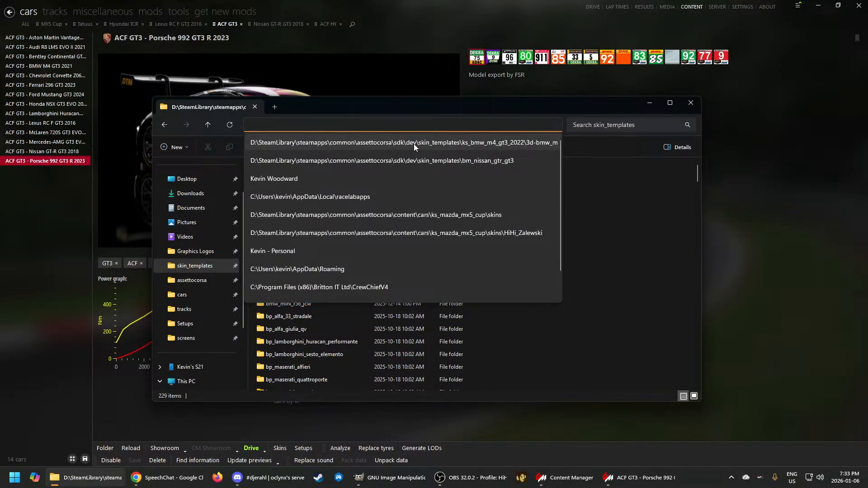
left_click(621, 213)
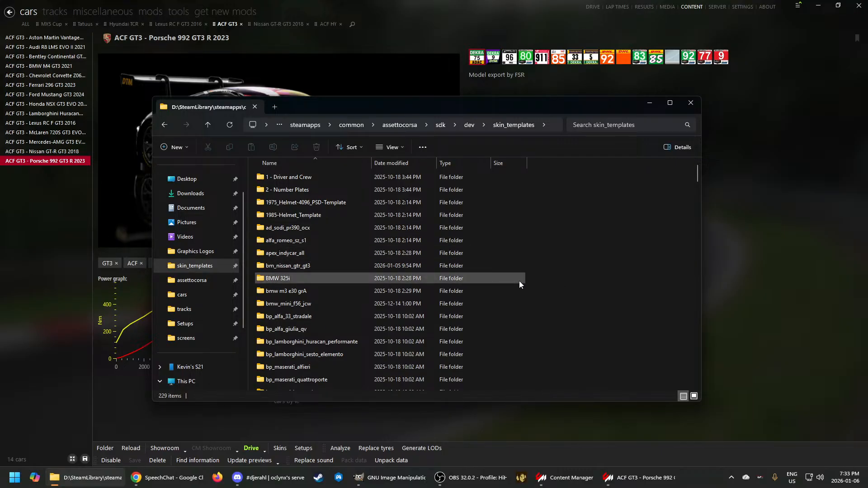
right_click(564, 281)
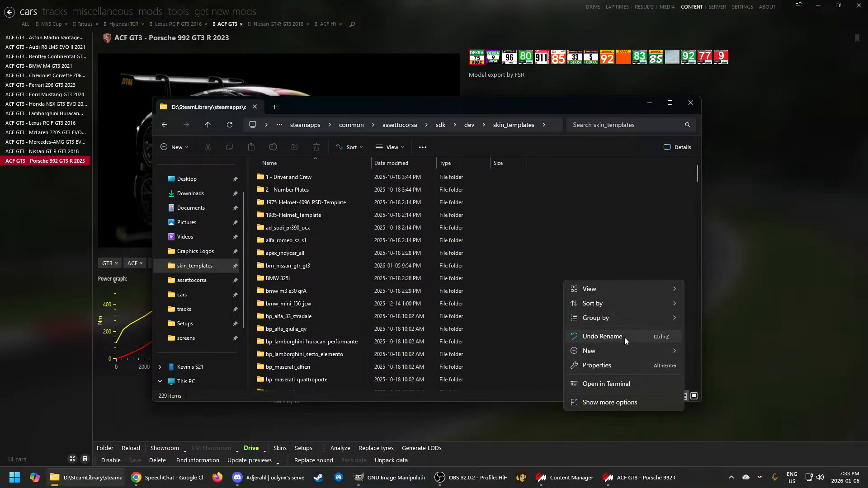
mouse_move(608, 351)
left_click(718, 176)
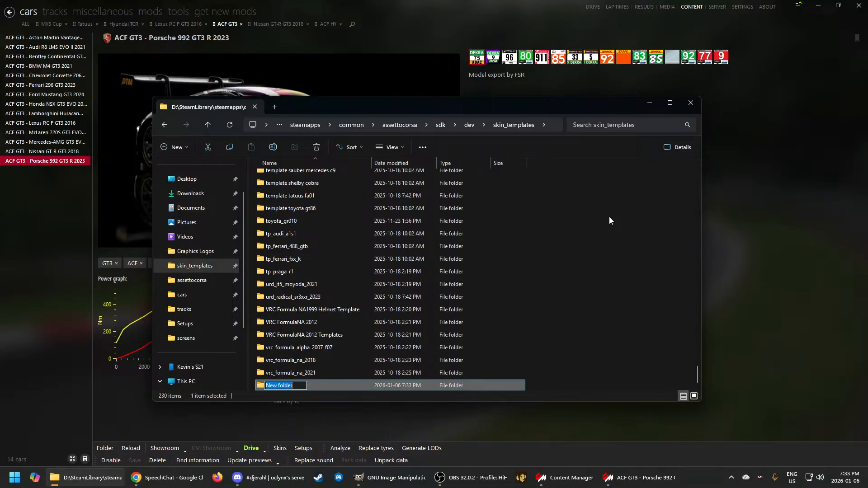
key("ctrl+v")
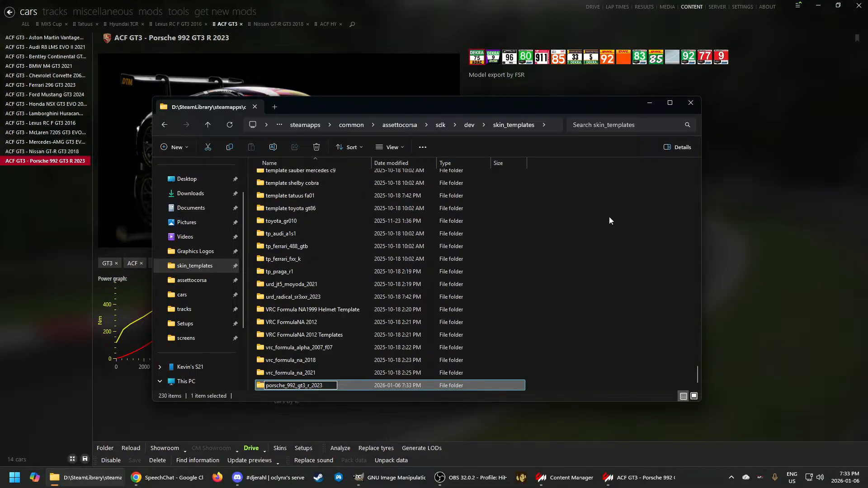
key("Return")
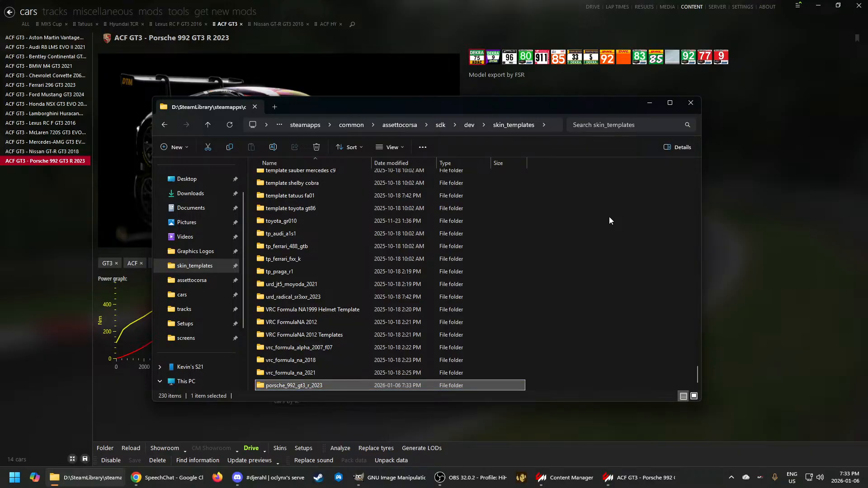
double_click(283, 384)
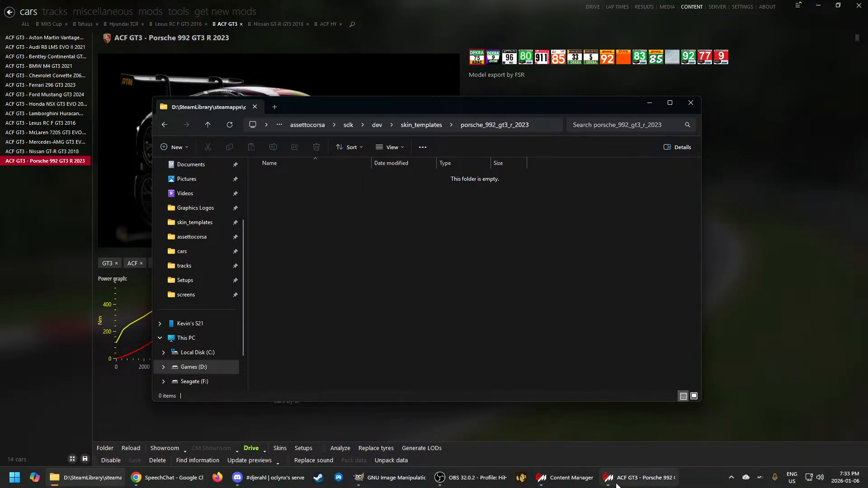
Close the Porsche's showroom preview and relaunch it in CM Showroom from Content Manager
left_click(641, 478)
left_click_drag(582, 260, 574, 273)
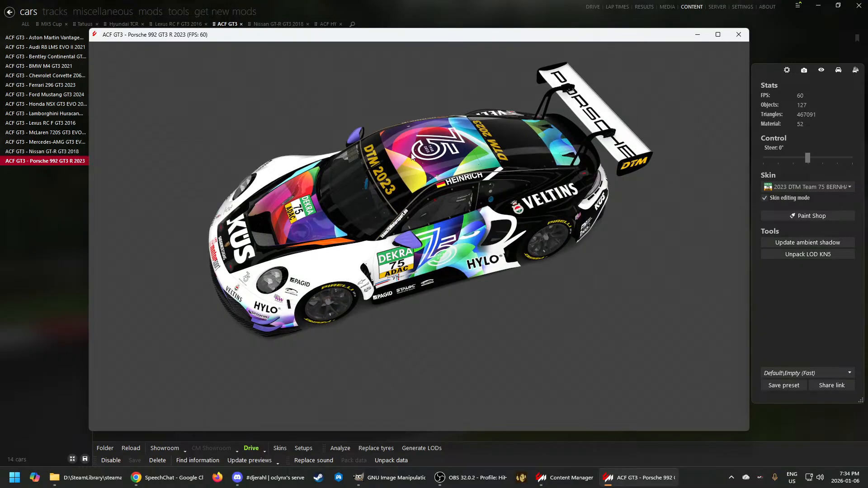
left_click(739, 34)
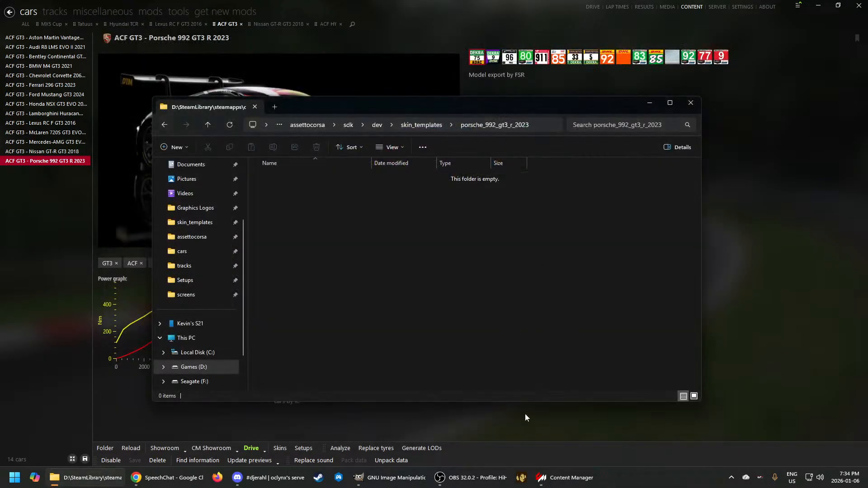
left_click(642, 349)
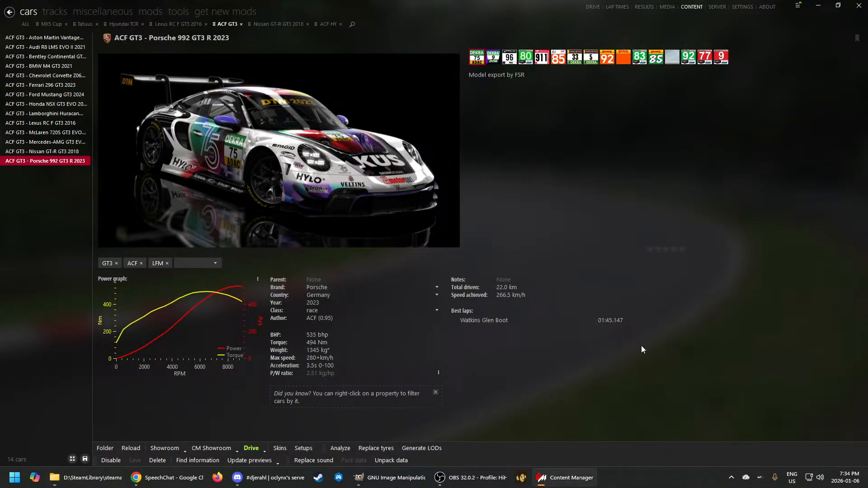
left_click(212, 449)
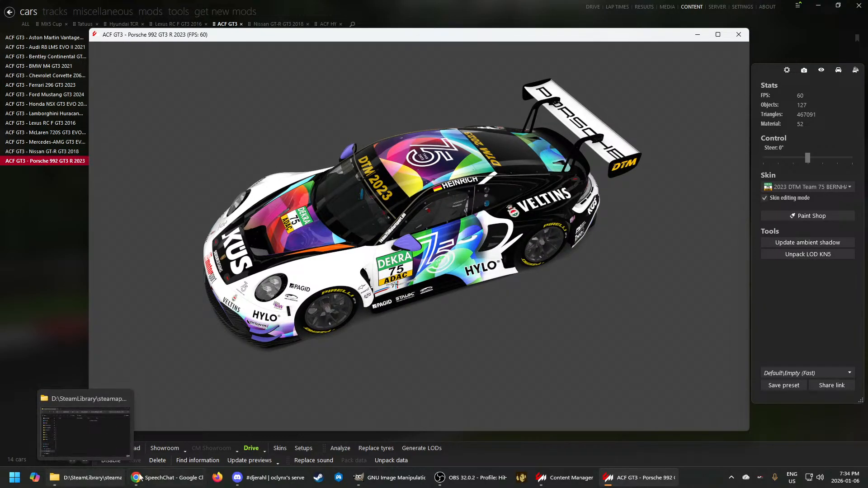
Return to Content Manager, open the Porsche's car folder in a second window and enter its skins folder
left_click(72, 478)
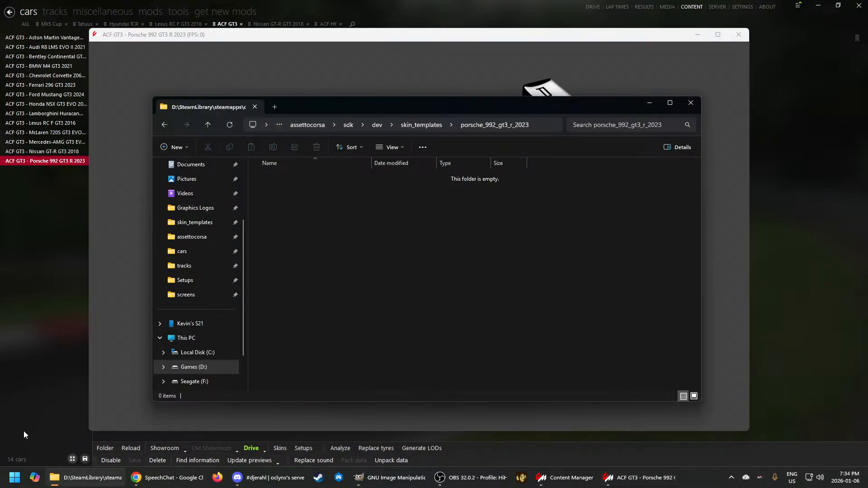
left_click(24, 432)
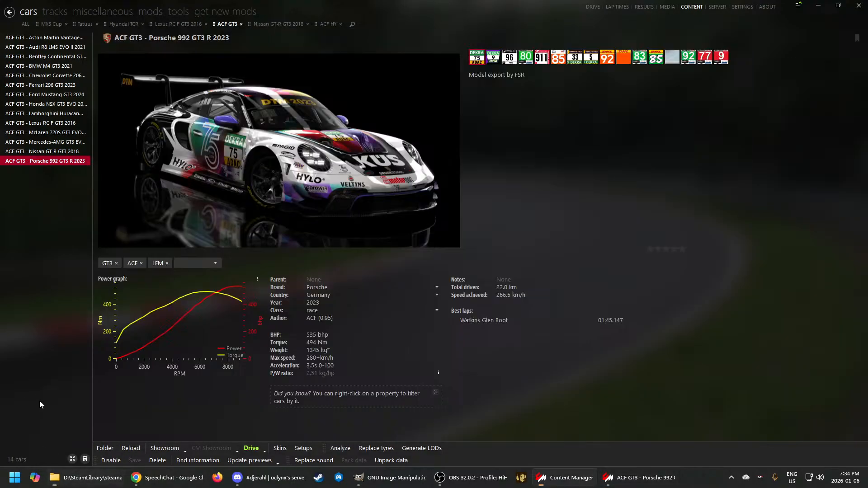
left_click(104, 448)
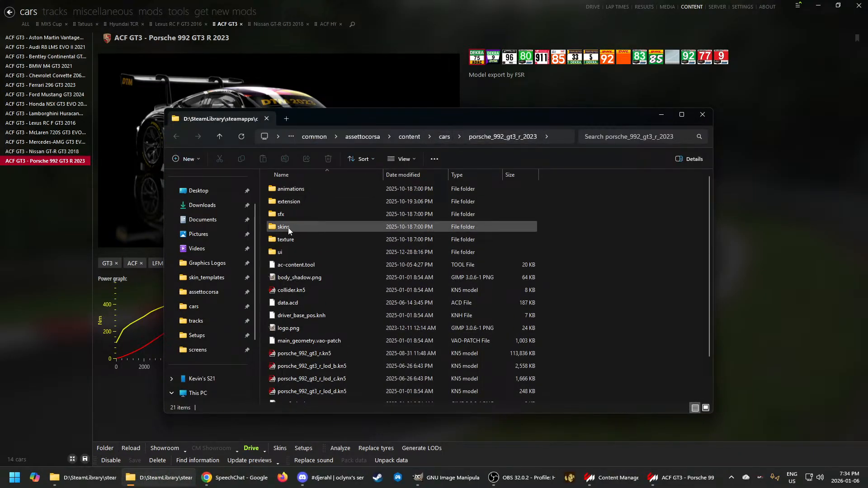
double_click(273, 227)
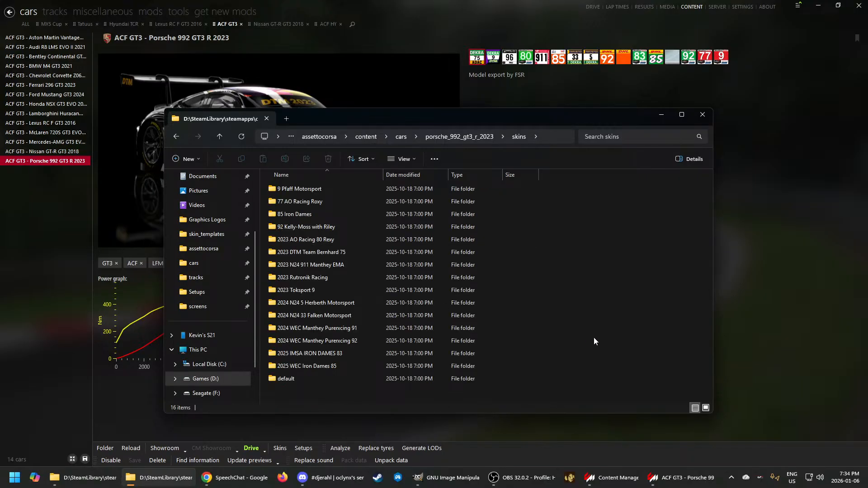
Create a folder named HiHi Racing in the car's skins folder and open it
right_click(544, 347)
mouse_move(598, 285)
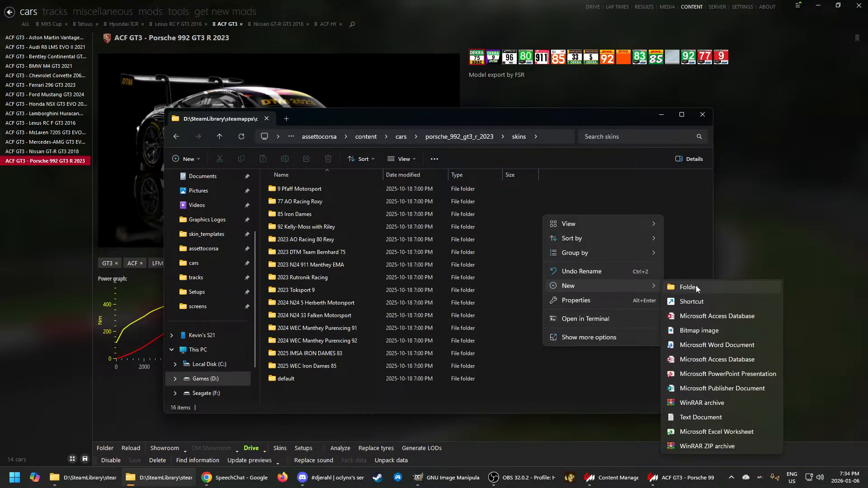
left_click(696, 287)
type("HiHi")
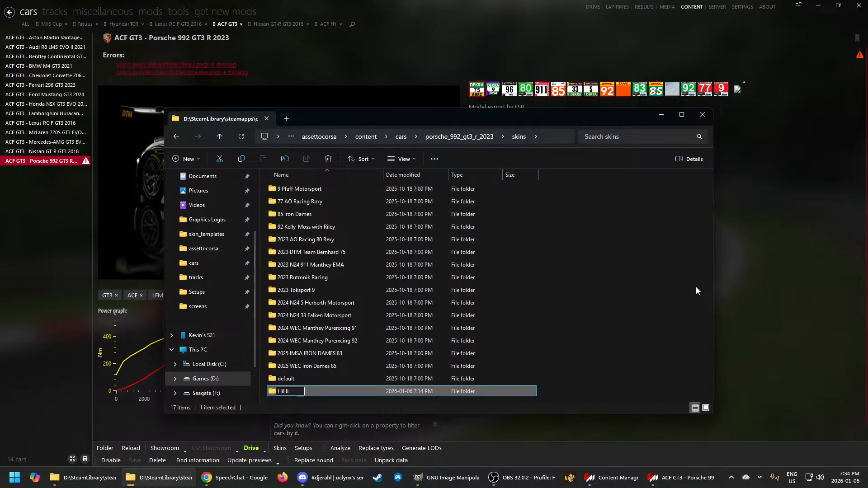
type(" Racing")
key("Return")
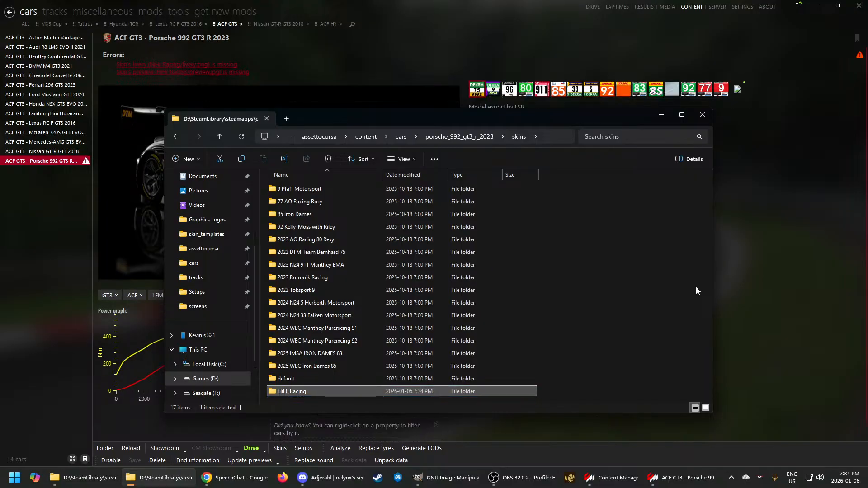
double_click(284, 393)
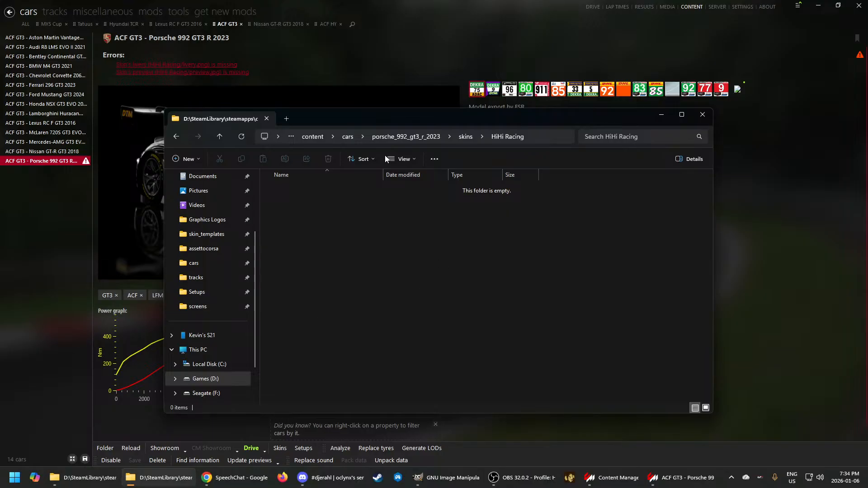
Apply the Hi Hi Racing skin to the Porsche in the showroom preview and inspect the car's bodywork
left_click(379, 2)
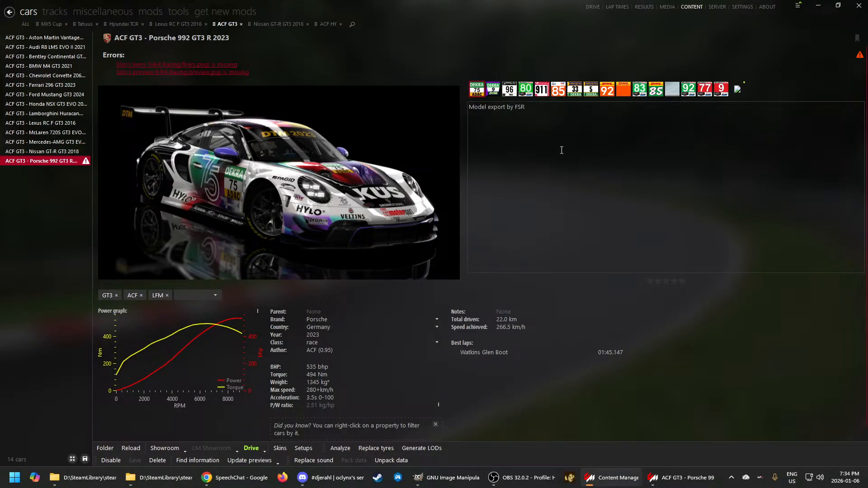
left_click(684, 478)
left_click(793, 186)
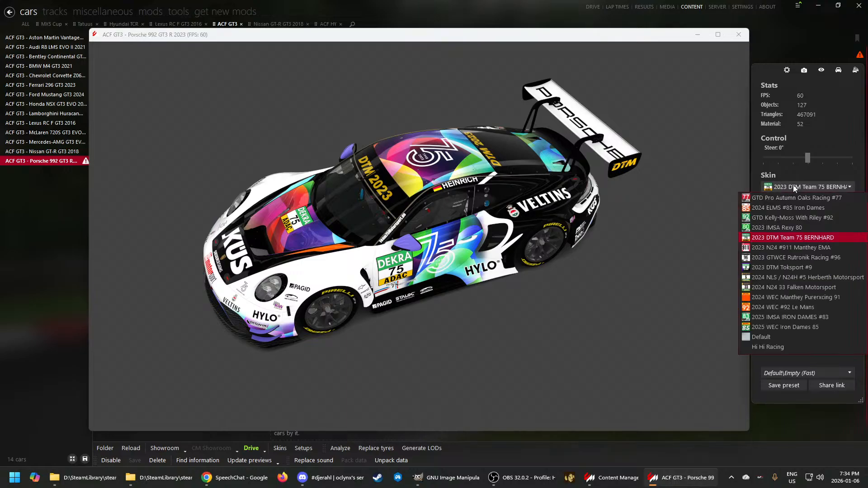
left_click(770, 347)
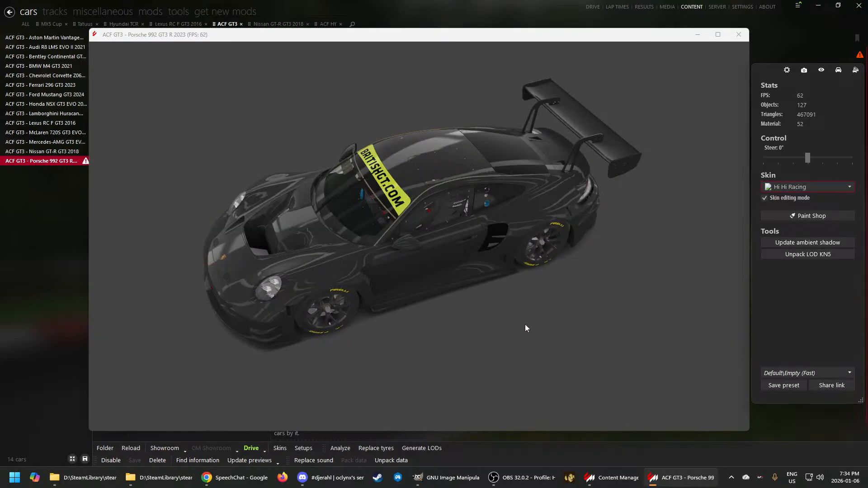
left_click_drag(525, 325, 472, 359)
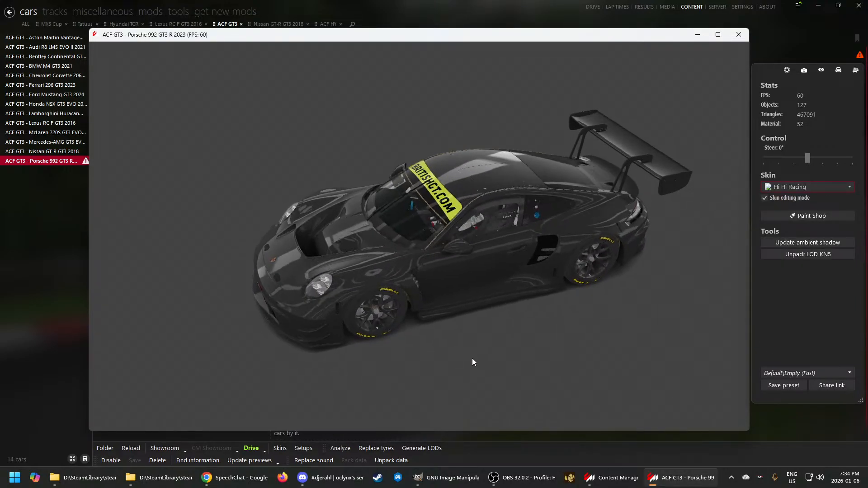
left_click_drag(504, 178, 500, 181)
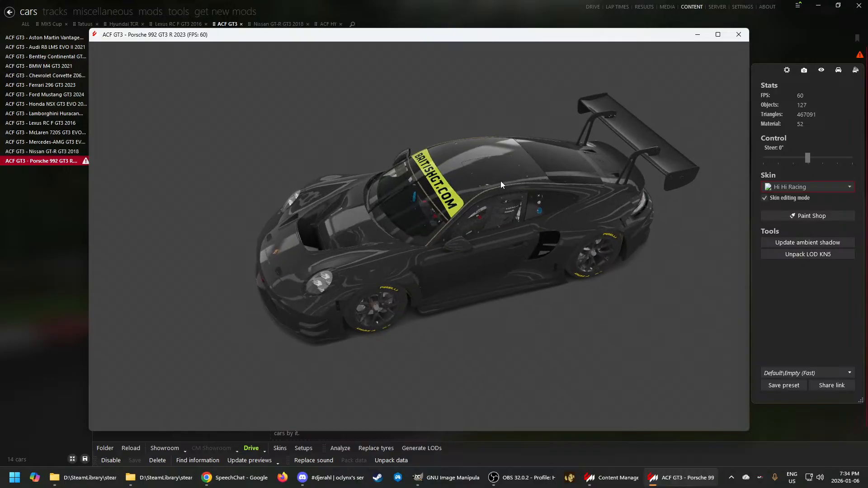
Select the Porsche's main body mesh and open the details of its EXT_Skin.dds diffuse texture
left_click(497, 151)
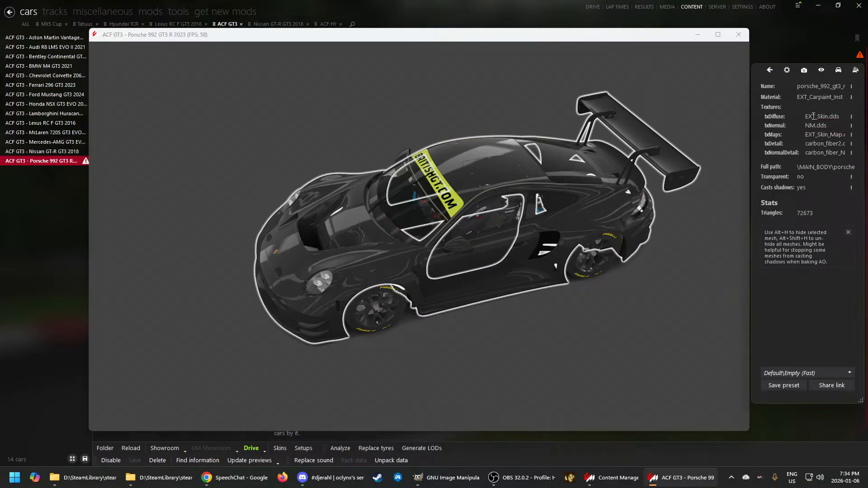
left_click(831, 116)
left_click(853, 118)
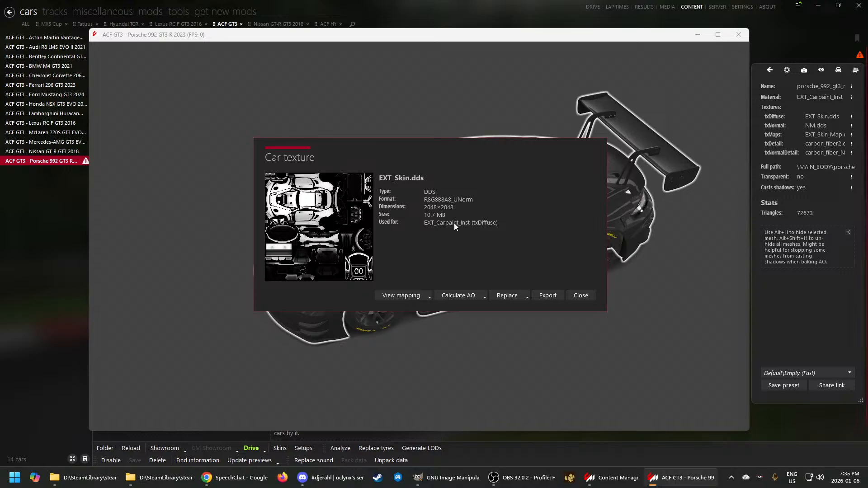
Calculate an ambient occlusion map for EXT_Skin.dds at a custom size of 4096x4096
left_click(484, 297)
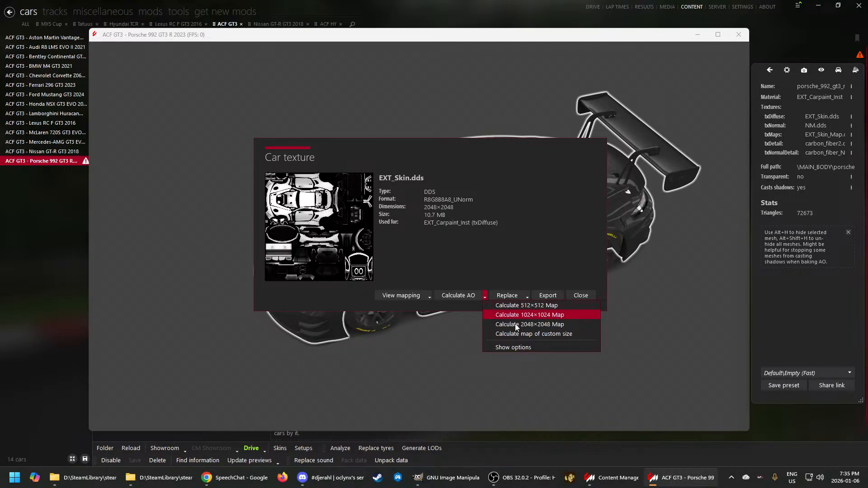
left_click(540, 335)
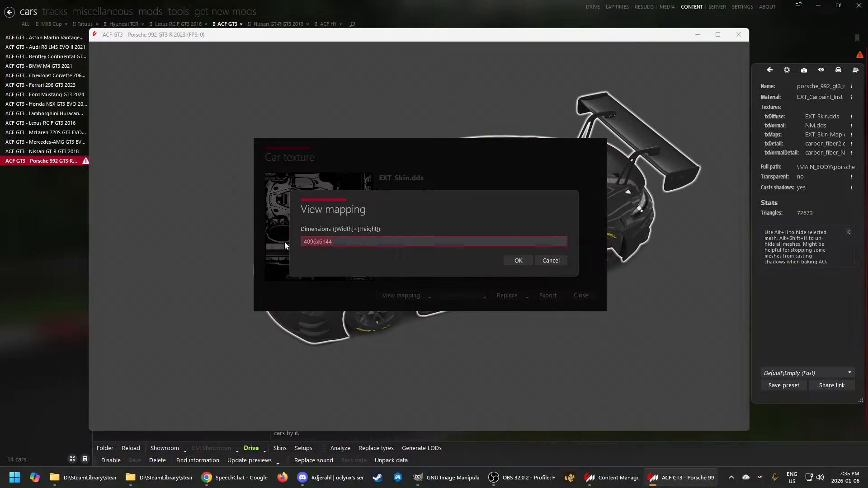
type("4096")
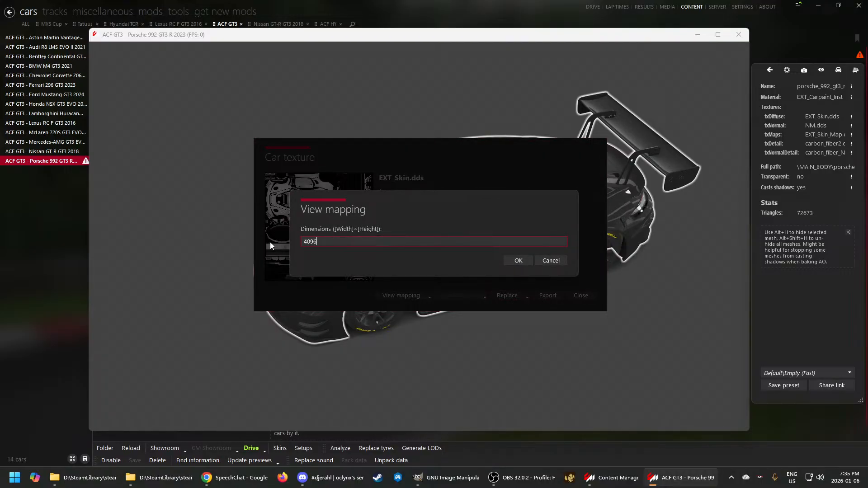
type("*")
type("x4096")
left_click(519, 261)
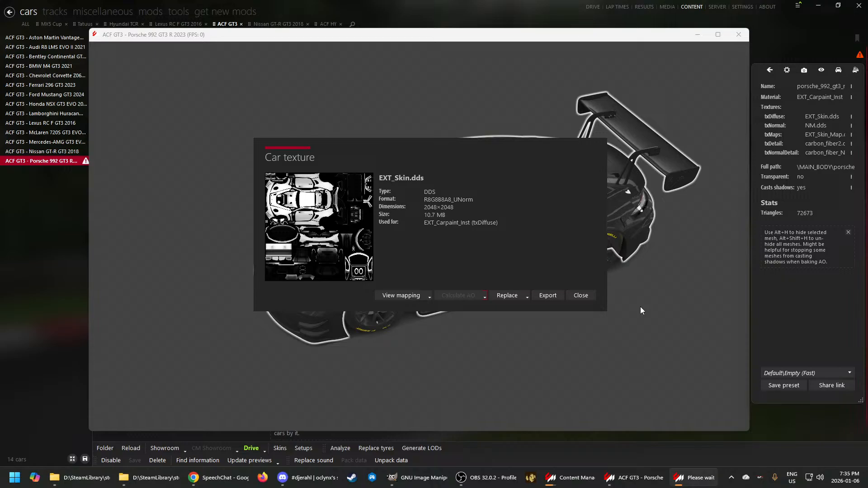
mouse_move(687, 475)
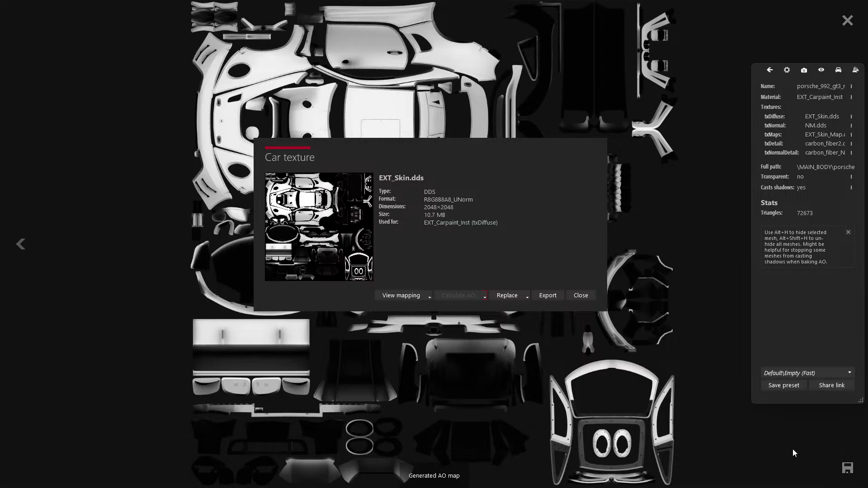
Start exporting the generated AO map and choose the porsche_992_gt3_r_2023 folder inside skin_templates as its destination
left_click(847, 469)
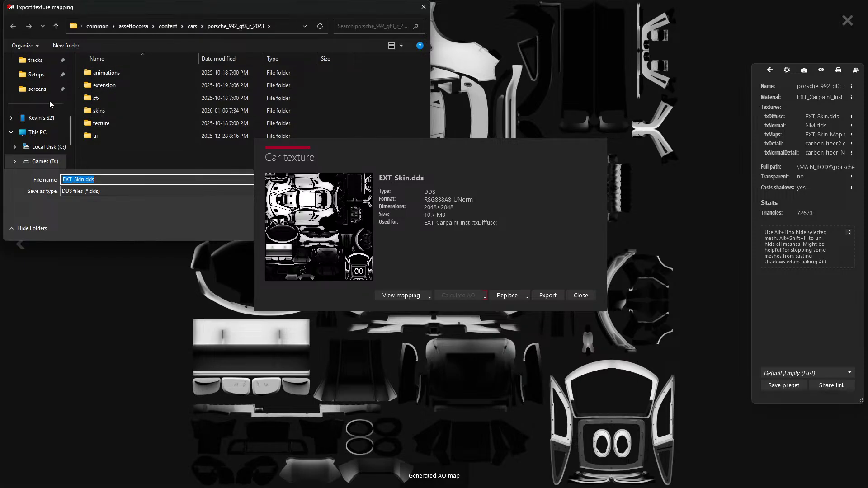
scroll(43, 103, "up", 2)
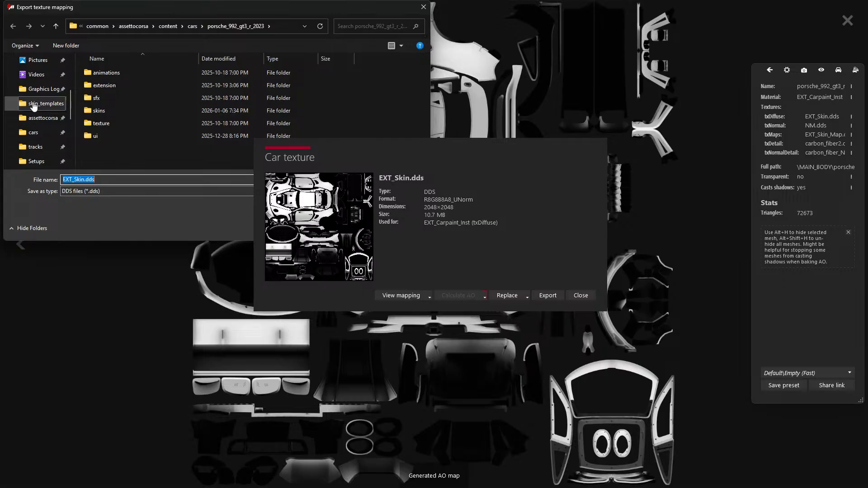
left_click(33, 104)
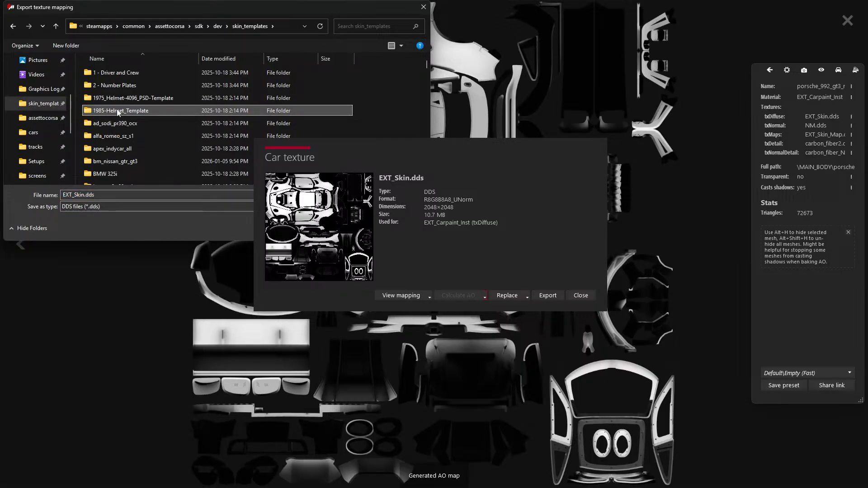
scroll(117, 112, "down", 10)
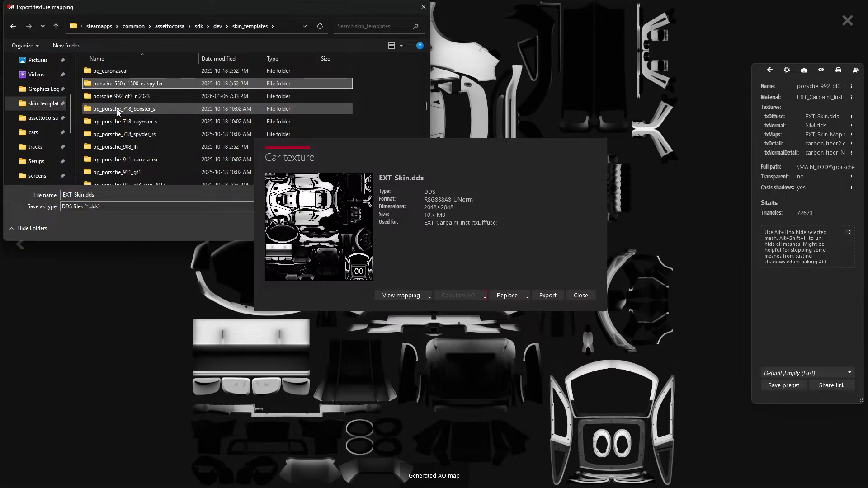
left_click(116, 98)
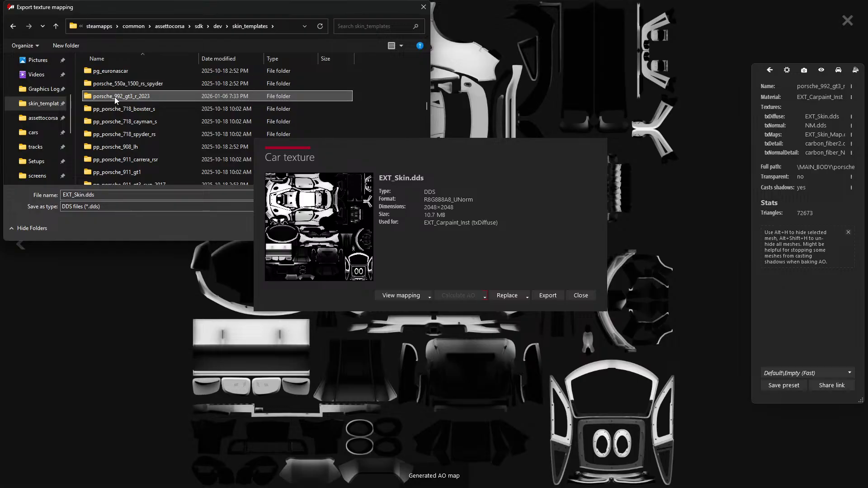
double_click(115, 97)
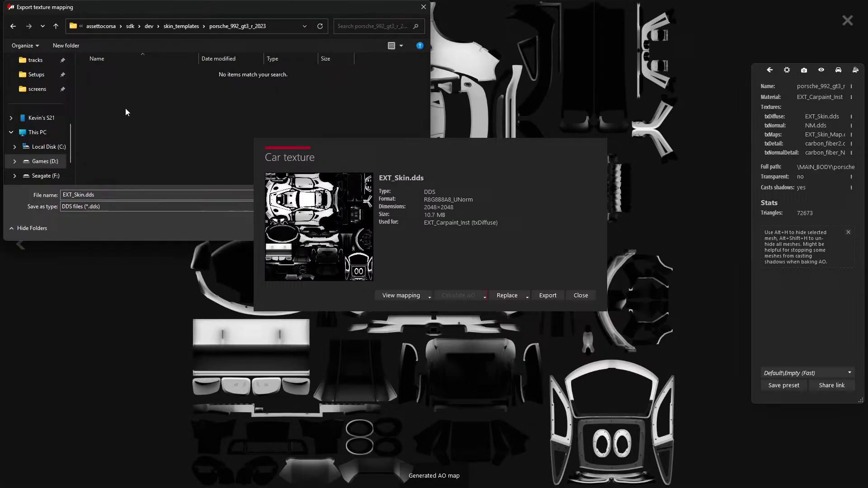
Save the AO map as a PNG file named AO and close the map preview
double_click(88, 194)
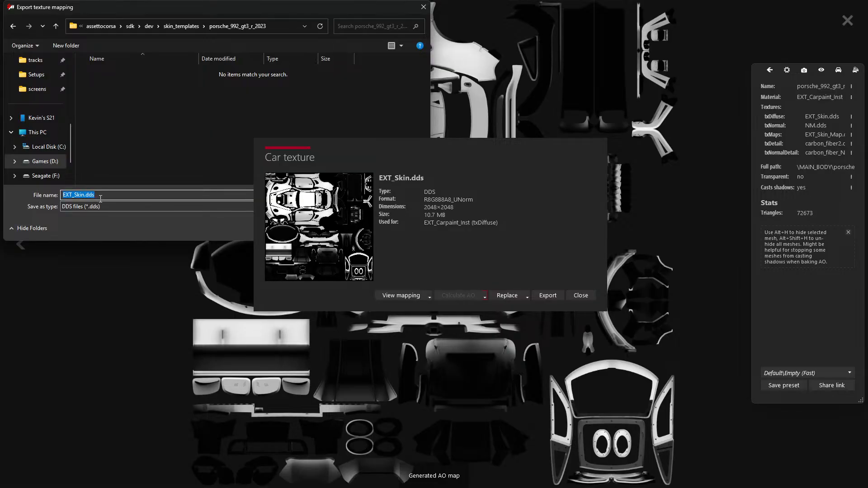
type("AO")
left_click(120, 207)
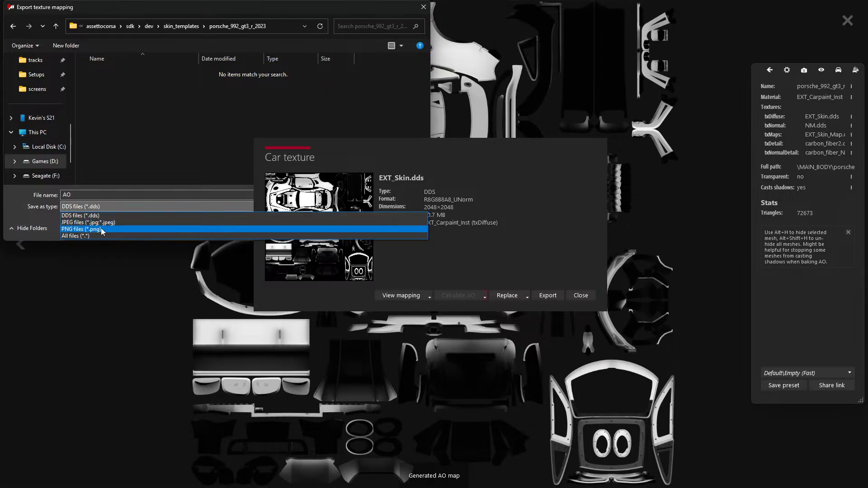
left_click(103, 229)
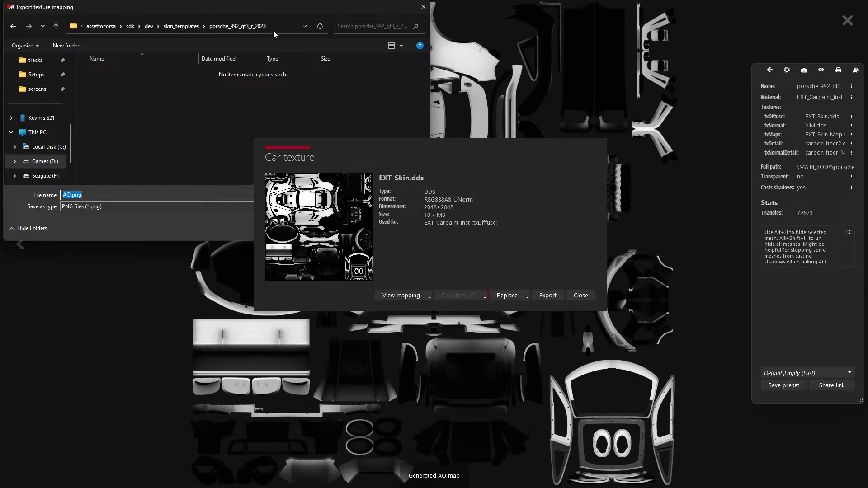
left_click_drag(276, 9, 272, 147)
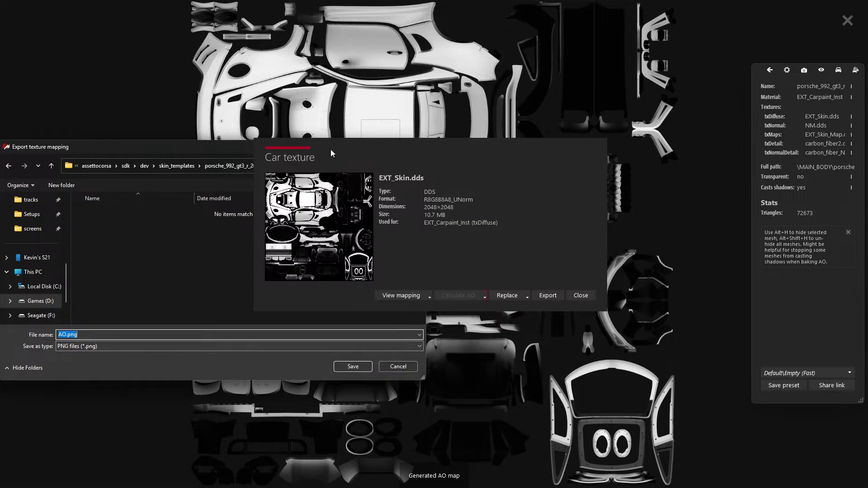
left_click(353, 367)
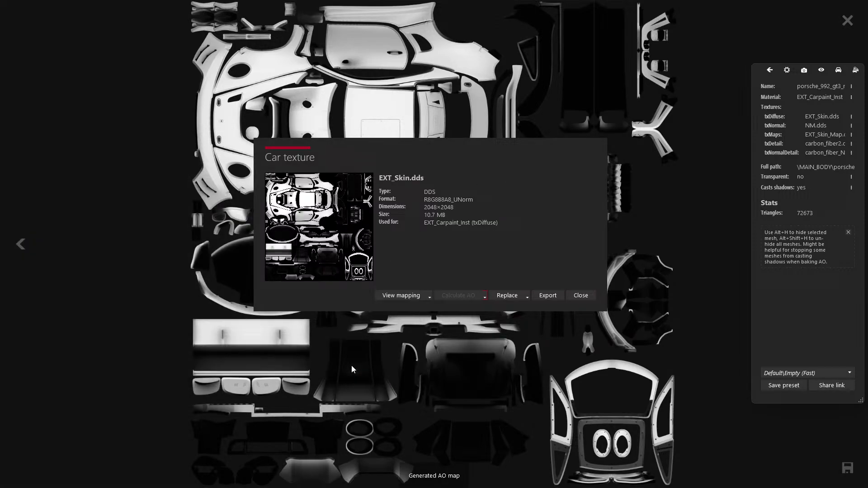
left_click(848, 21)
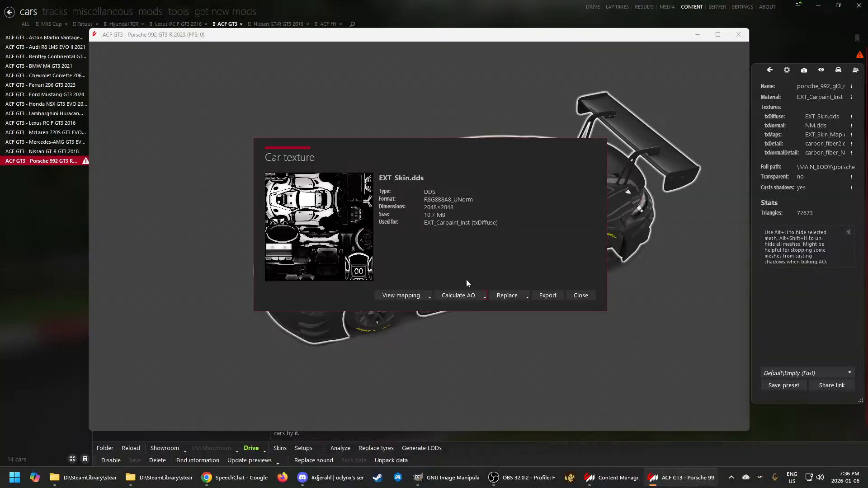
Generate the EXT_Skin.dds mapping view at 4096×4096 and start exporting it
left_click(430, 295)
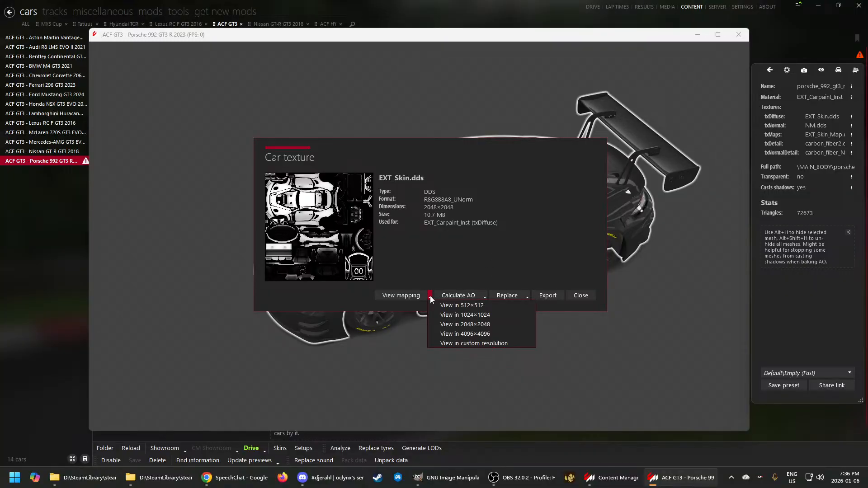
left_click(468, 336)
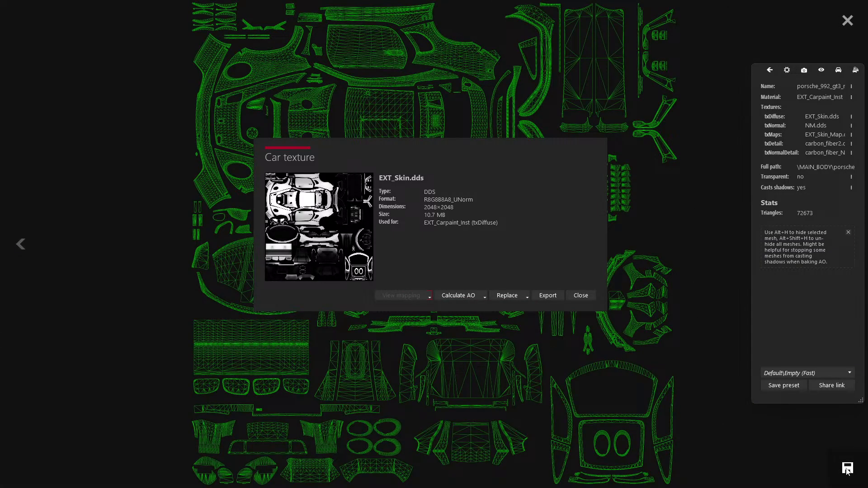
left_click(849, 470)
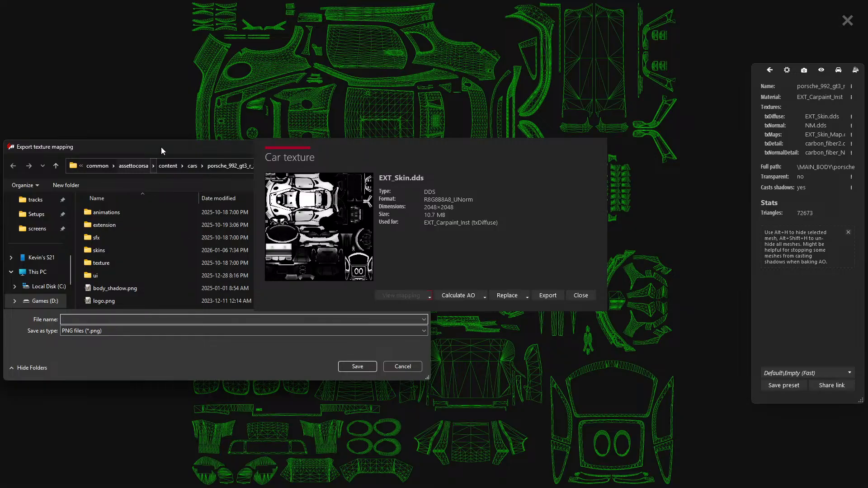
Set the mapping export's destination to the porsche_992_gt3_r_2023 folder inside skin_templates
left_click_drag(161, 147, 168, 34)
scroll(46, 144, "up", 3)
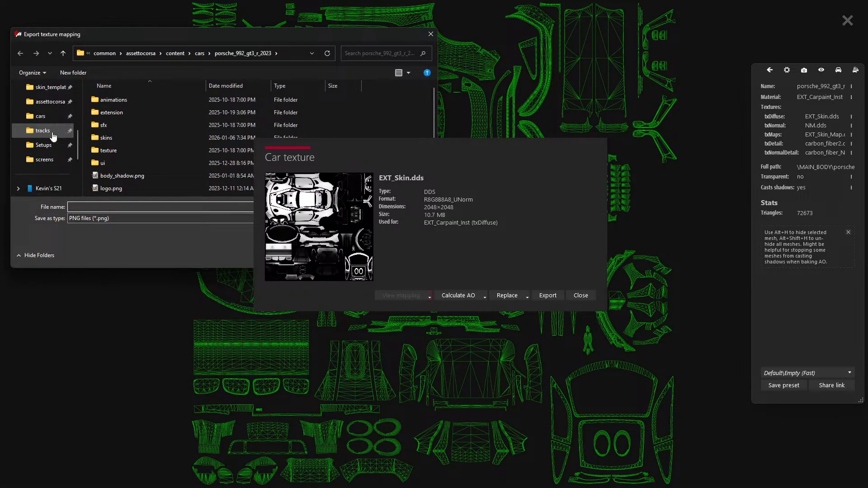
left_click(46, 145)
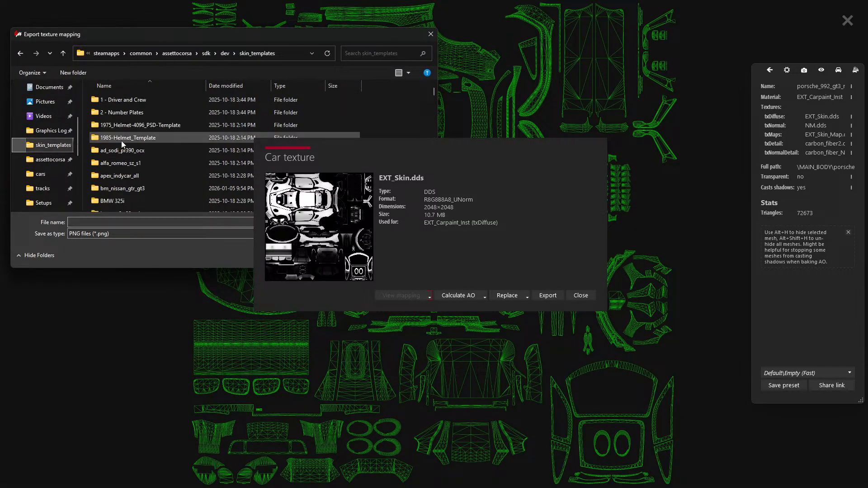
scroll(113, 150, "down", 10)
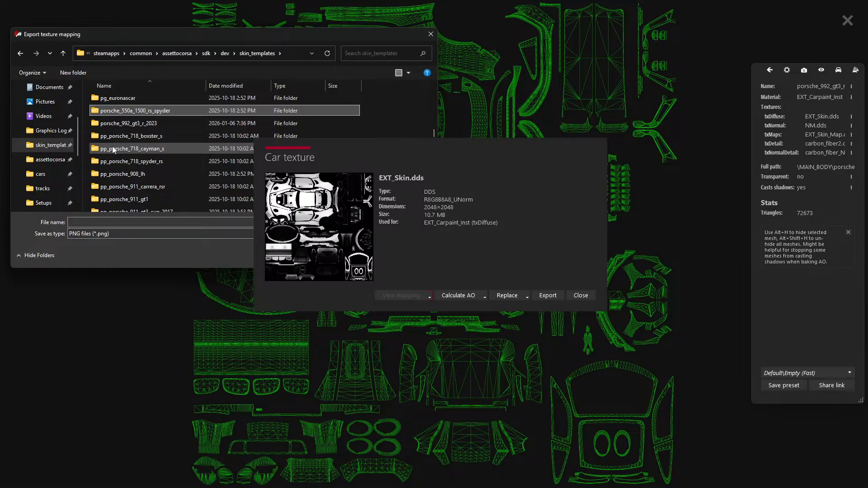
key("Down")
key("Return")
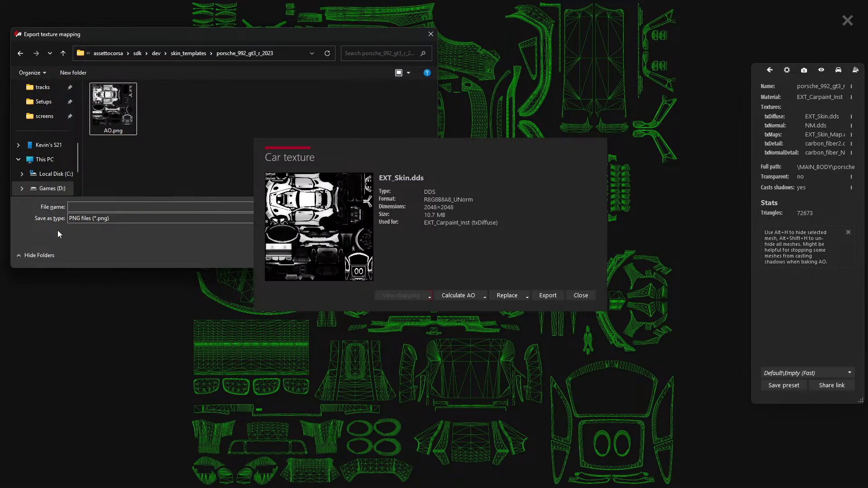
Save the wireframe mapping as a PNG named wire, then close the mapping preview and the texture details
left_click(77, 207)
type("wire")
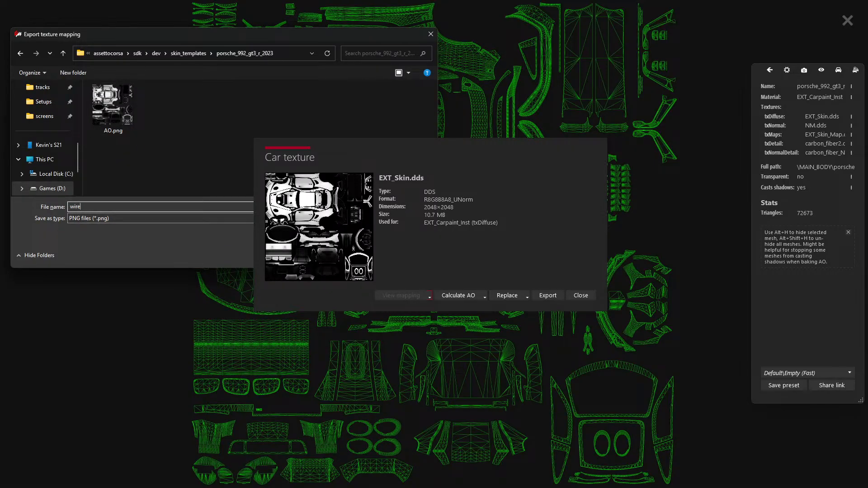
left_click_drag(168, 32, 166, 205)
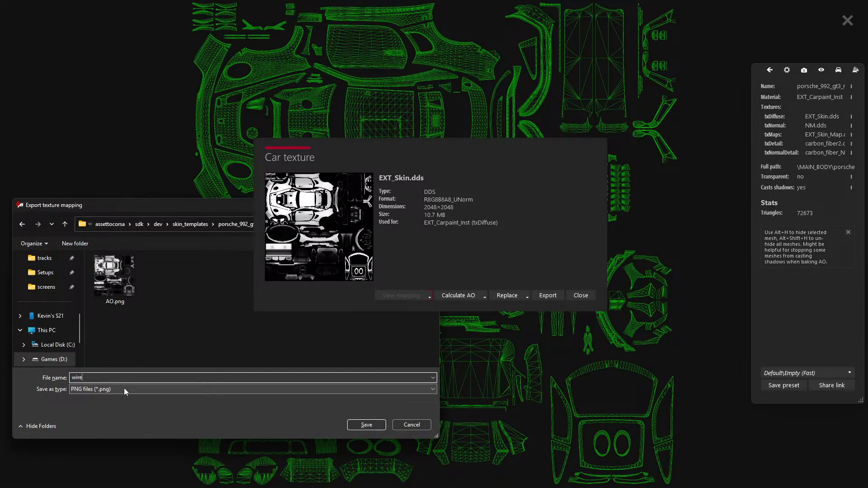
left_click(365, 425)
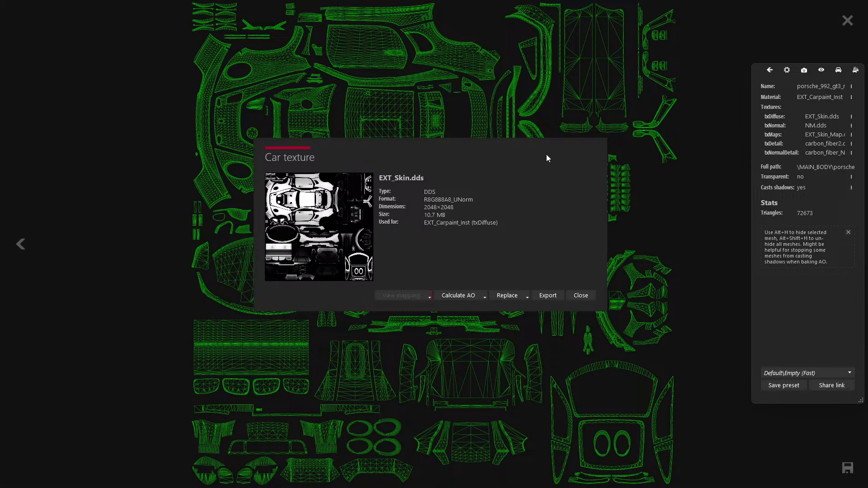
left_click(849, 20)
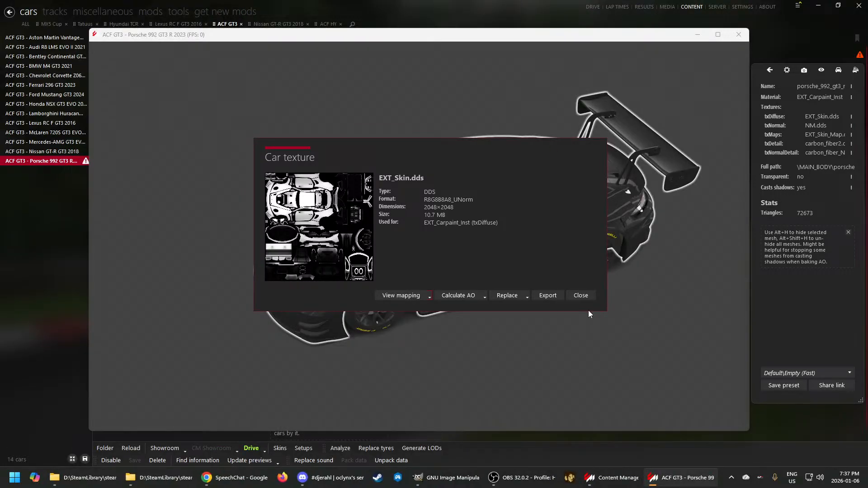
left_click(581, 295)
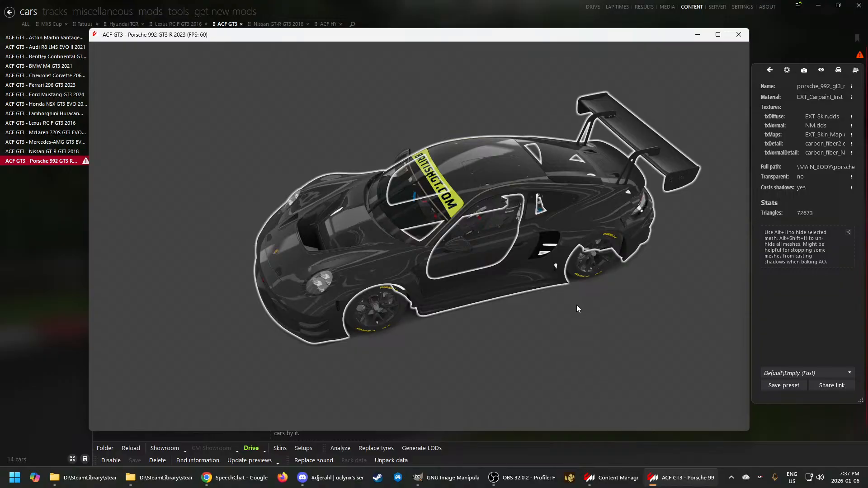
Switch to GIMP and start a new image from the 4k Livery template
left_click(448, 478)
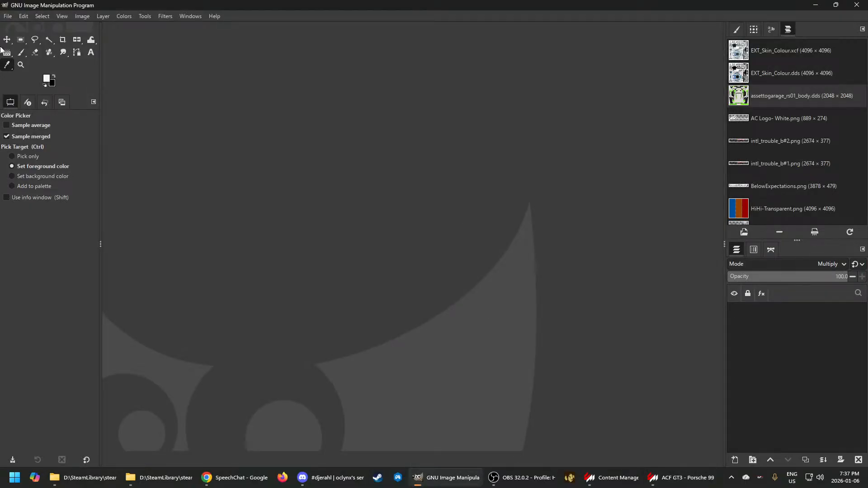
left_click(8, 16)
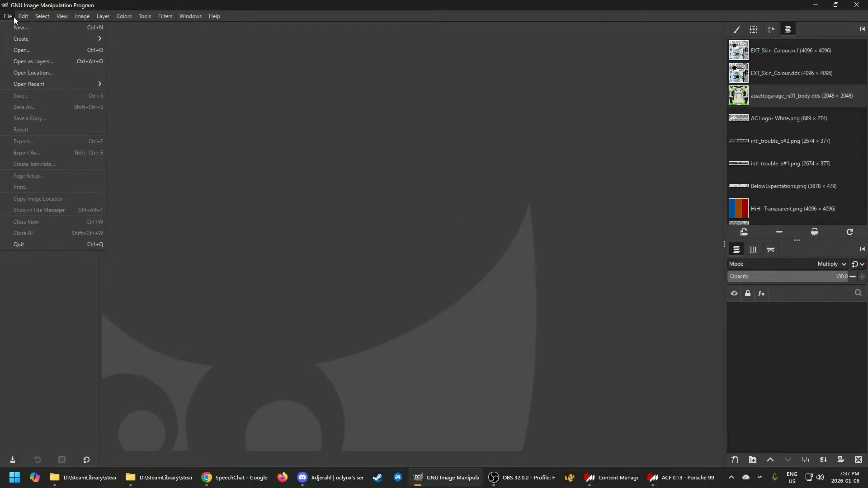
left_click(19, 29)
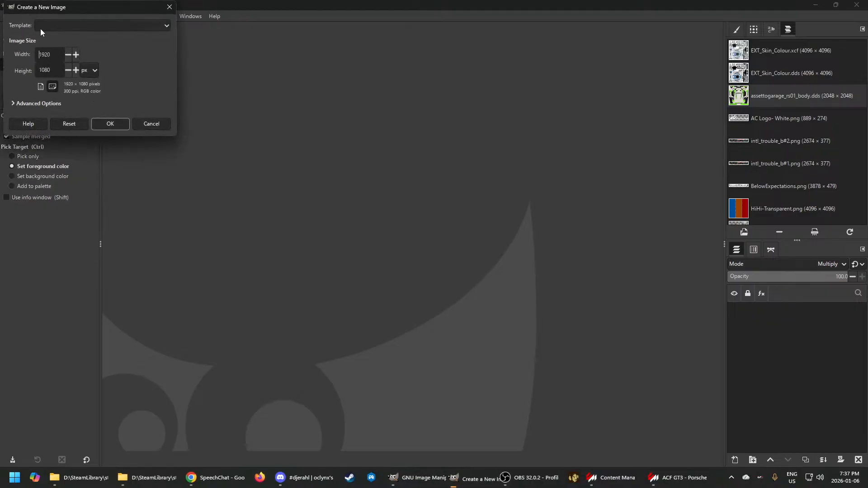
left_click(125, 25)
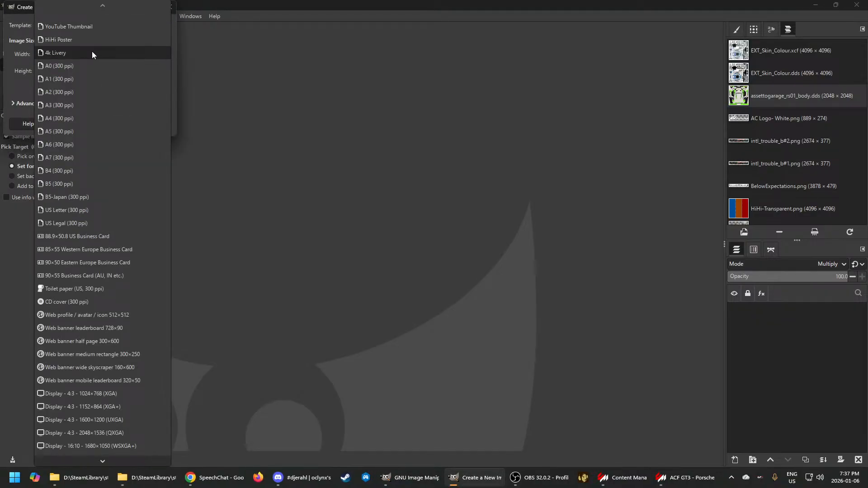
left_click(69, 52)
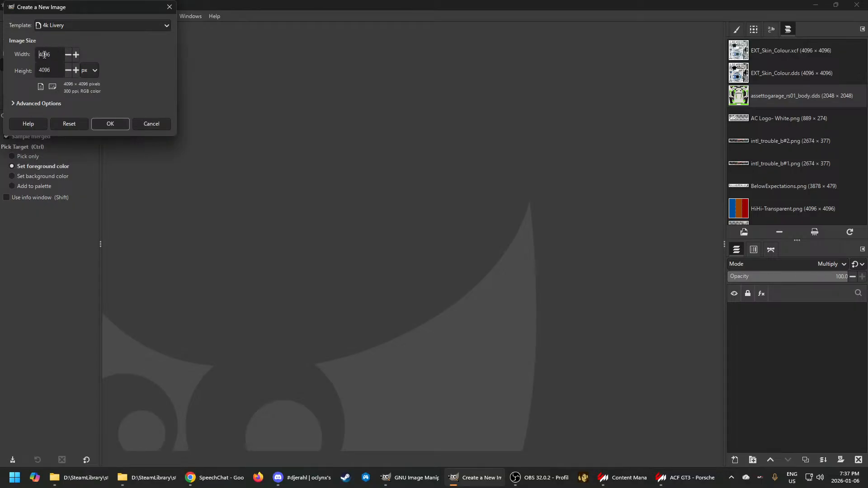
Set the new image's fill to Transparency and create it, accepting the large image size
left_click(13, 104)
scroll(72, 177, "down", 3)
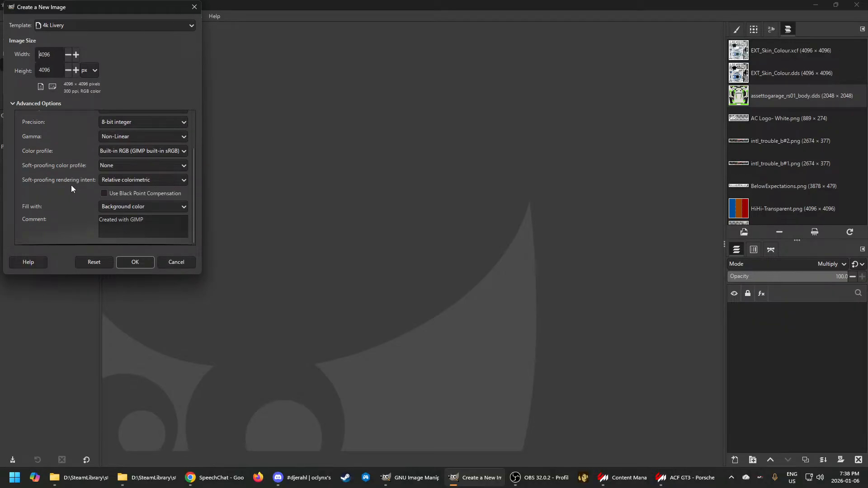
left_click(140, 207)
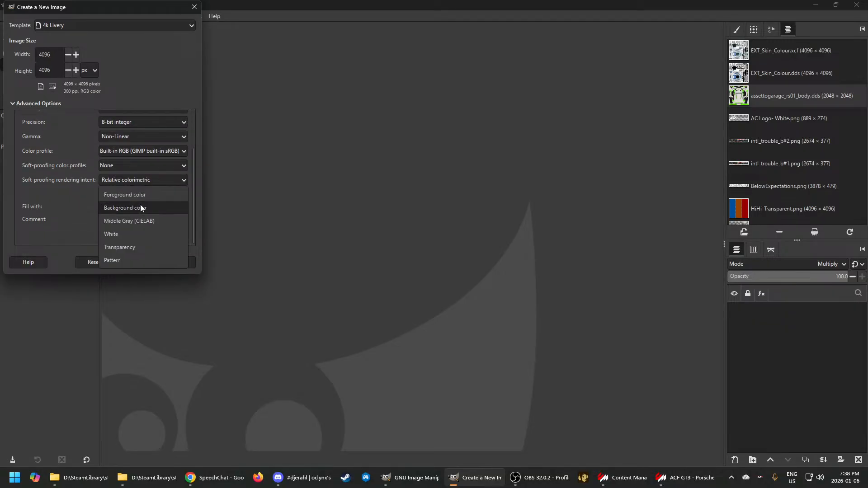
left_click(129, 248)
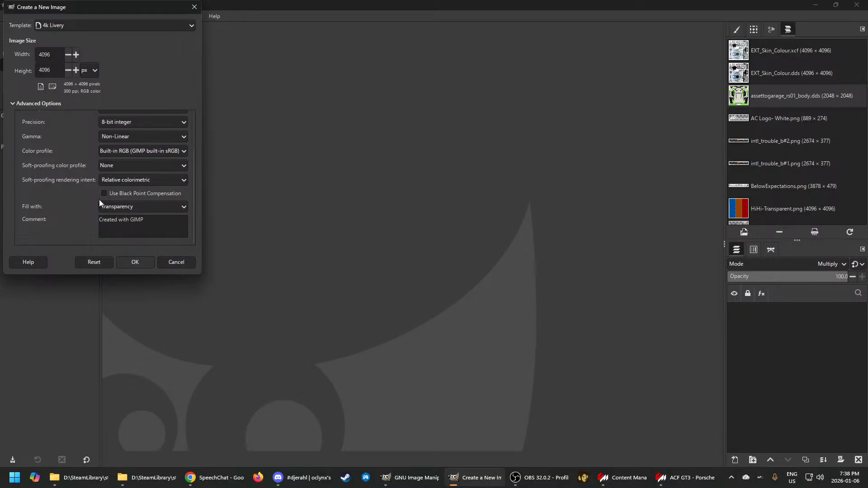
scroll(100, 155, "up", 3)
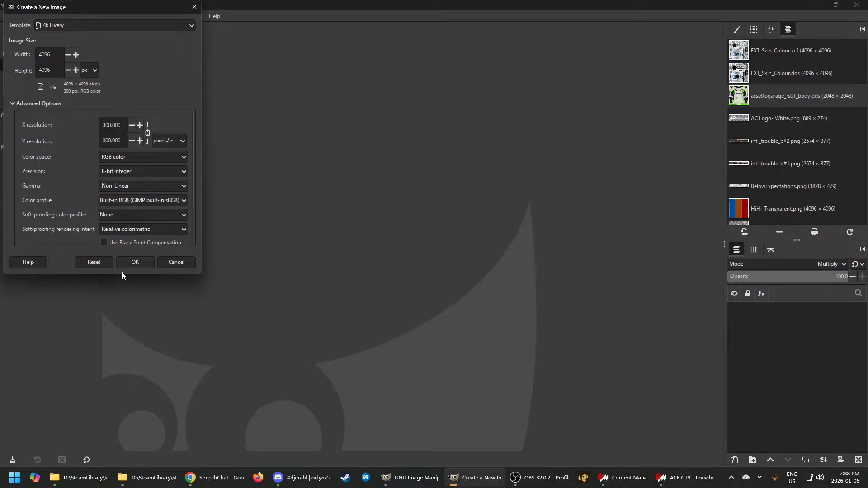
left_click(132, 262)
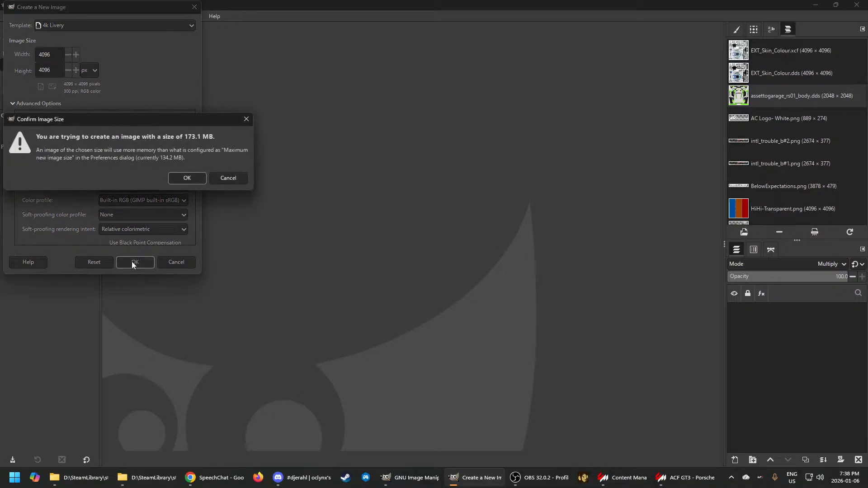
left_click(188, 178)
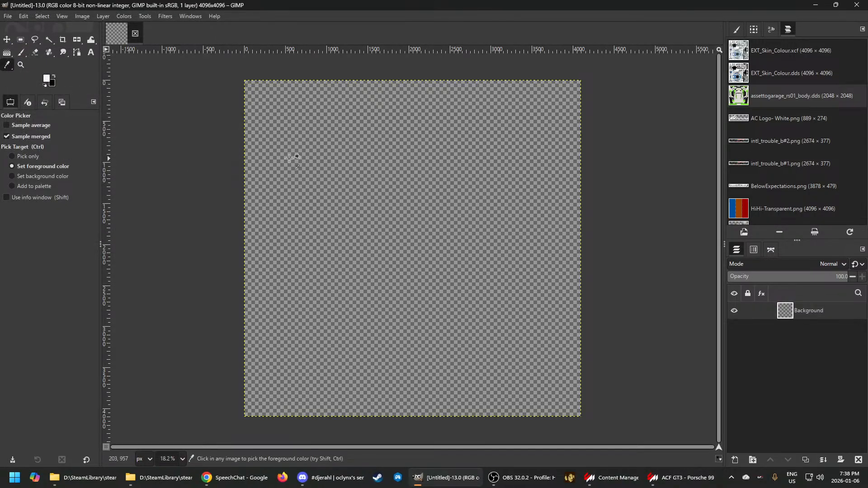
Rename the Background layer to BASE
double_click(811, 313)
type("BASE")
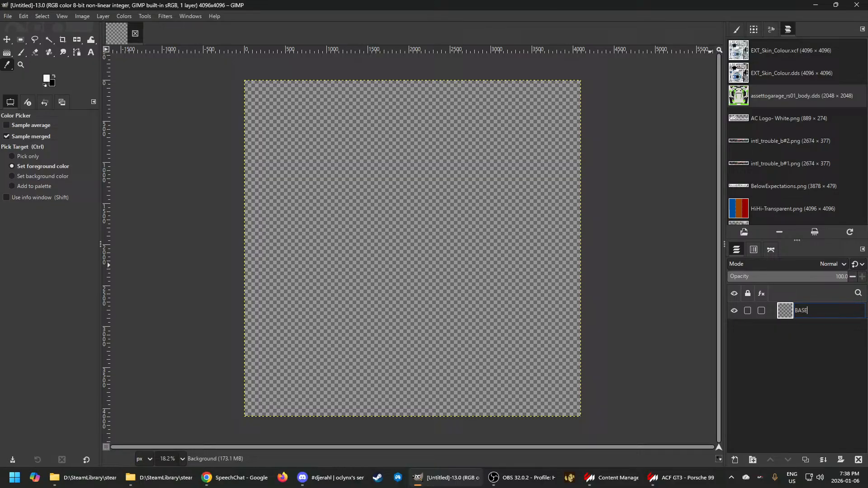
key("Return")
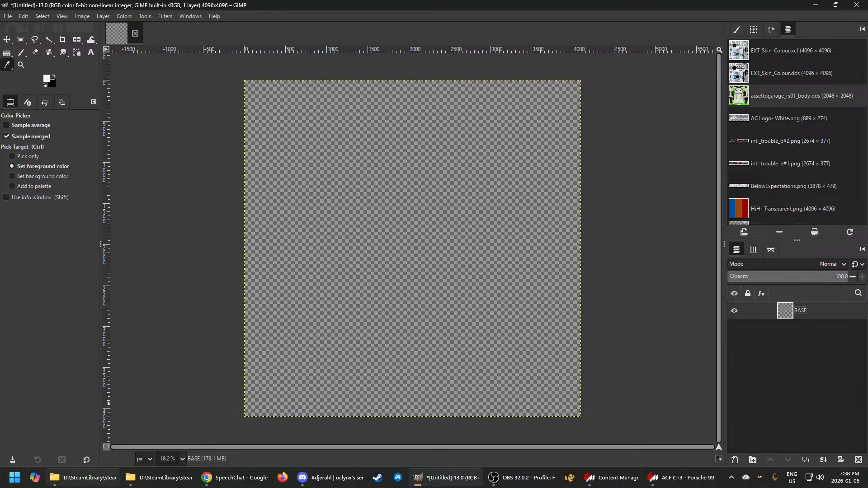
Bring AO.png and wire.png from the porsche_992_gt3_r_2023 folder into the image as layers, with the wireframe on top
left_click(68, 483)
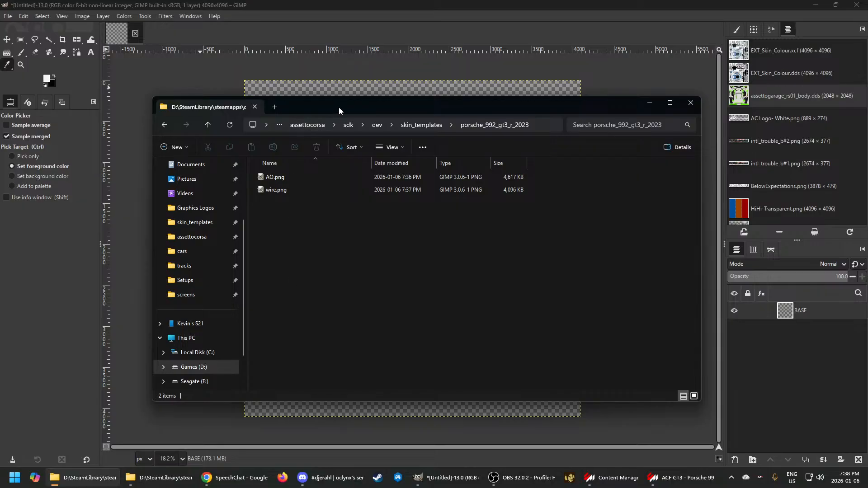
left_click_drag(338, 107, 345, 186)
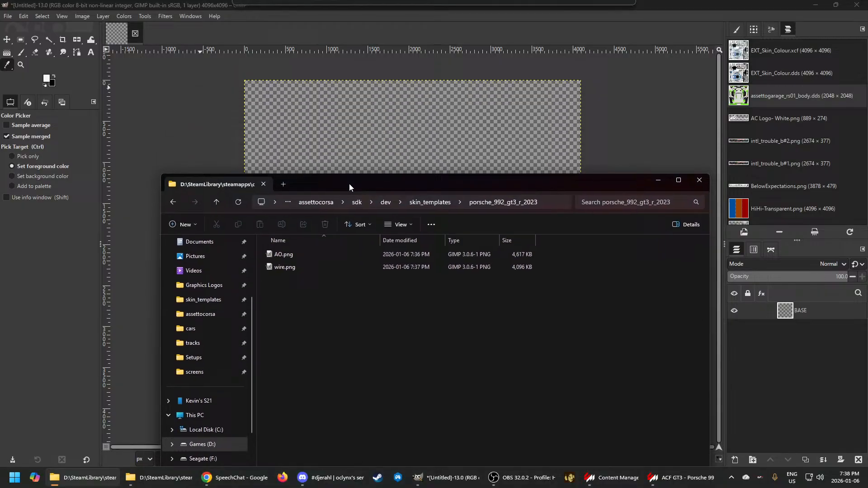
left_click(274, 258)
left_click_drag(366, 139, 367, 138)
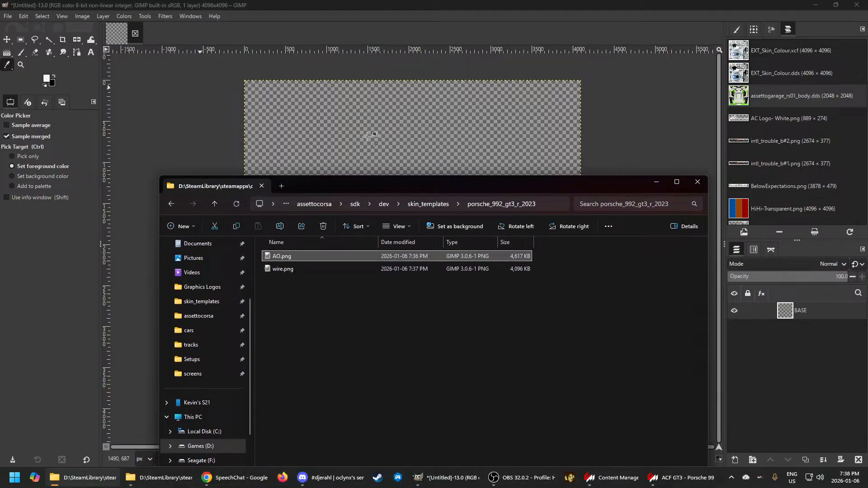
left_click(119, 481)
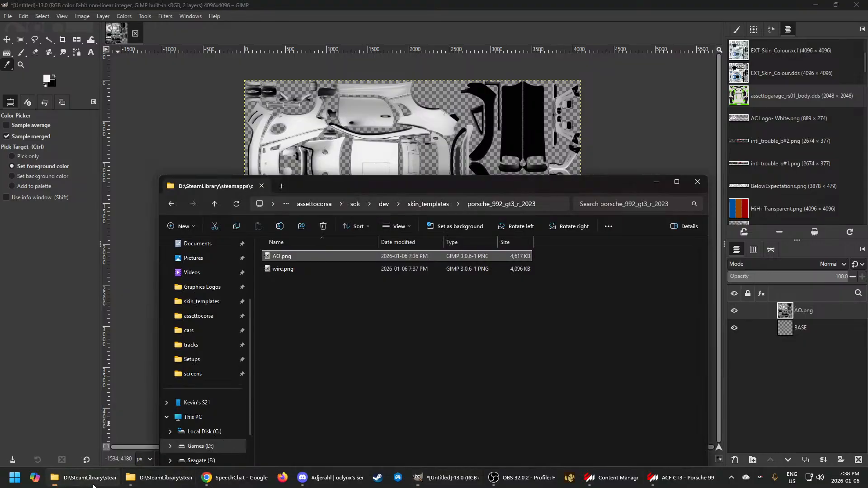
left_click(278, 272)
left_click_drag(278, 270, 381, 140)
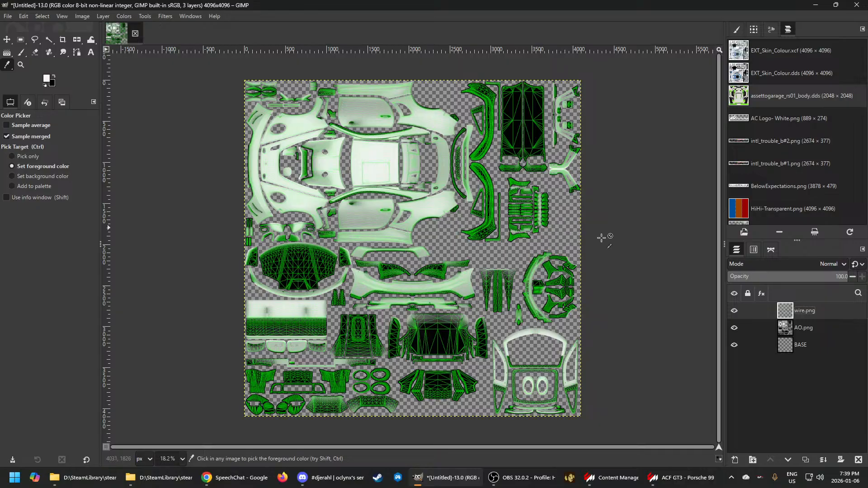
Rename the two imported layers to Wire and AO
double_click(813, 312)
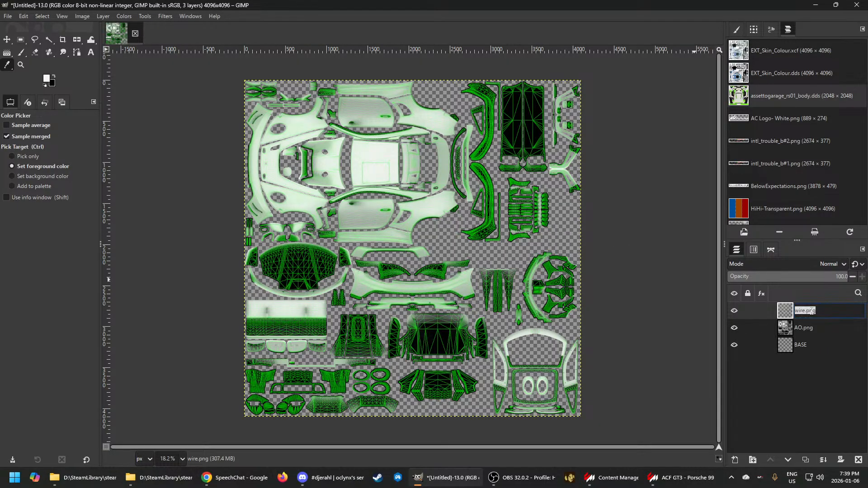
type("Wire")
key("Return")
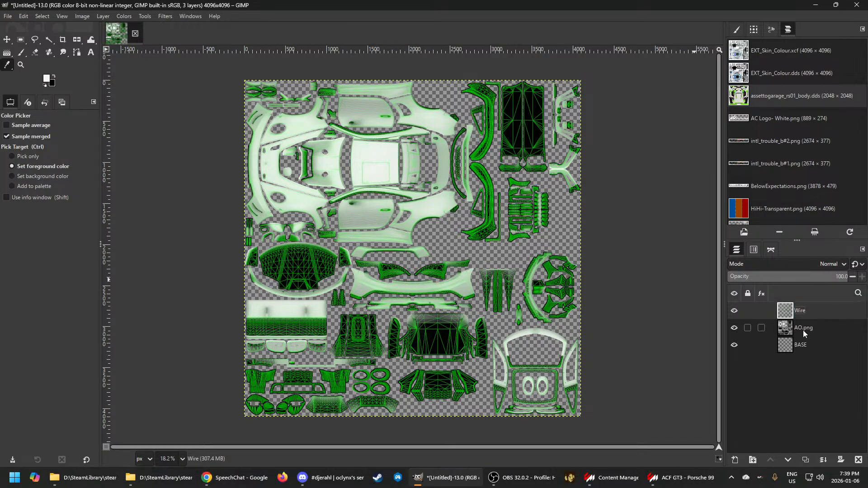
double_click(804, 329)
type("AO")
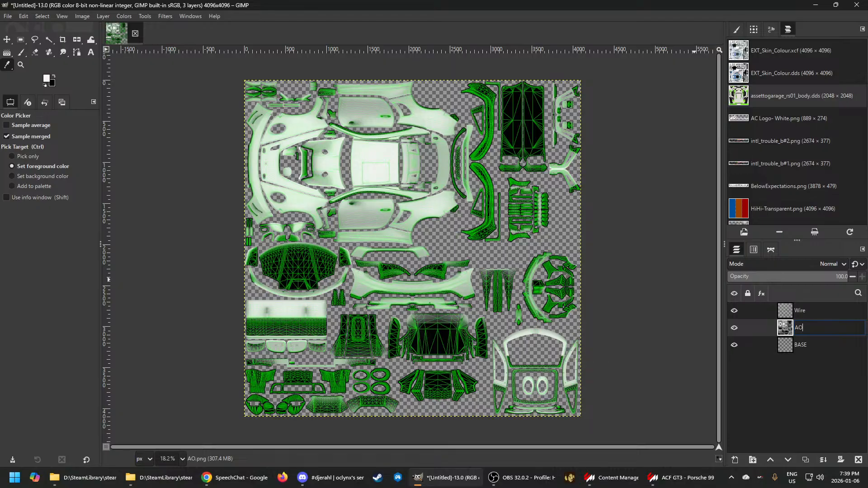
key("Return")
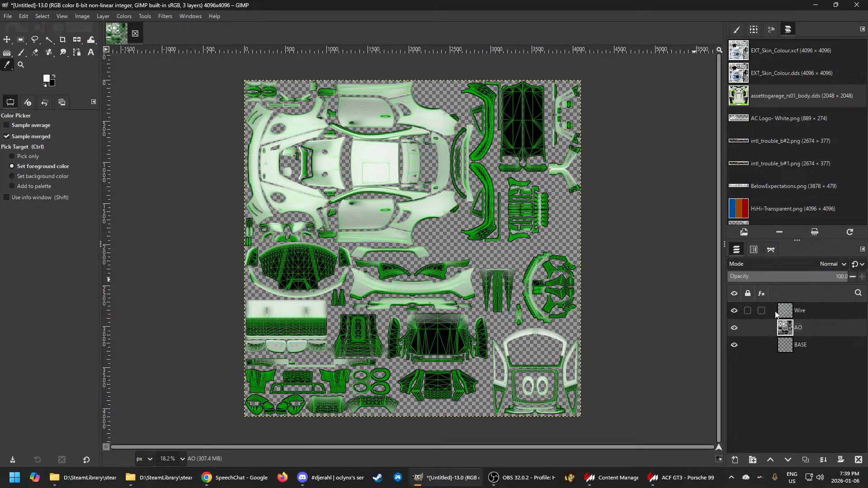
Create a layer group above the AO layer and name it PAINT
left_click(753, 460)
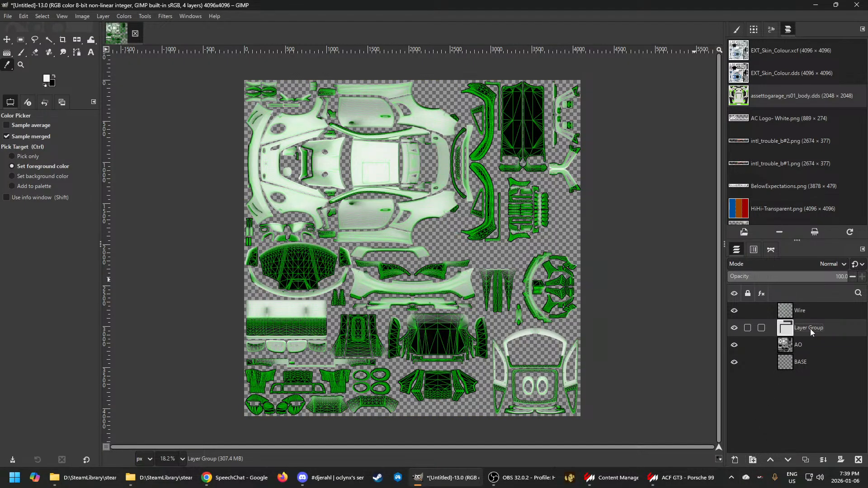
double_click(811, 329)
type("PAINT")
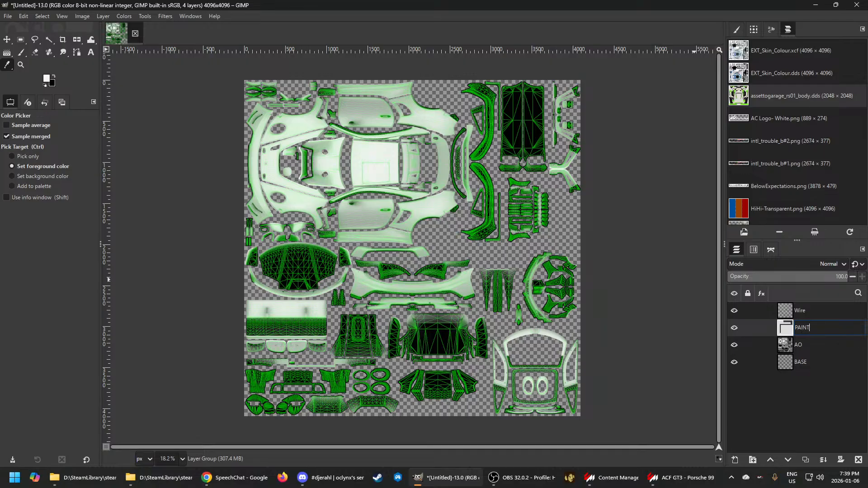
key("Return")
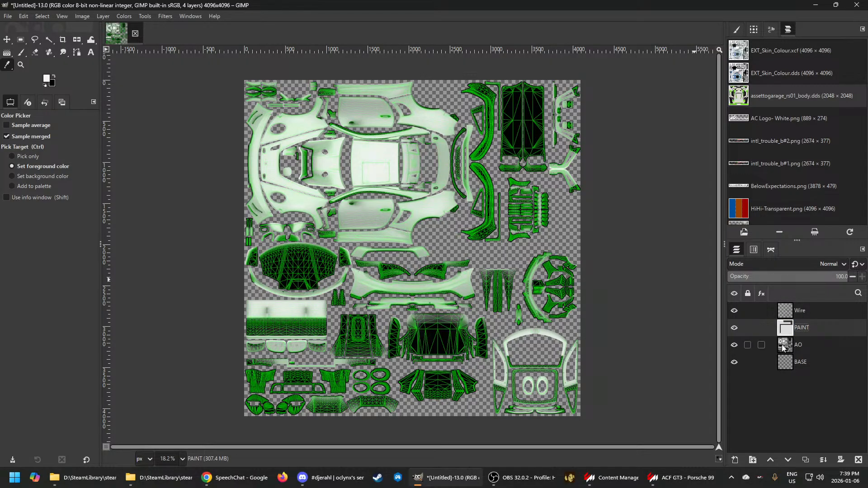
Move the AO and BASE layers into the PAINT group, keeping AO above BASE
left_click_drag(786, 349, 789, 328)
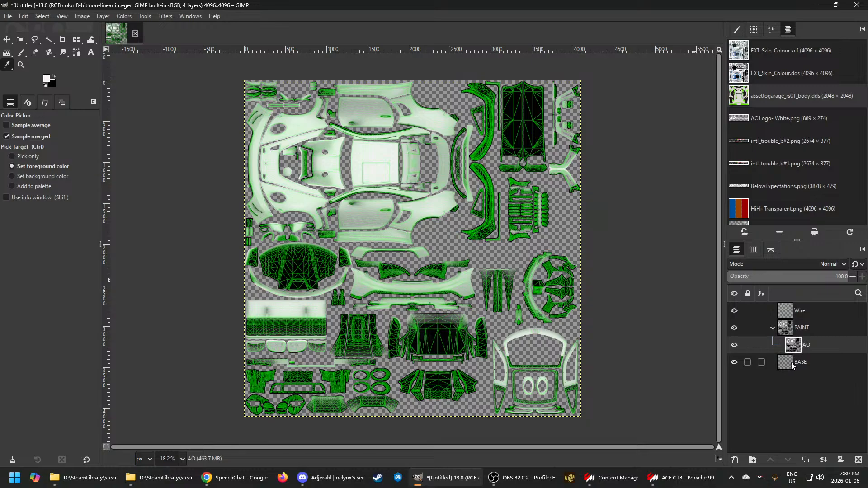
left_click_drag(797, 362, 795, 356)
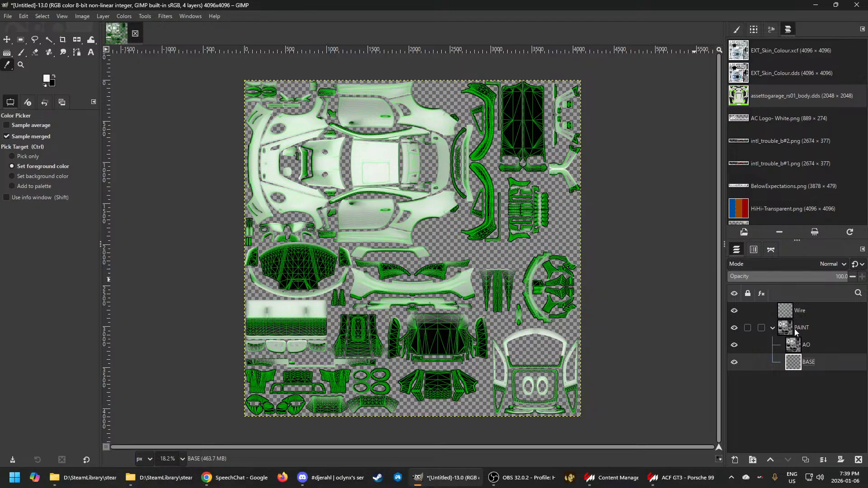
left_click(789, 332)
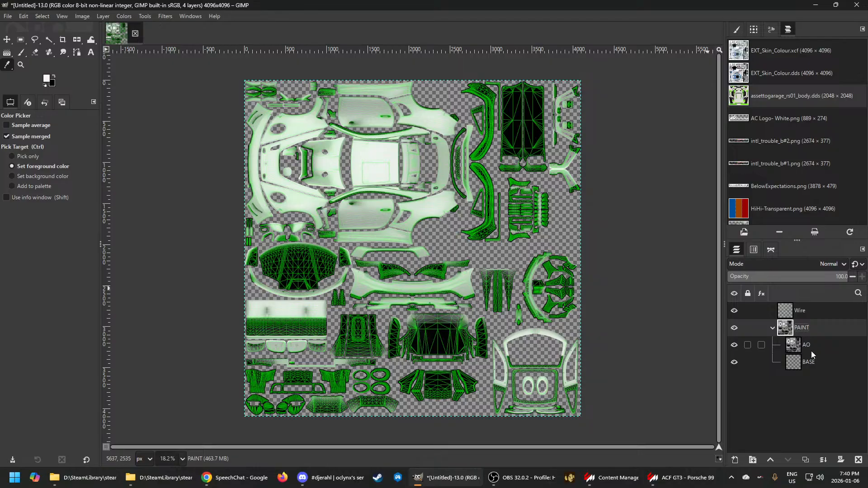
left_click(794, 352)
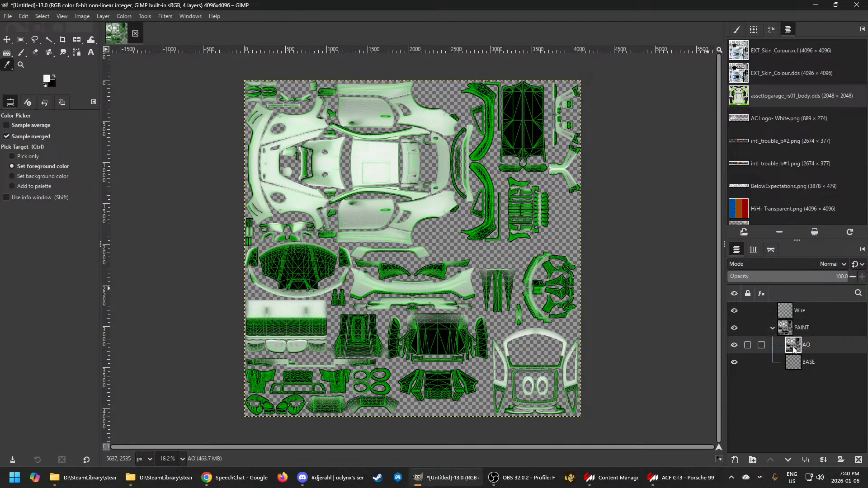
left_click(844, 265)
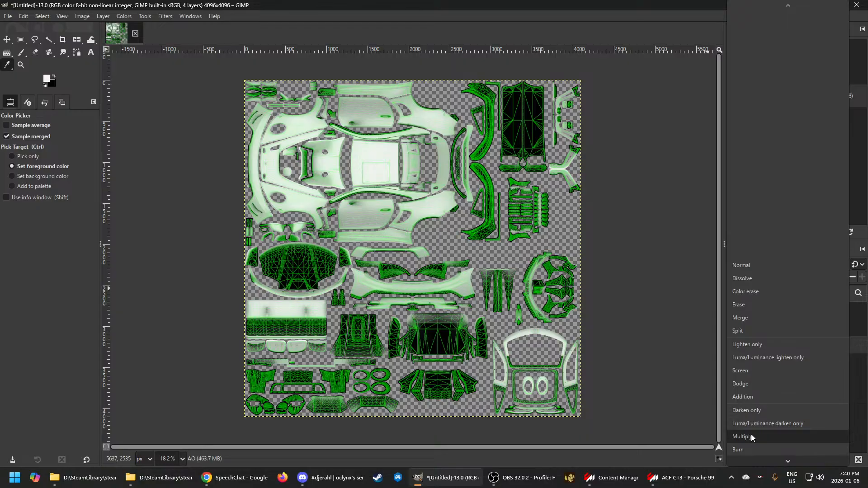
left_click(857, 402)
Hide the Wire layer and fill the BASE layer with the dark navy color from the color history
left_click(734, 311)
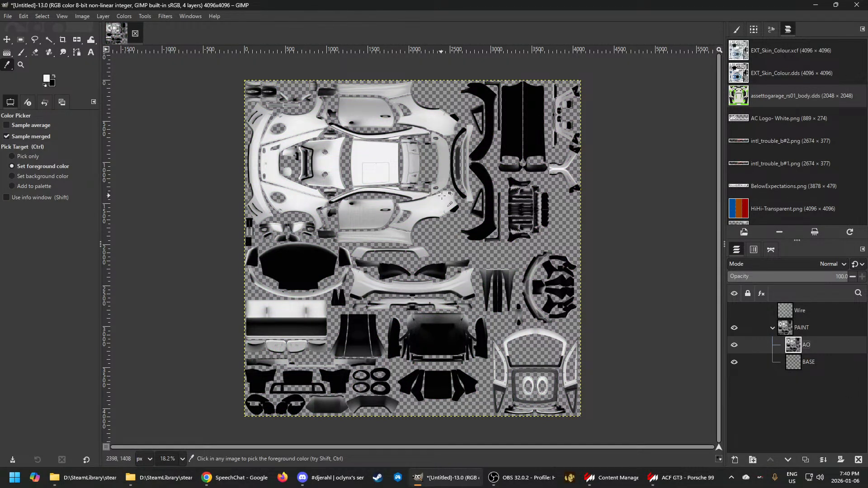
left_click(796, 364)
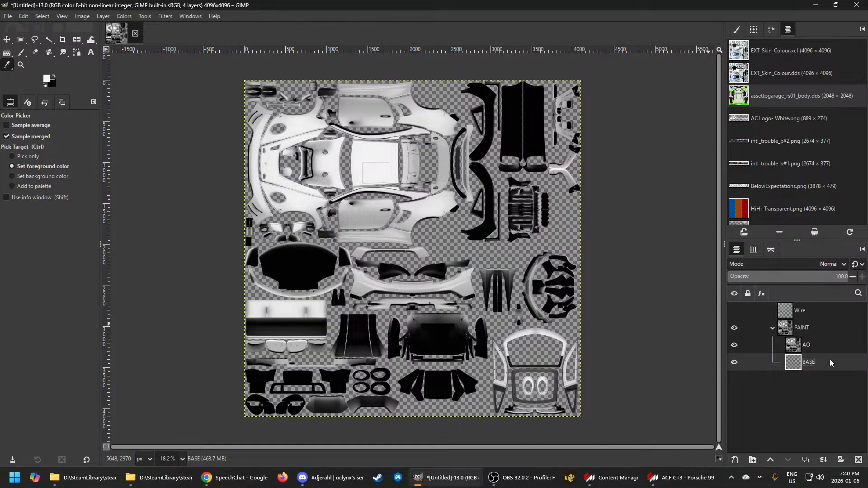
left_click(47, 80)
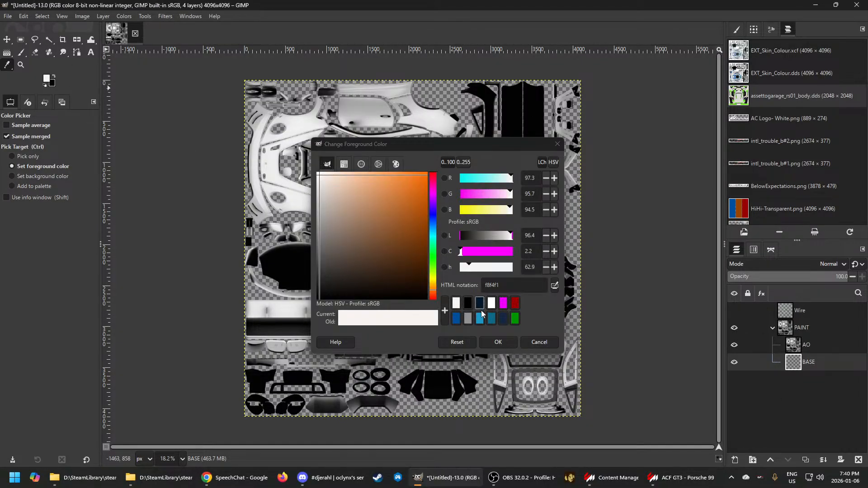
left_click(481, 307)
left_click(498, 343)
left_click(24, 17)
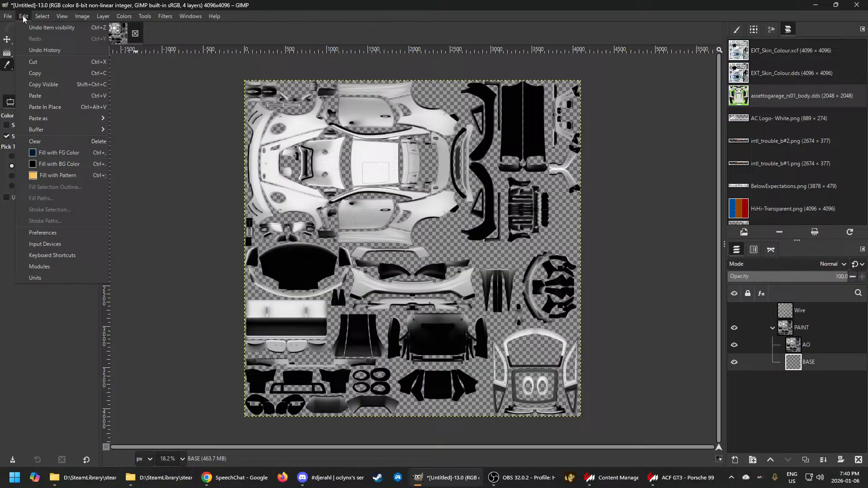
left_click(58, 153)
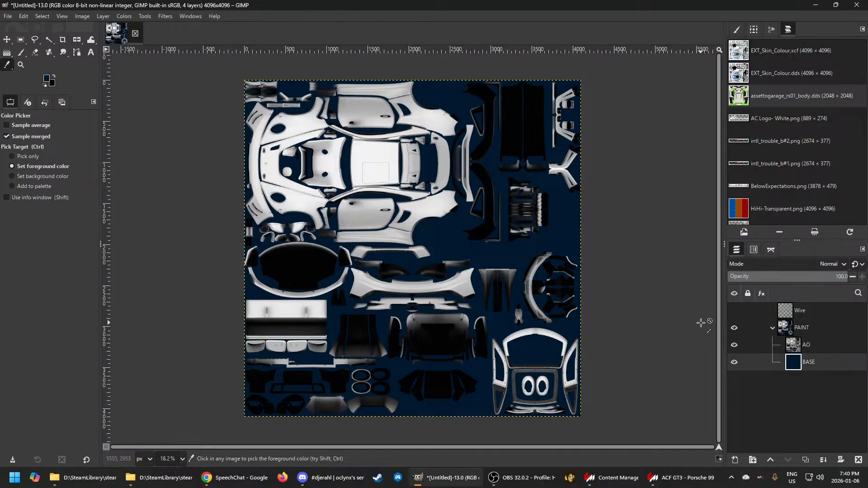
Set the AO layer's blend mode to Multiply so its shading overlays the BASE color
left_click(799, 347)
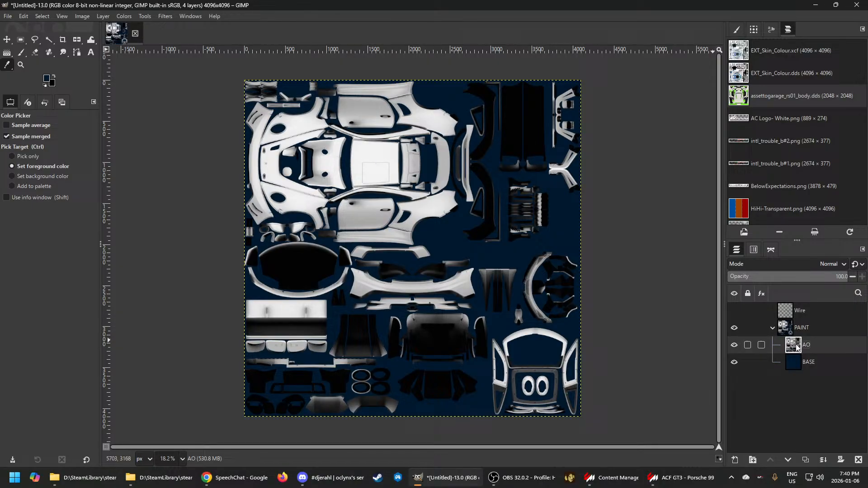
left_click(844, 265)
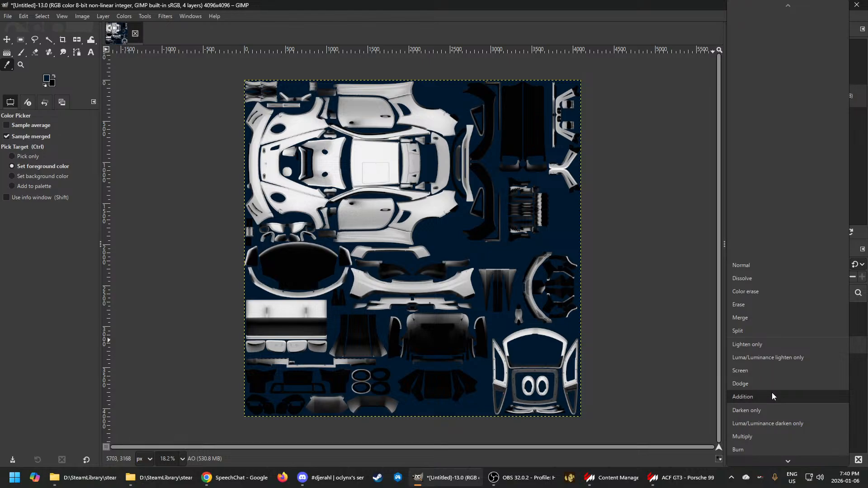
left_click(750, 436)
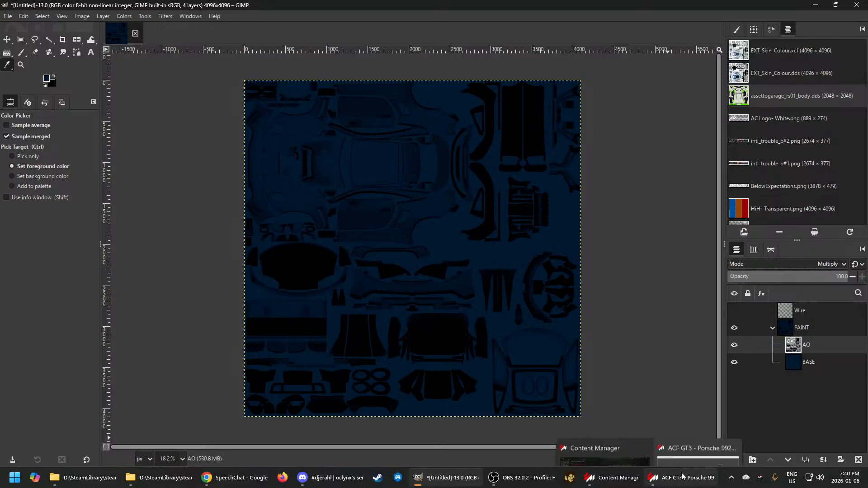
Check the body's txDiffuse name in the showroom preview, and start saving the GIMP image in skin_templates/porsche_992_gt3_r_2023
left_click(674, 484)
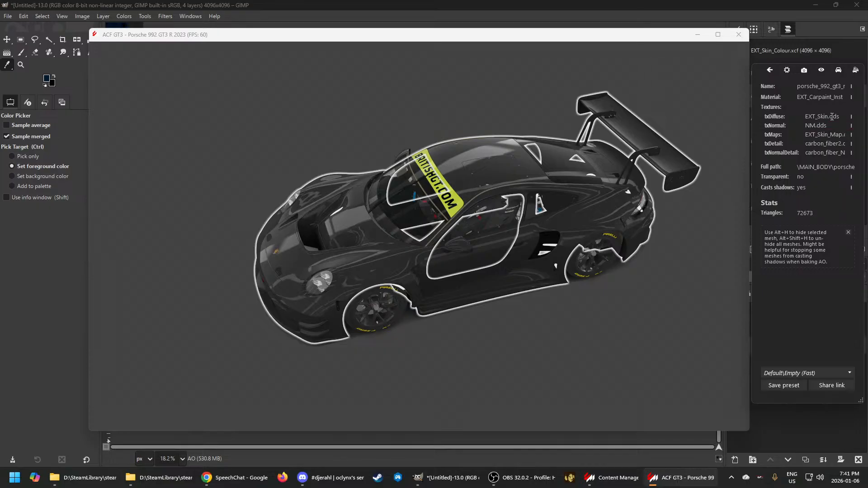
left_click(463, 481)
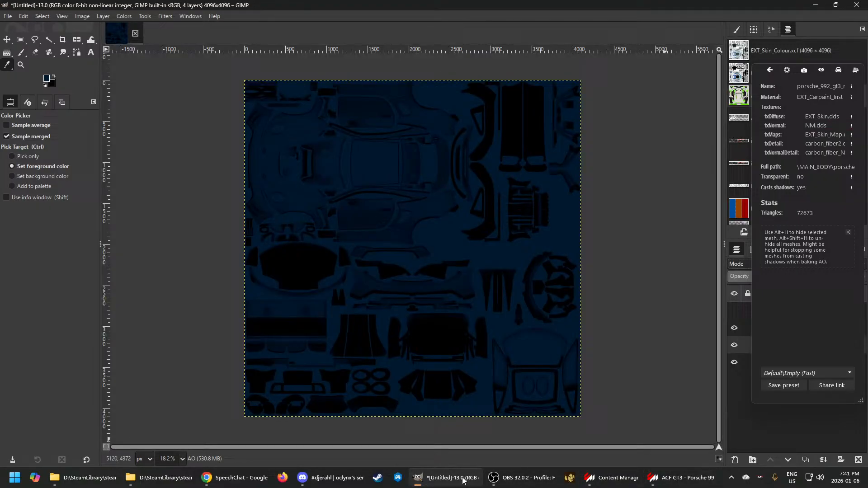
left_click(10, 18)
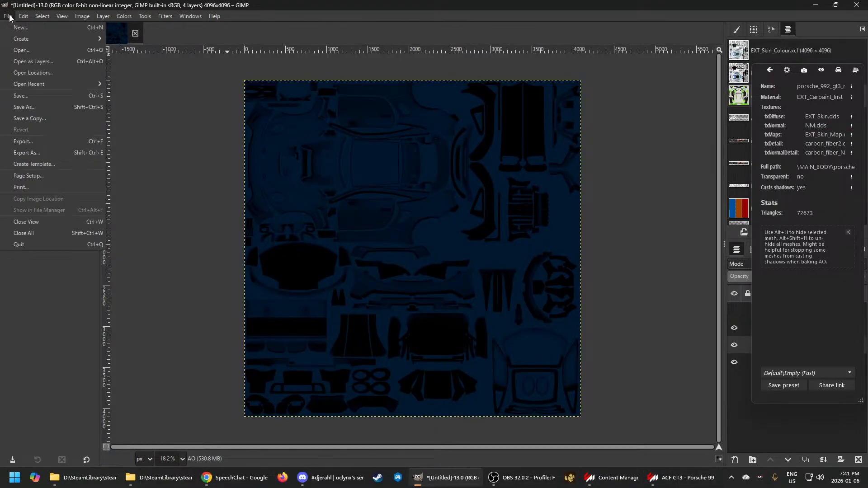
left_click(30, 97)
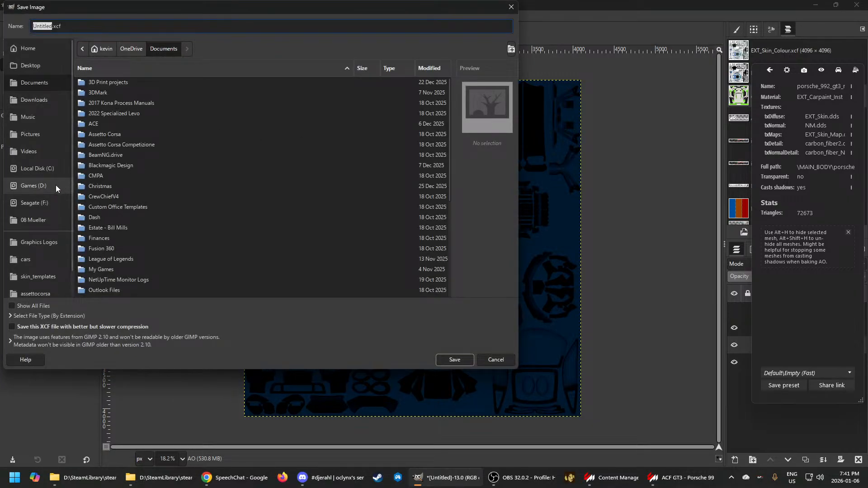
left_click(30, 276)
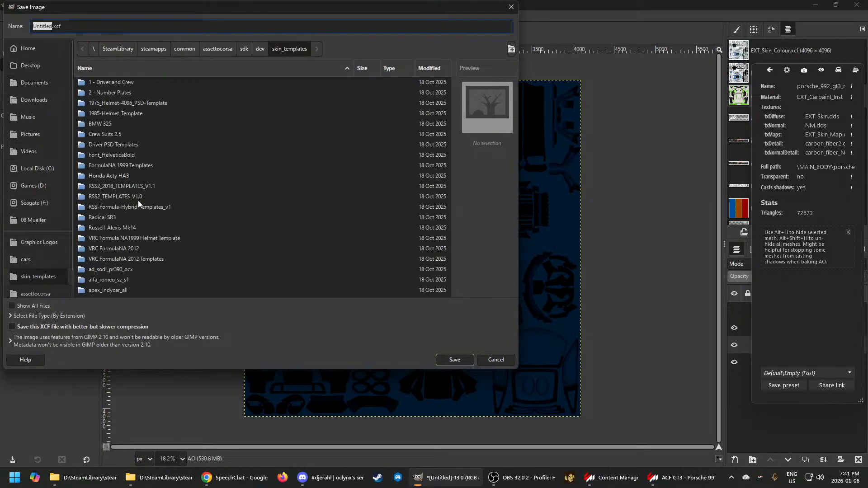
left_click(102, 159)
type("po")
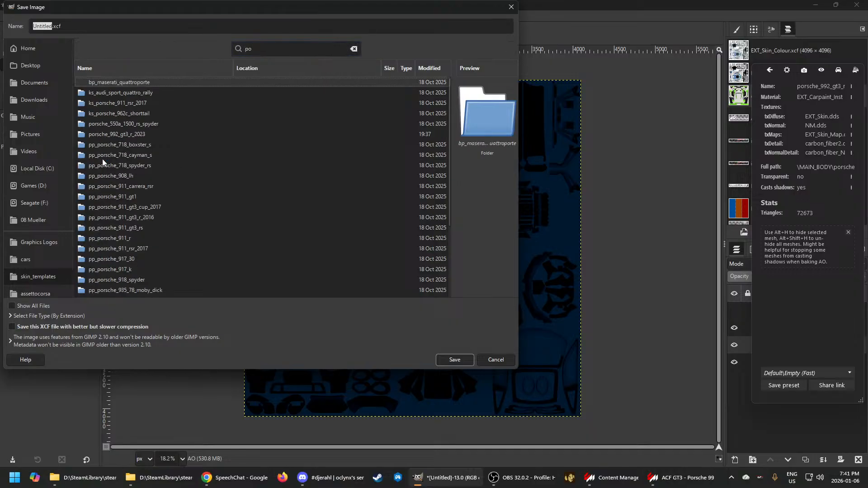
type("rsch")
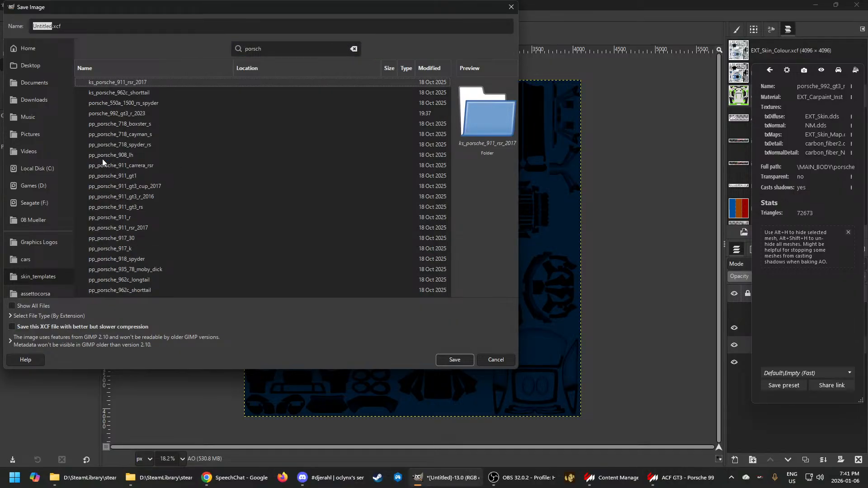
double_click(103, 113)
Name the file EXT_Skin.xcf and save it in the porsche_992_gt3_r_2023 template folder
left_click(62, 26)
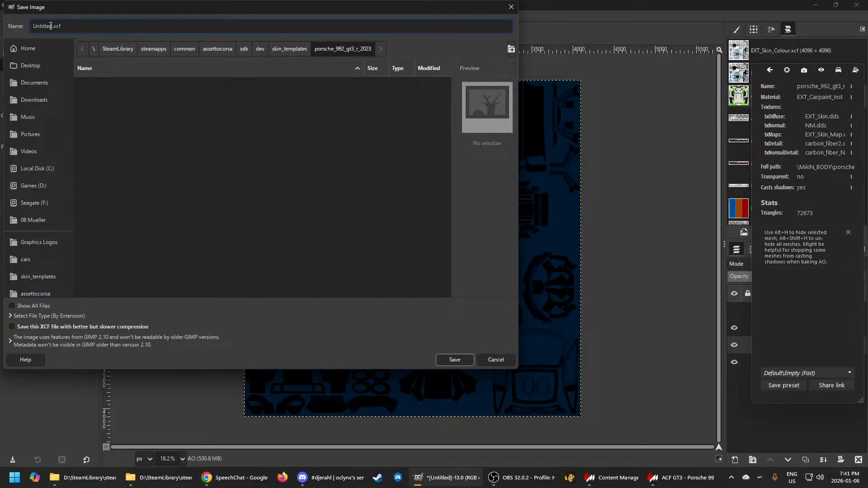
double_click(45, 25)
type("EXT_Skin.dds")
key("BackSpace")
key("BackSpace")
key("BackSpace")
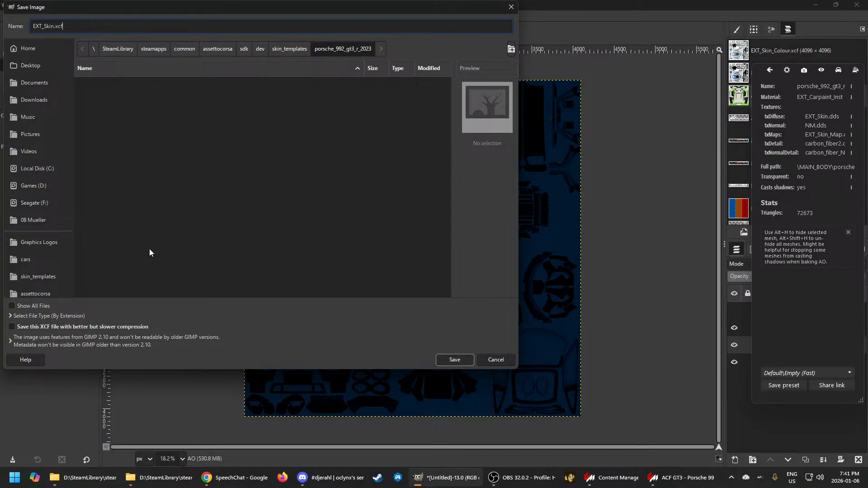
left_click(447, 361)
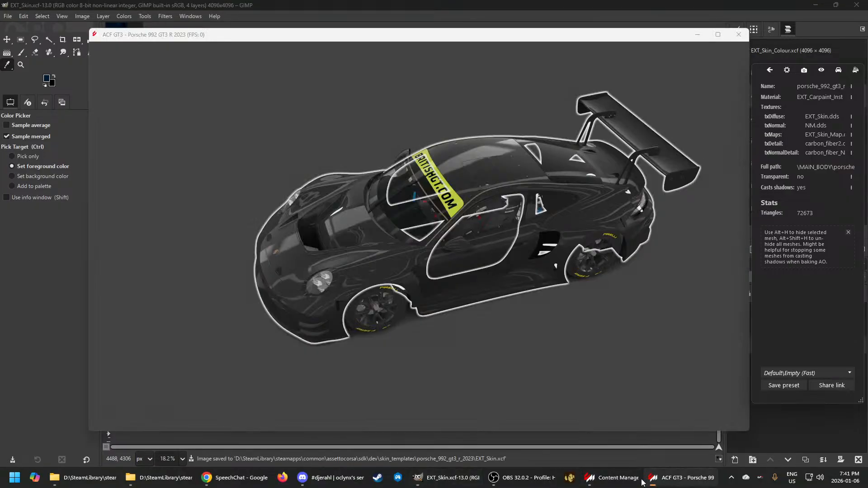
Select the car body in the showroom preview and compare its txDiffuse texture name with the GIMP image's file name
left_click(612, 477)
left_click(699, 484)
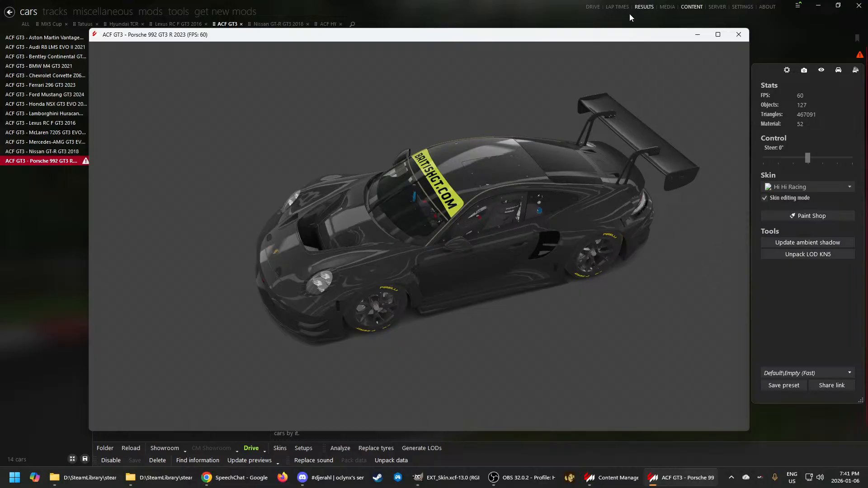
left_click(495, 482)
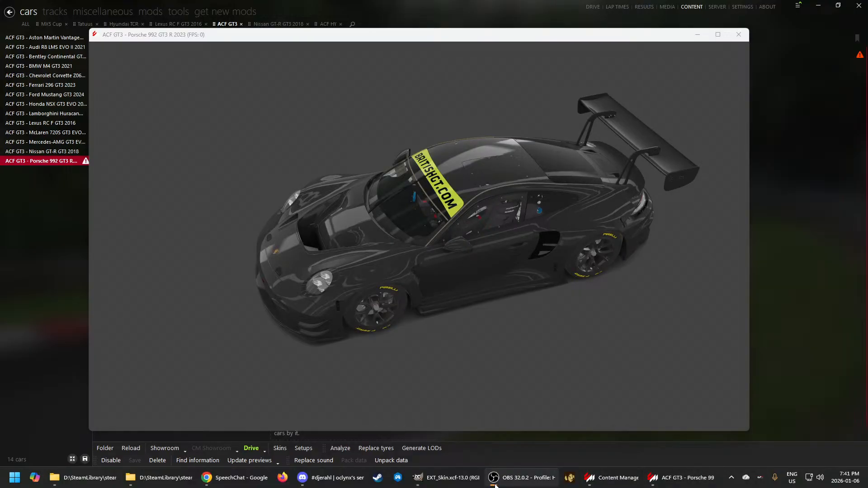
left_click(449, 482)
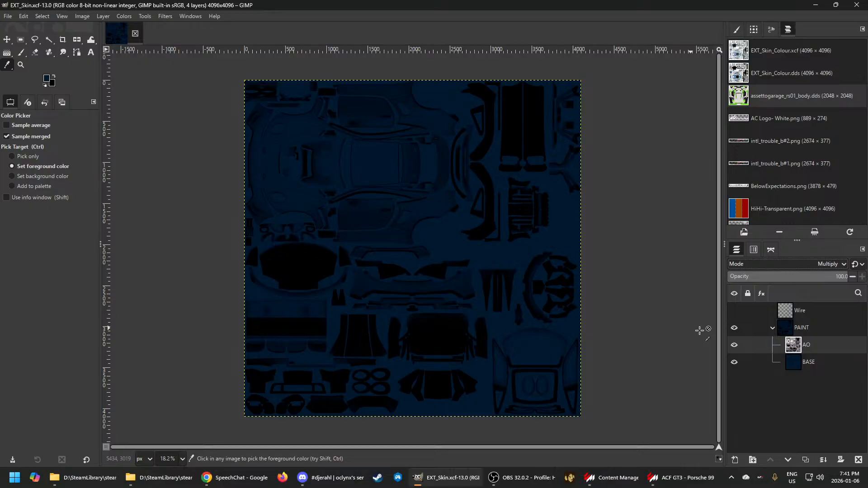
left_click(792, 328)
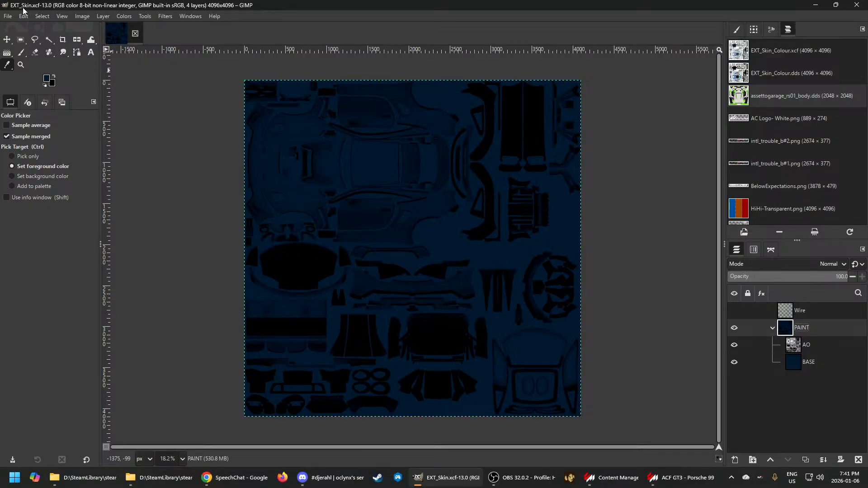
left_click(680, 478)
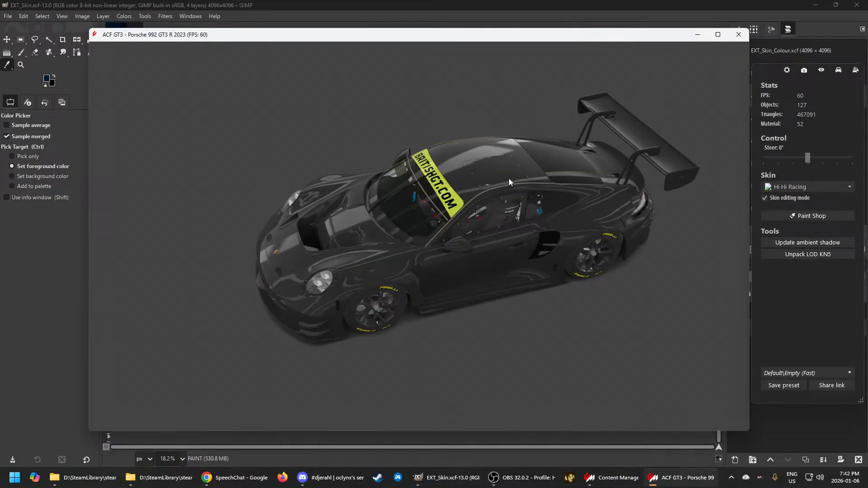
left_click(509, 178)
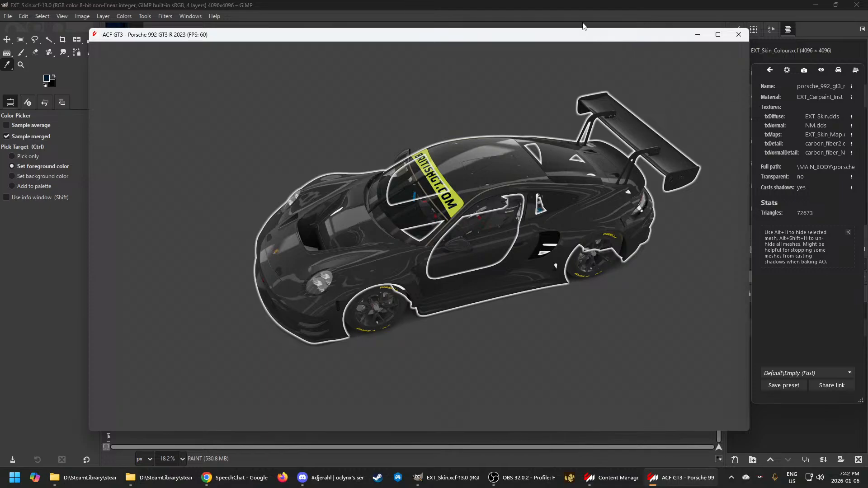
left_click(511, 4)
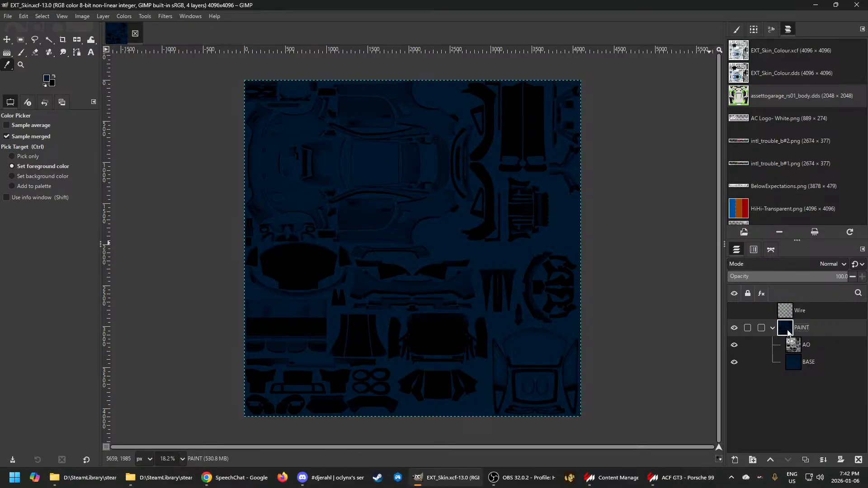
left_click(655, 479)
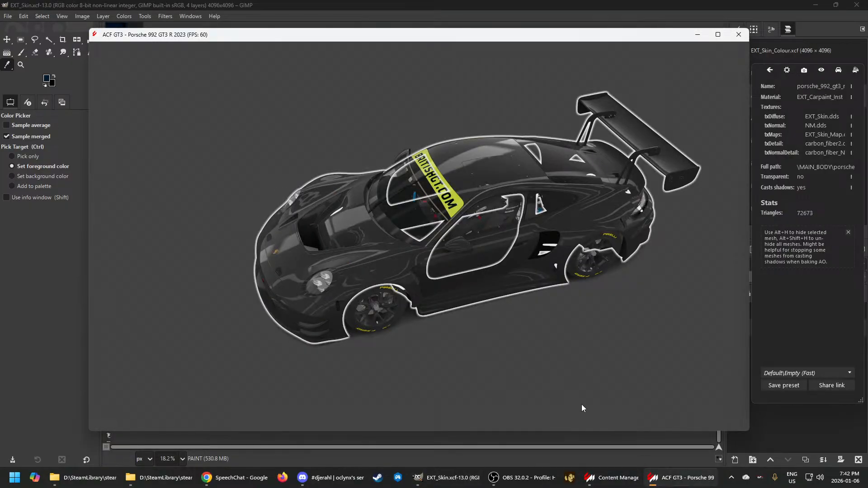
left_click(572, 394)
left_click(446, 478)
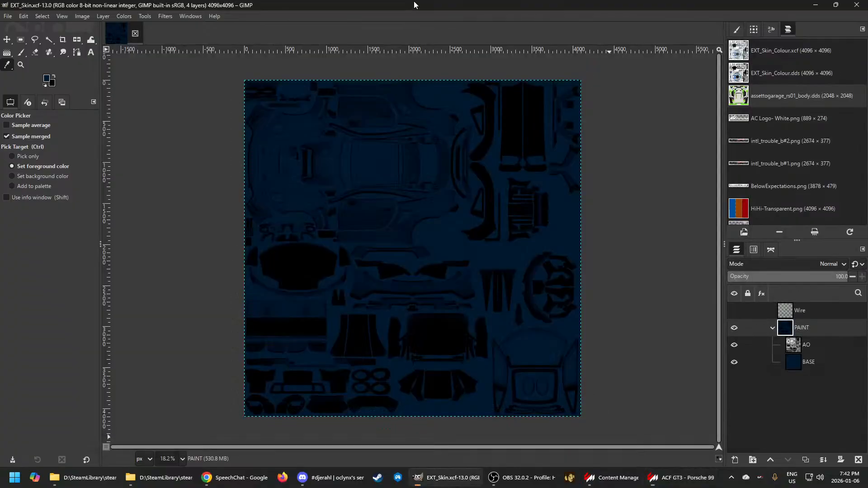
Start exporting the image and search the Assetto Corsa cars folder for "porsche"
left_click(8, 16)
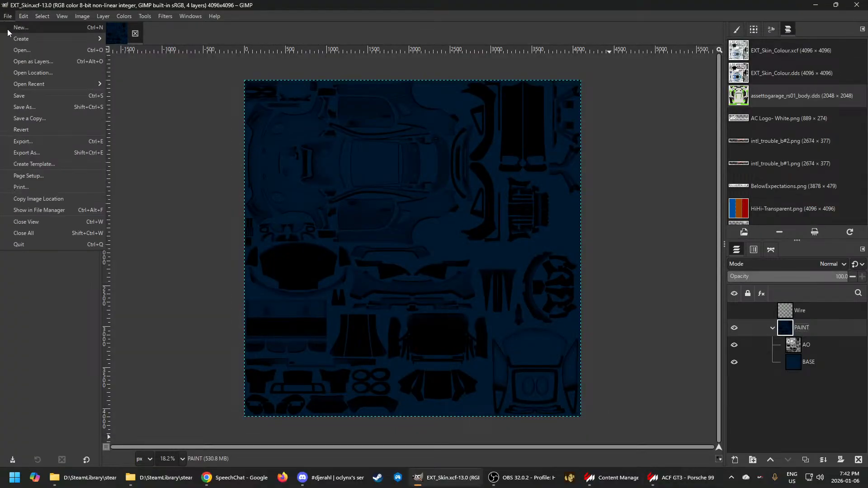
left_click(36, 140)
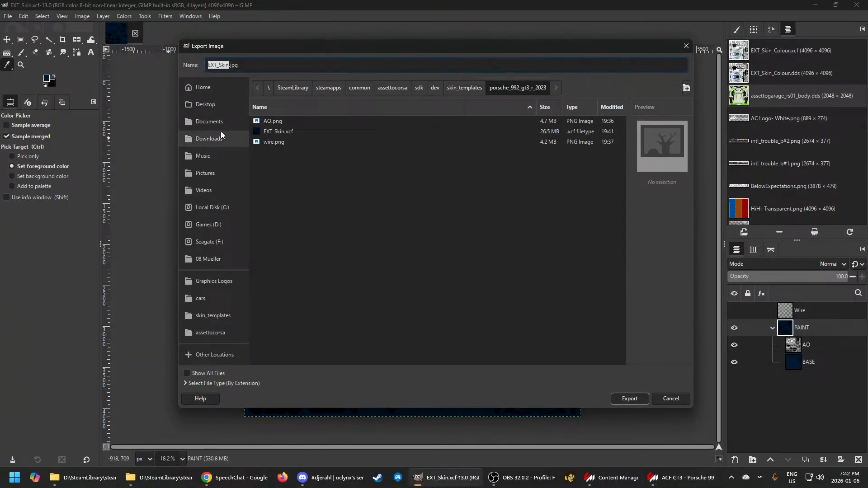
left_click(203, 298)
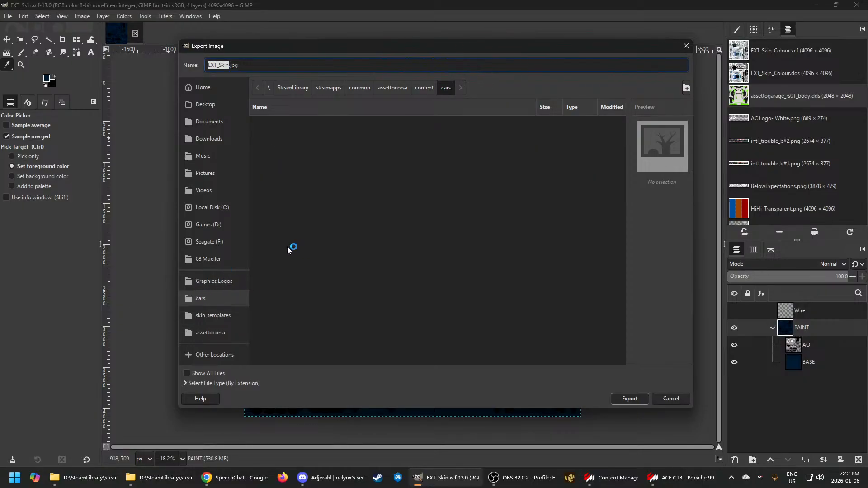
left_click(279, 205)
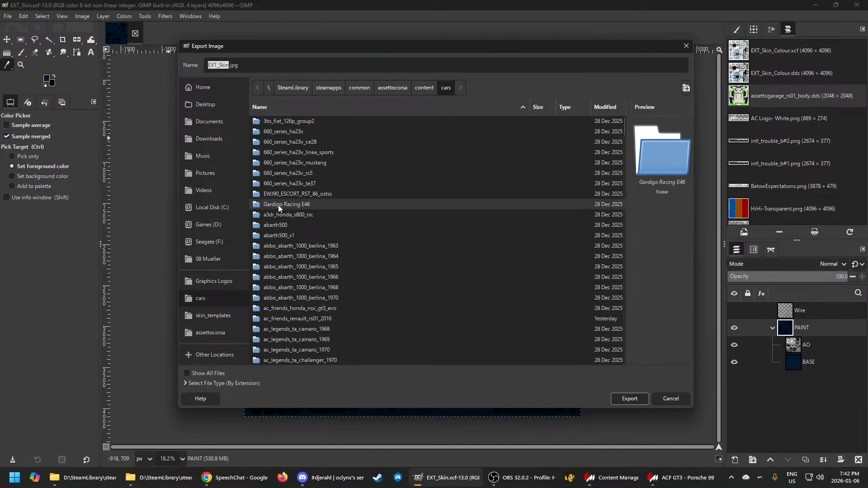
type("por")
key("Down")
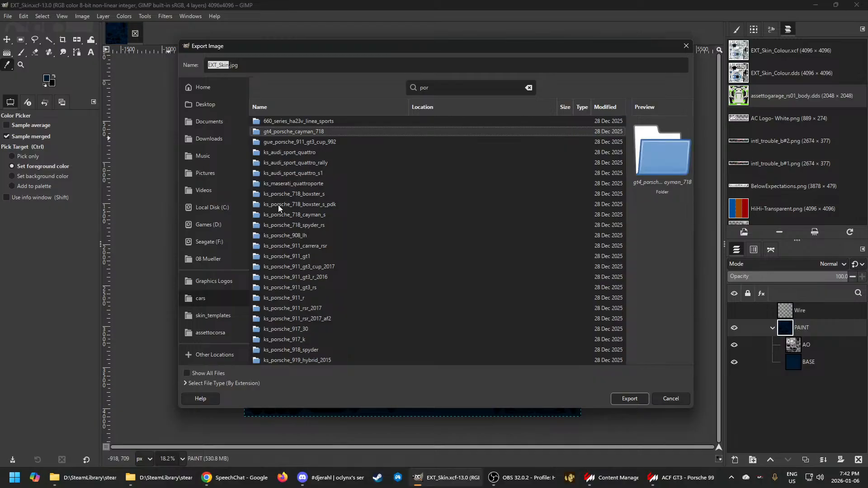
key("Down")
key("Down")
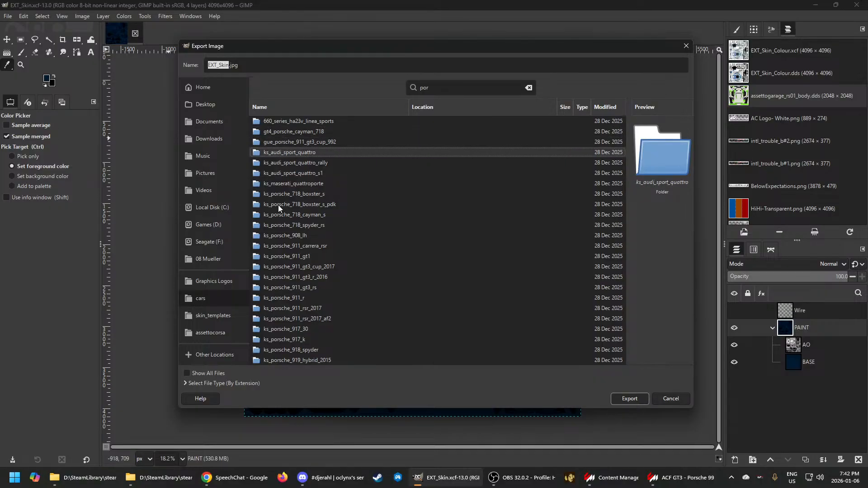
left_click(439, 90)
type("por")
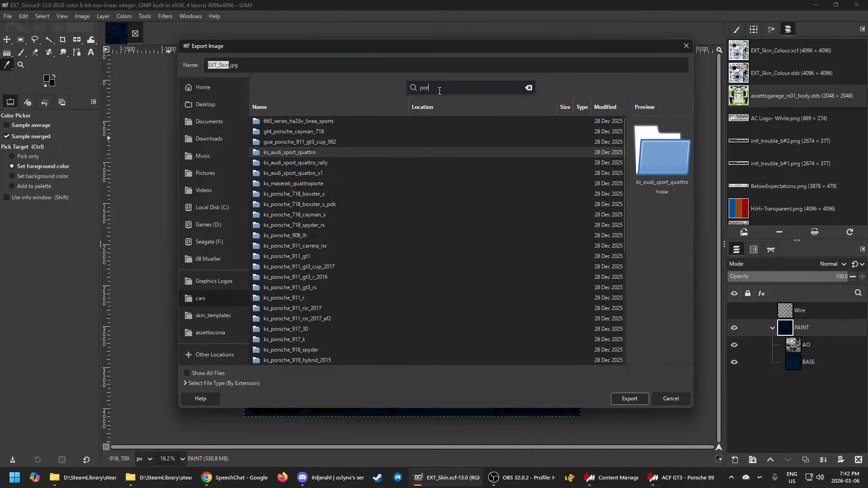
type("sche")
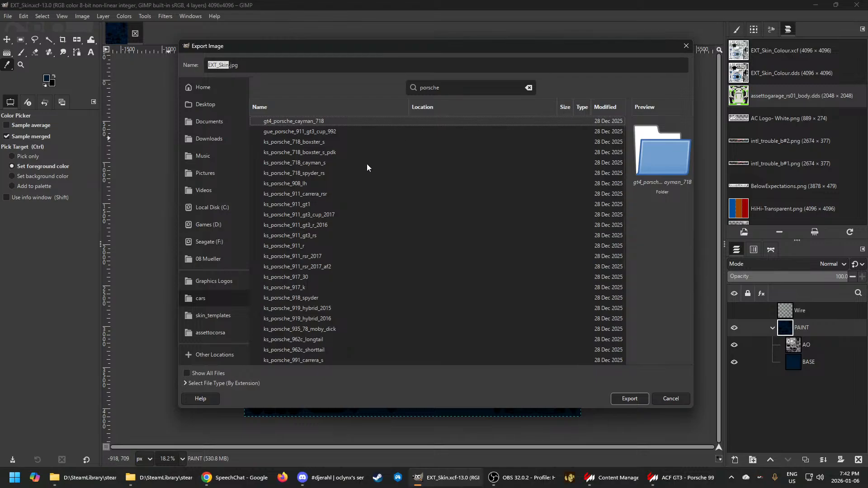
Open the porsche_992_gt3_r_2023 car folder and go into its skins subfolder as the export location
scroll(278, 203, "down", 5)
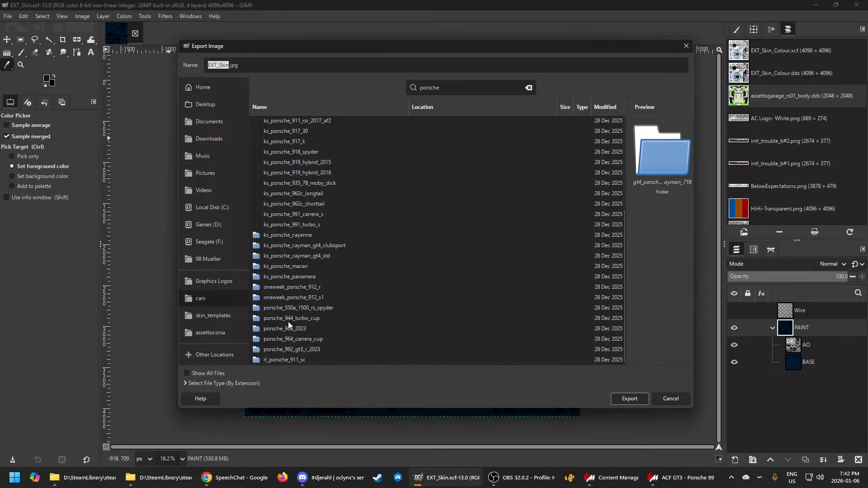
left_click(284, 350)
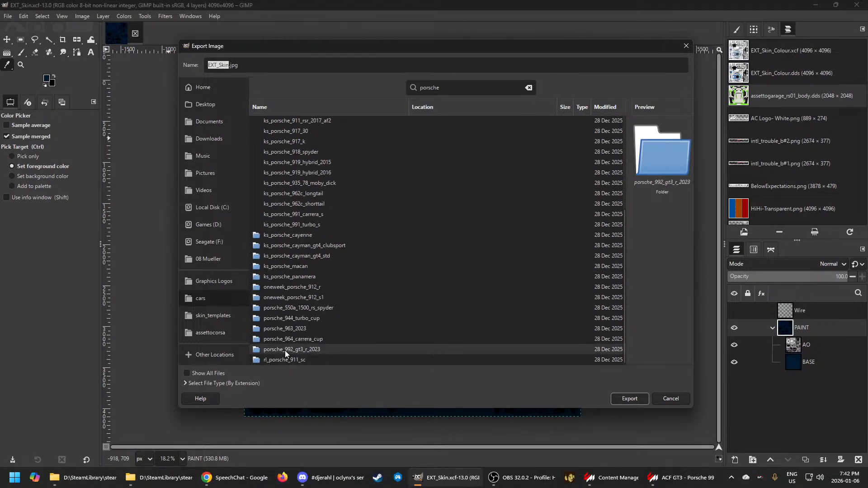
double_click(291, 350)
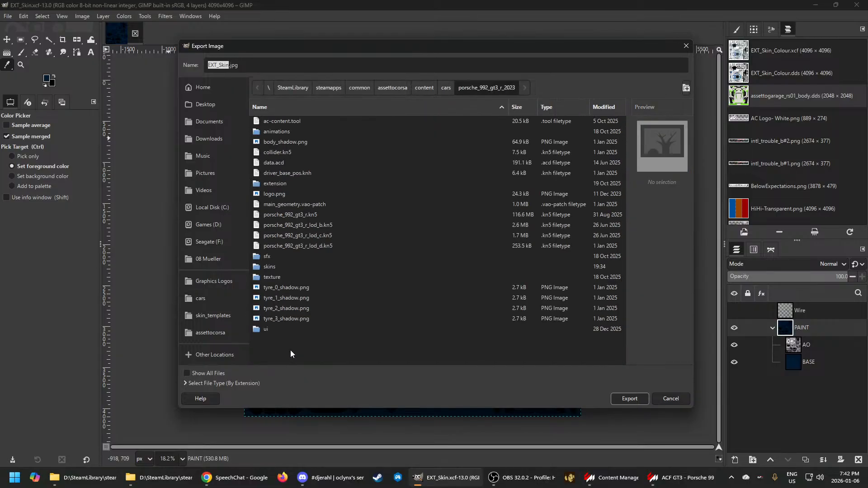
type("skin")
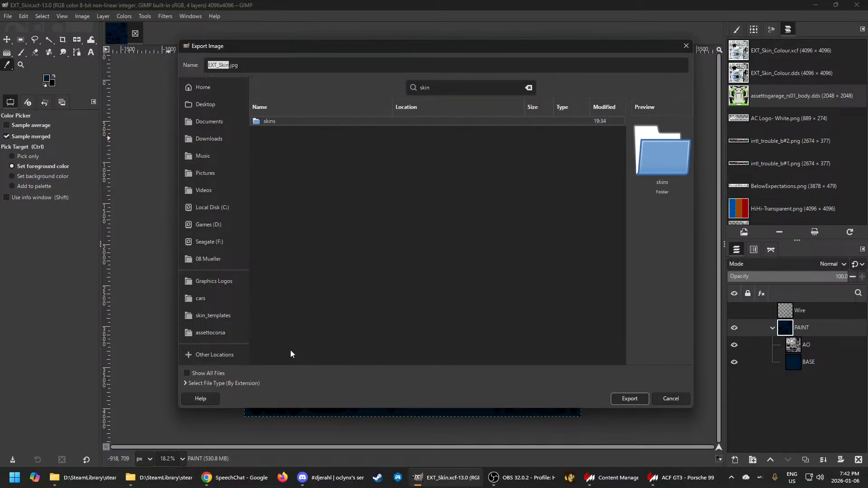
key("Return")
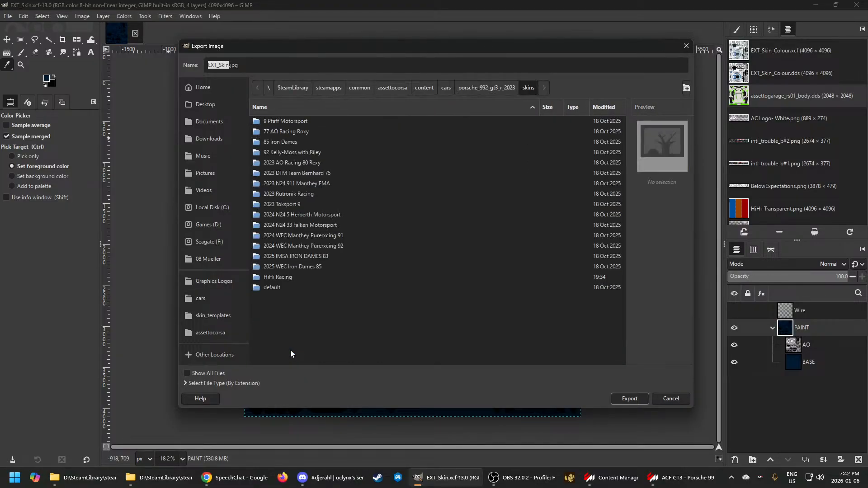
Choose the HiHi Racing skin folder as the export location and export the image there as EXT_Skin.dds
type("hihi")
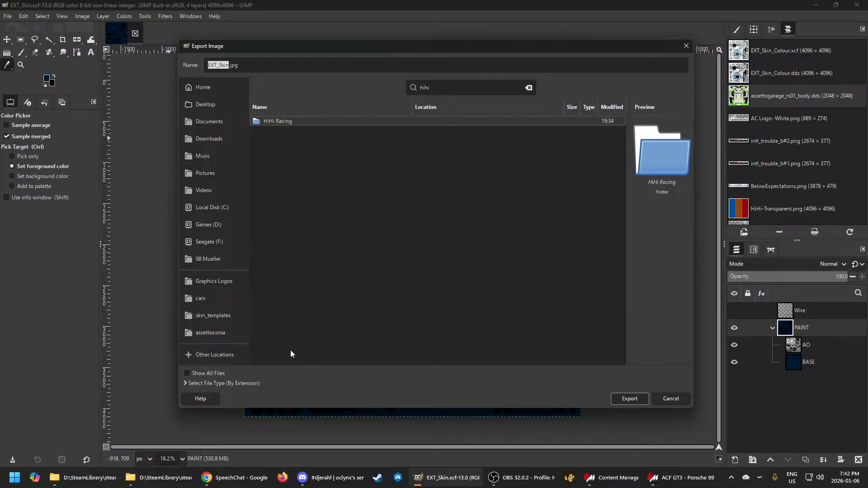
key("Return")
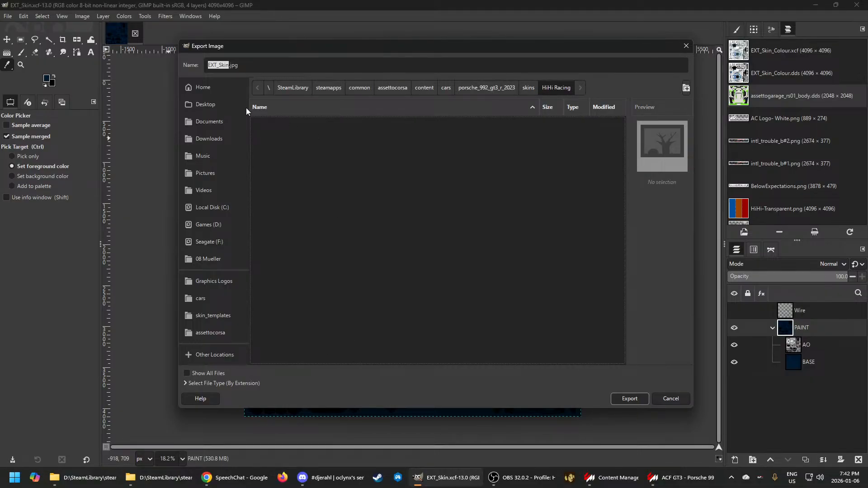
left_click(246, 65)
key("BackSpace")
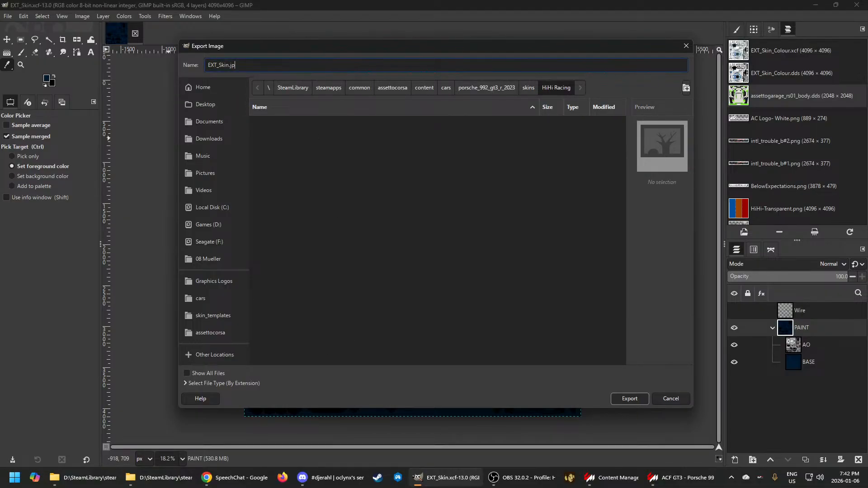
key("BackSpace")
type("dds")
left_click(621, 400)
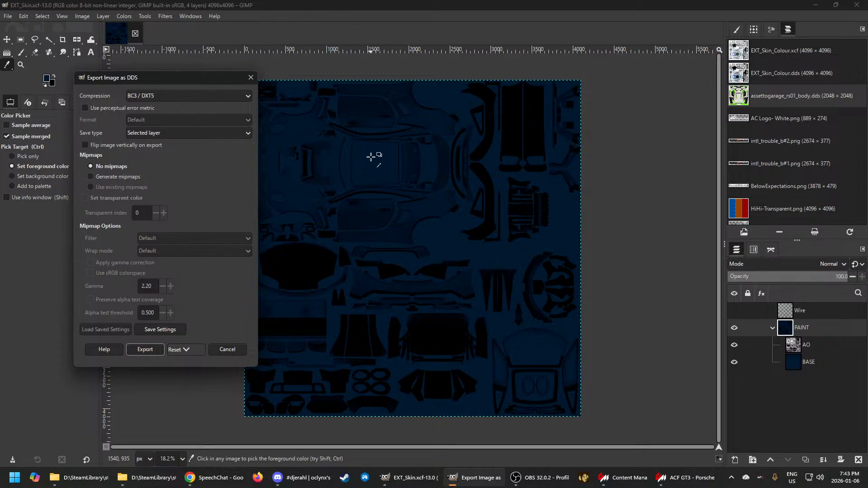
Complete the DDS export with BC3 / DXT5 compression and no mipmaps
left_click(181, 96)
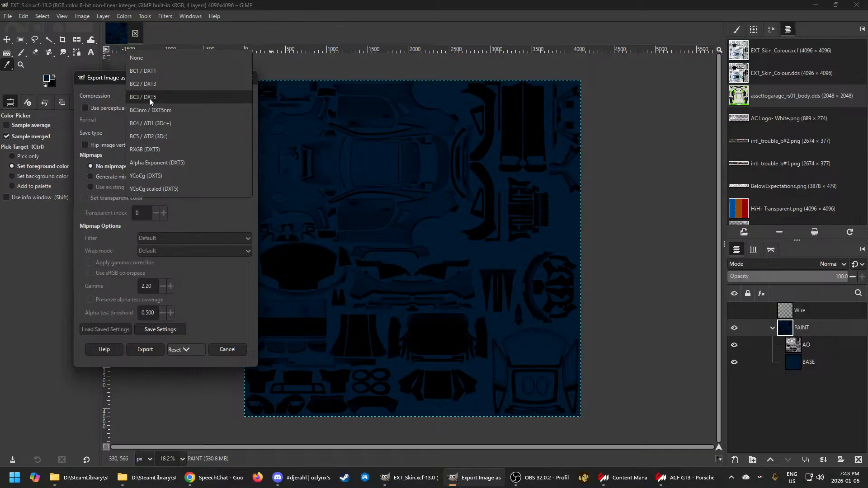
left_click(151, 100)
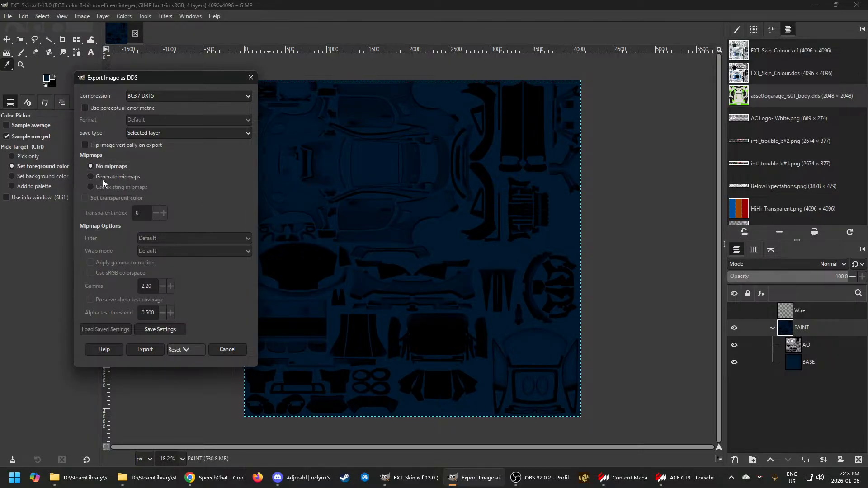
left_click(148, 350)
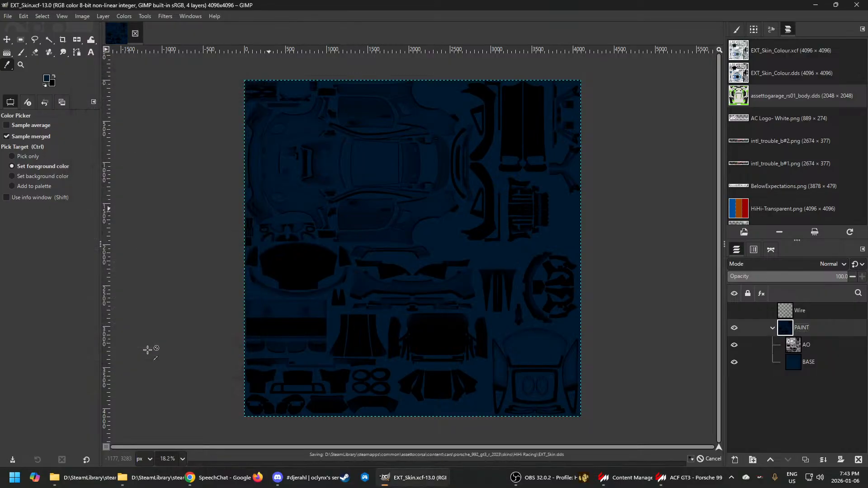
Switch to the Porsche showroom preview and examine the exported skin on the car from several angles
left_click(671, 484)
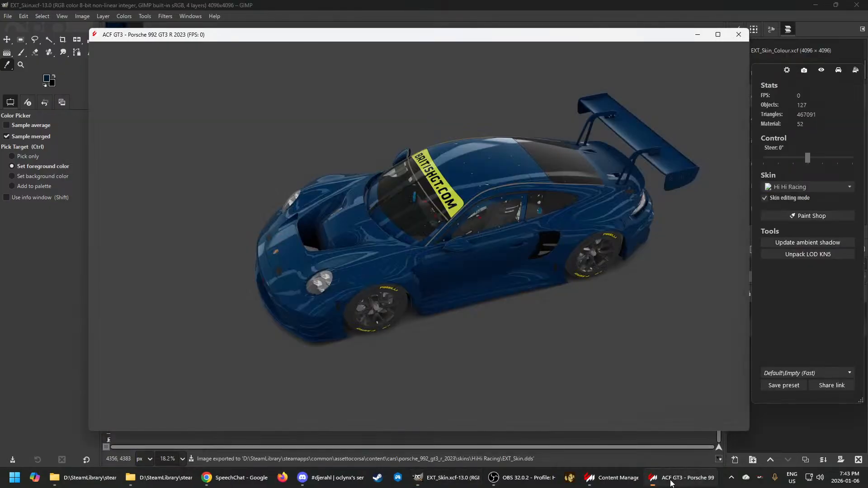
left_click_drag(506, 350, 472, 300)
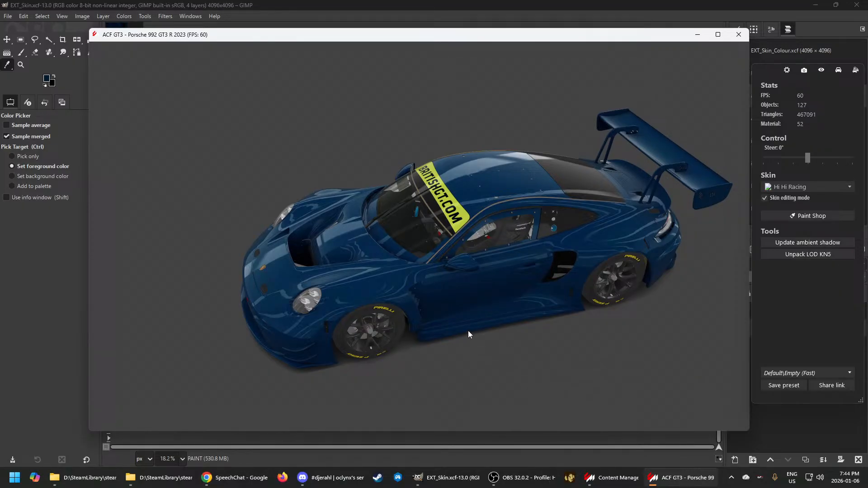
left_click_drag(469, 331, 535, 338)
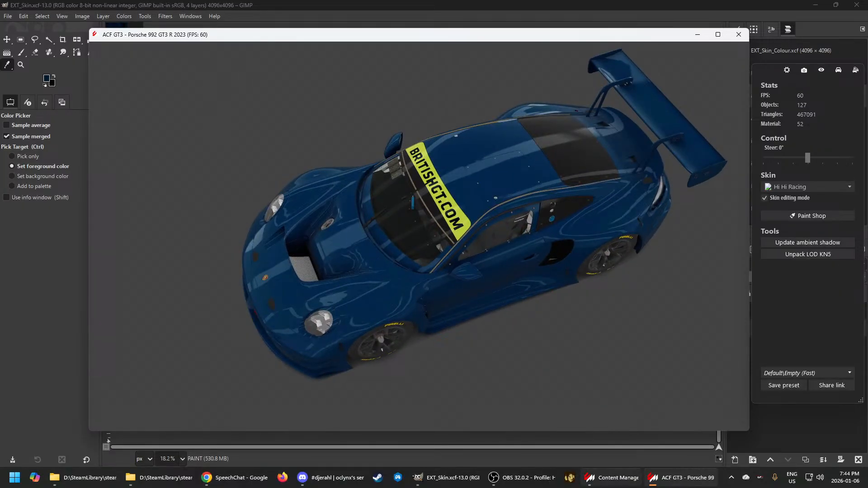
left_click_drag(571, 300, 565, 409)
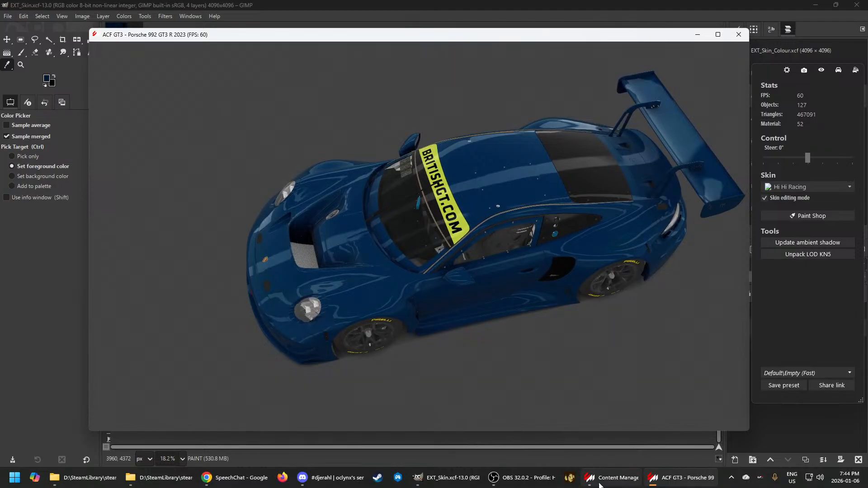
Return to GIMP, select the BASE layer and set the foreground colour to white (ffffff)
left_click(448, 477)
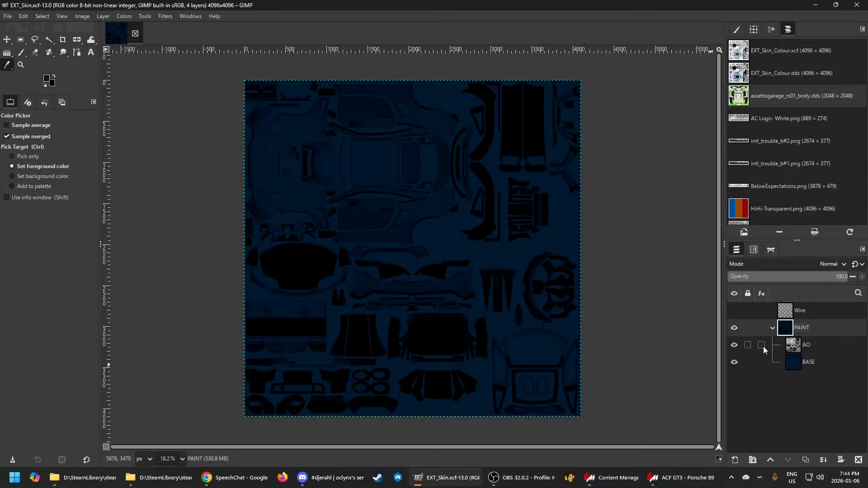
left_click(799, 364)
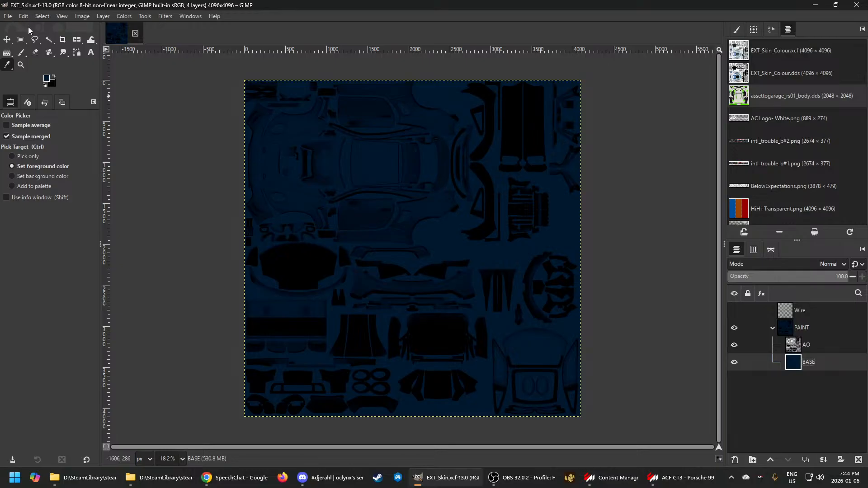
left_click(45, 81)
left_click(491, 303)
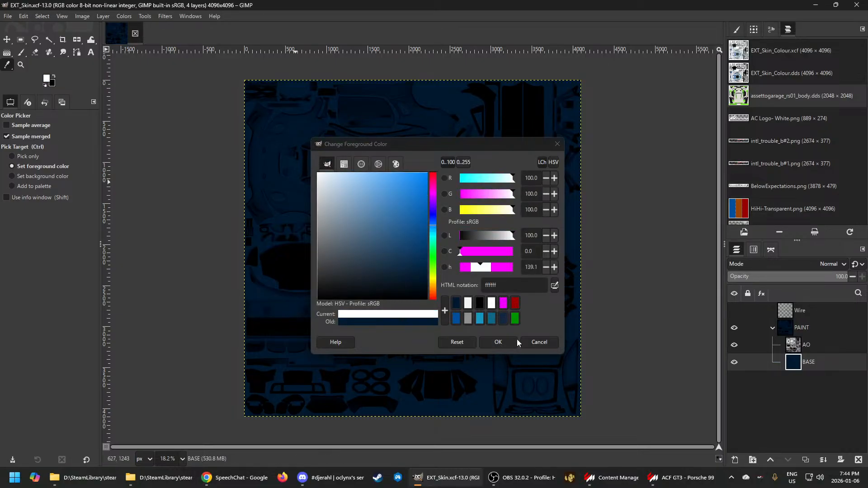
left_click(491, 342)
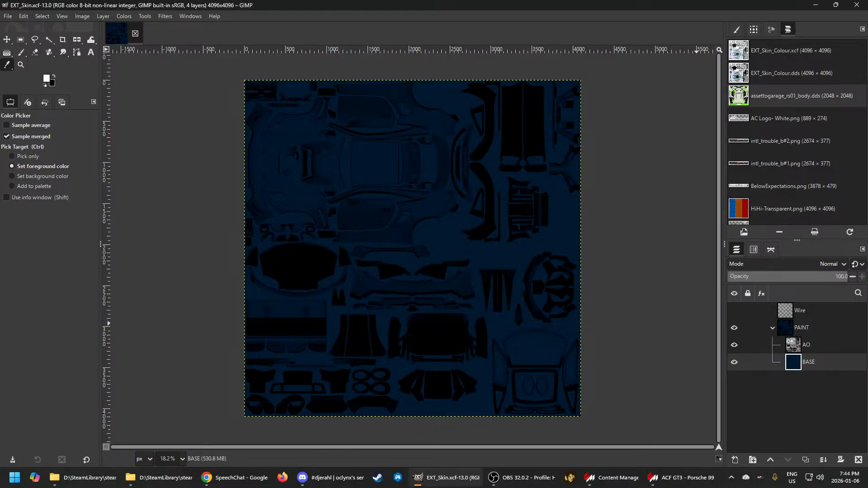
Save the EXT_Skin.xcf image and fill the BASE layer with the white foreground colour
key("alt+Tab")
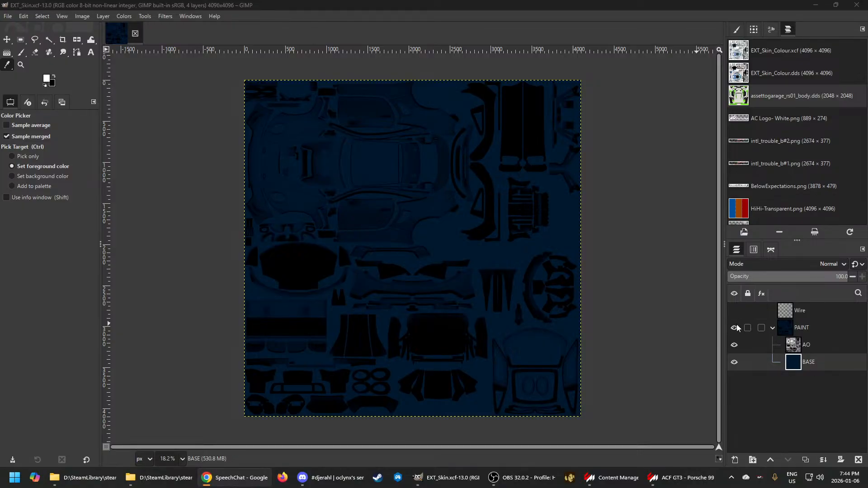
left_click(358, 4)
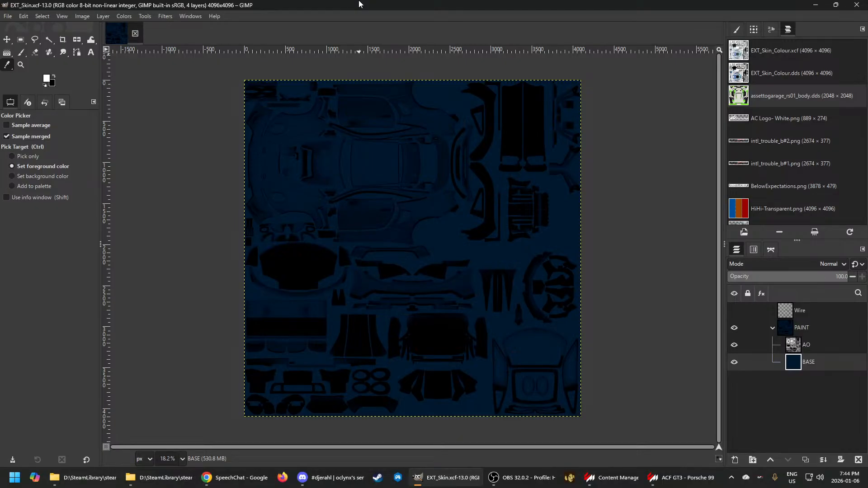
left_click(7, 17)
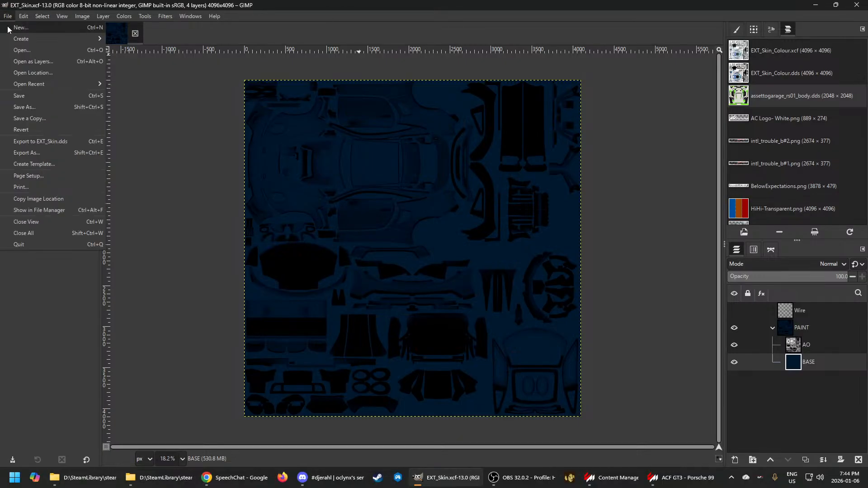
left_click(23, 96)
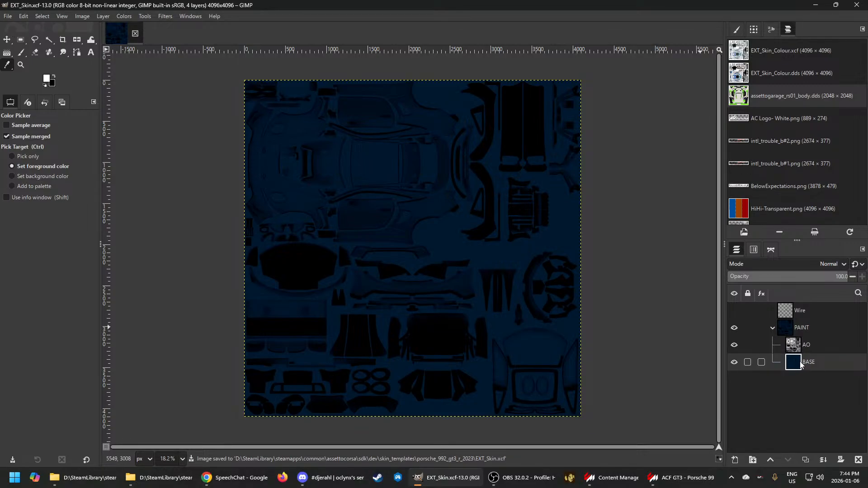
left_click(22, 16)
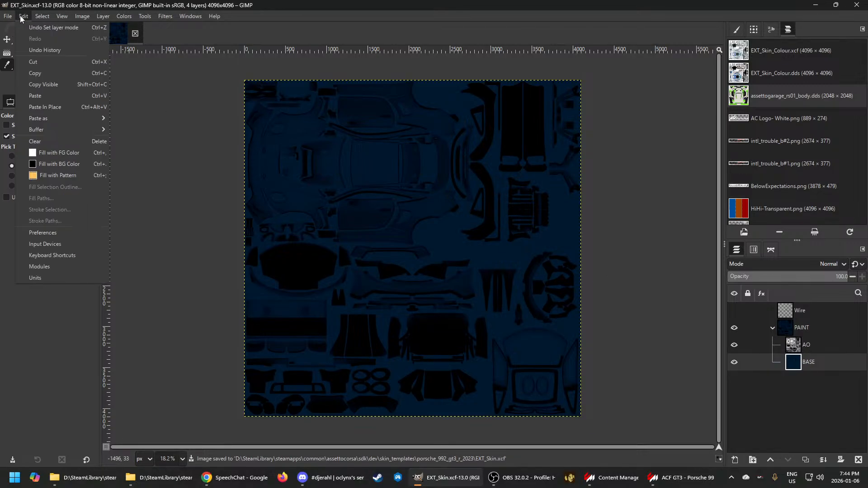
left_click(53, 153)
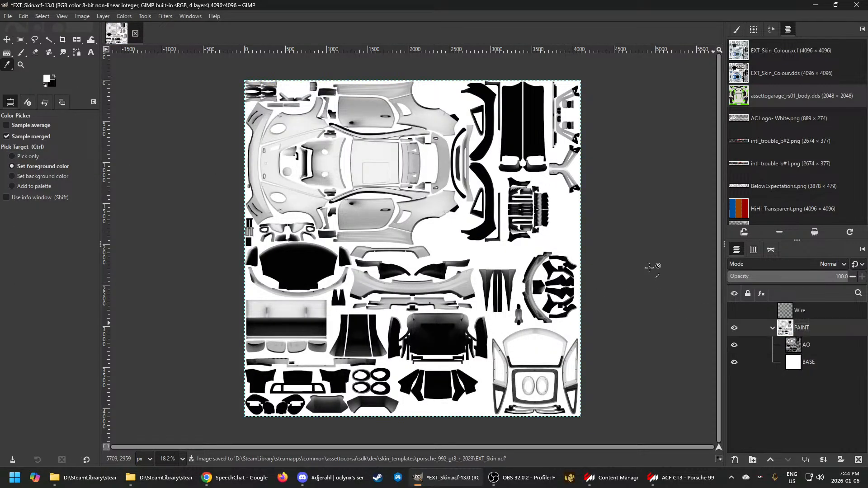
With the PAINT group selected, export the image again over the existing EXT_Skin.dds
left_click(8, 16)
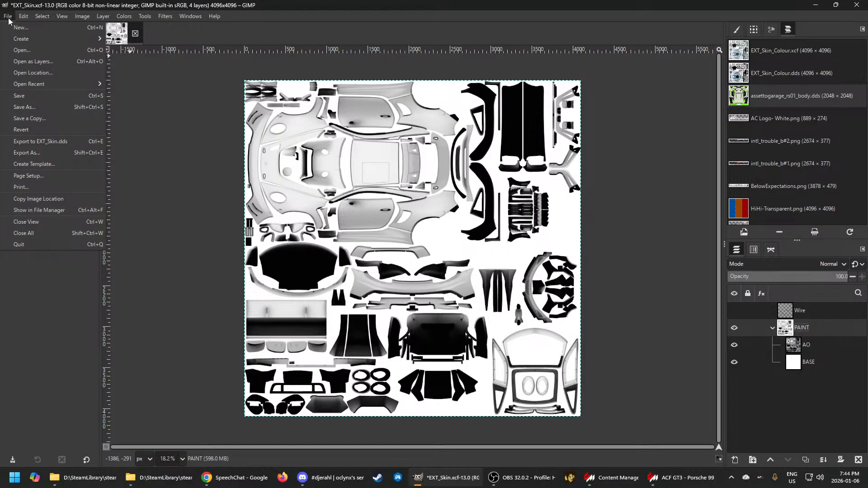
left_click(9, 19)
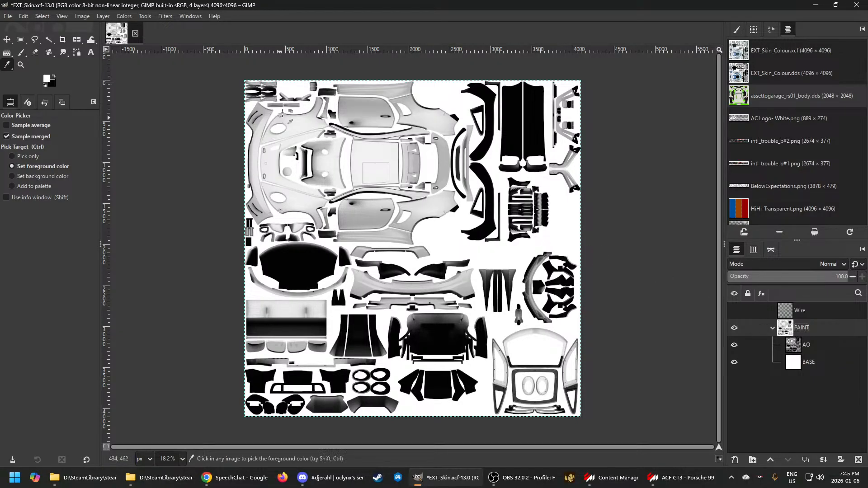
left_click(8, 17)
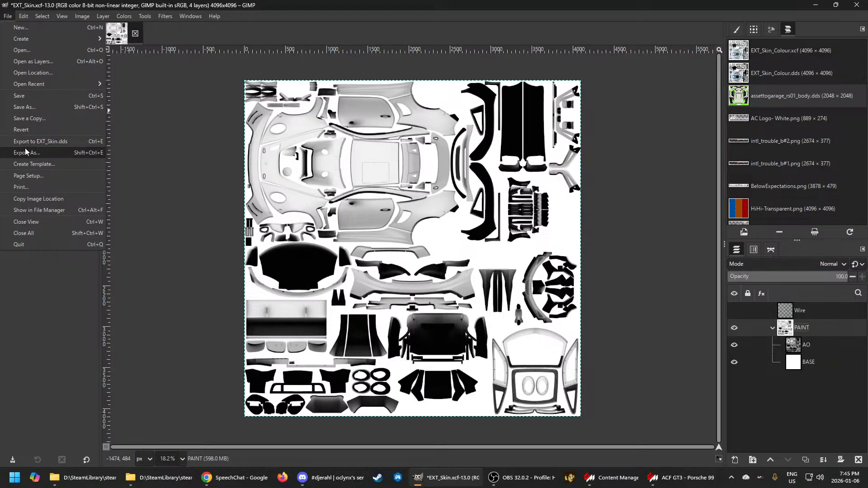
left_click(54, 143)
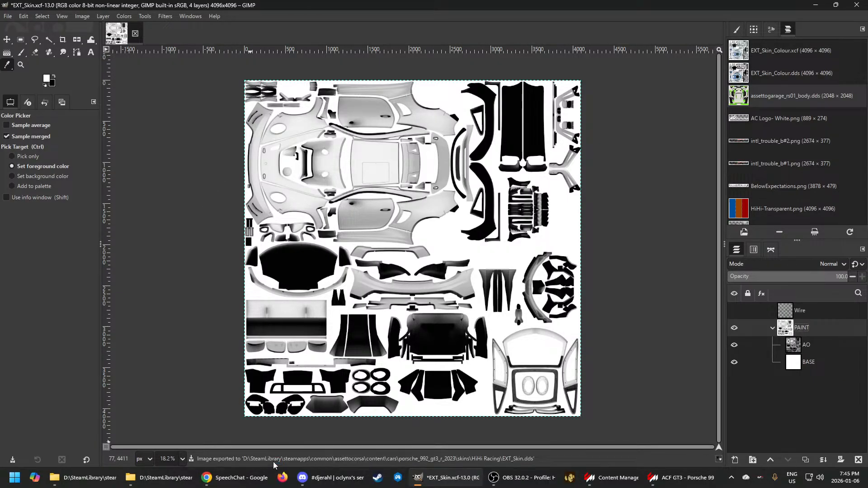
Switch to the Porsche showroom preview and examine the re-exported skin on the car from the side
left_click(686, 482)
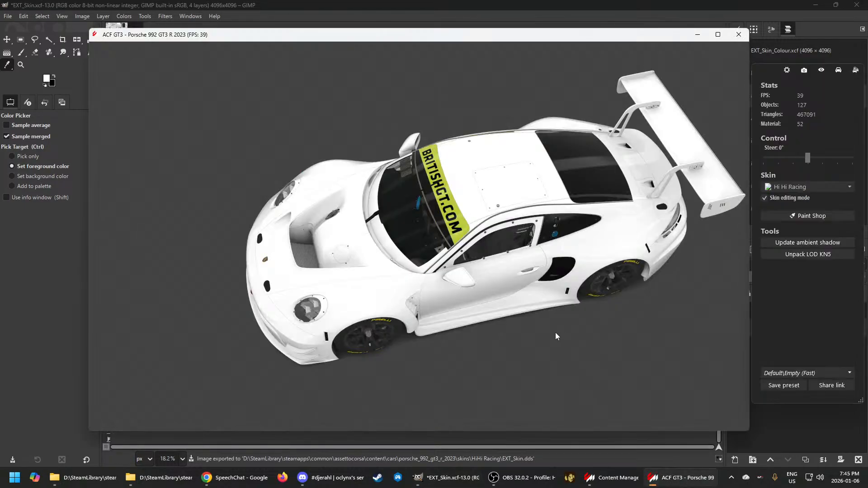
left_click_drag(556, 332, 540, 250)
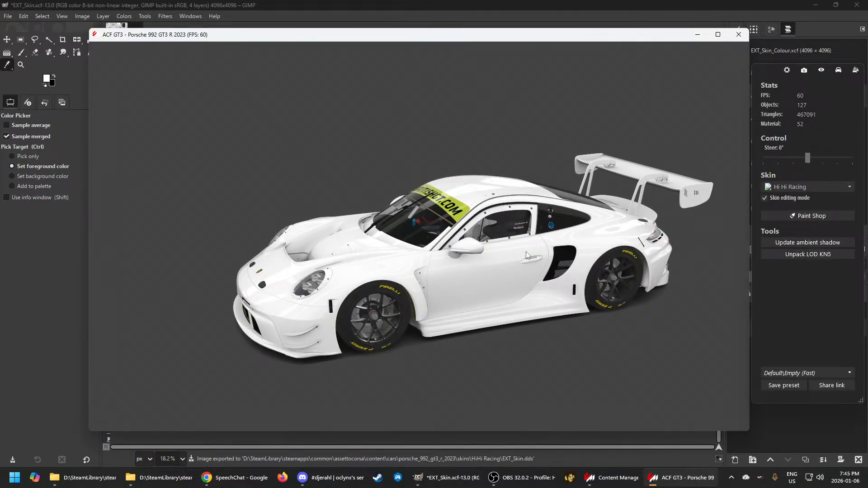
left_click_drag(90, 180, 119, 160)
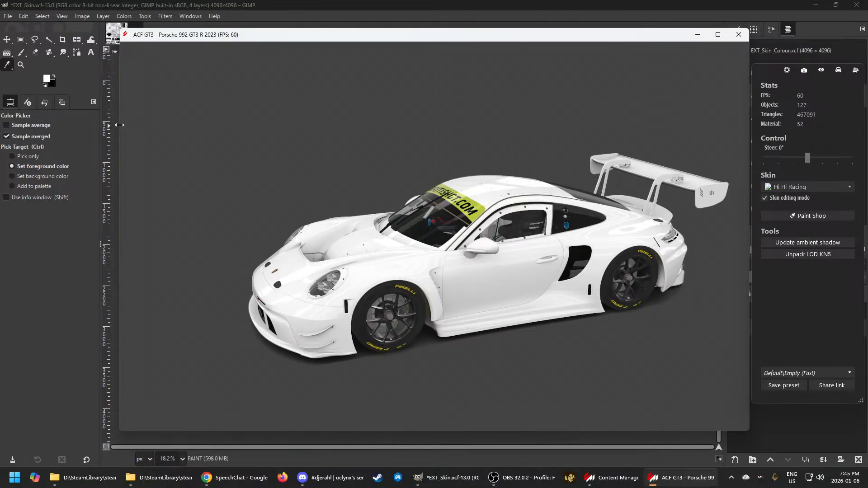
left_click_drag(119, 126, 90, 122)
Switch back to GIMP and turn on the visibility of the Wire layer over the car template
left_click(220, 5)
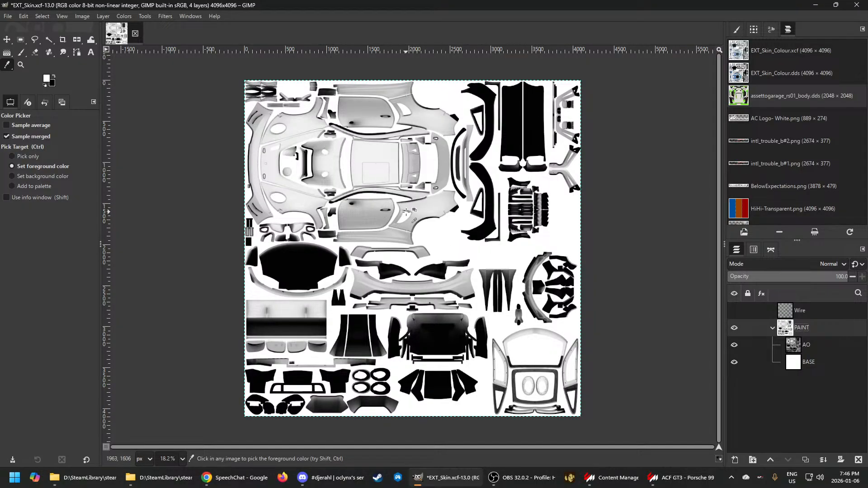
scroll(380, 207, "up", 5)
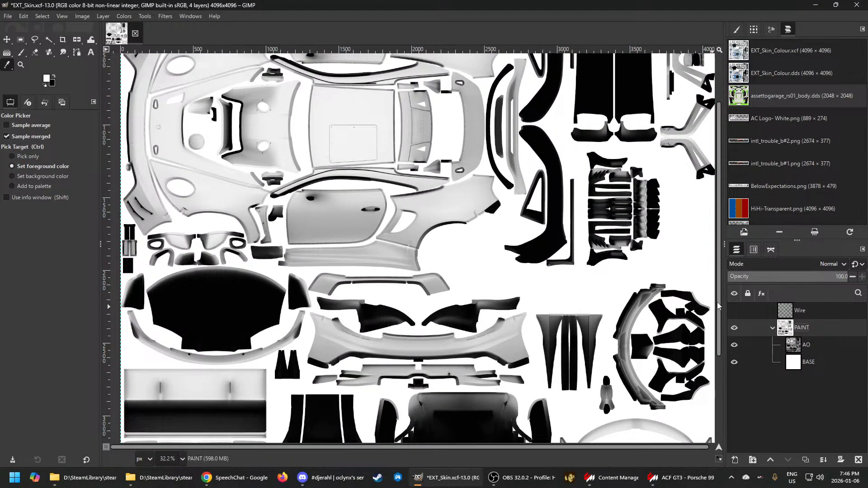
left_click(735, 311)
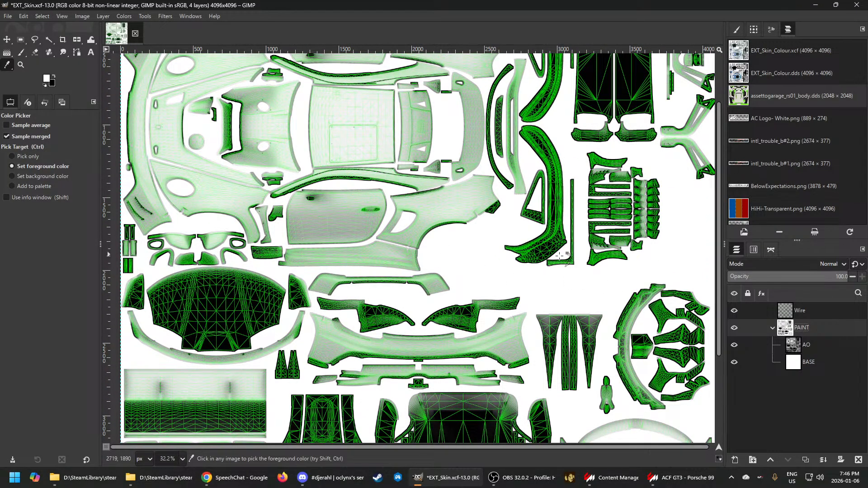
Colorize the Wire layer with hue 0.5, saturation 0.5 and lightness 0, merging the filter
left_click(795, 312)
scroll(434, 263, "down", 1)
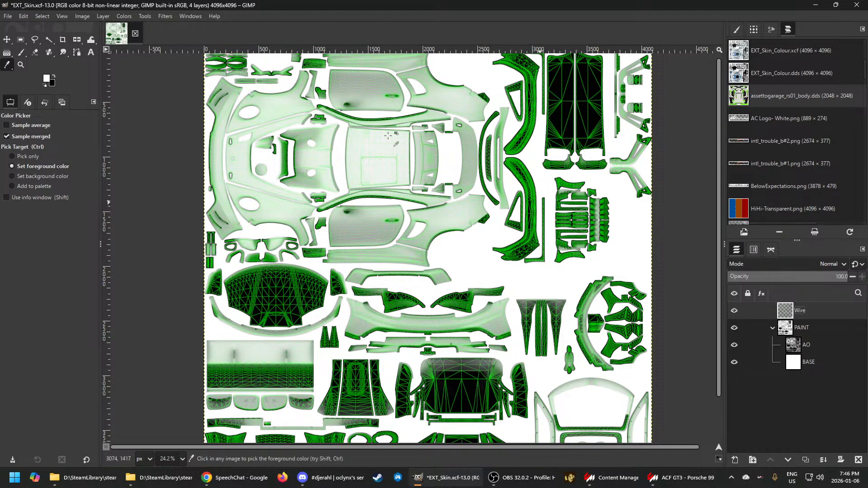
left_click(124, 16)
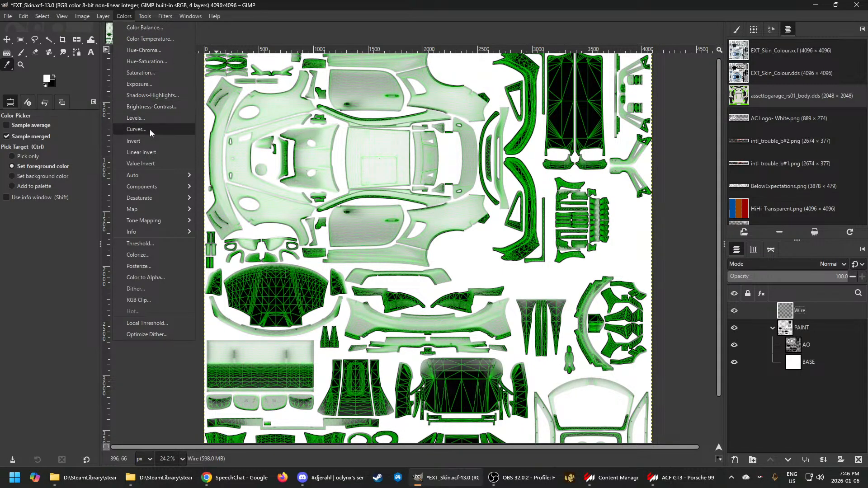
left_click(138, 253)
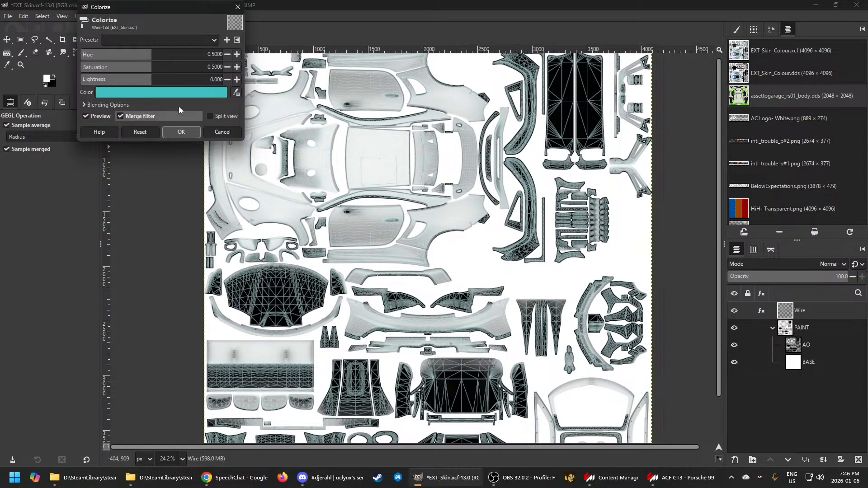
left_click(179, 132)
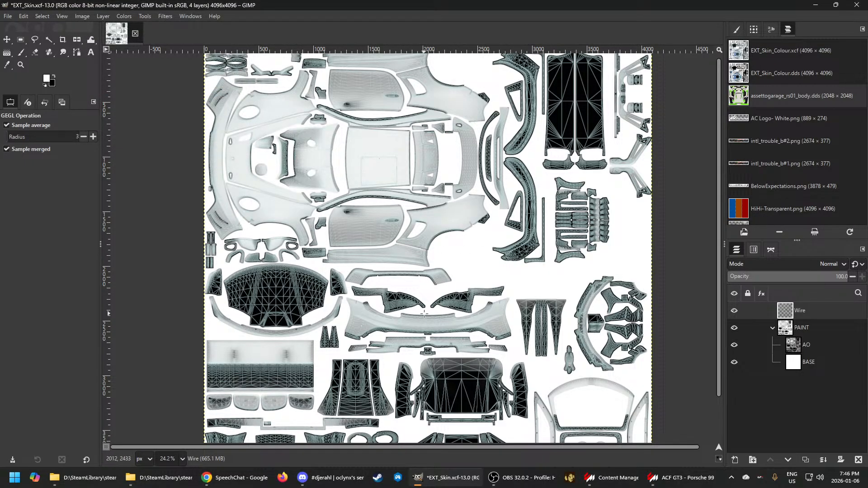
Examine the colorized wireframe over the door, side skirt and front fender of the car template
scroll(369, 235, "up", 3)
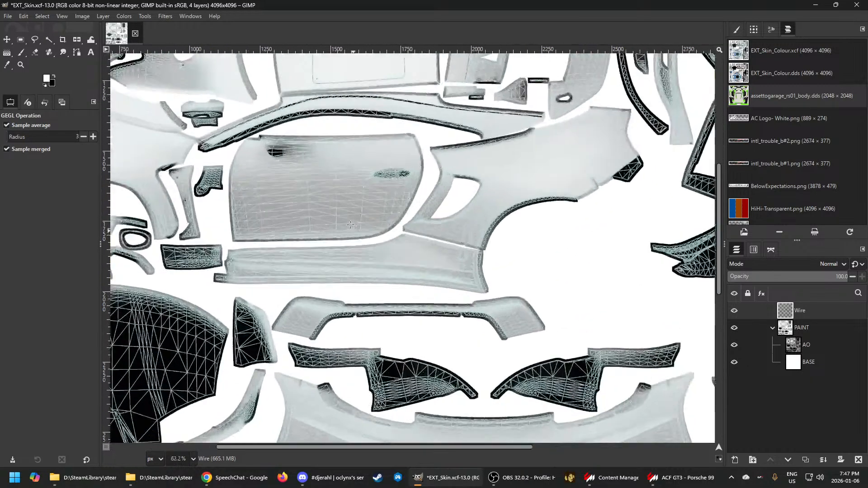
scroll(322, 171, "up", 2)
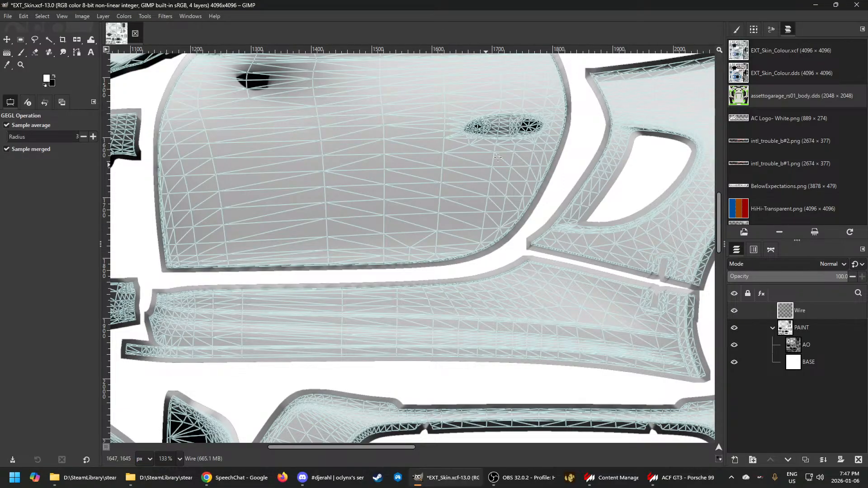
scroll(469, 164, "down", 5)
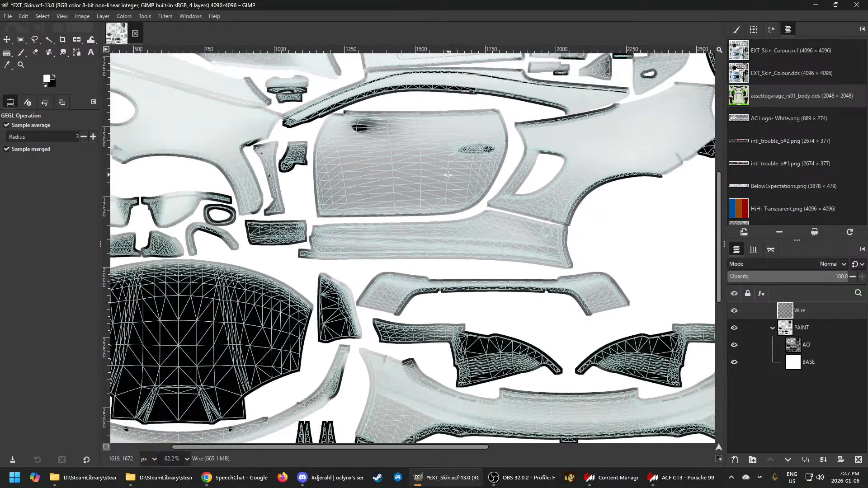
scroll(261, 138, "up", 4)
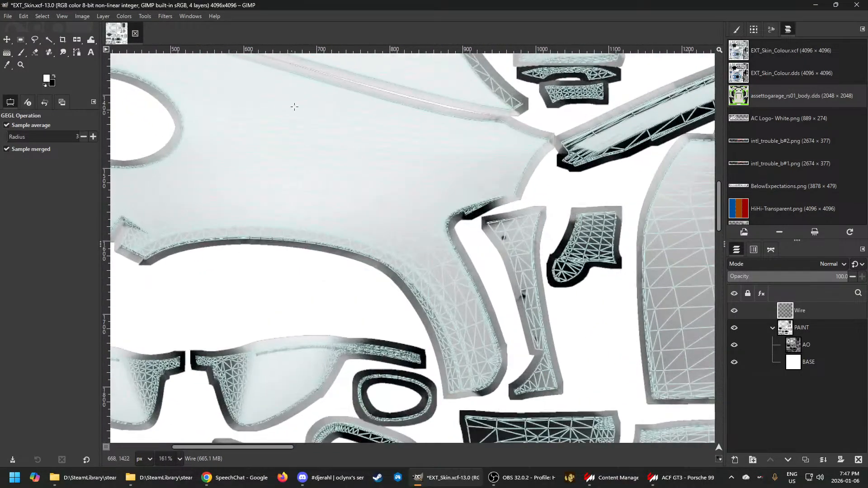
scroll(353, 161, "down", 4)
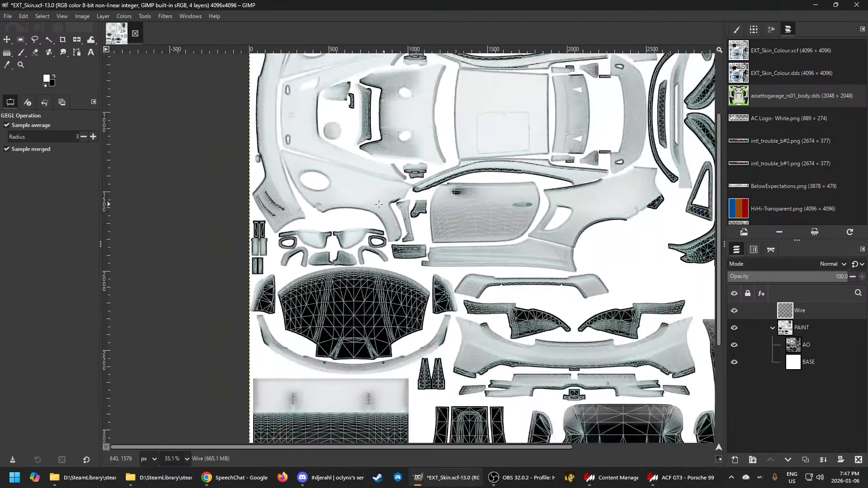
Select the BASE layer and open HiHi-Transparent.png from the HiHi folder in Graphics Logos as a separate image
left_click(794, 366)
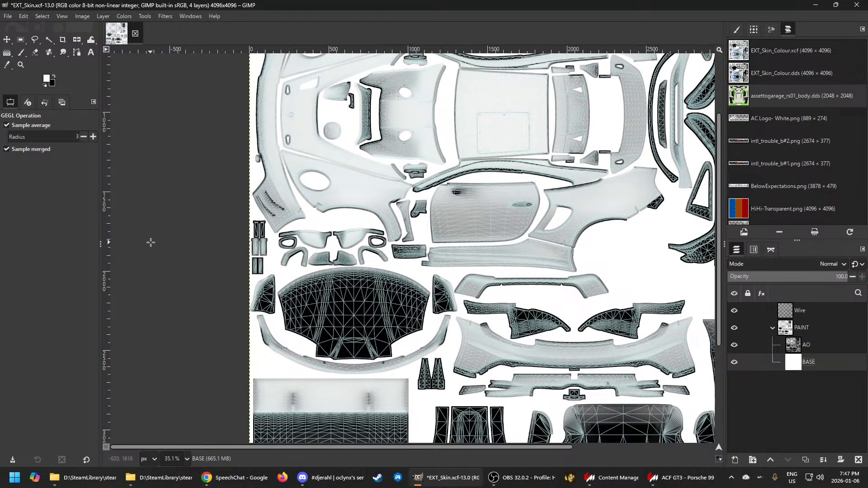
right_click(68, 479)
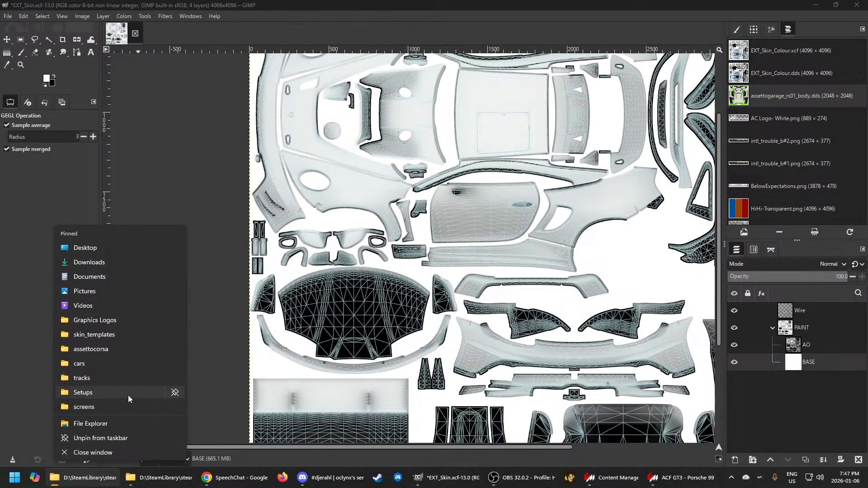
left_click(103, 324)
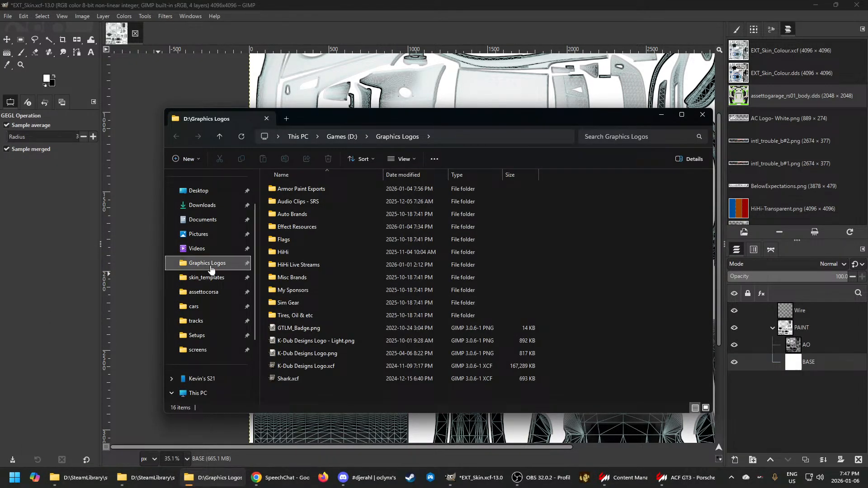
double_click(283, 251)
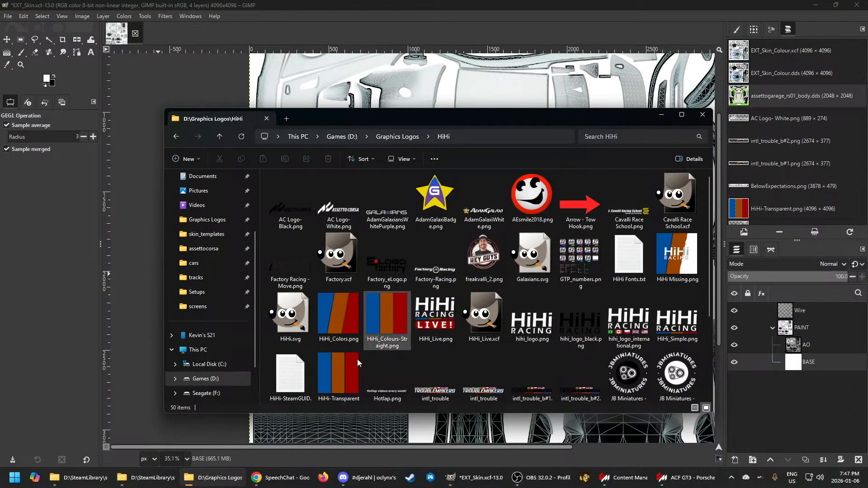
double_click(341, 373)
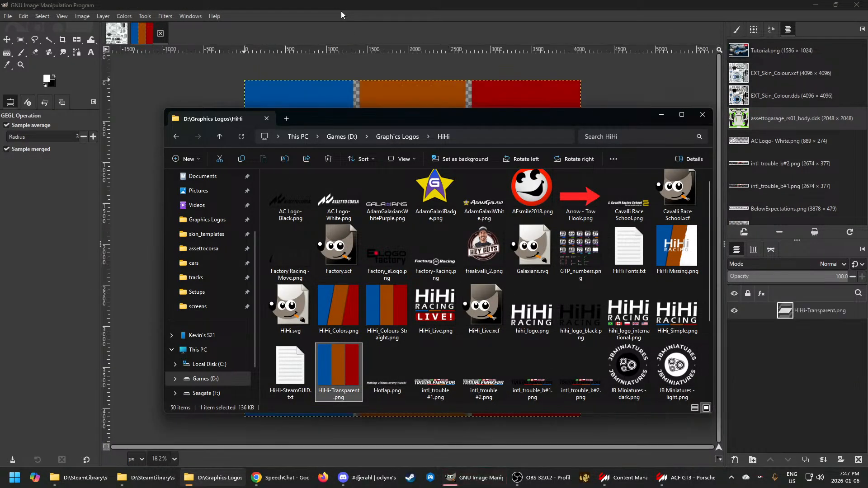
Sample the blue stripe as the background color and the red stripe as the foreground color
left_click(7, 65)
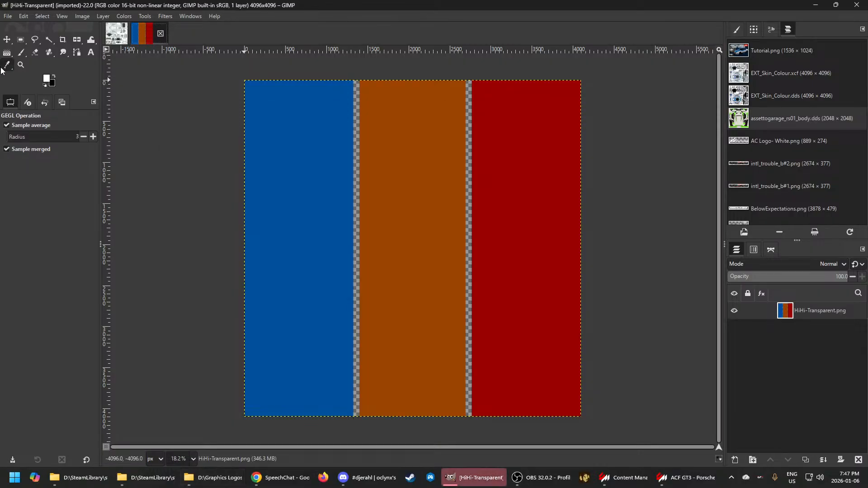
left_click(311, 170)
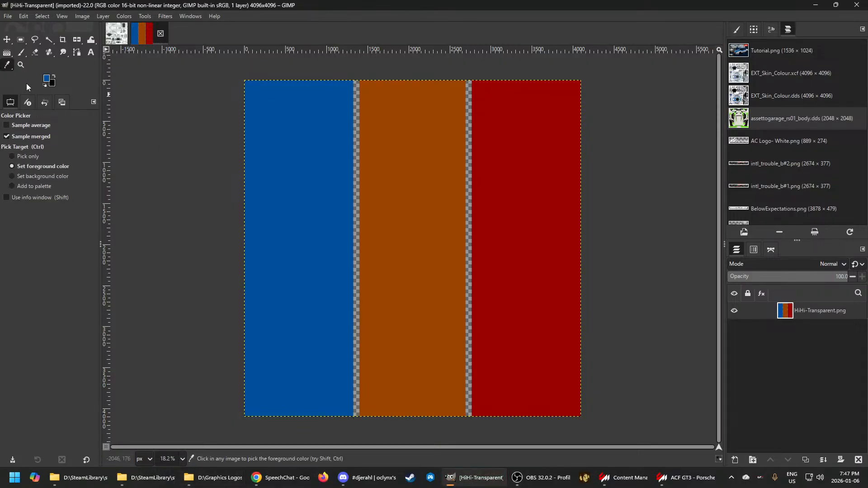
left_click(53, 77)
left_click(520, 160)
Return to the EXT_Skin image and add a transparent 4096 × 4096 layer named BLUE above BASE
left_click(115, 33)
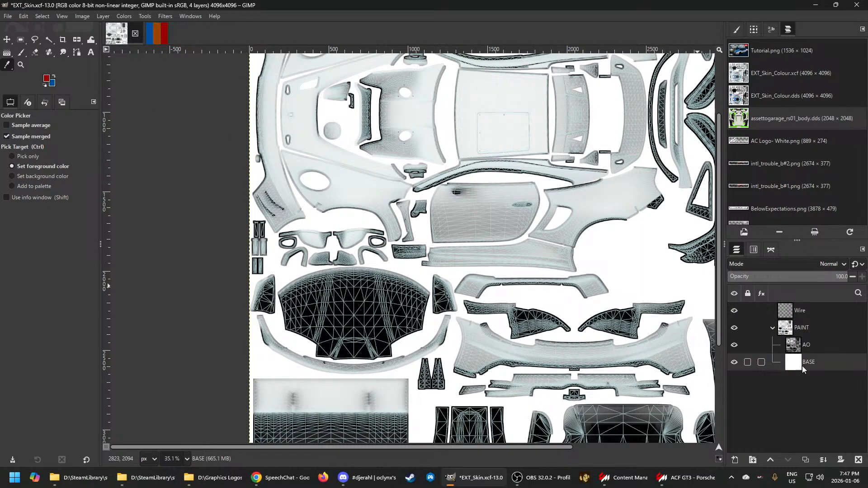
left_click(734, 460)
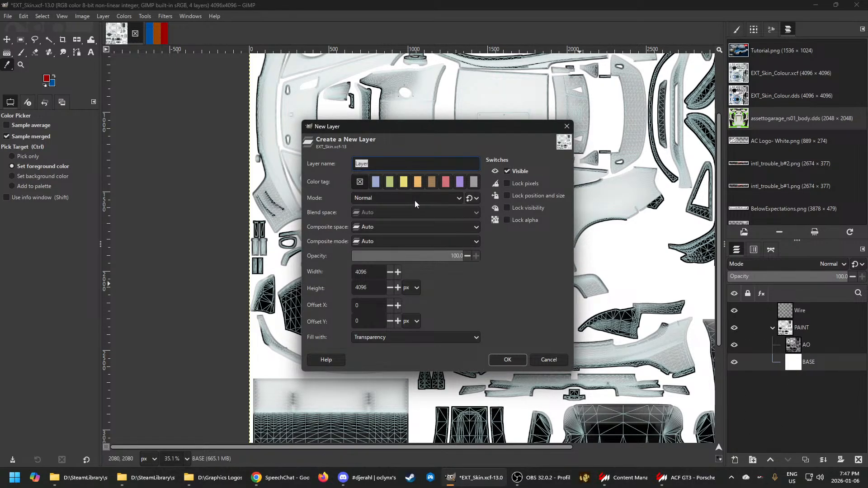
type("BLUE")
left_click(507, 360)
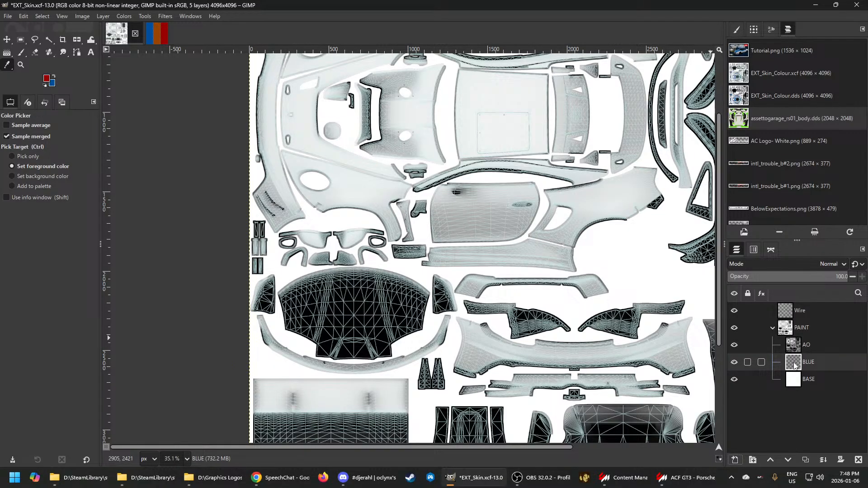
Fill the whole BLUE layer with the blue background color
scroll(344, 267, "down", 3)
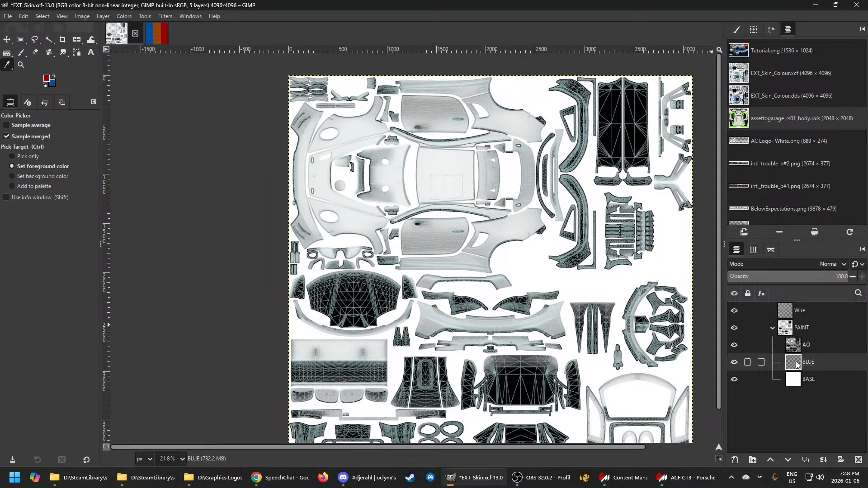
left_click(24, 17)
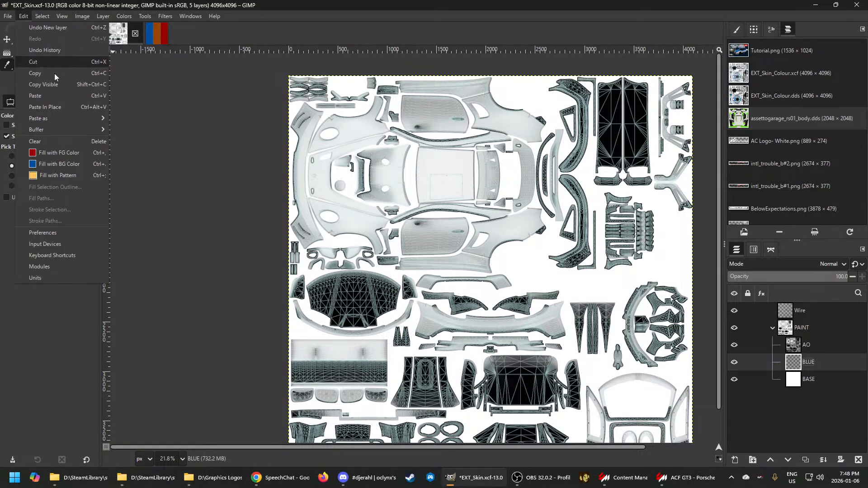
left_click(58, 165)
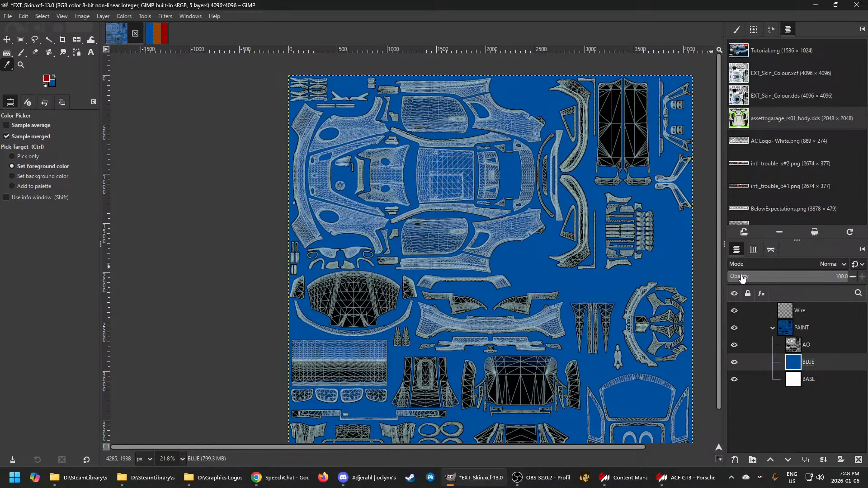
Add a layer mask initialized to Black (full transparency) to the BLUE layer
right_click(796, 366)
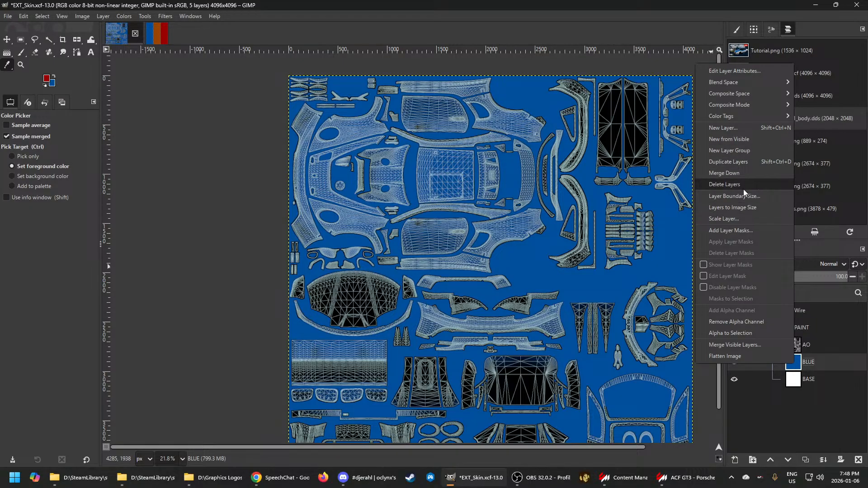
left_click(733, 230)
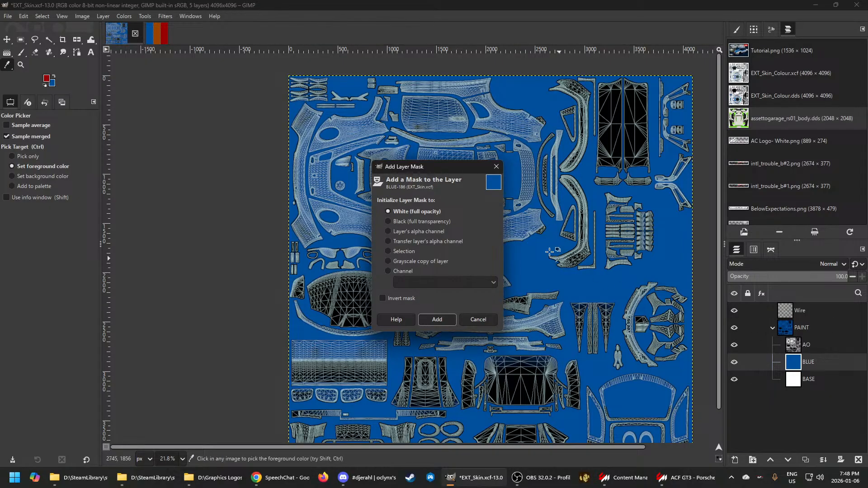
left_click(387, 222)
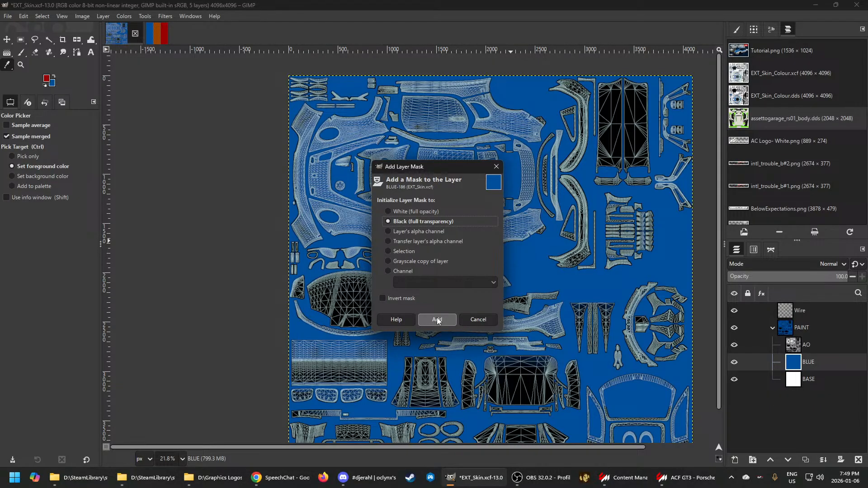
left_click(436, 320)
left_click(792, 367)
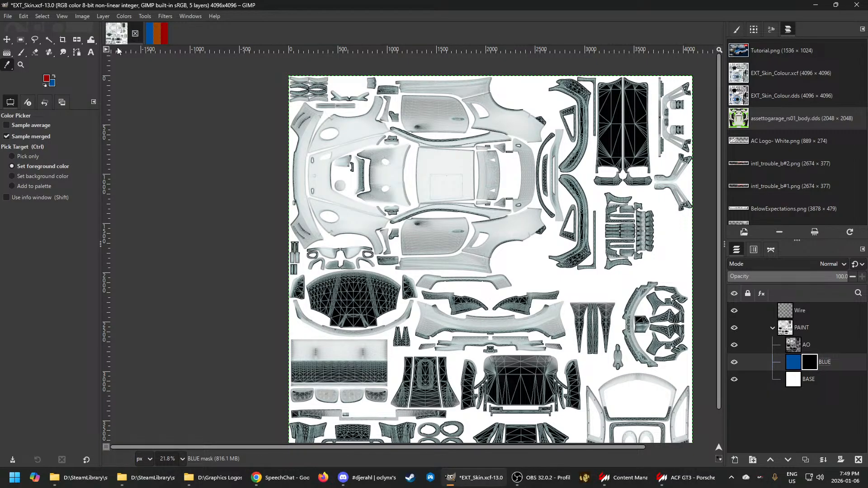
Activate the Paths tool and examine the front fender and door area where the blue shape can be drawn
left_click(76, 53)
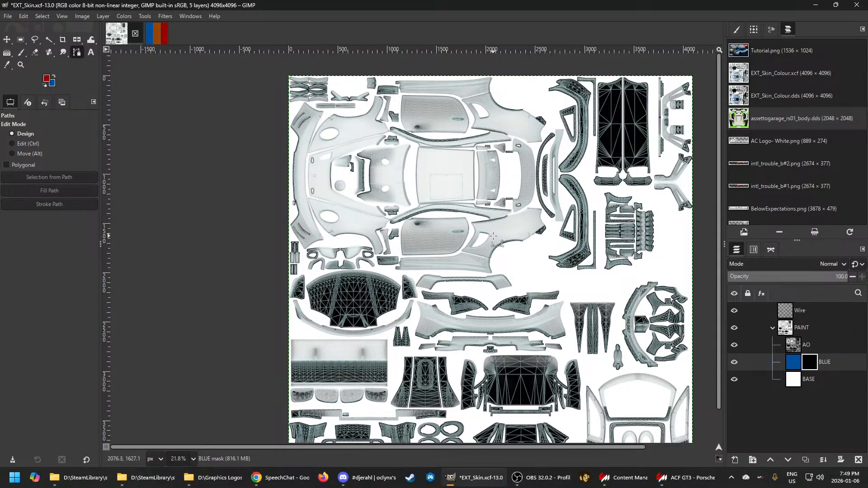
key("ctrl")
scroll(497, 240, "up", 5)
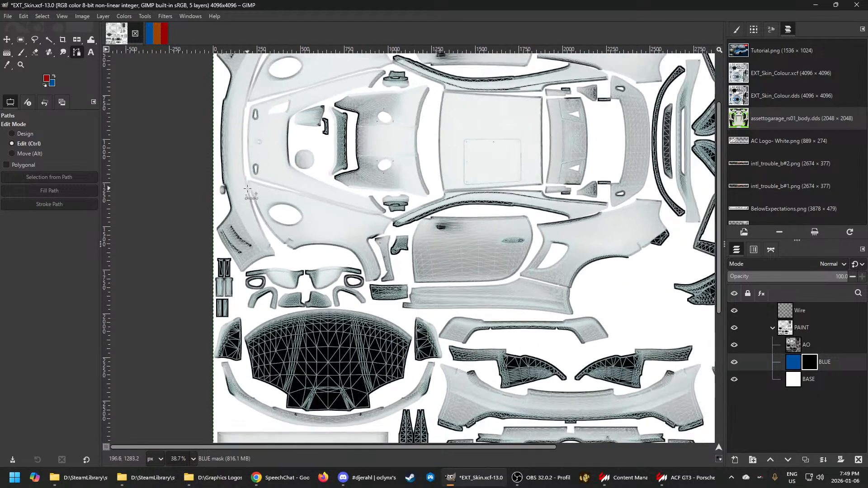
scroll(303, 205, "up", 2)
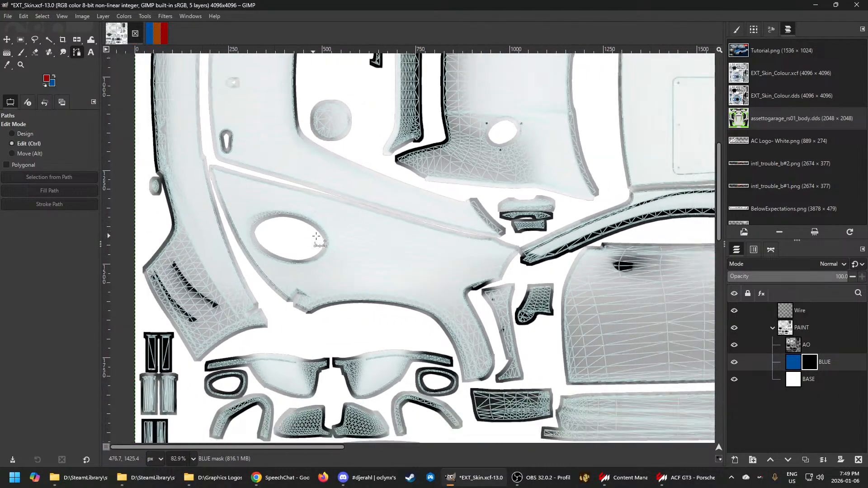
scroll(407, 267, "down", 4)
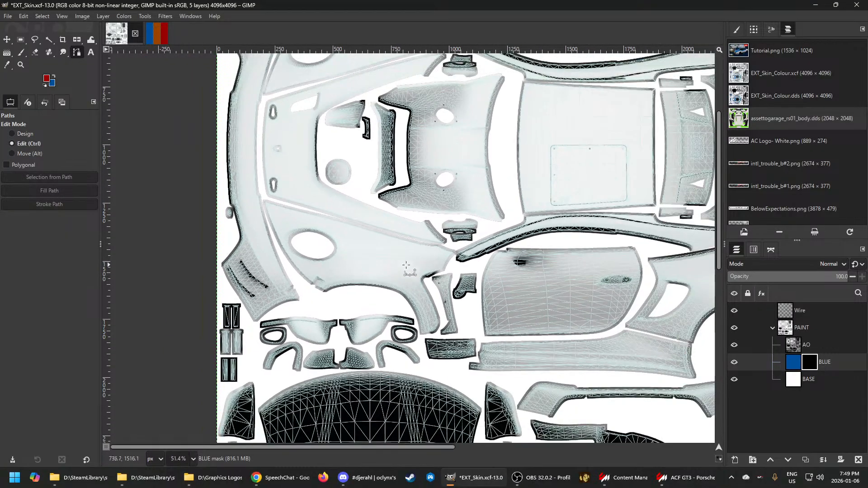
scroll(437, 273, "up", 2)
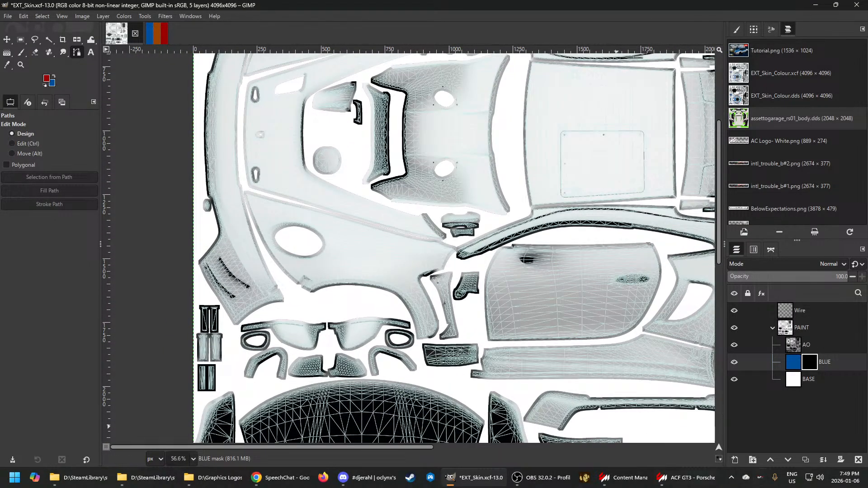
Switch to the Porsche showroom preview, examine the car's side from several angles, and return to GIMP
left_click(698, 483)
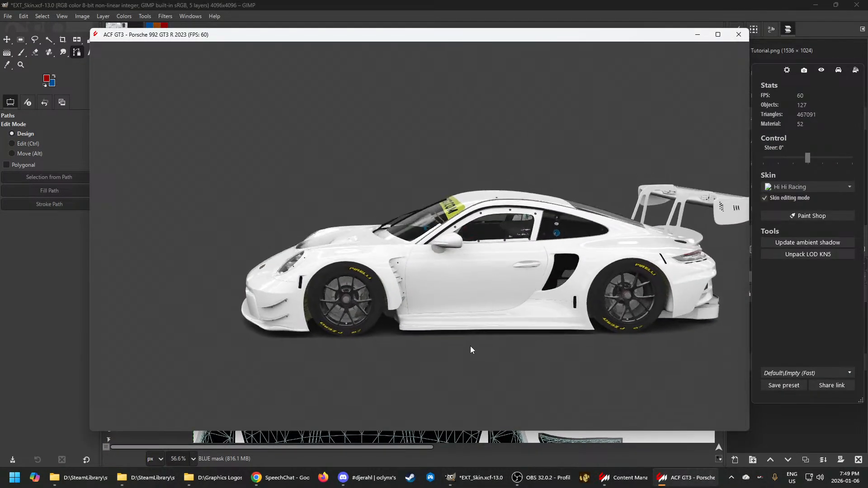
left_click_drag(468, 345, 451, 308)
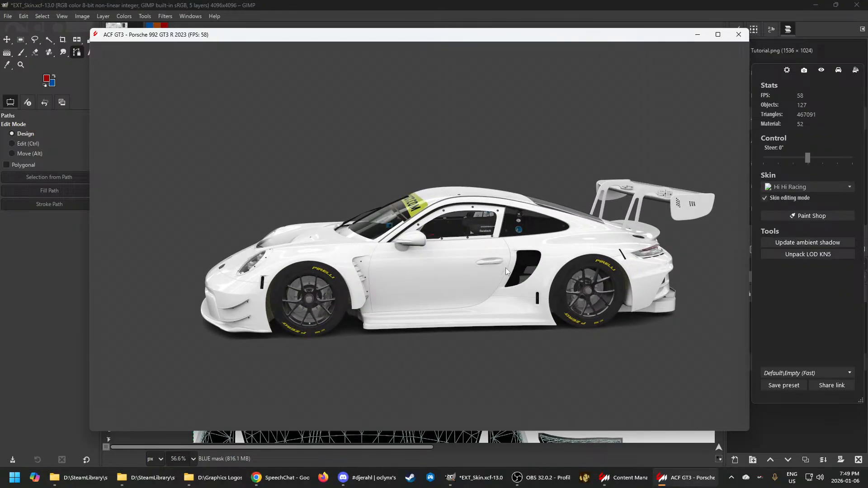
left_click_drag(506, 268, 458, 275)
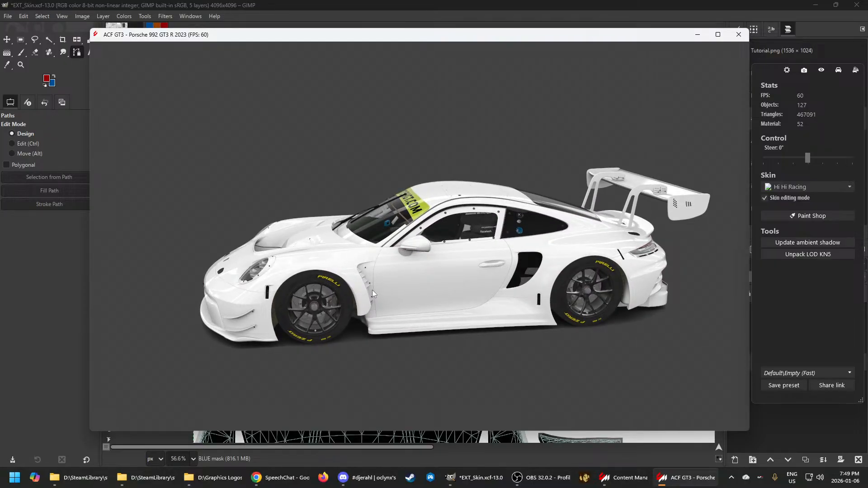
left_click_drag(363, 277, 588, 225)
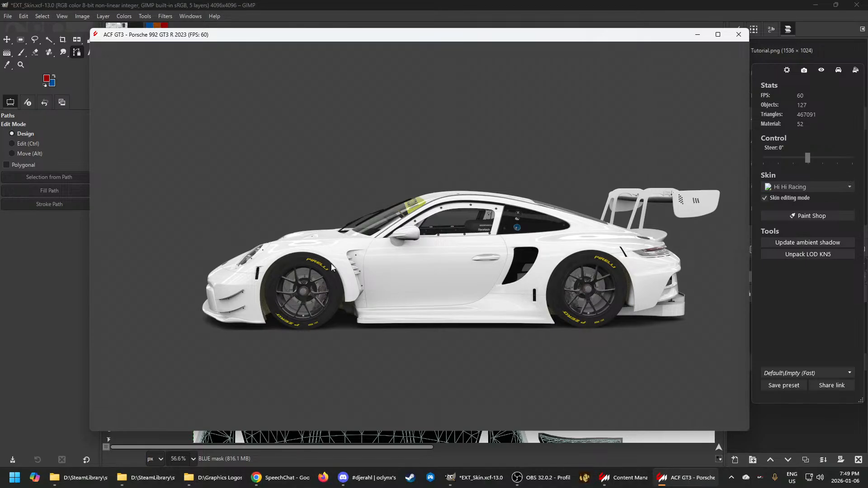
left_click_drag(331, 248, 360, 270)
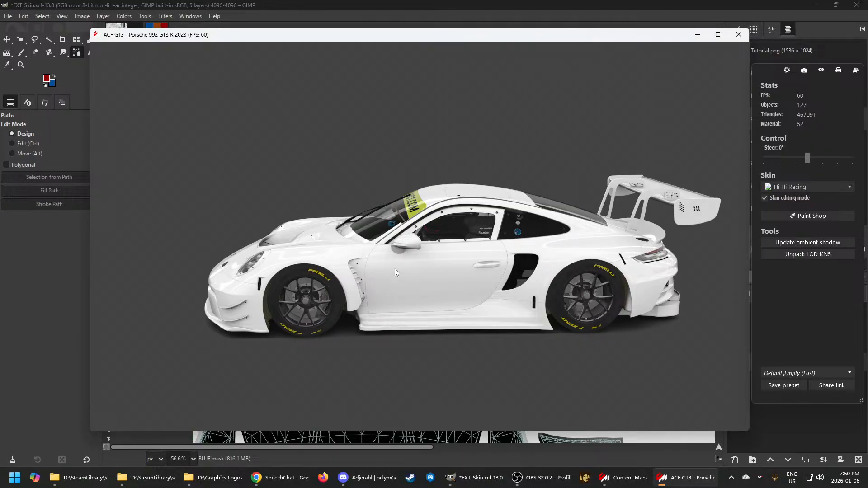
left_click(348, 7)
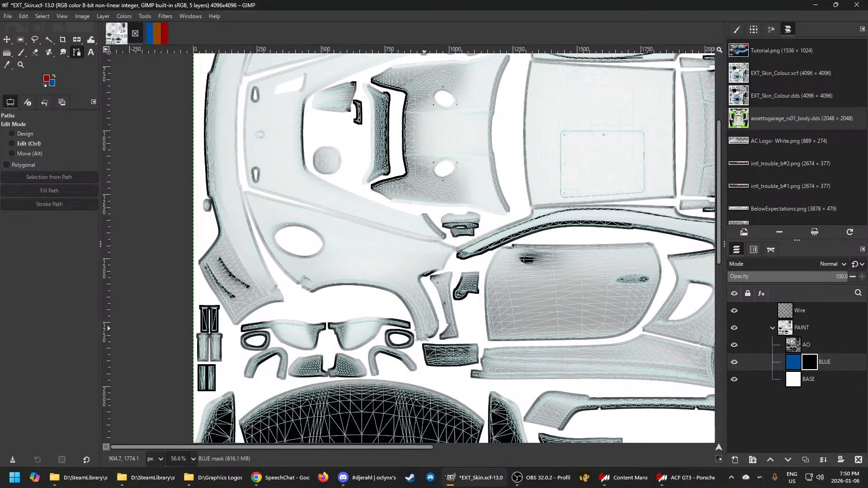
Switch back to the showroom preview and display the car as a wireframe to examine its side panels
key("alt+Tab")
left_click_drag(421, 310, 421, 313)
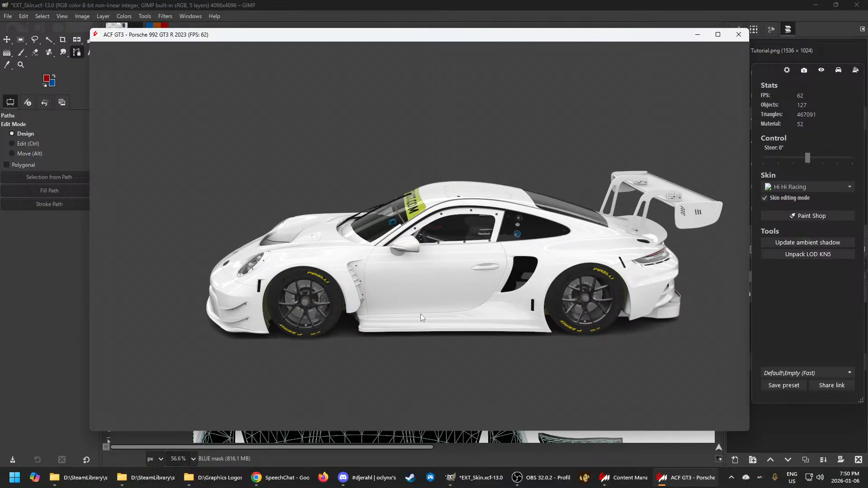
key("w")
scroll(420, 314, "up", 1)
left_click_drag(420, 315, 458, 298)
key("w")
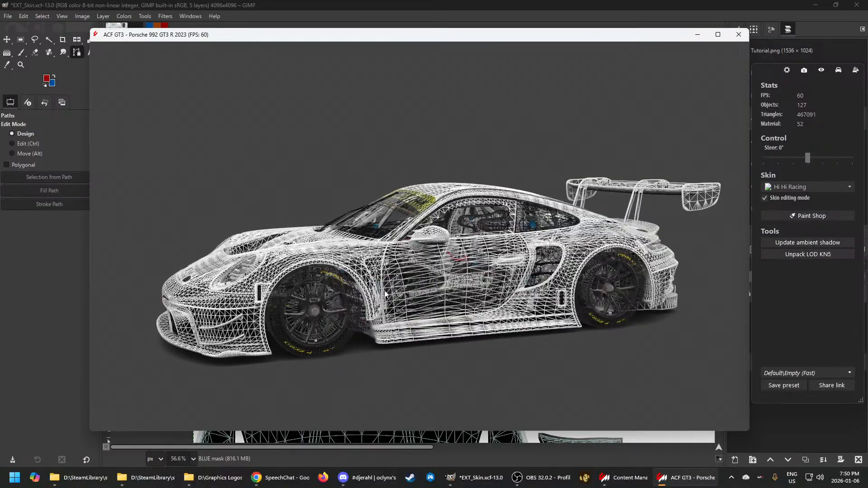
Examine the door and front fender mesh from the side in the wireframe preview, and return to GIMP
left_click_drag(384, 291, 326, 289)
scroll(329, 299, "up", 2)
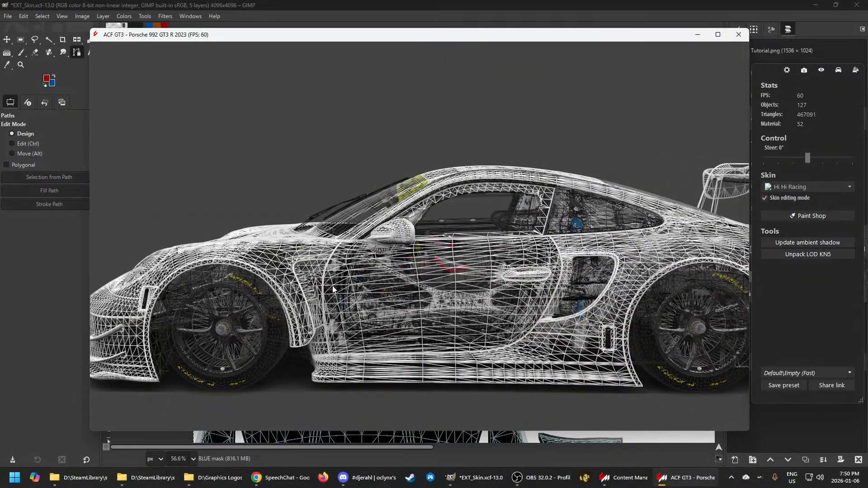
scroll(333, 289, "up", 5)
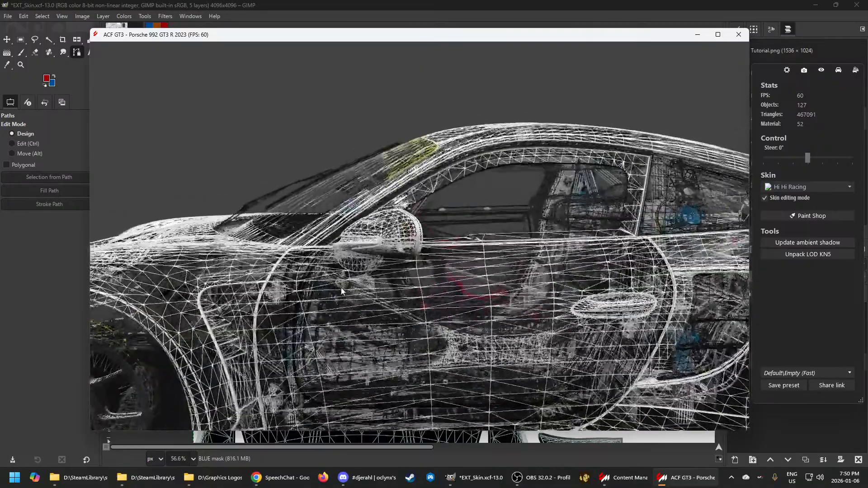
scroll(341, 289, "down", 5)
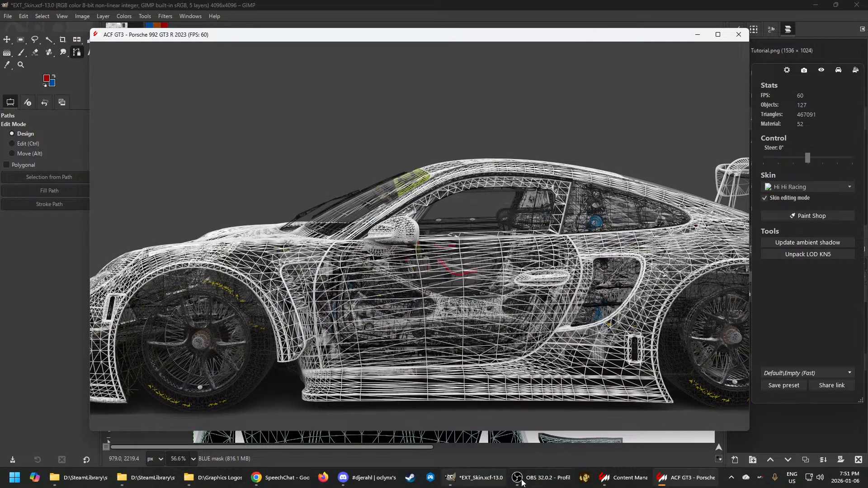
left_click(473, 485)
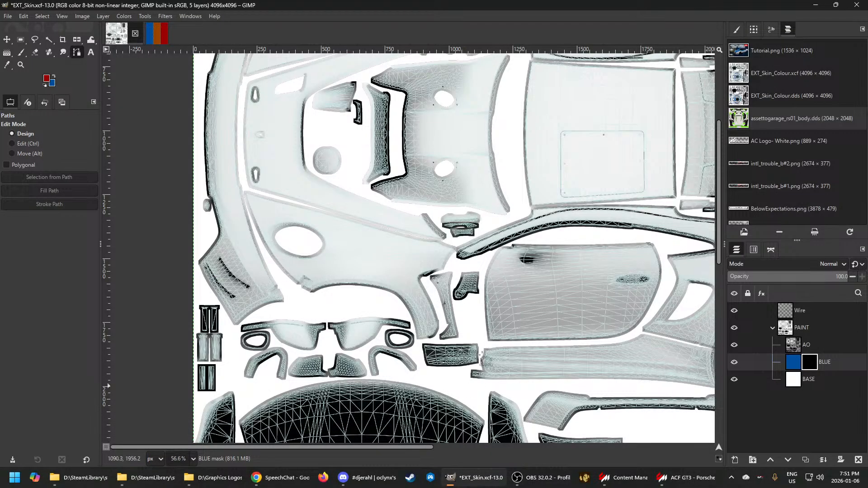
Start a path just ahead of the door's front edge and run a slightly rising line across the door to just beyond its rear edge
scroll(520, 298, "up", 5)
scroll(503, 299, "up", 4)
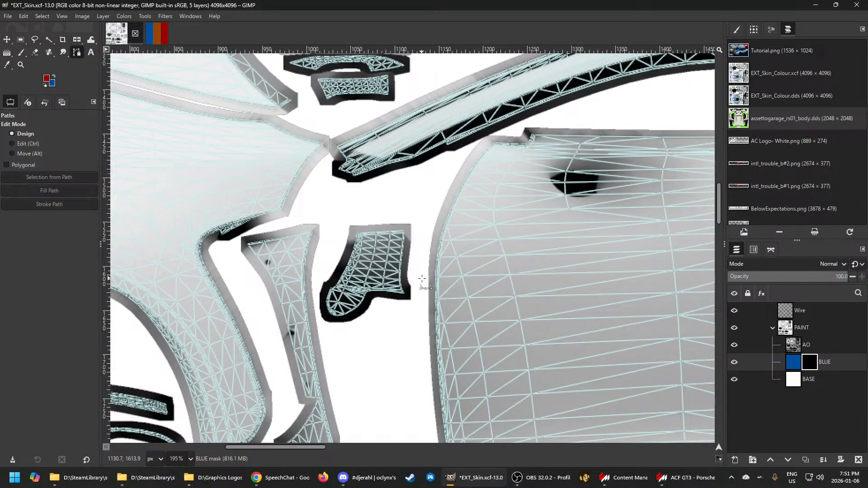
scroll(421, 279, "down", 3)
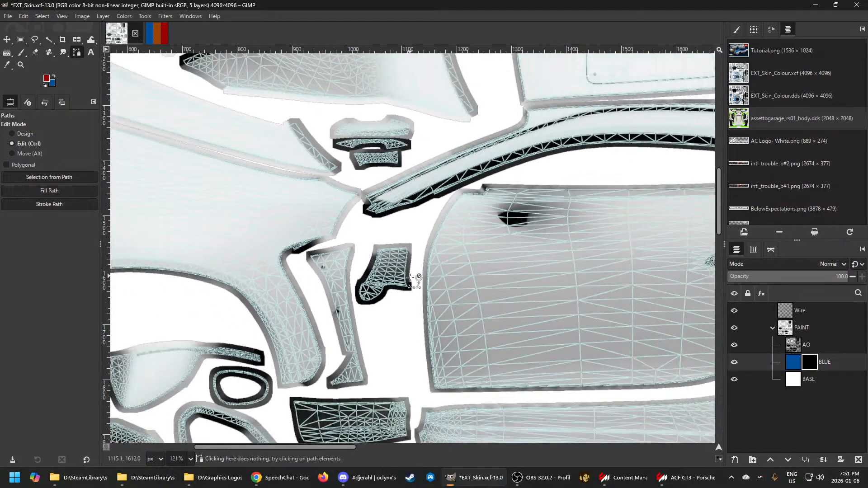
scroll(569, 277, "up", 2)
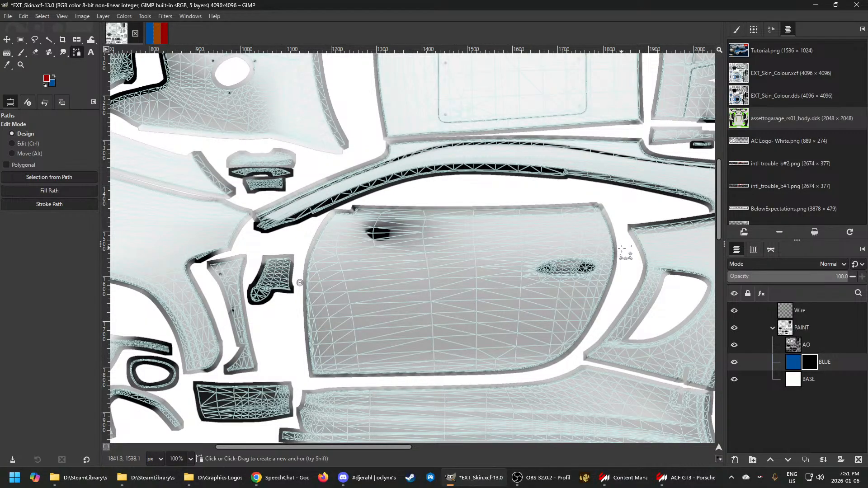
left_click(622, 248)
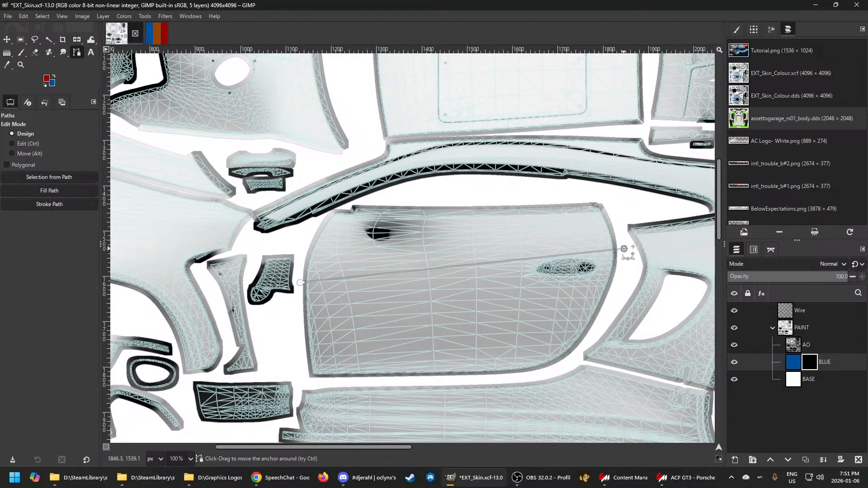
scroll(520, 280, "down", 2, "ctrl")
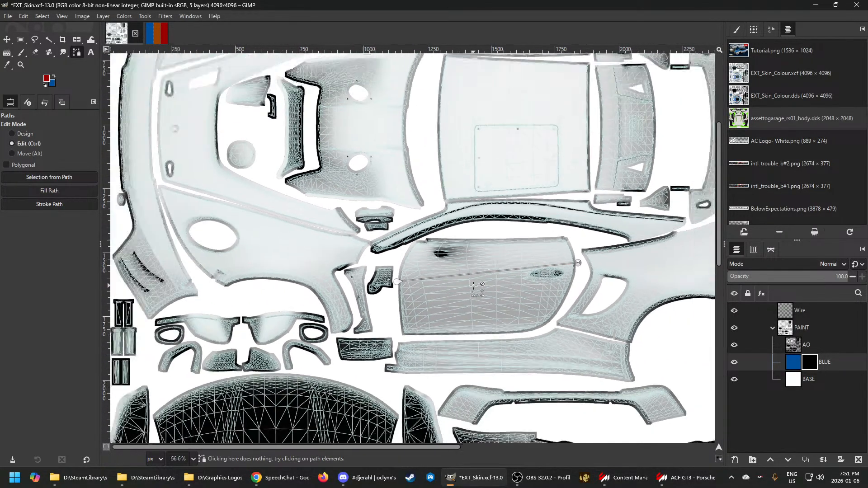
scroll(473, 286, "down", 2, "ctrl")
scroll(510, 273, "up", 4, "ctrl")
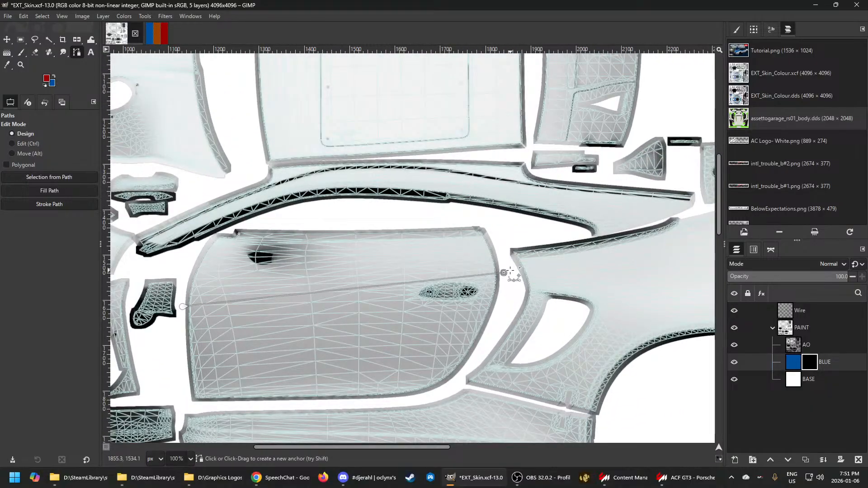
mouse_move(503, 272)
left_mouse_down()
mouse_move(693, 232)
mouse_move(685, 250)
mouse_move(505, 270)
left_mouse_up()
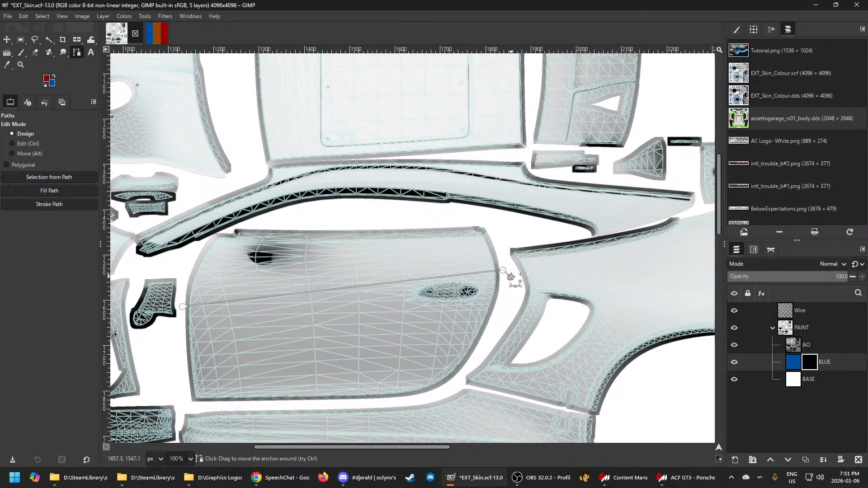
Extend the path across the rear quarter panel above the side vent, and angle it up to the panel's upper edge
scroll(525, 274, "right", 5)
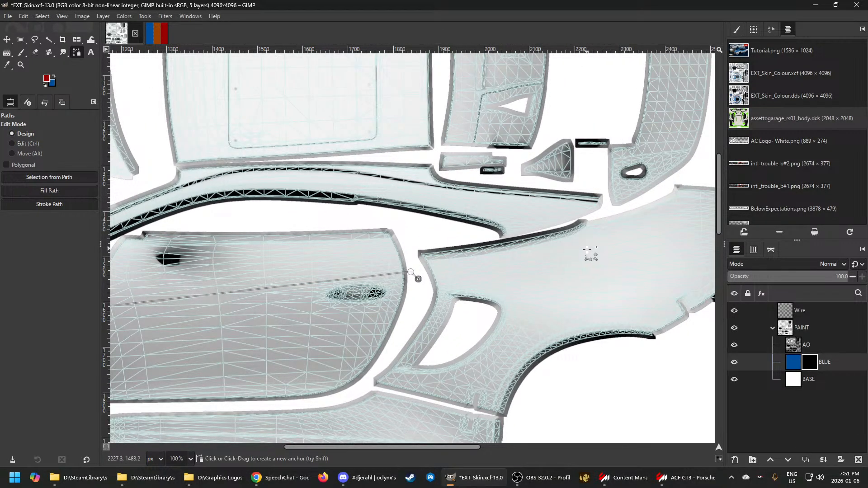
left_click(585, 252)
left_click_drag(586, 252, 597, 253)
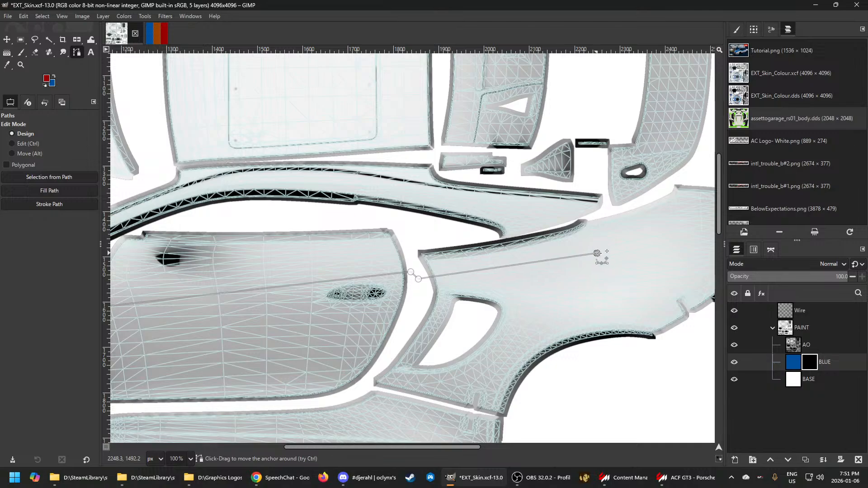
left_click(636, 205)
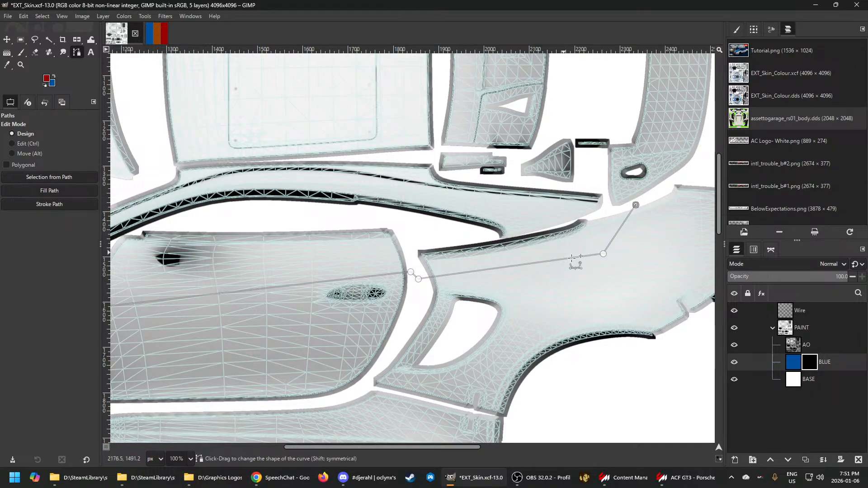
key("ctrl")
scroll(558, 251, "down", 5)
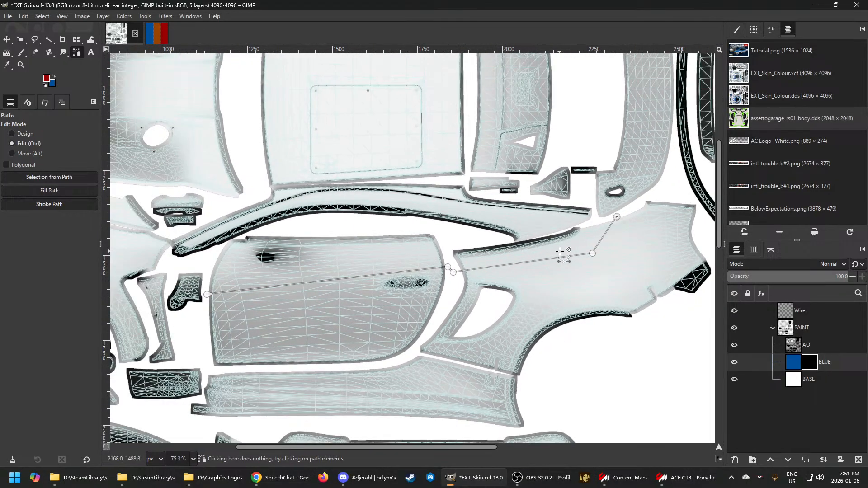
Bring the path forward along the quarter panel's upper edge to the door's upper rear corner, keeping the anchors in the gap between panels
scroll(633, 207, "up", 6)
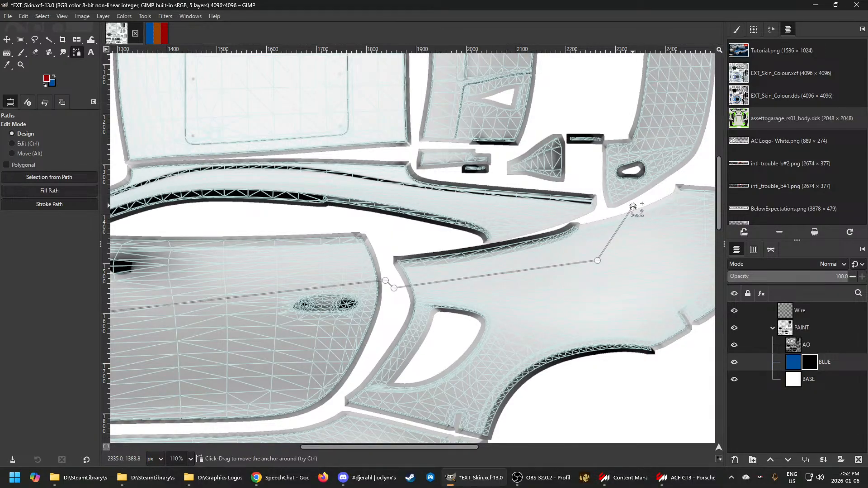
scroll(631, 208, "up", 2)
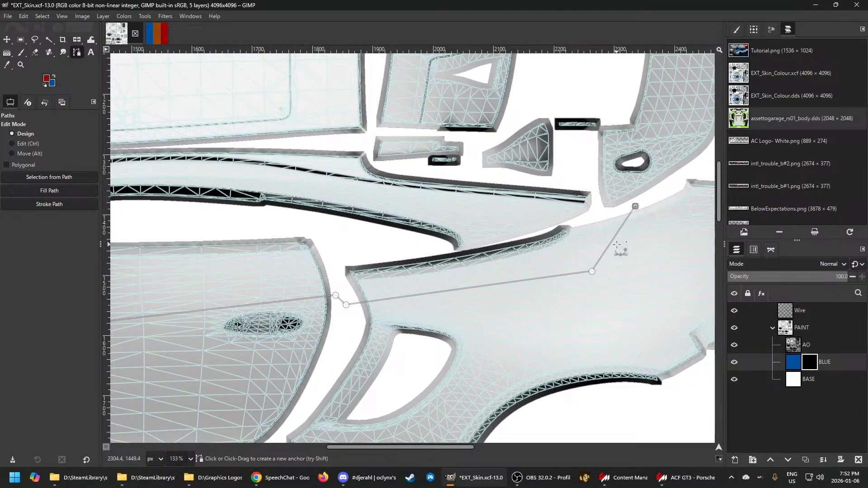
scroll(633, 208, "up", 1)
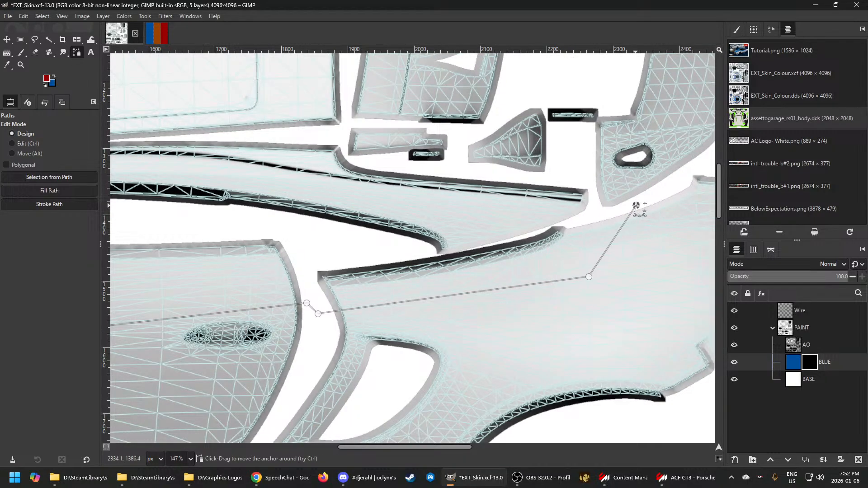
left_click(549, 225)
left_click_drag(549, 226, 472, 246)
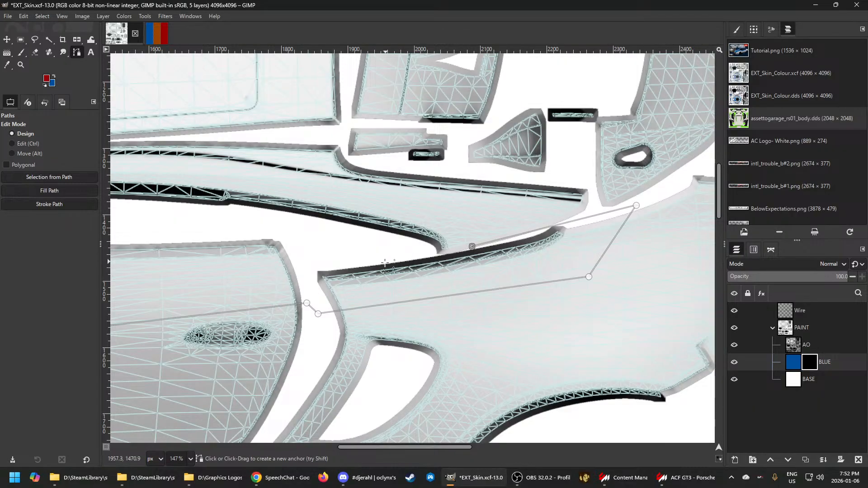
scroll(472, 262, "down", 3)
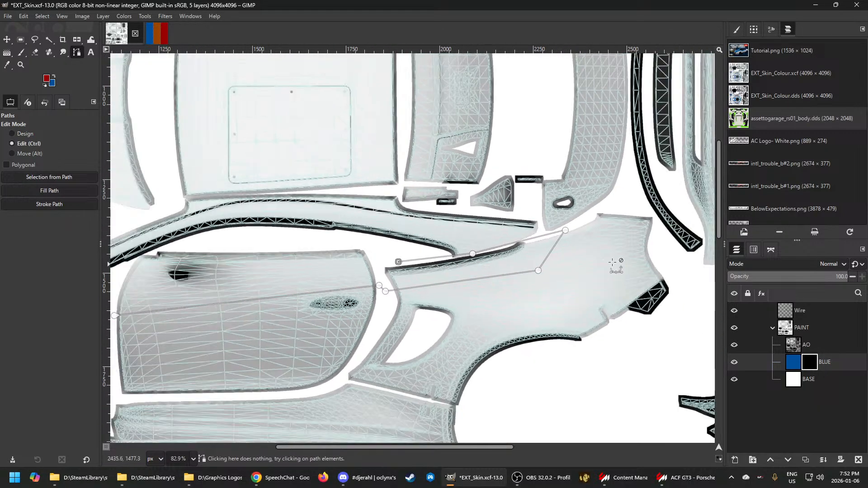
scroll(348, 253, "down", 2)
scroll(347, 256, "up", 1)
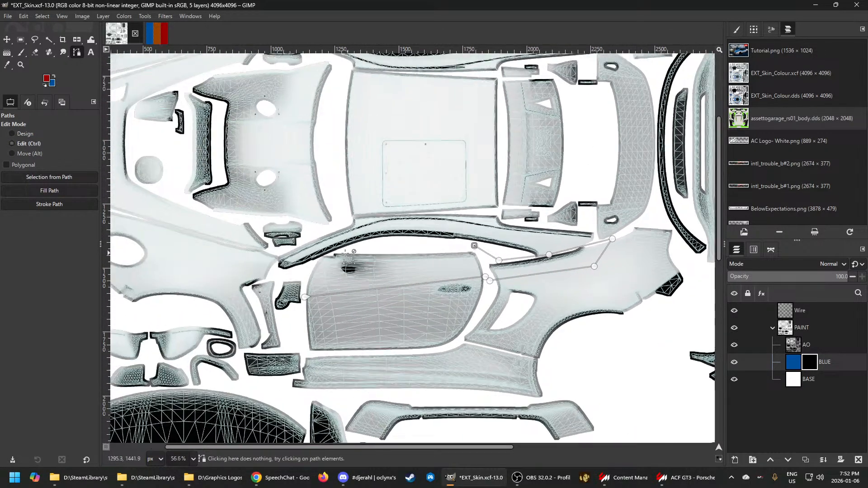
Continue the path along the door's top edge past its upper front corner, and adjust the end anchor between the door and roof pillar
scroll(346, 255, "up", 1)
scroll(316, 256, "up", 2)
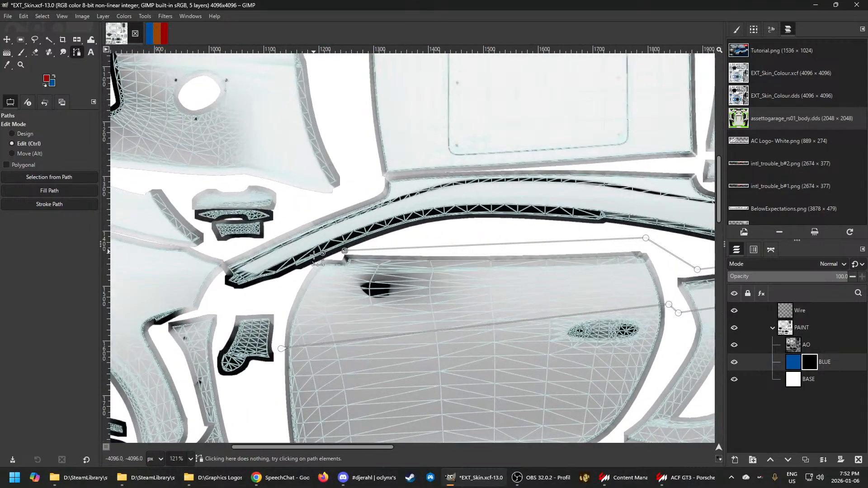
scroll(315, 257, "up", 1)
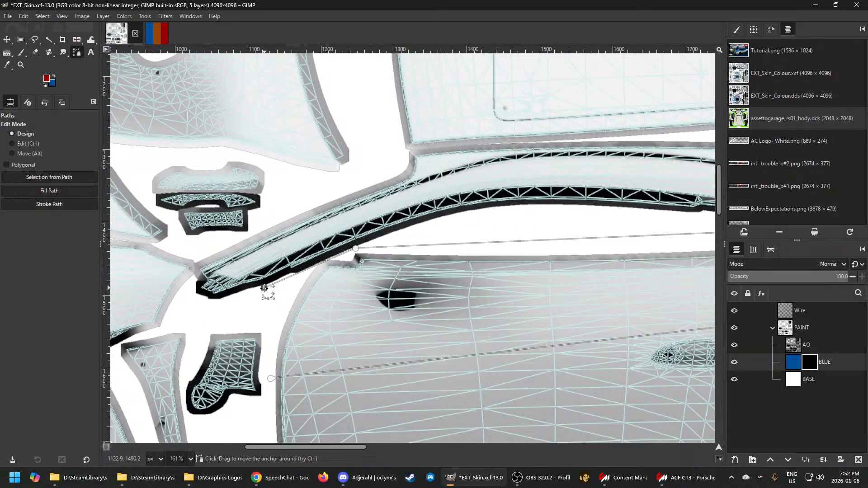
left_click_drag(265, 288, 273, 290)
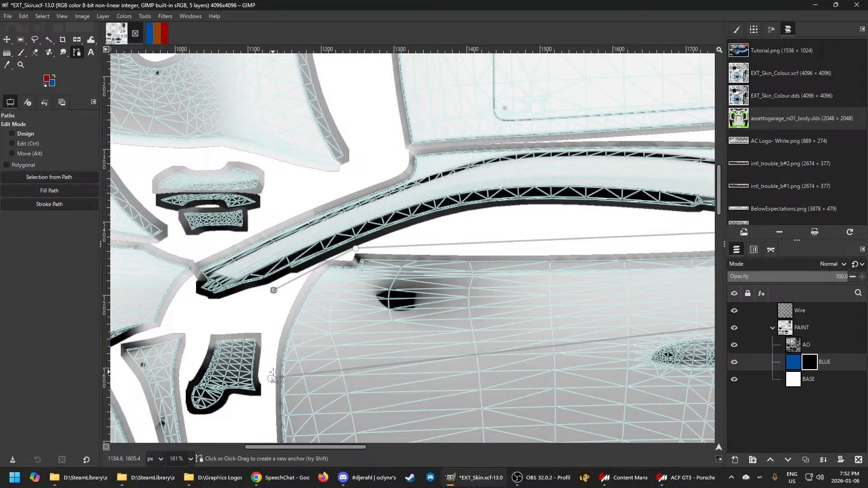
key("ctrl")
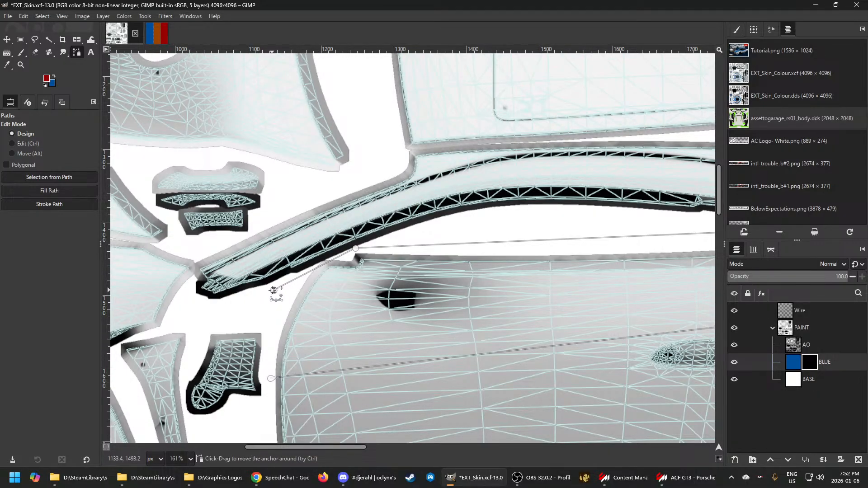
left_click_drag(274, 290, 277, 284)
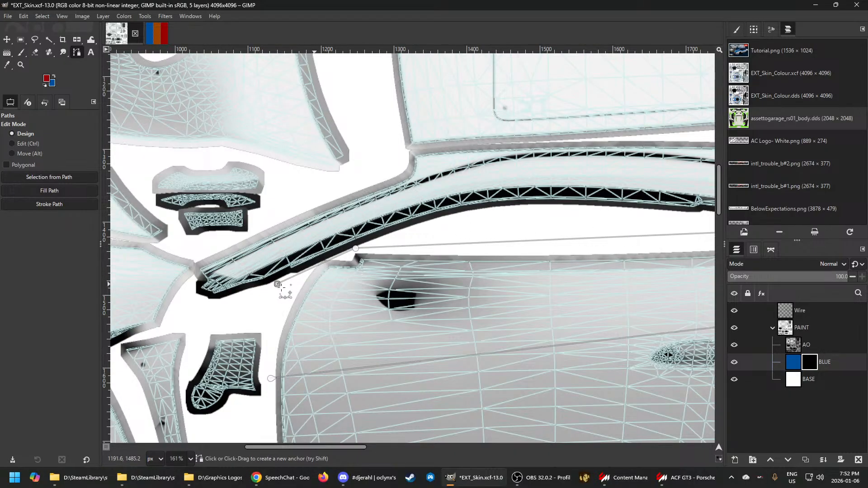
Set the foreground color to white (ffffff) and the background color to black (000000)
scroll(341, 350, "down", 4)
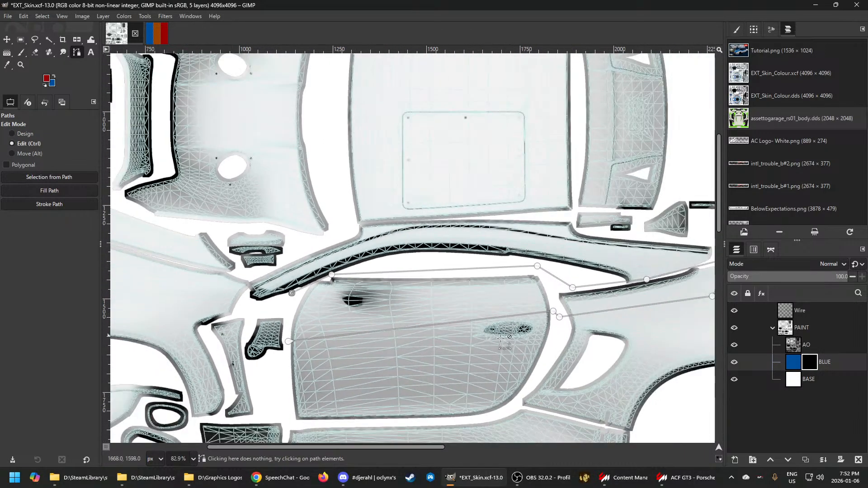
scroll(521, 342, "down", 3)
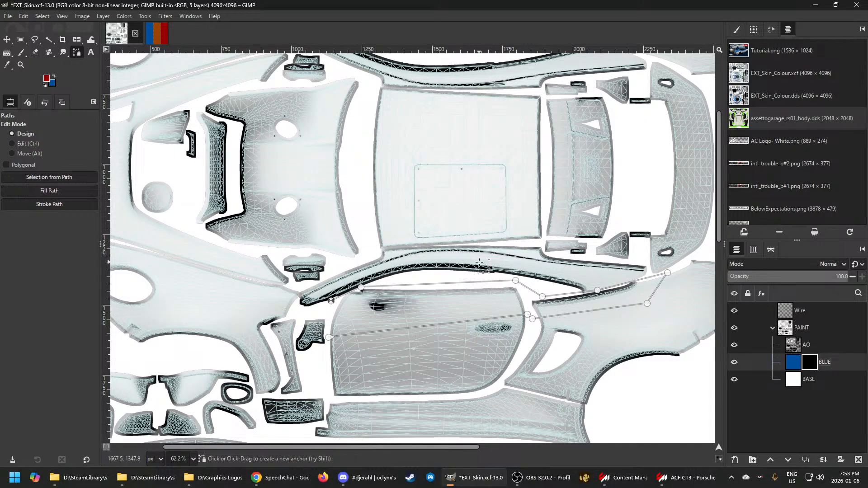
left_click(46, 80)
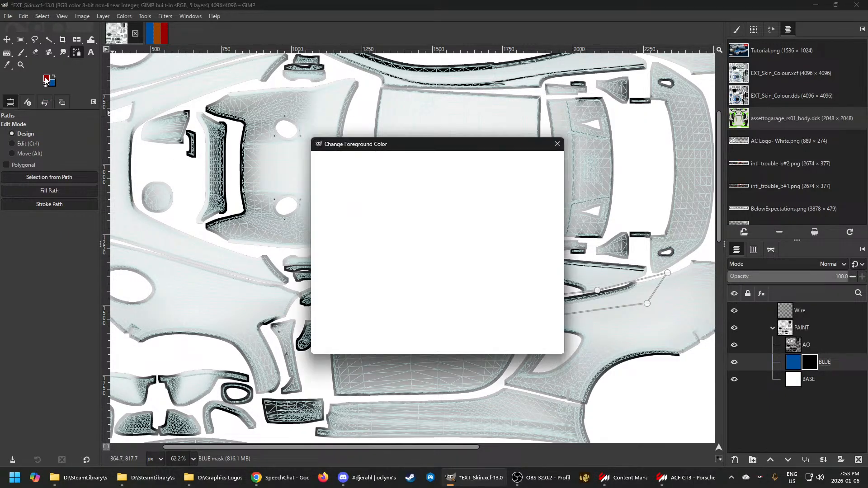
left_click_drag(346, 221, 309, 150)
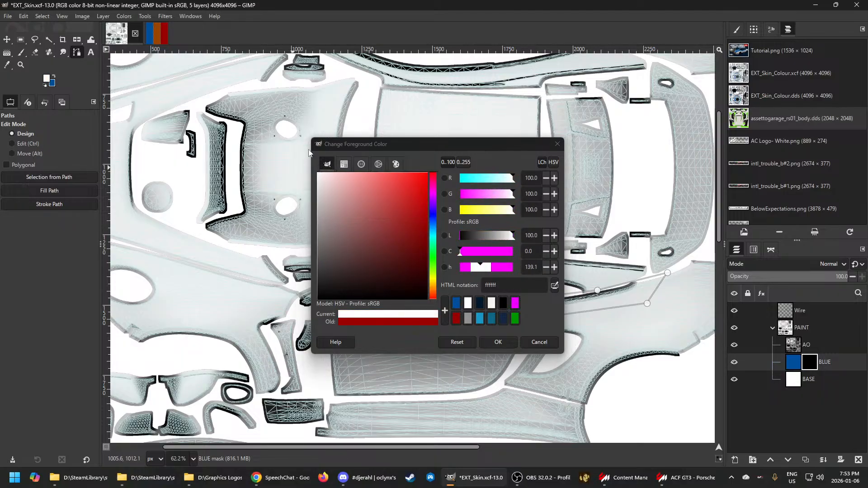
left_click(493, 347)
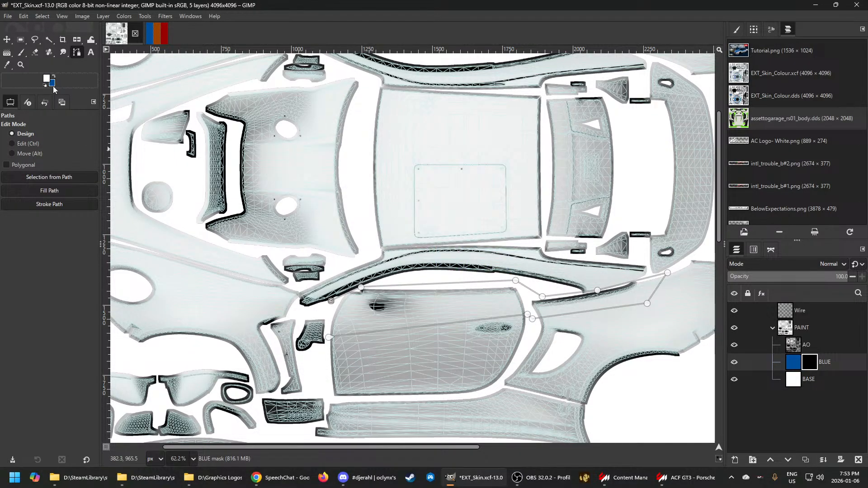
left_click(51, 83)
left_click_drag(351, 248, 347, 299)
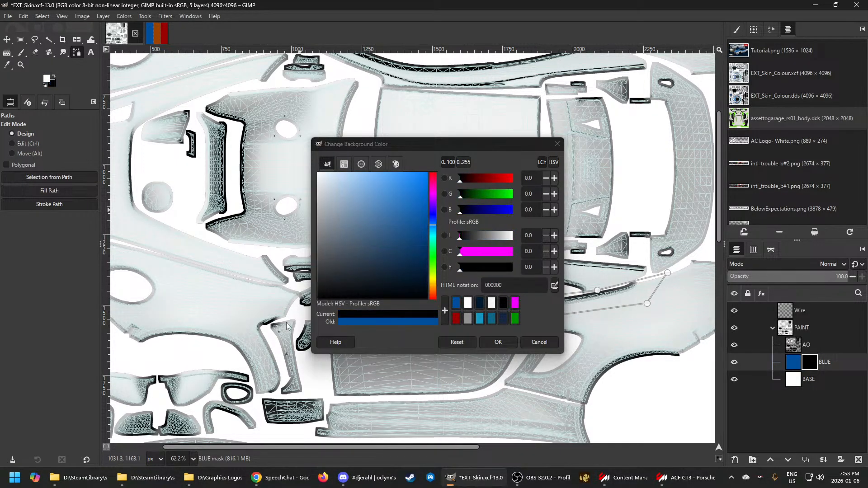
left_click(497, 342)
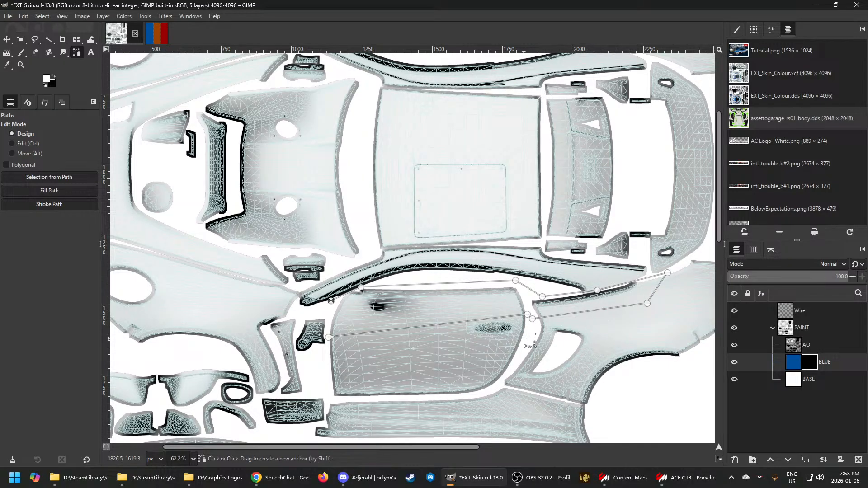
Stroke the side path on the BLUE mask with a 10 px line in the foreground color
left_click(39, 205)
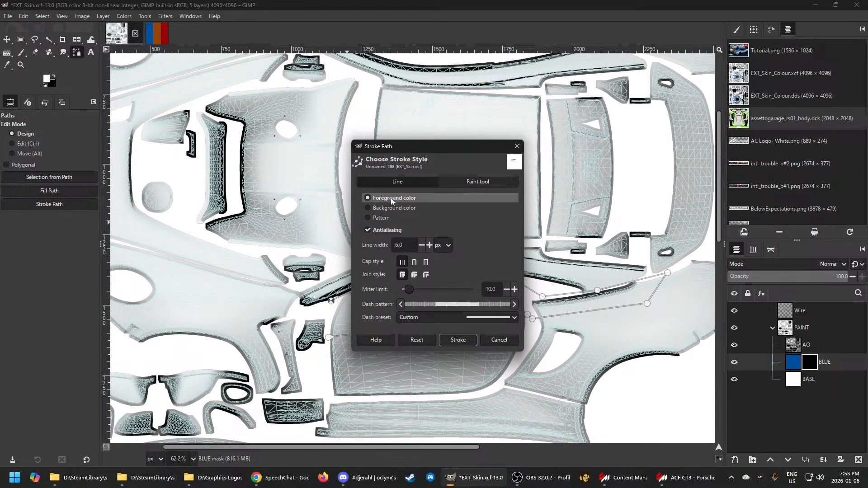
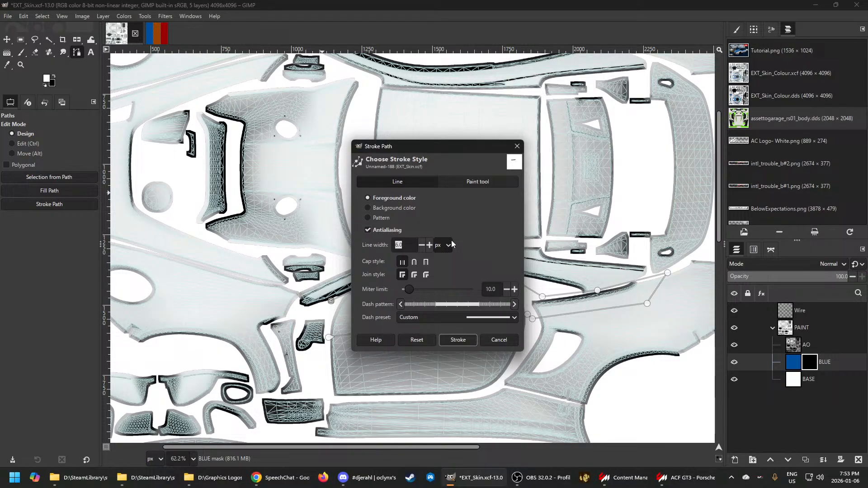
type("10")
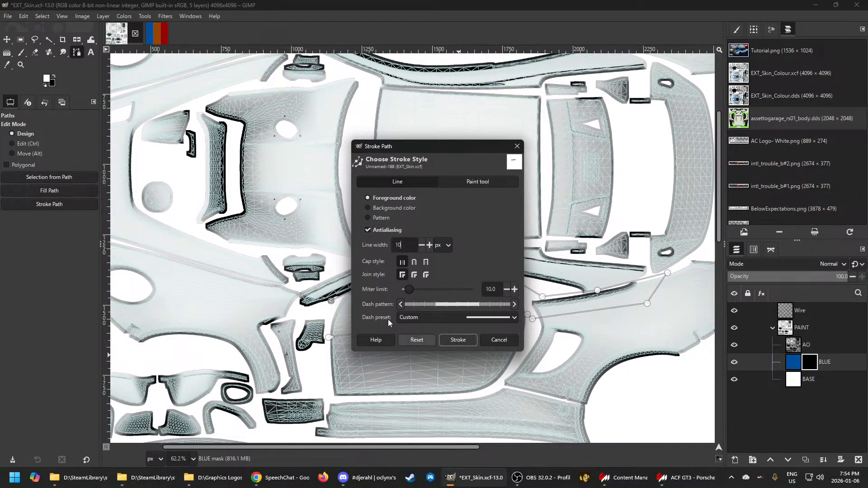
left_click(458, 340)
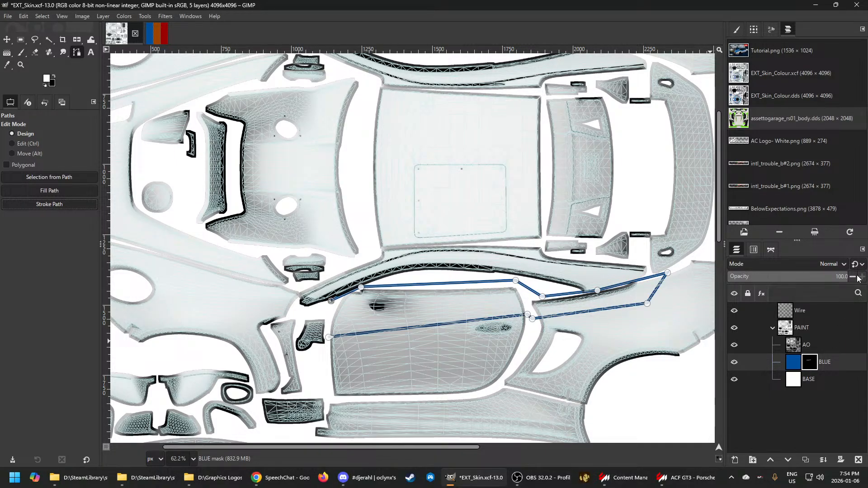
Set the preview size of the layer list to Large
left_click(863, 249)
mouse_move(838, 270)
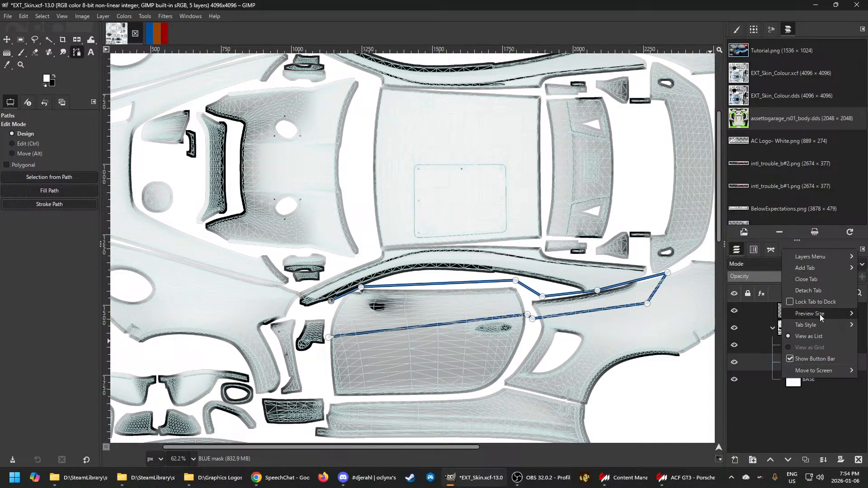
mouse_move(821, 313)
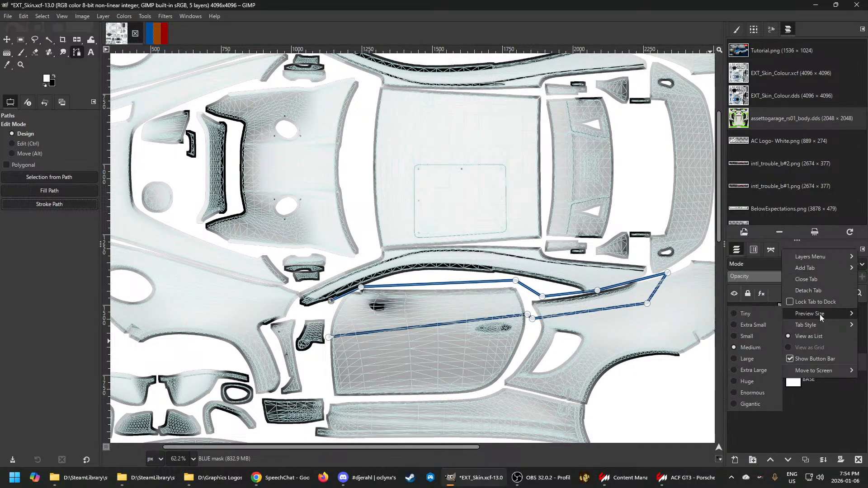
left_click(742, 360)
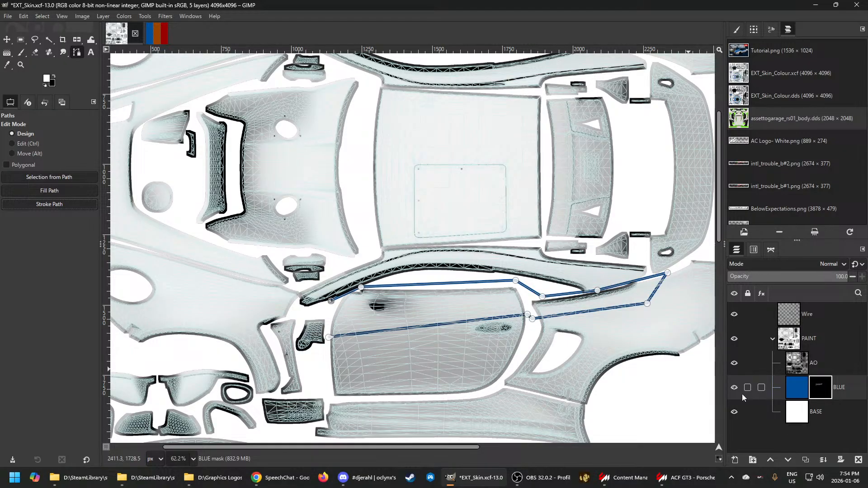
Select the PAINT group and export the skin to EXT_Skin.dds, then show the car without wireframe in the Porsche showroom window
left_click(794, 340)
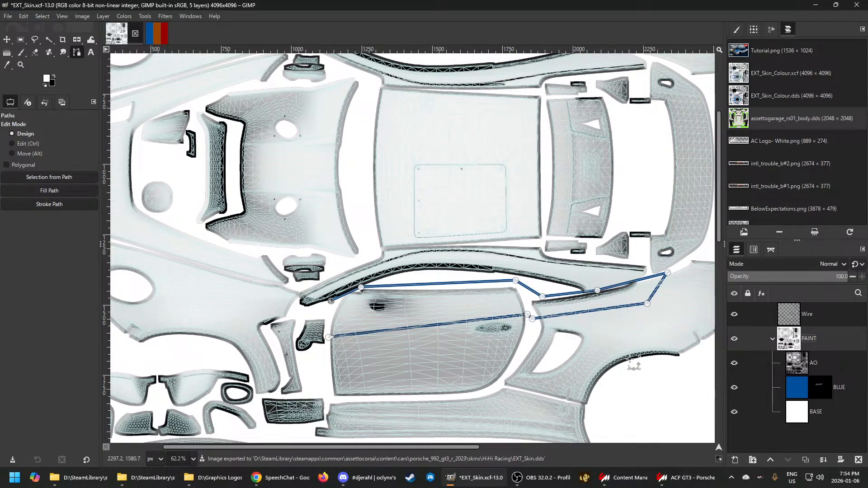
left_click(690, 479)
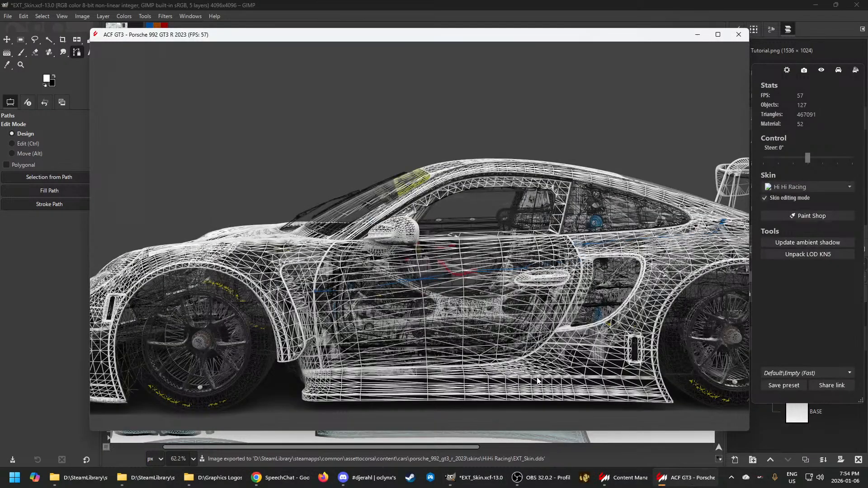
left_click_drag(537, 381, 576, 388)
left_click_drag(525, 330, 525, 273)
key("w")
scroll(509, 331, "down", 2)
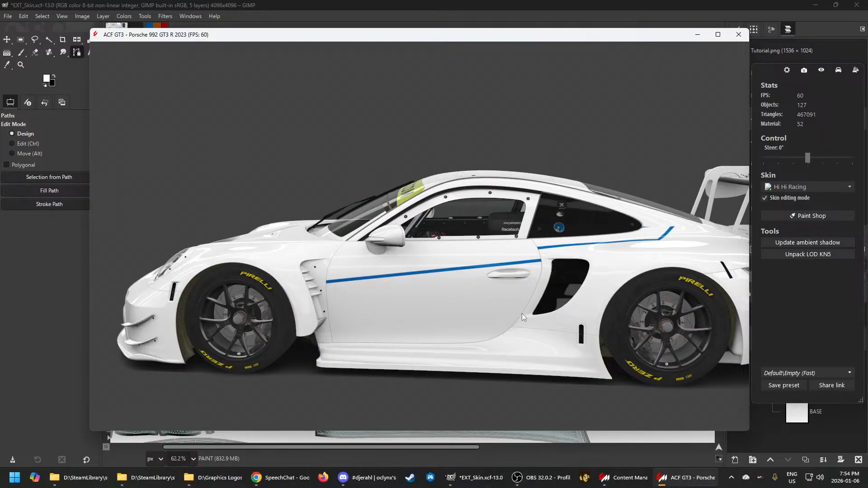
Examine the blue outline across the Porsche's door and rear quarter panel from several side angles
left_click_drag(572, 290, 562, 293)
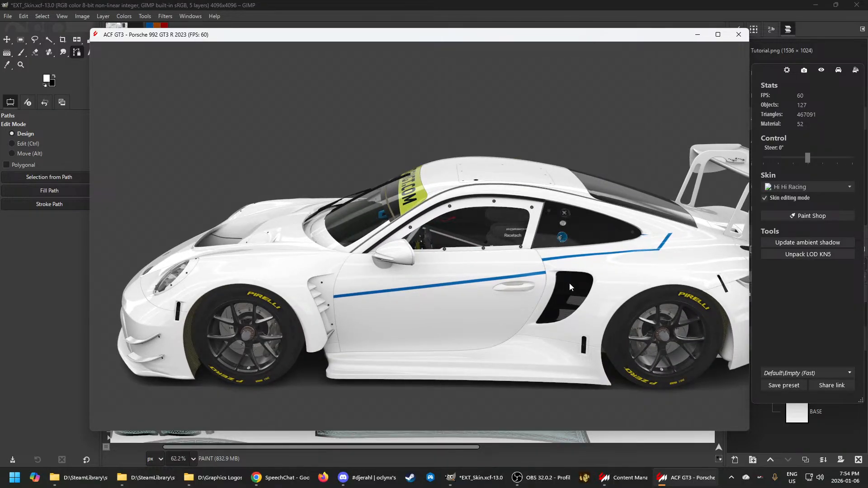
left_click_drag(544, 292, 618, 279)
left_click_drag(616, 278, 495, 287)
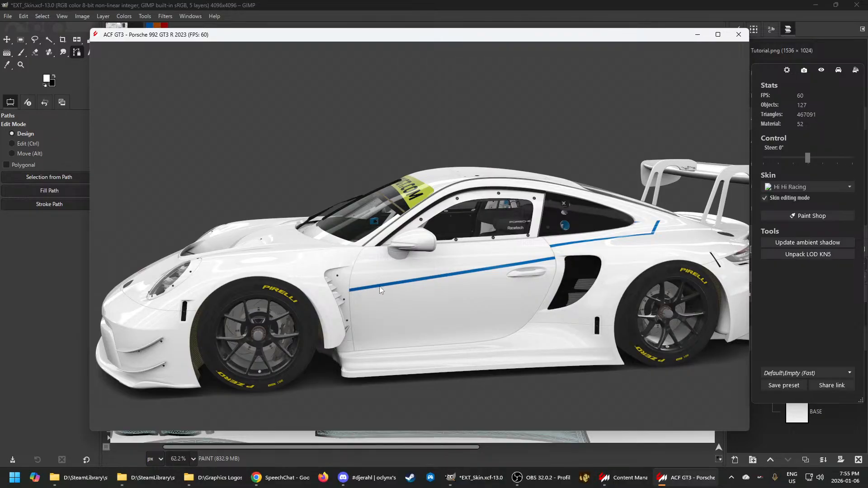
left_click_drag(422, 283, 371, 292)
scroll(452, 308, "down", 3)
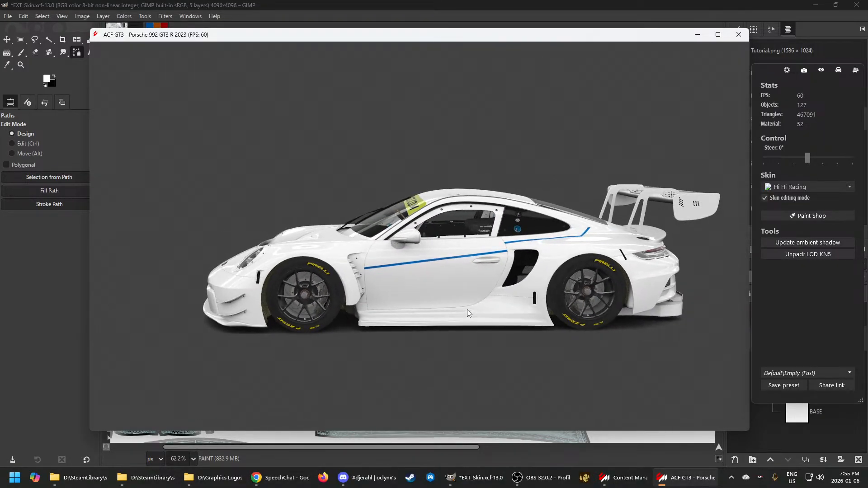
left_click_drag(519, 310, 549, 327)
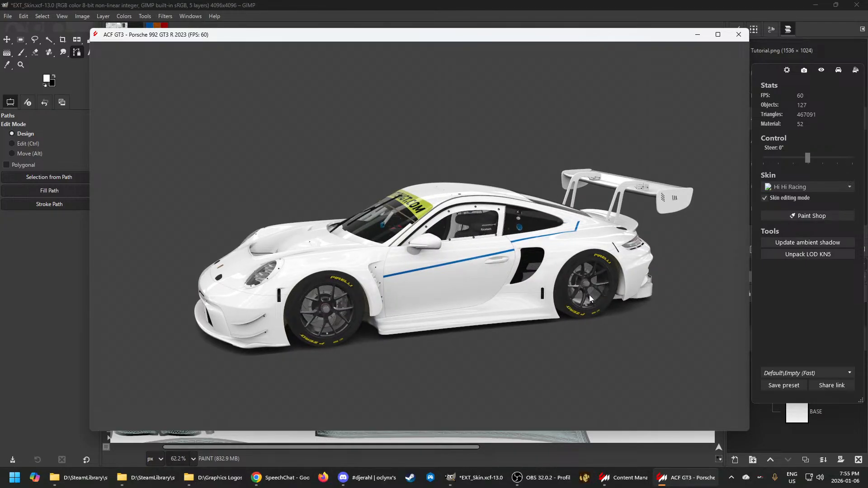
left_click_drag(515, 311, 563, 307)
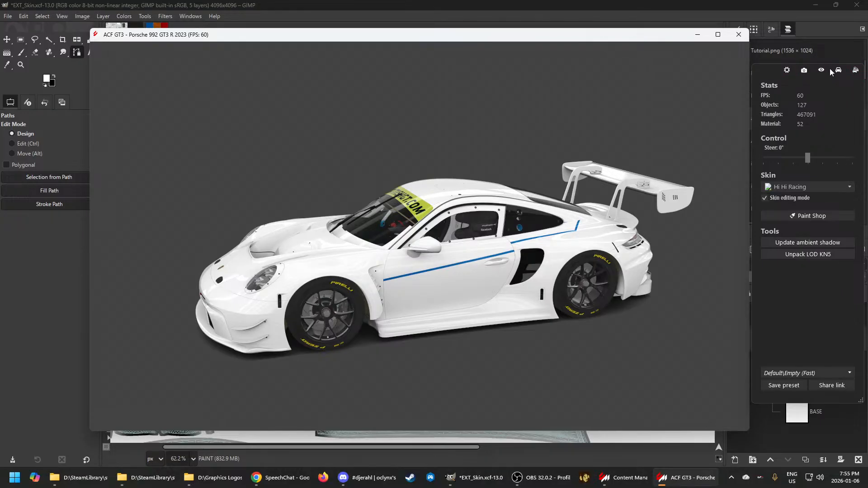
Add the ACF GT3 - Lexus RC F GT3 2016 to the showroom as a second car
left_click(857, 72)
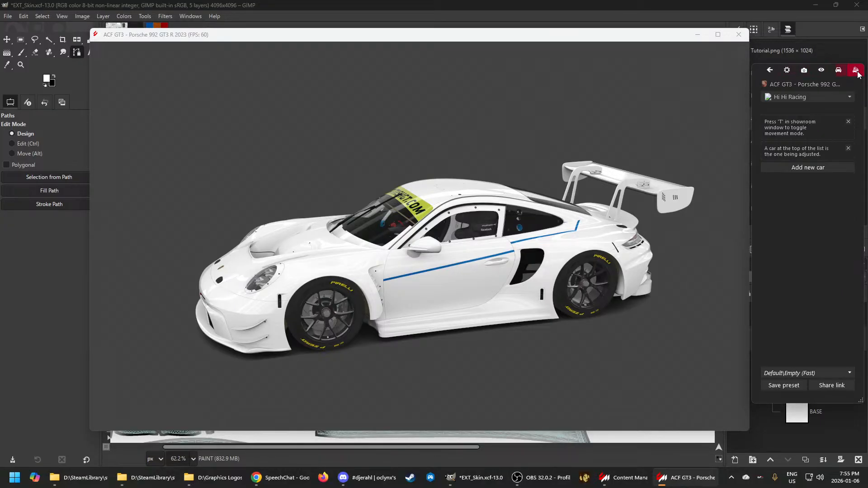
left_click(802, 168)
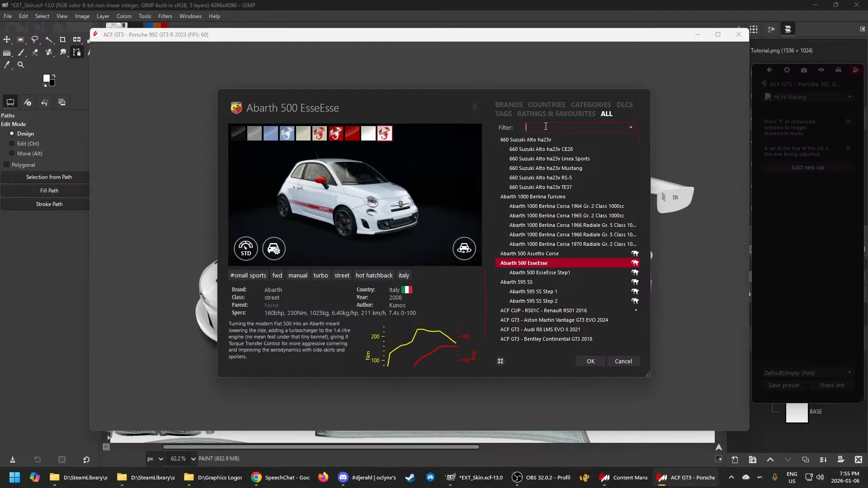
type("lexus")
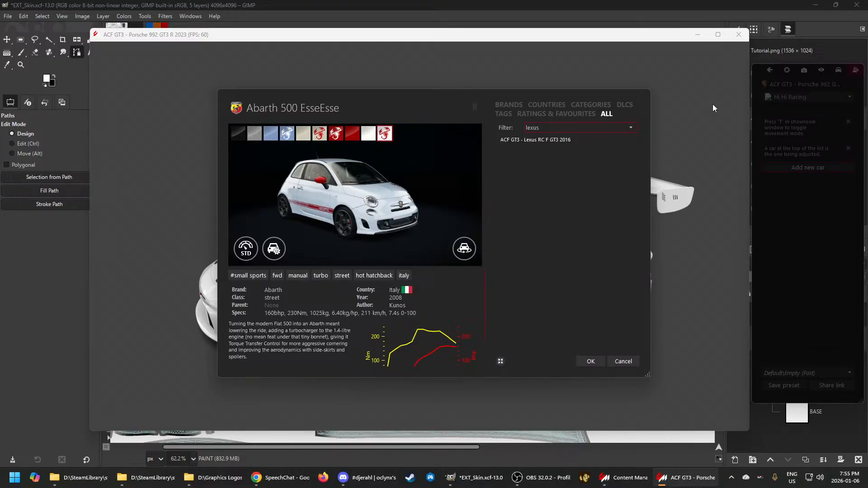
left_click(552, 139)
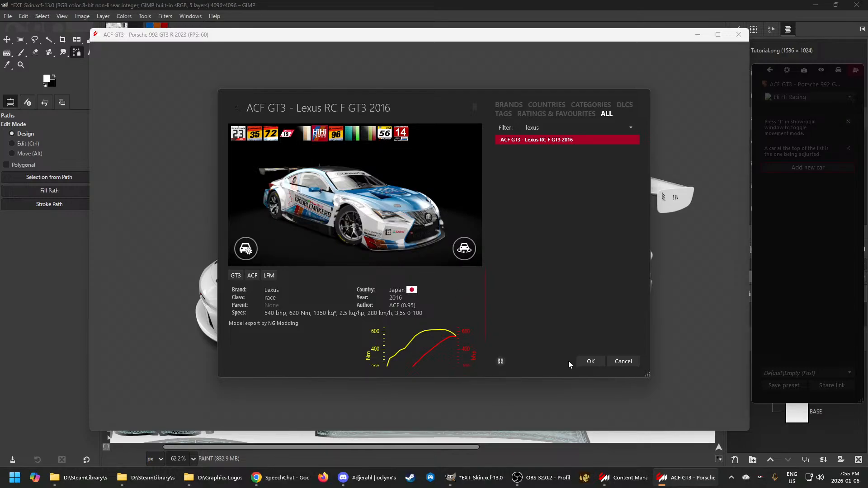
left_click(586, 365)
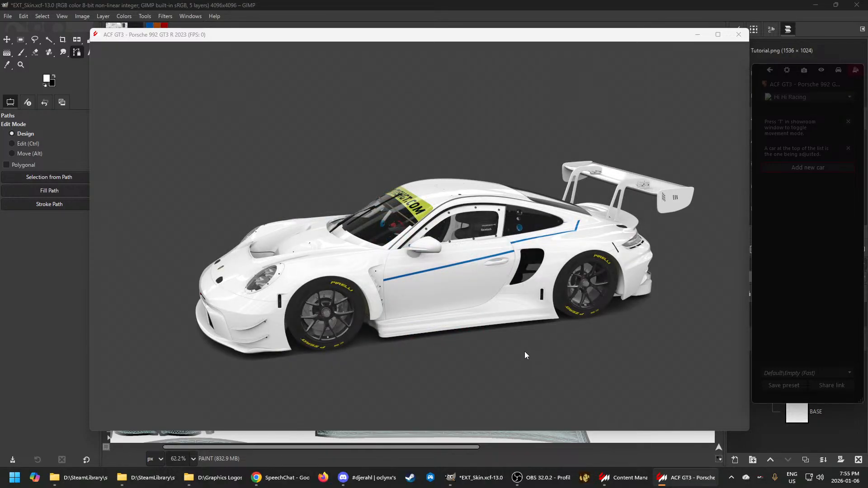
Move the Lexus away from the Porsche's position so that it stands clear behind its rear end
left_click_drag(512, 369, 474, 343)
key("t")
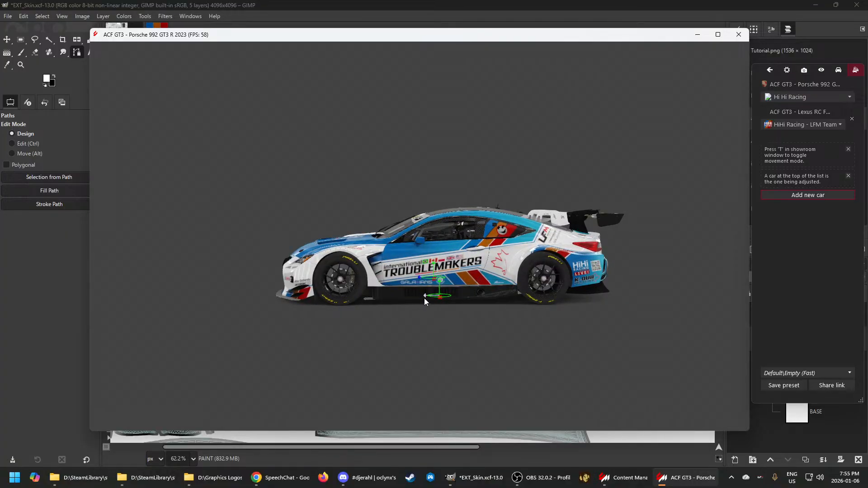
left_click_drag(424, 298, 762, 354)
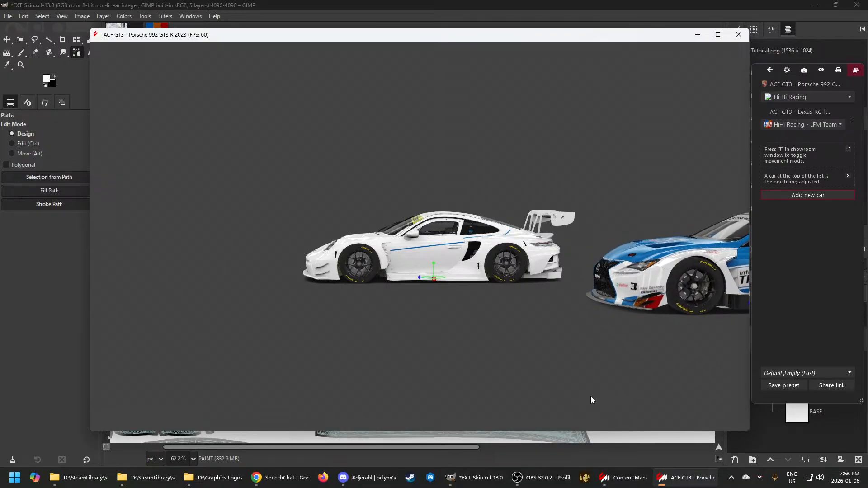
key("t")
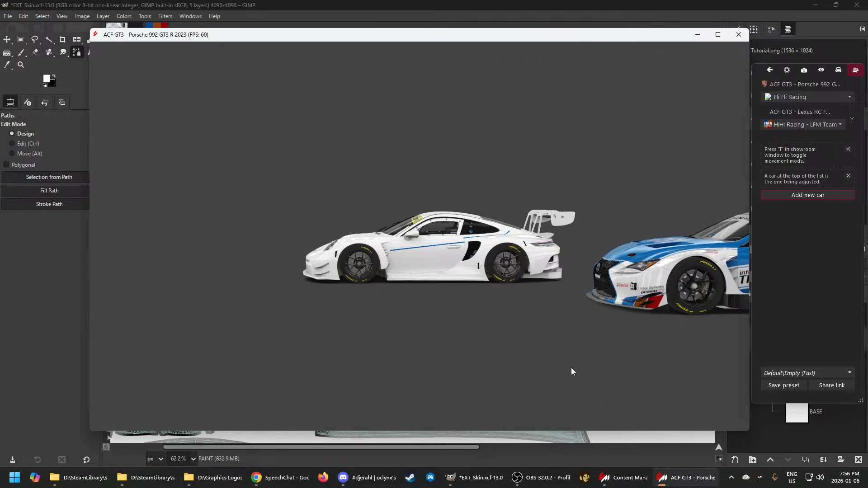
Line the Lexus up directly behind the Porsche, leaving a small gap, for a side-by-side comparison of the liveries
scroll(520, 342, "down", 2)
scroll(491, 324, "up", 4)
left_click_drag(507, 317, 456, 318)
left_click_drag(511, 296, 283, 301)
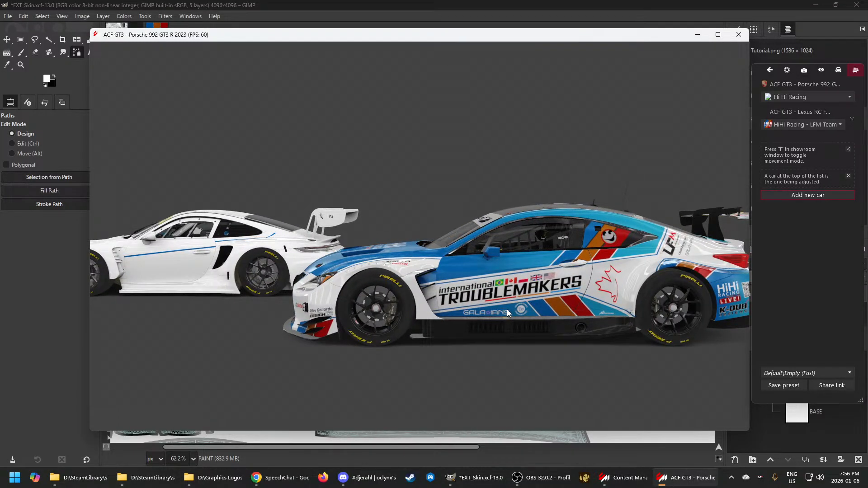
scroll(506, 310, "down", 1)
scroll(505, 310, "down", 1)
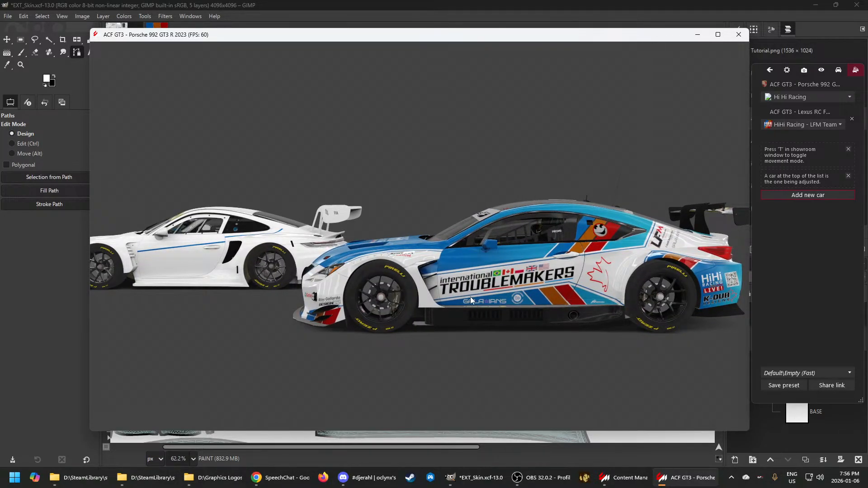
key("t")
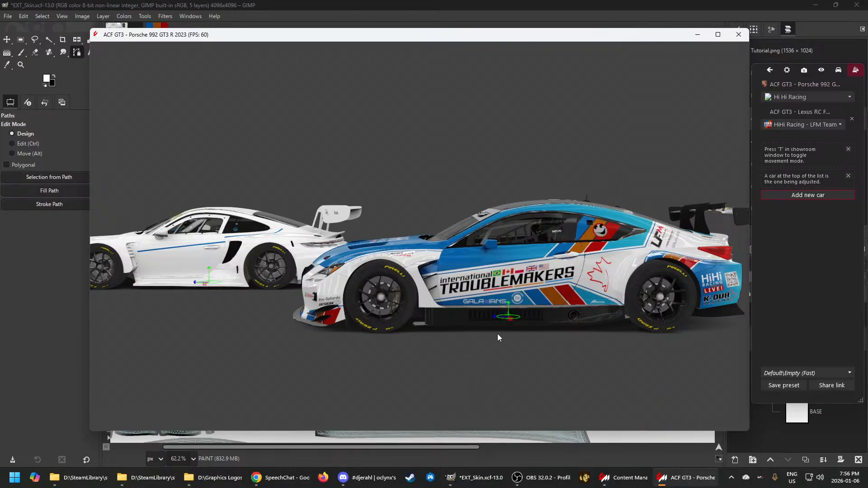
left_click_drag(509, 323, 404, 121)
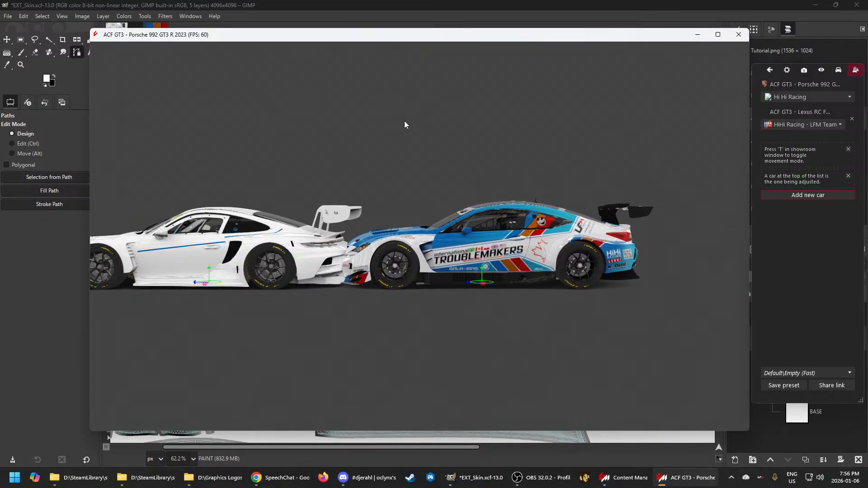
left_click_drag(468, 282, 519, 283)
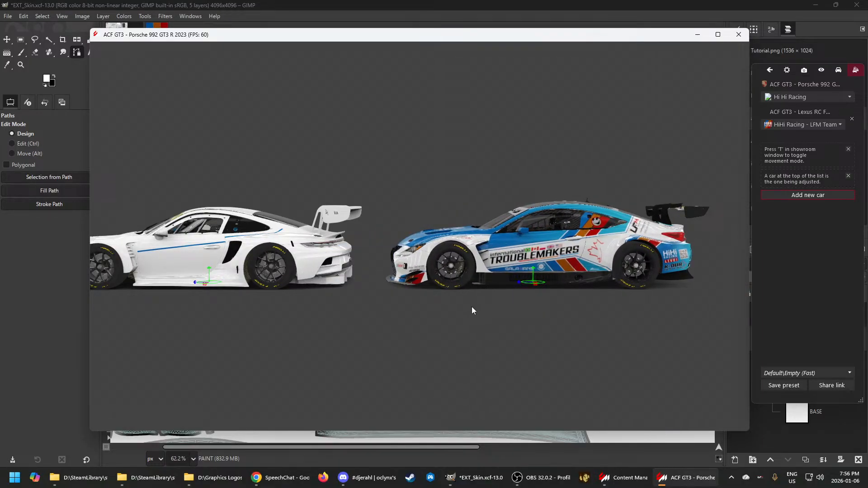
key("t")
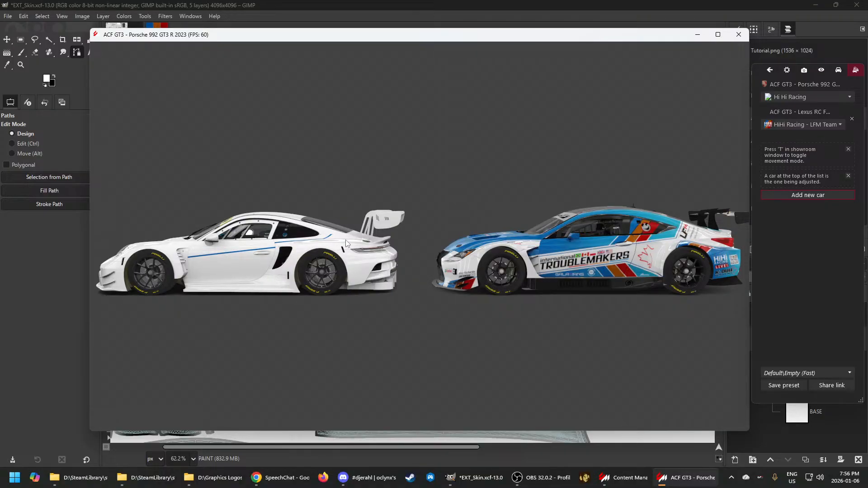
Switch back to GIMP and undo the path stroke on the BLUE mask
mouse_move(538, 484)
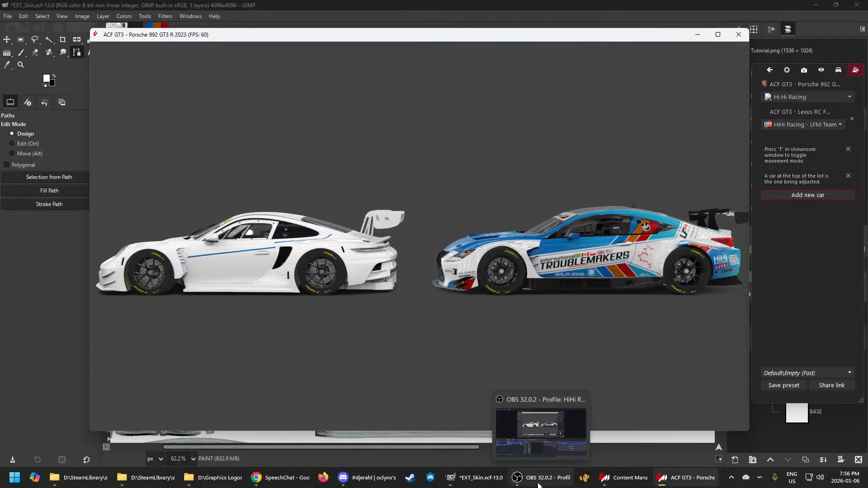
left_click(475, 478)
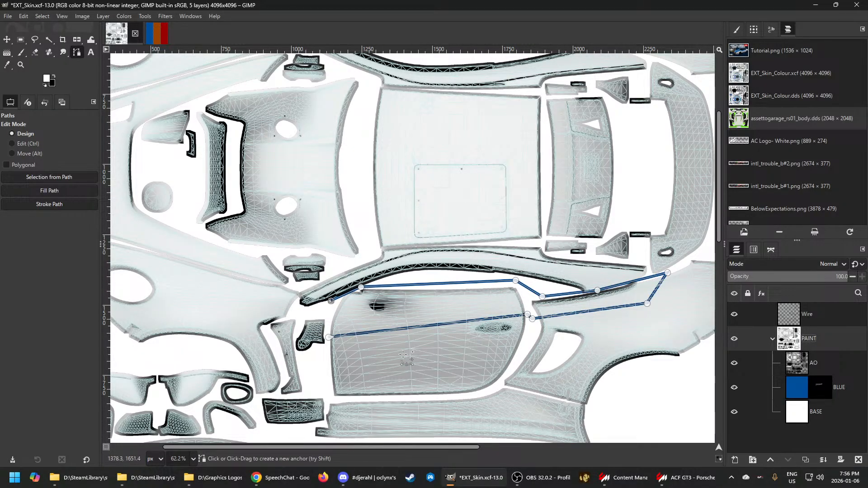
key("ctrl+z")
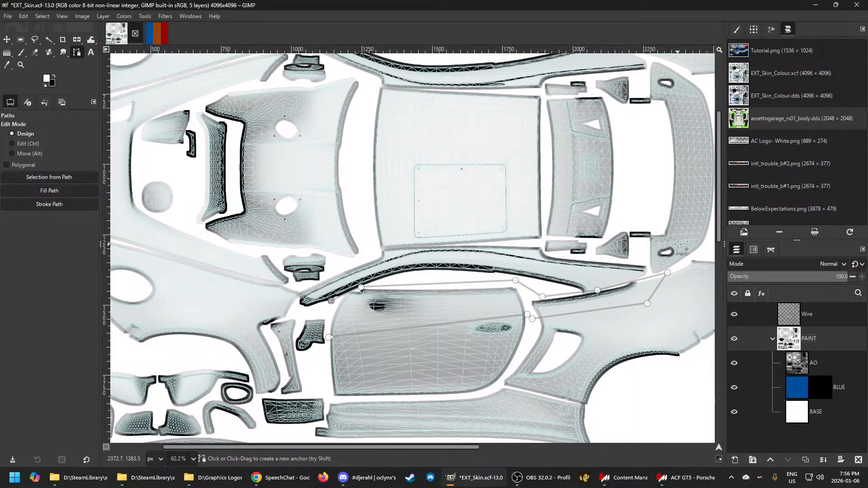
Move the two path anchors above the rear quarter panel down against the panel's dark upper edge
scroll(618, 306, "up", 5)
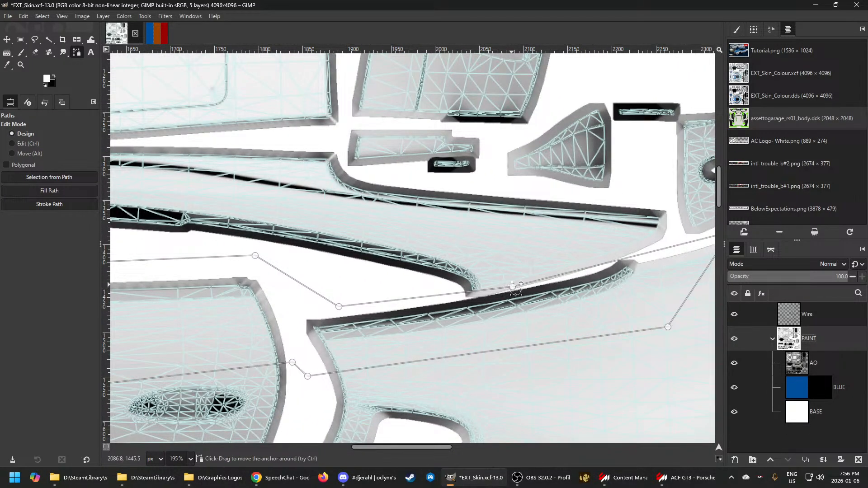
left_click_drag(512, 287, 490, 296)
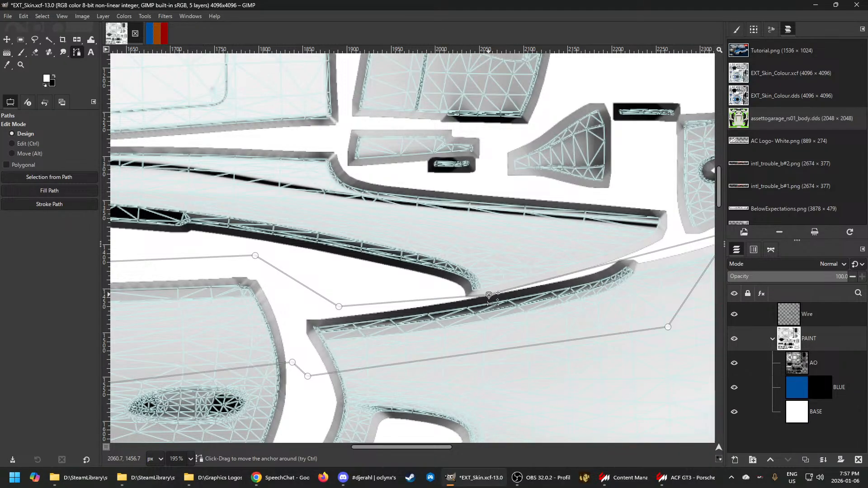
left_click_drag(339, 306, 346, 314)
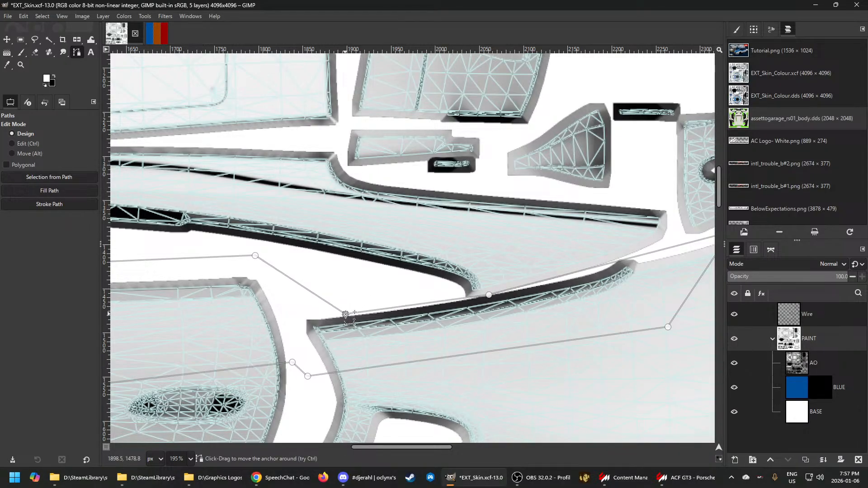
Switch to the Porsche showroom window and examine how the blue side lines run along the door and rear quarter panel
scroll(544, 351, "down", 2)
scroll(543, 333, "down", 3)
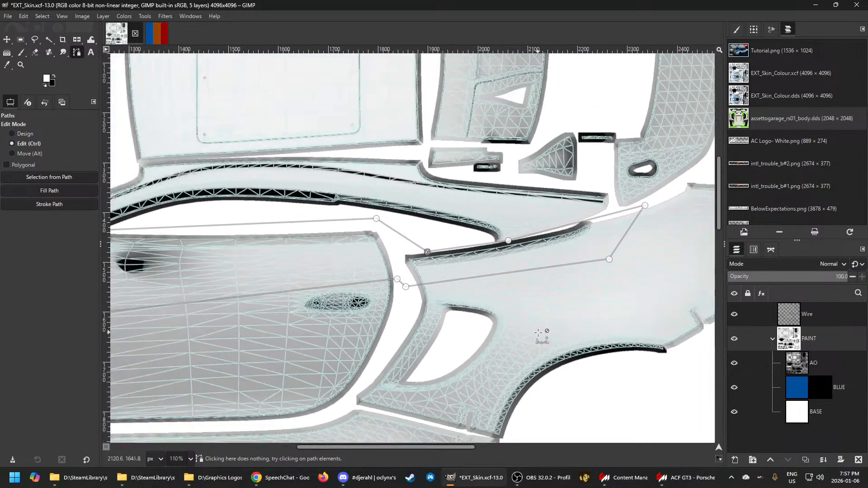
scroll(492, 324, "down", 3)
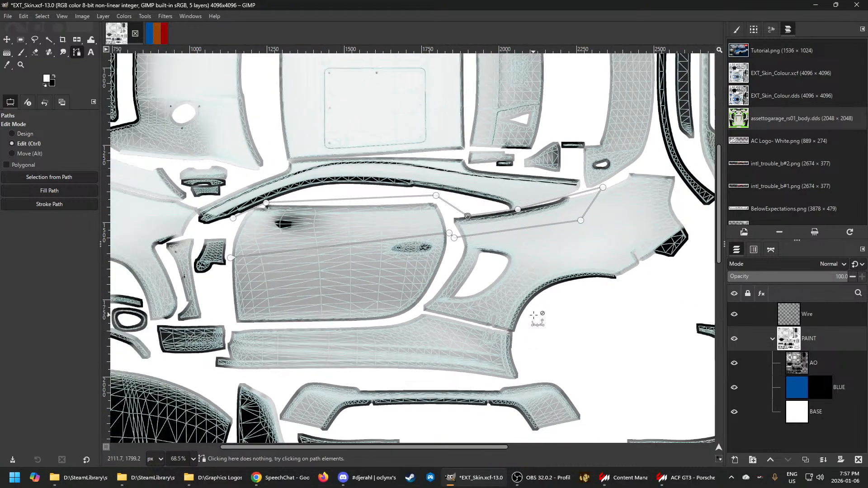
scroll(235, 290, "up", 4)
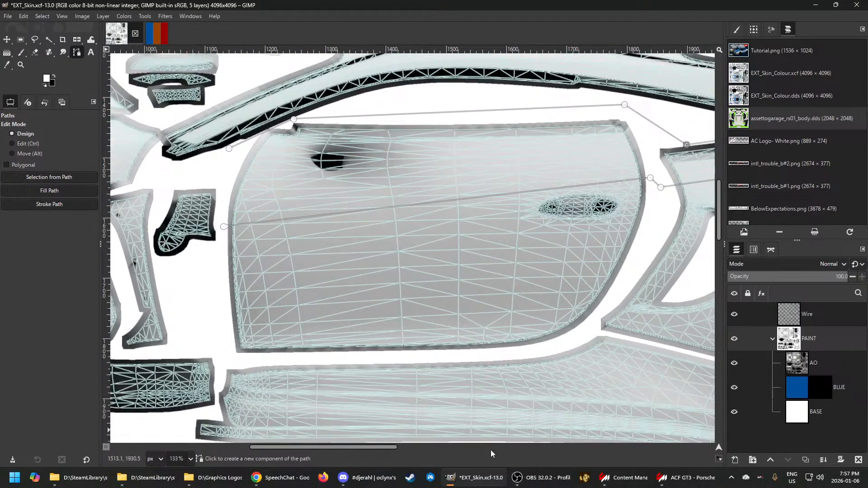
left_click(664, 479)
left_click_drag(265, 285, 453, 287)
scroll(485, 330, "up", 5)
scroll(453, 288, "up", 1)
key("w")
scroll(417, 294, "up", 2)
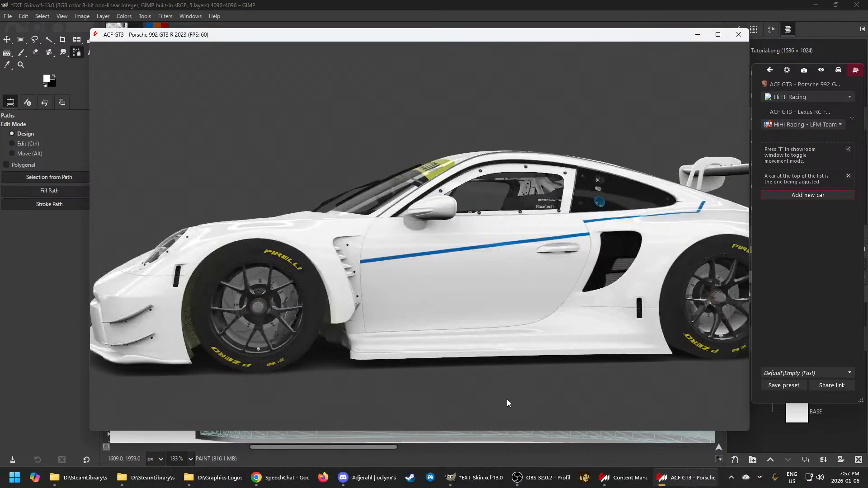
Switch back to GIMP and lower the path anchors at the door's front and rear edges so the lower line crosses the door handle
left_click(500, 483)
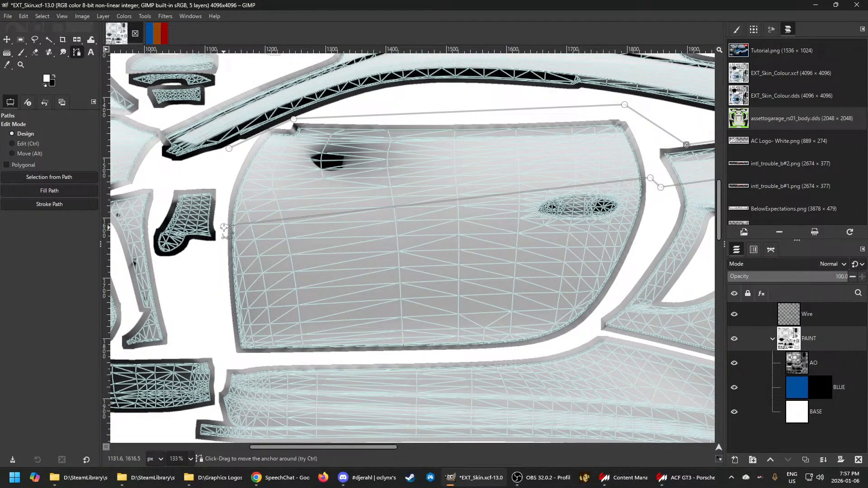
left_click_drag(229, 225, 220, 260)
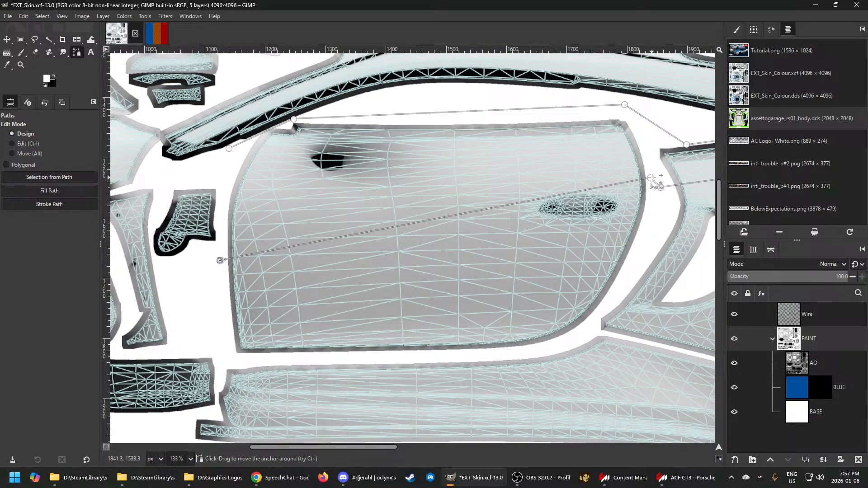
left_click_drag(651, 178, 652, 192)
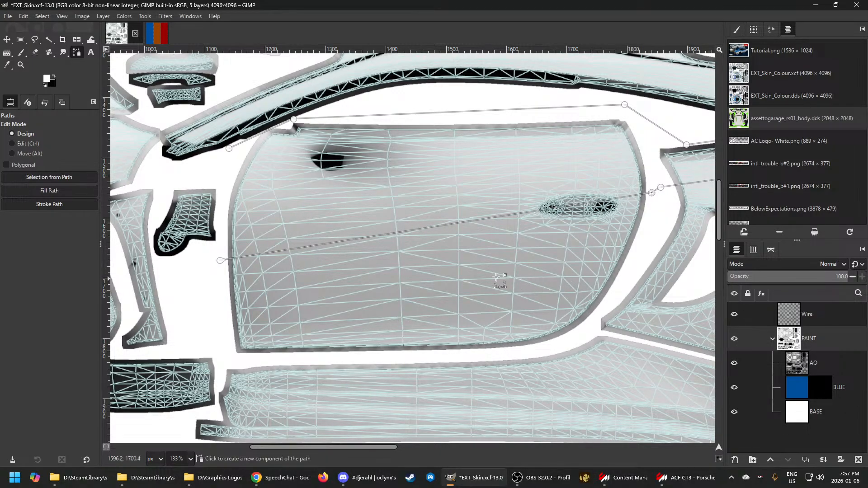
Move the lower path anchor at the rear quarter panel's front edge down to just above the air intake, checking against the showroom view
scroll(570, 285, "down", 3)
scroll(574, 233, "up", 5)
scroll(573, 233, "up", 2)
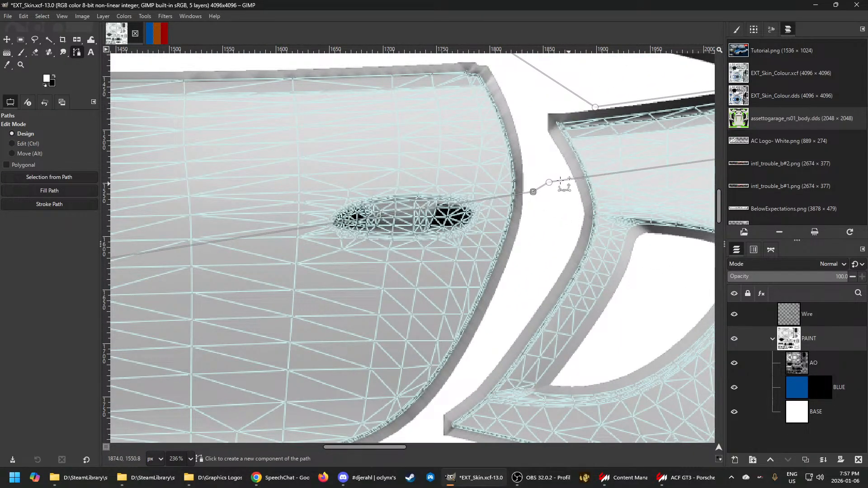
left_click_drag(549, 183, 563, 211)
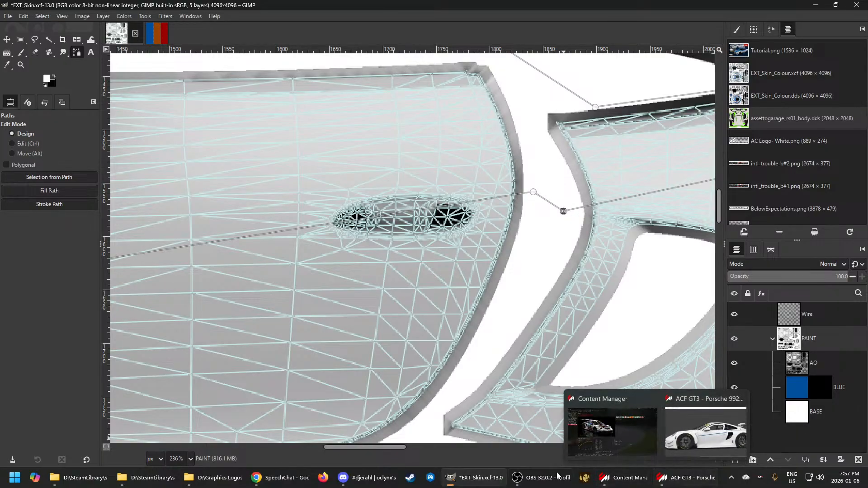
left_click(697, 481)
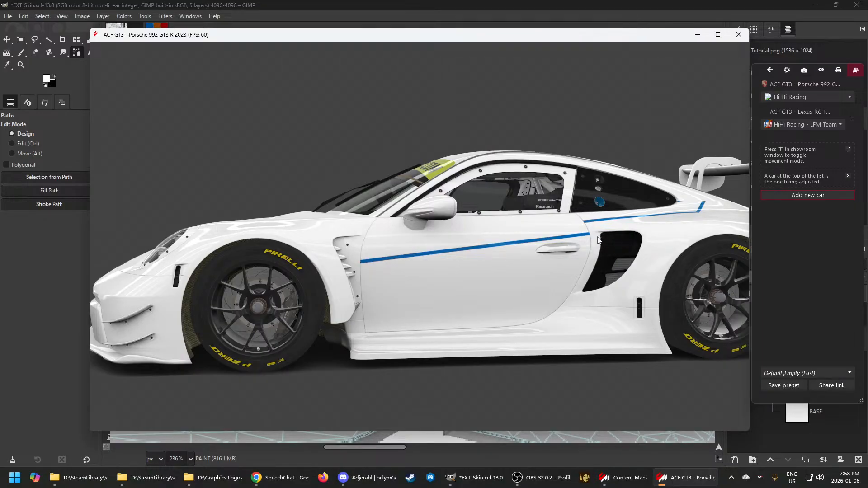
scroll(598, 240, "up", 5)
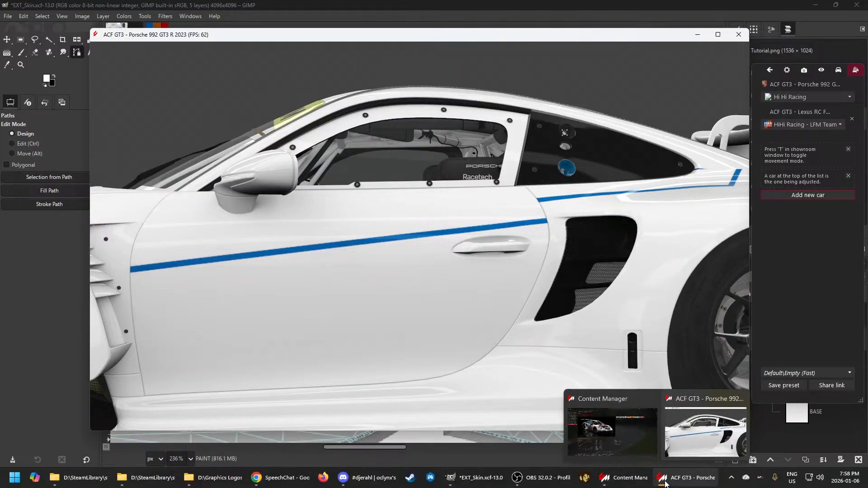
left_click(480, 478)
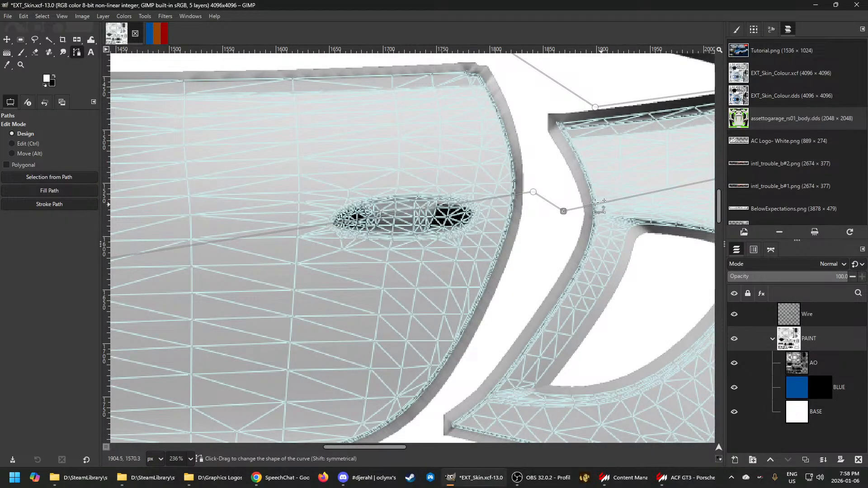
mouse_move(563, 211)
left_mouse_down()
mouse_move(580, 213)
mouse_move(574, 224)
left_mouse_up()
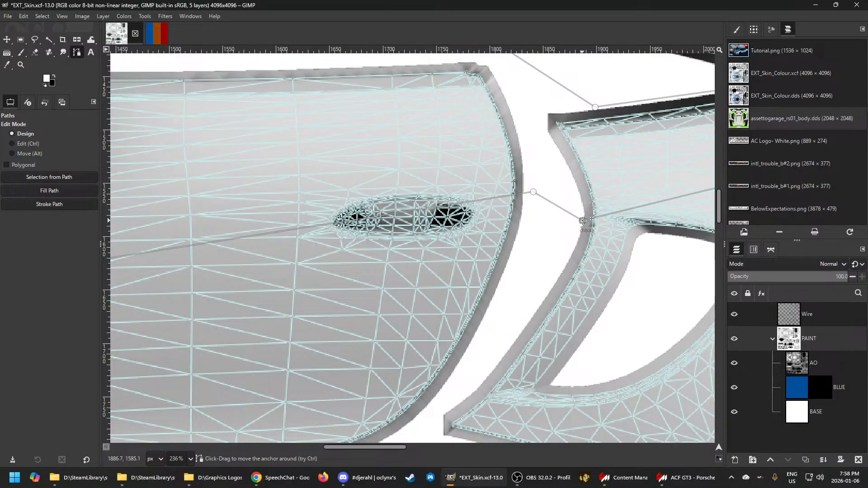
Lower the path's bottom rear corner anchor on the quarter panel so the segment from the air intake runs flatter
scroll(429, 244, "down", 5)
scroll(646, 240, "up", 3)
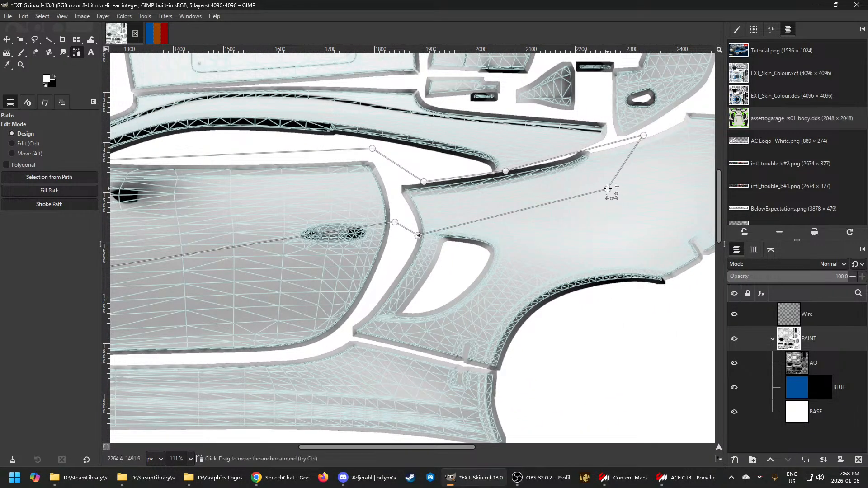
left_click_drag(607, 189, 612, 219)
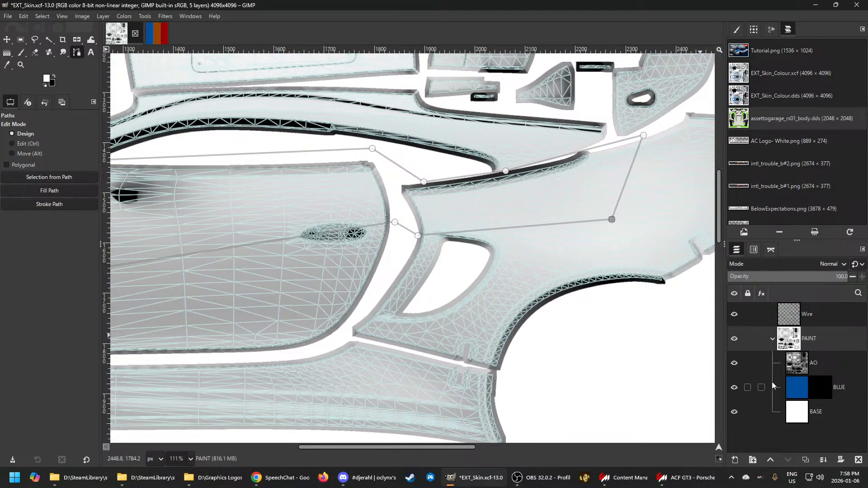
Stroke the path on the BLUE mask with a 10 px foreground-color line and export the PAINT group over EXT_Skin.dds
left_click(820, 388)
scroll(570, 328, "down", 5)
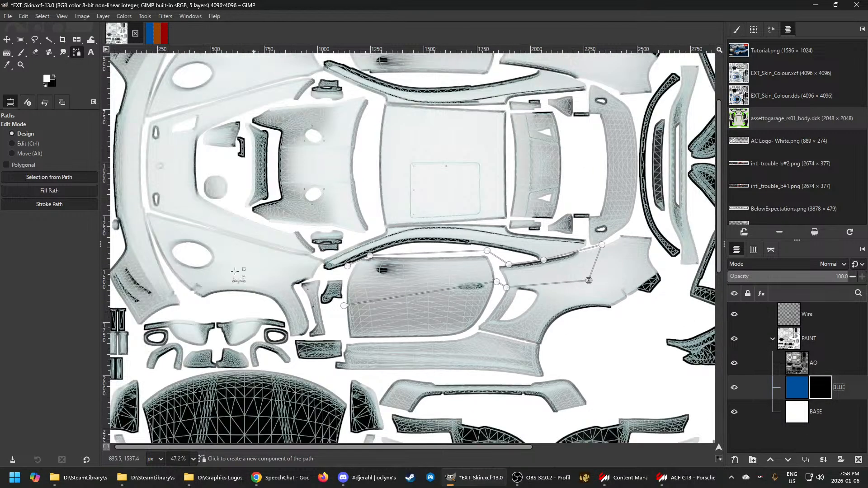
left_click(49, 204)
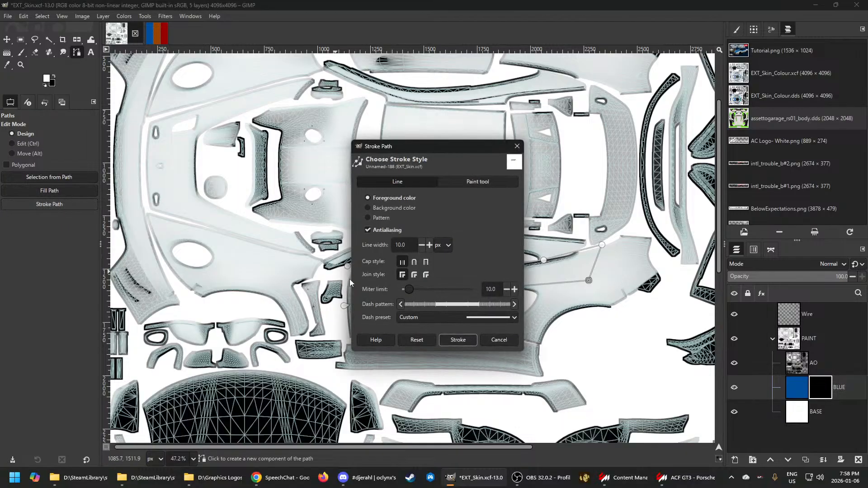
left_click(454, 339)
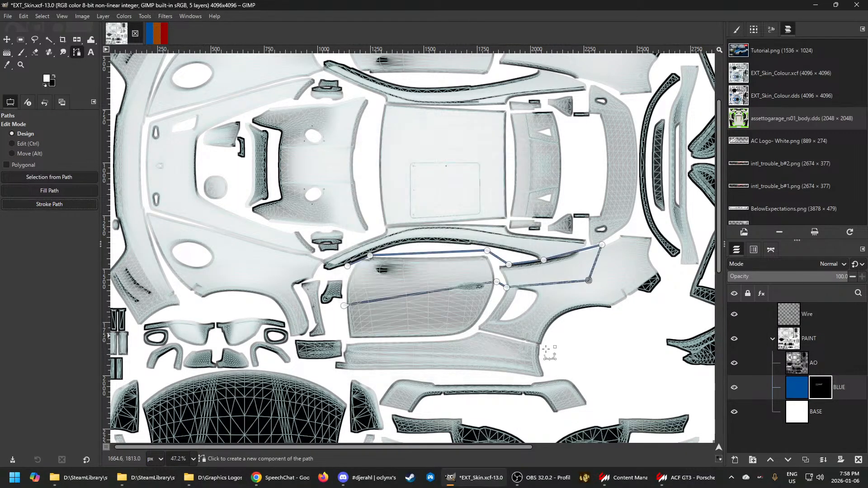
left_click(794, 342)
key("ctrl+e")
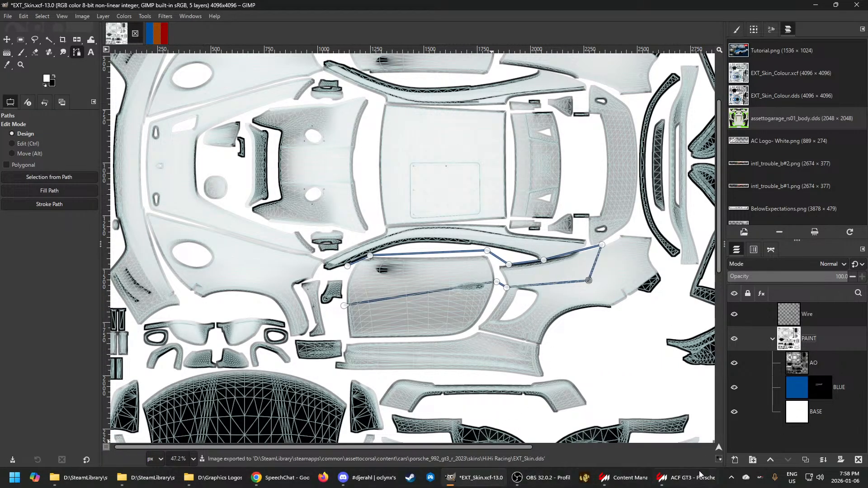
Switch to the showroom and compare the Porsche's blue side line with the Lexus livery from the side
left_click(678, 485)
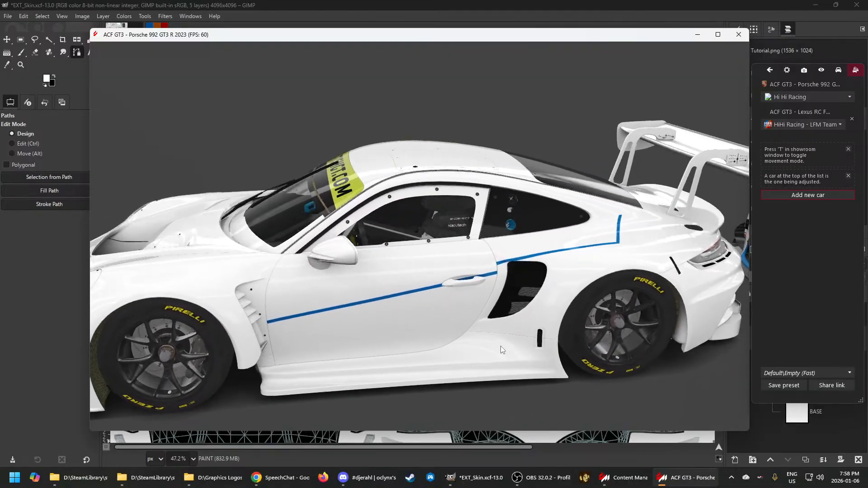
left_click_drag(498, 336, 490, 395)
scroll(481, 327, "down", 5)
scroll(482, 327, "down", 3)
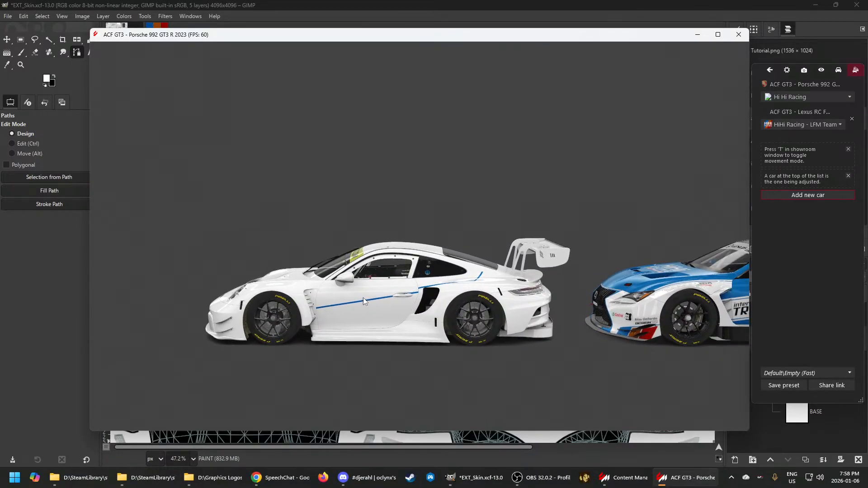
scroll(323, 311, "up", 2)
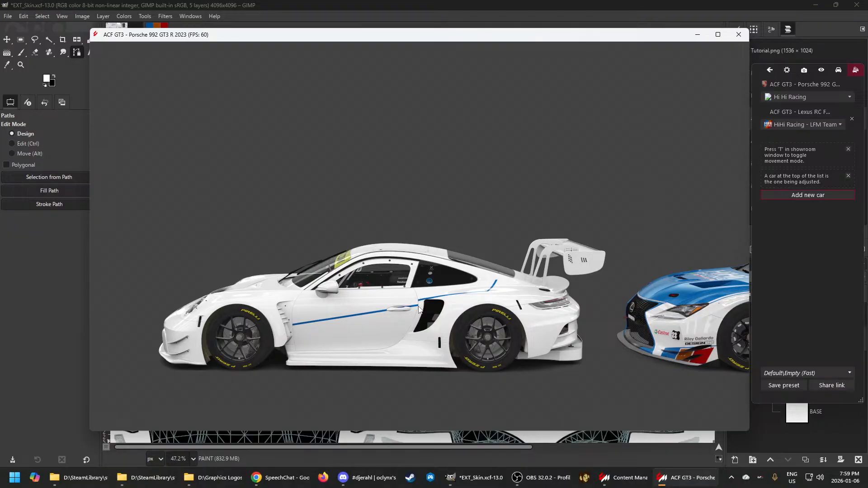
left_click_drag(484, 306, 484, 313)
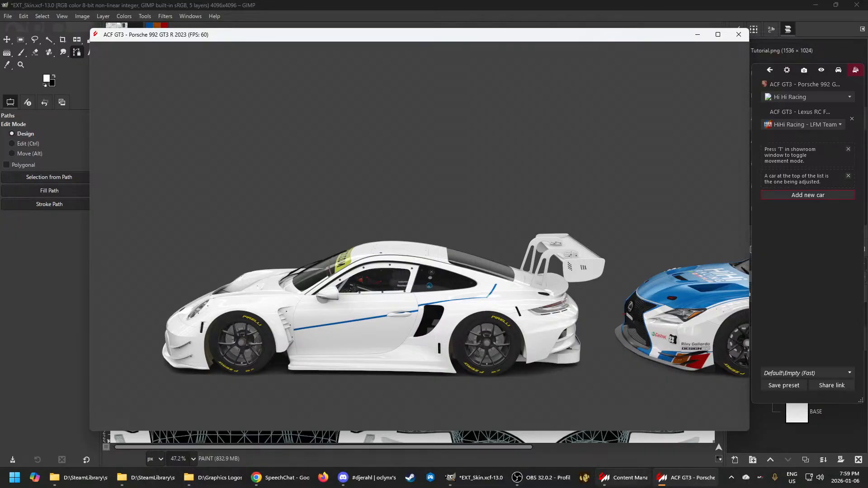
Switch back to GIMP, undo the path stroke, and move the two lower path anchors on the rear quarter panel further down
left_click(466, 483)
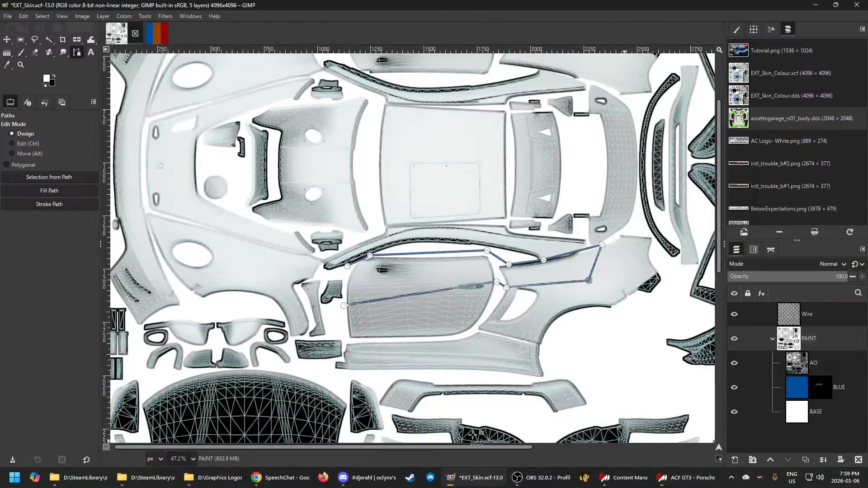
scroll(565, 316, "up", 5, "ctrl")
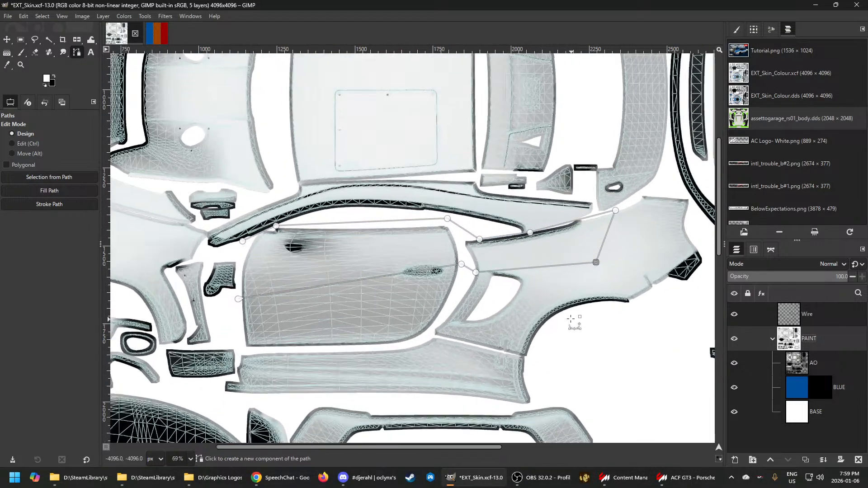
scroll(472, 256, "up", 4, "ctrl")
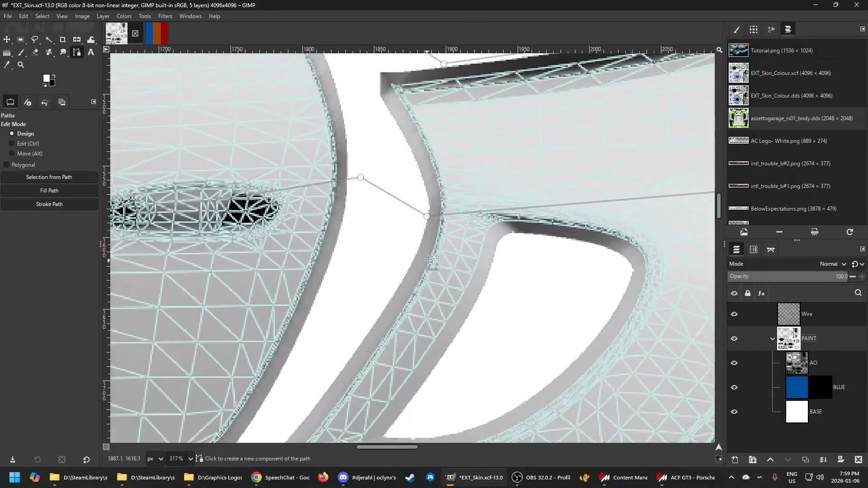
left_click_drag(428, 216, 426, 248)
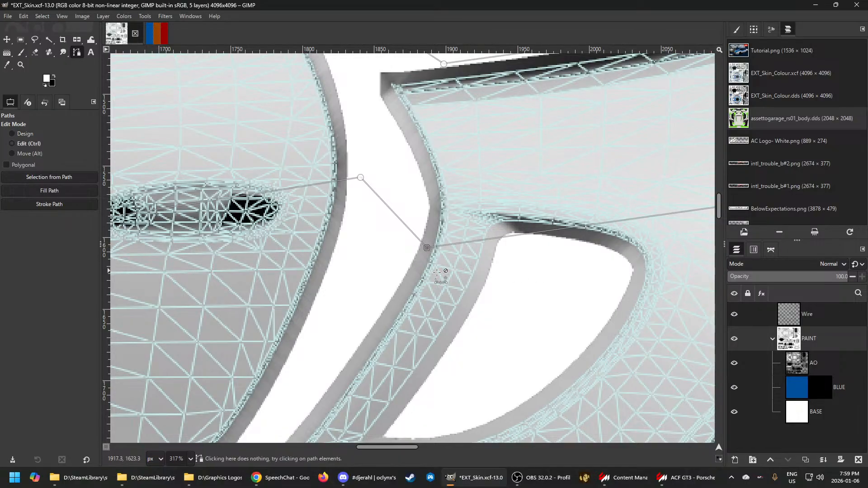
scroll(434, 278, "down", 5)
scroll(360, 298, "down", 1)
left_click_drag(570, 255, 571, 268)
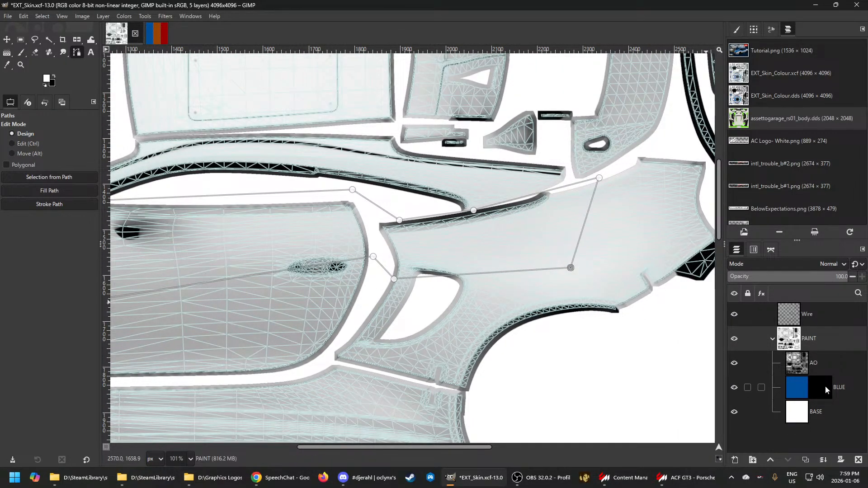
Stroke the adjusted path on the BLUE mask with a 10 px foreground-color line and re-export the PAINT group as EXT_Skin.dds
left_click(821, 387)
left_click(47, 204)
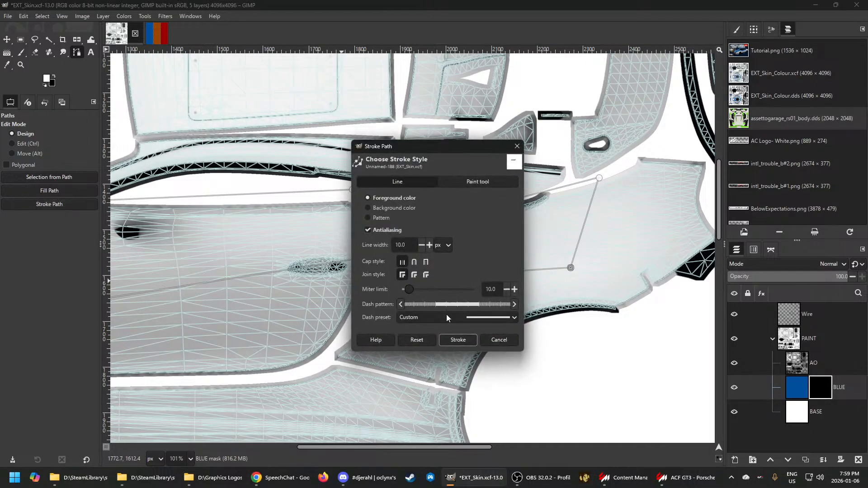
left_click(470, 340)
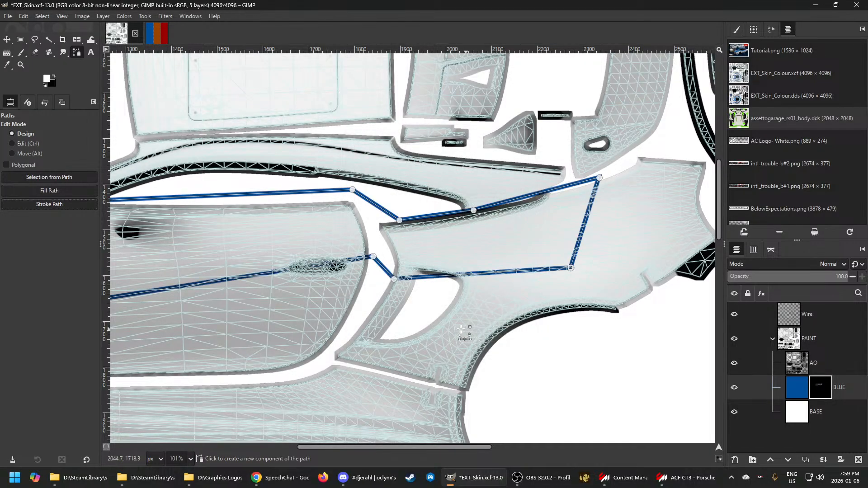
left_click(790, 340)
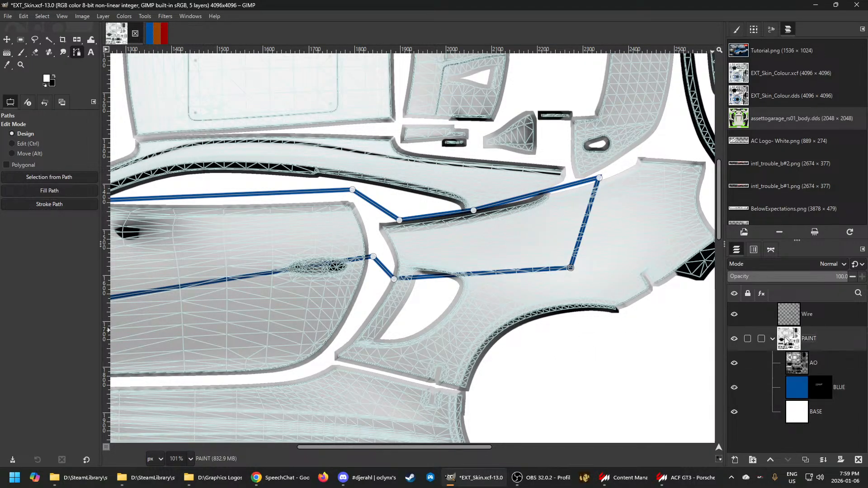
key("ctrl+e")
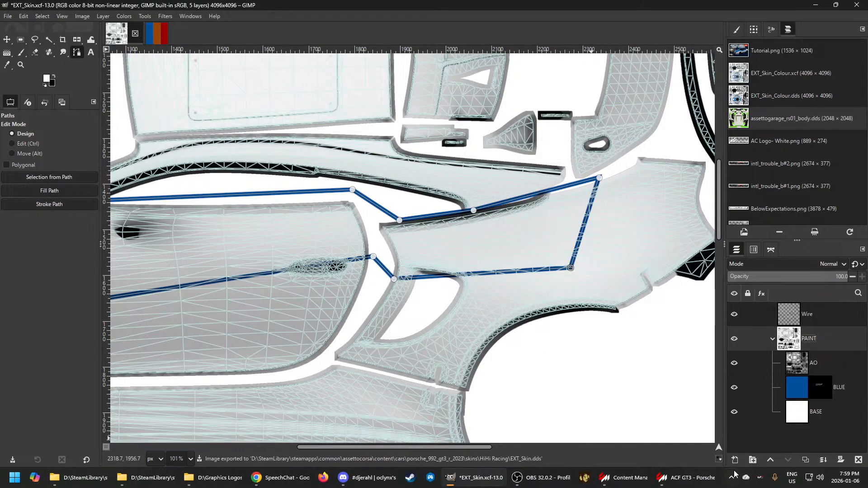
Switch to the showroom and inspect the updated blue line along the Porsche's side, from close up and from the front
left_click(677, 479)
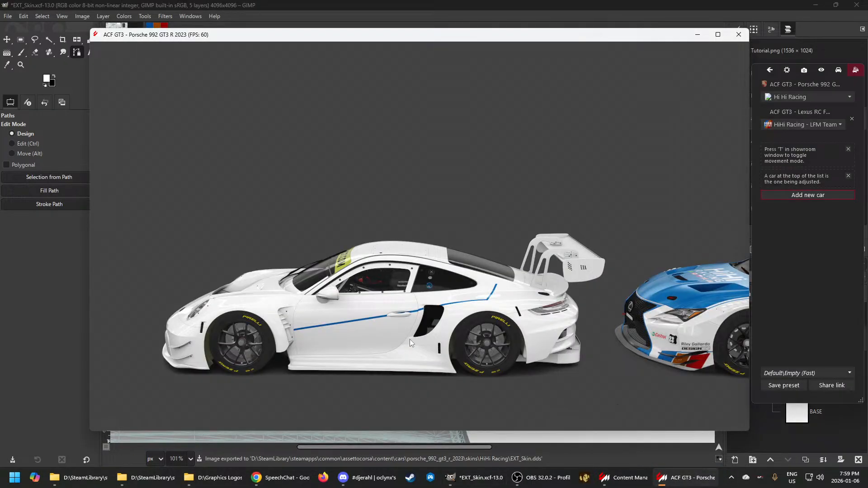
scroll(420, 346, "up", 5)
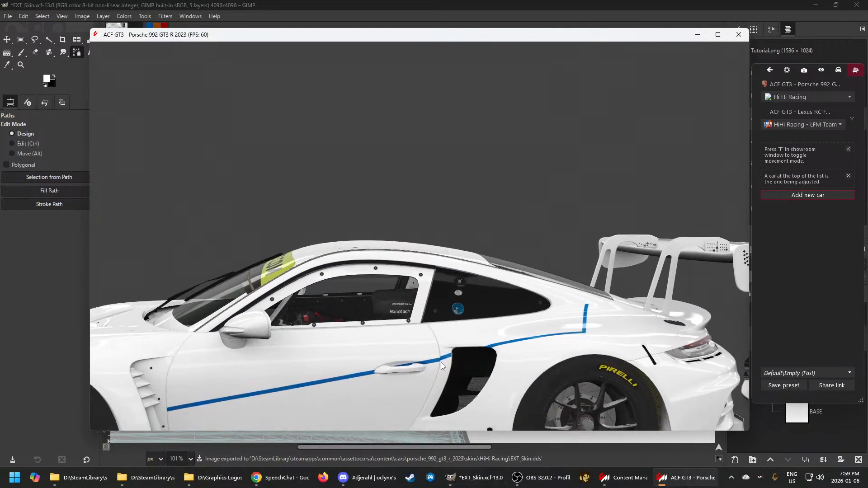
left_click_drag(501, 343, 632, 354)
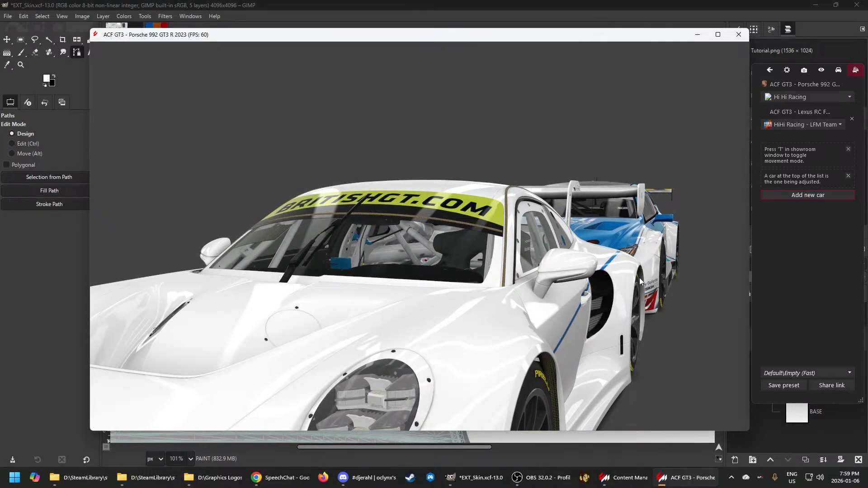
Inspect the blue line across the Porsche's door handle, side vent and rear quarter panel from several side angles
left_click_drag(605, 256, 475, 303)
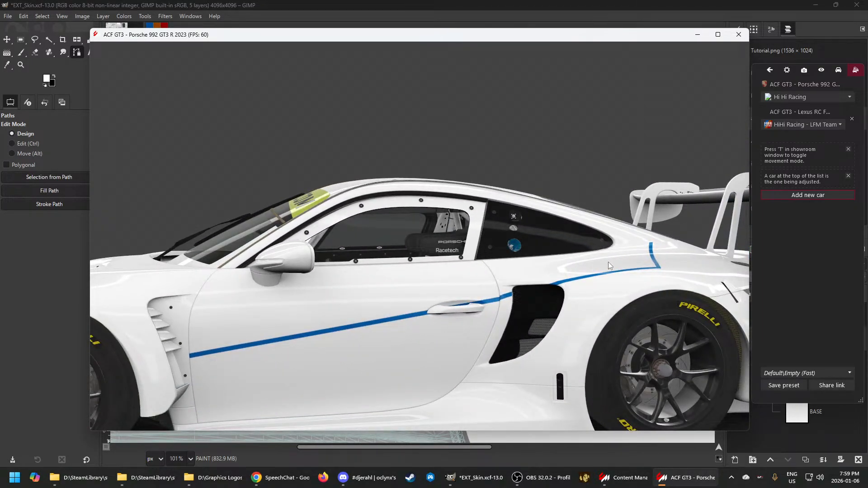
mouse_move(609, 265)
left_mouse_down()
mouse_move(642, 273)
mouse_move(592, 312)
mouse_move(573, 294)
mouse_move(635, 267)
mouse_move(622, 259)
left_mouse_up()
left_click_drag(586, 285, 582, 311)
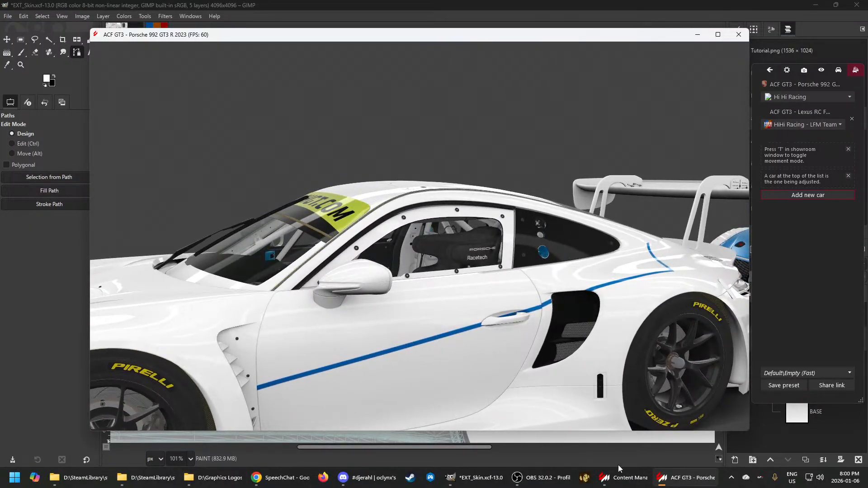
Switch back to GIMP, undo the path stroke, and raise the lower path's anchors at the door's rear edge and on the rear quarter panel
left_click(483, 428)
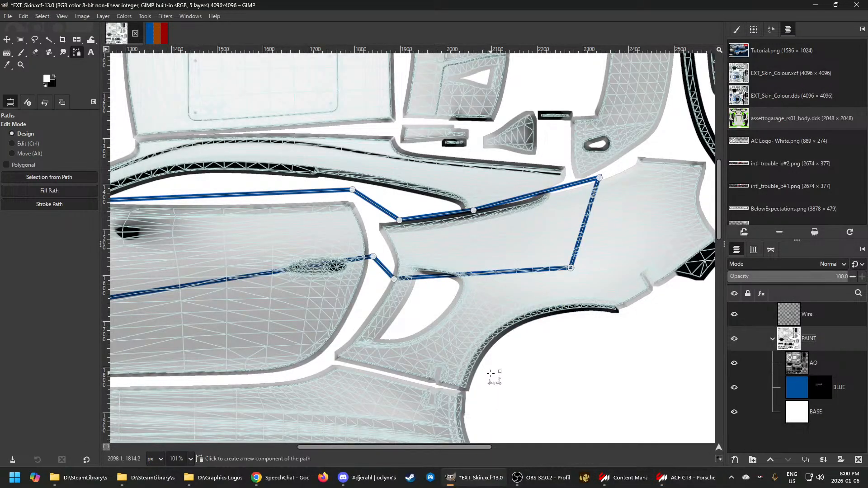
scroll(282, 296, "up", 2)
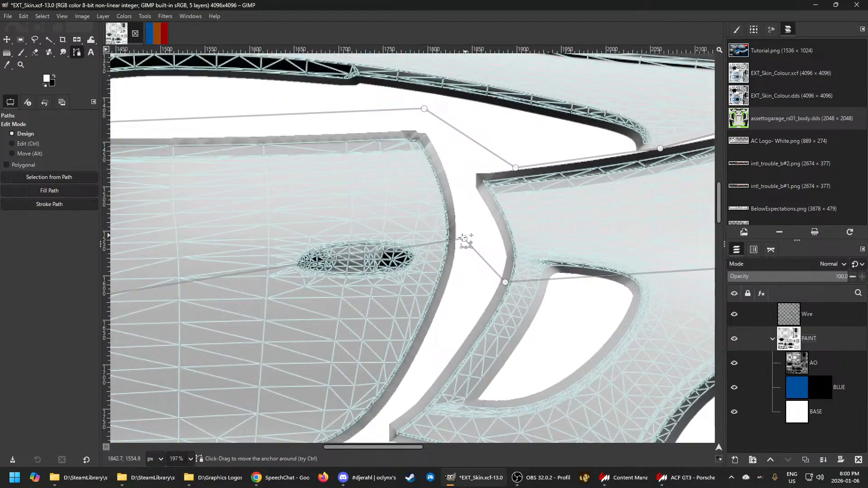
left_click_drag(464, 238, 453, 207)
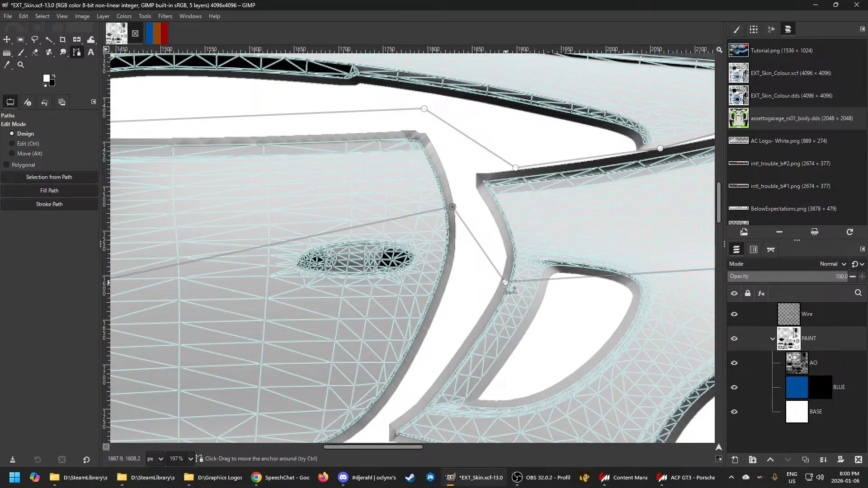
left_click_drag(506, 282, 500, 222)
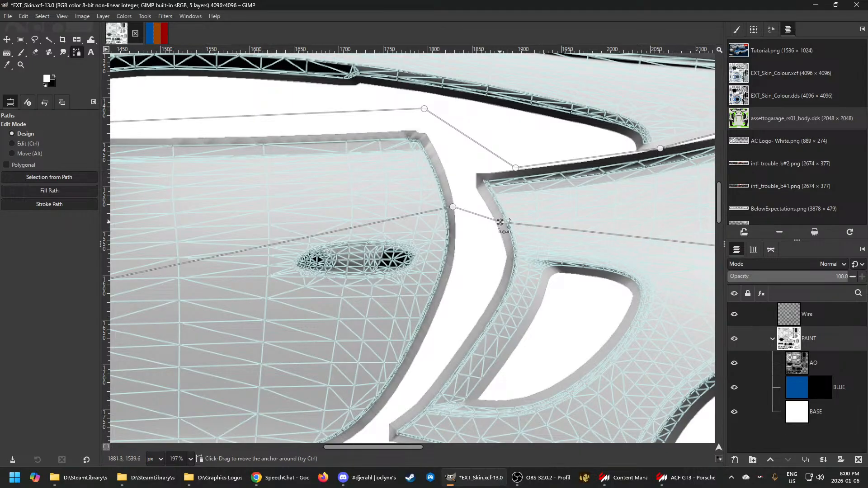
left_click_drag(500, 221, 505, 236)
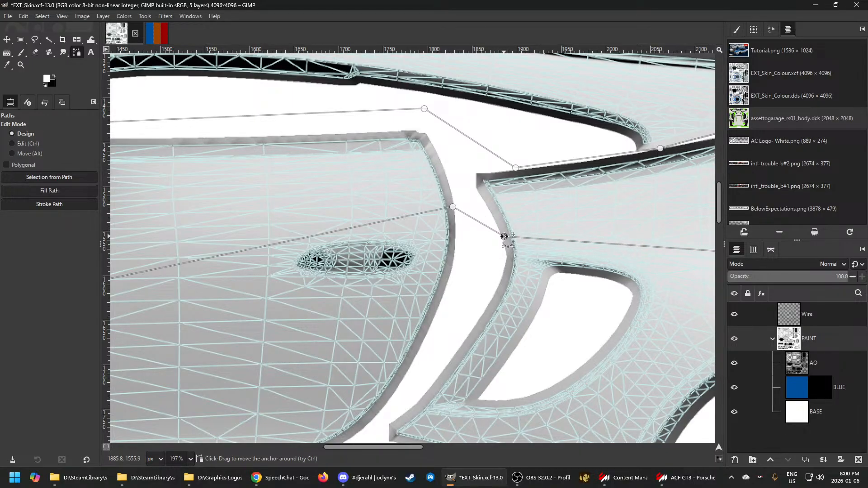
scroll(400, 258, "down", 9)
left_click_drag(581, 272, 584, 238)
Stroke the raised path on the BLUE mask with a 10 px foreground-color line and re-export the PAINT group as EXT_Skin.dds
left_click(820, 387)
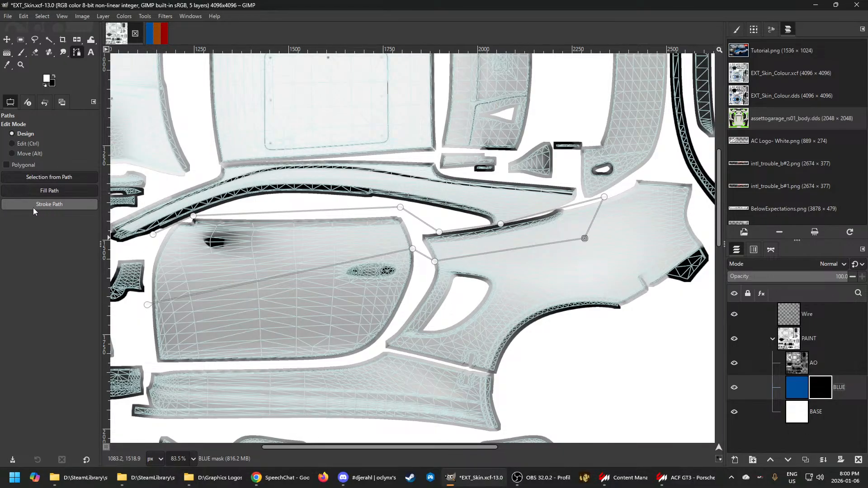
left_click(46, 206)
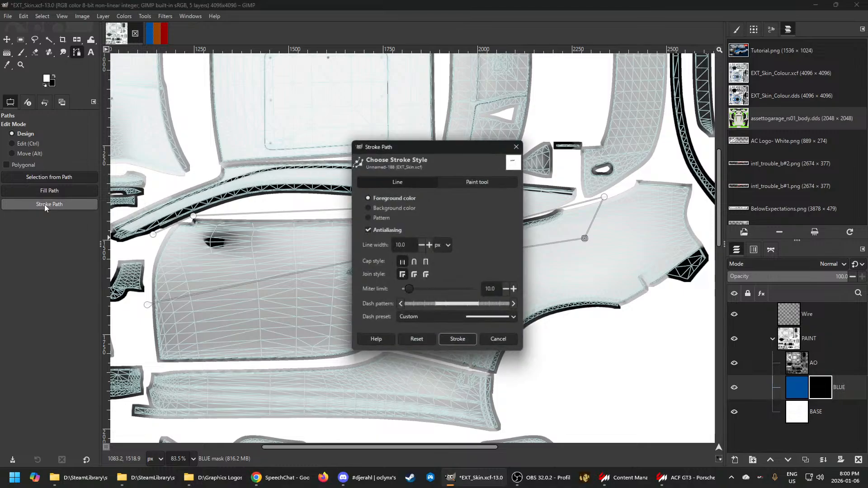
left_click(458, 340)
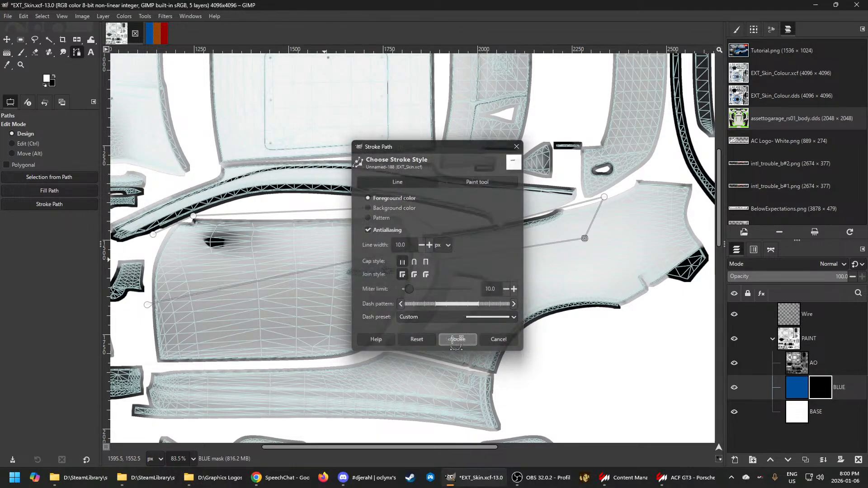
left_click(784, 346)
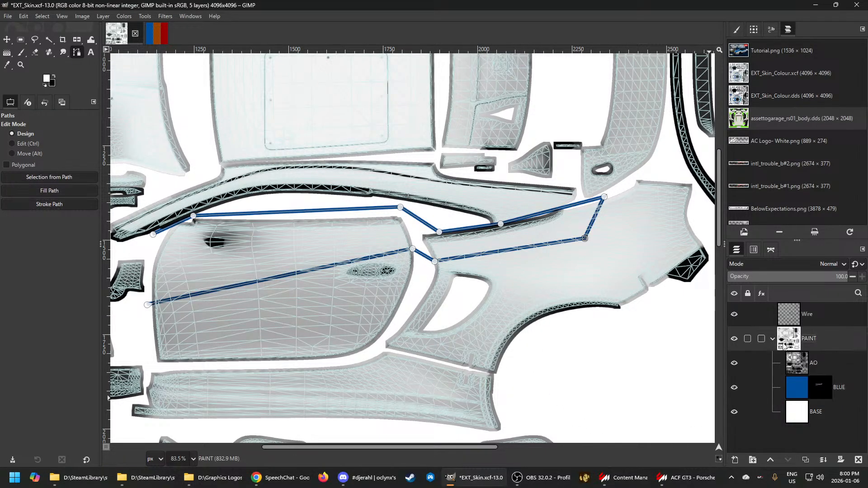
key("ctrl+e")
Switch to the showroom and check the line above the door handle, close up and in full side view beside the Lexus
key("alt+Tab")
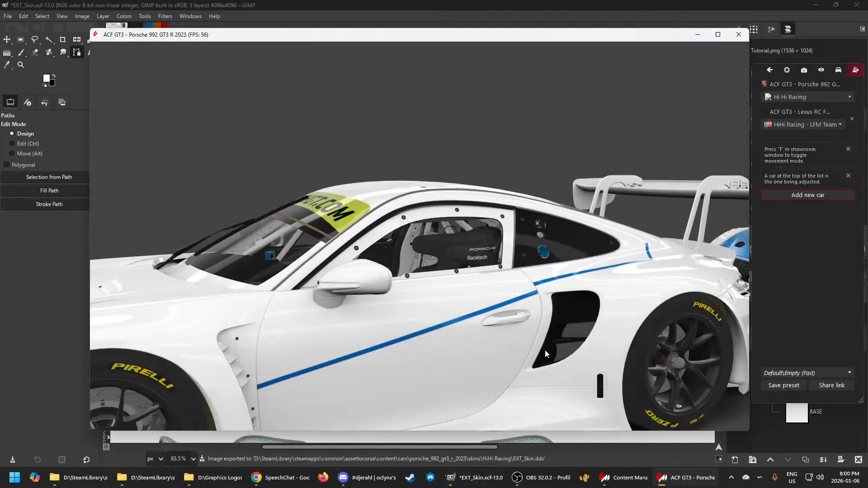
left_click_drag(560, 380, 520, 316)
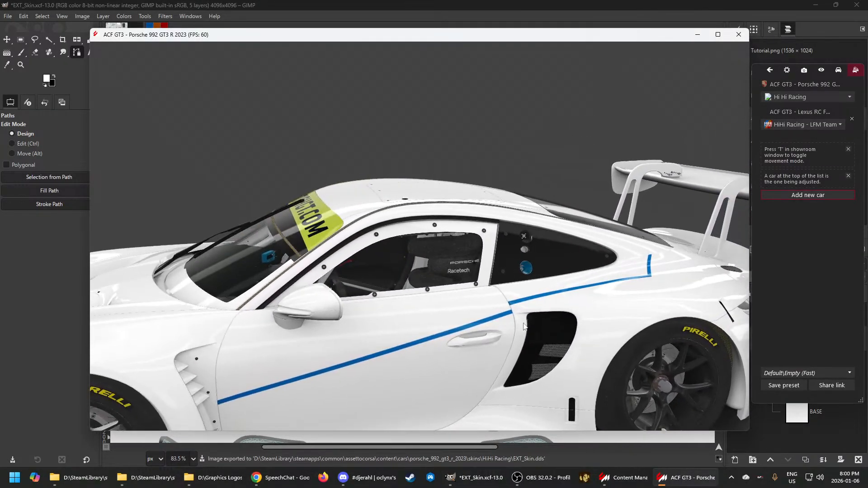
scroll(514, 306, "down", 5)
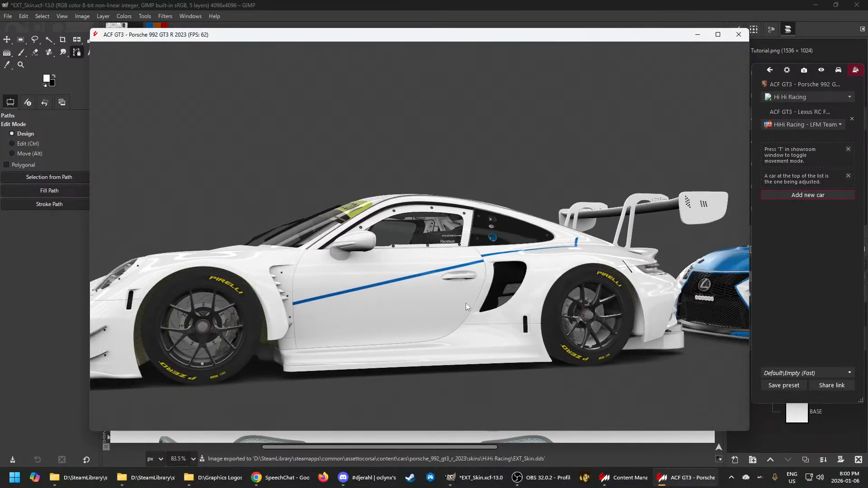
left_click_drag(275, 292, 366, 334)
scroll(365, 333, "down", 5)
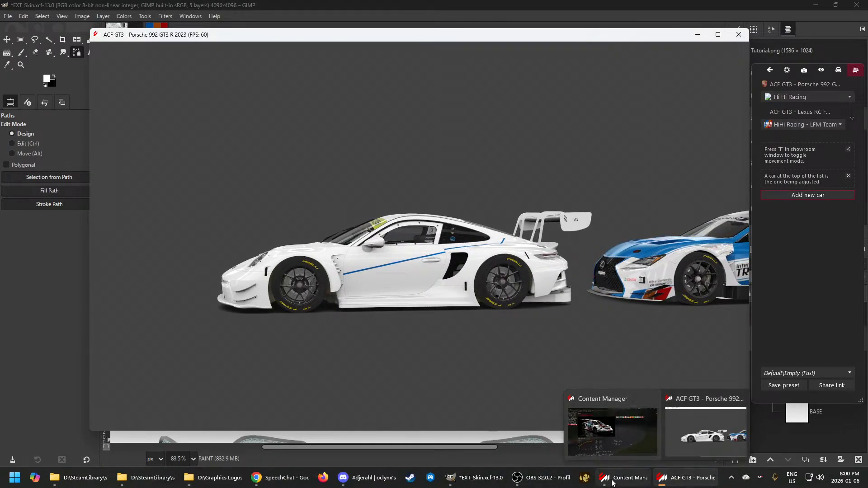
In GIMP, undo the stroke, raise the lower path's front end anchor, and slightly lower the anchor at the quarter panel's front edge
mouse_move(514, 482)
left_click(477, 478)
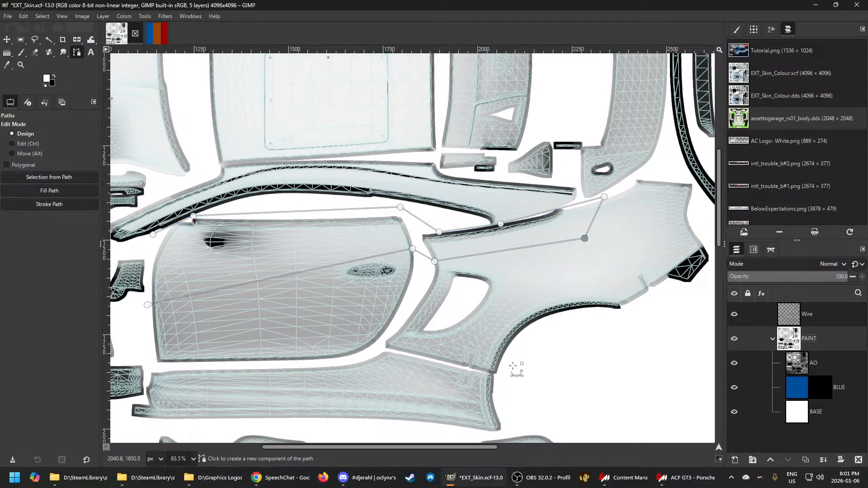
scroll(433, 337, "down", 3)
scroll(244, 310, "up", 5)
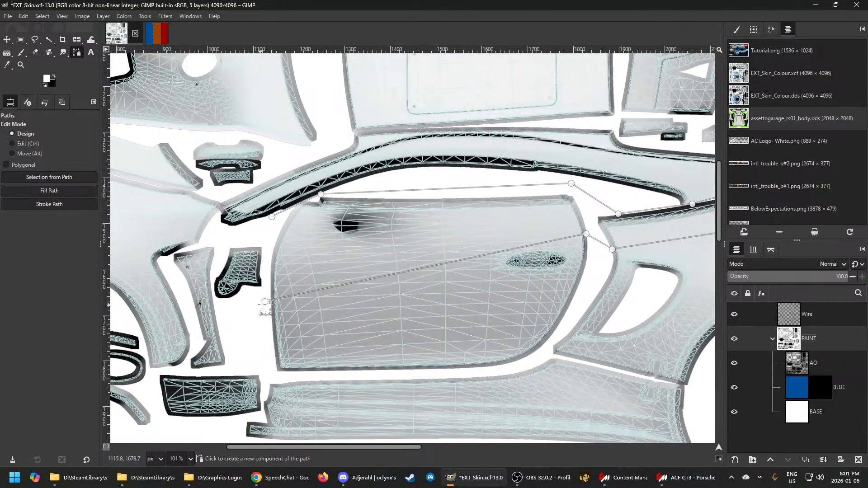
left_click_drag(274, 297, 273, 286)
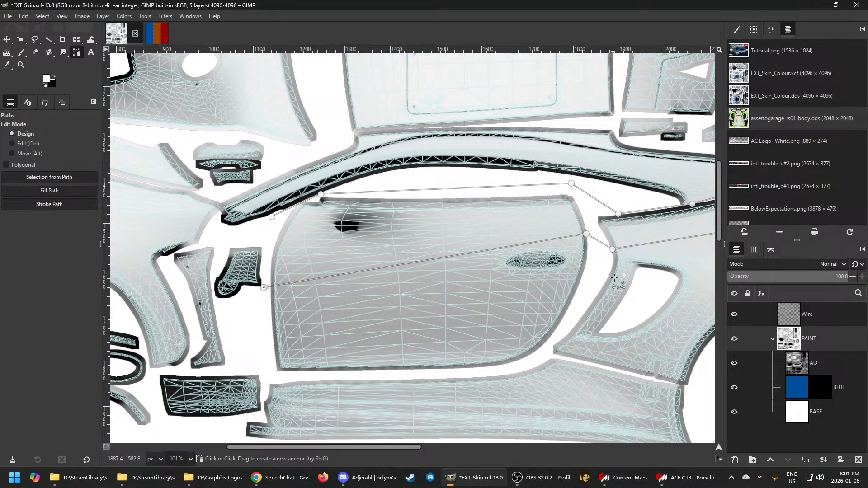
left_click(678, 484)
left_click(678, 484)
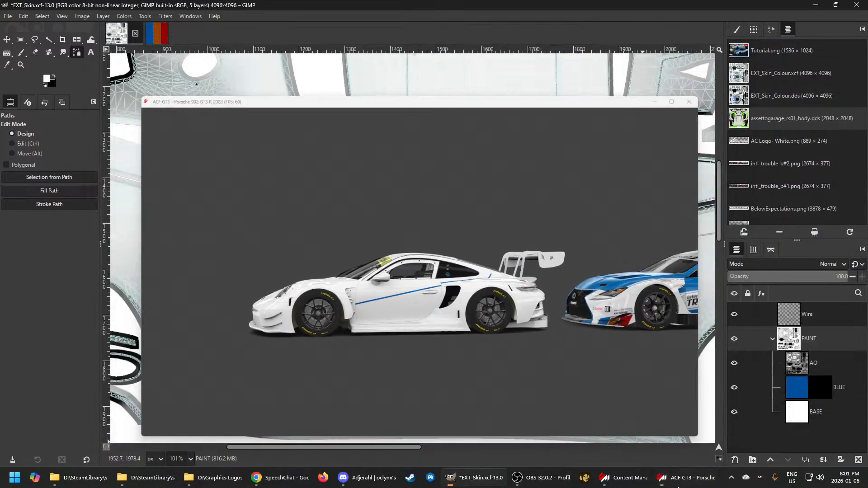
left_click_drag(612, 249, 612, 254)
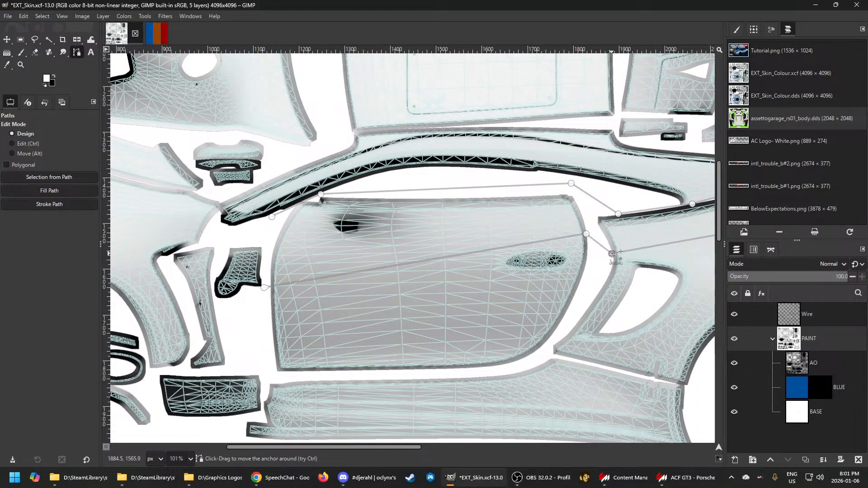
Stroke the side stripe path on the BLUE layer's mask with a 10 px white line, and re-export the skin to EXT_Skin.dds
scroll(614, 254, "down", 3)
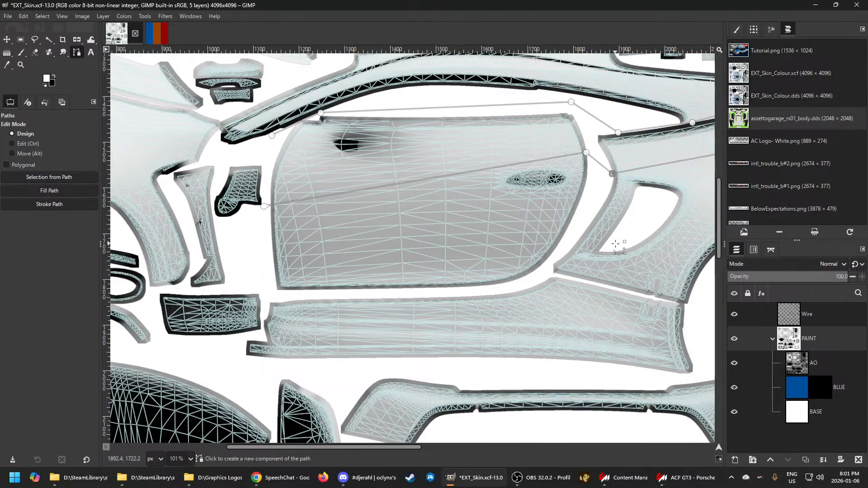
scroll(601, 235, "down", 3)
scroll(560, 242, "up", 2)
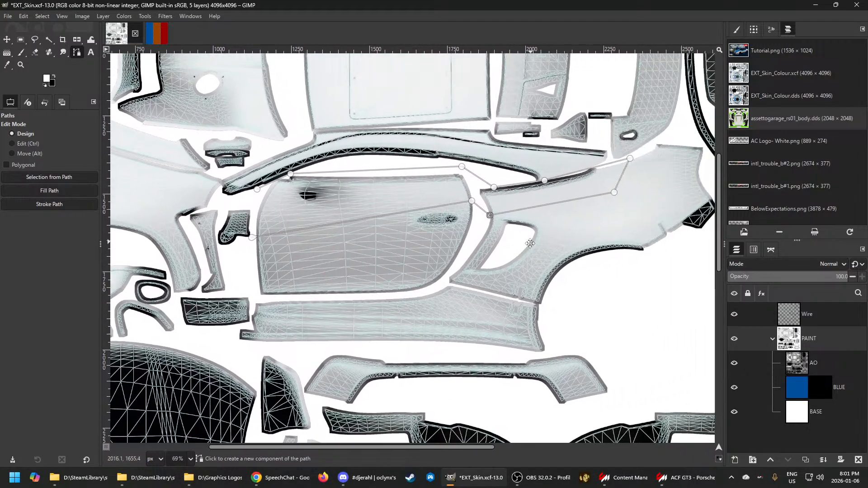
scroll(560, 242, "up", 2)
left_click(821, 387)
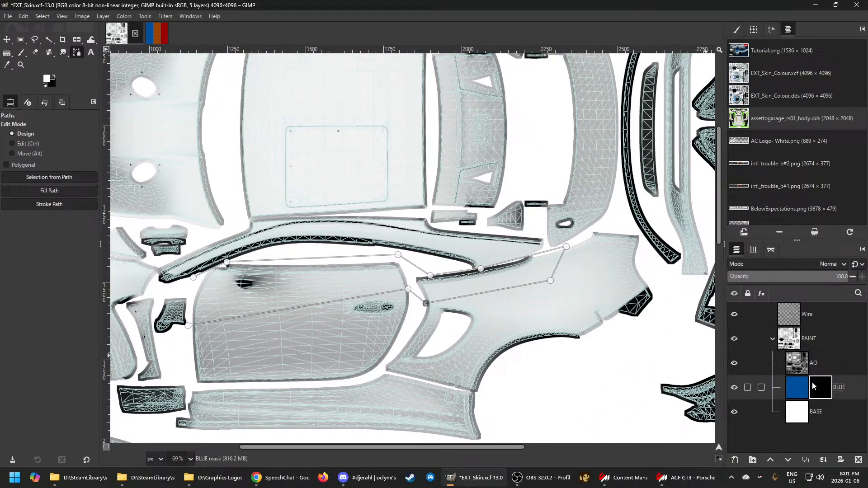
left_click(52, 204)
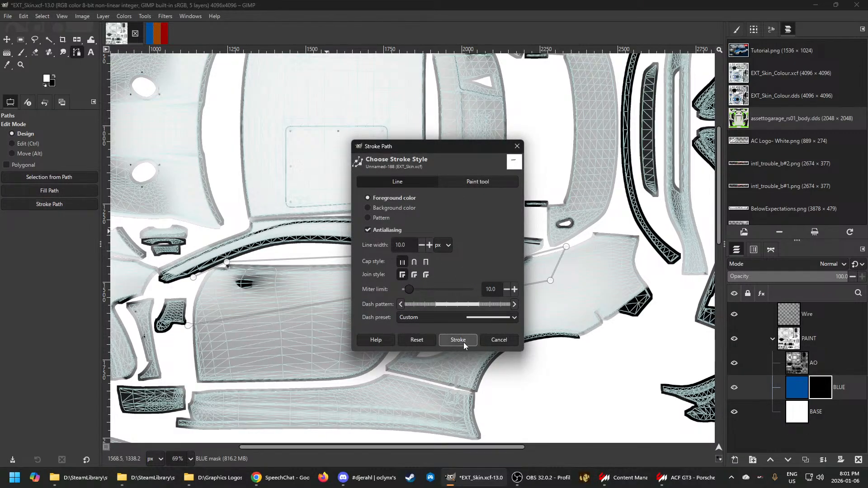
key("Return")
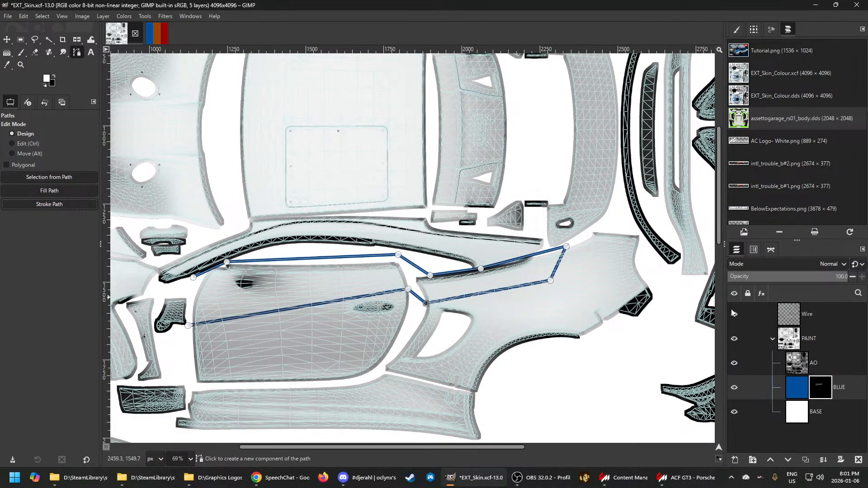
left_click(796, 340)
key("ctrl+e")
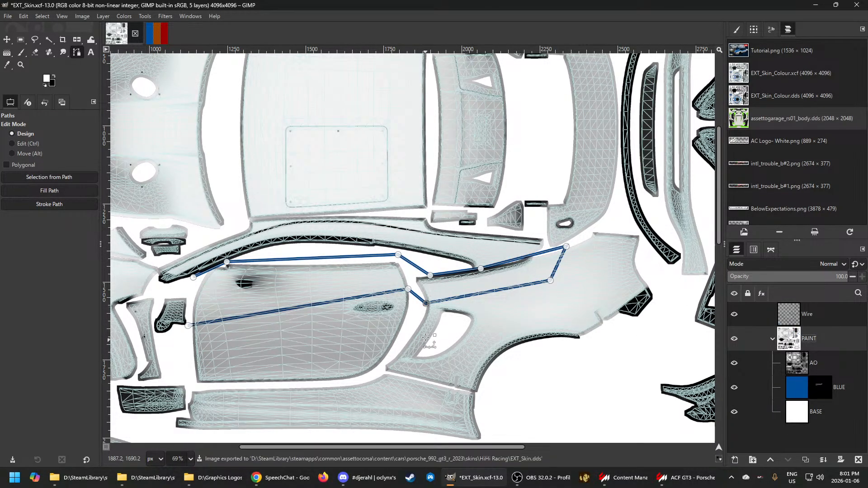
Switch to the Porsche showroom preview and examine how the blue stripe crosses the seam between door and rear quarter panel
key("alt+Tab")
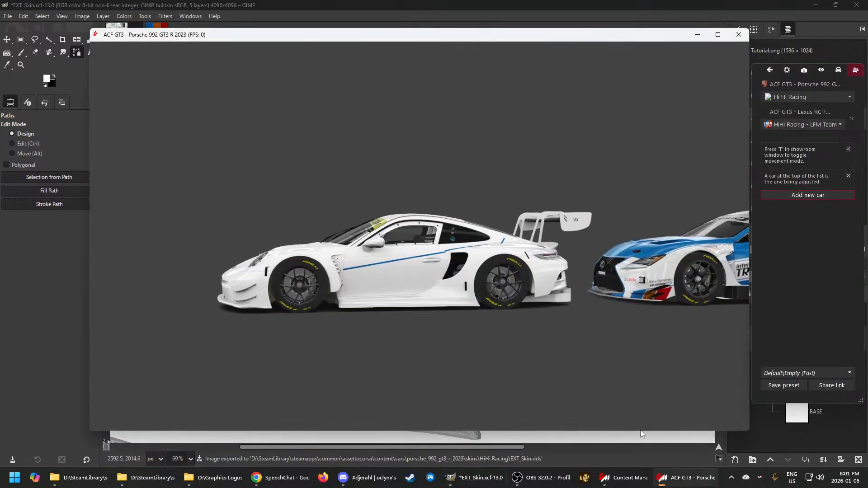
left_click_drag(480, 284, 424, 332)
scroll(481, 307, "up", 5)
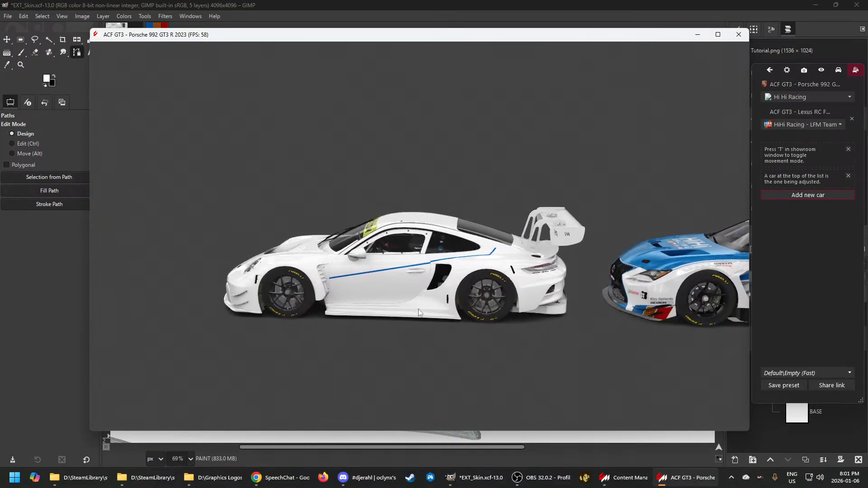
scroll(429, 327, "up", 5)
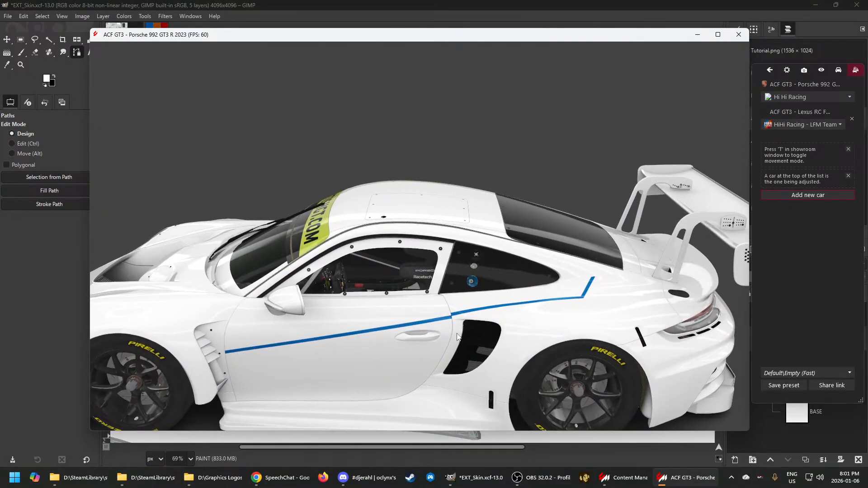
scroll(470, 307, "up", 4)
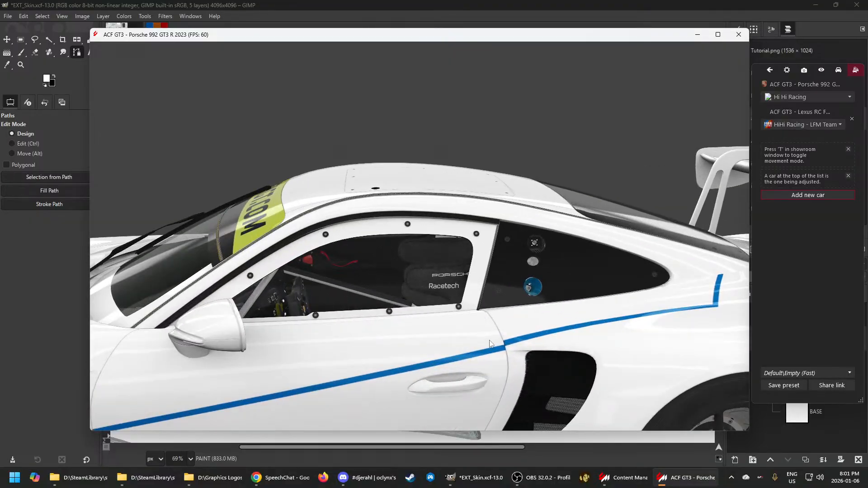
left_click_drag(507, 354, 507, 336)
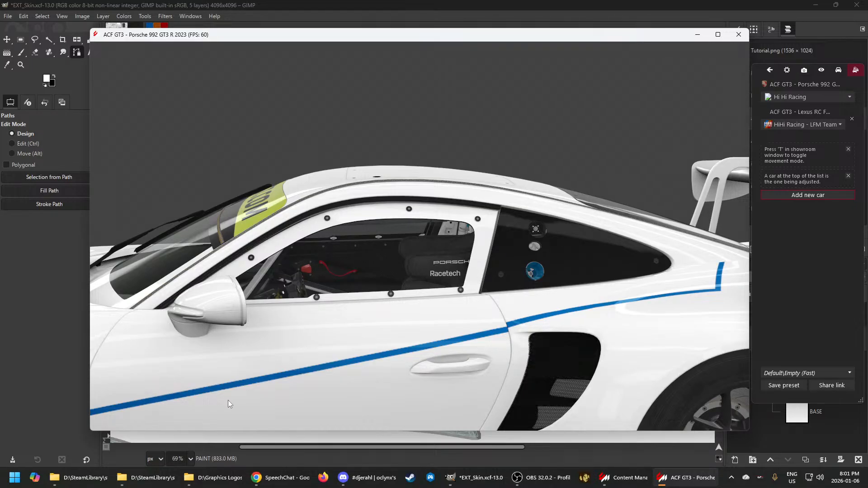
Examine the stripe's alignment with the mesh at the door's rear seam in wireframe display modes, ending in the normal shaded view
key("w")
scroll(528, 355, "up", 3)
scroll(528, 357, "down", 3)
left_click_drag(527, 357, 470, 301)
key("w")
key("w")
key("w")
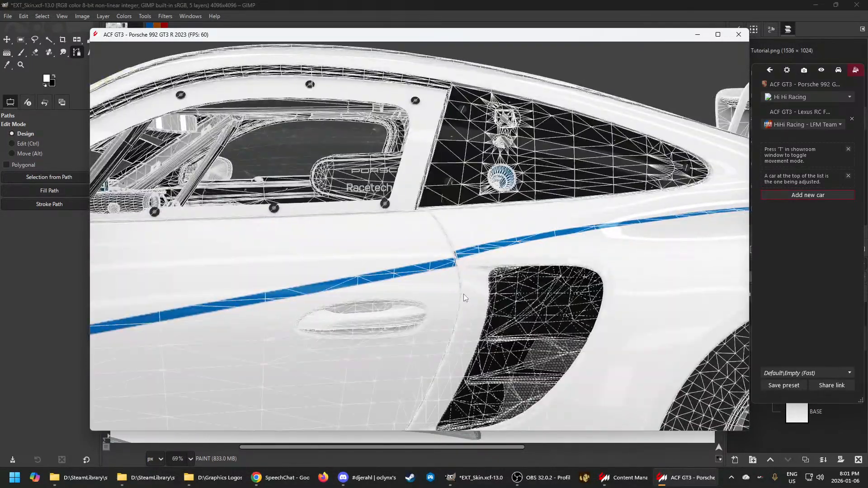
scroll(463, 294, "up", 3)
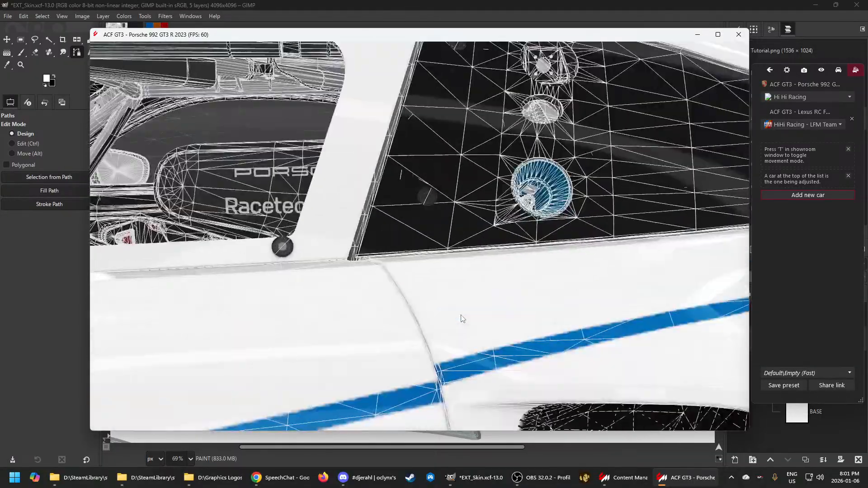
left_click_drag(452, 333, 449, 324)
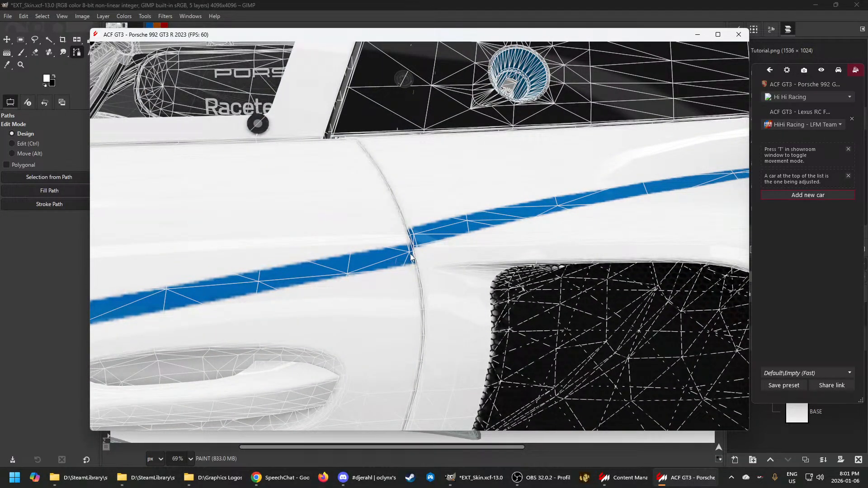
scroll(410, 248, "up", 2)
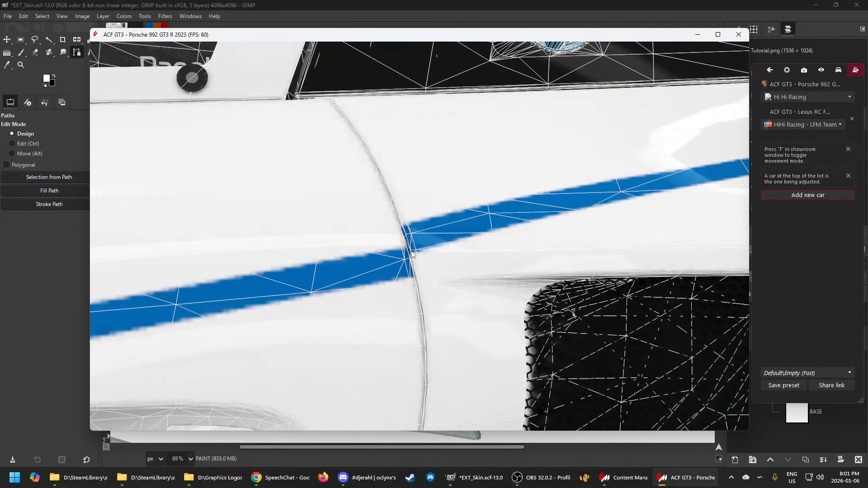
left_click_drag(405, 247, 413, 251)
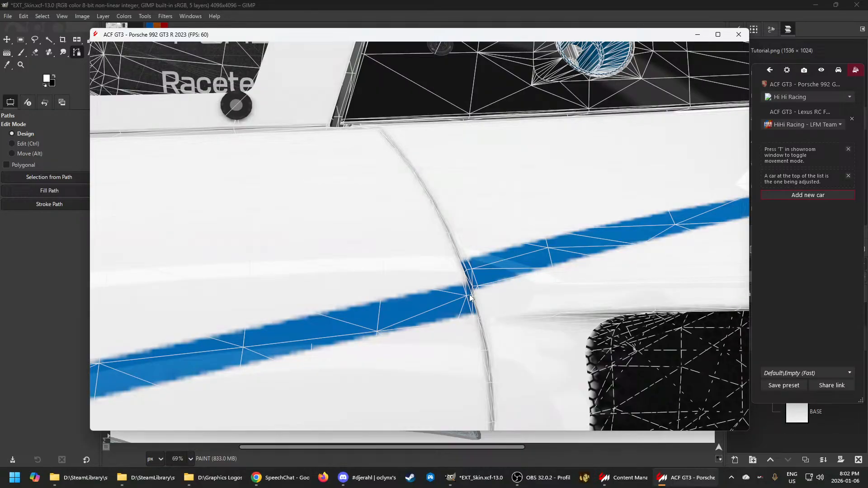
scroll(467, 295, "down", 10)
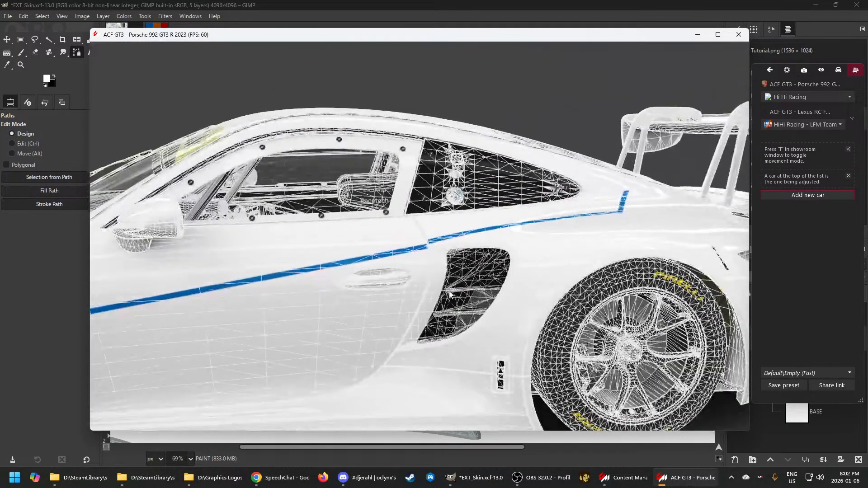
key("w")
scroll(421, 257, "up", 5)
scroll(421, 257, "up", 3)
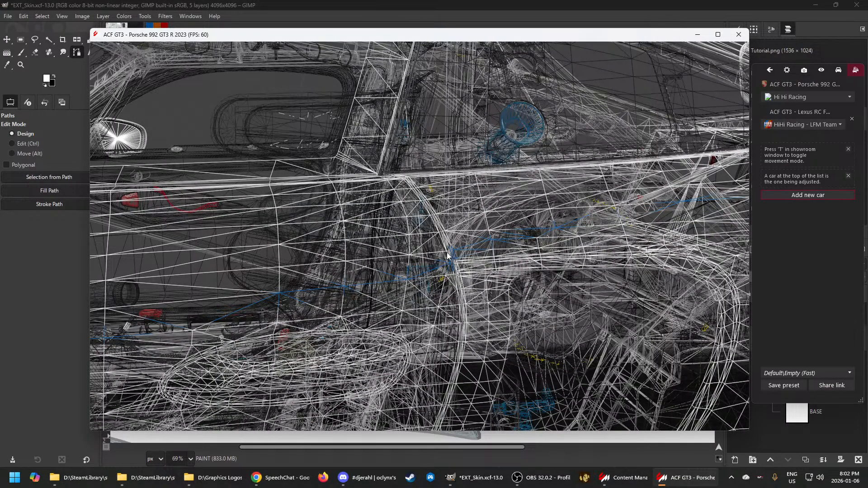
key("w")
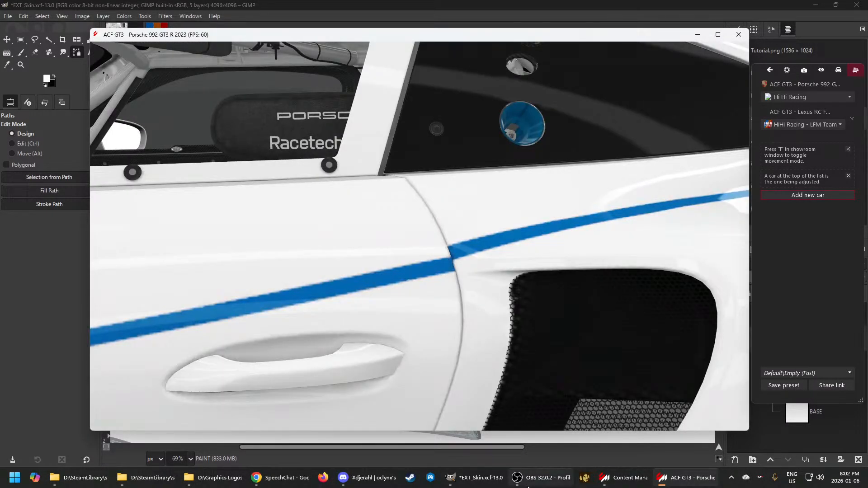
Switch back to GIMP, undo the test stroke and move the stripe path's anchors at the door's rear and front edges slightly upward
left_click(481, 478)
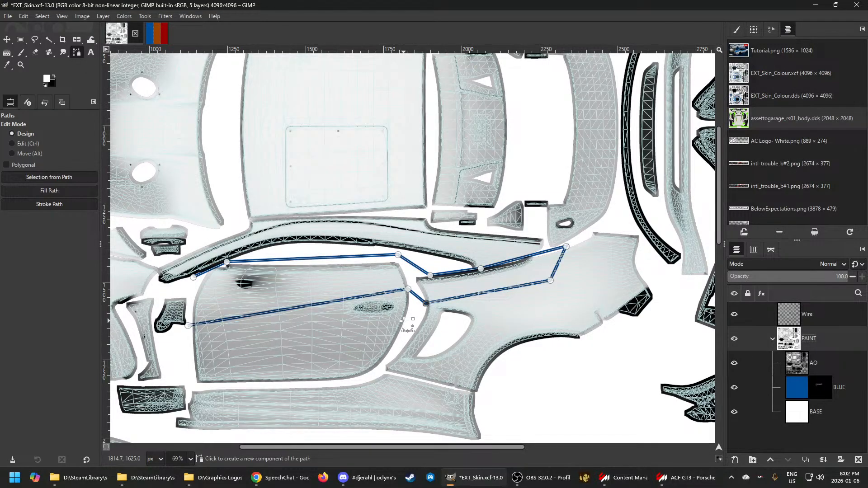
scroll(404, 320, "up", 10)
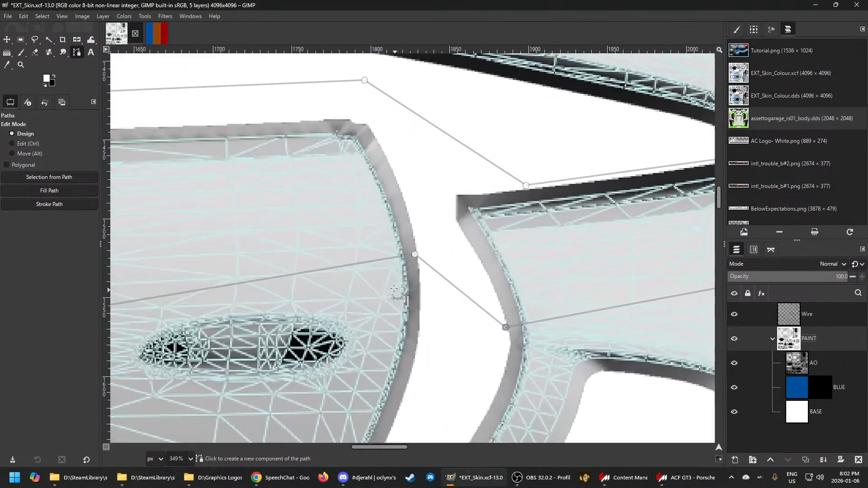
scroll(394, 289, "up", 2)
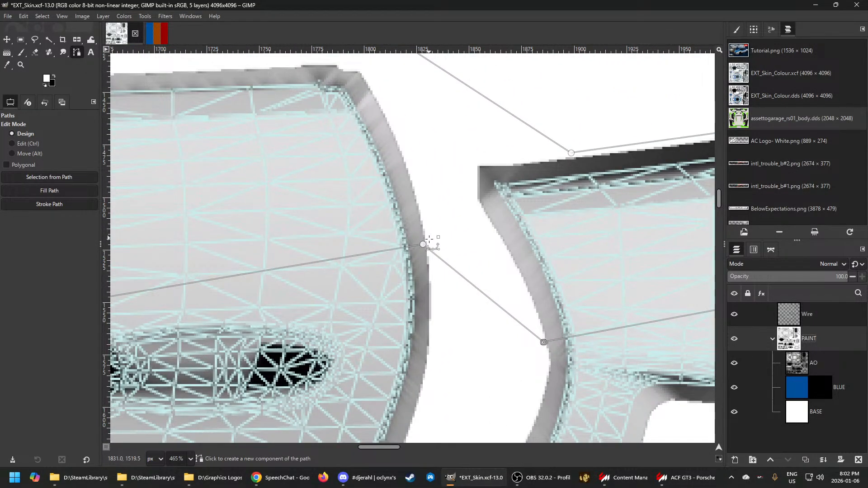
left_click_drag(423, 244, 419, 229)
scroll(446, 242, "down", 10)
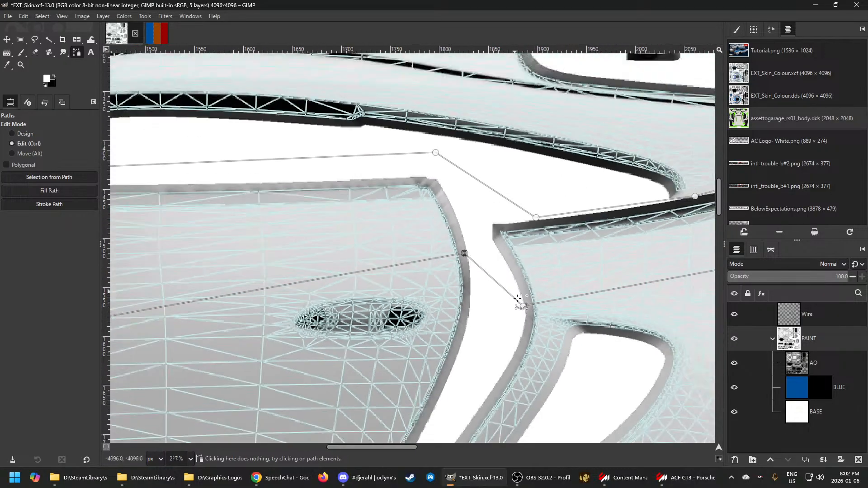
scroll(203, 335, "up", 3)
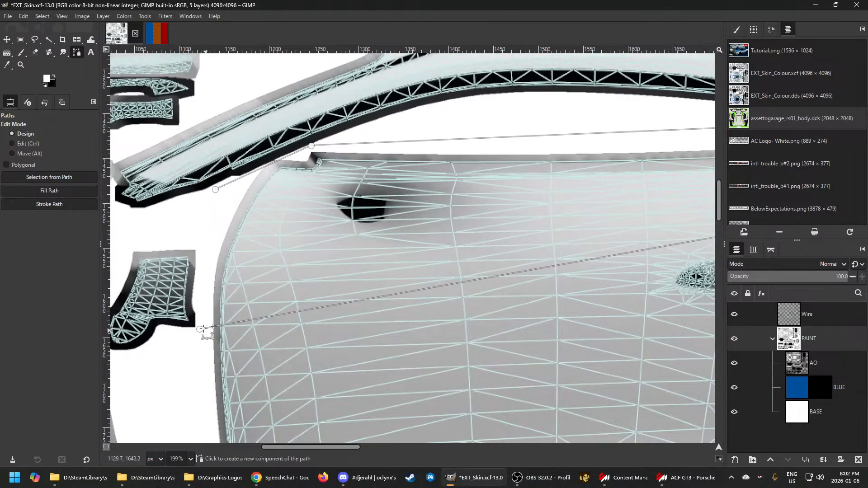
left_click_drag(205, 324, 211, 311)
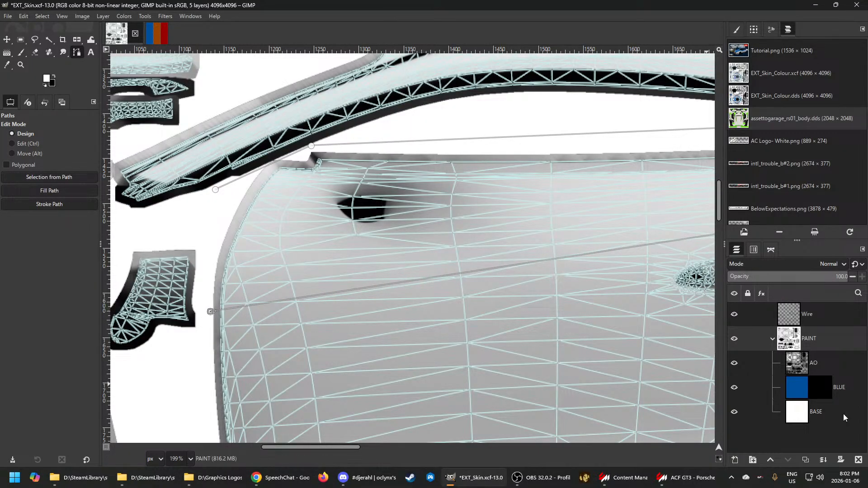
Stroke the adjusted path on the BLUE layer's mask with a 10 px white line, and export the skin to EXT_Skin.dds again
left_click(820, 388)
left_click(83, 204)
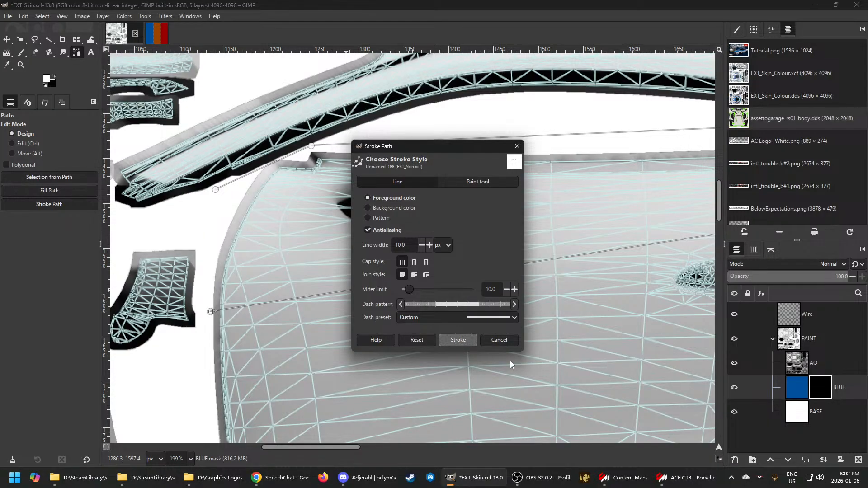
key("Return")
left_click(789, 345)
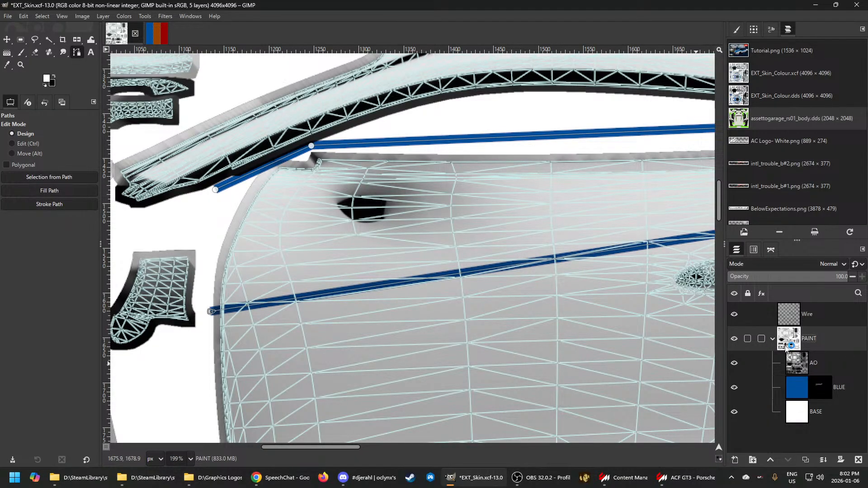
key("ctrl+e")
Switch to the Porsche showroom preview and check the revised stripe's continuity across the door's rear seam
left_click(688, 478)
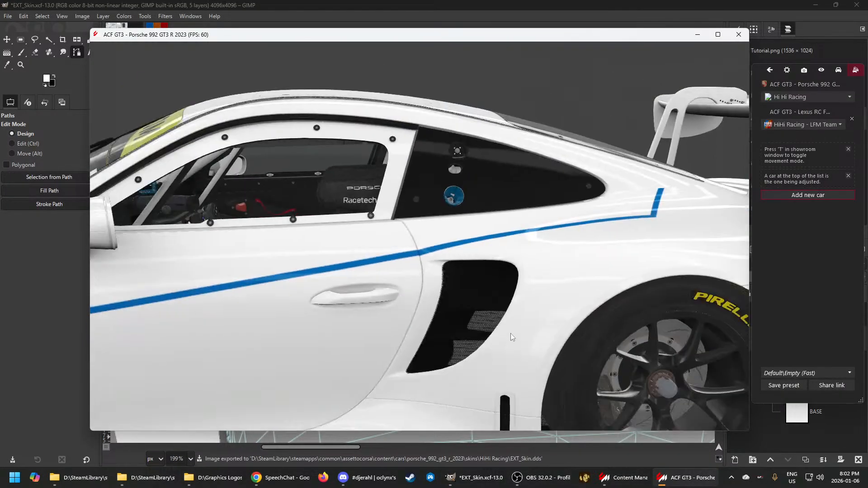
scroll(426, 277, "up", 5)
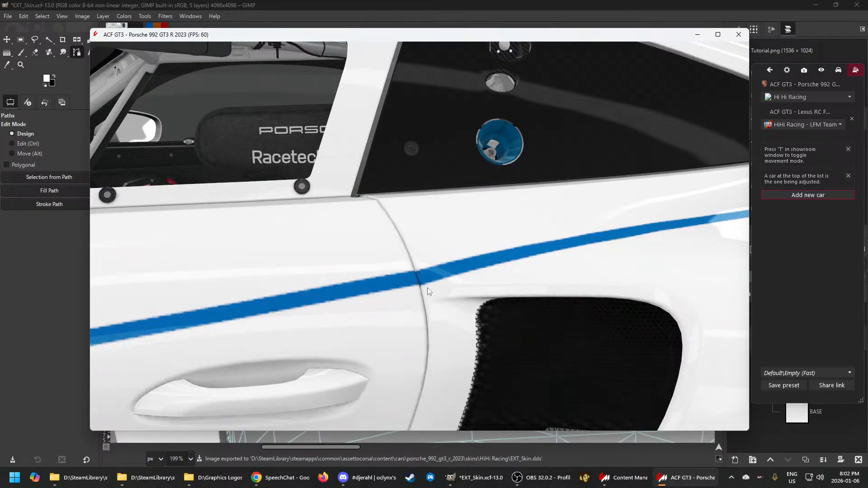
scroll(428, 288, "down", 5)
left_click_drag(432, 300, 482, 296)
scroll(524, 260, "up", 5)
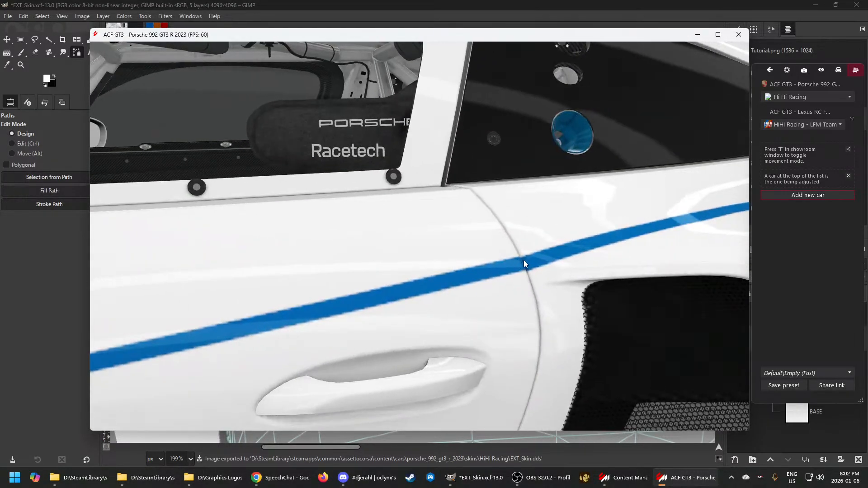
scroll(533, 277, "down", 5)
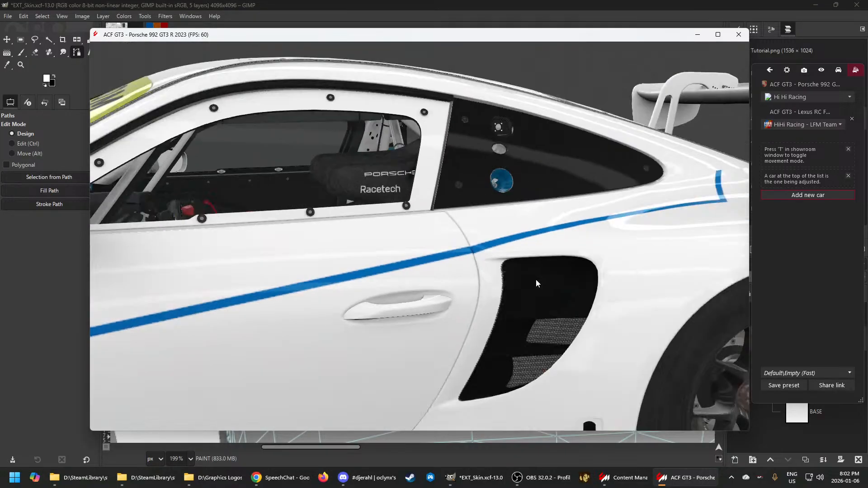
Examine the stripe's run from the door to the rear fender from front, raised and side views of the car
left_click_drag(536, 279, 588, 281)
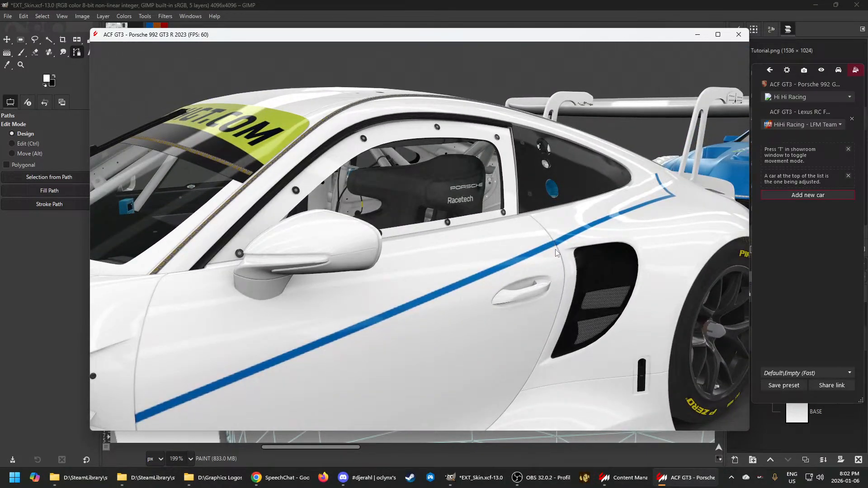
left_click_drag(557, 250, 581, 290)
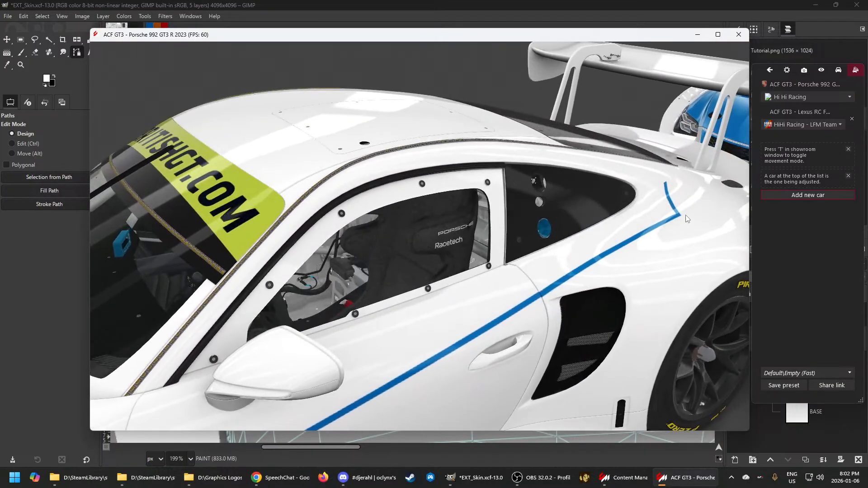
scroll(671, 234, "down", 6)
left_click_drag(610, 208, 457, 295)
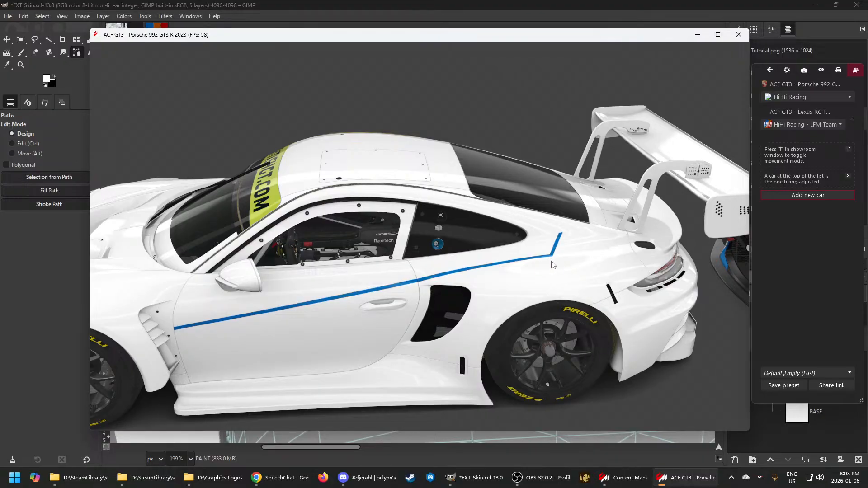
left_click_drag(553, 265, 645, 255)
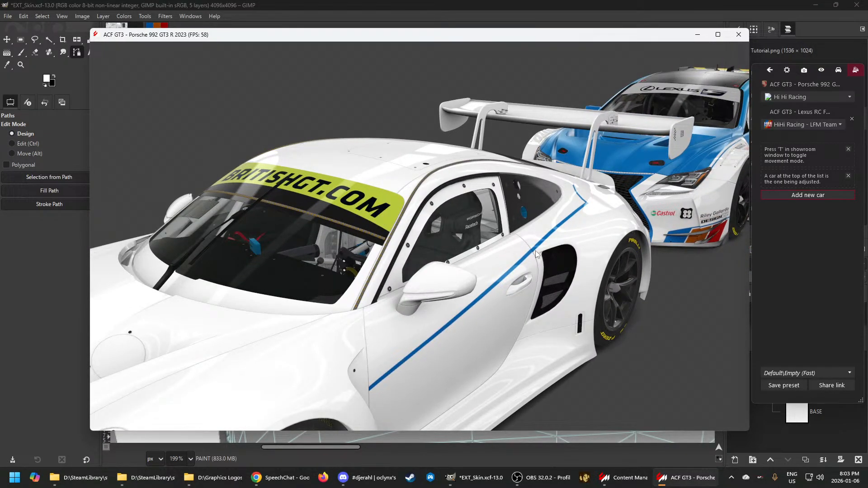
Switch back to GIMP, undo the last stroke and move the stripe path's anchor at the rear fender's front edge slightly upward
left_click_drag(537, 254, 545, 271)
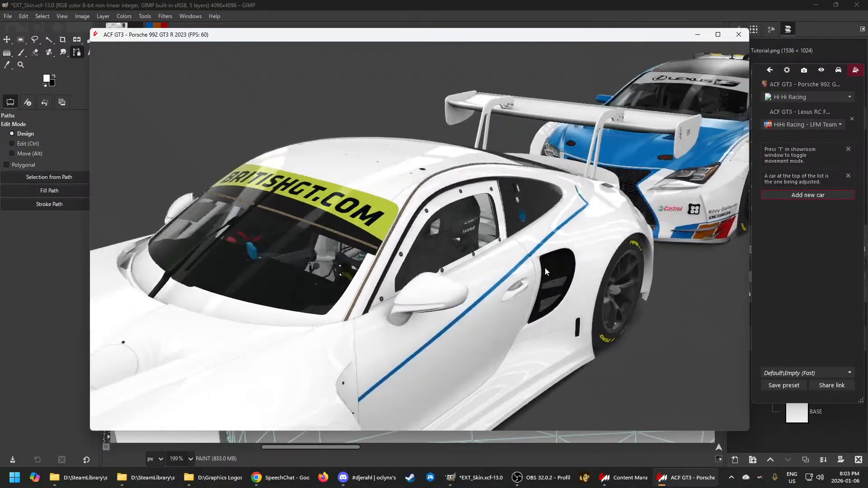
left_click(545, 480)
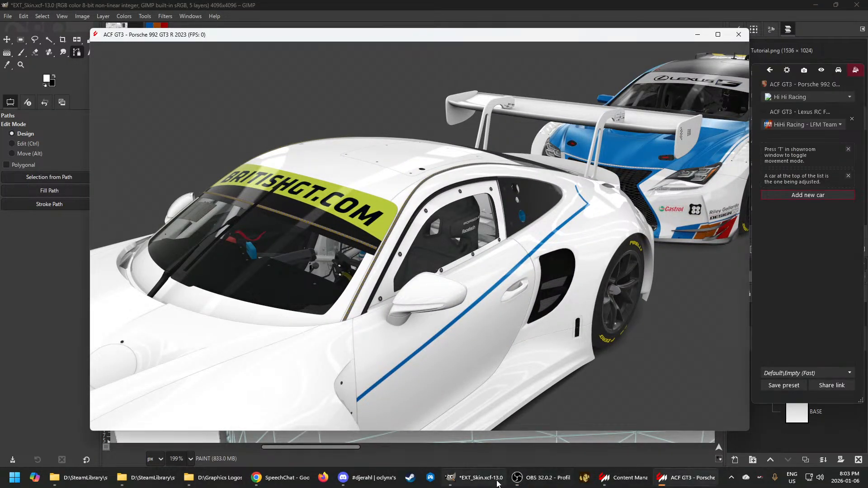
left_click(480, 478)
key("ctrl+z")
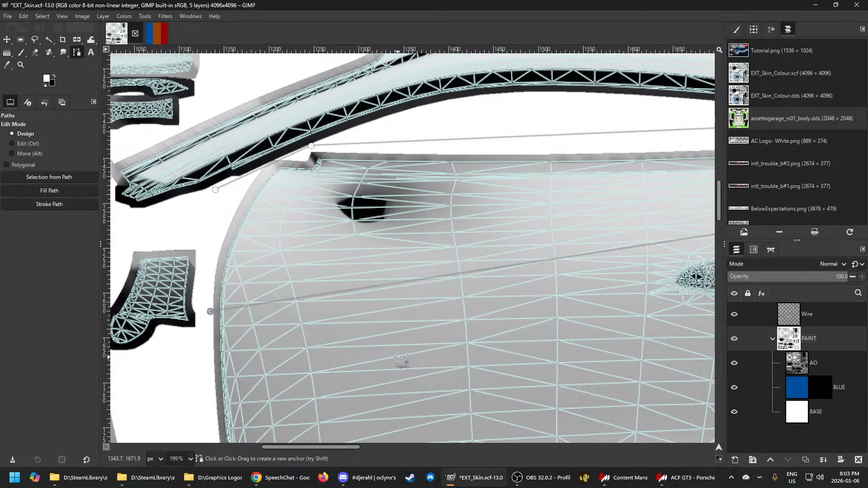
scroll(398, 358, "down", 5)
scroll(559, 319, "up", 5)
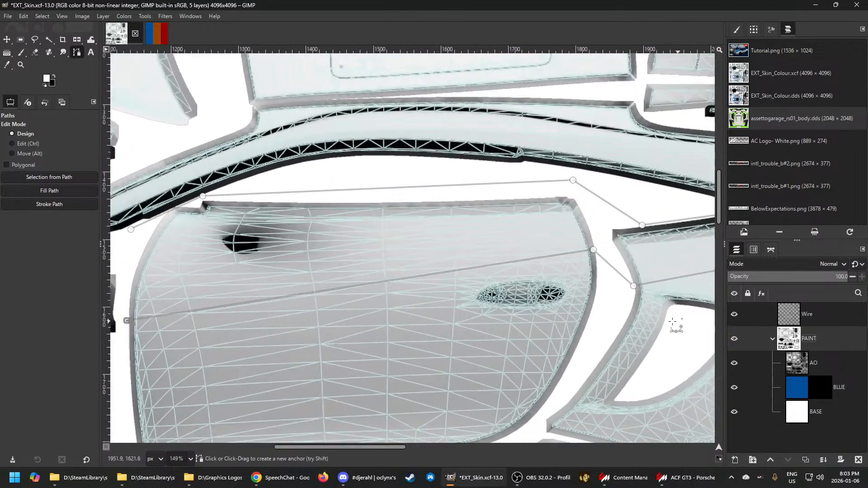
scroll(628, 281, "up", 2)
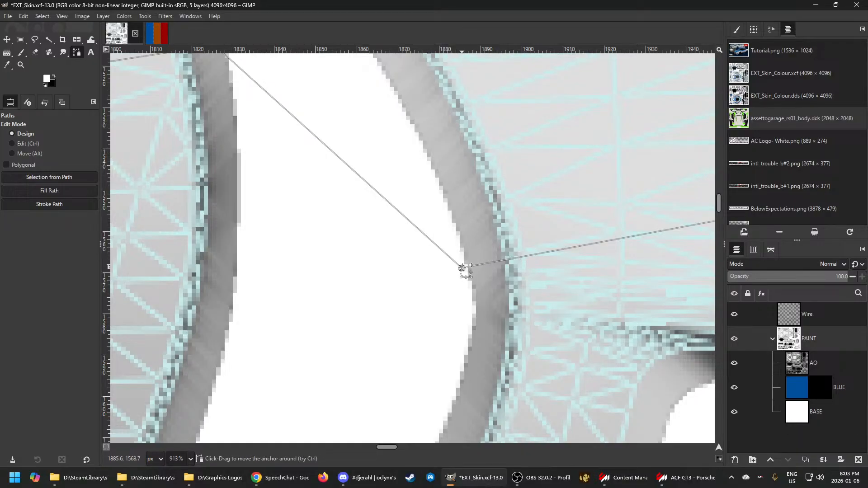
left_click_drag(462, 267, 459, 262)
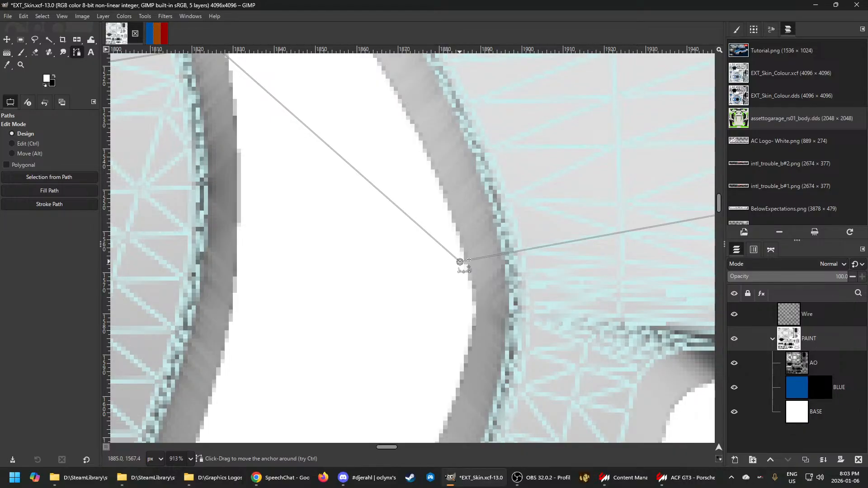
Stroke the path on the BLUE layer's mask with a 10 px foreground-color line and export the skin to EXT_Skin.dds
left_click(816, 385)
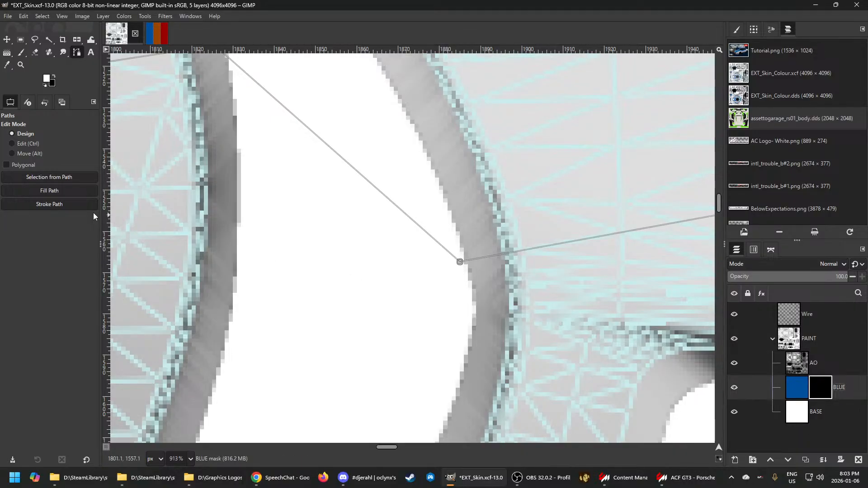
left_click(60, 205)
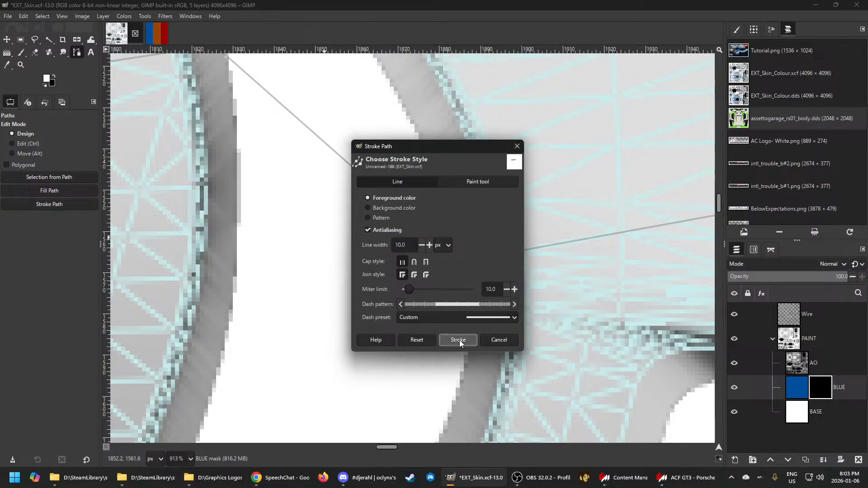
key("Return")
left_click(767, 344)
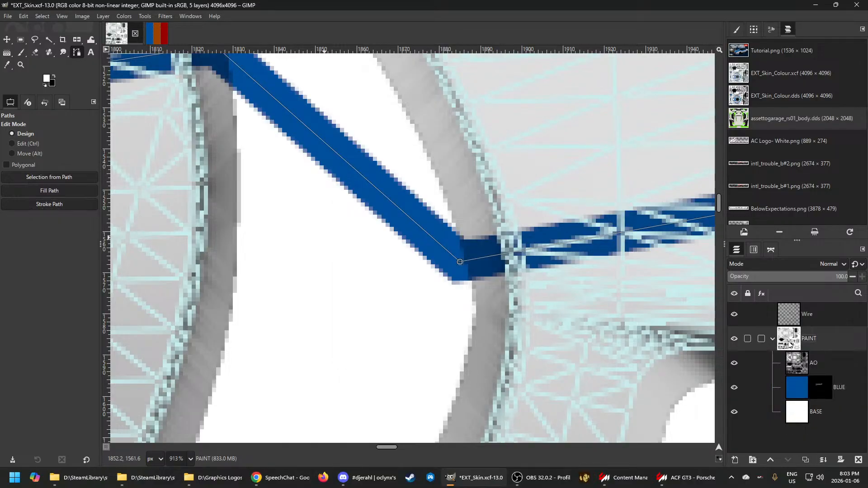
key("ctrl+e")
Switch to the Porsche showroom preview and examine the stripe across the door seam and rear fender from close-up, side and raised views
left_click(661, 483)
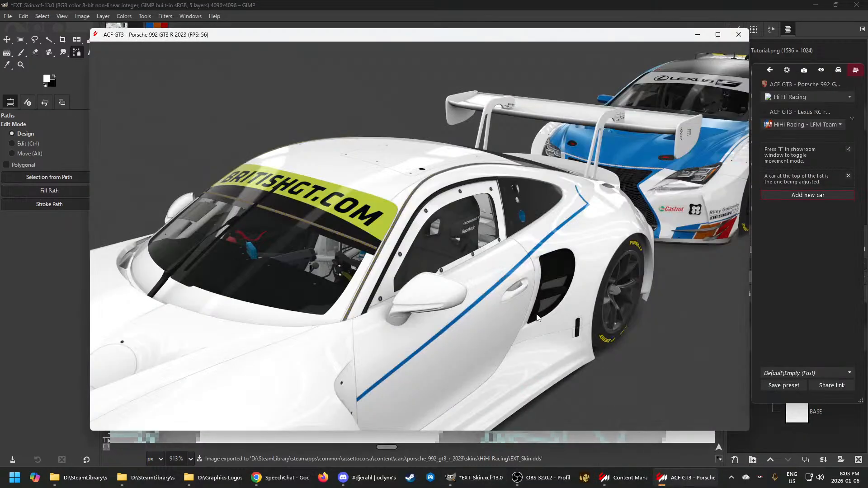
scroll(500, 291, "up", 5)
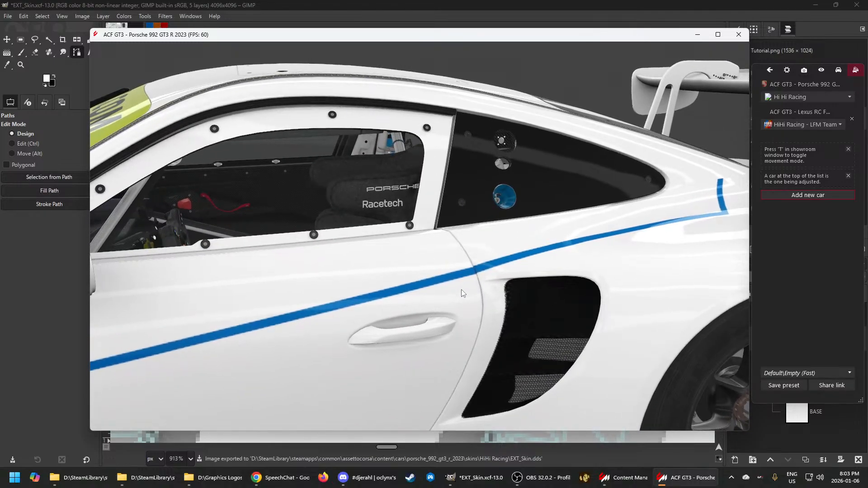
scroll(475, 289, "down", 3)
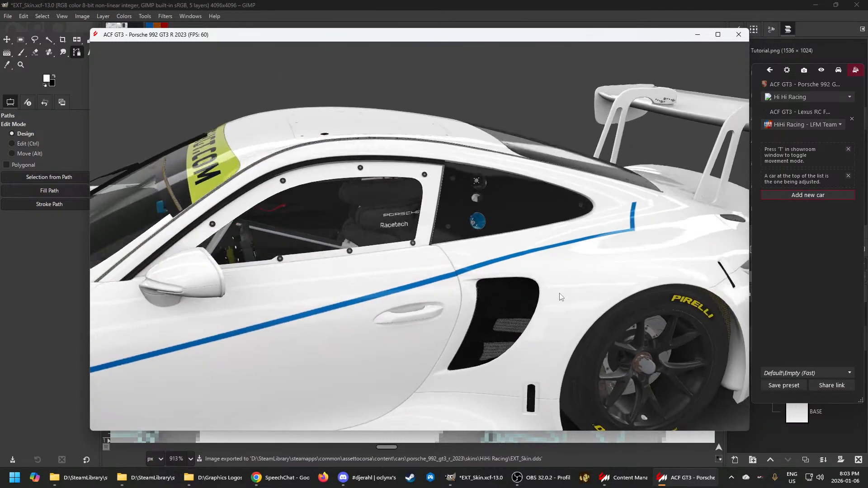
left_click_drag(561, 293, 411, 251)
left_click_drag(509, 239, 246, 297)
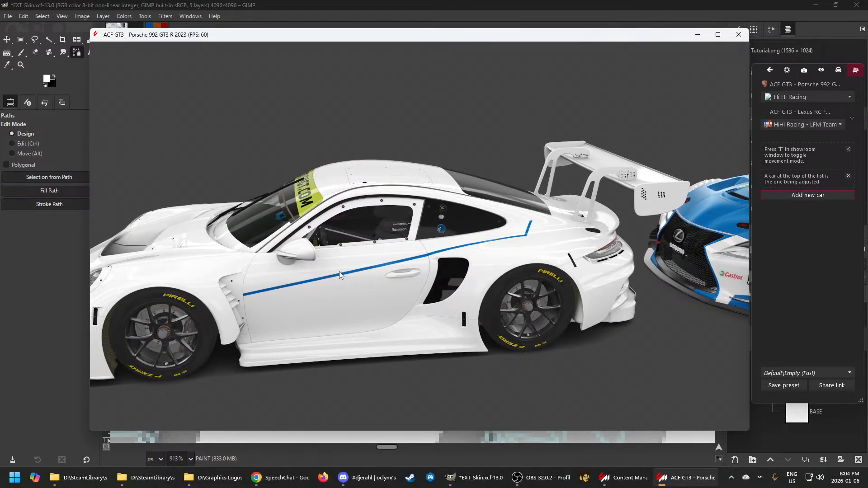
left_click_drag(418, 273, 525, 251)
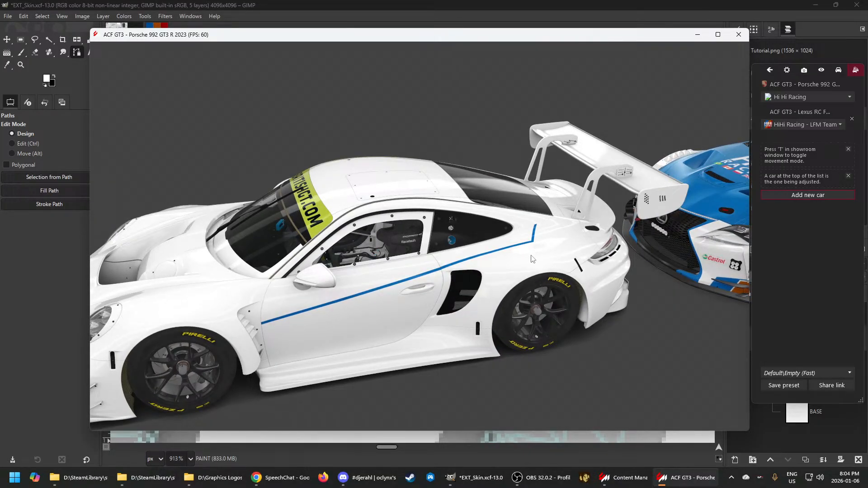
left_click_drag(544, 273, 493, 316)
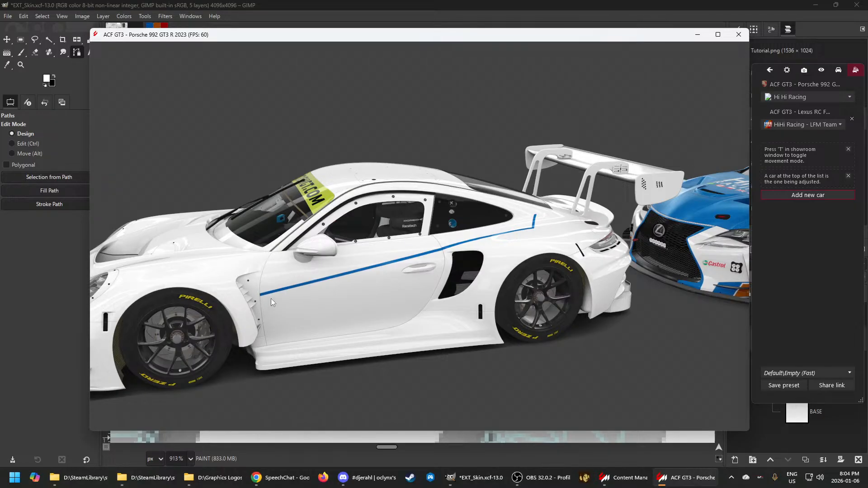
left_click_drag(551, 255, 534, 237)
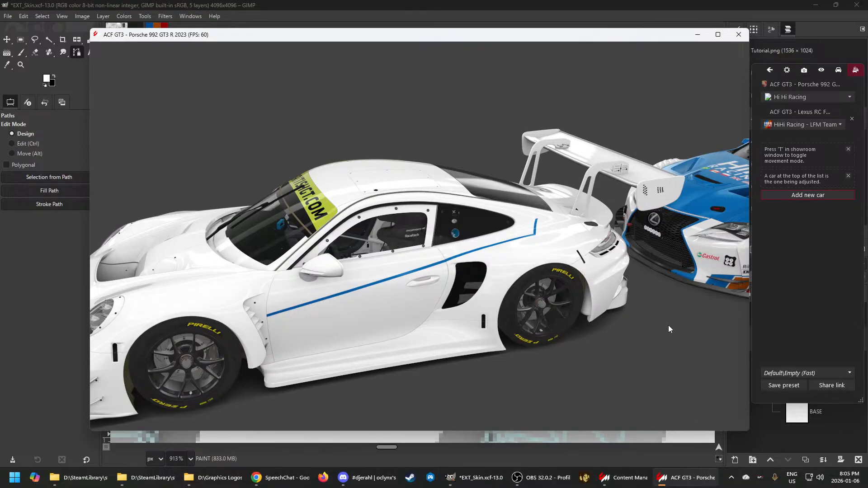
left_click_drag(628, 330, 516, 278)
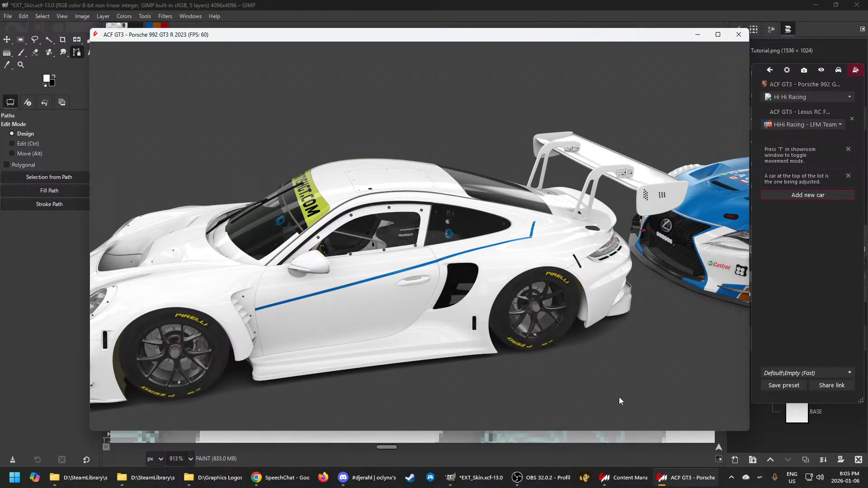
Return to GIMP, undo the stroke and move the path's corner anchor on the rear fender slightly downward
mouse_move(477, 484)
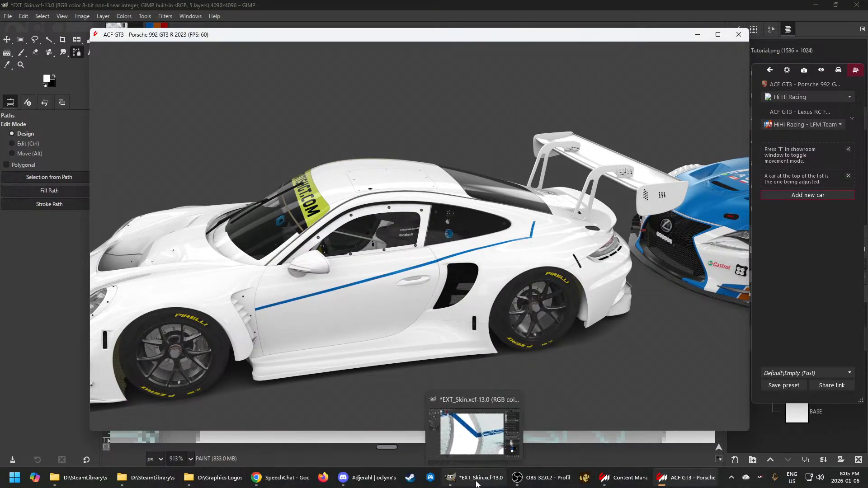
left_click(478, 484)
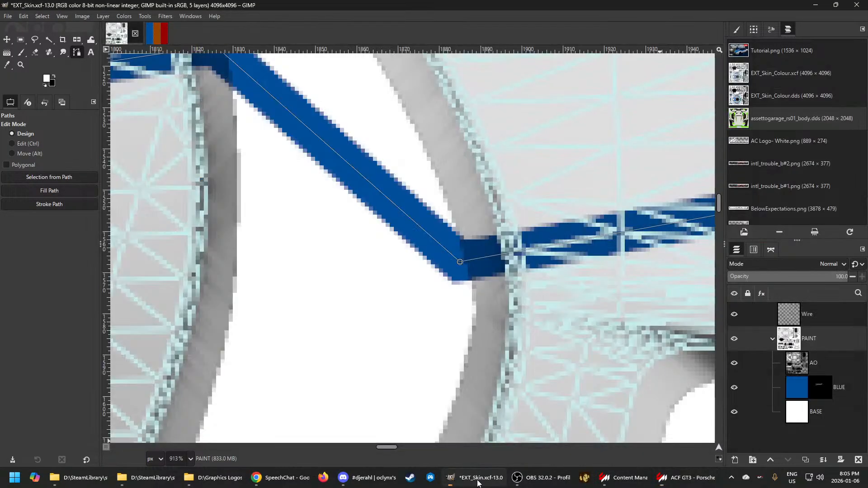
scroll(478, 220, "down", 5)
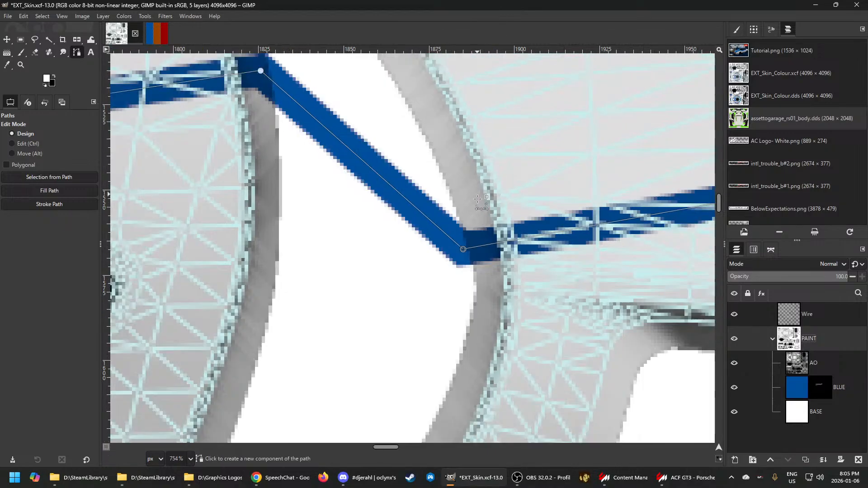
scroll(479, 225, "down", 5)
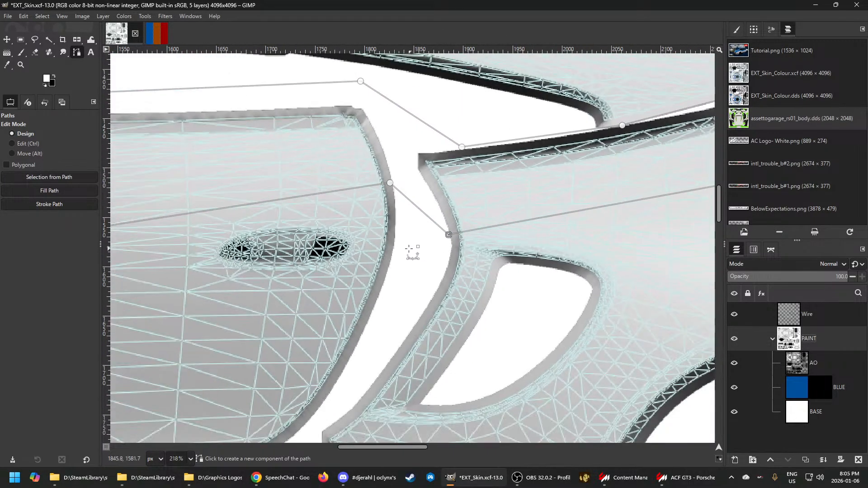
scroll(588, 216, "up", 5)
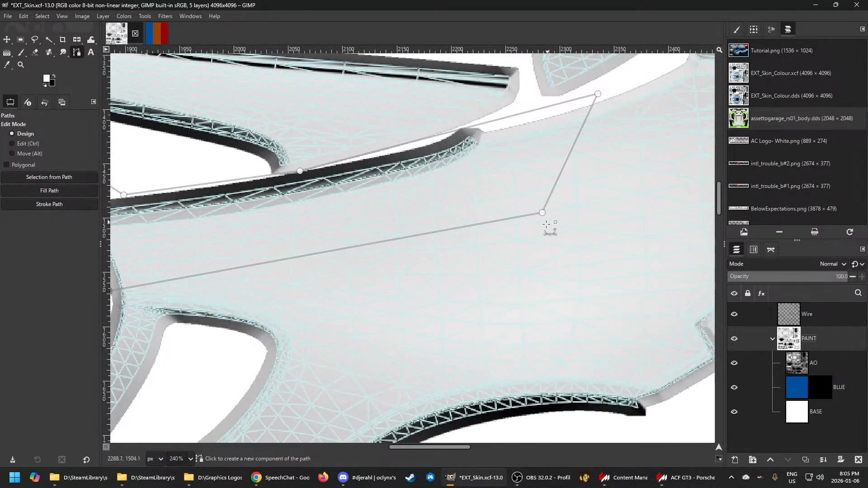
scroll(537, 236, "down", 2)
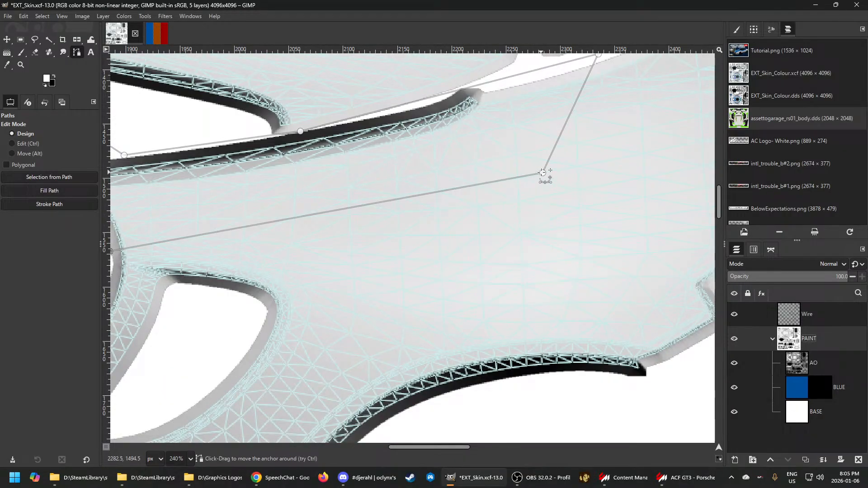
left_click_drag(543, 173, 544, 179)
Stroke the lowered path on the BLUE layer's mask as a 10 px line and re-export EXT_Skin.dds
left_click(819, 382)
scroll(321, 268, "down", 5)
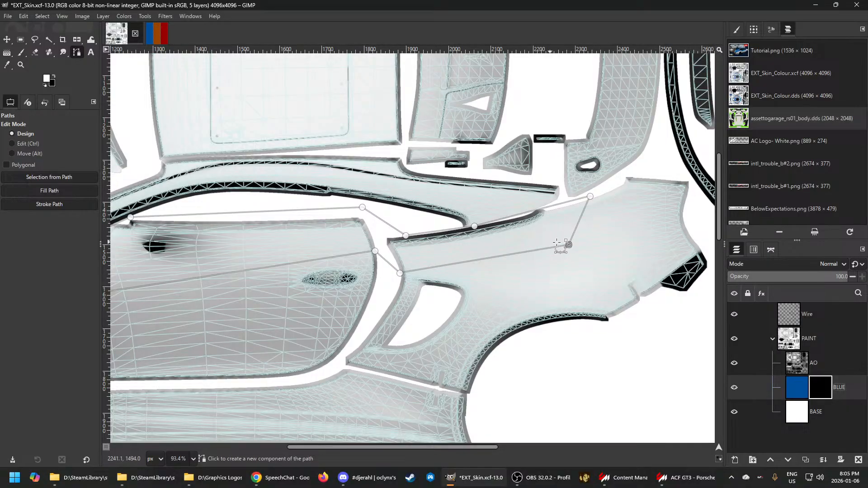
left_click(49, 204)
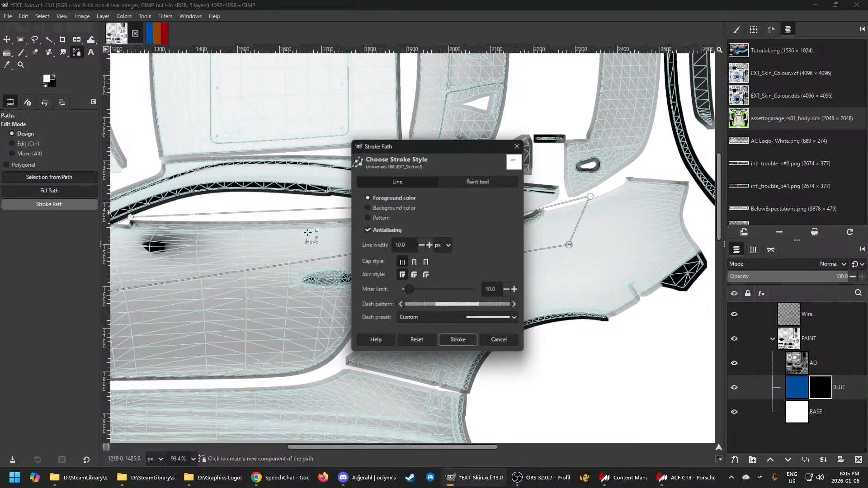
left_click(456, 340)
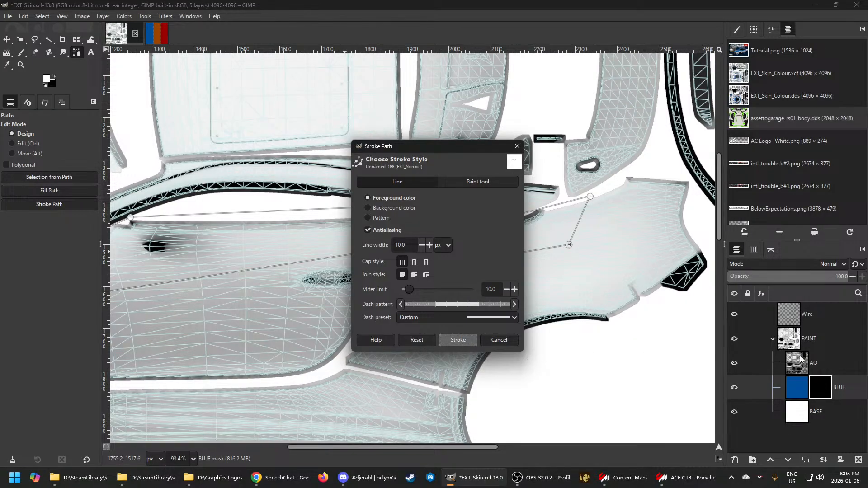
key("ctrl+e")
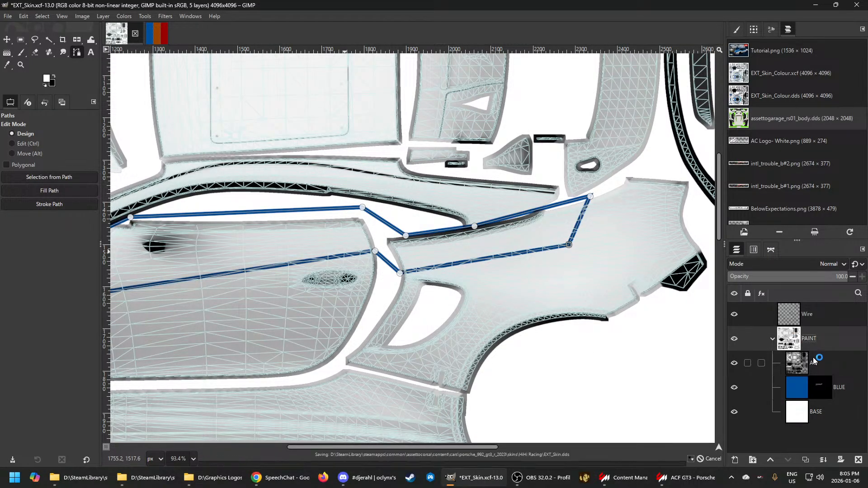
Switch to the showroom preview and check how the stripe runs from the door onto the rear fender in side view
left_click(673, 482)
left_click_drag(527, 314, 399, 288)
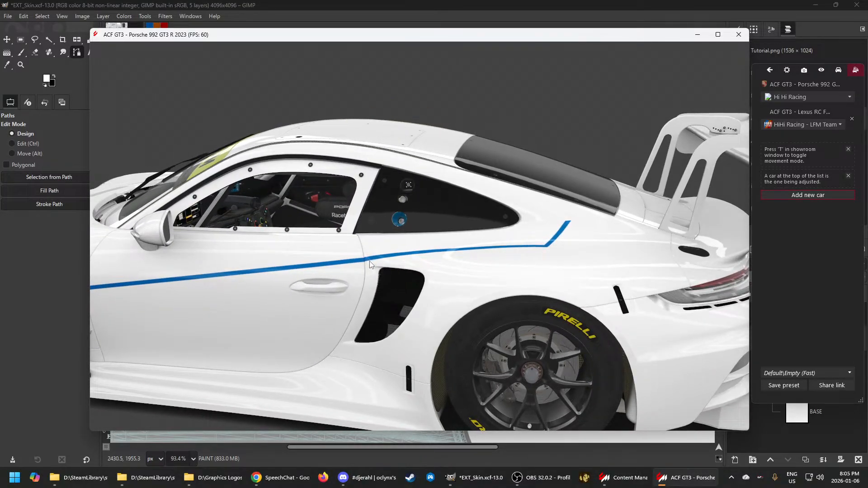
left_click_drag(505, 265, 436, 280)
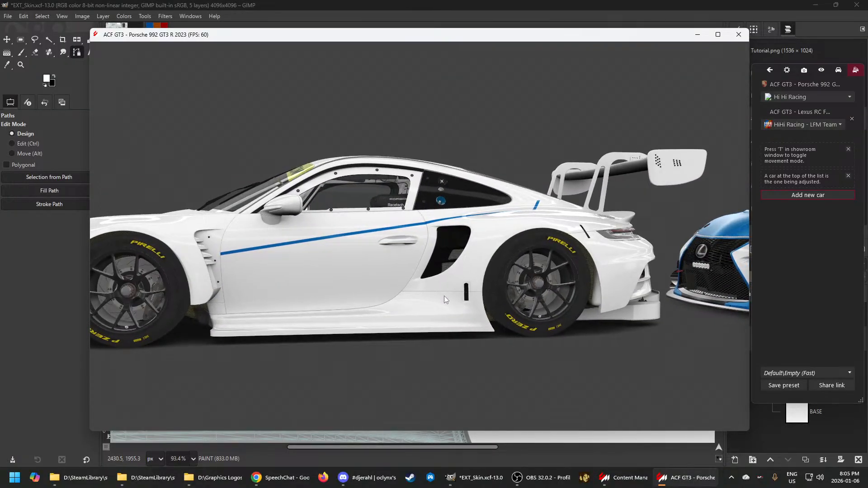
left_click(543, 478)
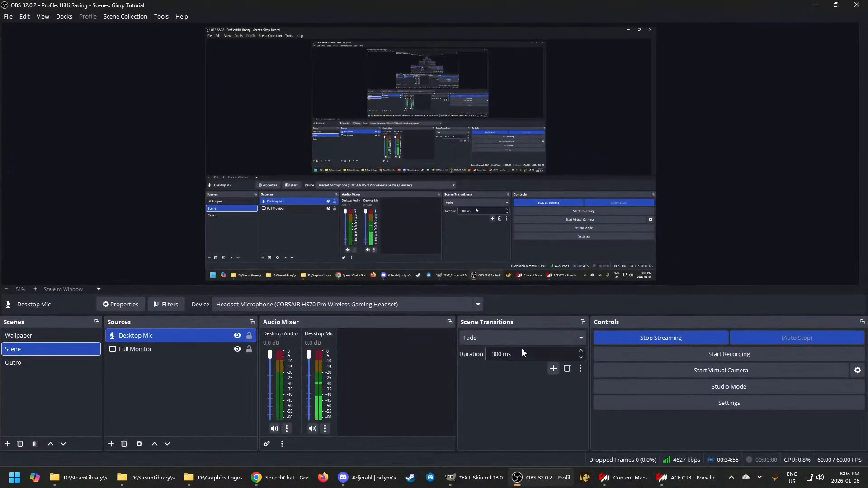
left_click(559, 483)
left_click(558, 482)
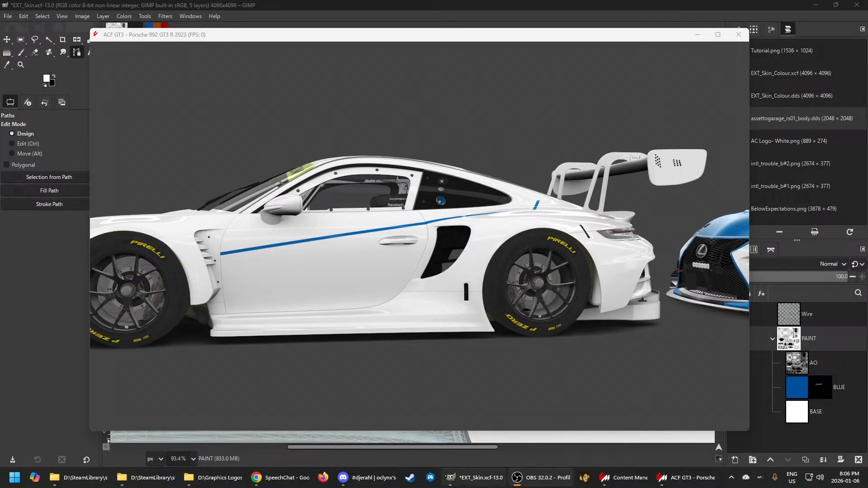
Switch back to GIMP, undo the stroke and move the path's anchor at the door's rear edge slightly downward
left_click(476, 480)
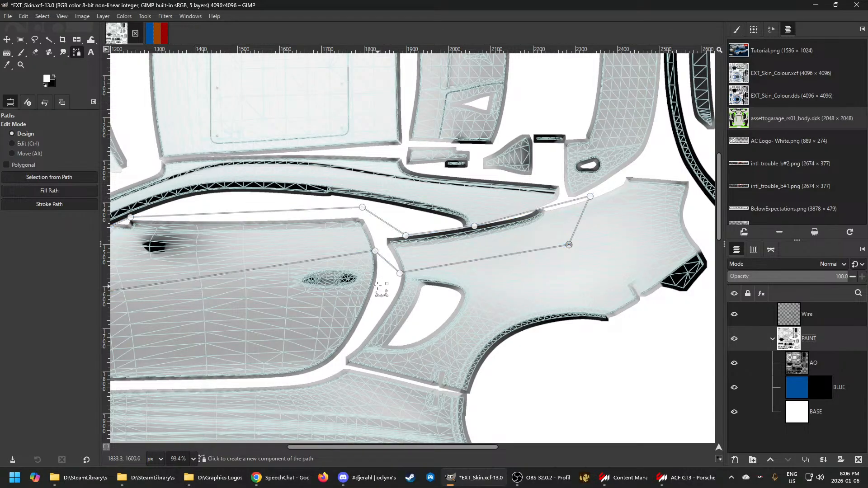
scroll(382, 307, "up", 4)
scroll(368, 231, "up", 1)
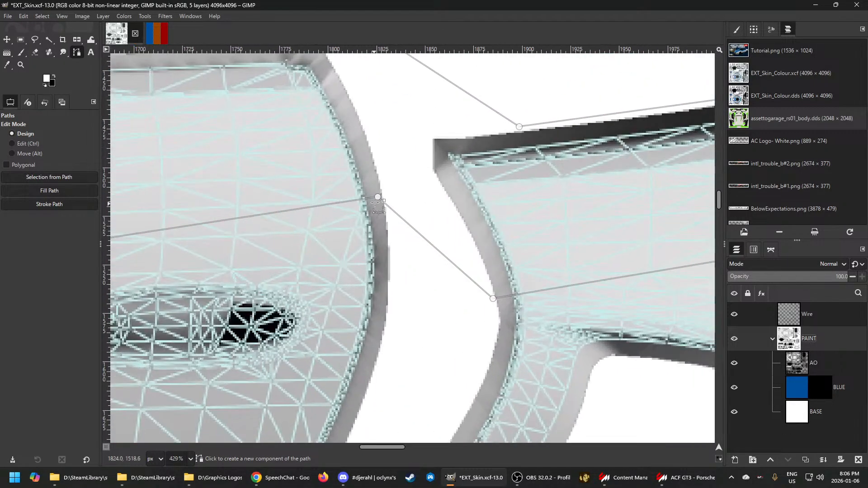
left_click_drag(379, 198, 378, 199)
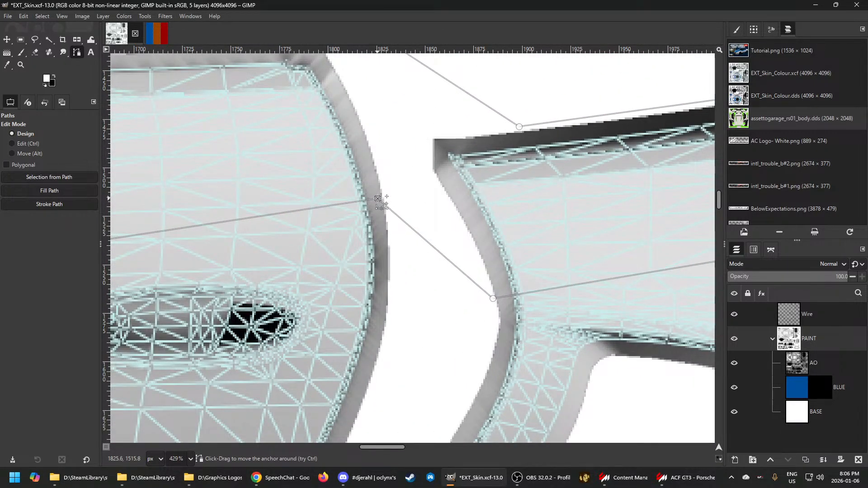
scroll(379, 199, "down", 5)
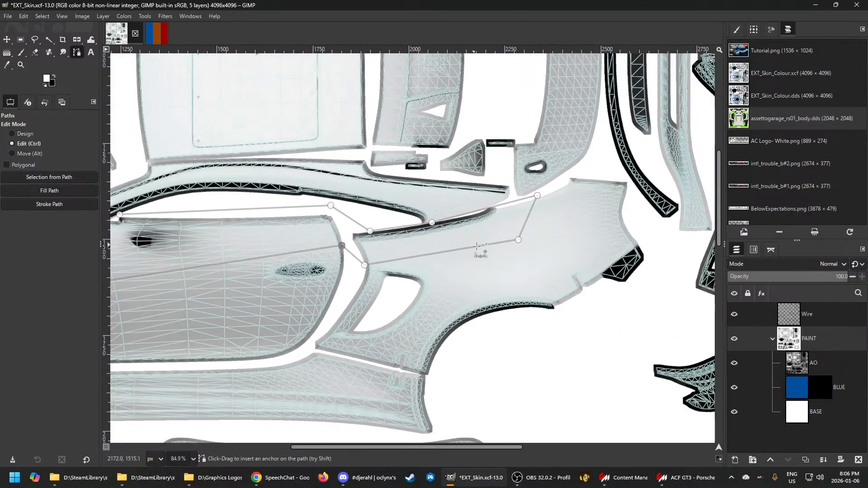
Check the stripe in the showroom preview, then return to GIMP and move the path's corner anchor on the rear fender slightly downward
left_click(677, 482)
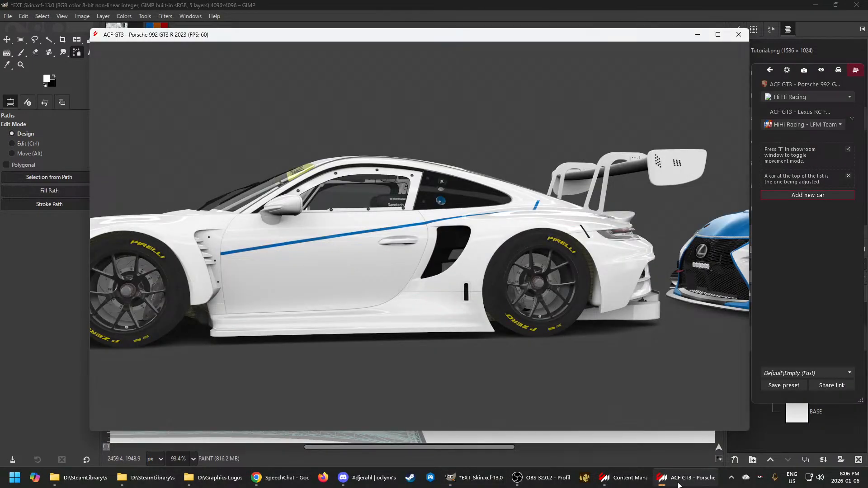
left_click(477, 477)
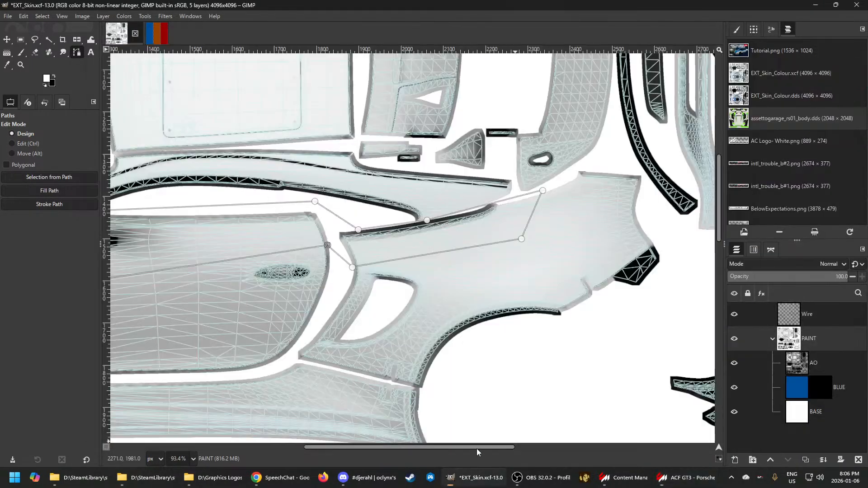
scroll(511, 236, "up", 6)
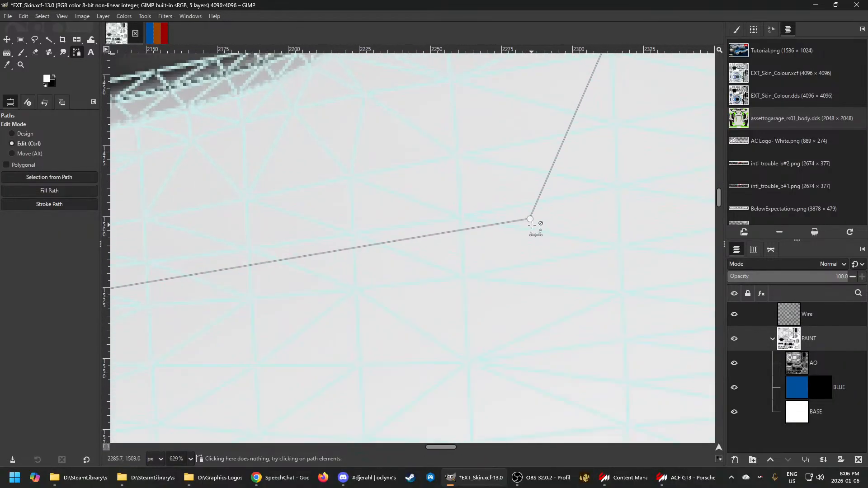
scroll(532, 225, "up", 2)
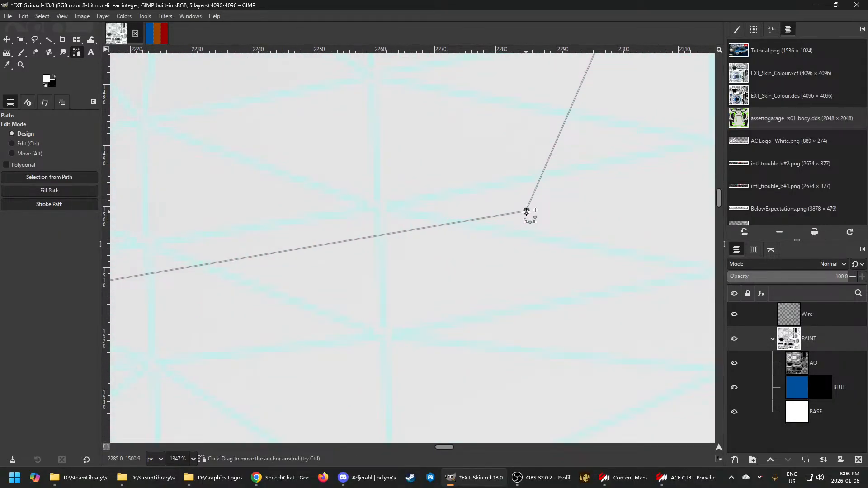
left_click_drag(526, 211, 527, 213)
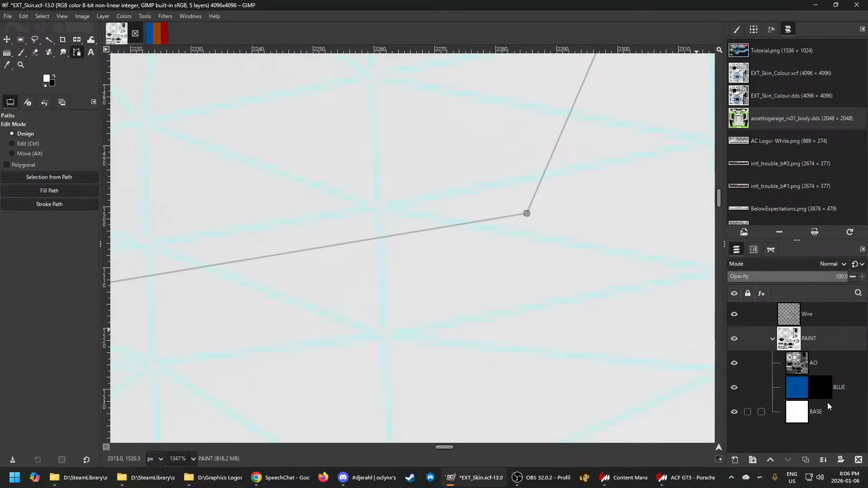
Stroke the adjusted path on the BLUE layer's mask as a 10 px foreground-color line and re-export EXT_Skin.dds from the PAINT group
left_click(821, 388)
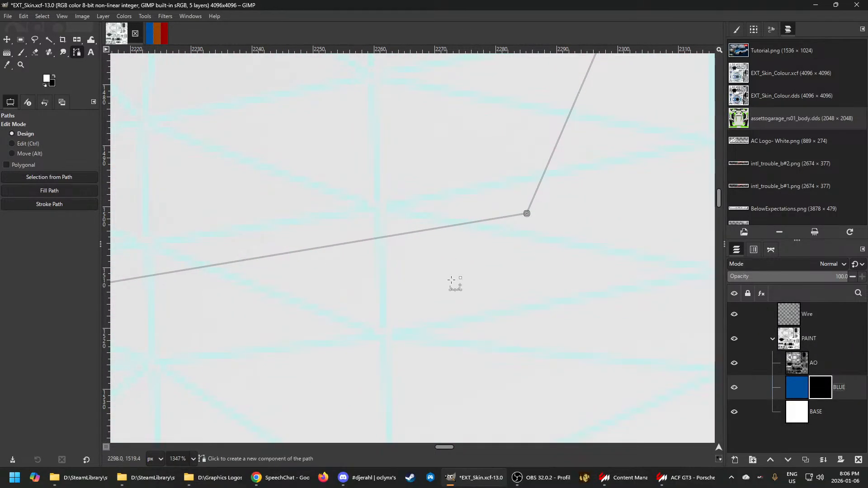
left_click(38, 204)
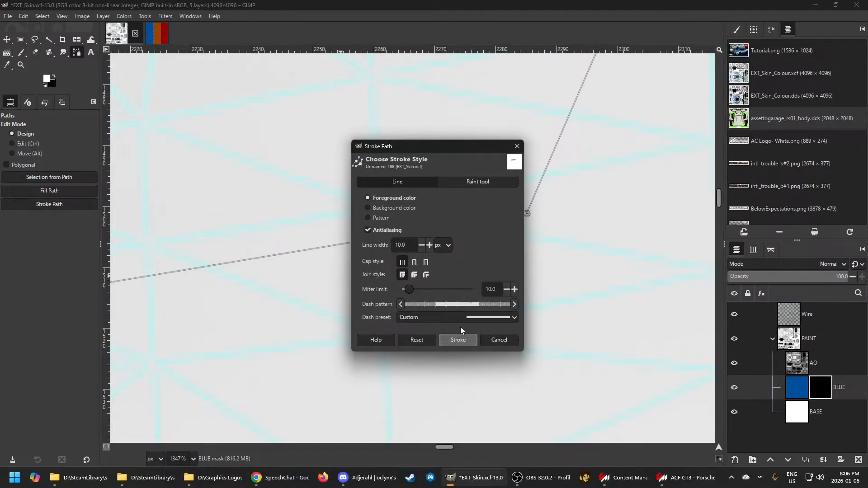
left_click(459, 340)
left_click(791, 344)
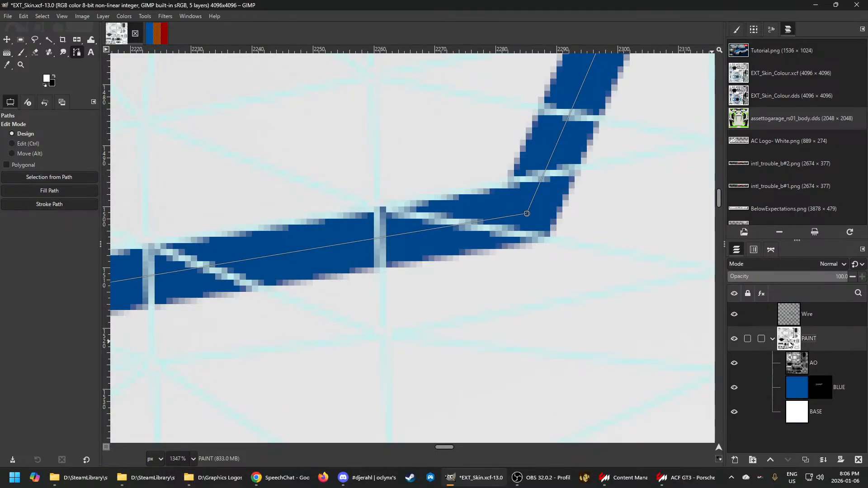
key("ctrl+e")
Switch to the showroom preview and examine the stripe's transition between door and rear fender up close
left_click(681, 480)
left_click_drag(487, 307, 510, 314)
scroll(536, 324, "up", 5)
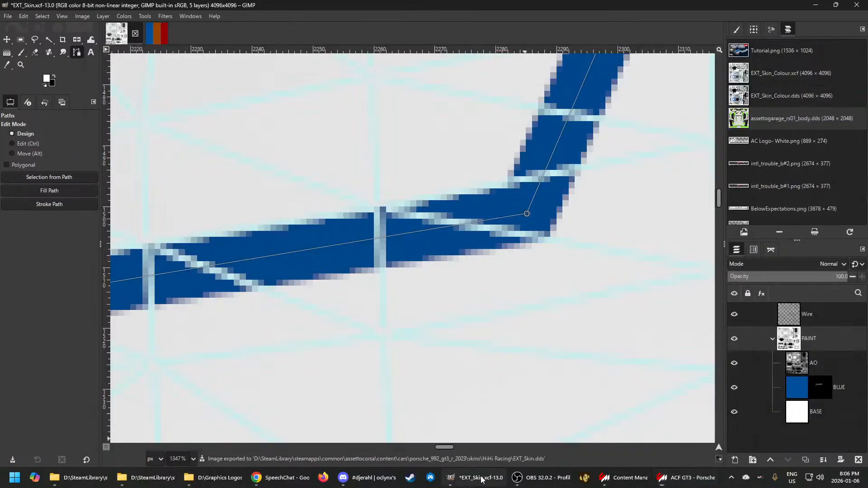
Switch back to GIMP, undo the stroke and move the path's anchor at the door's rear edge slightly upward
left_click(482, 478)
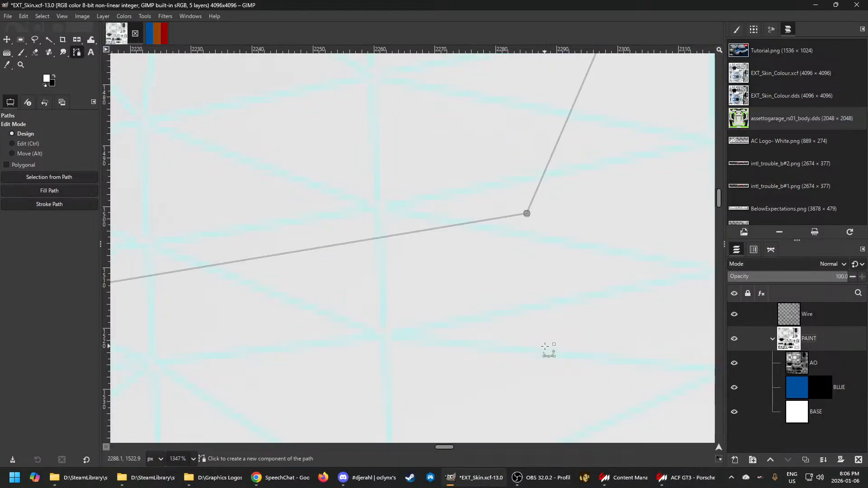
scroll(549, 349, "down", 1)
left_click(675, 482)
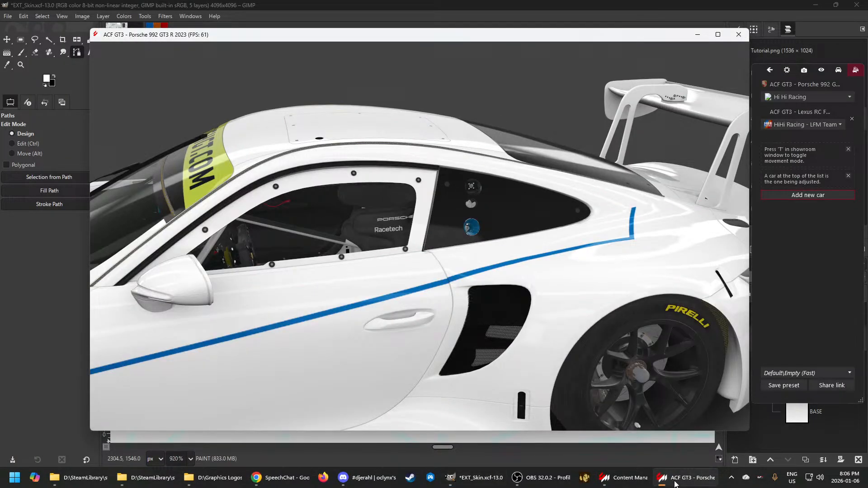
left_click(675, 483)
scroll(572, 398, "down", 4)
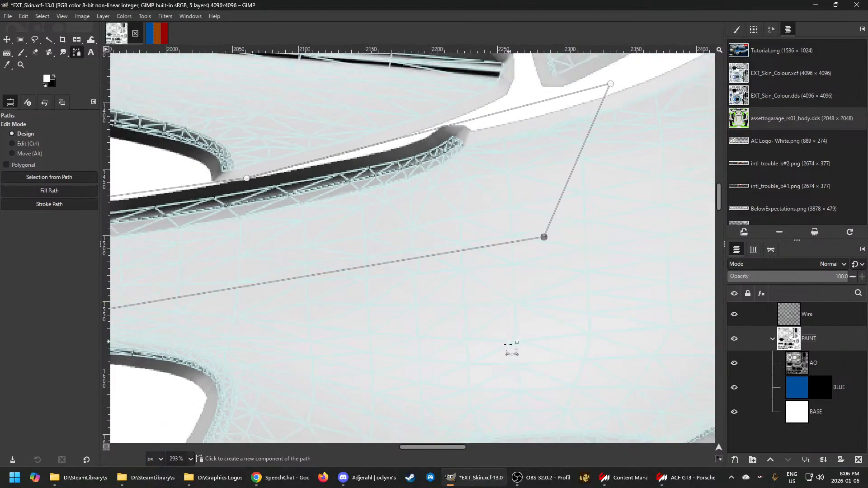
scroll(508, 345, "down", 5)
scroll(545, 339, "down", 2)
scroll(494, 251, "down", 3)
scroll(181, 220, "up", 6)
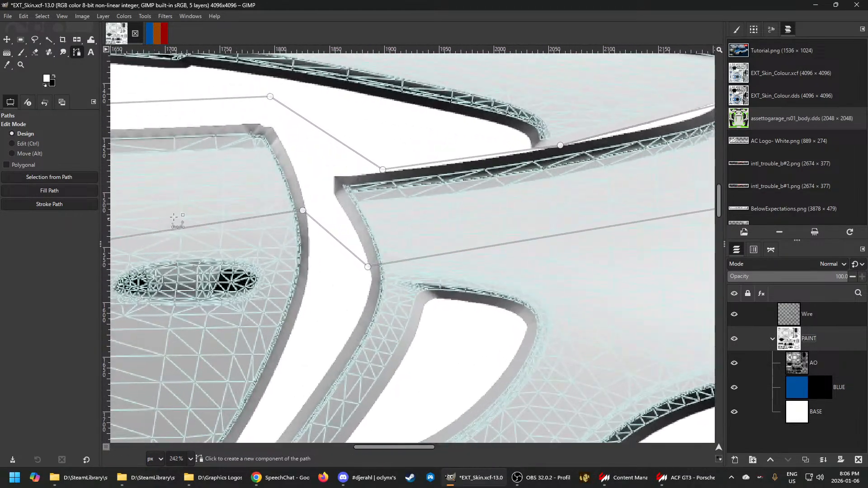
scroll(272, 223, "up", 6)
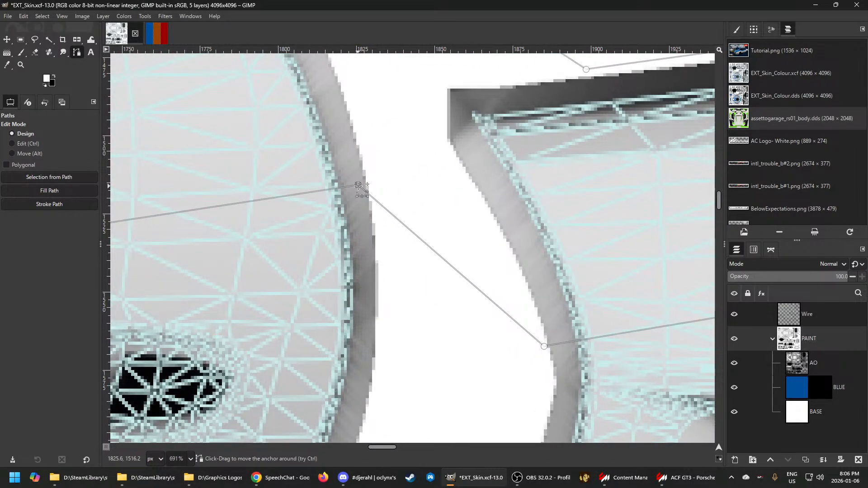
left_click_drag(358, 185, 355, 182)
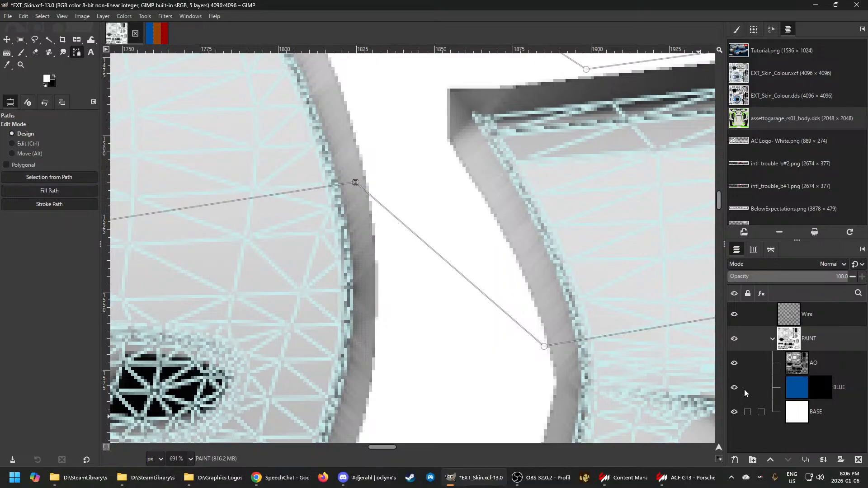
left_click(809, 385)
left_click(49, 204)
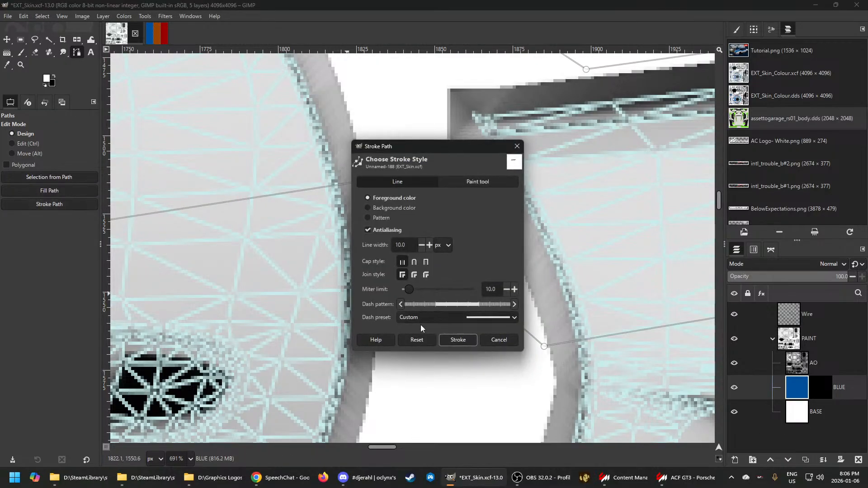
left_click(453, 342)
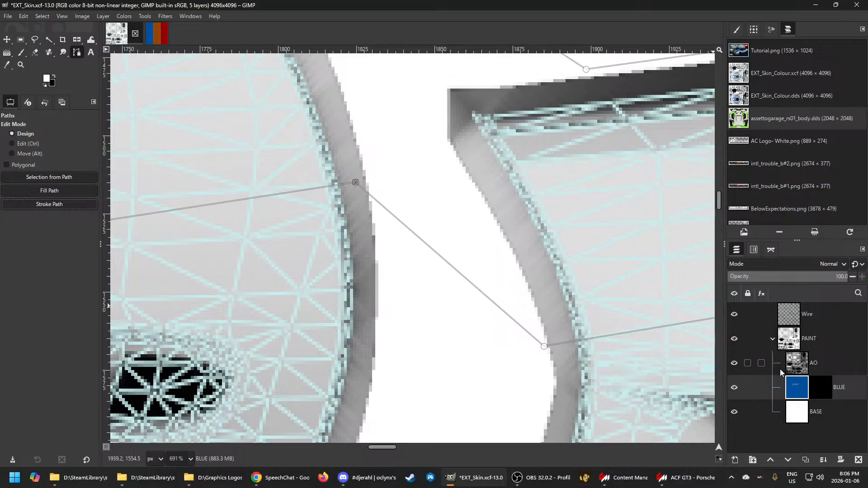
left_click(797, 389)
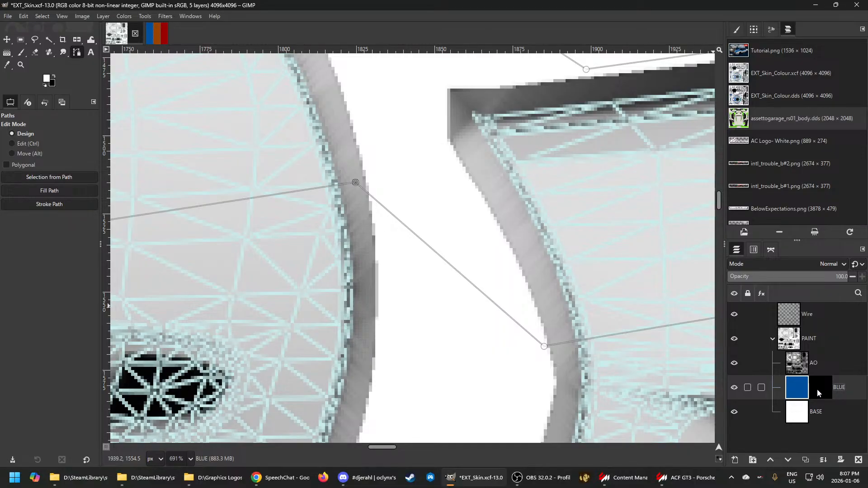
Stroke the path as a 10 px line on the BLUE layer's mask, not its image, and re-export EXT_Skin.dds
left_click(818, 389)
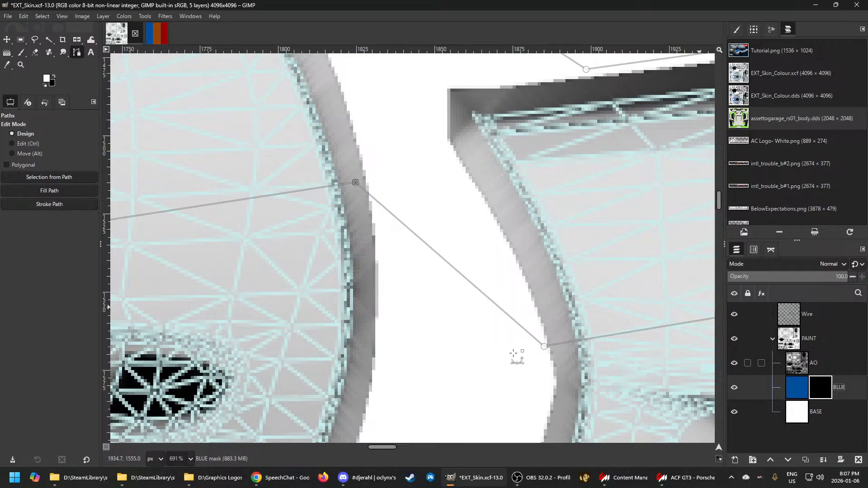
left_click(48, 204)
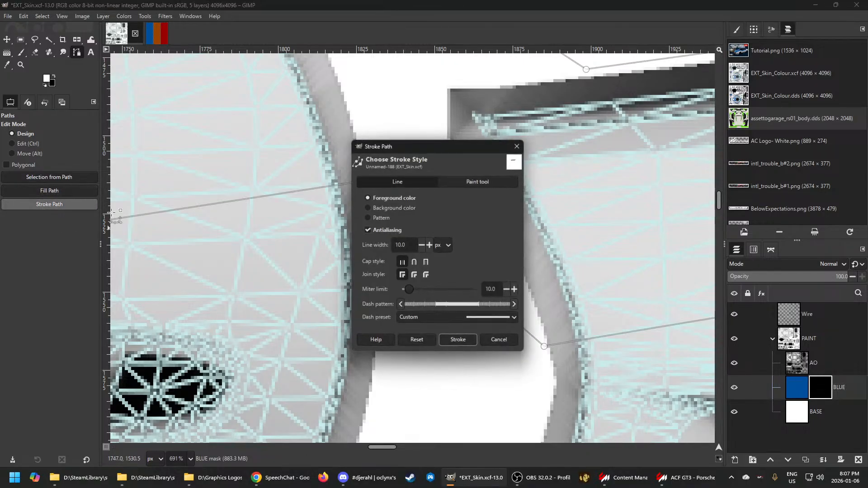
left_click(458, 339)
left_click(792, 345)
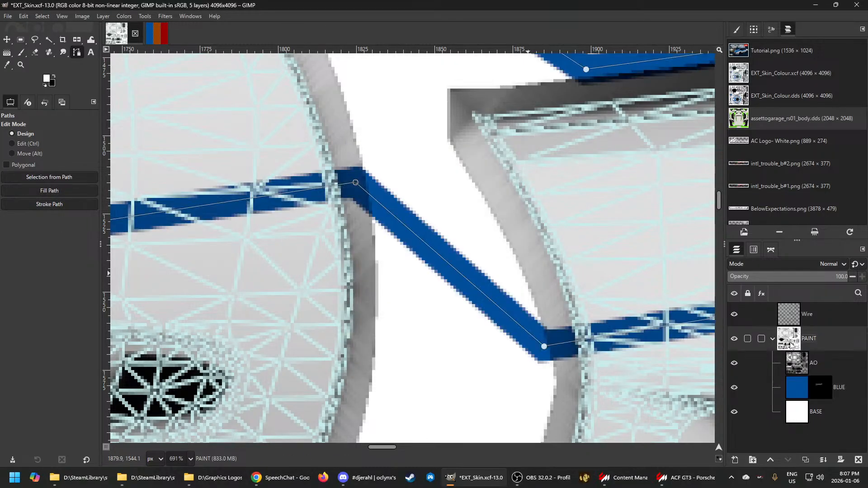
key("ctrl+e")
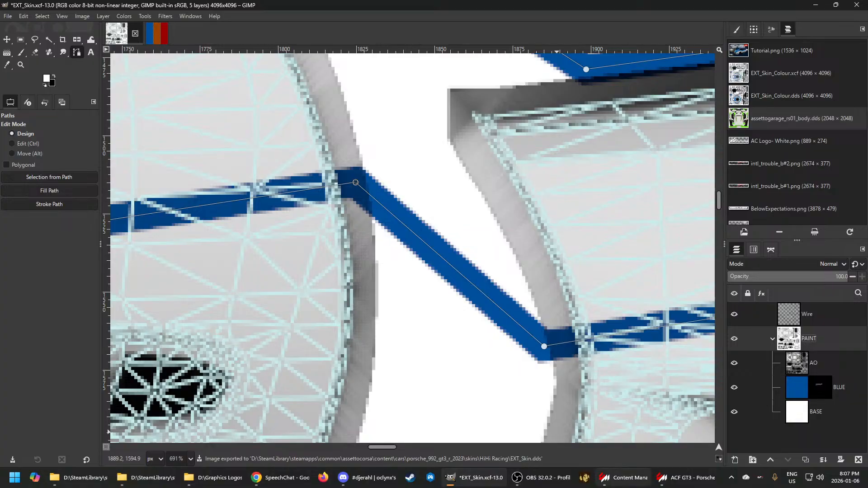
Switch to the showroom preview and inspect the stripe's alignment across door and rear fender from several angles and distances
left_click(686, 478)
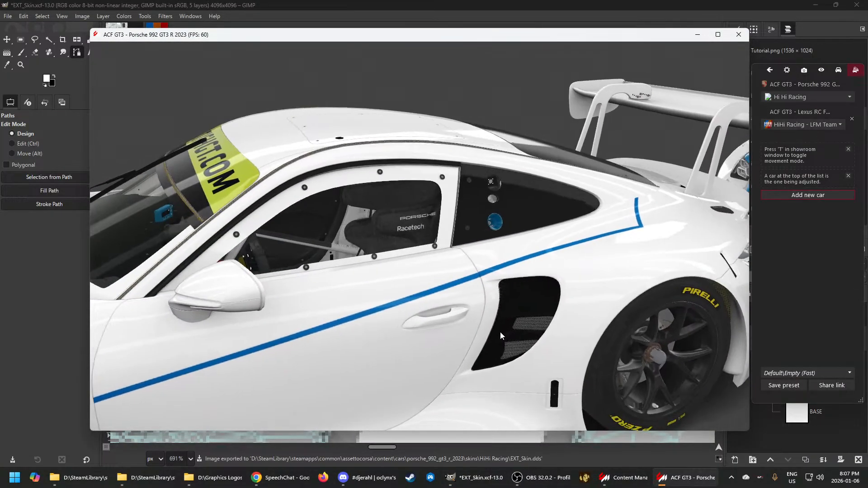
left_click_drag(531, 313, 459, 320)
scroll(522, 311, "up", 3)
scroll(522, 311, "down", 5)
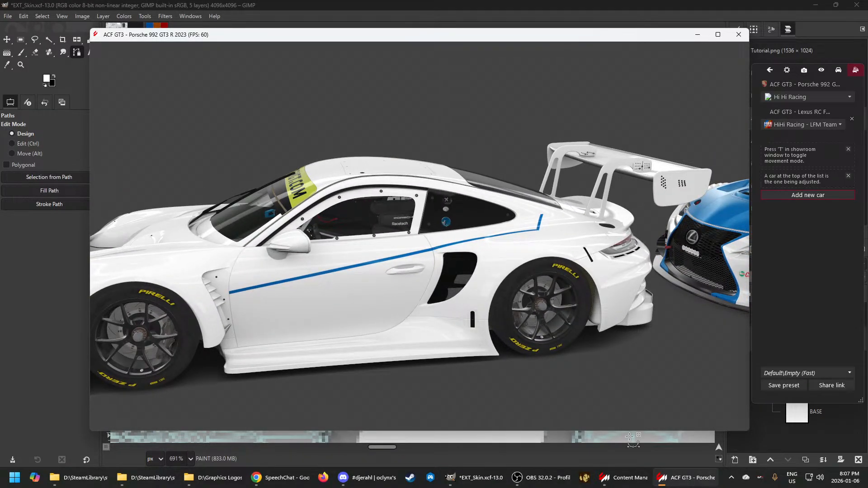
Review the whole stripe path in GIMP, then examine the Lexus reference car's side livery in the showroom
mouse_move(474, 482)
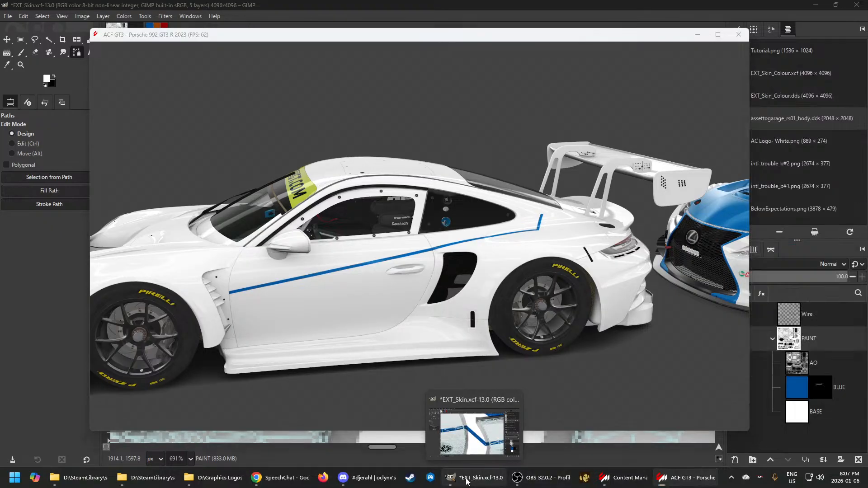
left_click(475, 429)
scroll(485, 398, "down", 5)
scroll(443, 394, "down", 5)
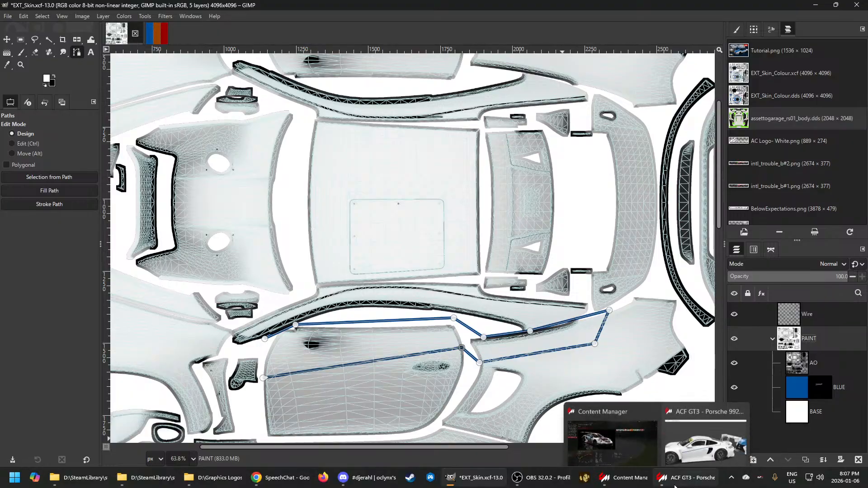
left_click(692, 479)
left_click_drag(607, 316, 348, 313)
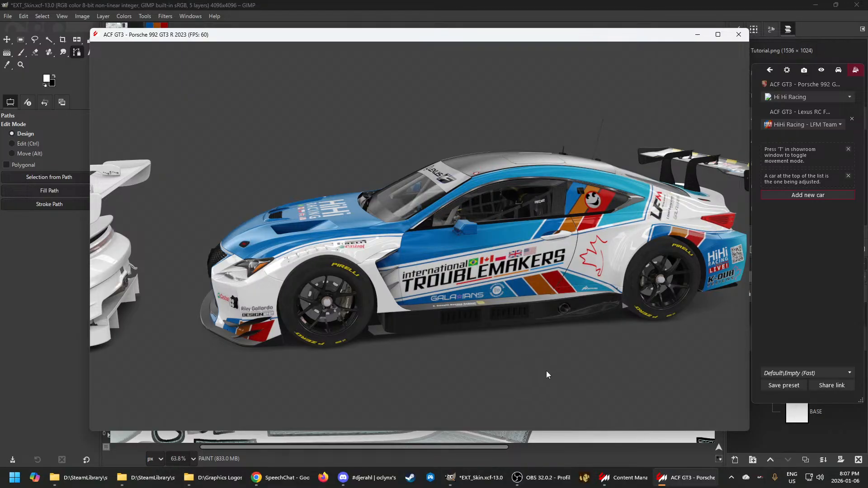
mouse_move(545, 481)
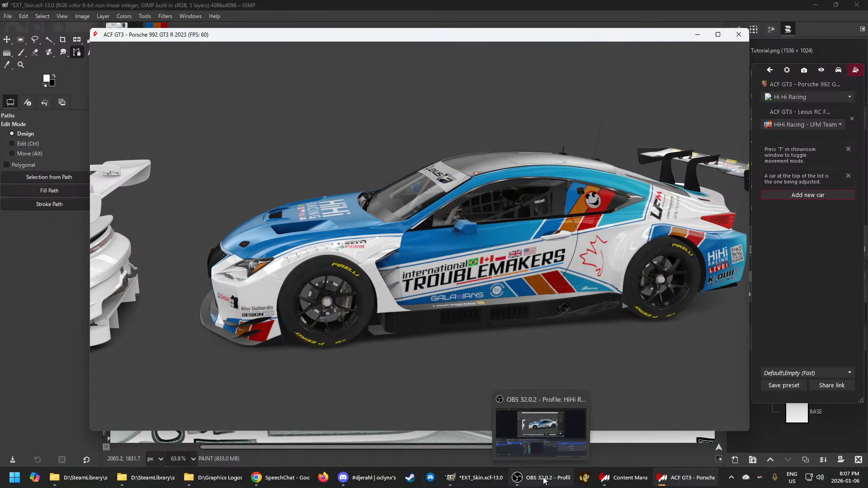
Return to GIMP and undo the path's stroke on the BLUE layer's mask
left_click(482, 480)
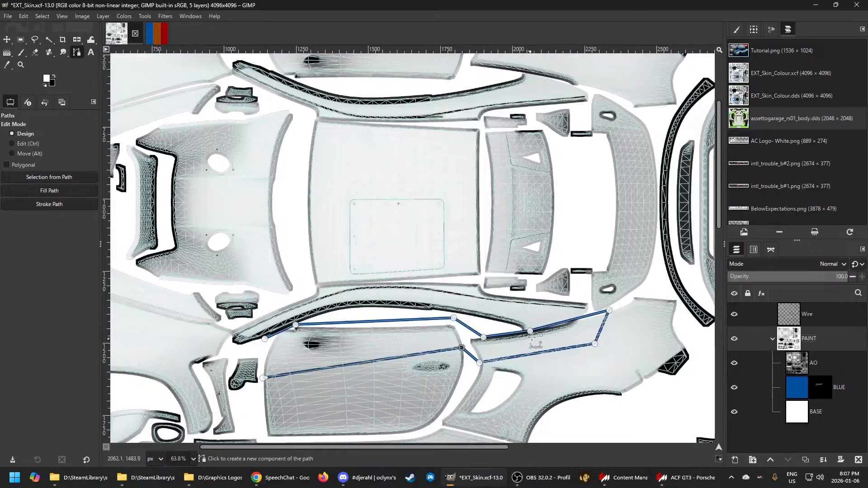
scroll(481, 368, "up", 2)
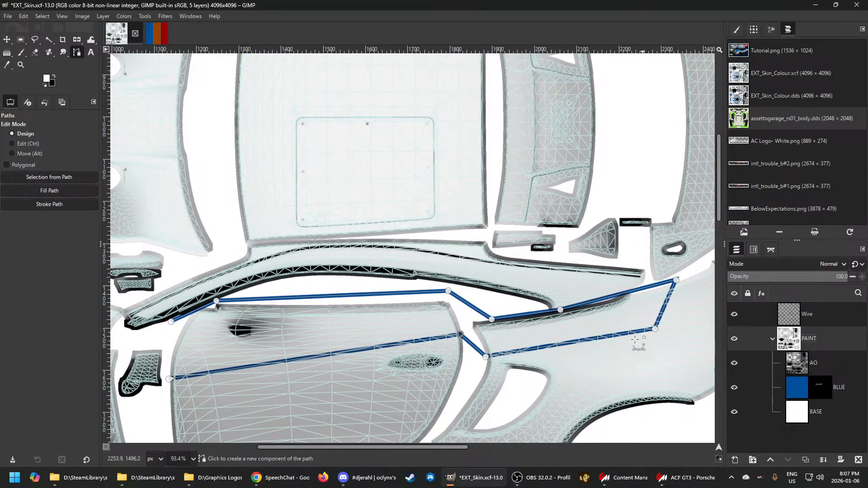
key("ctrl+z")
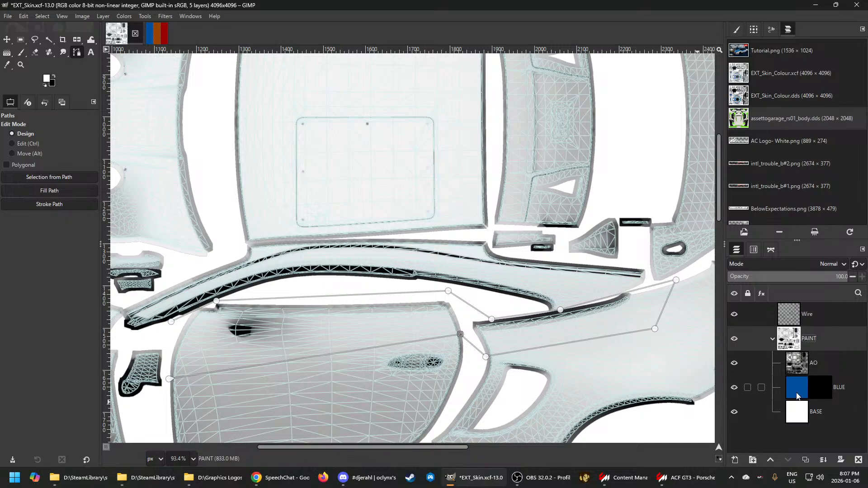
Fill the path with the foreground color on the BLUE layer's mask and re-export EXT_Skin.dds from the PAINT group
left_click(821, 387)
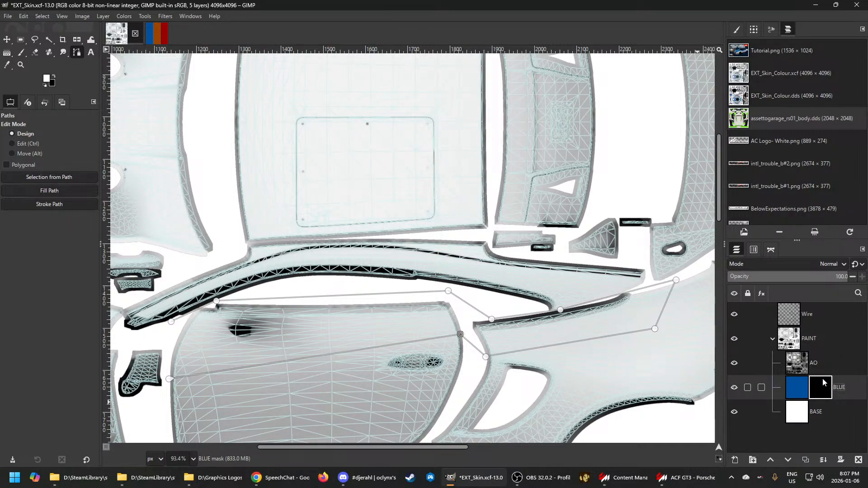
left_click(49, 190)
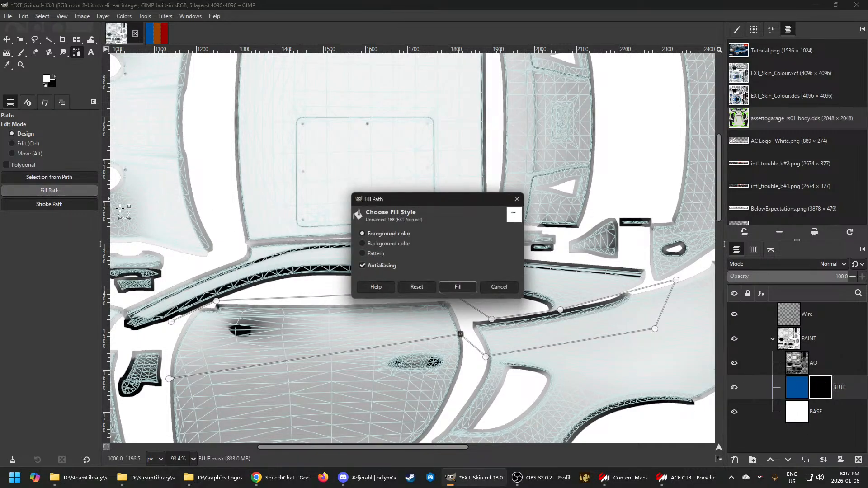
left_click(461, 286)
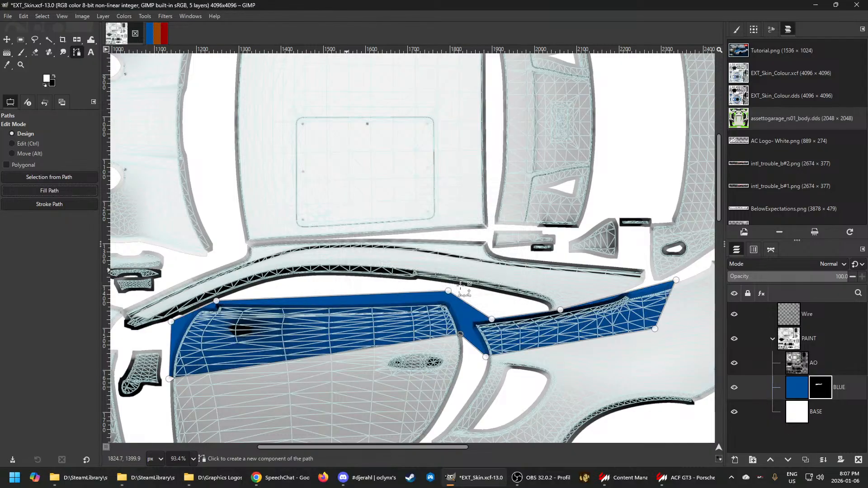
left_click(794, 345)
key("ctrl+e")
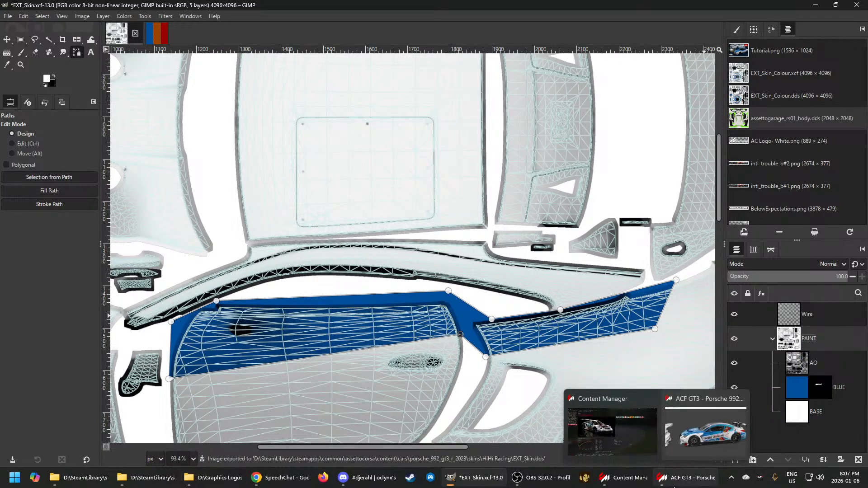
Switch to the showroom preview and inspect the Porsche's filled blue side area beside the Lexus reference car
left_click(675, 485)
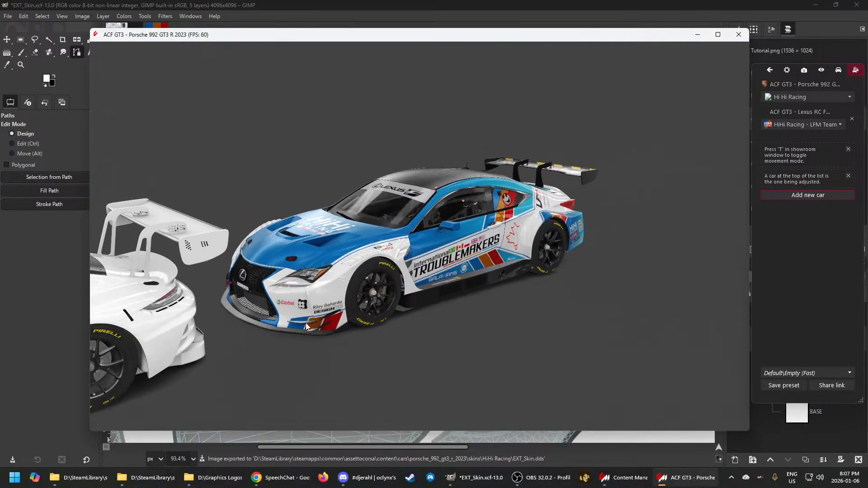
left_click_drag(306, 327, 671, 253)
left_click_drag(411, 285, 351, 334)
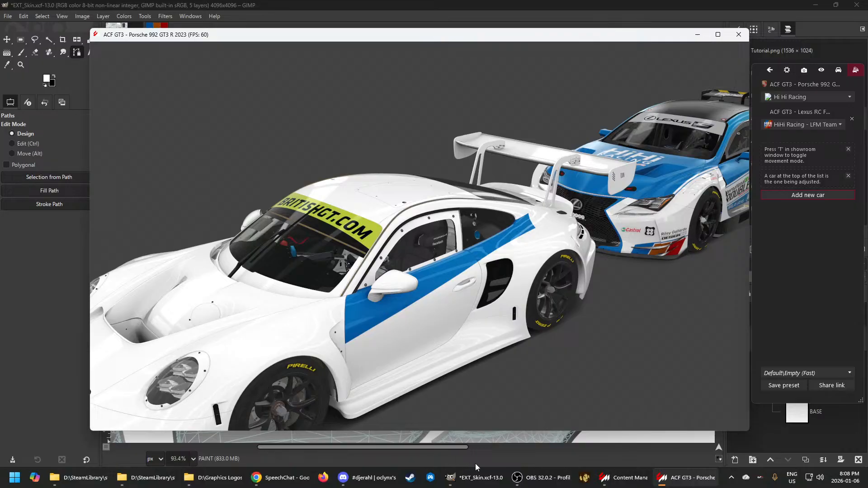
Return to GIMP and make the BLUE layer's mask active
left_click(467, 480)
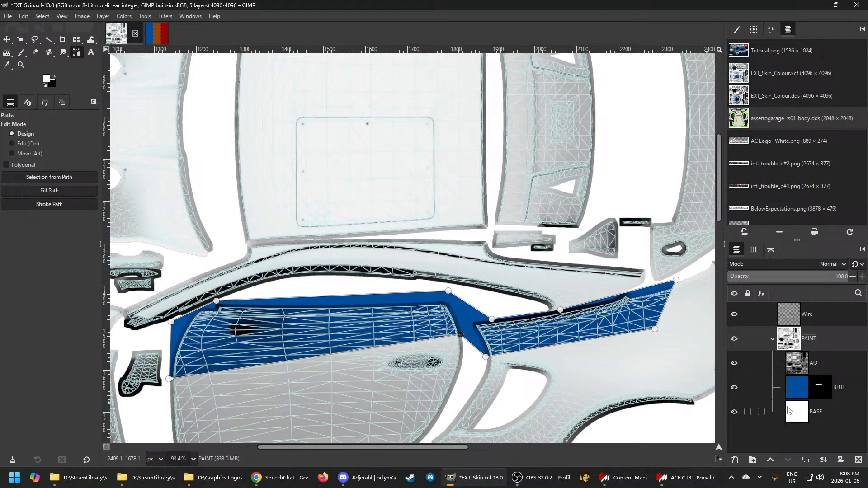
left_click(821, 393)
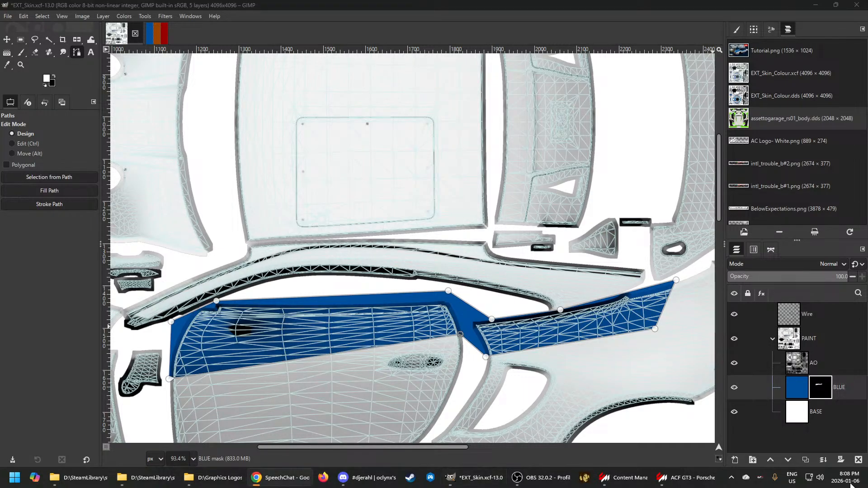
left_click(16, 479)
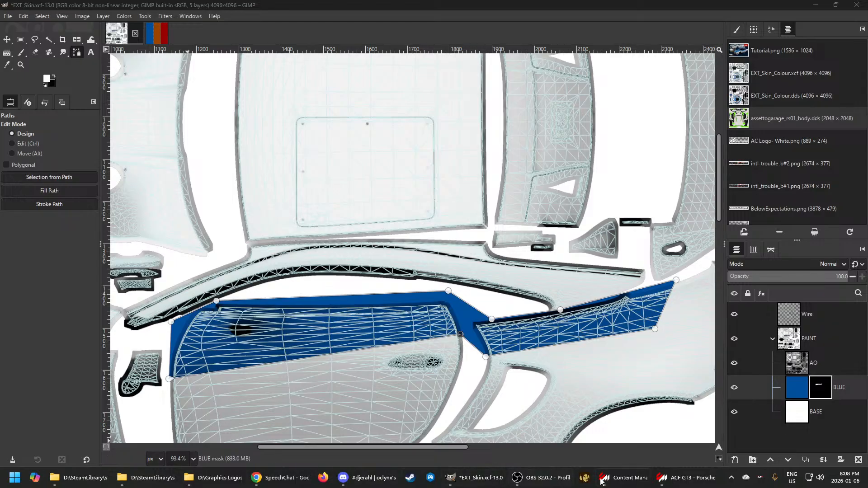
Switch back to the showroom preview and compare the Lexus's side livery with the Porsche's blue stripe
left_click(710, 441)
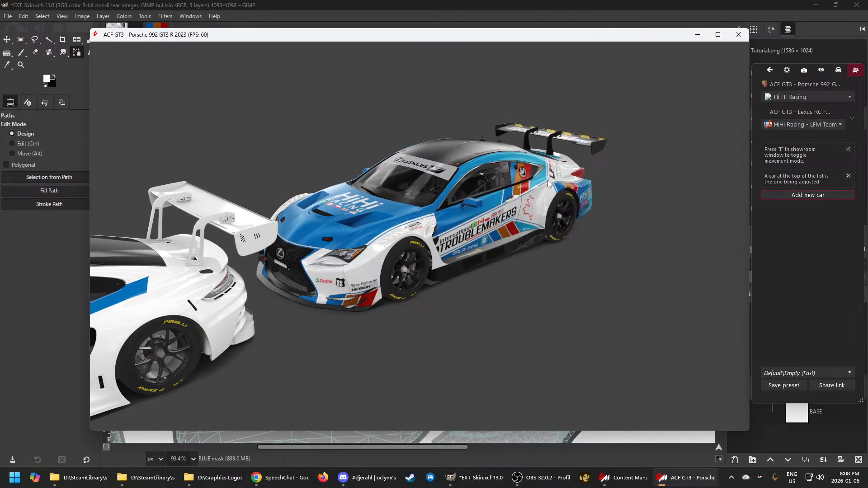
scroll(554, 211, "down", 1)
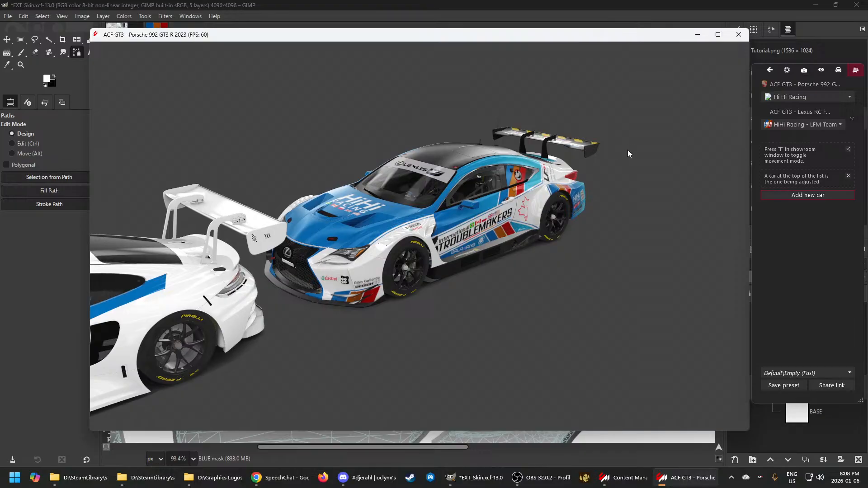
left_click_drag(505, 286, 661, 256)
left_click_drag(524, 297, 561, 265)
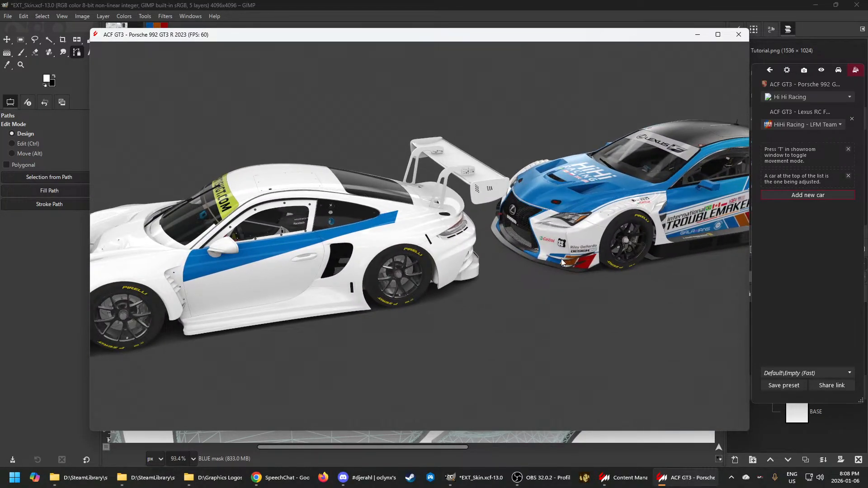
mouse_move(512, 300)
left_mouse_down()
mouse_move(440, 274)
mouse_move(498, 308)
left_mouse_up()
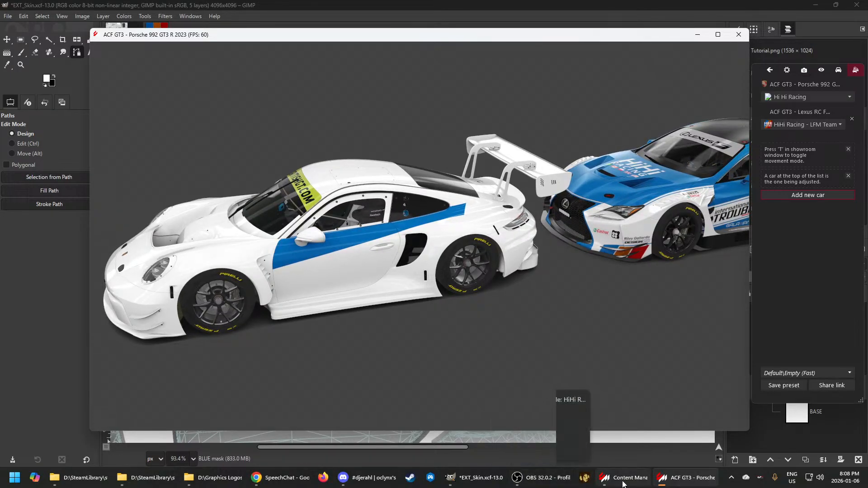
mouse_move(628, 483)
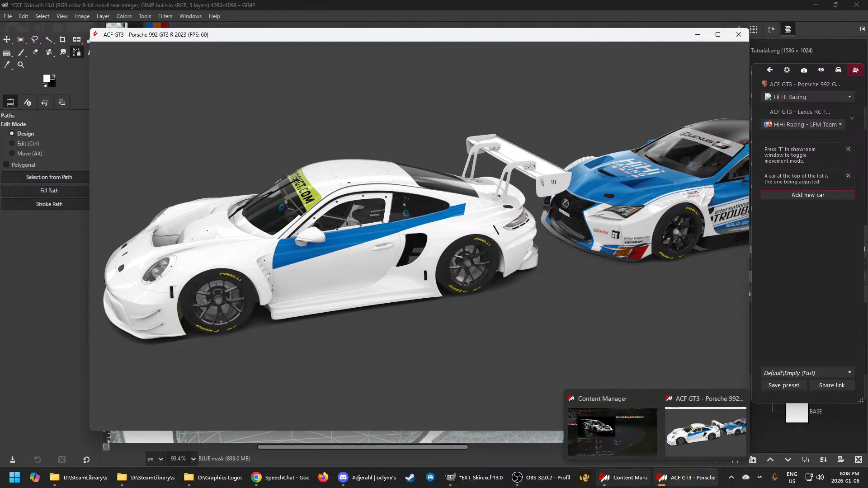
mouse_move(514, 484)
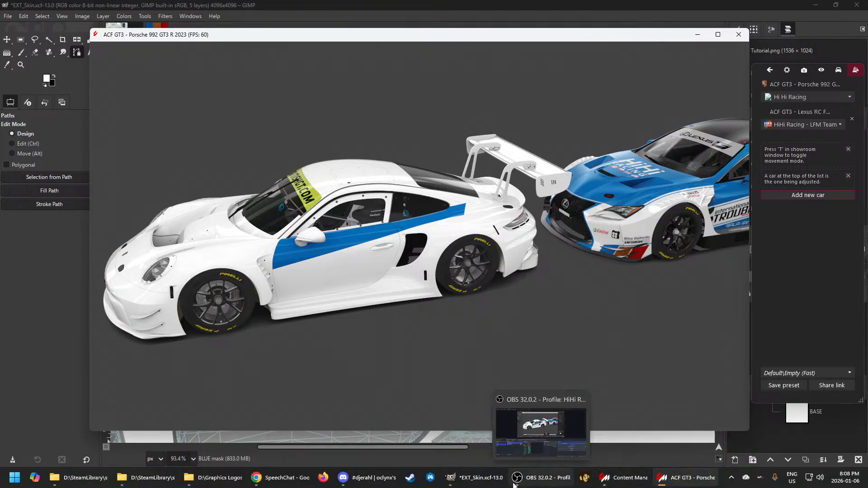
In GIMP, stroke the path on the BLUE layer's mask with the foreground color at a 25 px line width
left_click(481, 480)
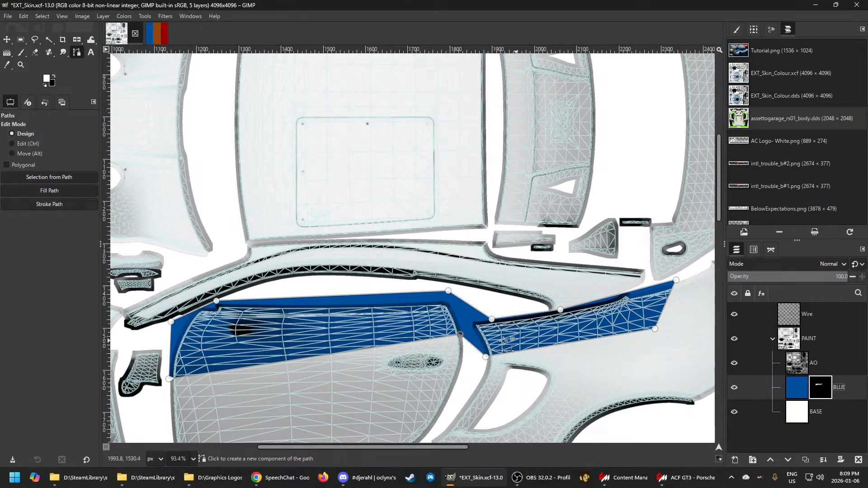
left_click(53, 205)
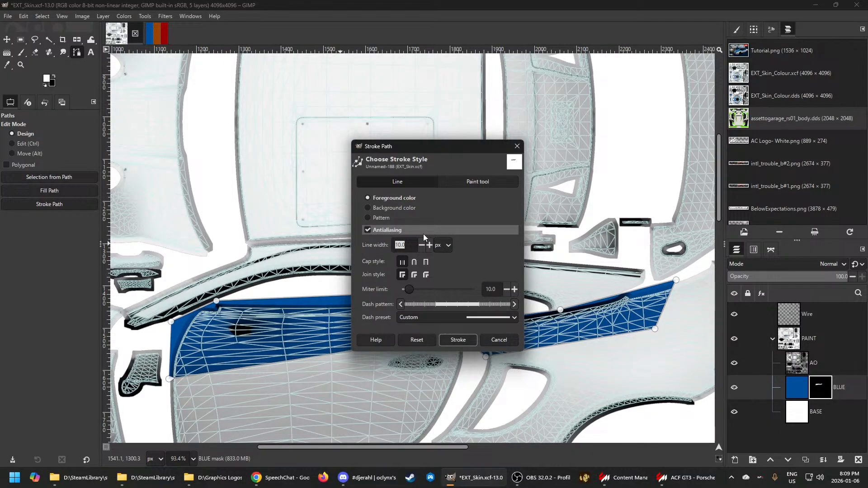
left_click(463, 339)
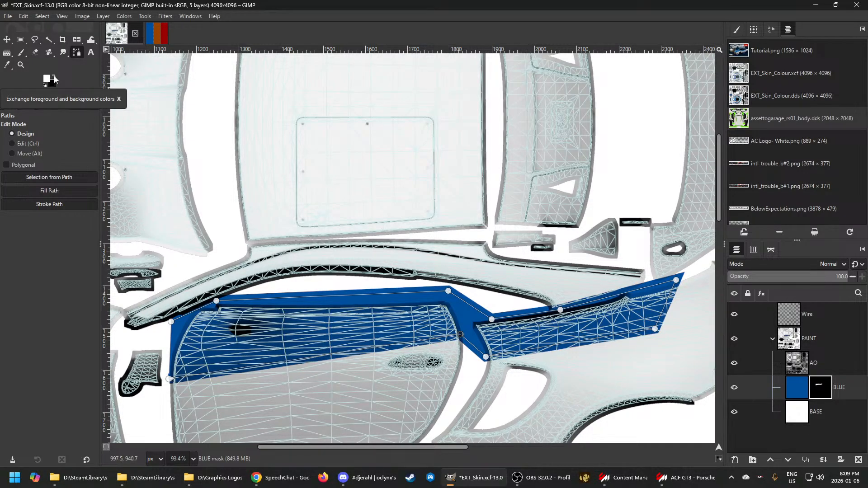
Stroke the same path on the mask with the background color at a 15 px line width
left_click(53, 205)
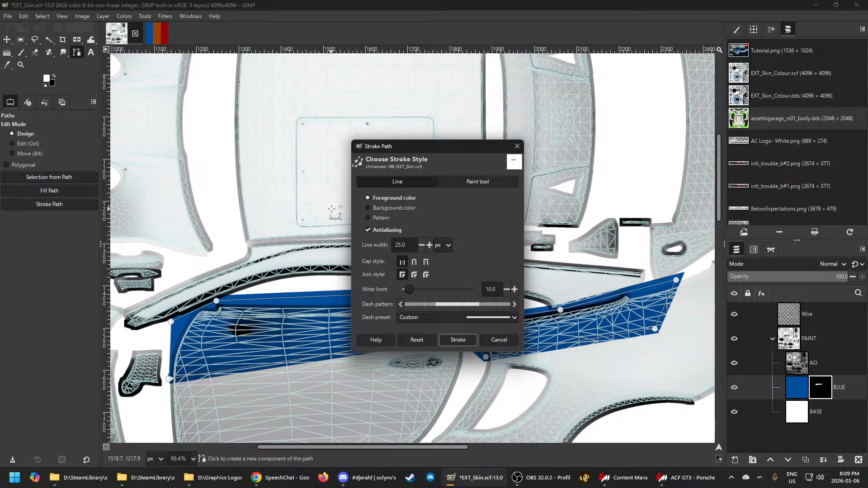
left_click(367, 209)
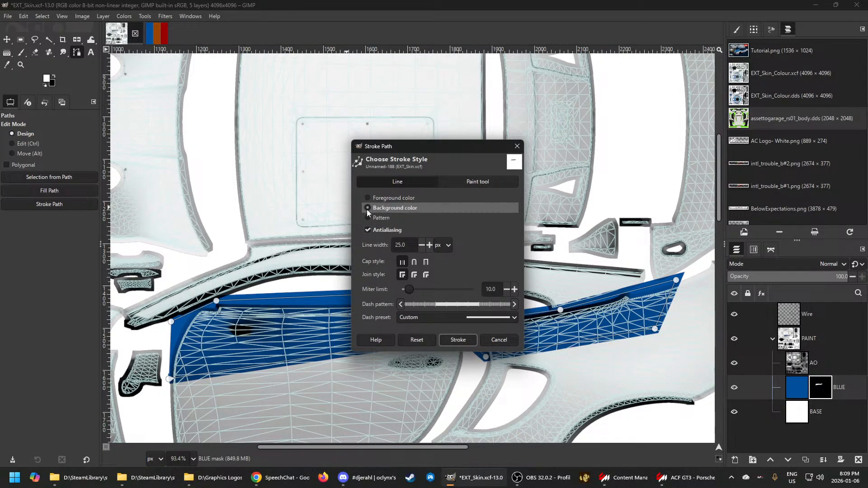
left_click_drag(409, 245, 386, 246)
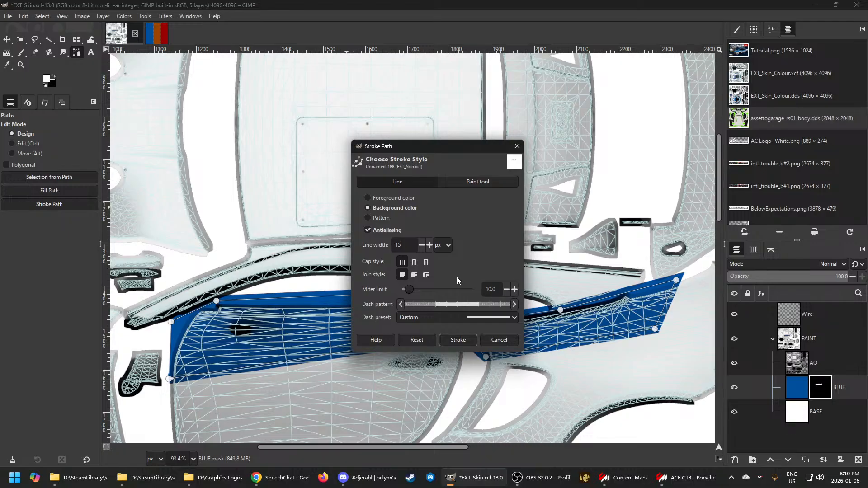
key("Tab")
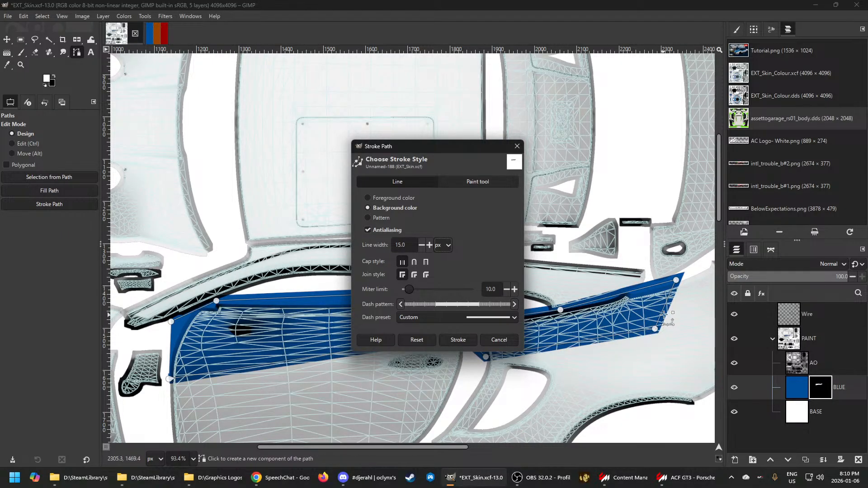
left_click(460, 341)
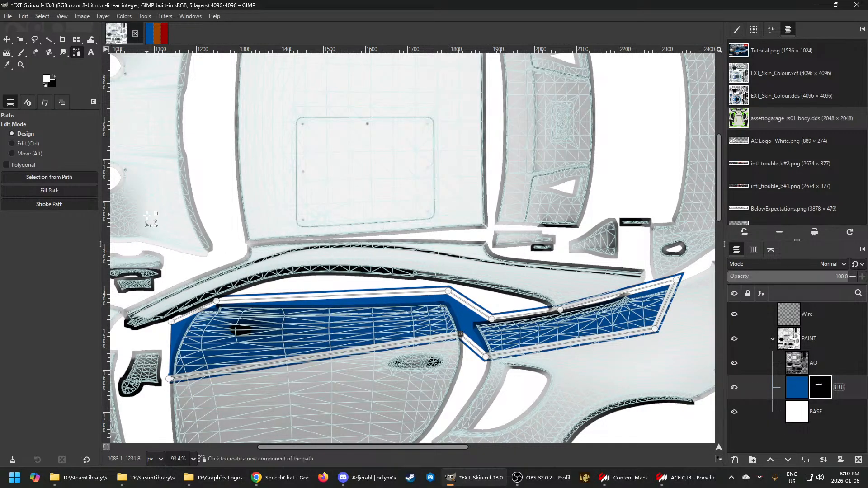
Fill the path with the foreground color on the BLUE layer's mask and re-export EXT_Skin.dds from the PAINT group
left_click(65, 192)
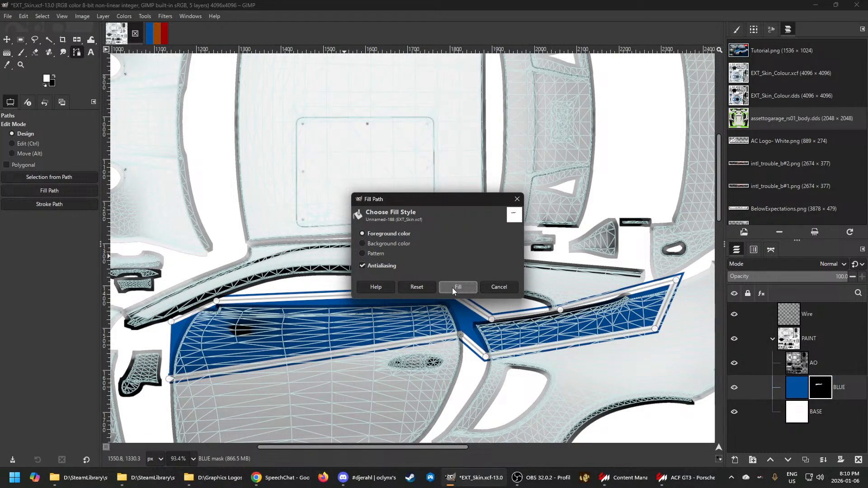
left_click(452, 287)
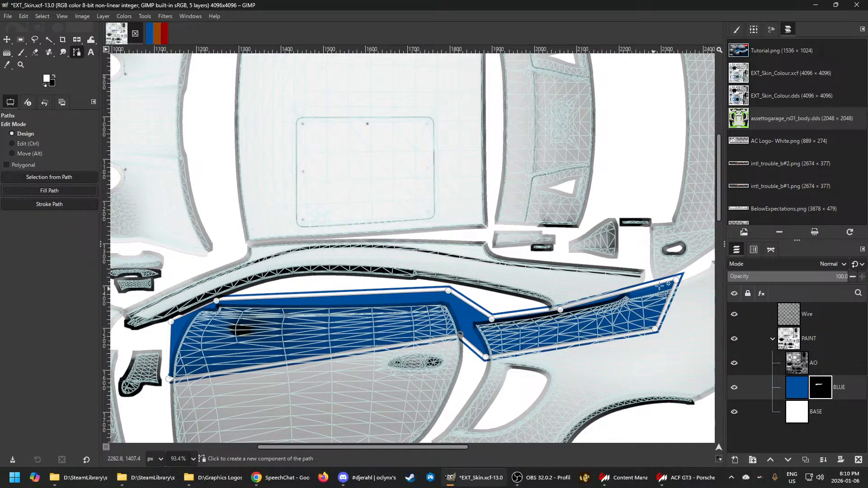
scroll(640, 334, "up", 4)
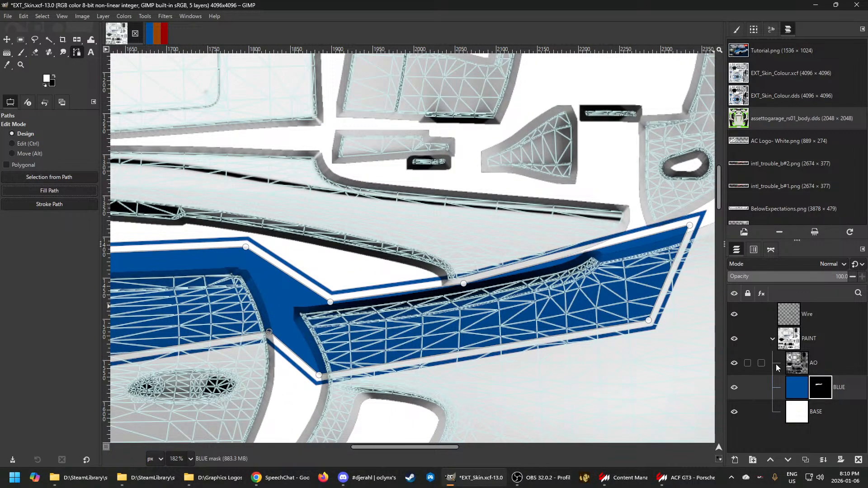
left_click(792, 345)
key("ctrl+e")
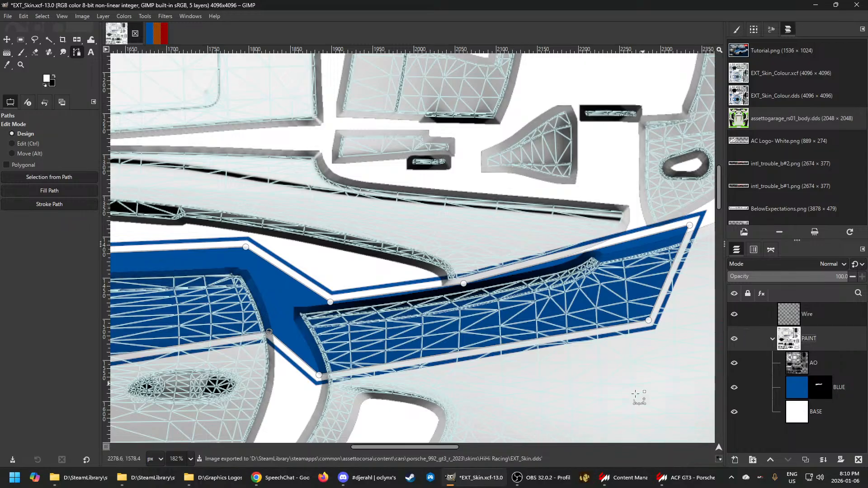
Switch to the showroom preview and inspect the blue side area's pinstripe outline along the door and rear fender
left_click(672, 475)
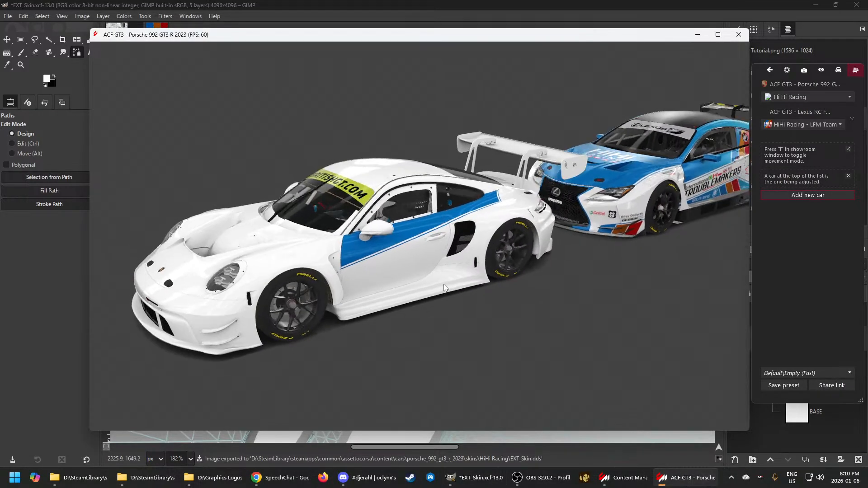
left_click_drag(469, 279, 449, 305)
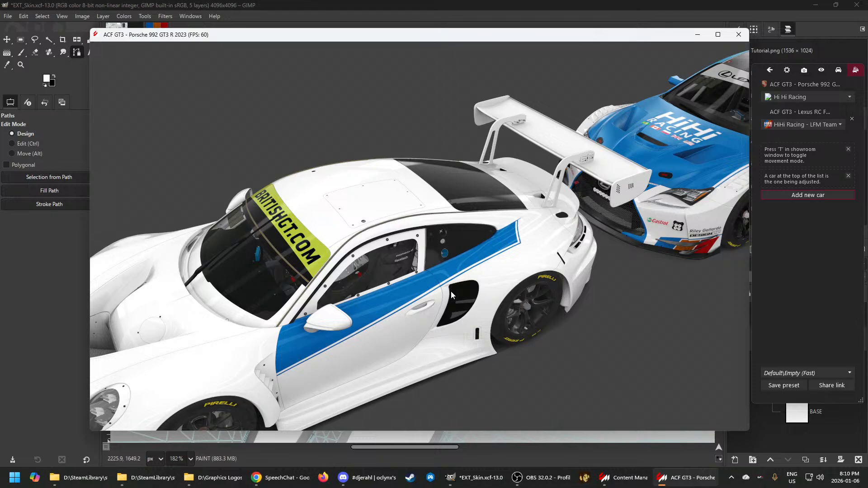
left_click_drag(481, 288, 437, 248)
scroll(478, 284, "up", 3)
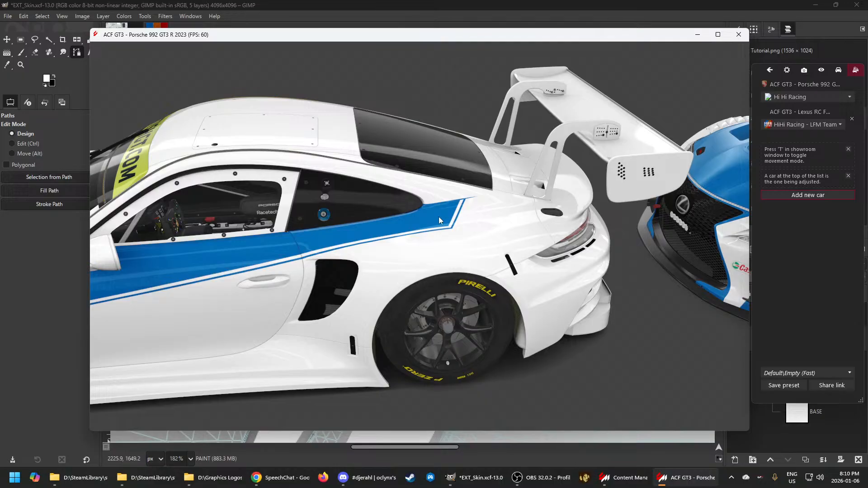
left_click_drag(439, 217, 345, 264)
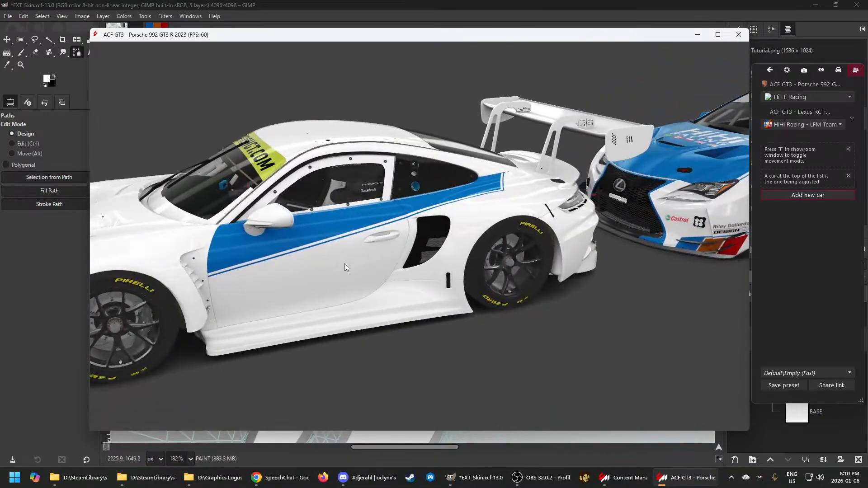
mouse_move(686, 485)
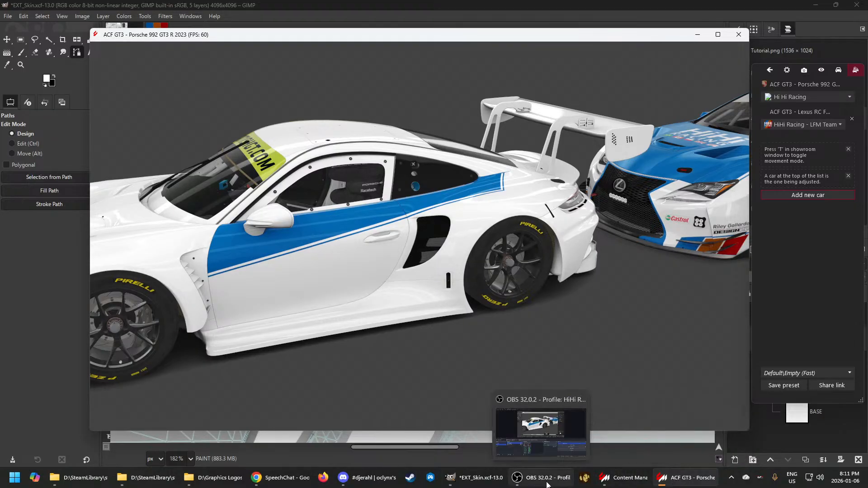
Return to GIMP and save the EXT_Skin.xcf project file
left_click(475, 478)
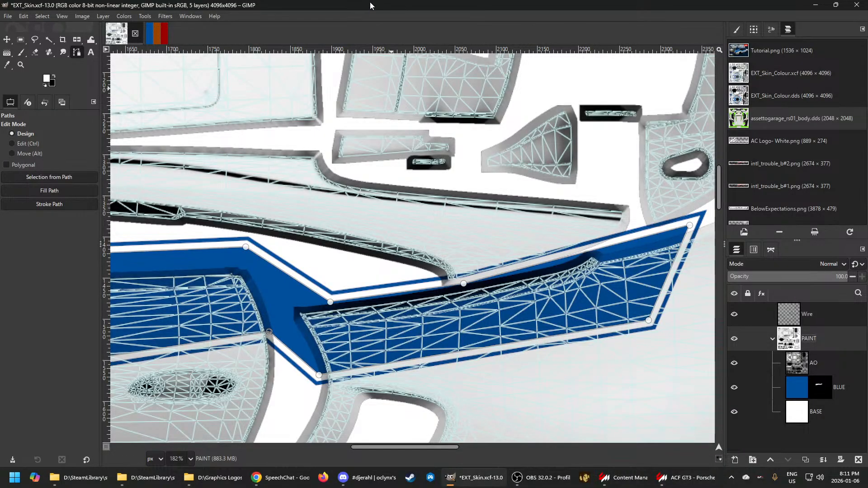
key("ctrl+s")
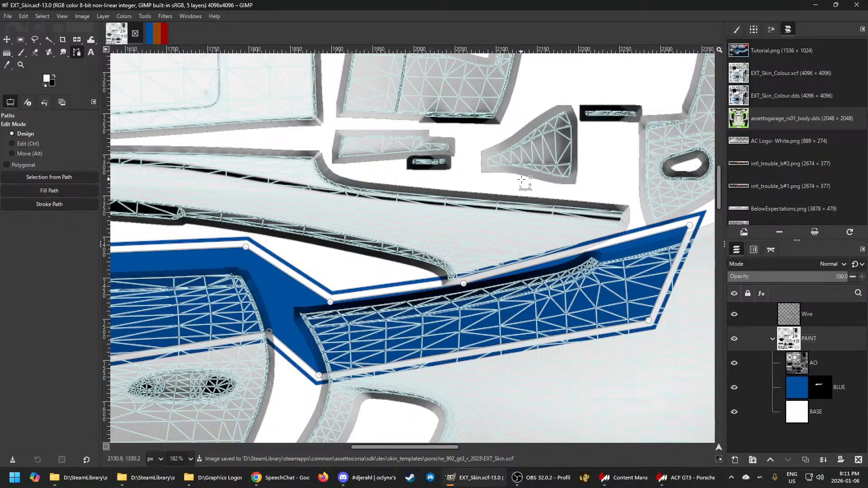
Start a Free Select outline following the upper pinstripe from the door's front corner along the door top to the rear fender notch
scroll(592, 238, "down", 4)
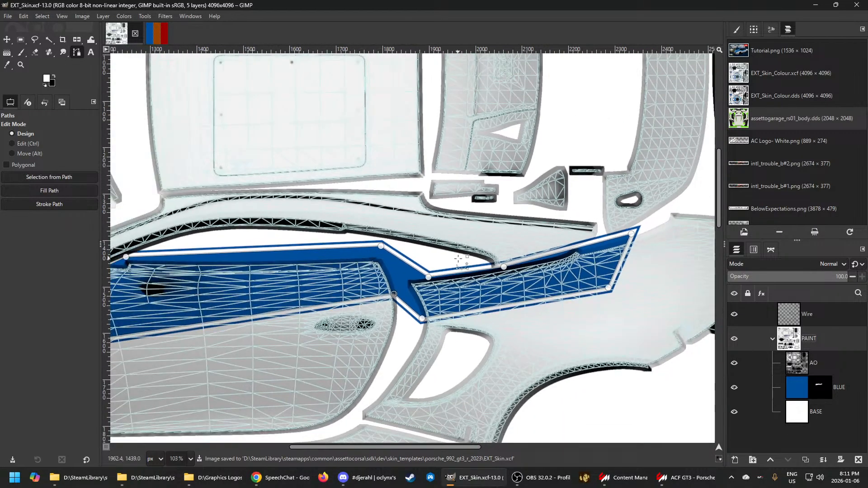
scroll(569, 267, "down", 5)
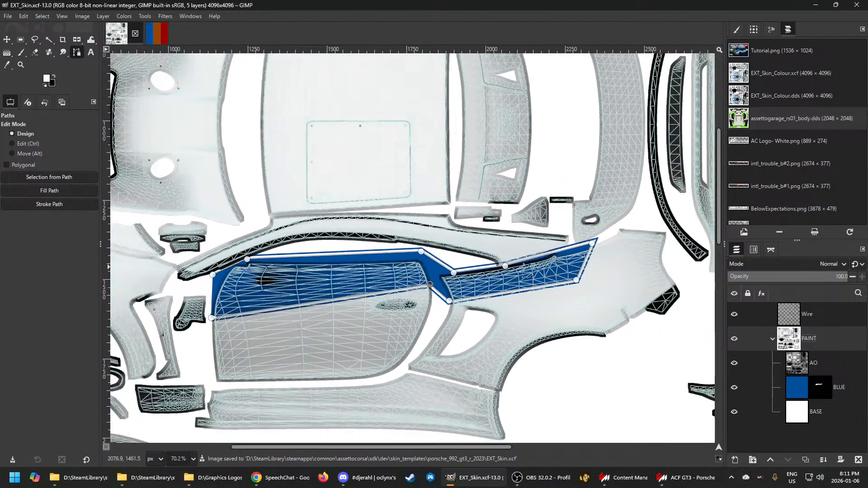
scroll(250, 259, "up", 3)
scroll(250, 258, "up", 9)
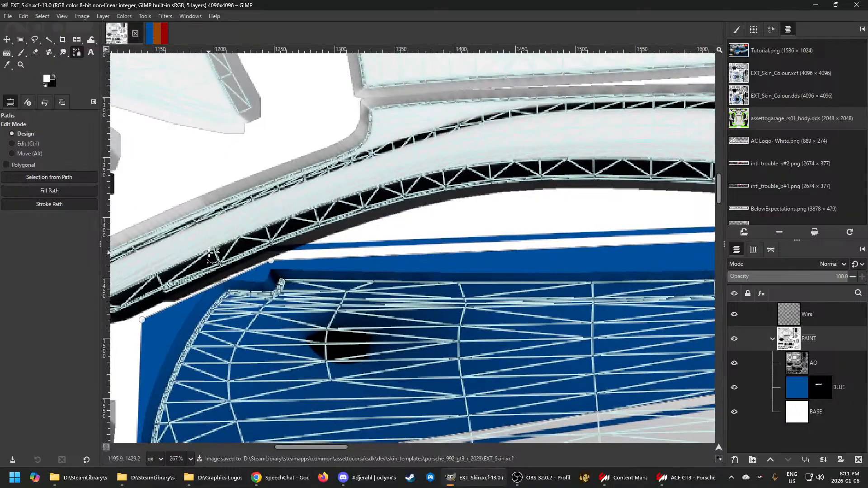
scroll(216, 263, "down", 4)
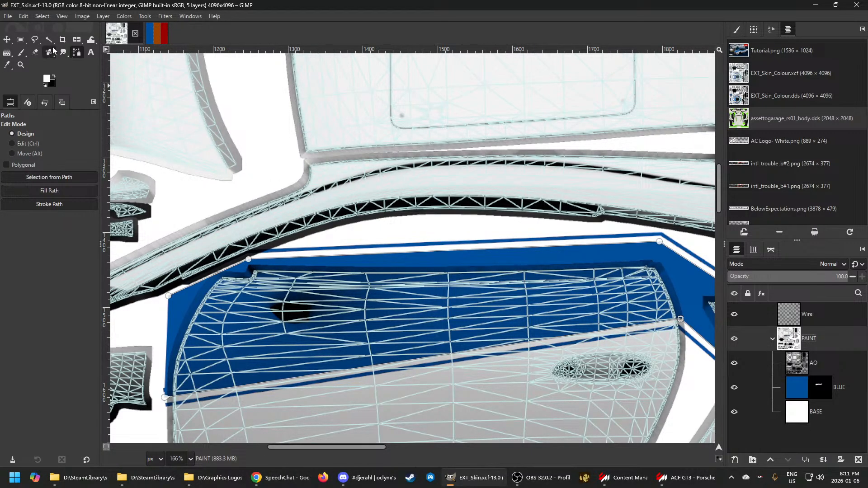
mouse_move(33, 42)
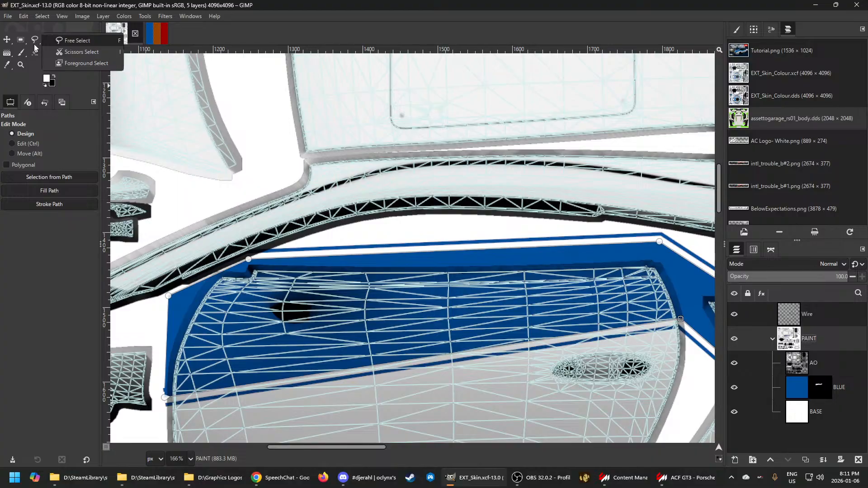
left_click(68, 41)
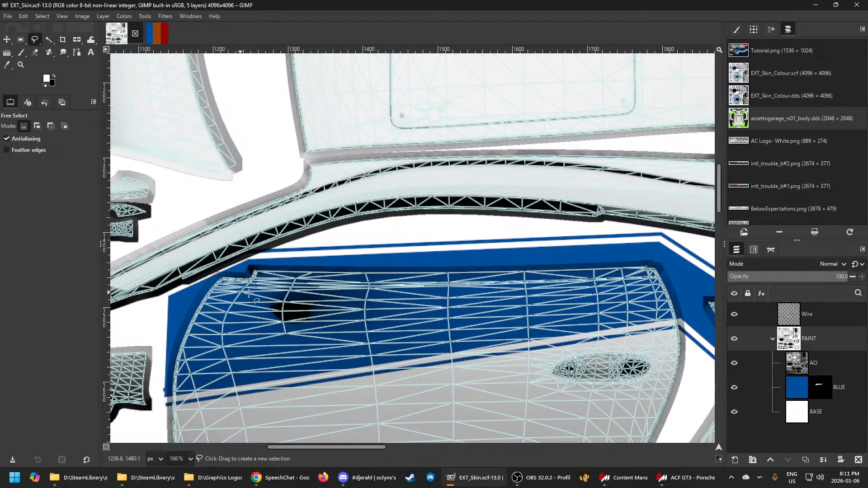
left_click(159, 298)
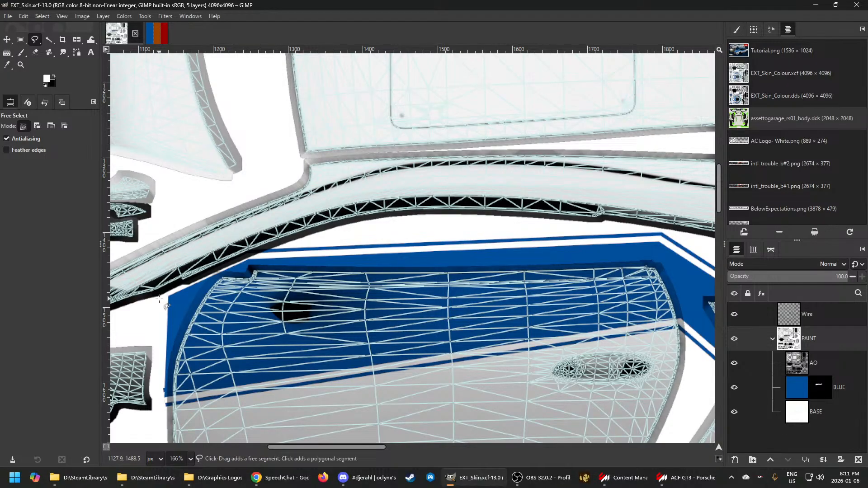
left_click(250, 256)
left_click(660, 239)
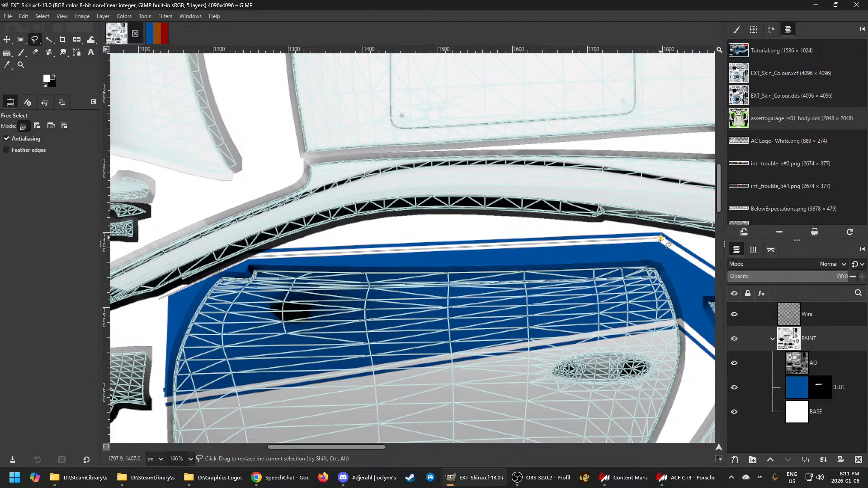
scroll(608, 248, "down", 7)
scroll(490, 252, "down", 2)
scroll(452, 249, "up", 8)
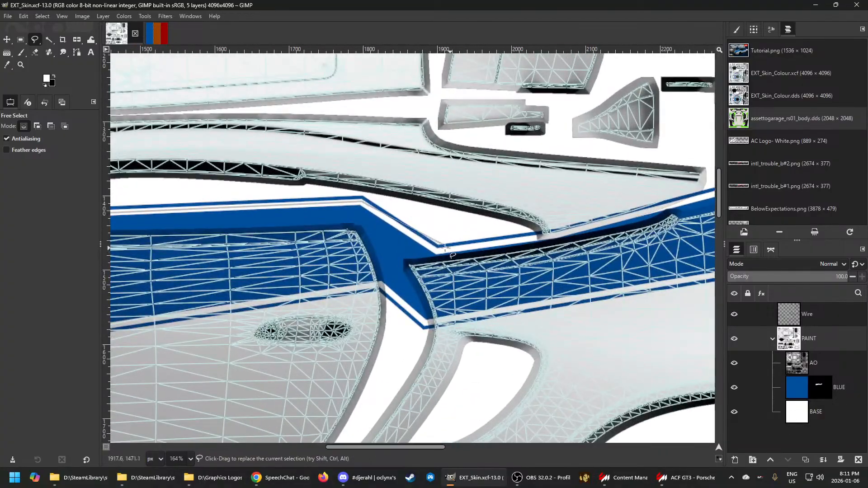
left_click(437, 248)
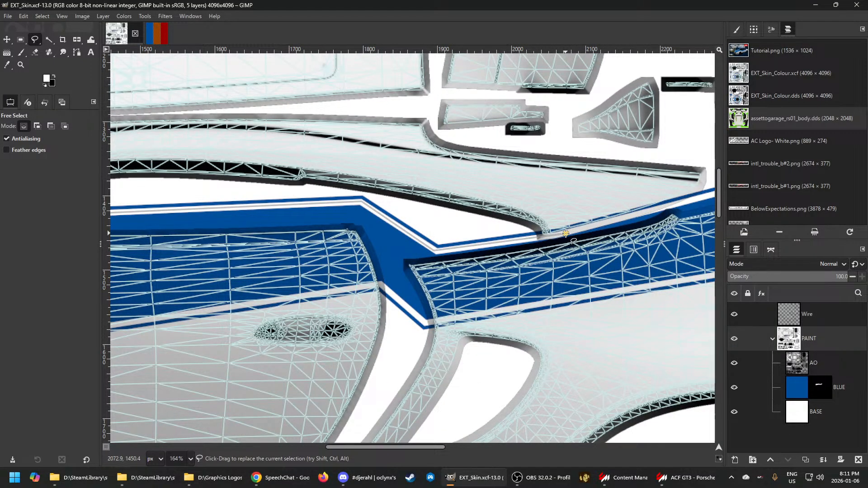
Continue the free selection along the fender's upper pinstripe past the rear tip, then close it over the roof at the door's front corner
scroll(566, 233, "down", 3)
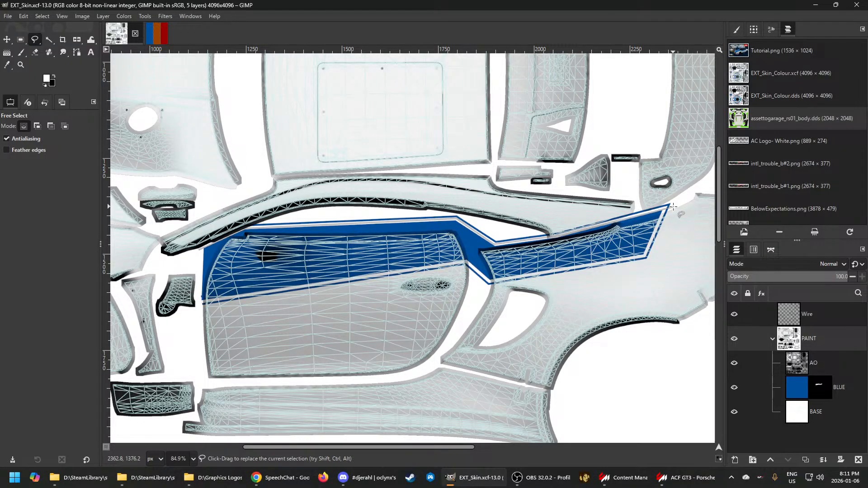
scroll(673, 207, "up", 5)
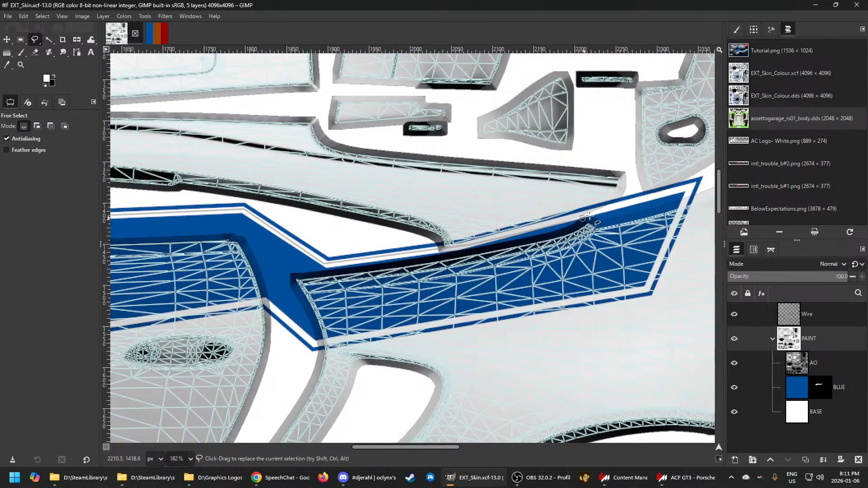
scroll(701, 181, "down", 3)
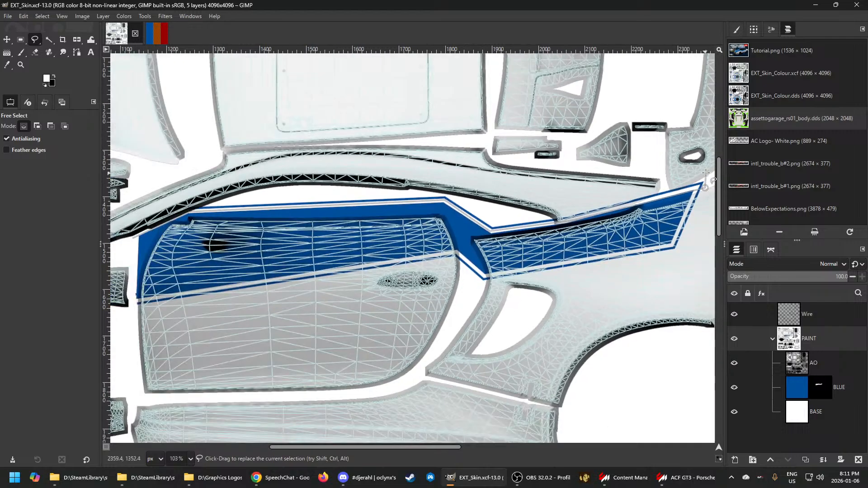
left_click(706, 162)
scroll(703, 163, "down", 3)
left_click(502, 131)
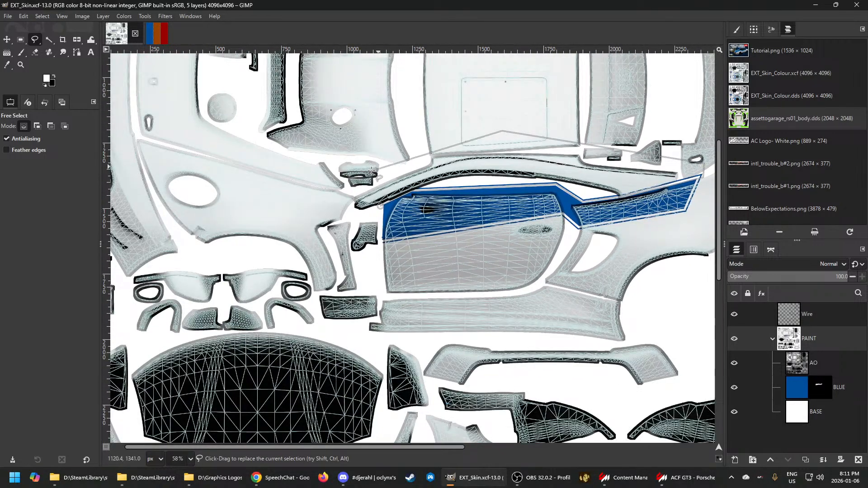
left_click(368, 171)
left_click(380, 206)
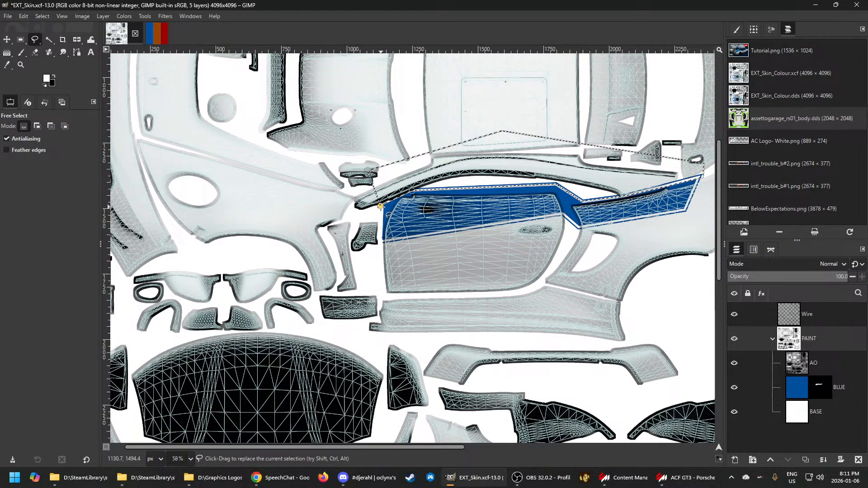
Fill the selection with the background color on the BLUE layer's mask and clear the selection
left_click(820, 389)
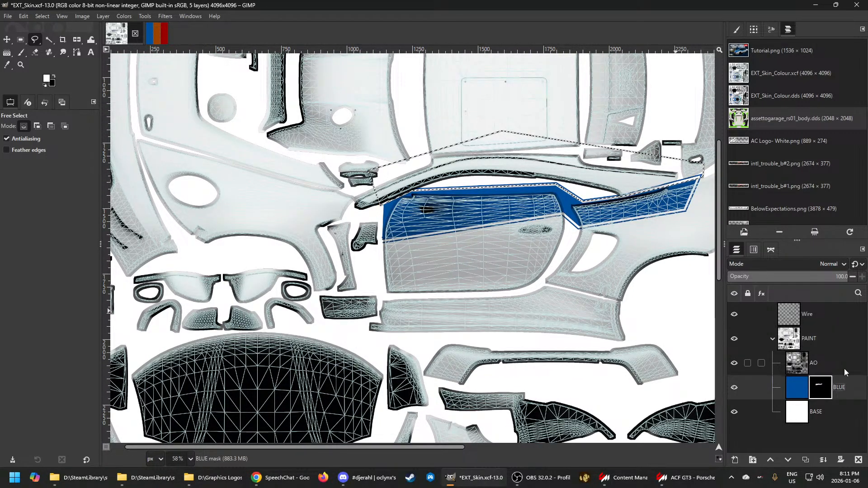
left_click(24, 15)
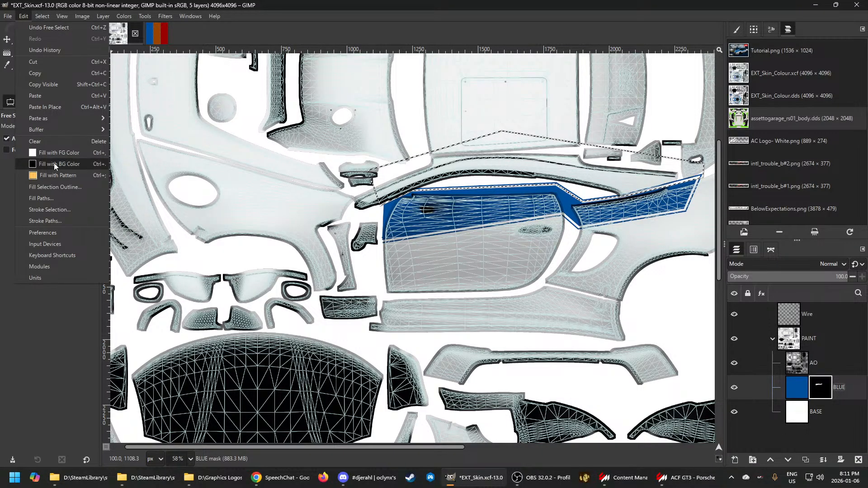
left_click(53, 164)
left_click(45, 17)
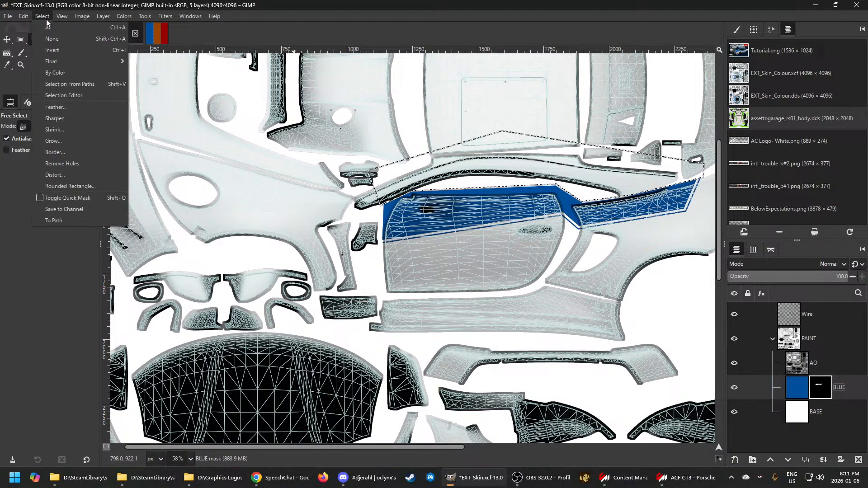
left_click(58, 41)
scroll(565, 212, "down", 4)
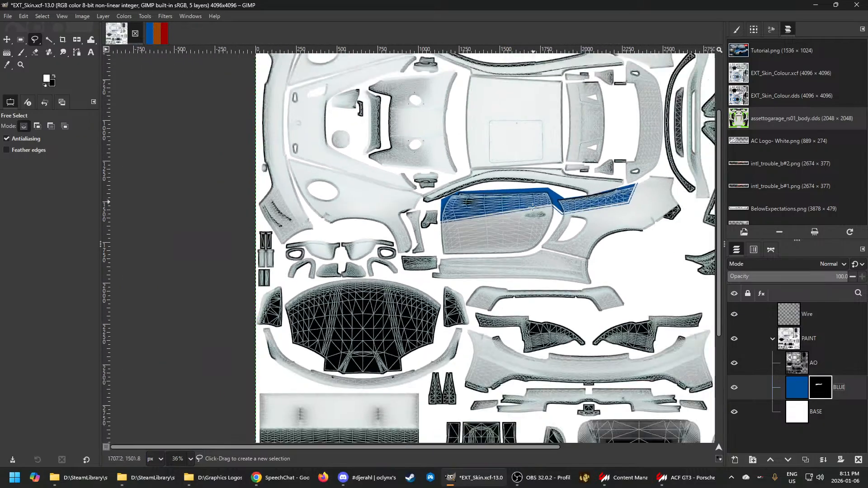
Show the side area's saved path on the canvas
scroll(569, 204, "up", 1)
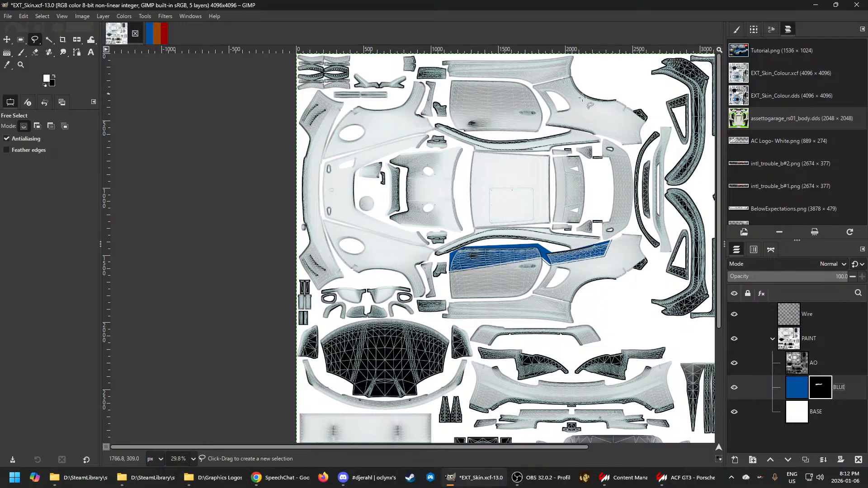
left_click(770, 251)
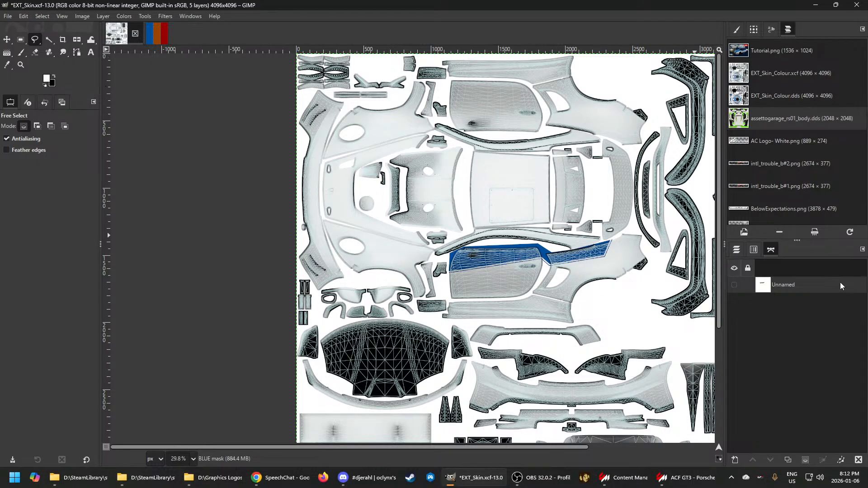
left_click(733, 286)
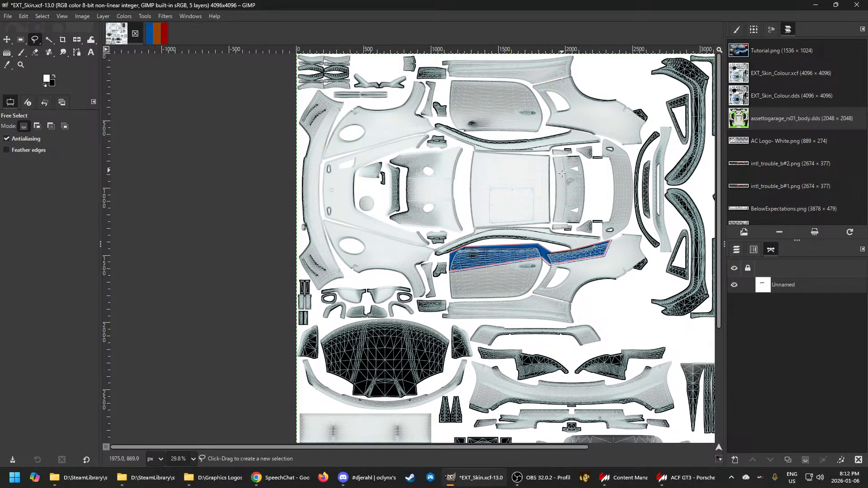
Place a horizontal guide along the car's centerline, aligned with the middle wireframe line of the panel ahead of the roof
scroll(561, 185, "up", 4)
scroll(471, 192, "up", 16)
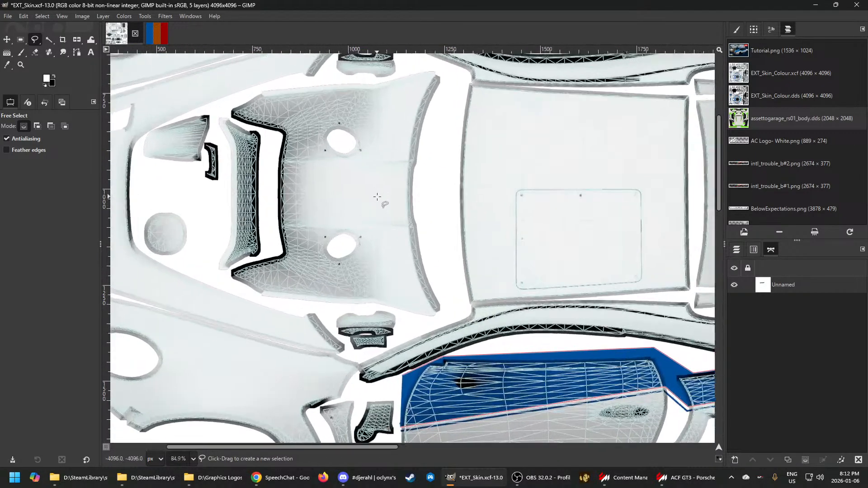
scroll(385, 193, "up", 11)
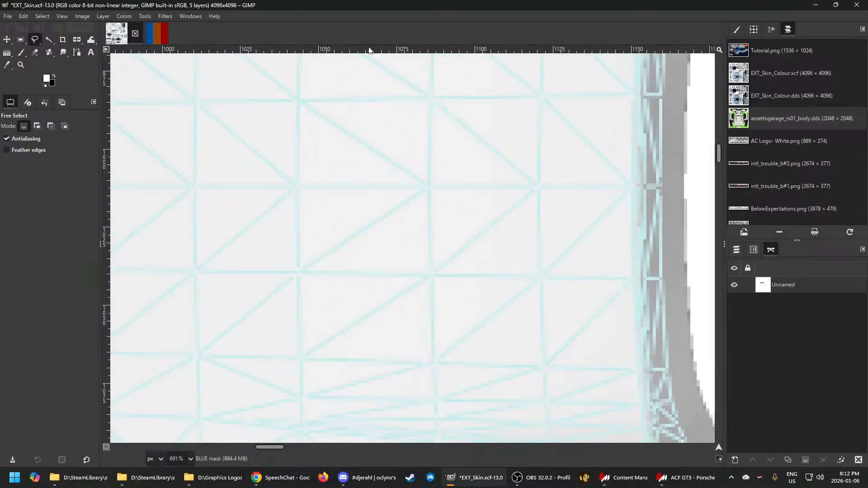
mouse_move(368, 47)
left_mouse_down()
mouse_move(369, 70)
mouse_move(367, 36)
mouse_move(392, 79)
mouse_move(386, 187)
left_mouse_up()
scroll(562, 203, "down", 10)
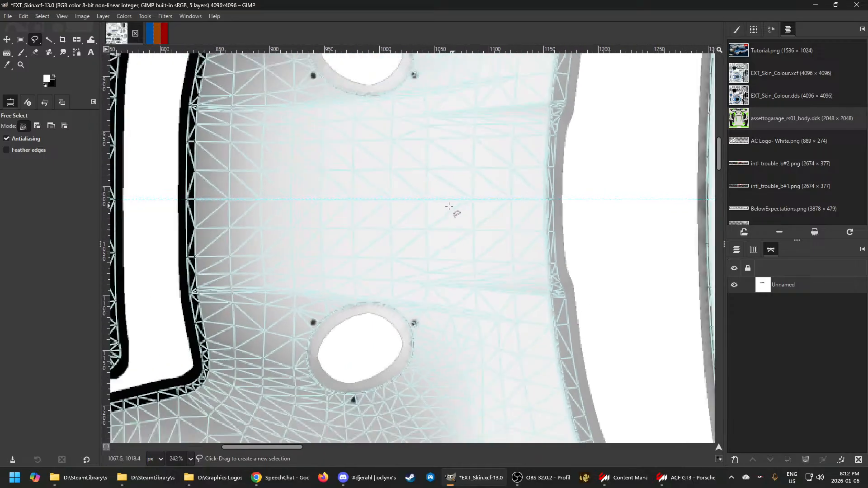
scroll(449, 218, "down", 2)
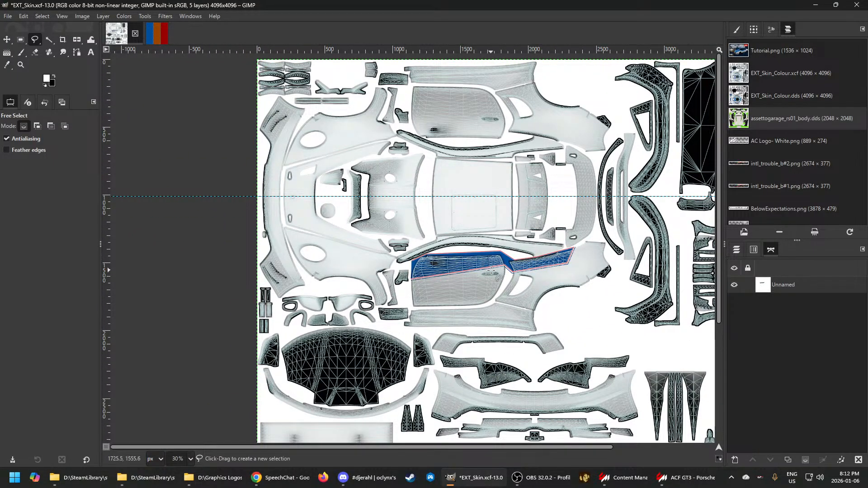
Duplicate the side area's path and hide the original
right_click(765, 287)
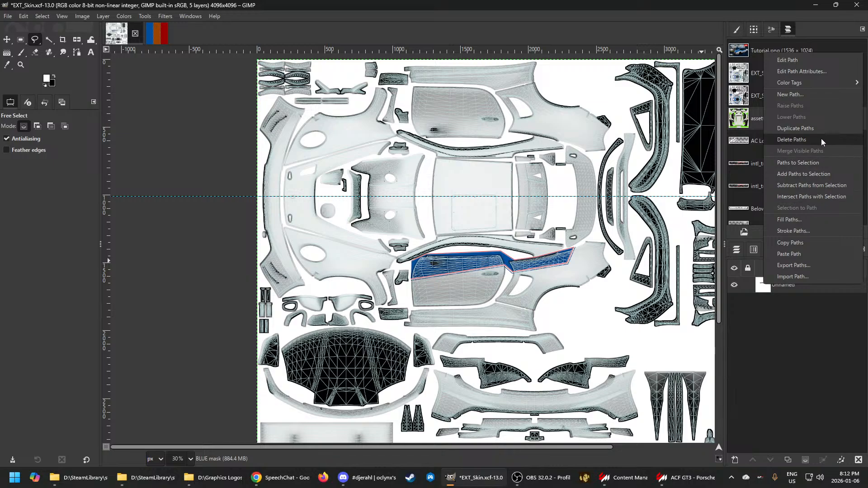
left_click(806, 130)
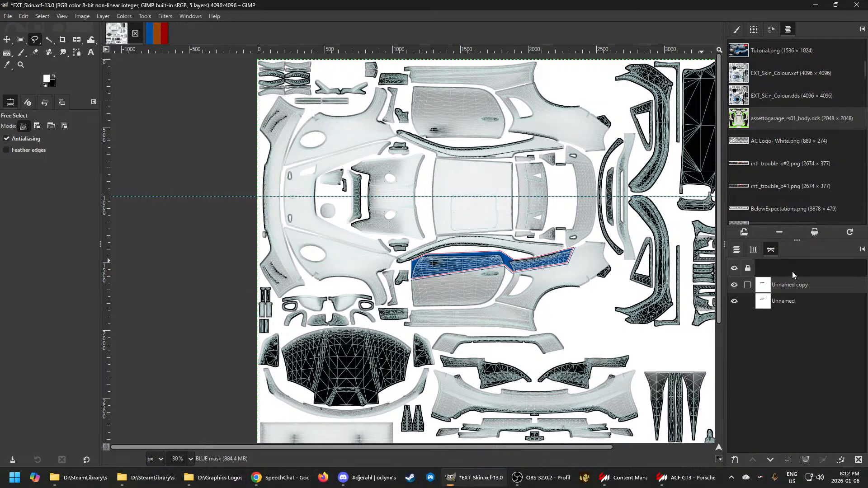
left_click(735, 301)
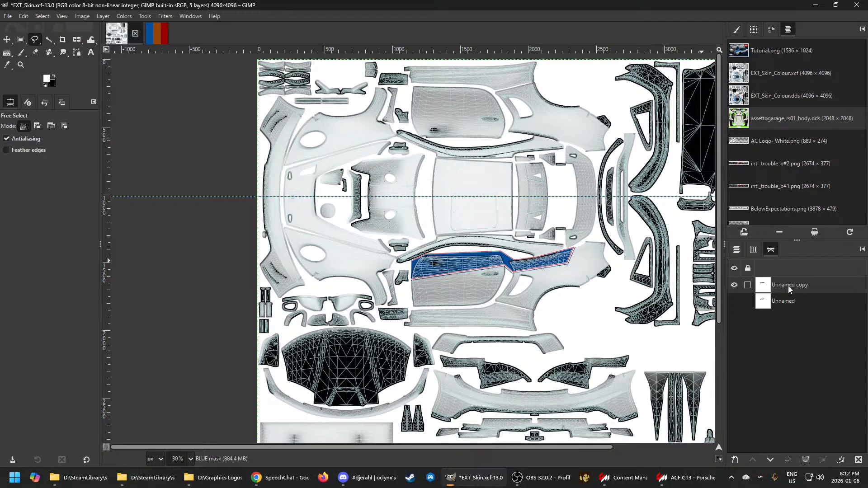
Flip the duplicated path vertically using the Flip tool in path transform mode
right_click(76, 43)
left_click(76, 43)
left_click(77, 41)
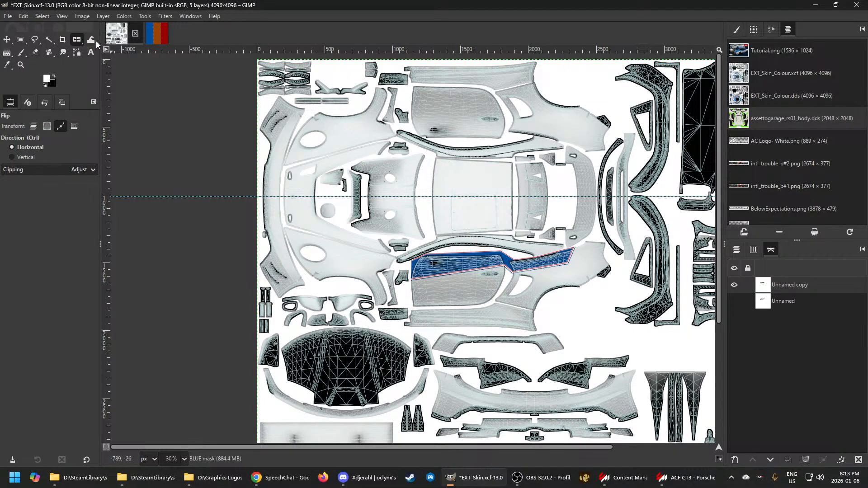
left_click(32, 127)
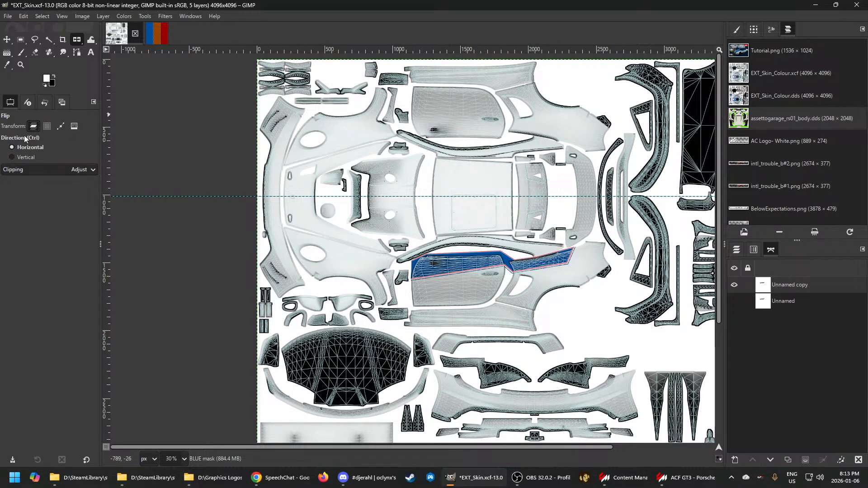
left_click(62, 128)
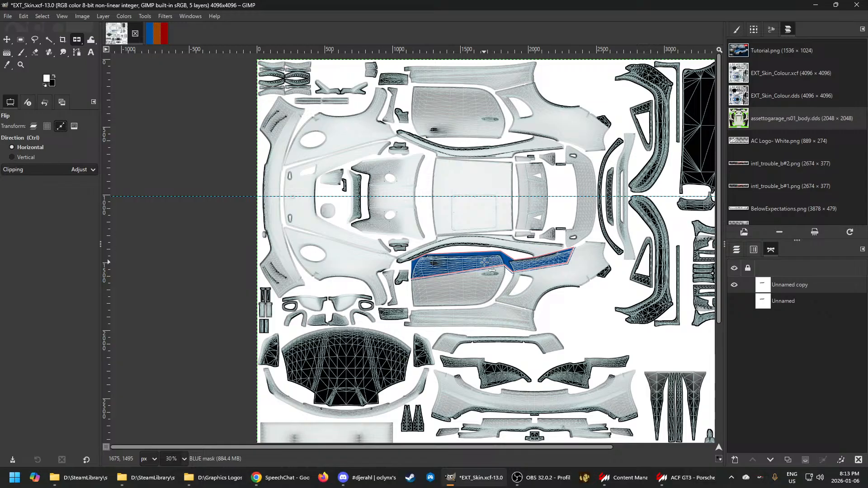
key("ctrl")
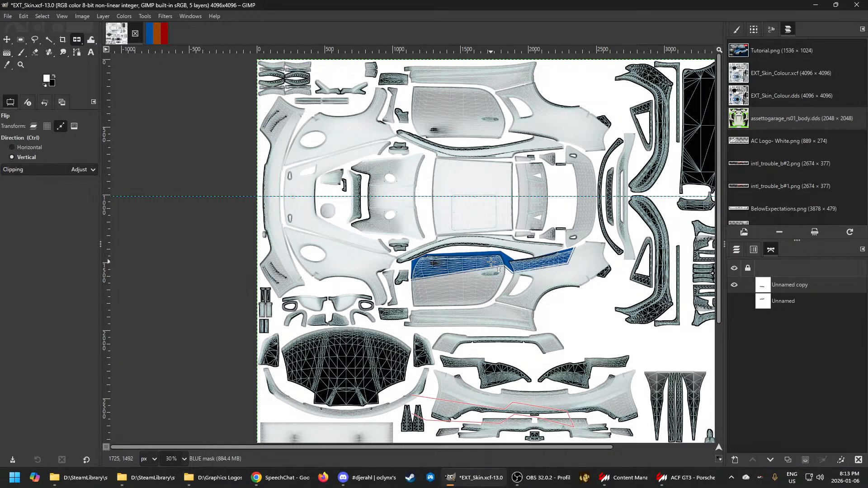
scroll(491, 187, "down", 2)
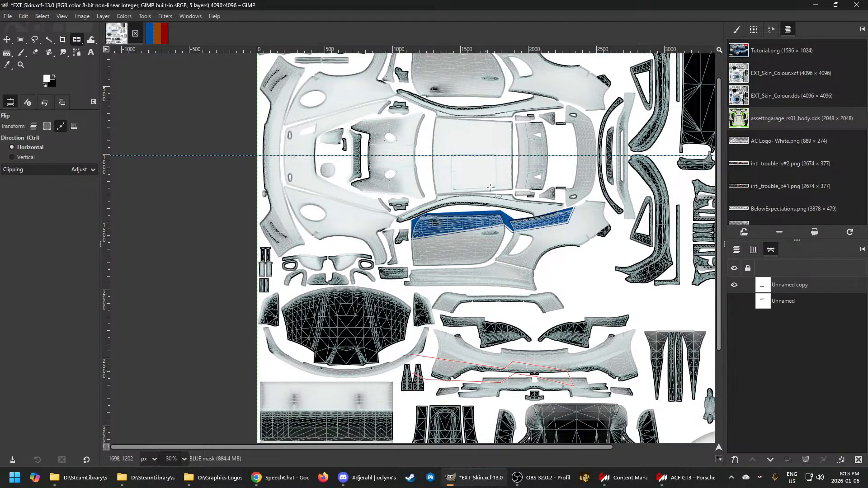
scroll(497, 237, "up", 2)
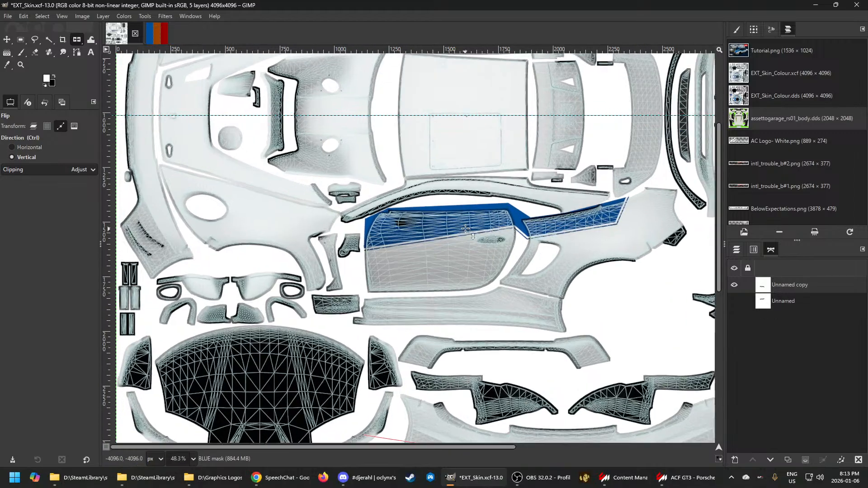
Flip the duplicated path vertically across the centerline guide so it lies over the opposite side of the car
scroll(474, 220, "down", 5)
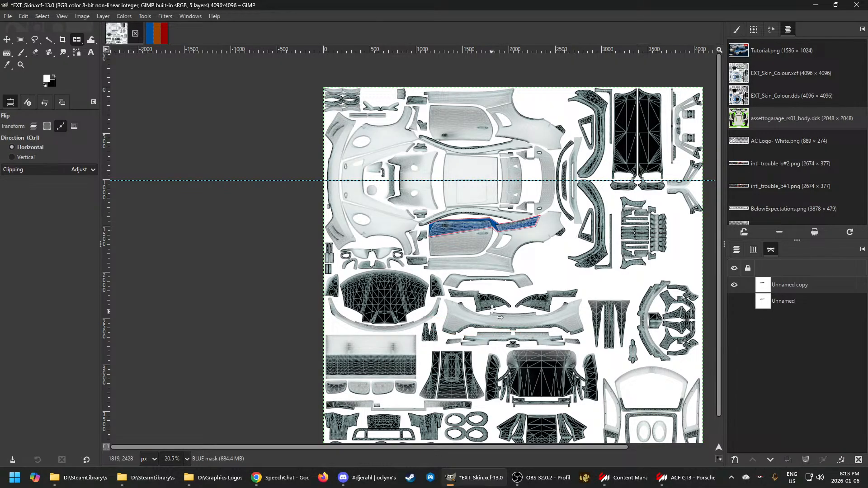
scroll(488, 231, "up", 1)
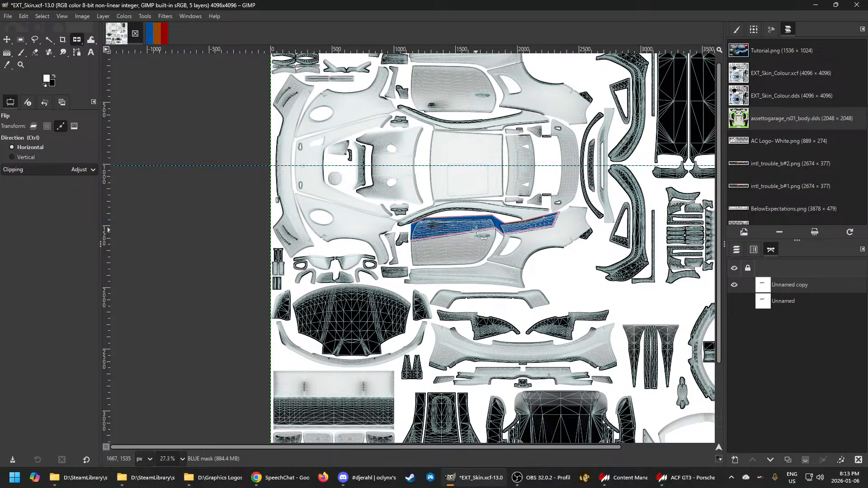
left_click(470, 165)
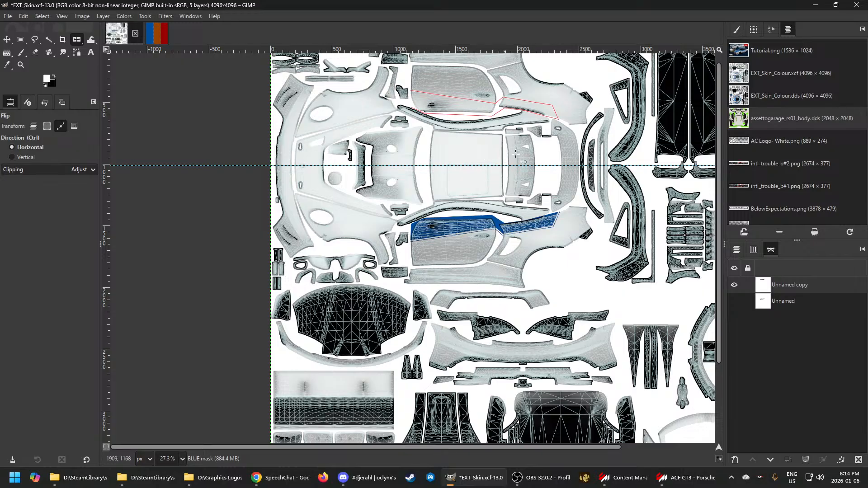
scroll(503, 105, "up", 2)
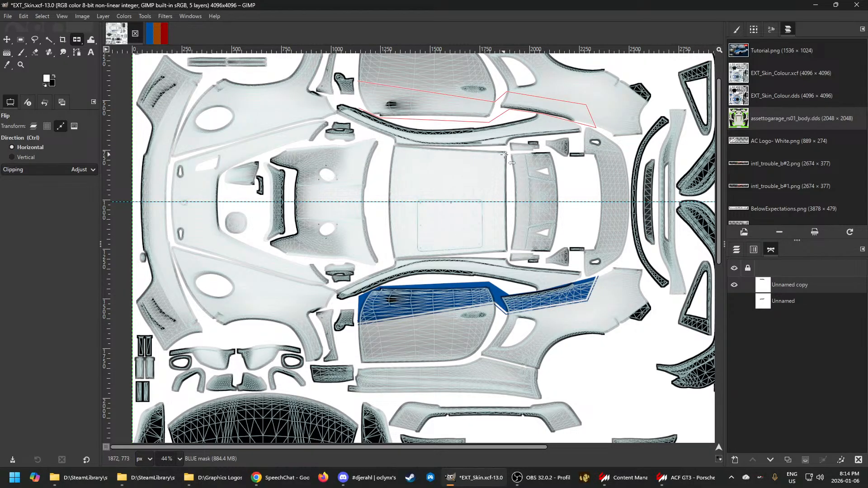
Fill the mirrored path on the BLUE layer mask with the foreground color, keeping antialiasing on
left_click(735, 251)
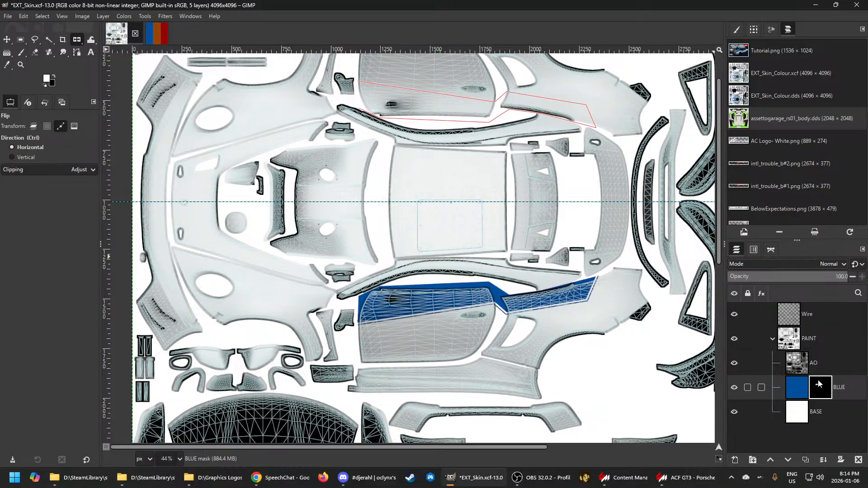
left_click(75, 52)
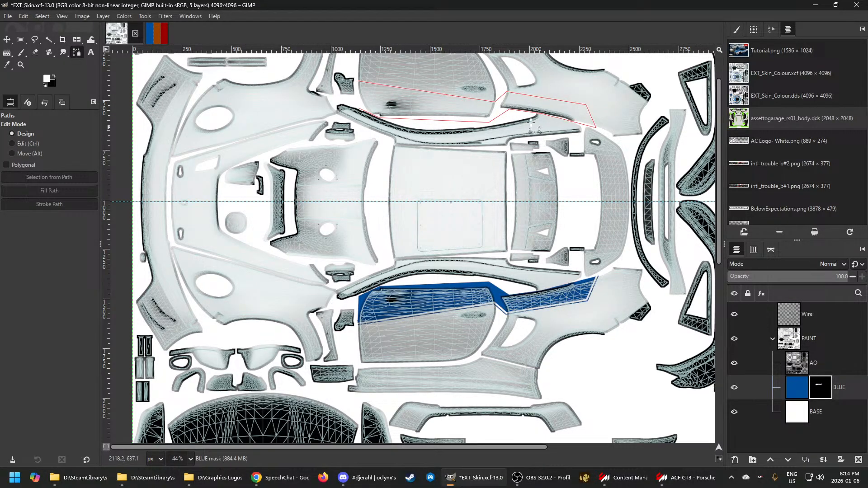
left_click(451, 95)
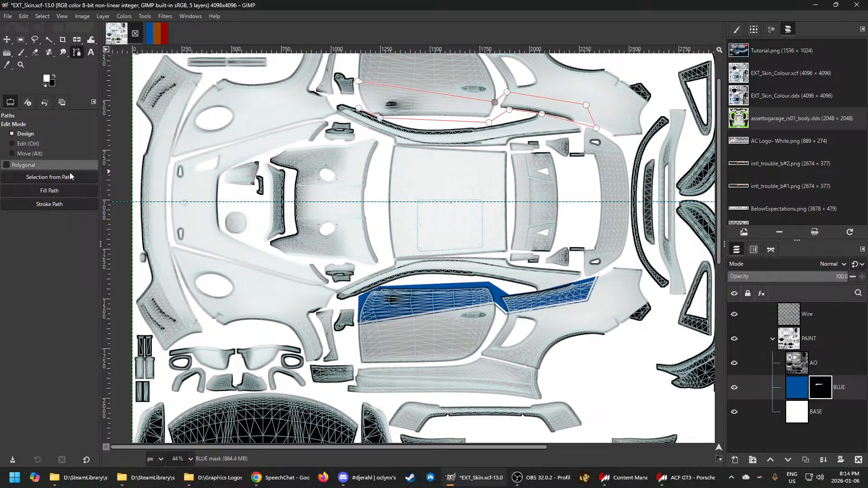
left_click(51, 191)
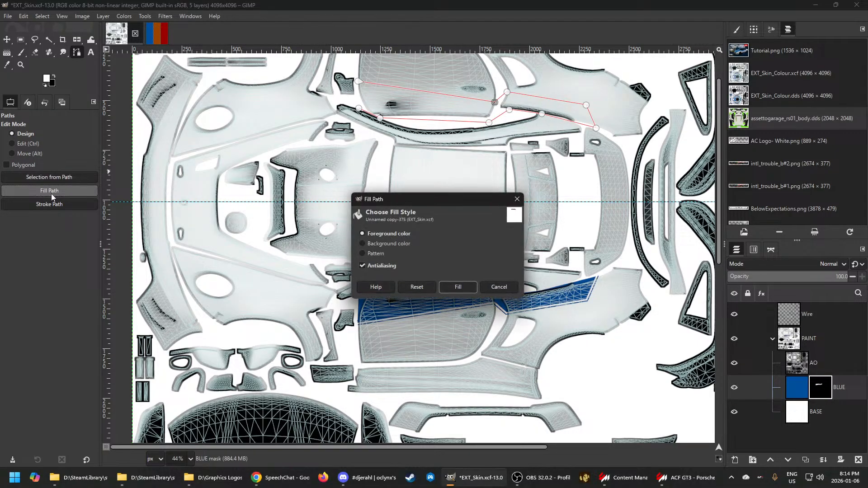
left_click(458, 285)
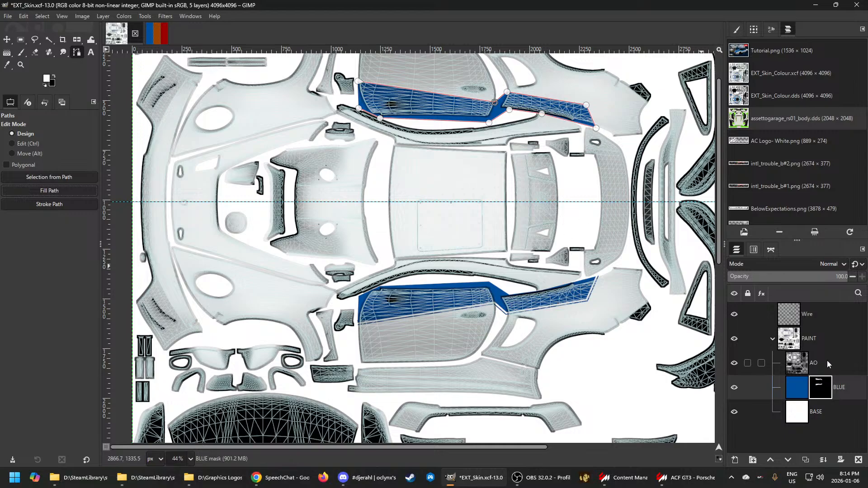
Stroke the mirrored path 25 px wide with the background color, and restroke it with the foreground color at the same width
left_click(50, 204)
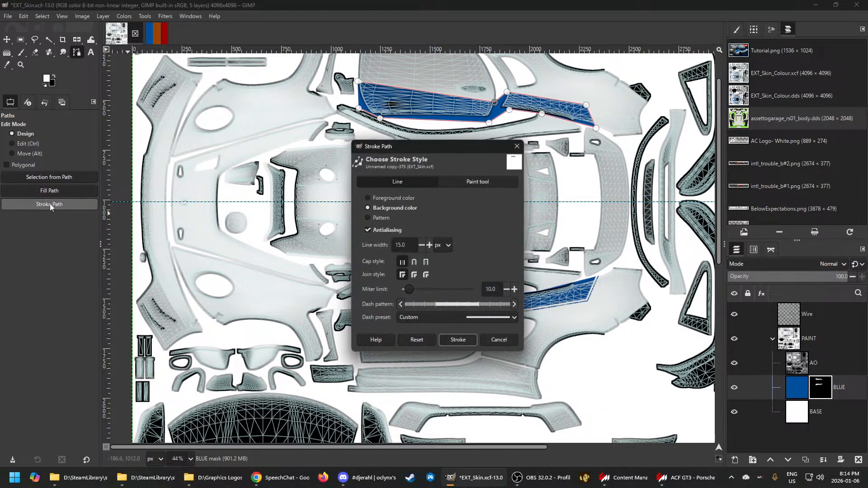
left_click(409, 244)
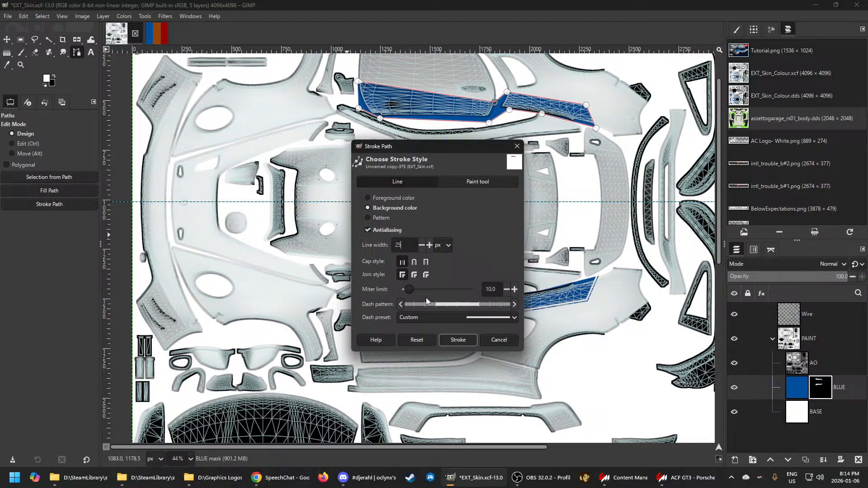
left_click(467, 342)
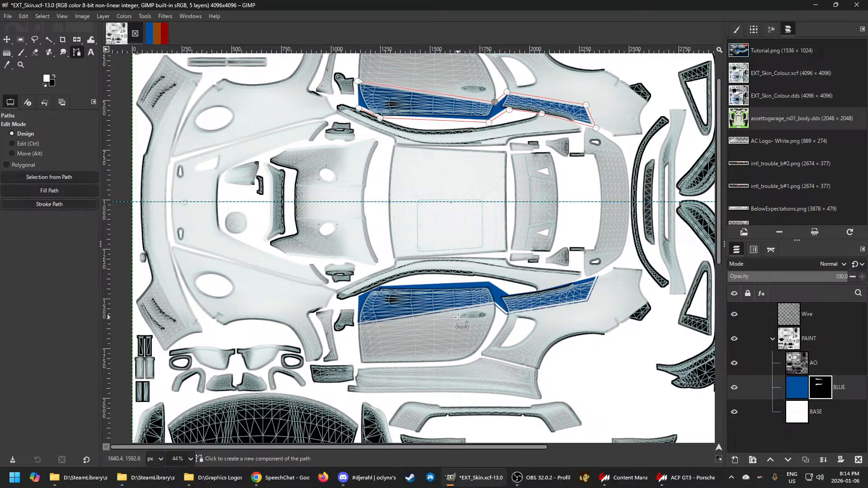
left_click(53, 204)
left_click(369, 197)
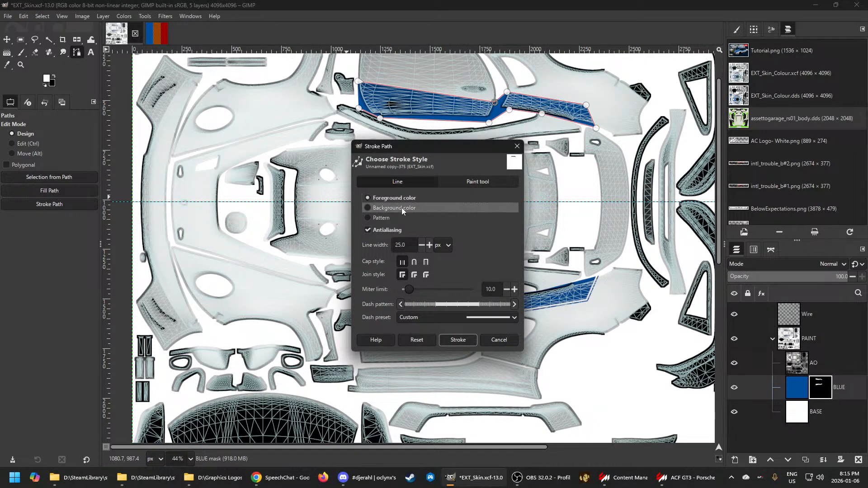
left_click(458, 339)
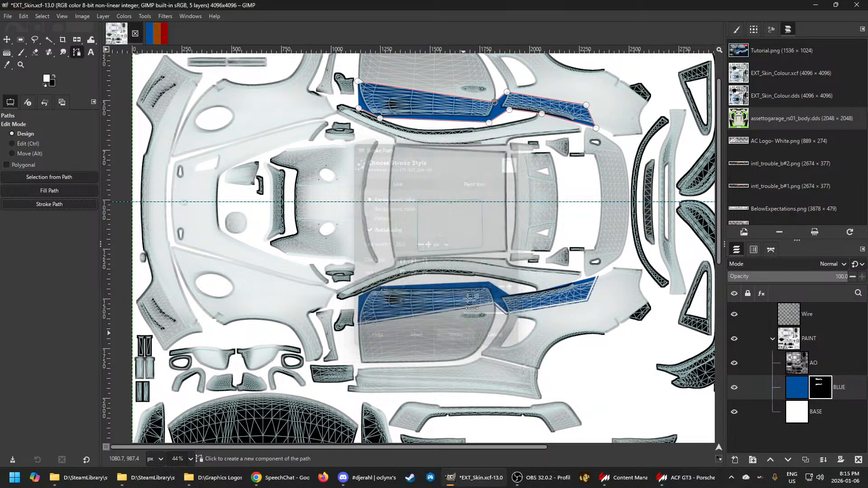
Stroke the mirrored path with a 15 px background-color line and refill its interior with the foreground color
left_click(49, 204)
left_click(368, 208)
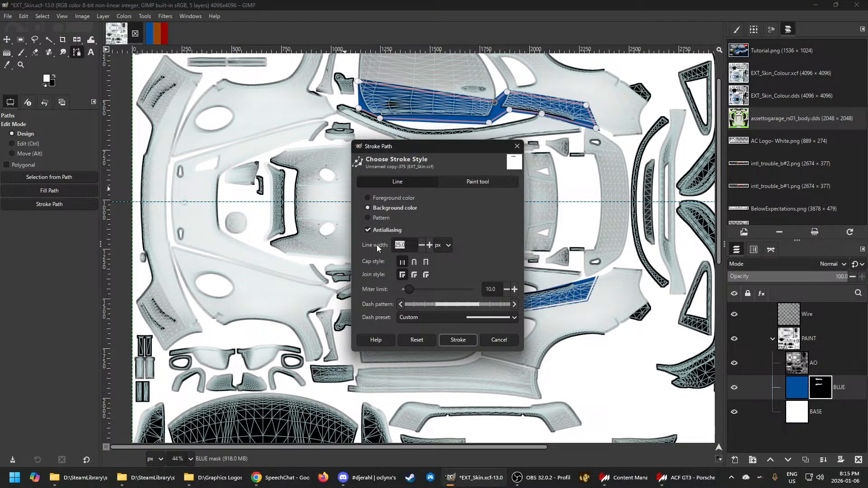
type("15")
key("Tab")
left_click(461, 344)
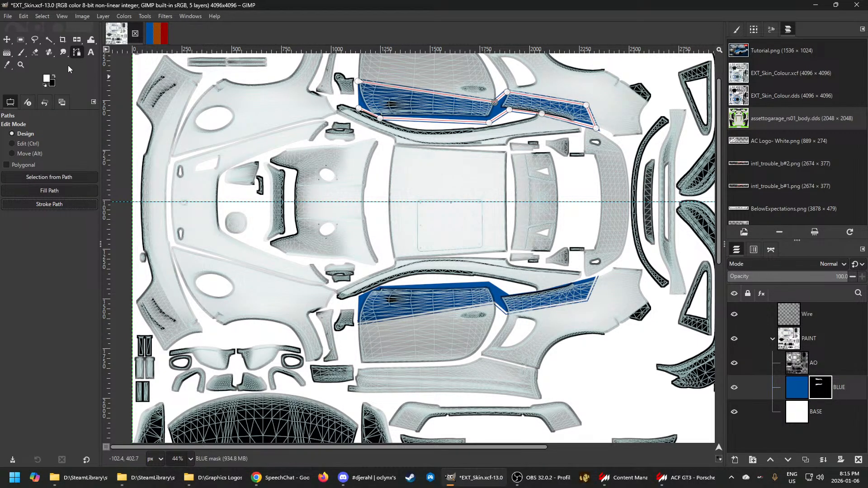
left_click(51, 192)
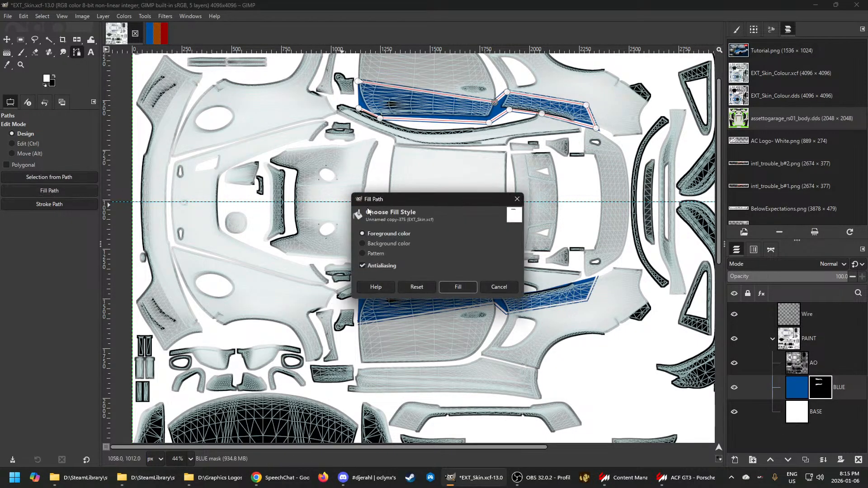
left_click(460, 288)
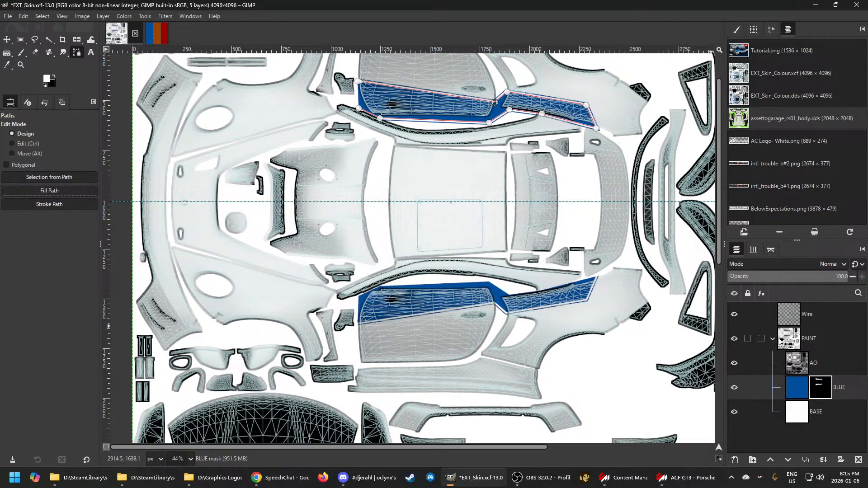
Select the PAINT group, re-export the skin to EXT_Skin.dds, and switch to the Porsche 992 GT3 R showroom preview
left_click(785, 341)
key("ctrl+e")
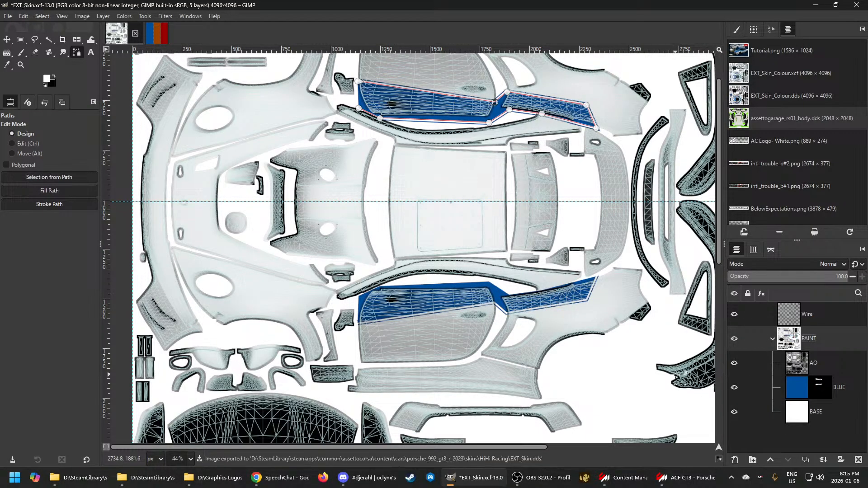
left_click(683, 484)
Examine the mirrored blue area on the car's side, with a close look at the pinstripe around the door handle and vent
left_click_drag(385, 292, 566, 316)
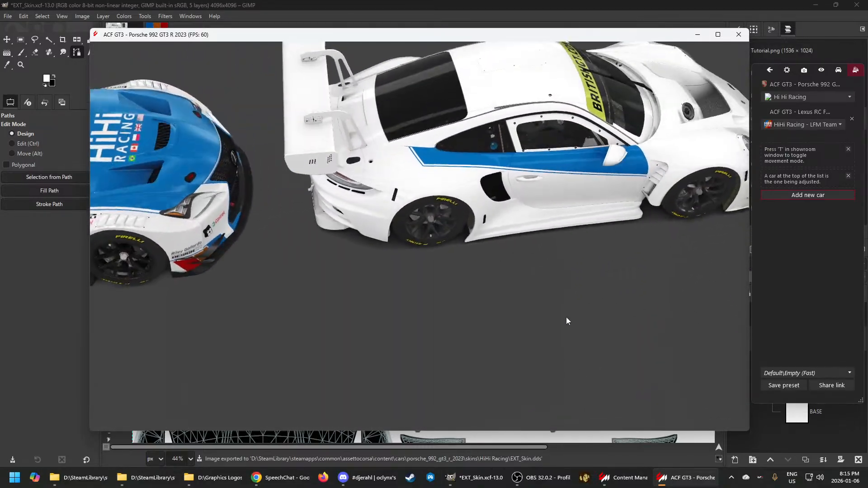
left_click_drag(417, 165, 362, 82)
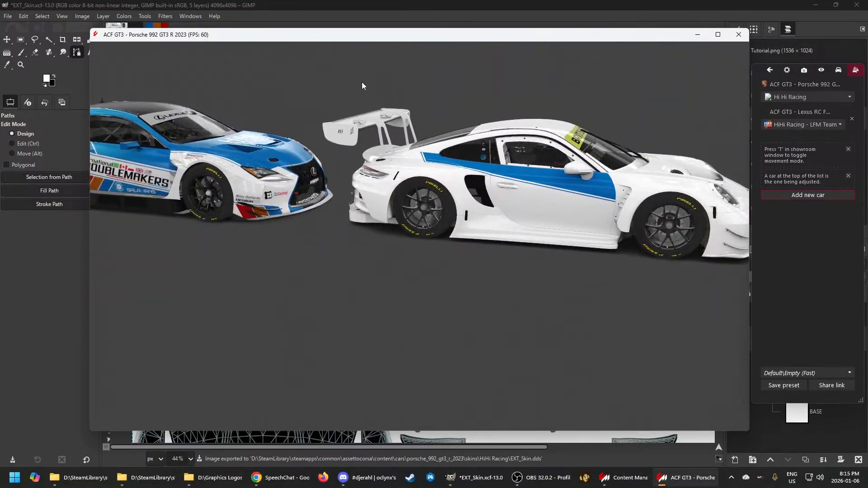
left_click_drag(630, 209, 543, 213)
scroll(446, 205, "up", 5)
scroll(576, 188, "up", 4)
scroll(538, 215, "up", 7)
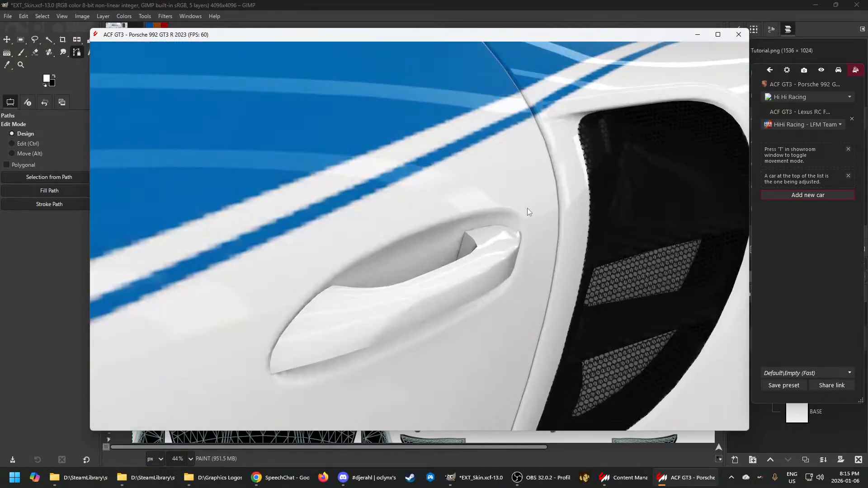
scroll(527, 208, "down", 4)
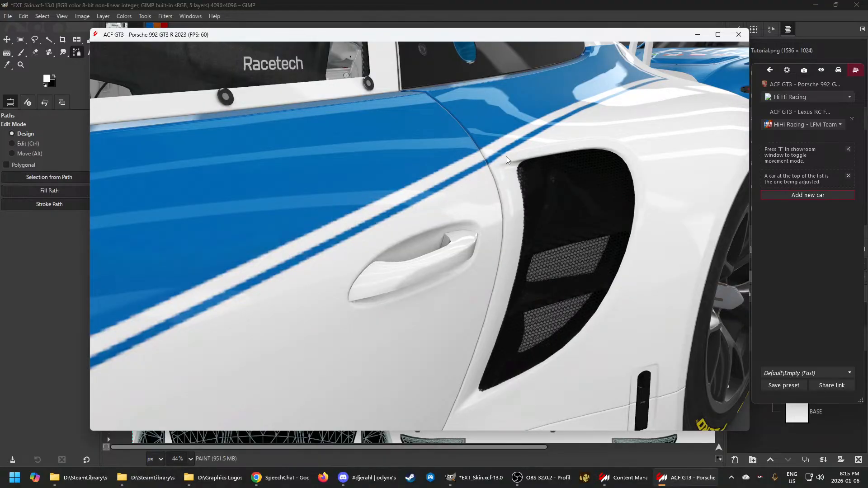
scroll(513, 176, "down", 7)
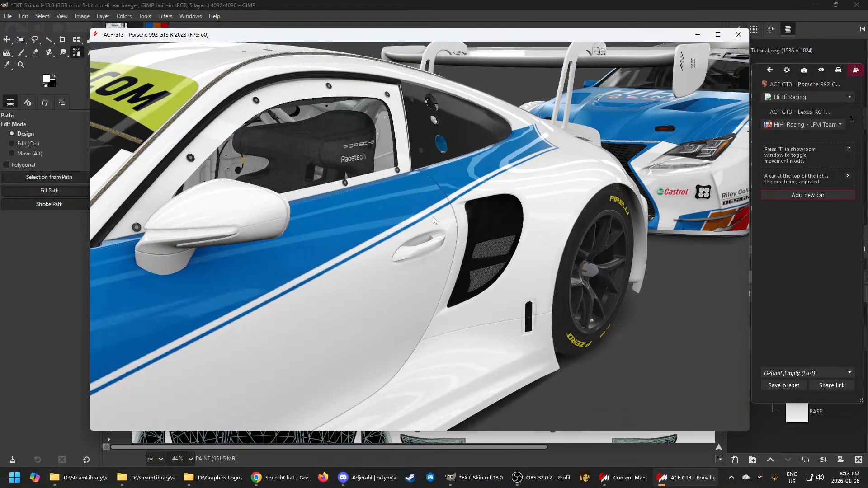
Compare the blue areas and pinstripes on both sides of the Porsche from the front and from above
left_click_drag(405, 264, 258, 262)
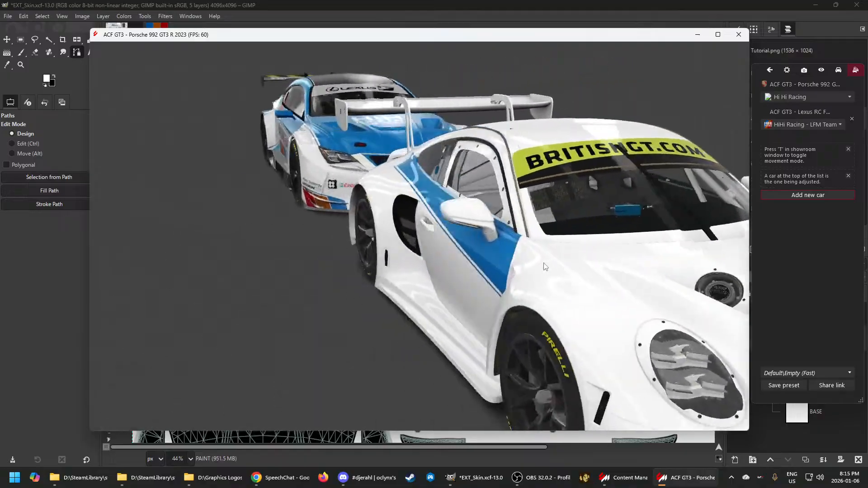
scroll(572, 259, "down", 4)
left_click_drag(438, 183, 303, 326)
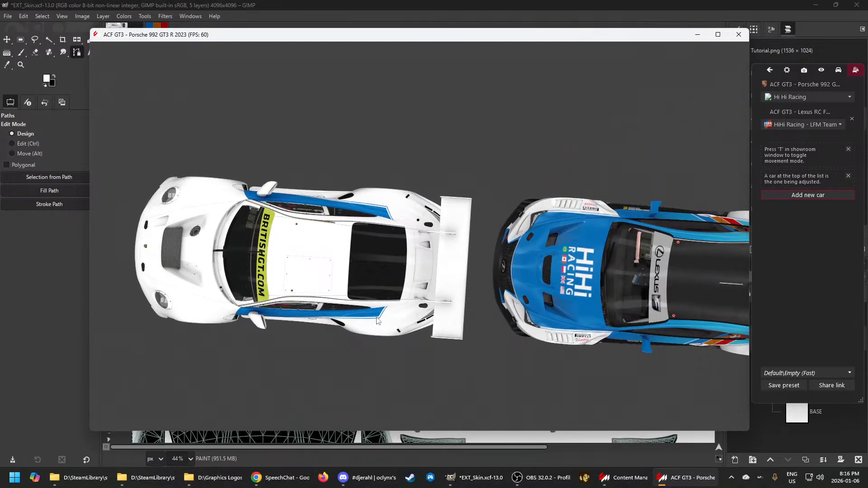
left_click_drag(401, 290, 394, 285)
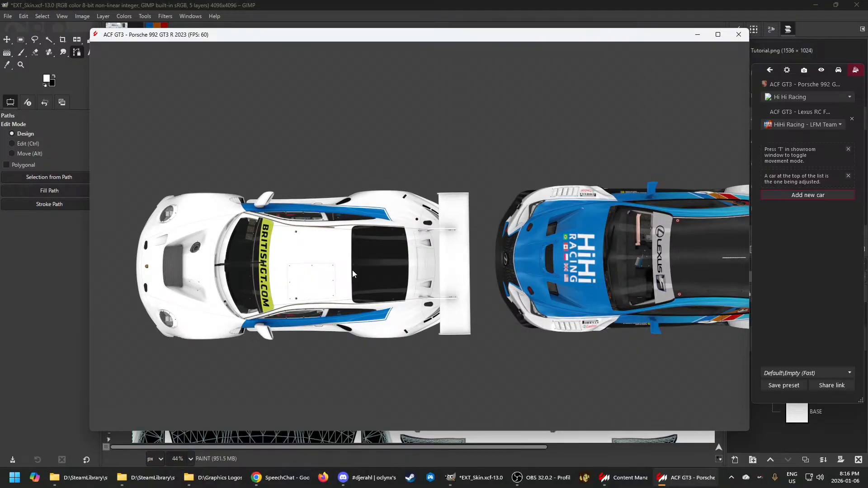
left_click_drag(387, 232, 390, 247)
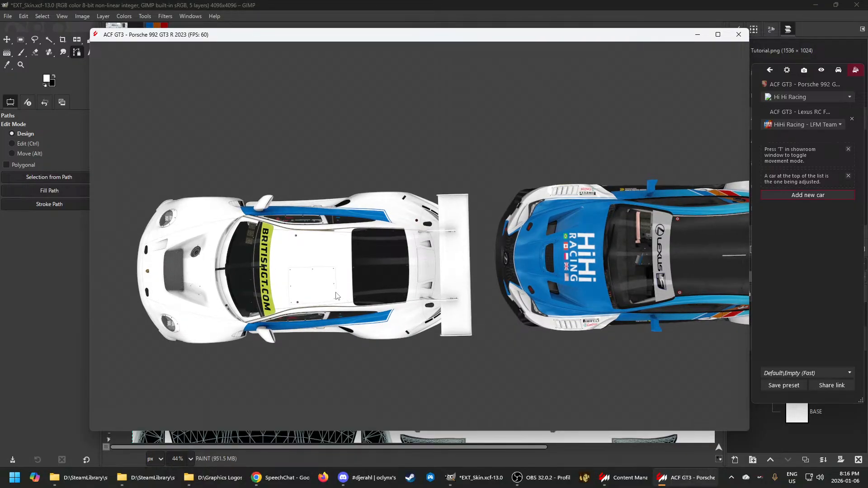
left_click_drag(336, 297, 339, 190)
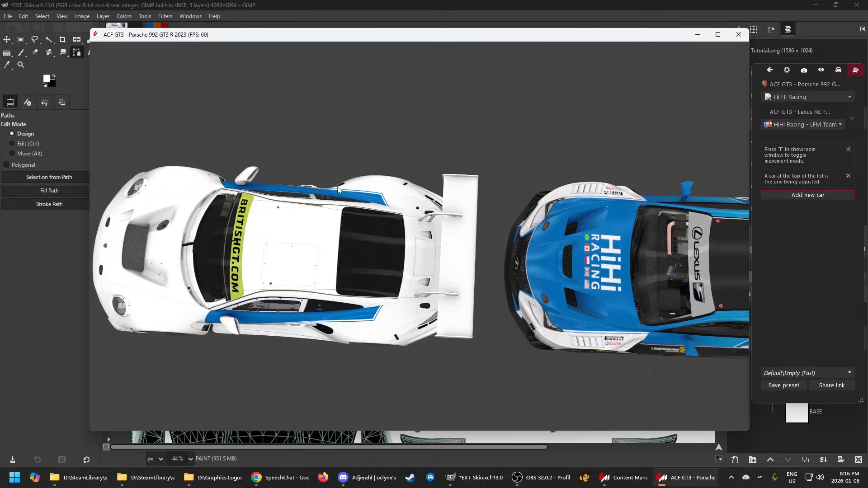
left_click_drag(294, 249, 391, 229)
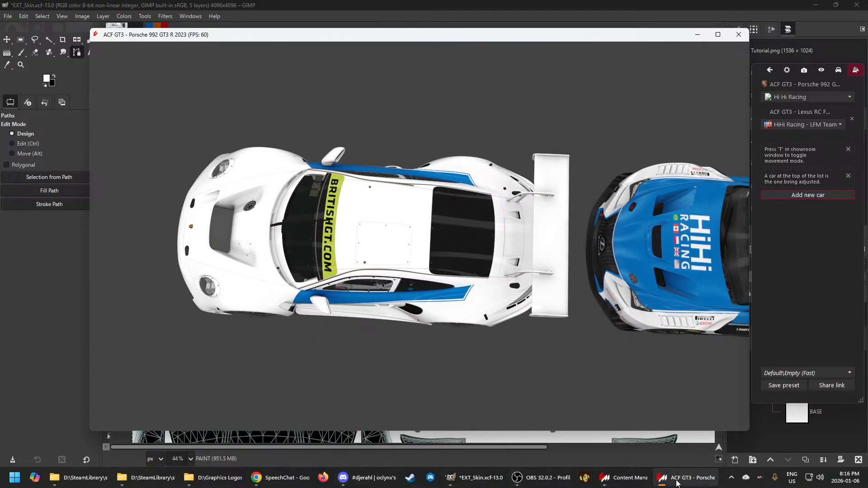
Switch back to the EXT_Skin image in GIMP and set the Move tool to move the active path
mouse_move(678, 483)
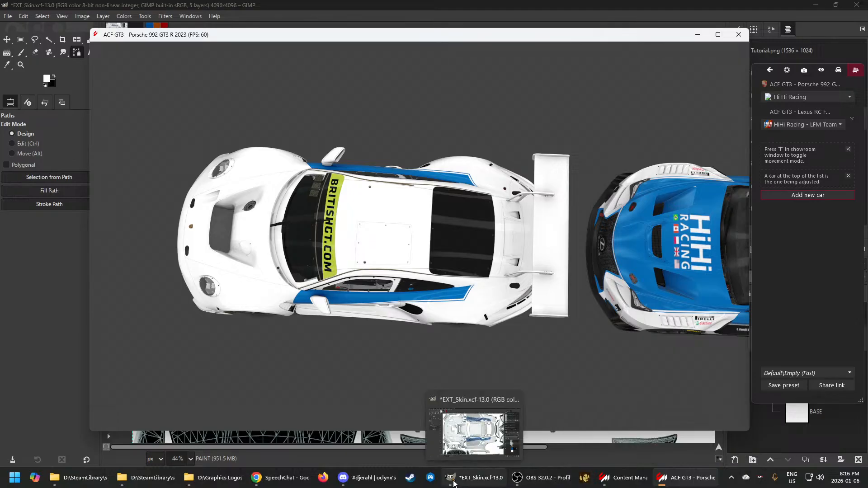
left_click(475, 478)
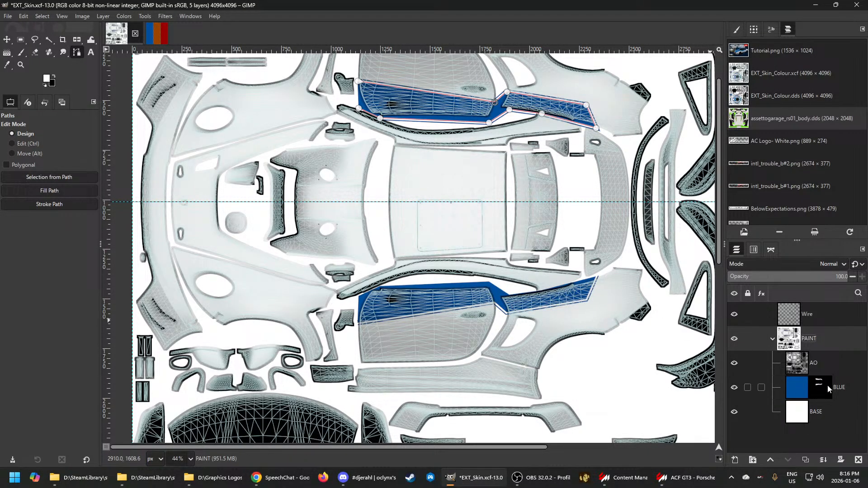
scroll(496, 90, "up", 5)
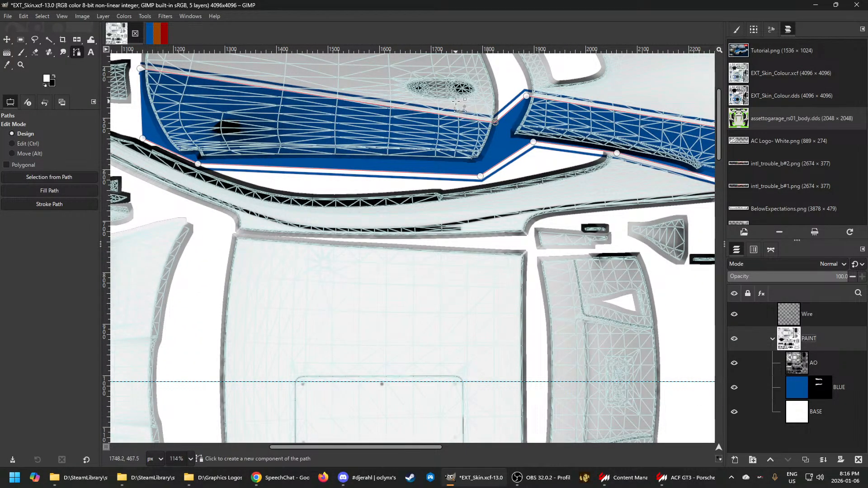
left_click(6, 42)
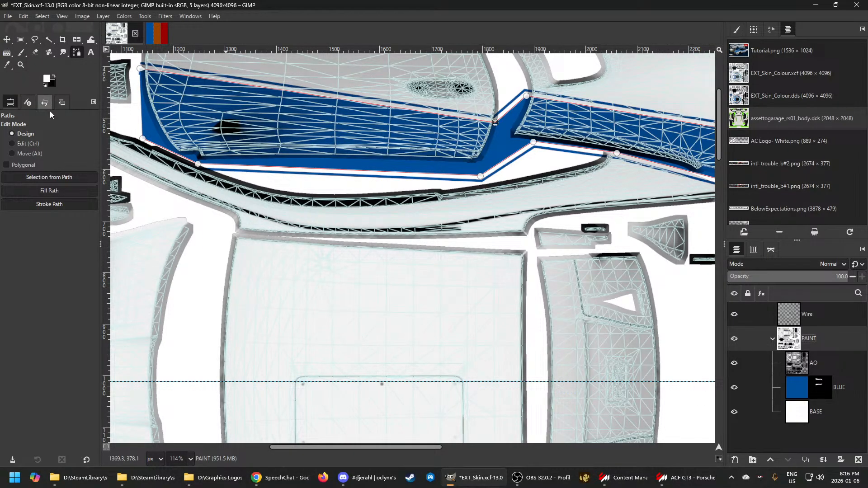
left_click(6, 40)
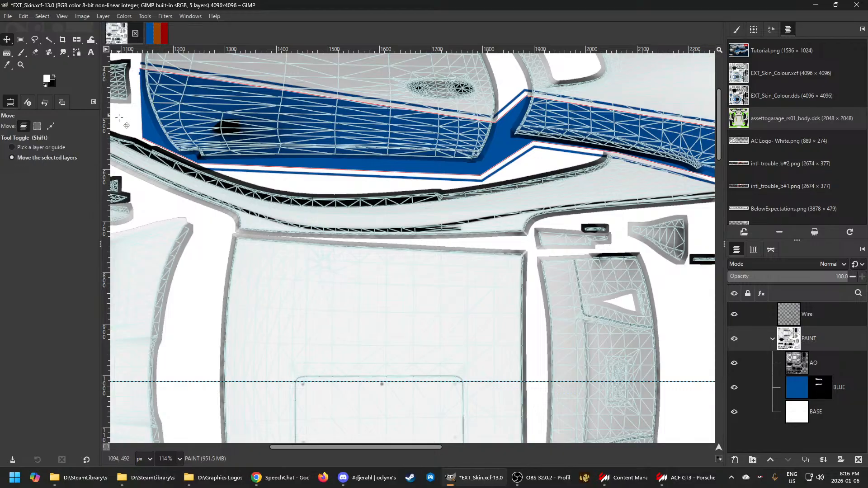
left_click(50, 128)
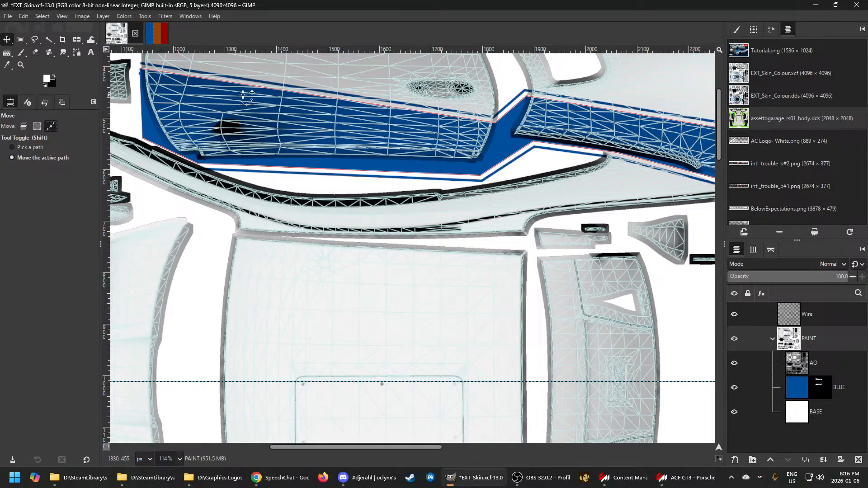
Nudge the active path in small steps vertically and sideways around the pinstripe, finishing along the inner blue area's edge
left_click(286, 93)
key("Up")
key("Up")
key("Up")
key("Up")
key("Up")
key("Up")
key("Up")
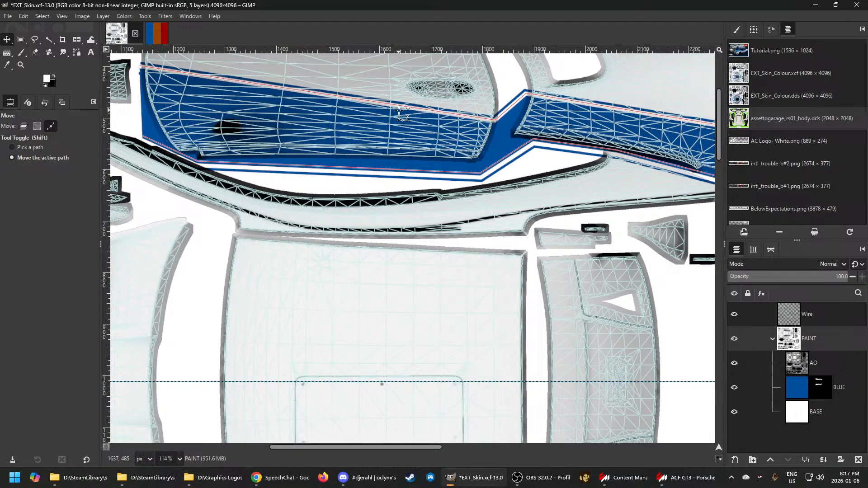
key("Down")
key("Down")
key("Down")
key("Down")
key("Down")
key("Down")
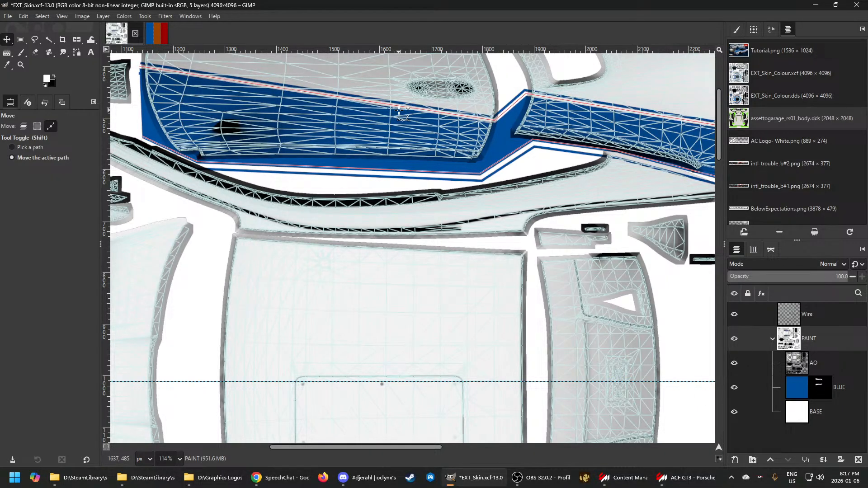
key("Right")
key("Right")
key("Right")
key("Right")
key("Down")
key("Down")
key("Down")
key("Down")
key("Left")
key("Up")
key("Up")
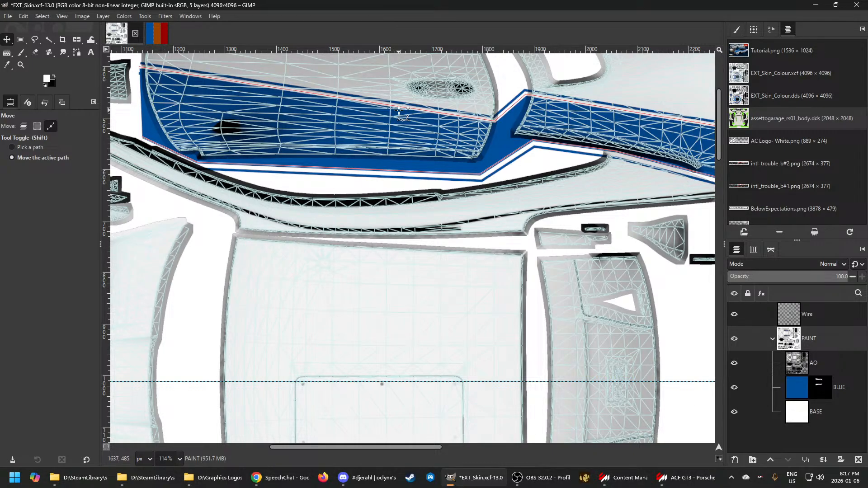
key("Down")
key("Down")
key("Down")
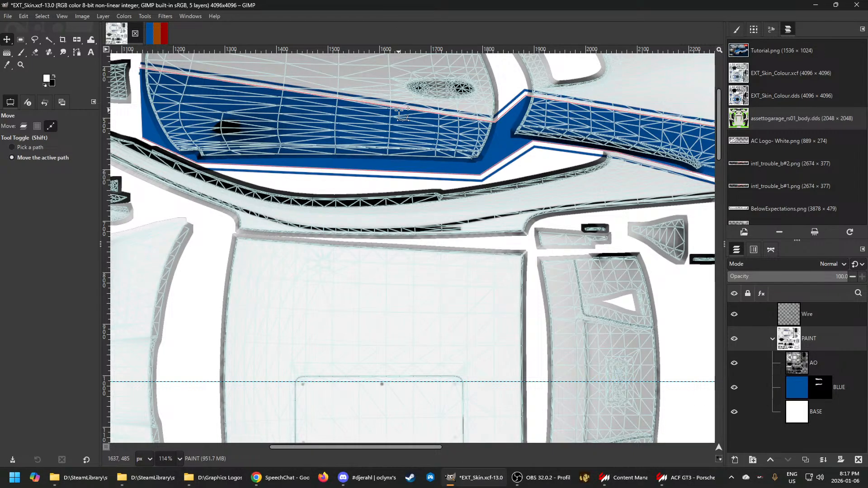
key("Right")
key("Up")
key("Up")
key("Up")
key("Up")
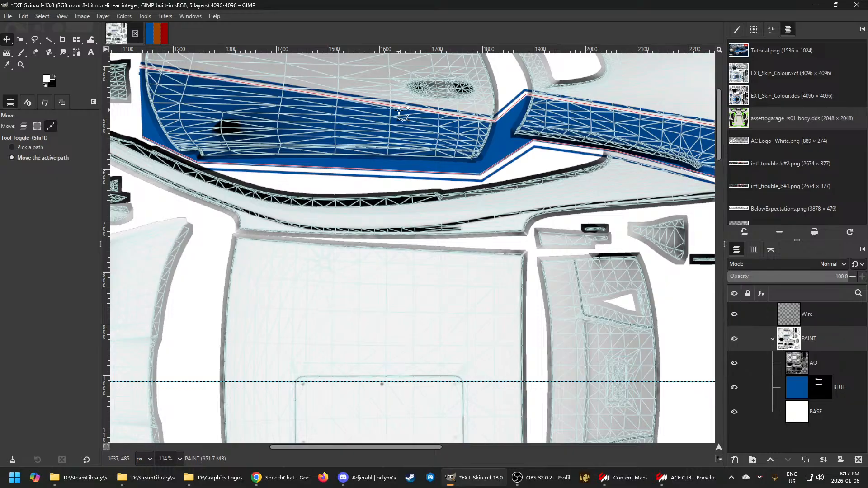
key("Left")
key("Left")
key("Left")
key("Left")
key("Left")
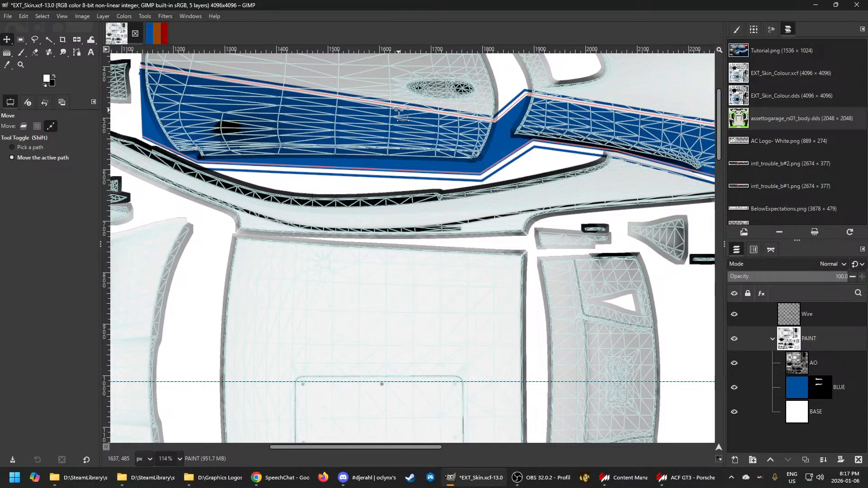
key("Left")
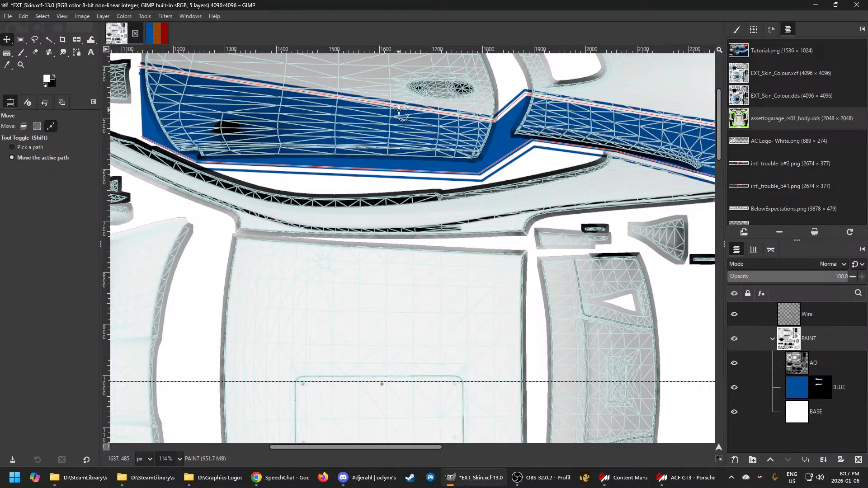
key("Up")
key("Up")
key("Up")
key("Up")
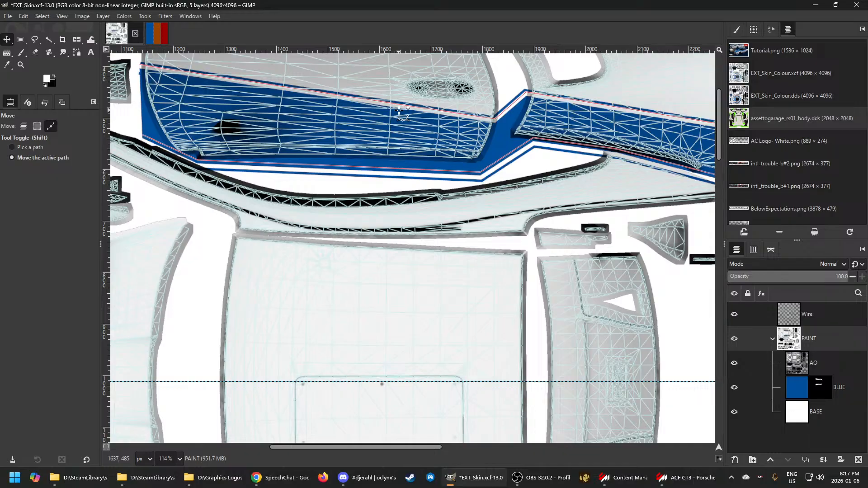
key("Down")
key("Down")
key("Down")
key("Down")
key("Down")
key("Down")
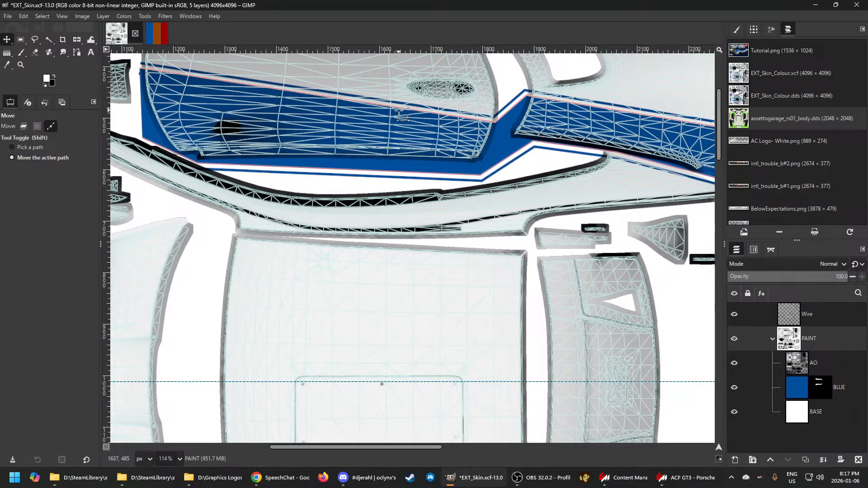
key("Down")
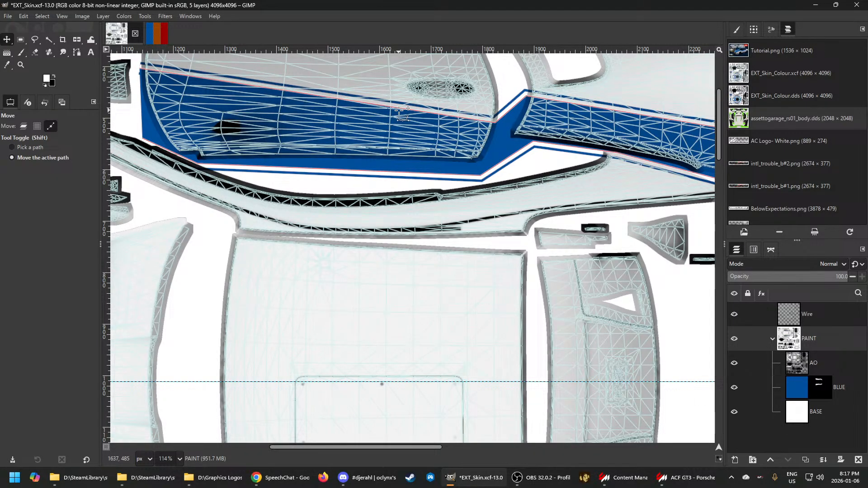
scroll(452, 116, "up", 2, "ctrl")
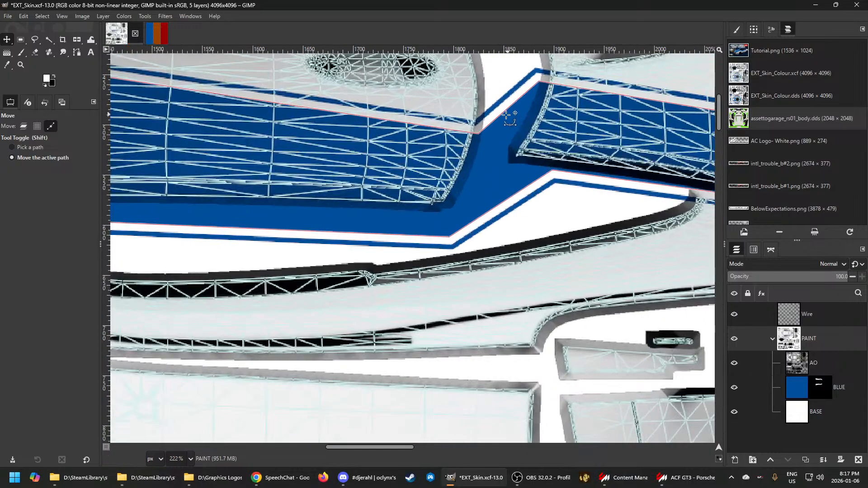
scroll(477, 132, "up", 1, "ctrl")
scroll(477, 132, "down", 3)
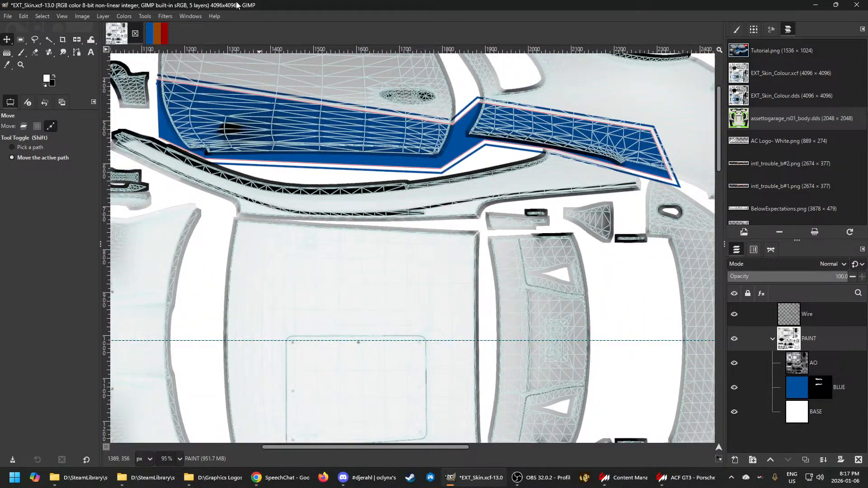
Save EXT_Skin.xcf and hide the mirrored path "Unnamed copy"
key("ctrl+s")
scroll(530, 199, "down", 1)
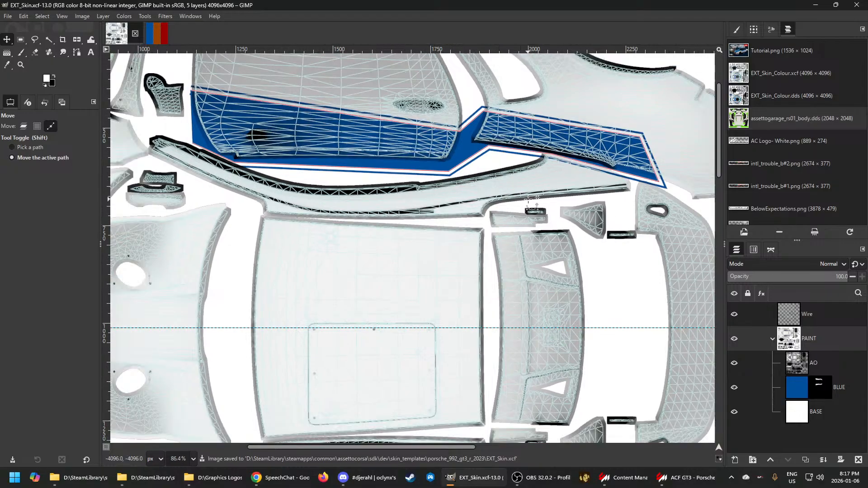
scroll(529, 199, "down", 2)
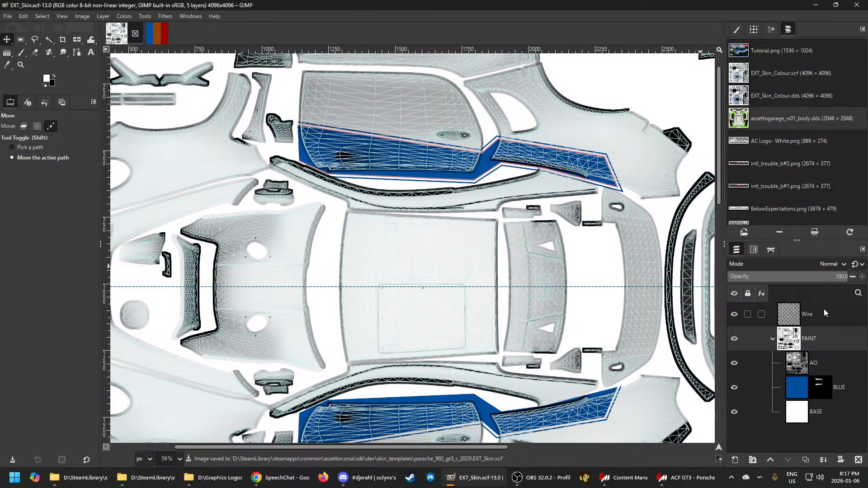
left_click(772, 249)
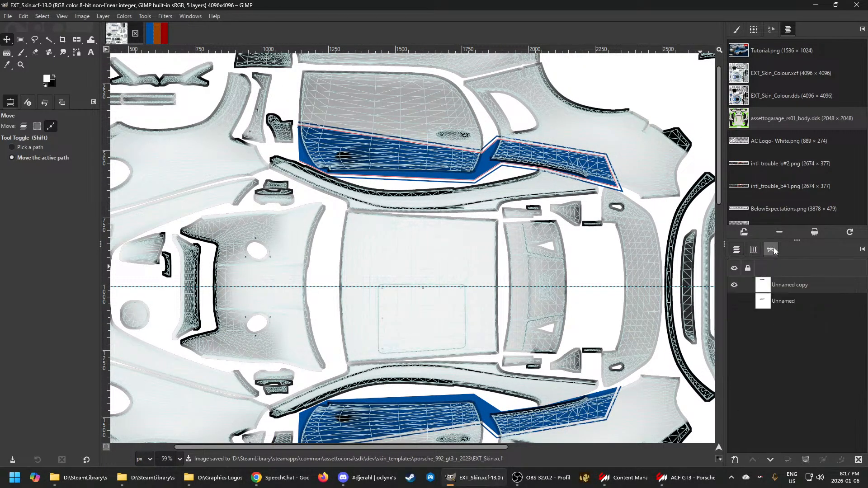
left_click(734, 285)
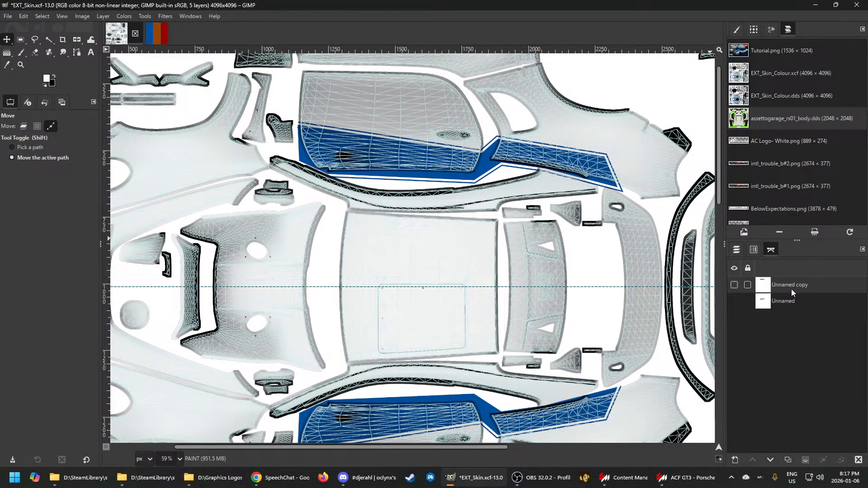
Select the BLUE layer's mask and place the first Free Select points along the blue area's lower outline, starting at its rear tip
left_click(737, 250)
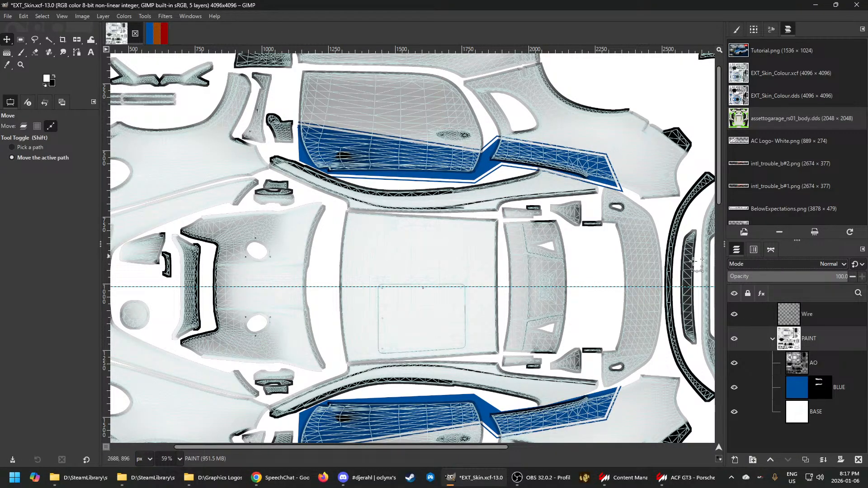
left_click(797, 385)
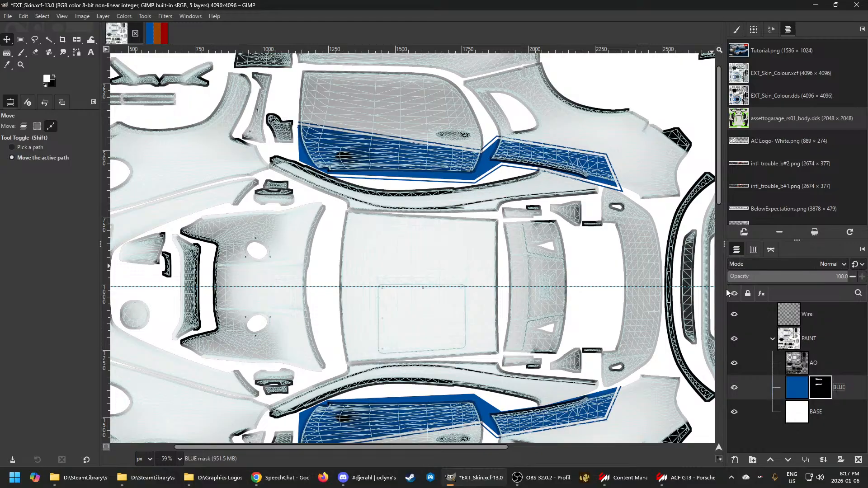
scroll(621, 167, "up", 3)
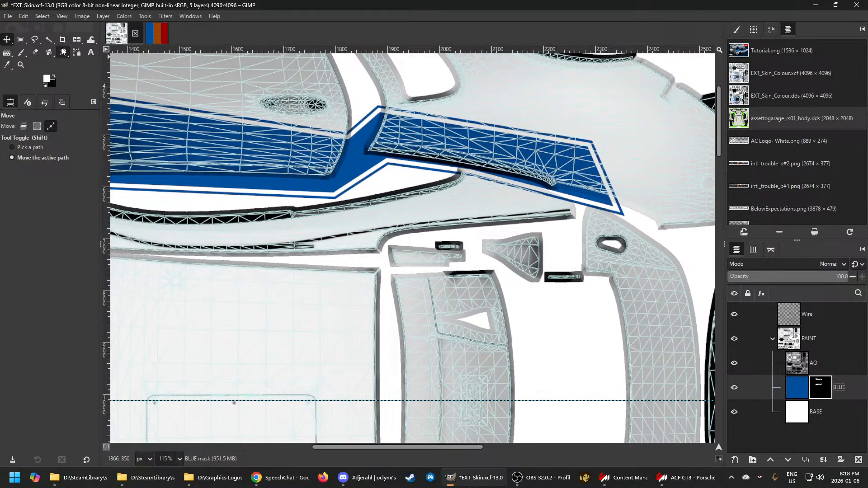
left_click(35, 39)
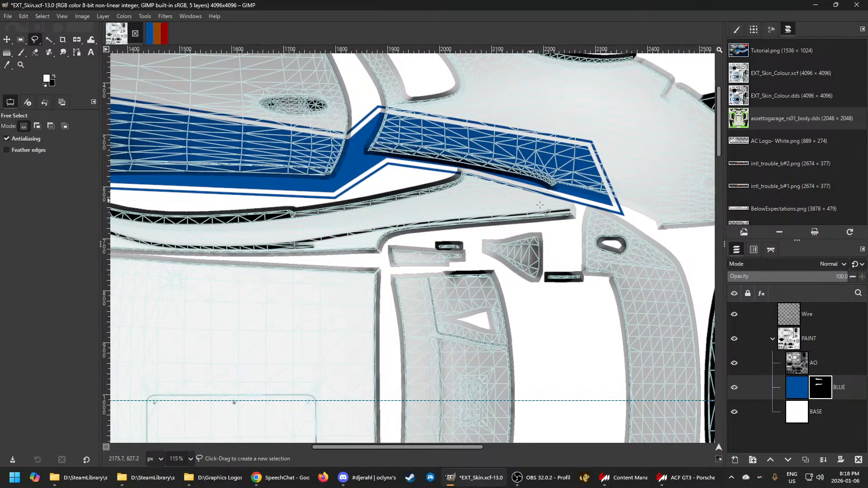
left_click(638, 212)
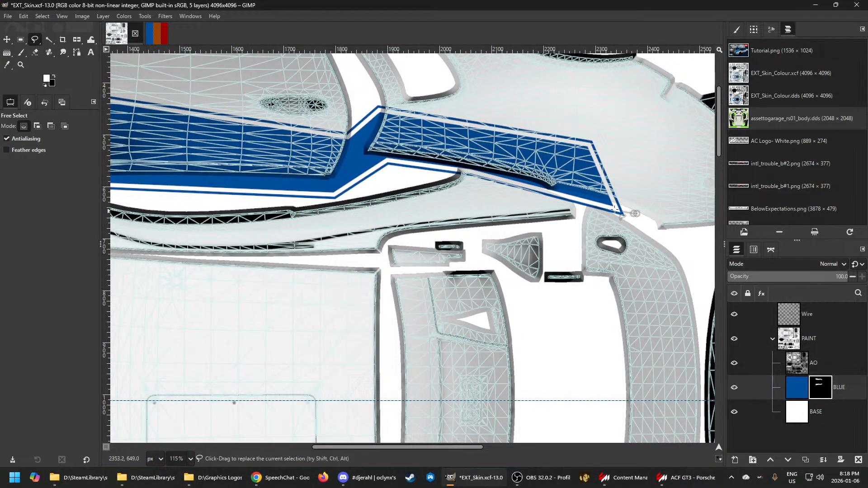
left_click(463, 172)
left_click(387, 161)
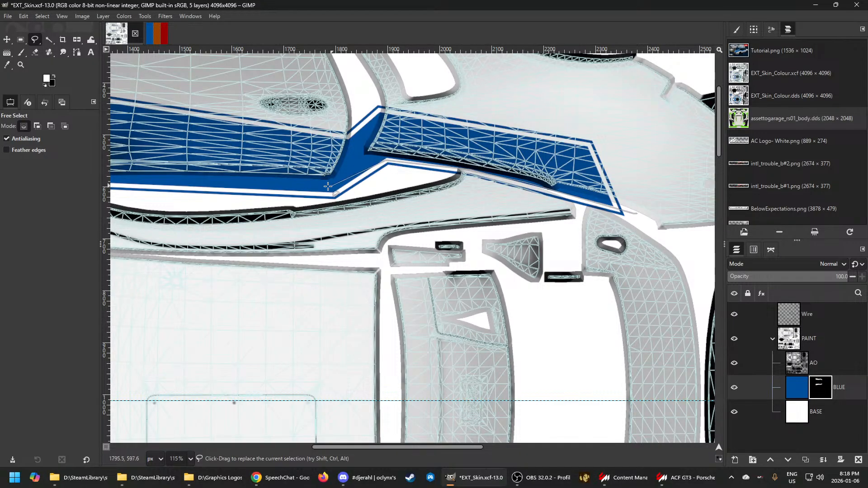
scroll(326, 188, "down", 6)
scroll(475, 230, "down", 3)
scroll(677, 290, "up", 4)
scroll(678, 291, "down", 1)
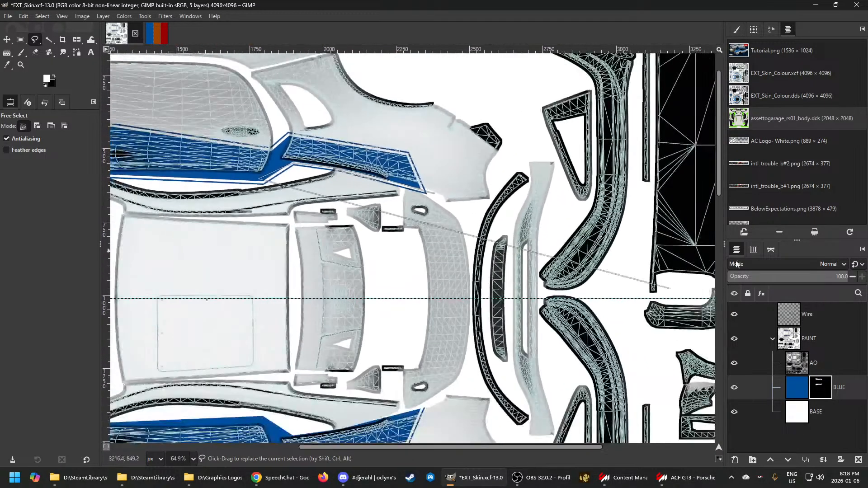
scroll(663, 233, "down", 4)
scroll(505, 227, "up", 3)
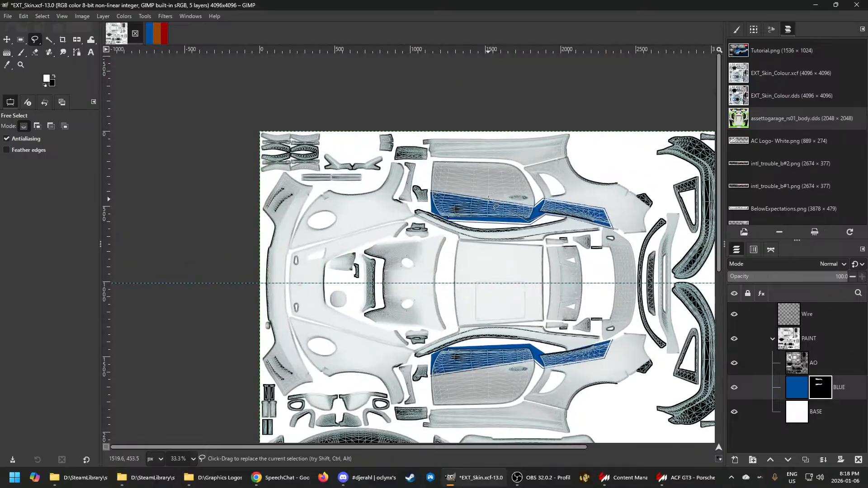
scroll(505, 227, "up", 2)
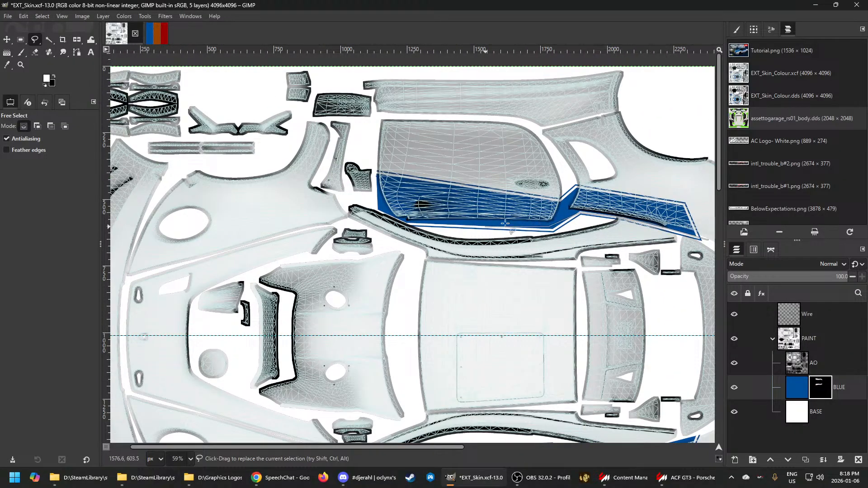
scroll(494, 224, "down", 1)
scroll(488, 226, "up", 3)
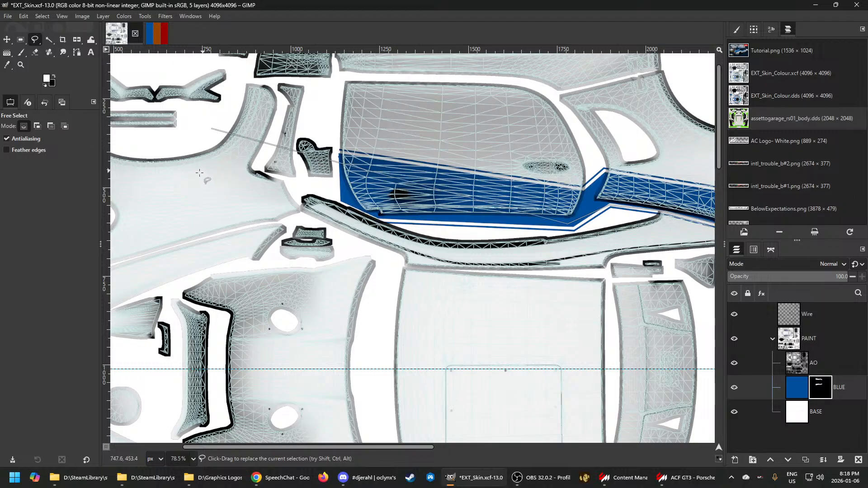
scroll(195, 179, "down", 1)
scroll(195, 179, "down", 4)
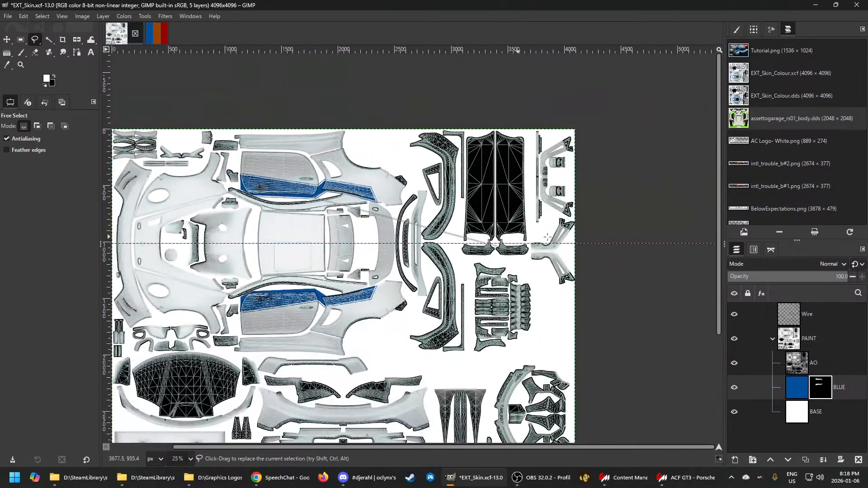
scroll(507, 212, "up", 5)
scroll(507, 213, "down", 5)
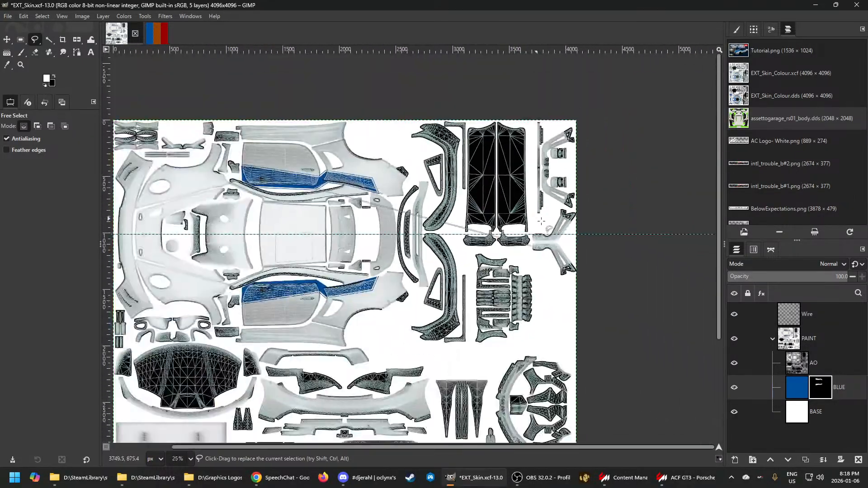
scroll(323, 196, "up", 1)
scroll(396, 194, "down", 3)
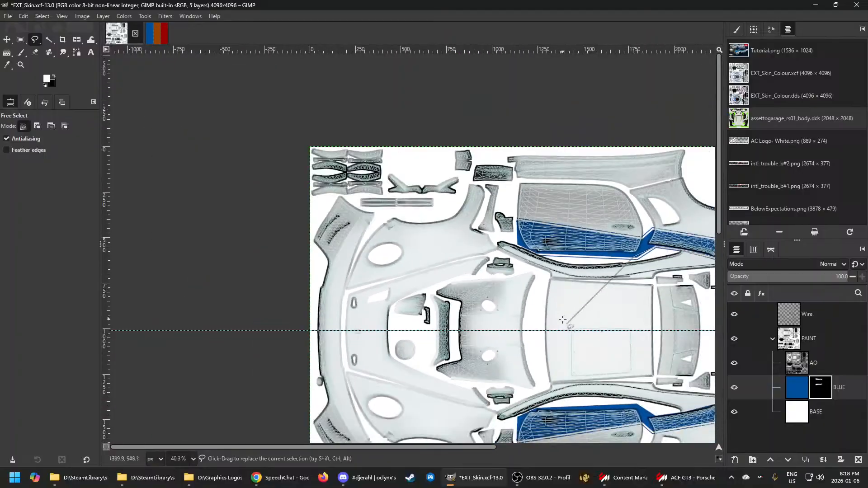
Complete the Free Select outline around the stray blue line below the upper blue area, looping past the roof's upper edge and closing it
scroll(595, 395, "up", 3)
scroll(595, 395, "down", 4)
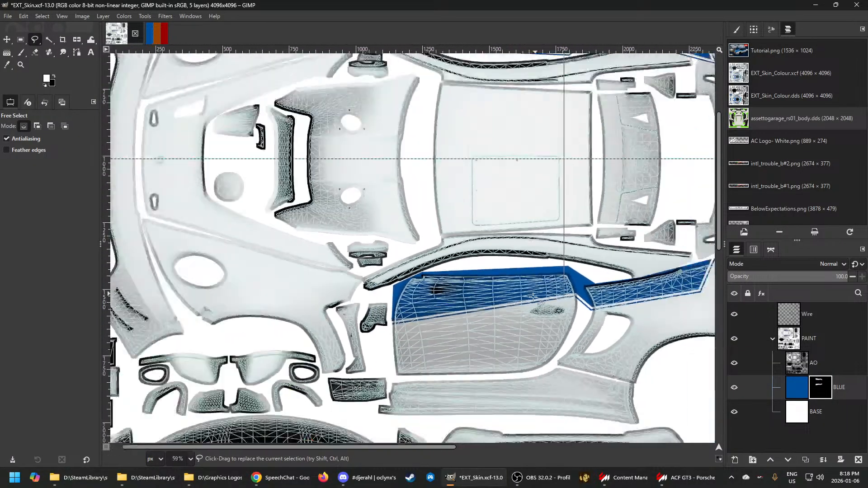
scroll(683, 236, "up", 2)
scroll(450, 181, "up", 5)
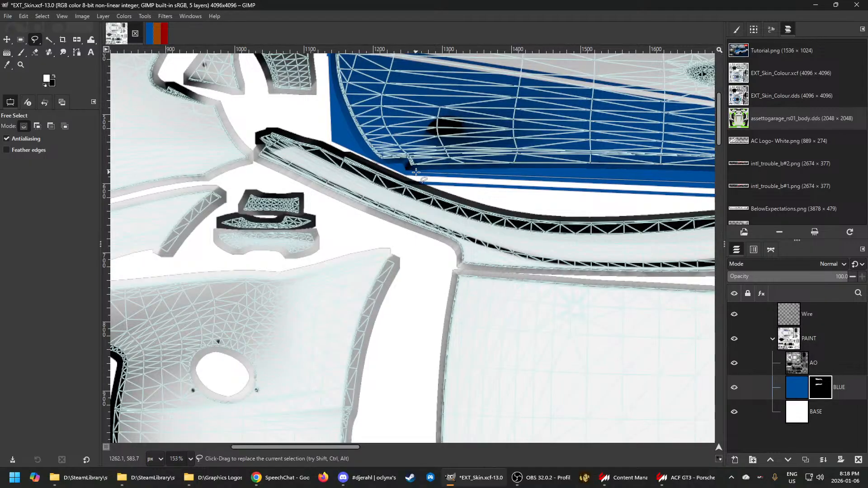
left_click(416, 173)
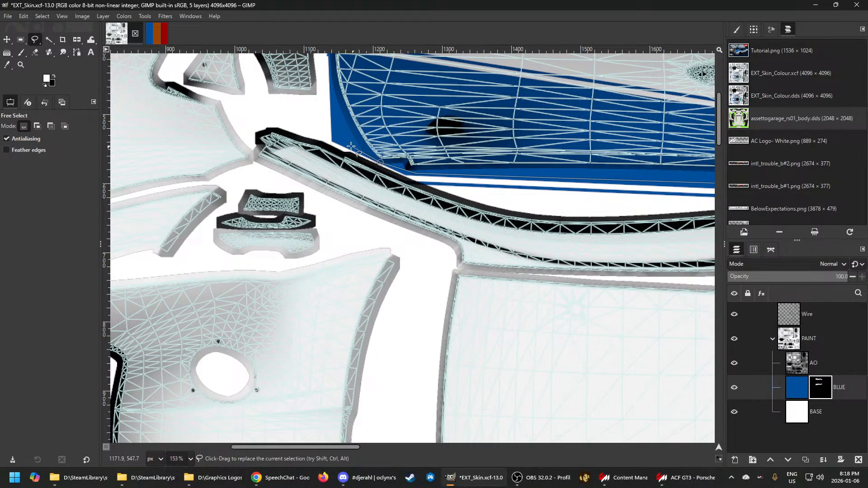
left_click(264, 113)
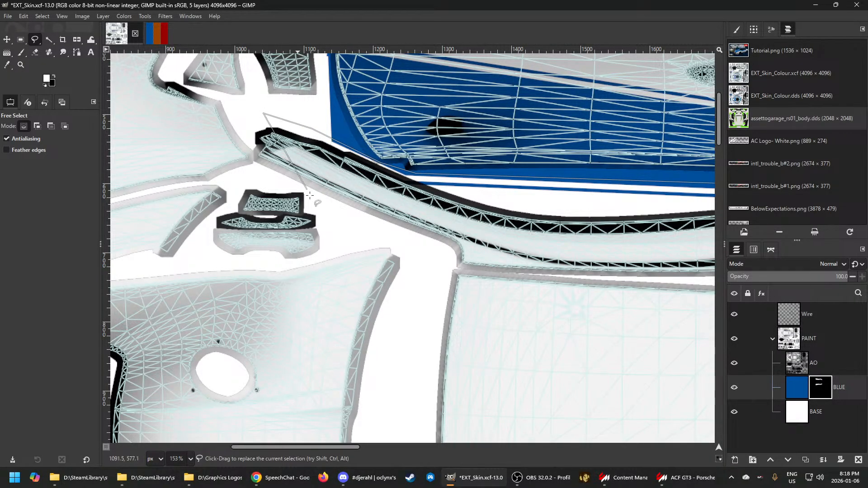
scroll(317, 207, "down", 4)
left_click(344, 241)
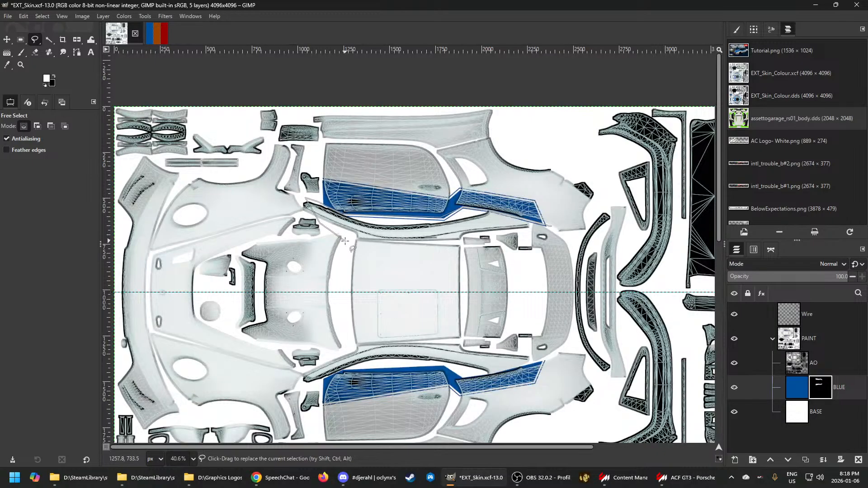
left_click(520, 249)
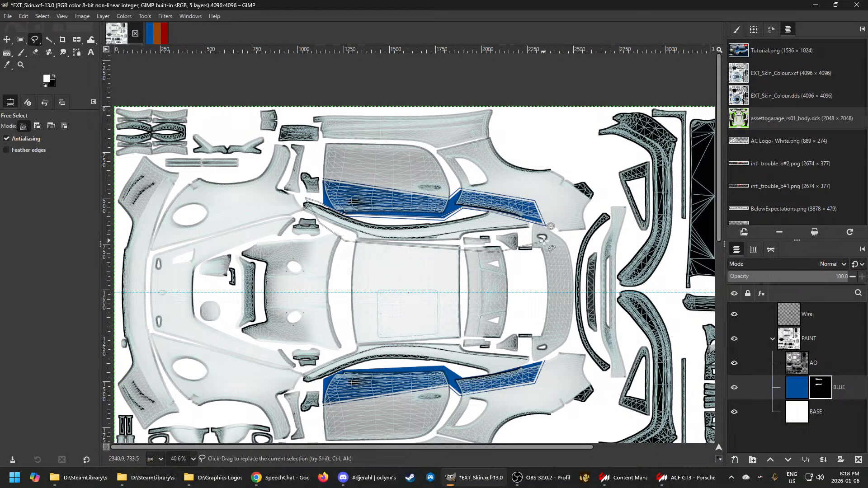
double_click(552, 225)
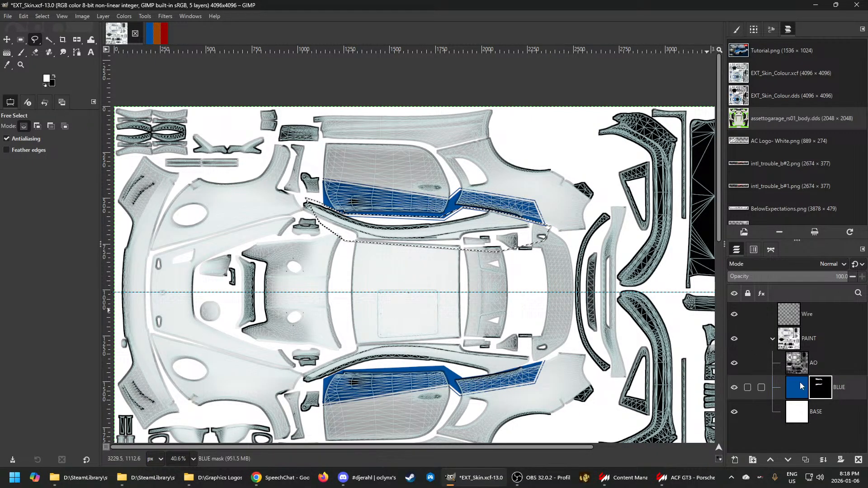
Fill the selected part of the BLUE layer's mask with the black background colour and clear the selection
left_click(23, 16)
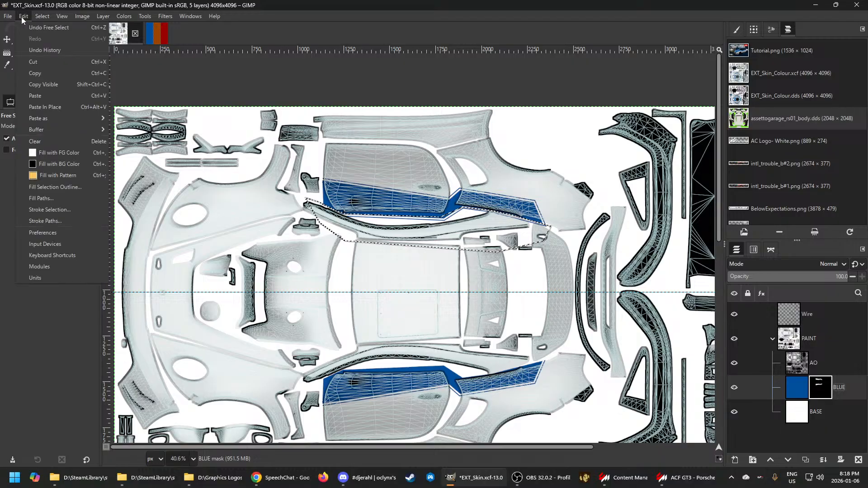
left_click(64, 163)
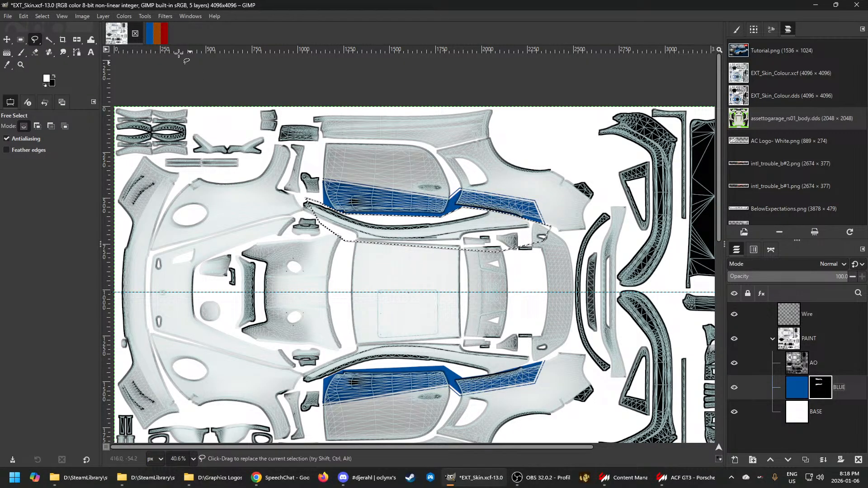
left_click(45, 17)
left_click(53, 40)
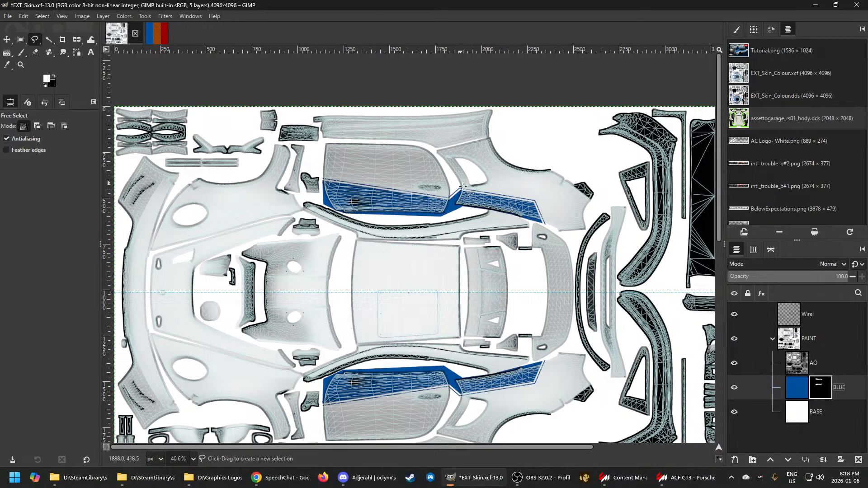
Save EXT_Skin.xcf, select the PAINT group and export the skin again to EXT_Skin.dds
key("ctrl+s")
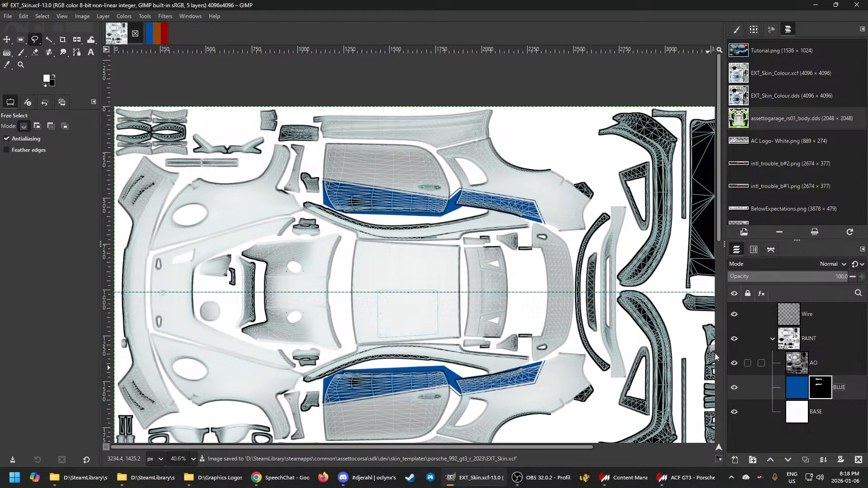
left_click(791, 347)
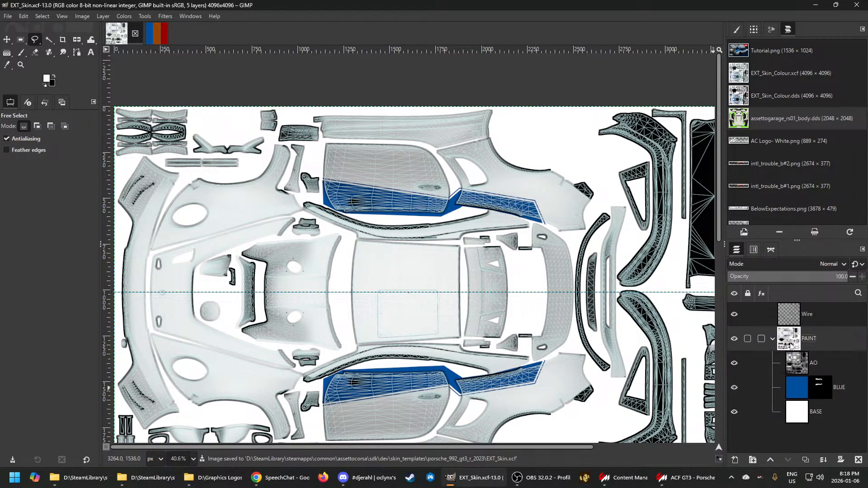
key("ctrl+e")
Switch to the showroom preview and examine the Porsche's blue side area next to the Lexus livery
mouse_move(520, 478)
left_click(554, 438)
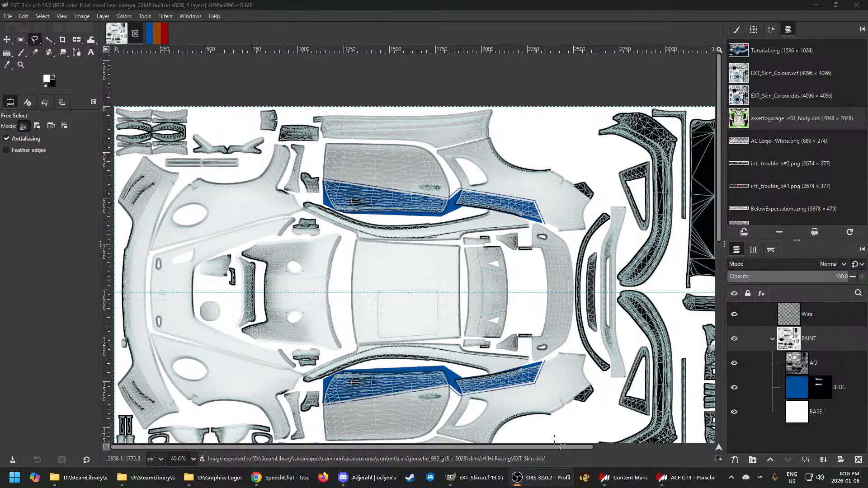
left_click(533, 480)
left_click(480, 481)
left_click(480, 481)
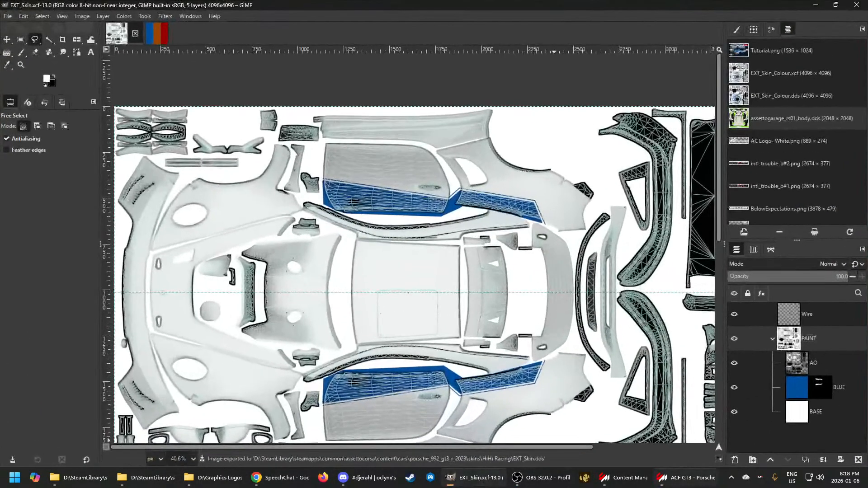
left_click(697, 484)
left_click_drag(378, 313, 590, 239)
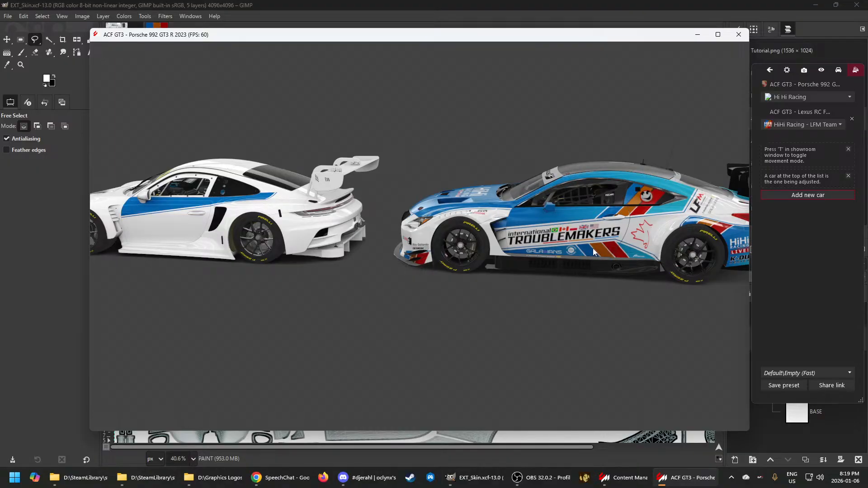
left_click_drag(593, 248, 698, 261)
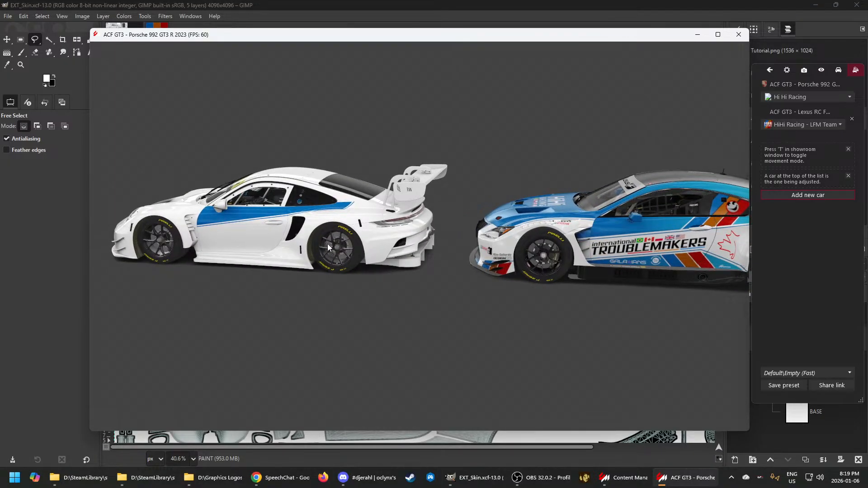
mouse_move(327, 243)
left_mouse_down()
mouse_move(355, 251)
mouse_move(375, 234)
mouse_move(349, 247)
mouse_move(333, 290)
mouse_move(317, 258)
mouse_move(330, 253)
left_mouse_up()
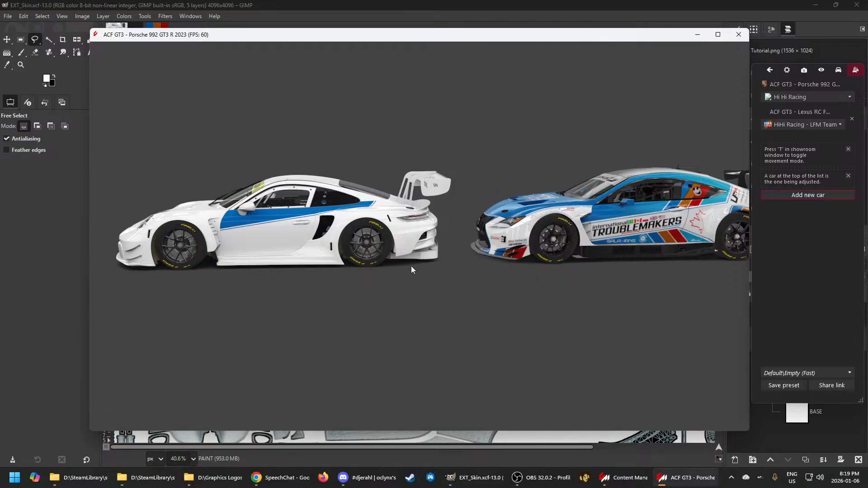
Switch to the HiHi logo folder in File Explorer and open intl_trouble_b#1.png and intl_trouble_b#2.png in GIMP
left_click(226, 478)
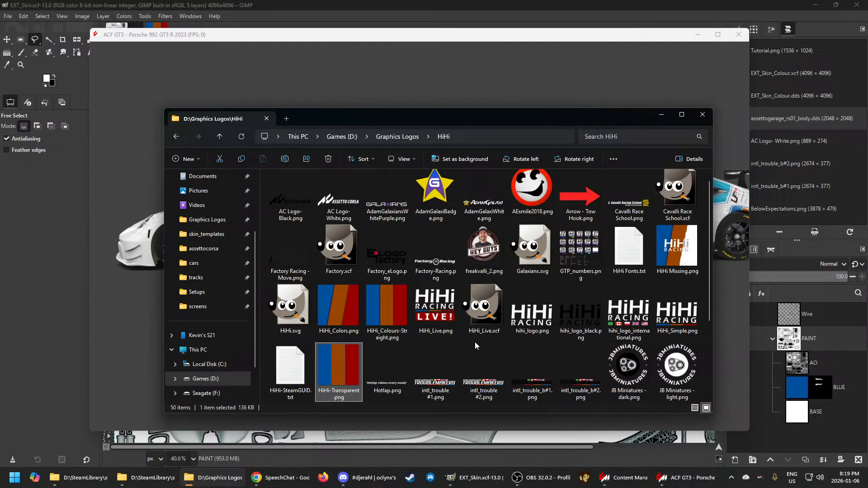
scroll(475, 343, "down", 2)
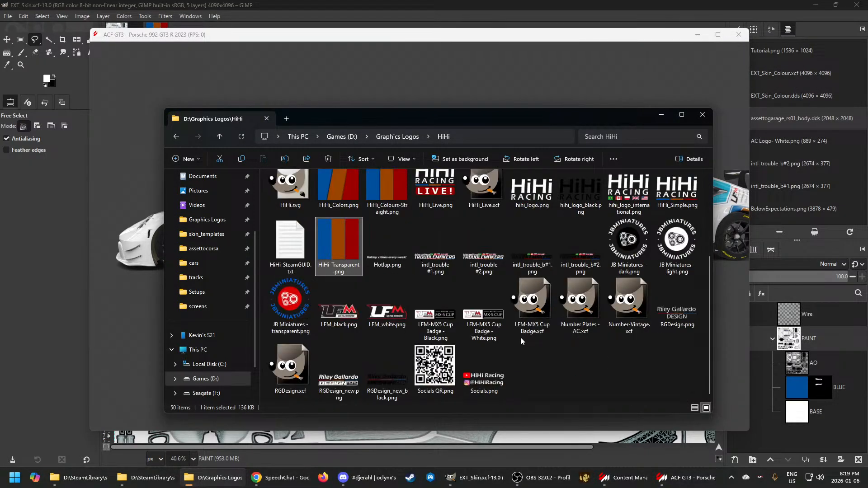
double_click(531, 258)
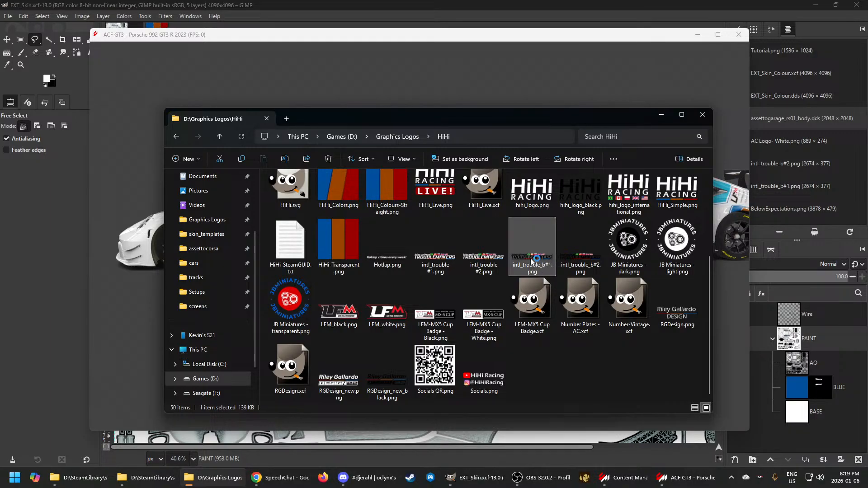
left_click(578, 265)
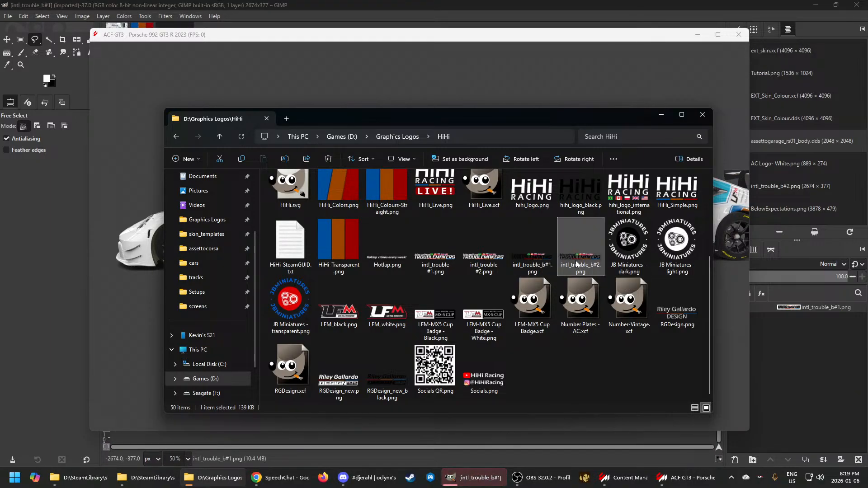
double_click(578, 265)
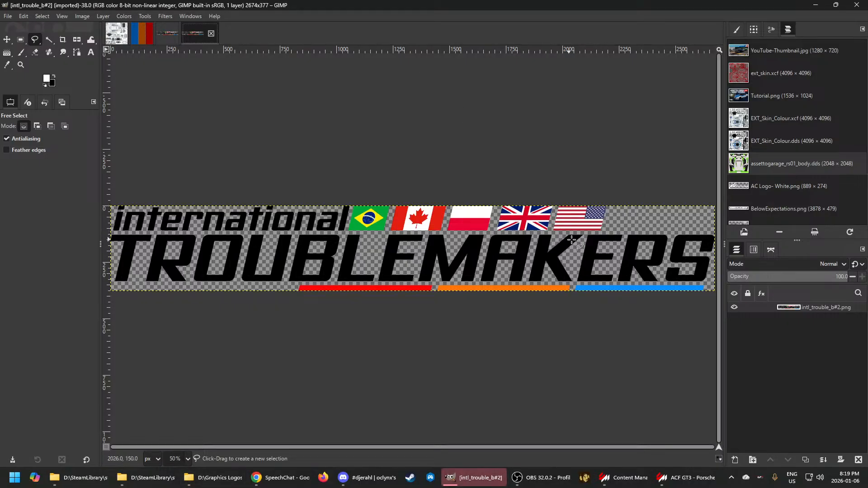
Compare the two International Troublemakers logo images and copy the intl_trouble_b#2.png and intl_trouble_b#1.png layers into EXT_Skin's PAINT group
scroll(572, 240, "down", 3)
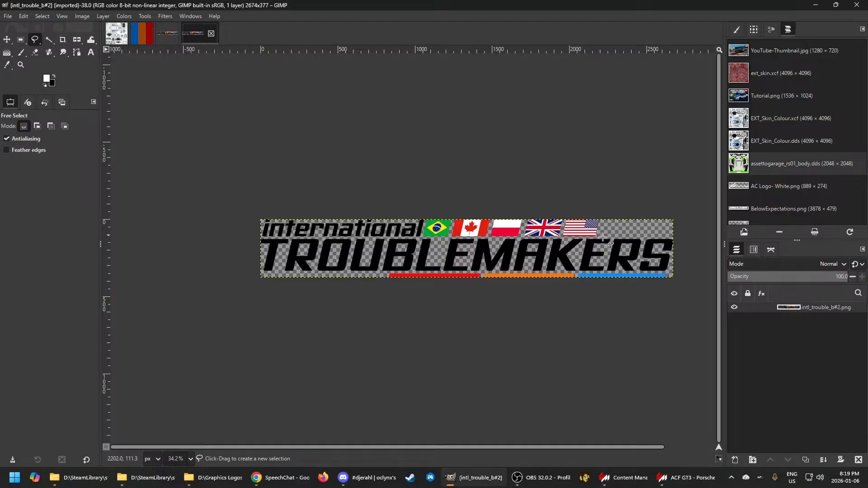
left_click(163, 31)
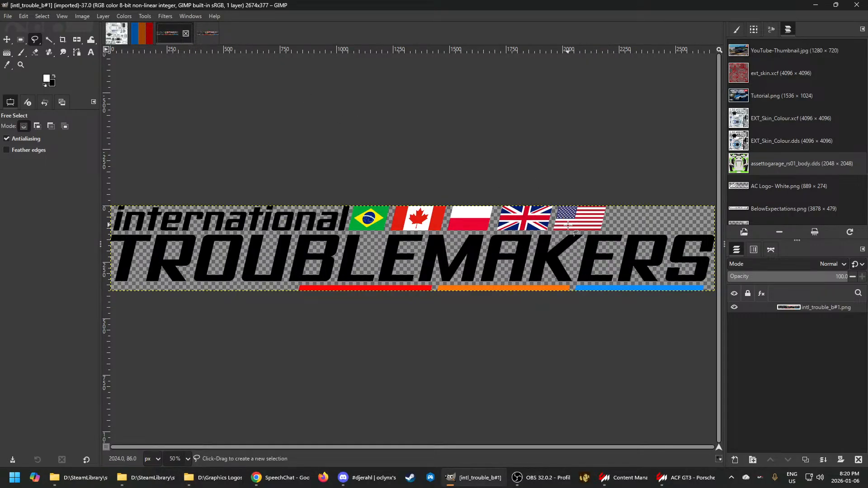
left_click(208, 33)
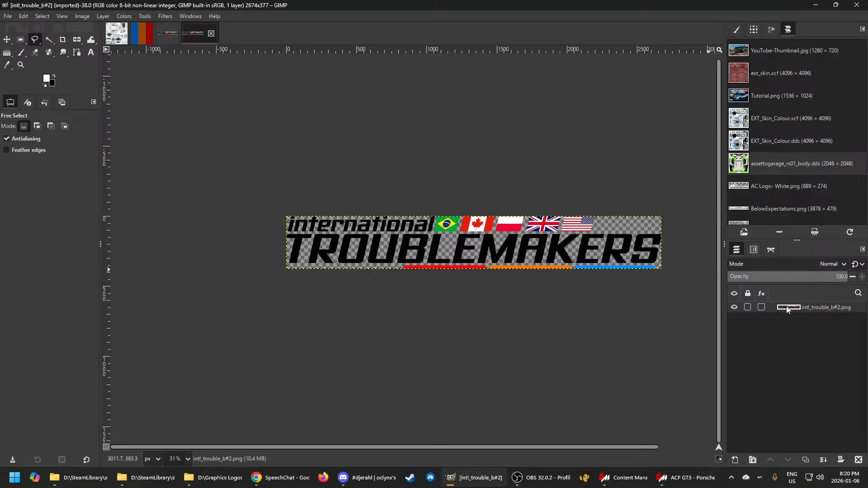
left_click_drag(789, 308, 469, 264)
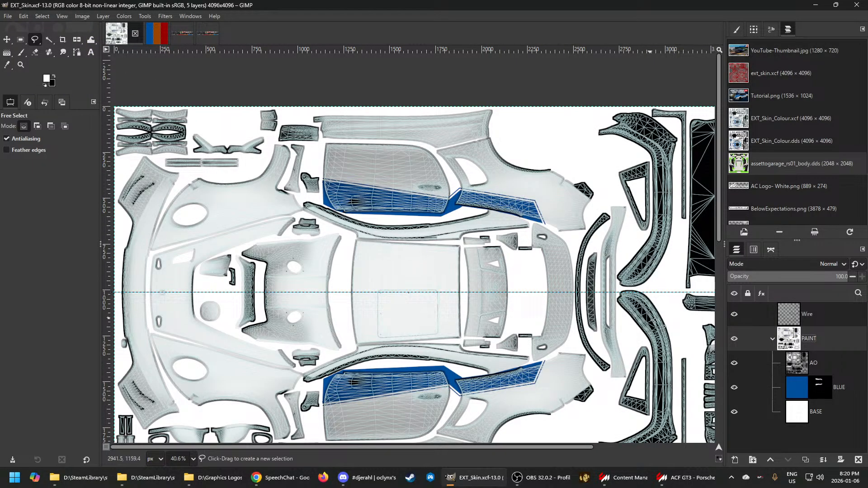
left_click(211, 37)
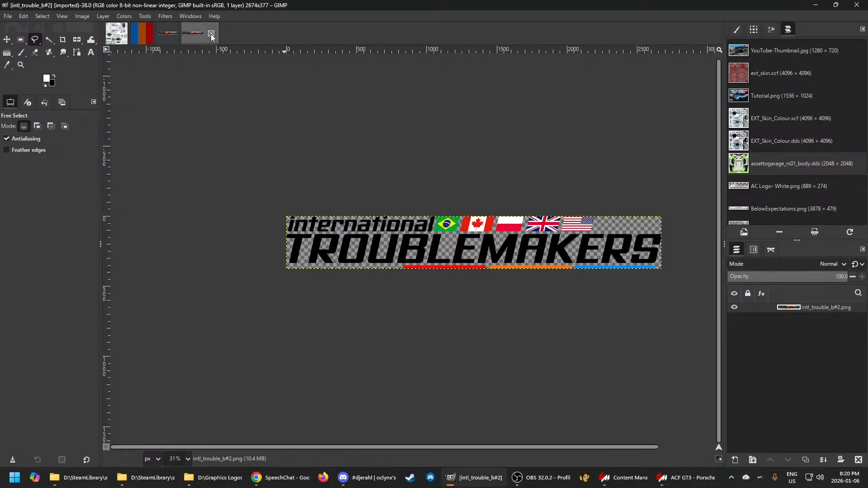
left_click_drag(790, 310, 316, 204)
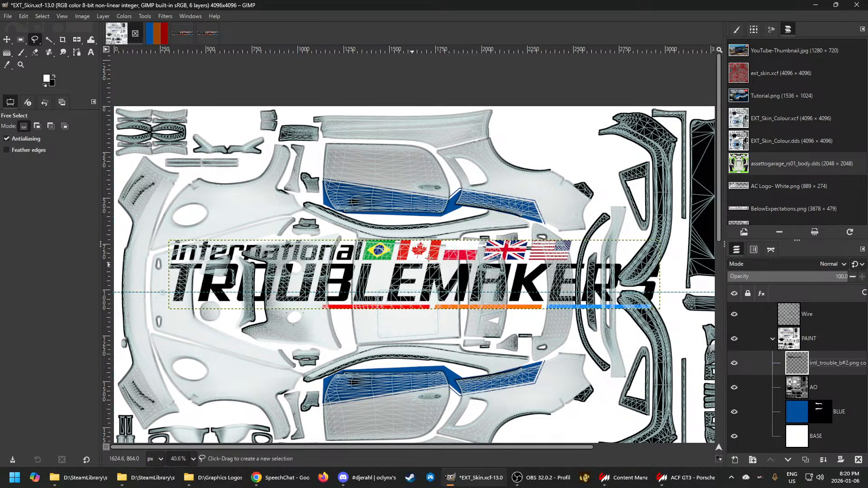
left_click(181, 40)
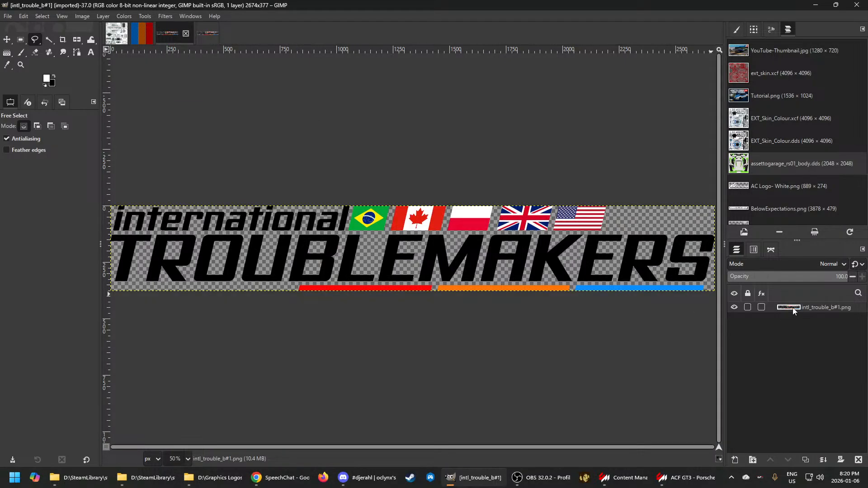
mouse_move(793, 311)
left_mouse_down()
mouse_move(263, 121)
mouse_move(120, 38)
mouse_move(344, 251)
left_mouse_up()
scroll(782, 395, "down", 1)
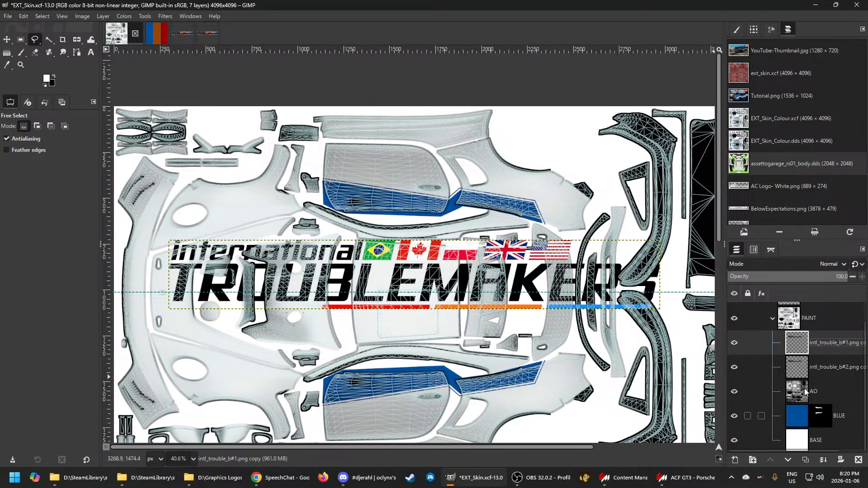
Set the layer preview size to Medium and move the AO layer above both logo layers in the PAINT group
left_click(858, 264)
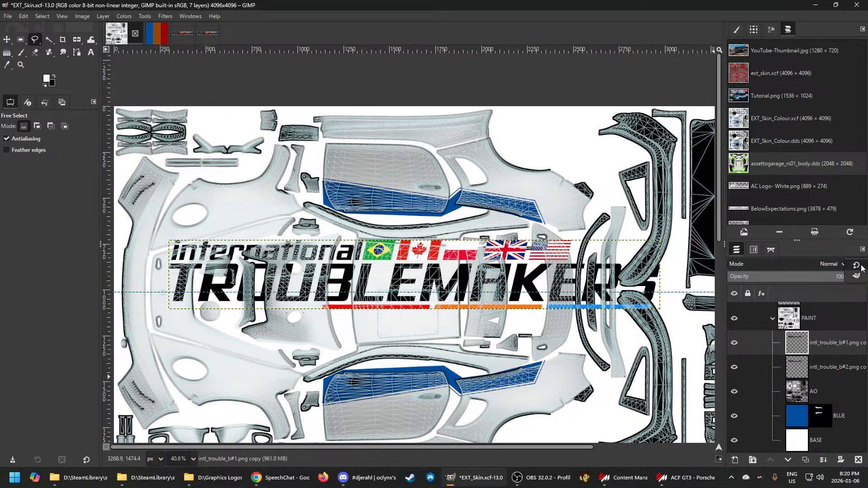
left_click(863, 250)
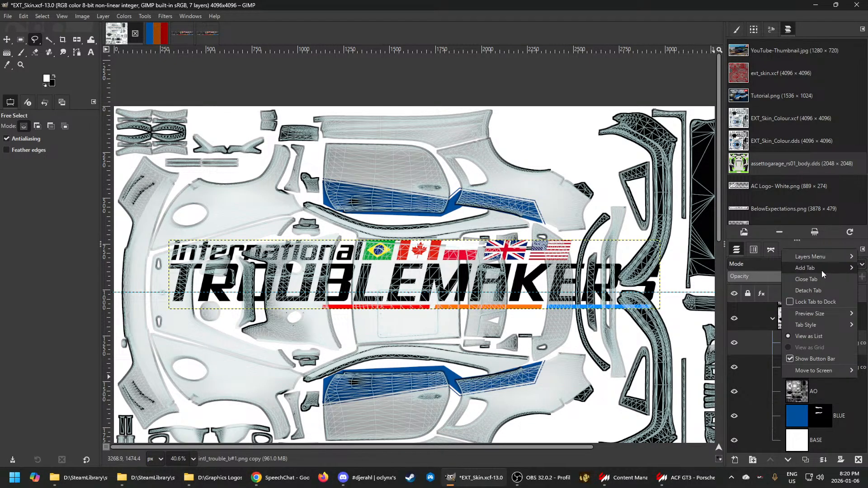
mouse_move(819, 316)
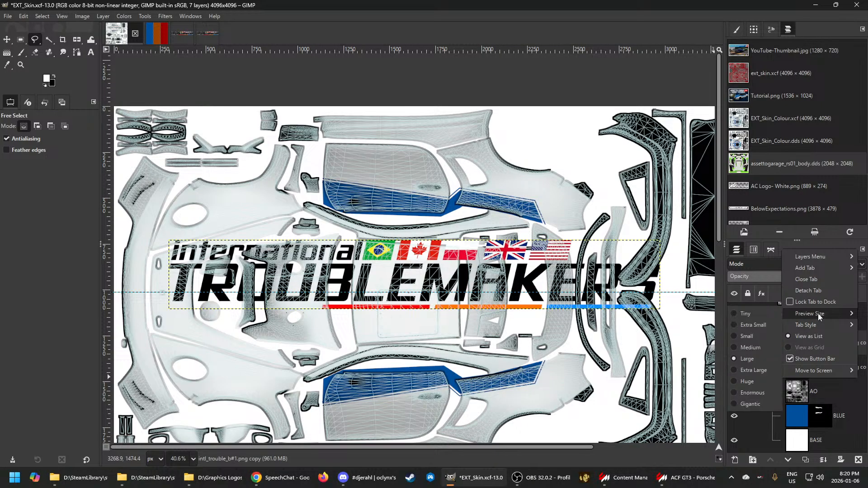
left_click(754, 347)
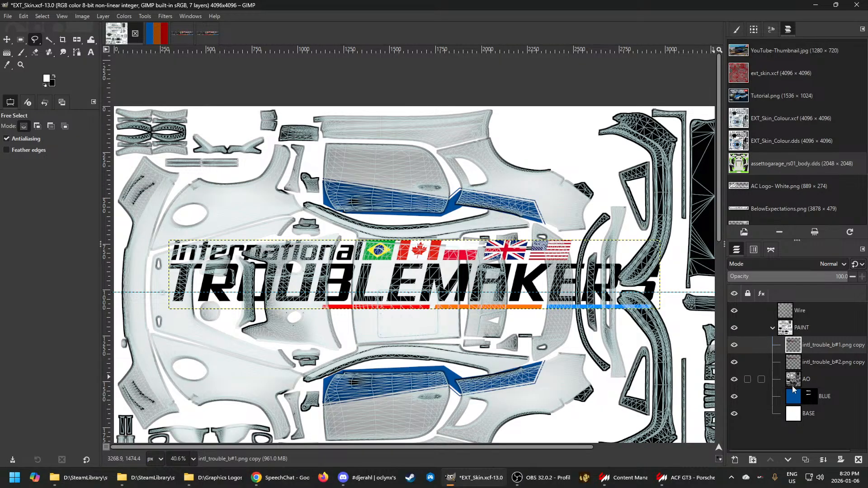
mouse_move(794, 379)
left_mouse_down()
mouse_move(794, 333)
mouse_move(794, 340)
left_mouse_up()
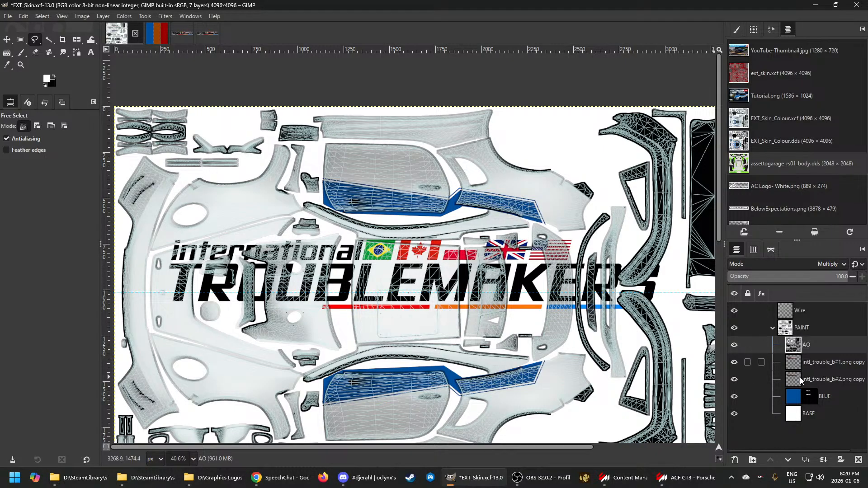
Create a layer group named Decals directly below the AO layer in the PAINT group
left_click(752, 460)
left_click_drag(797, 350, 803, 369)
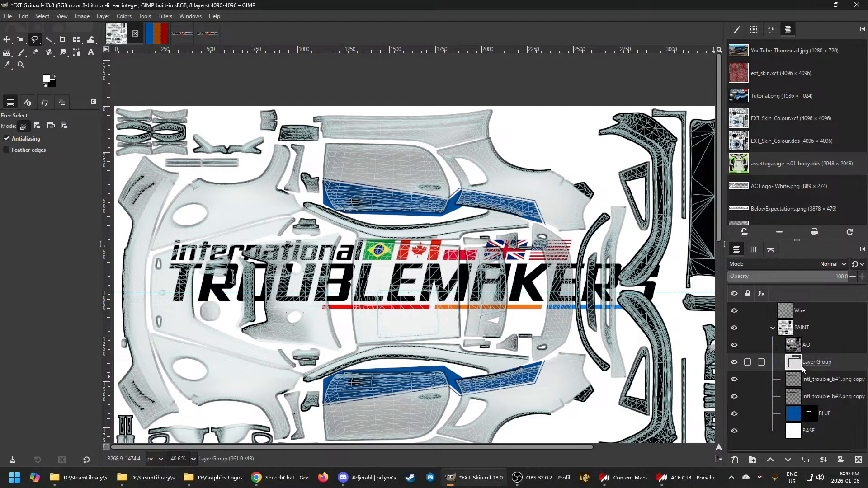
double_click(805, 362)
type("Deca")
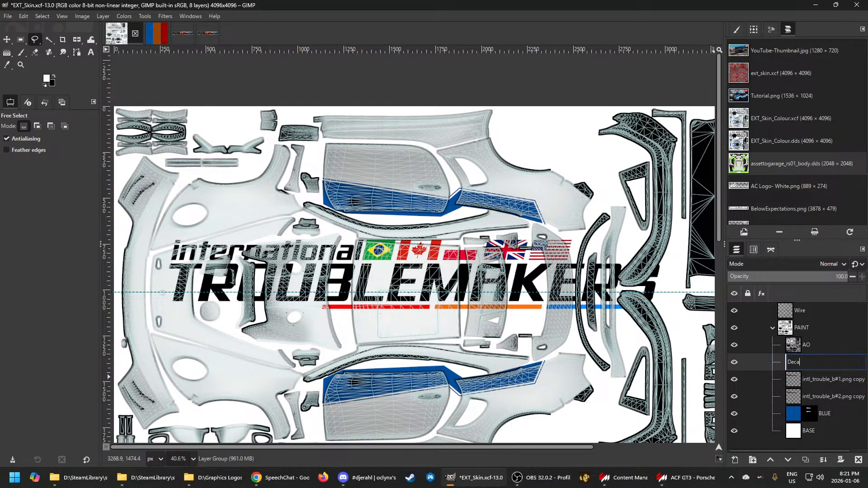
type("ls")
key("Return")
Move the intl_trouble_b#1.png and intl_trouble_b#2.png layers into the Decals group
mouse_move(815, 380)
left_mouse_down()
mouse_move(804, 364)
mouse_move(804, 385)
left_mouse_up()
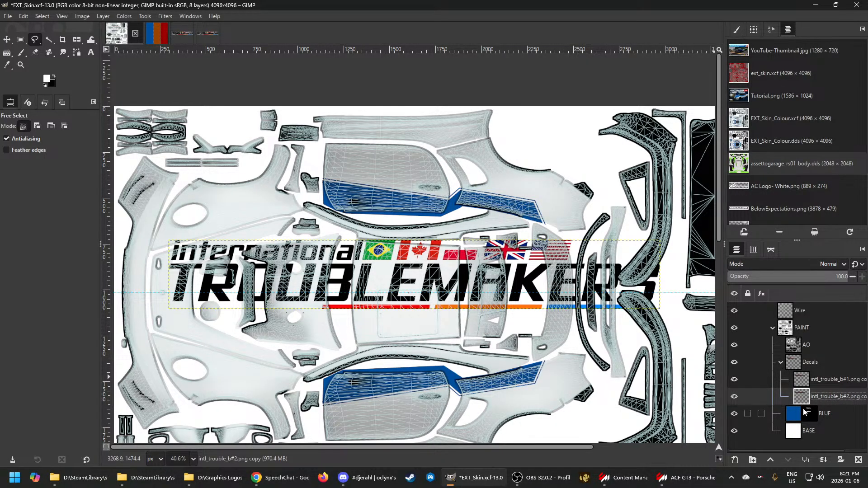
left_click(782, 363)
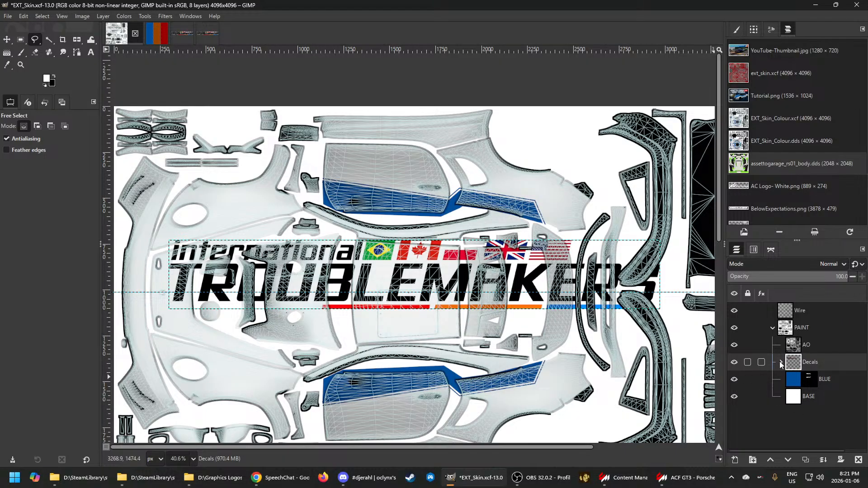
left_click(781, 363)
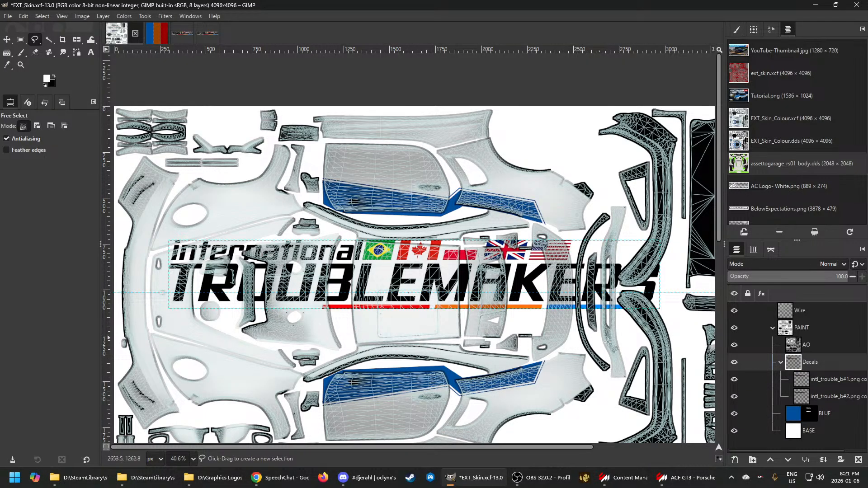
Set the Move tool to move layers and shift the Decals group down over the lower door of the template
scroll(597, 343, "down", 2)
scroll(597, 350, "down", 1)
scroll(556, 364, "down", 1)
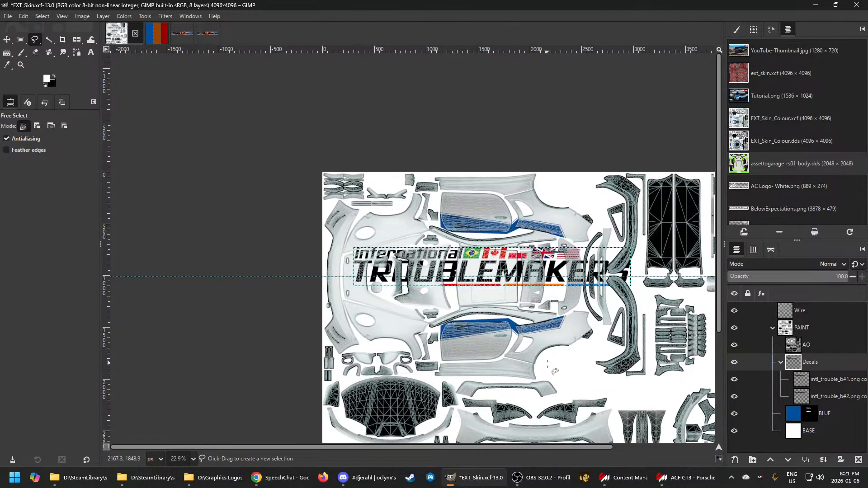
scroll(515, 323, "up", 2)
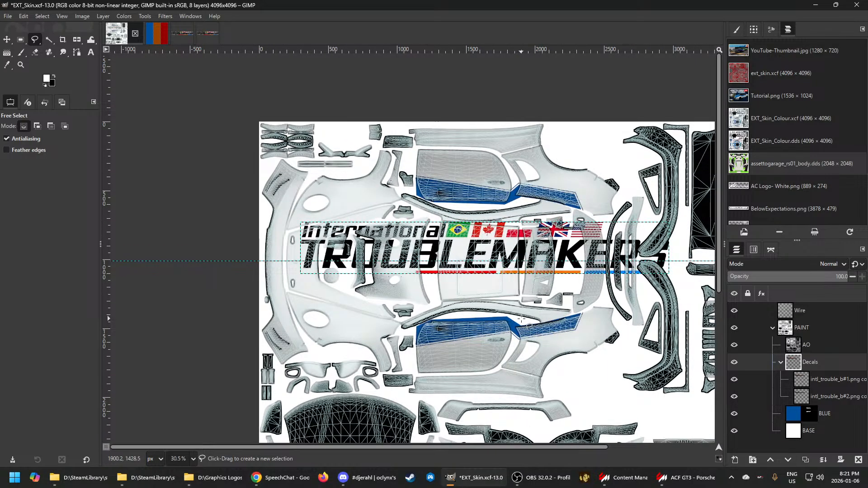
key("m")
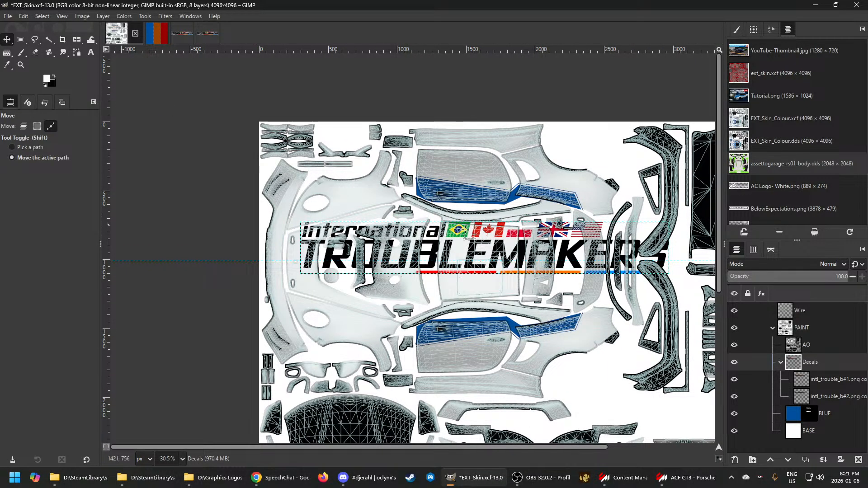
left_click(25, 127)
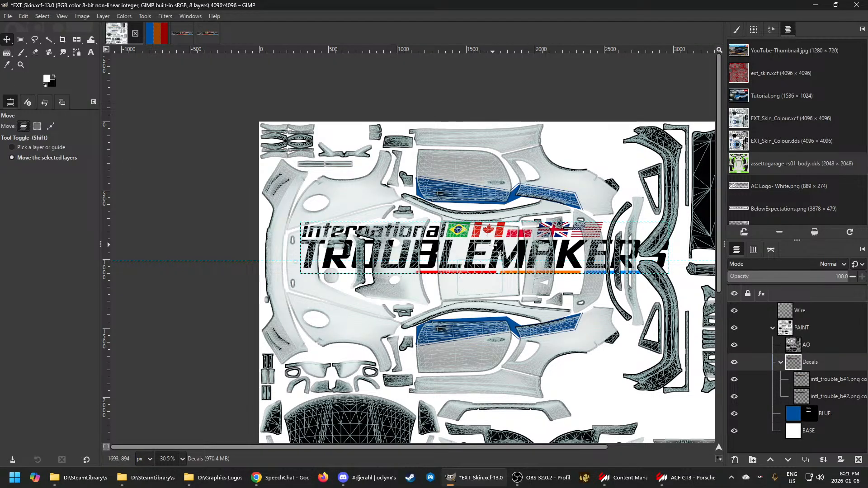
left_click_drag(497, 249, 472, 352)
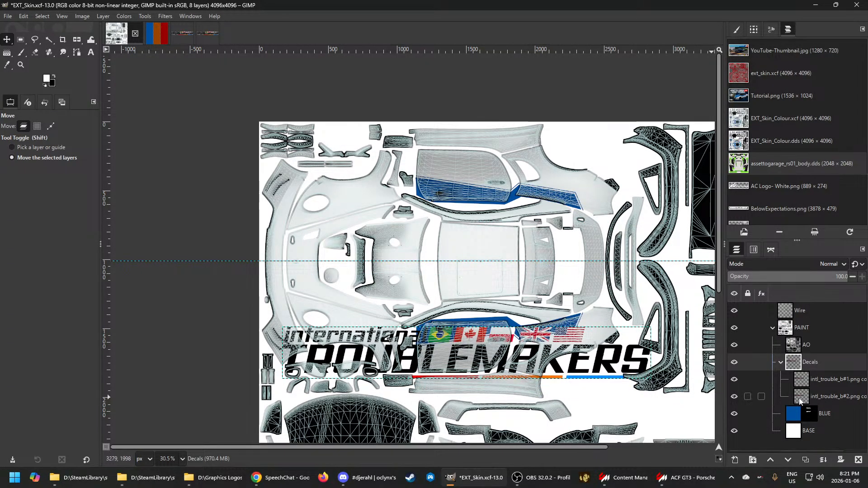
key("ctrl+z")
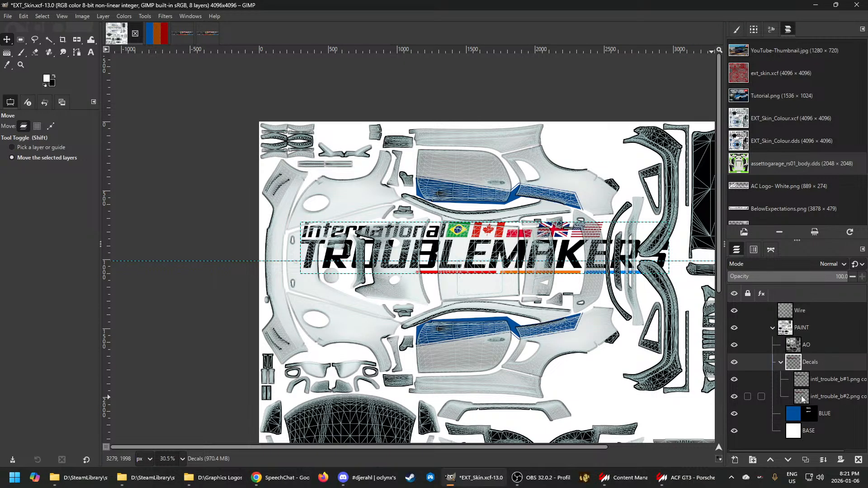
left_click_drag(486, 278, 482, 351)
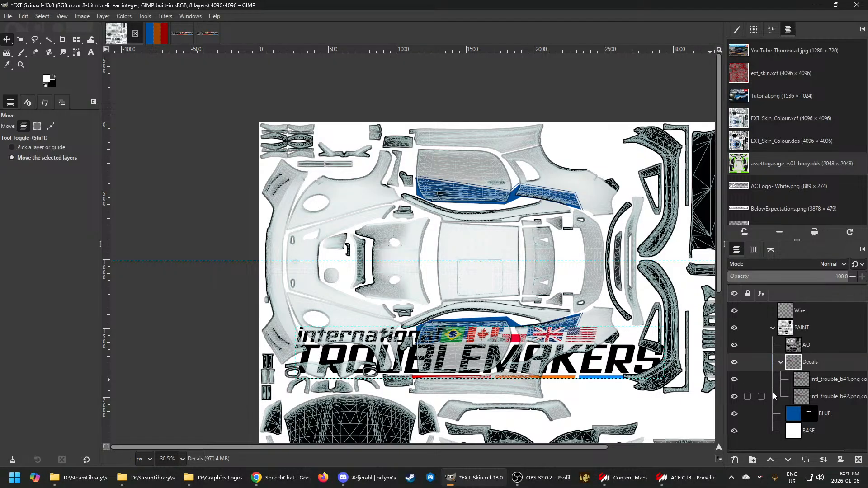
left_click(735, 362)
left_click(735, 362)
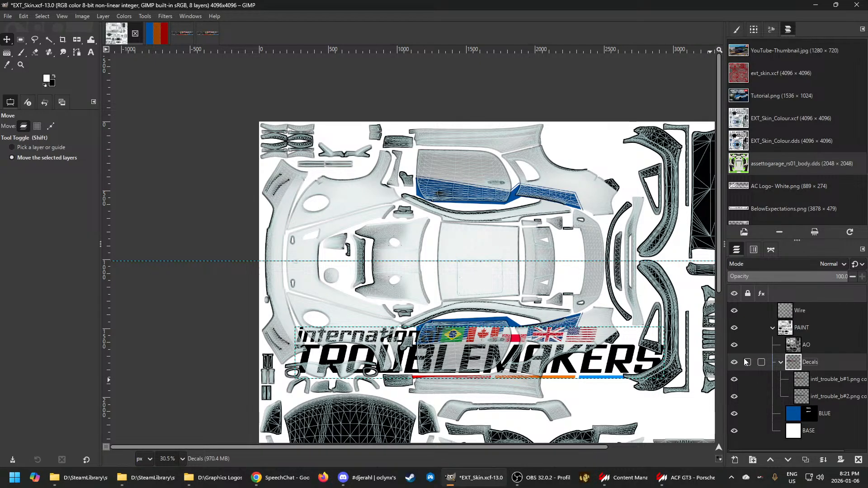
left_click_drag(474, 352, 489, 346)
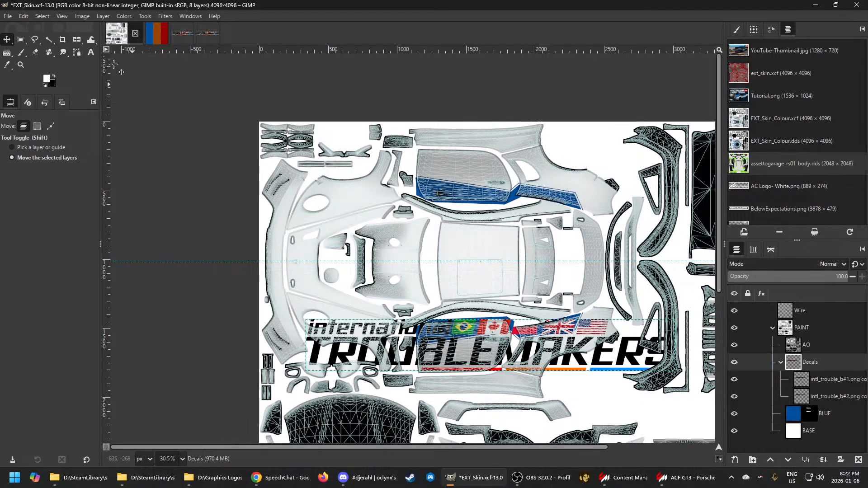
Scale the Decals group proportionally to 600 × 85 px and place it on the lower door beneath the blue area
left_click(76, 39)
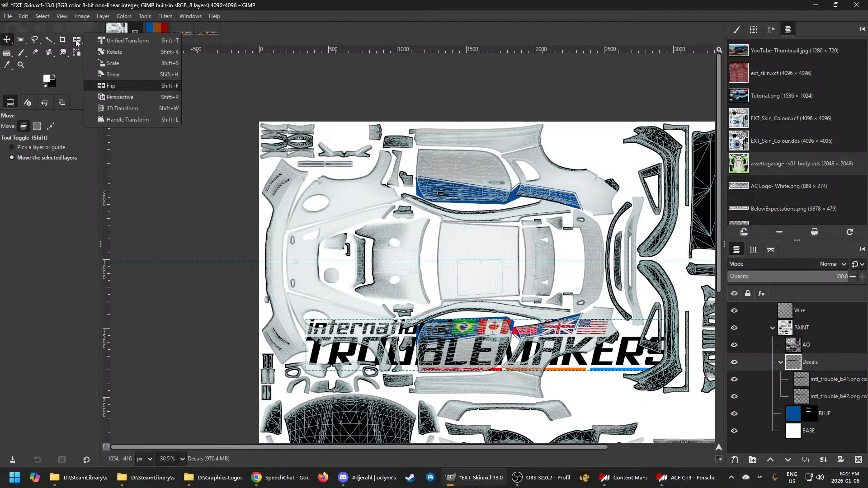
left_click(129, 65)
left_click_drag(304, 346, 436, 352)
scroll(470, 374, "up", 1, "ctrl")
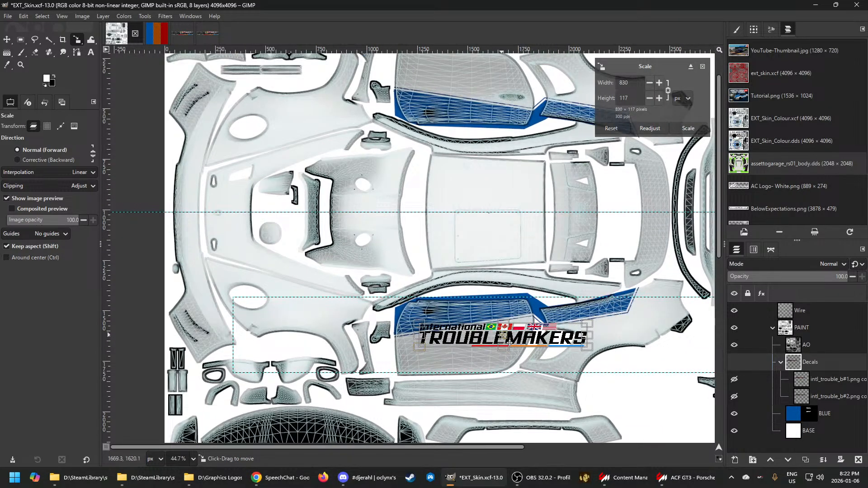
scroll(519, 355, "up", 1, "ctrl")
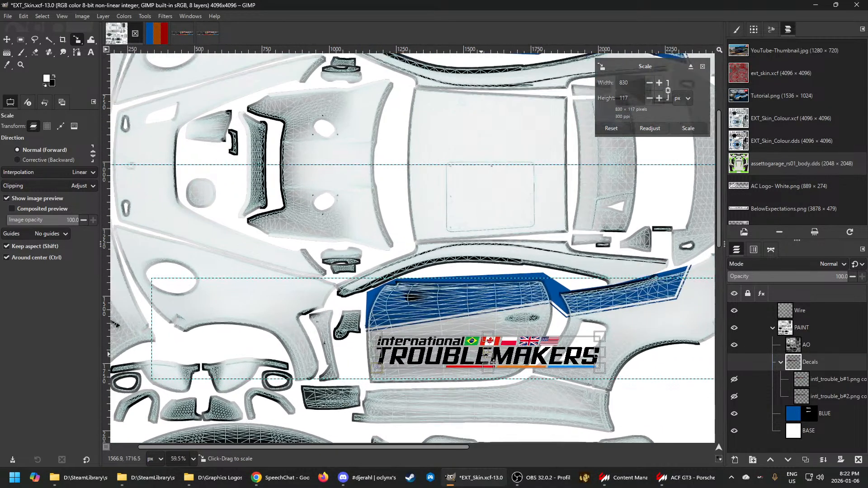
left_click_drag(588, 351, 524, 353)
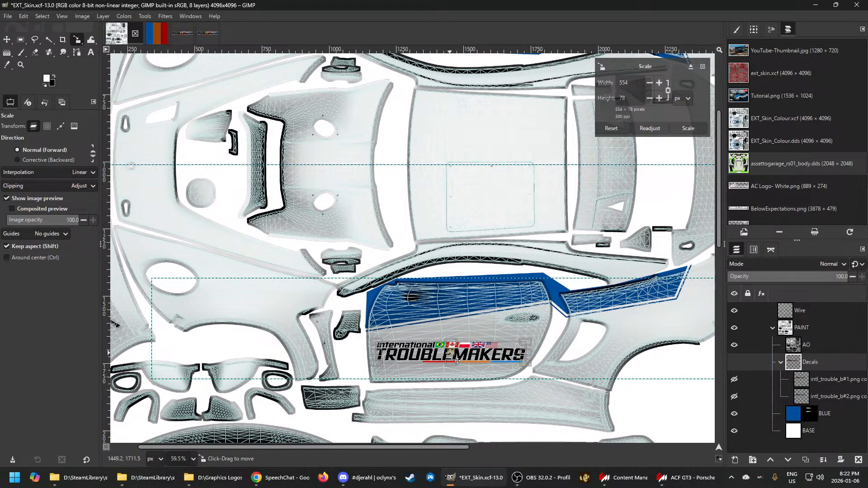
left_click_drag(456, 359, 454, 352)
left_click_drag(523, 346, 534, 346)
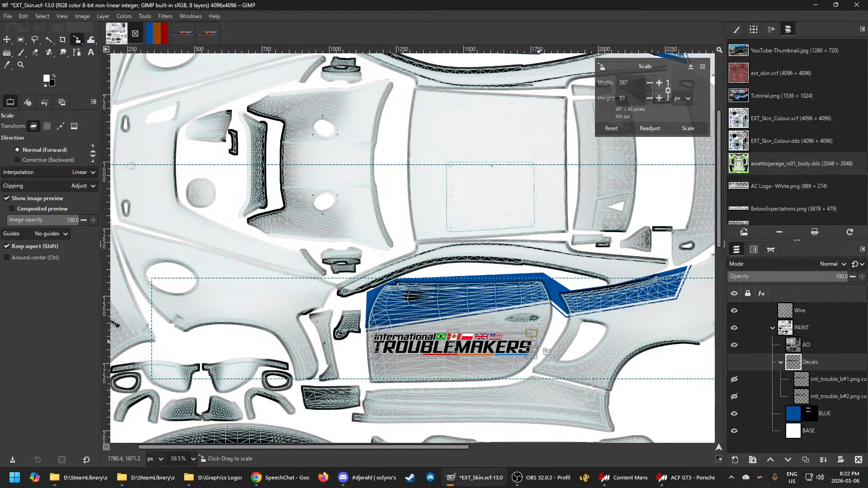
left_click_drag(459, 354, 459, 344)
left_click_drag(523, 336, 527, 336)
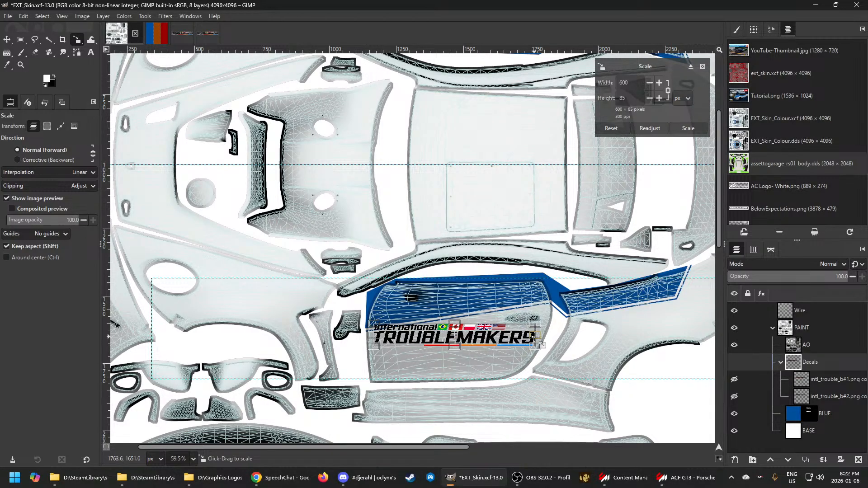
left_click_drag(459, 344, 459, 348)
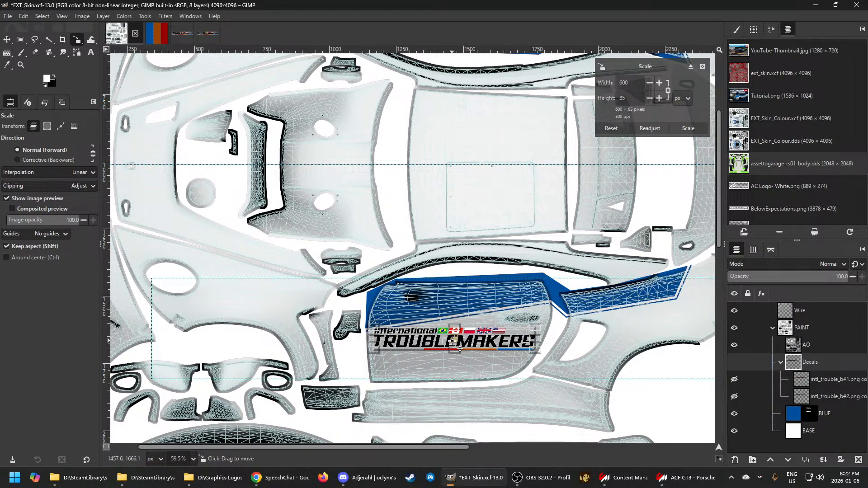
left_click(687, 128)
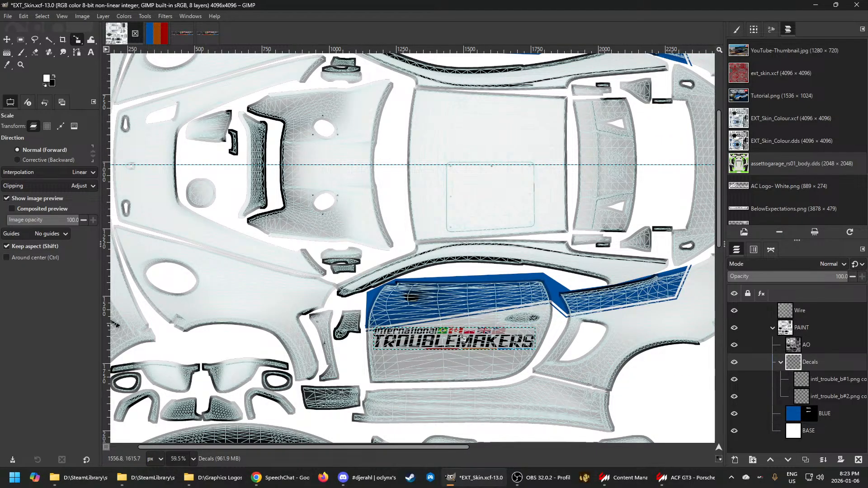
Inspect the scaled logos on the lower door, checking the intl_trouble_b#1.png layer by hiding and showing it
key("m")
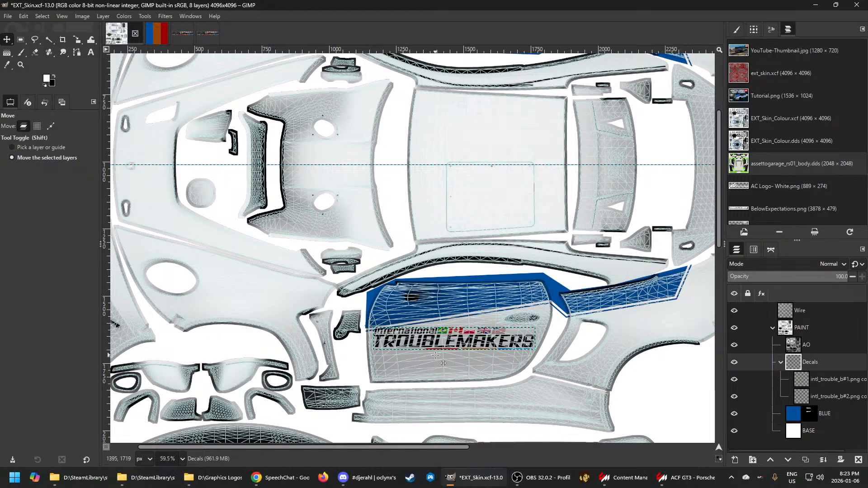
scroll(449, 353, "up", 5)
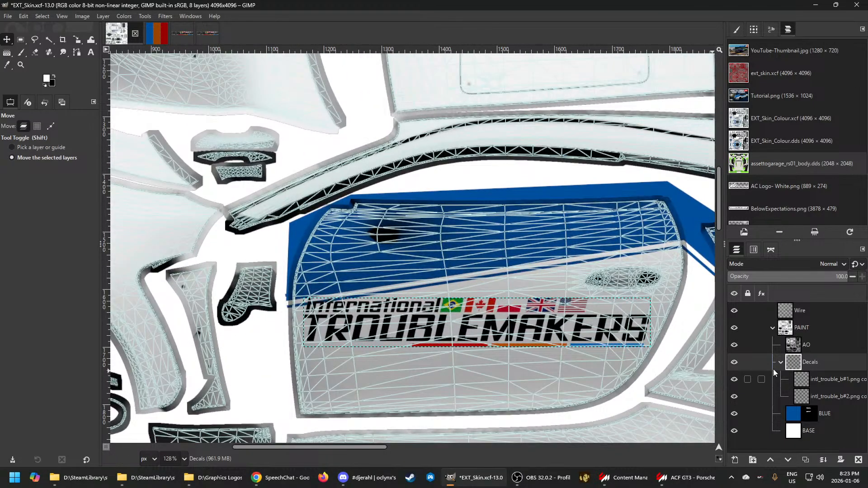
left_click(804, 393)
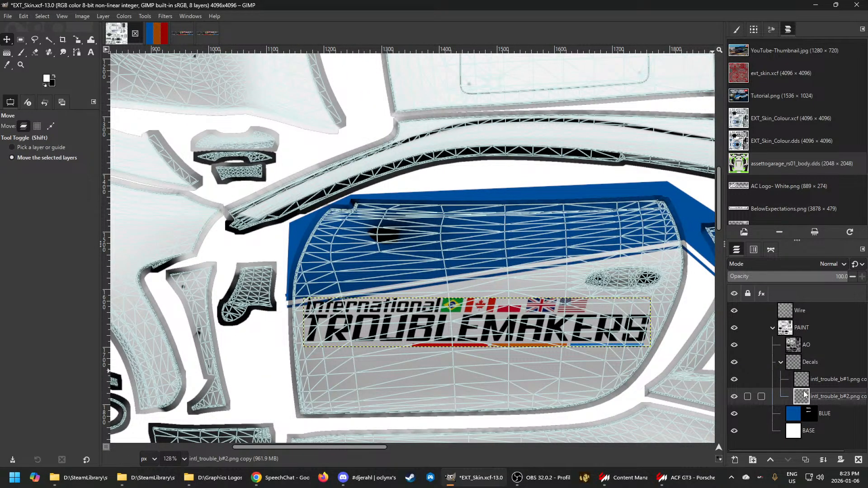
left_click(802, 381)
left_click(736, 379)
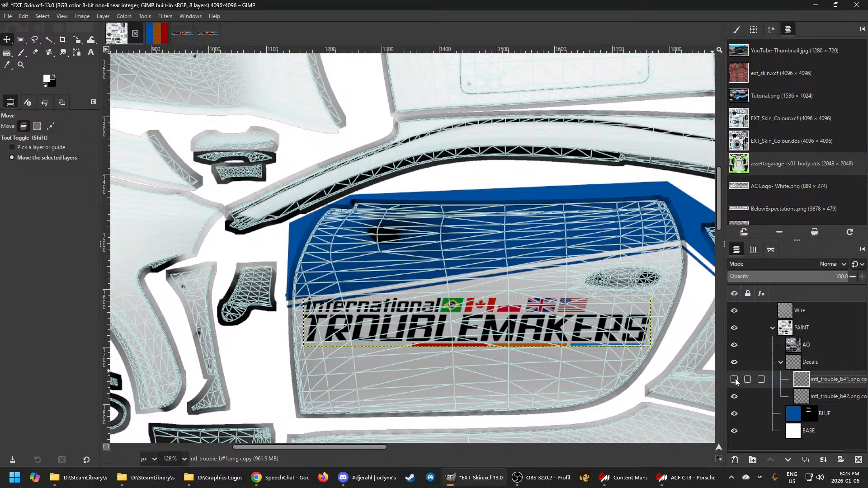
left_click(735, 378)
scroll(628, 335, "down", 5, "ctrl")
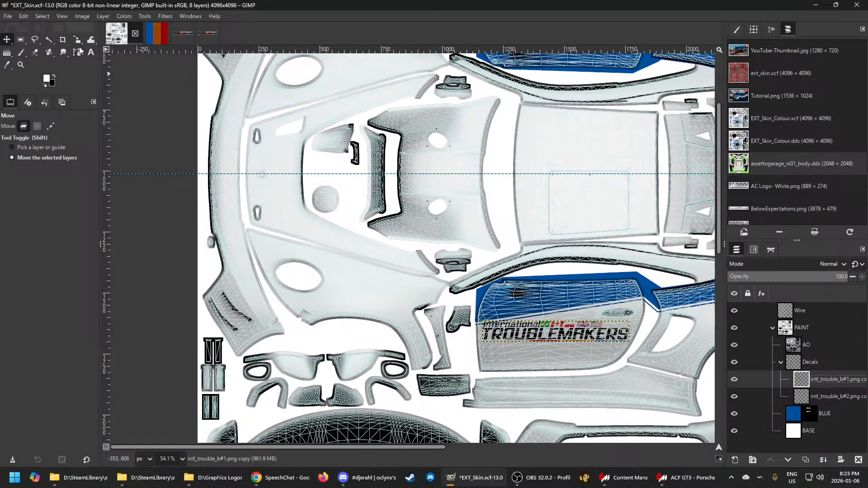
Activate the Flip tool and check both logo layers by toggling the visibility of each
left_click(77, 45)
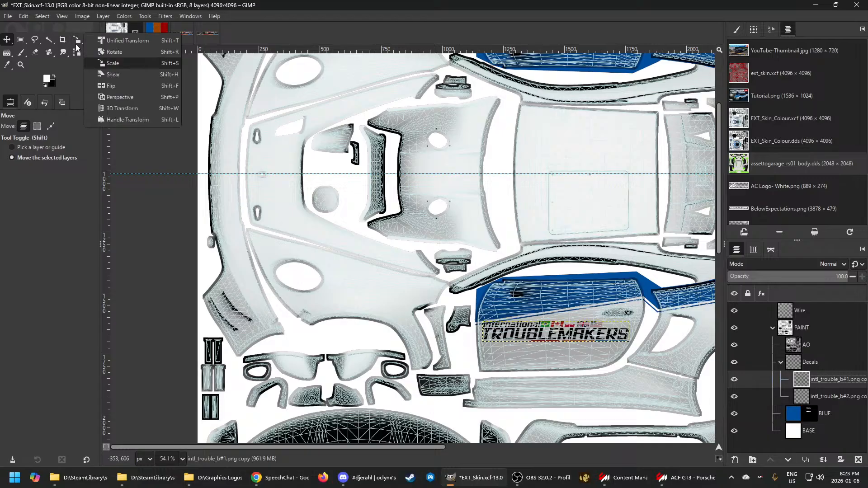
left_click(119, 85)
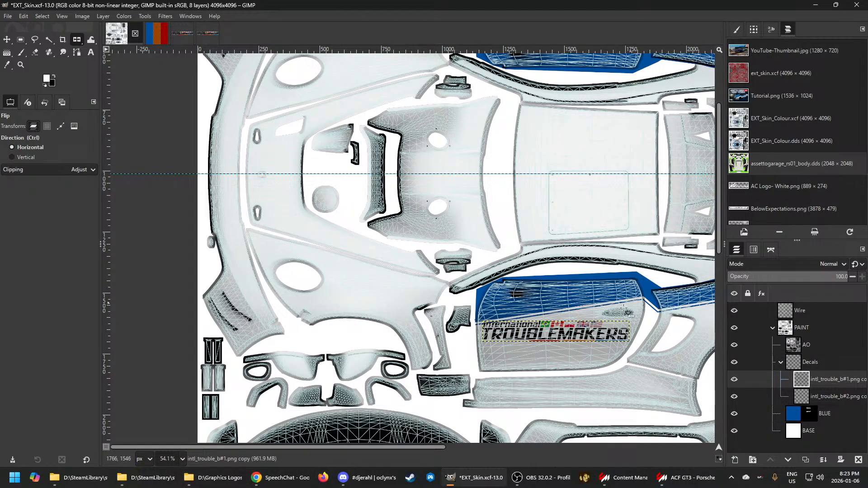
left_click(735, 396)
left_click(734, 397)
left_click(735, 379)
left_click(736, 380)
Switch to the showroom preview and examine the Porsche's door and side from several angles
left_click(687, 477)
left_click_drag(566, 332, 498, 272)
left_click_drag(359, 249, 507, 262)
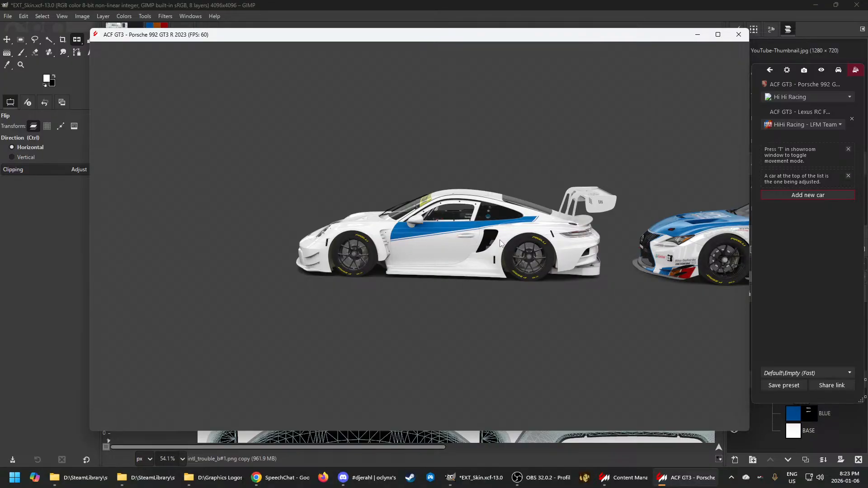
scroll(493, 246, "up", 3)
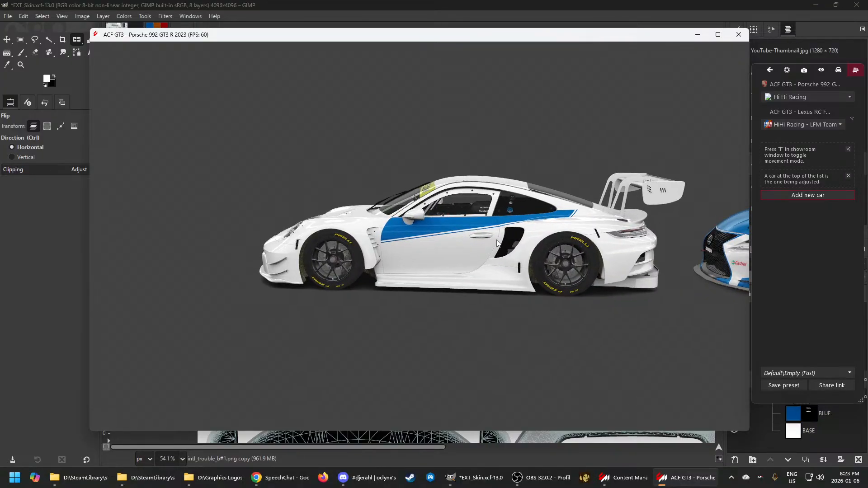
left_click_drag(539, 240, 546, 237)
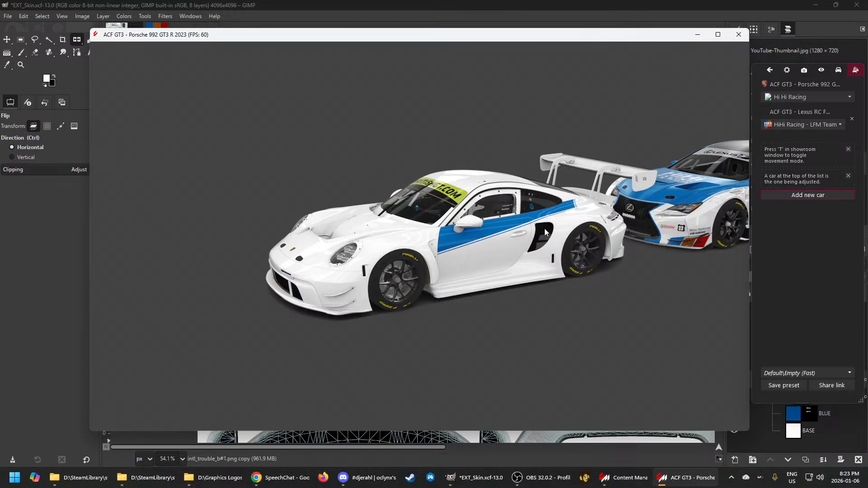
left_click_drag(539, 236, 483, 217)
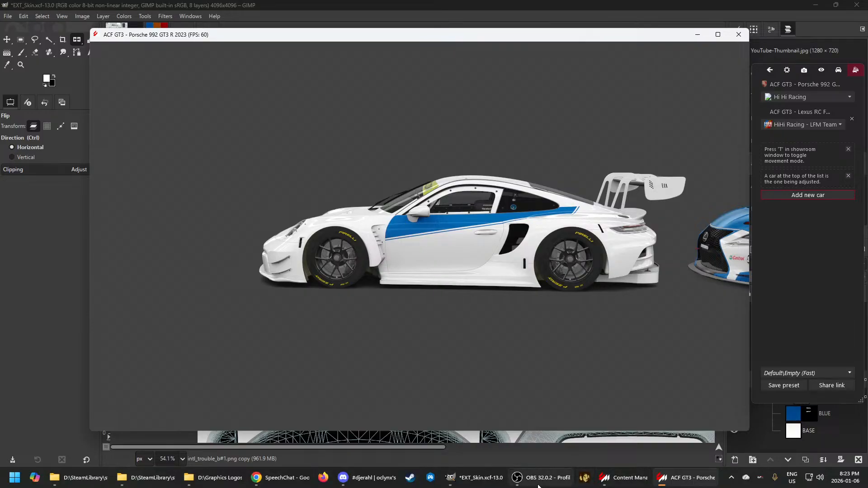
Switch back to GIMP and flip the intl_trouble_b#2.png logo horizontally on the upper door
left_click(480, 477)
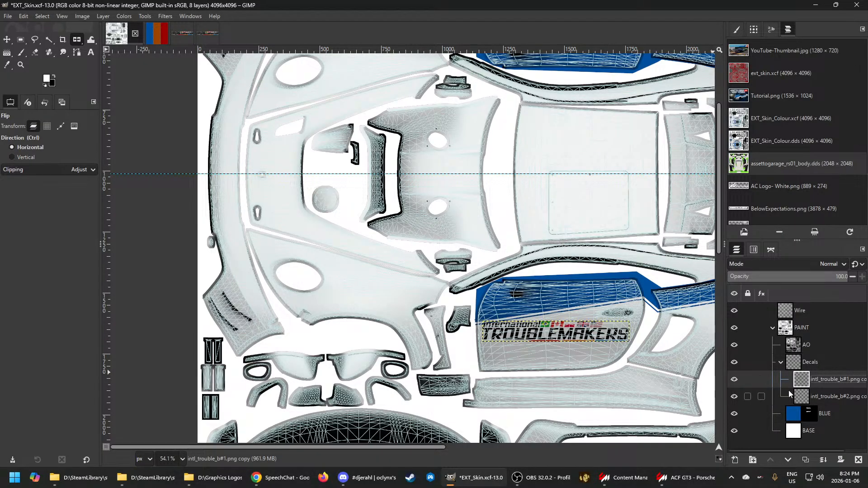
left_click(795, 394)
left_click(802, 379)
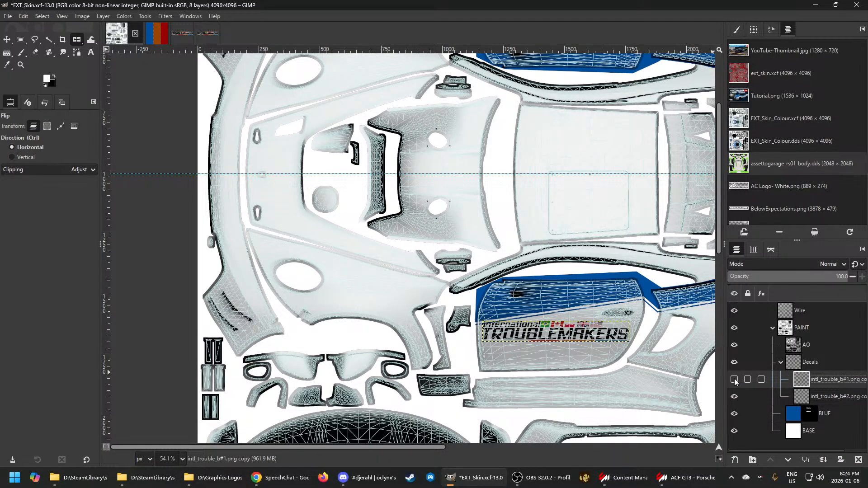
left_click(809, 401)
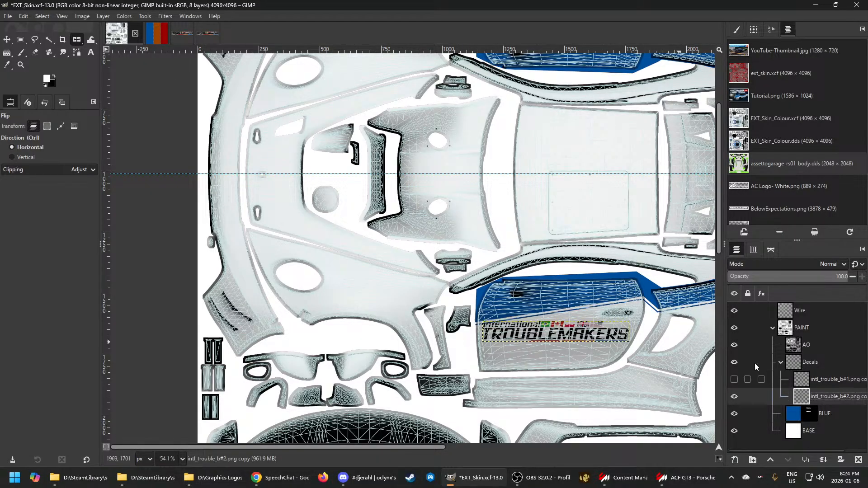
left_click(563, 173)
scroll(559, 162, "up", 5)
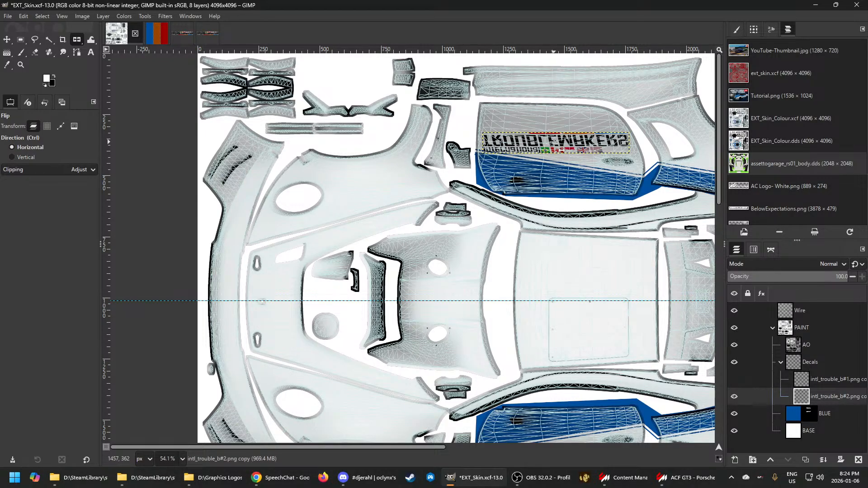
left_click(555, 142)
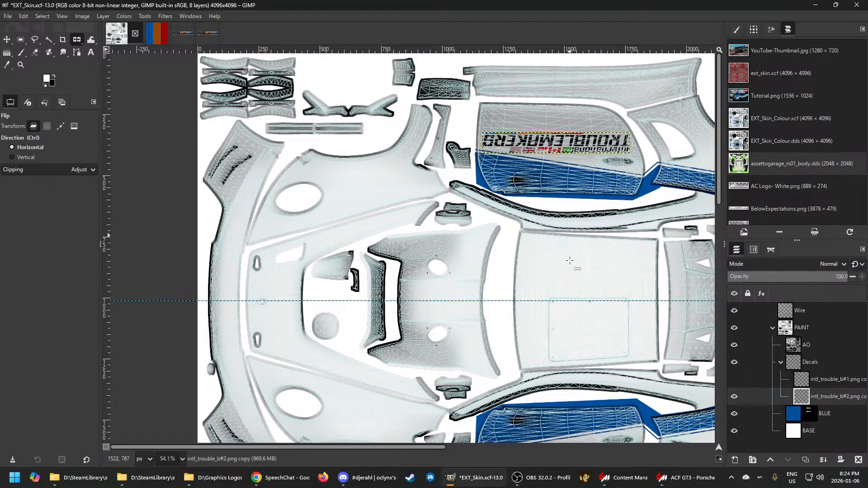
Show the intl_trouble_b#1.png layer again and compare the logo orientation on the two doors
scroll(564, 340, "down", 5)
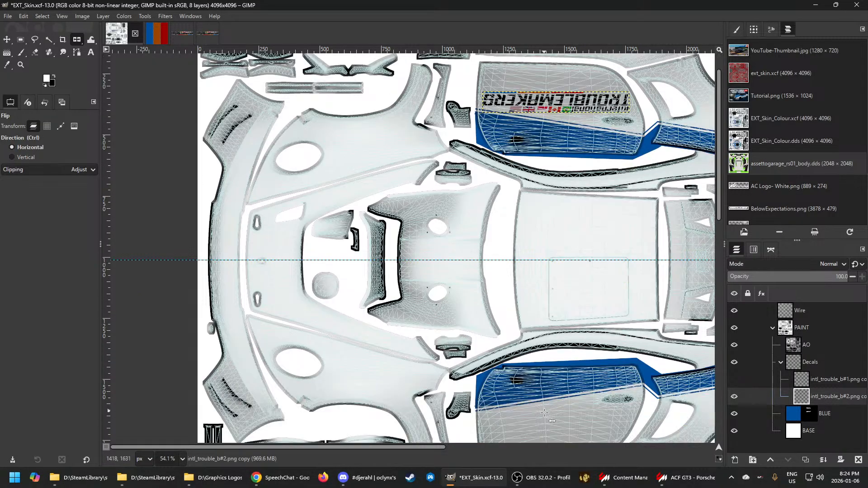
scroll(604, 218, "up", 5)
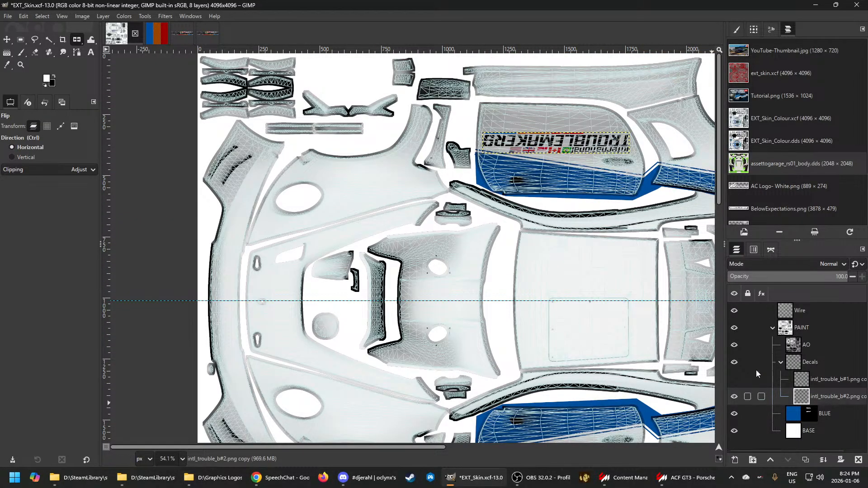
left_click(734, 379)
scroll(555, 390, "down", 3)
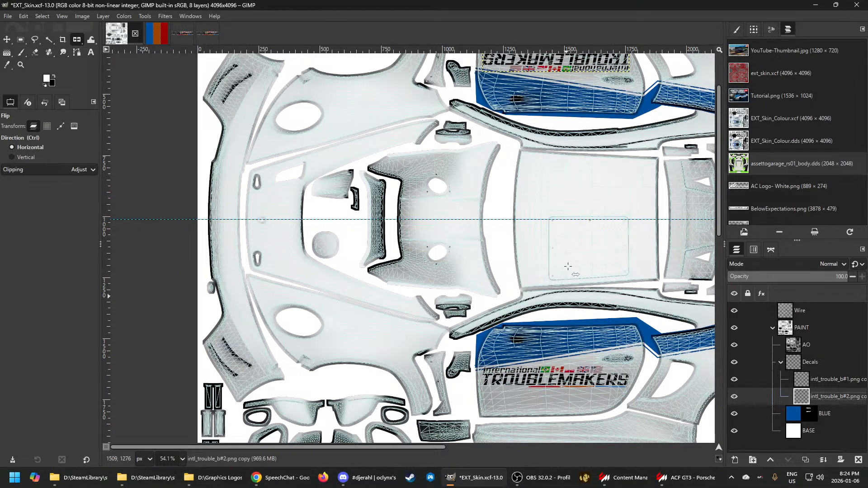
scroll(547, 171, "up", 3)
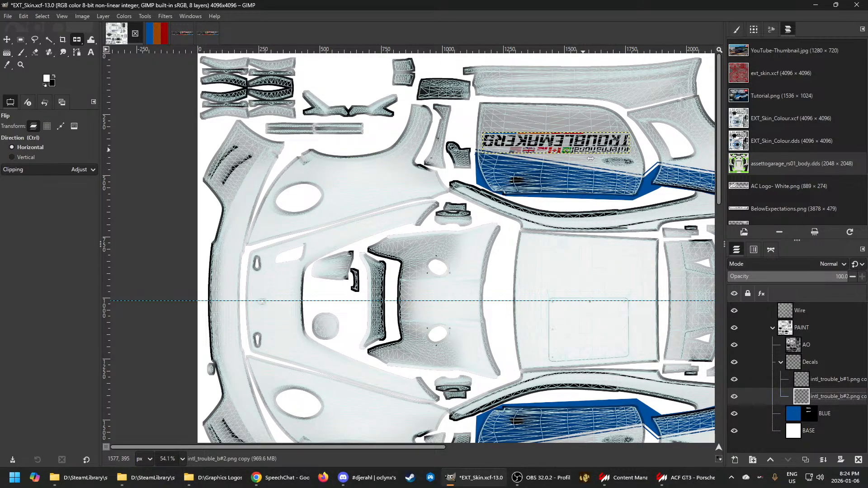
scroll(583, 220, "down", 5)
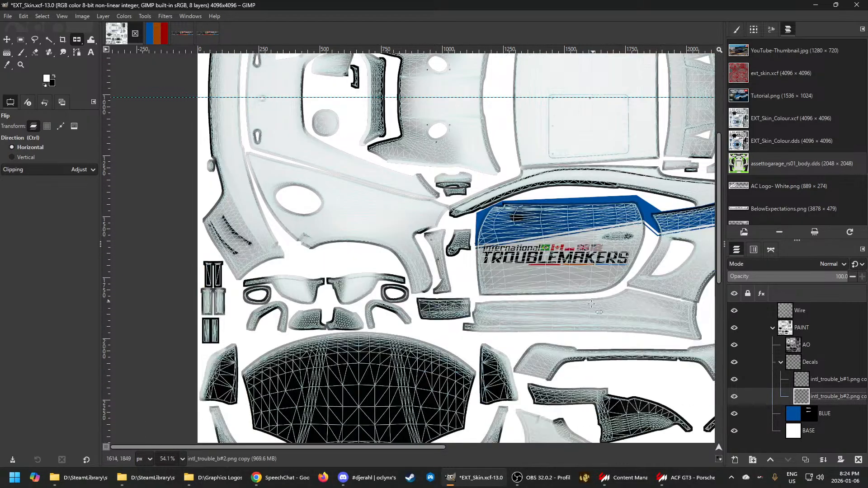
Start rotating the intl_trouble_b#1.png logo about a pivot at its upper-left corner, by about -8.46°, following the door's blue stripe
left_click(808, 382)
scroll(560, 256, "up", 10)
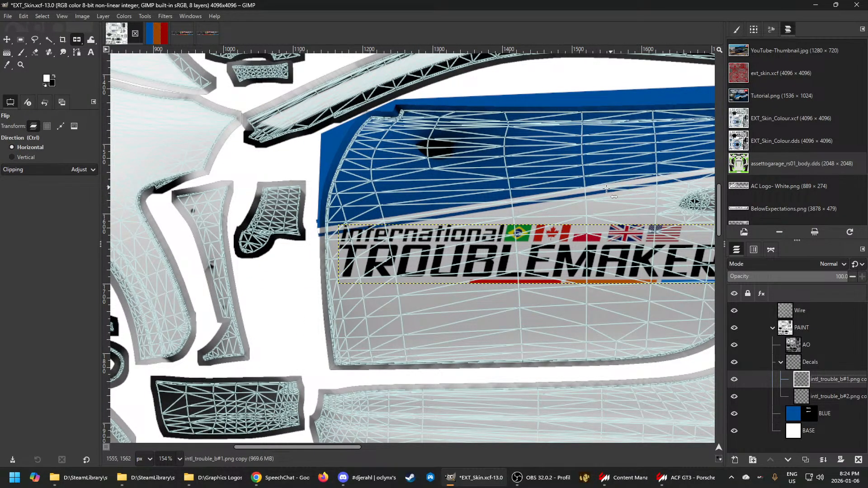
left_click(76, 42)
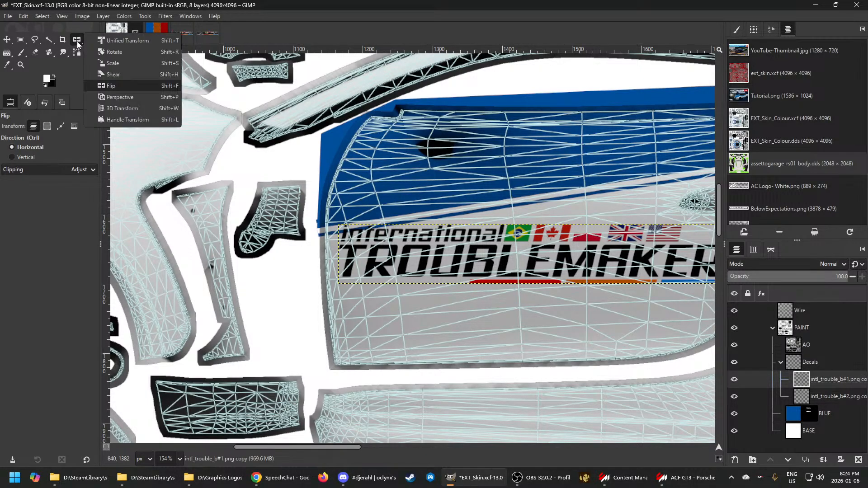
left_click(118, 52)
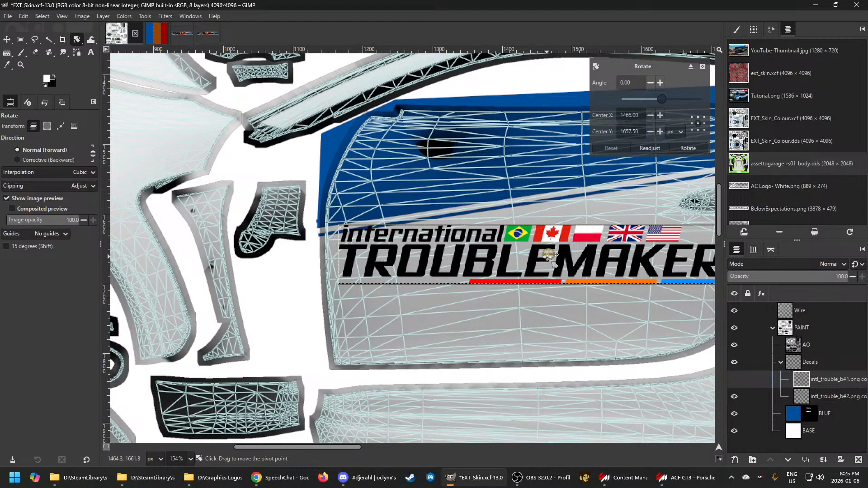
left_click_drag(548, 255, 351, 235)
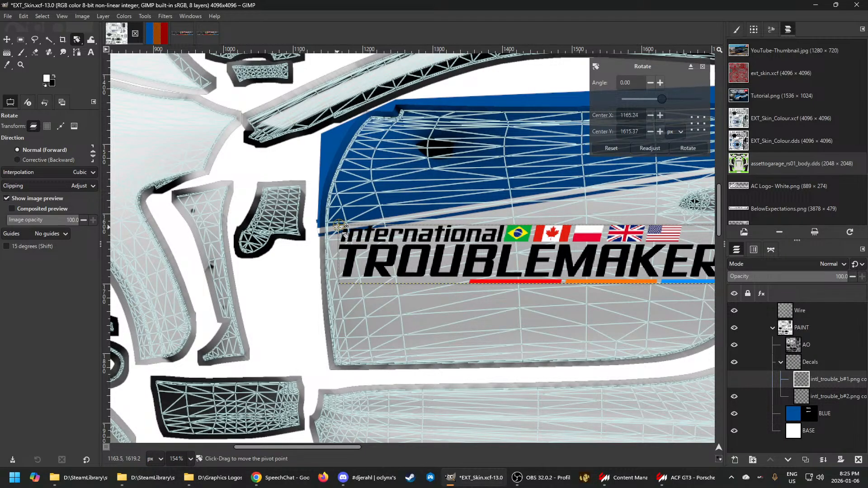
left_click_drag(667, 265, 655, 209)
Fine-tune the lower door logo's rotation to about -8.59° against the edge of the blue area
scroll(656, 209, "down", 2)
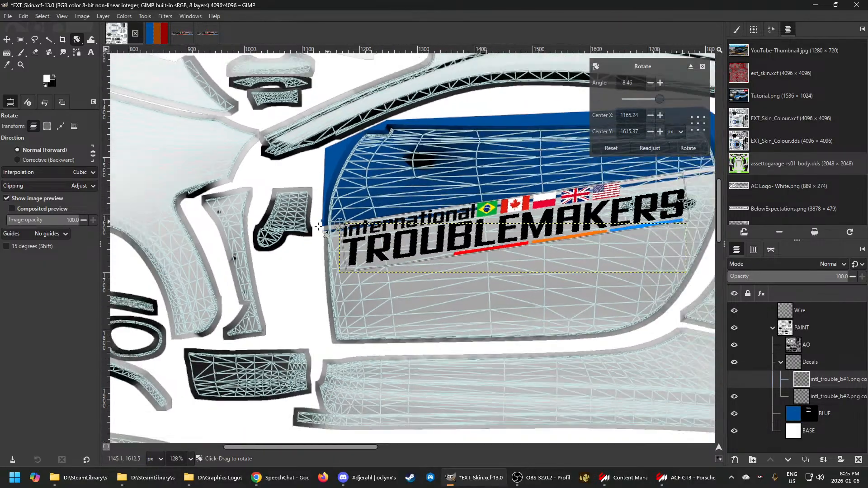
scroll(550, 190, "up", 5)
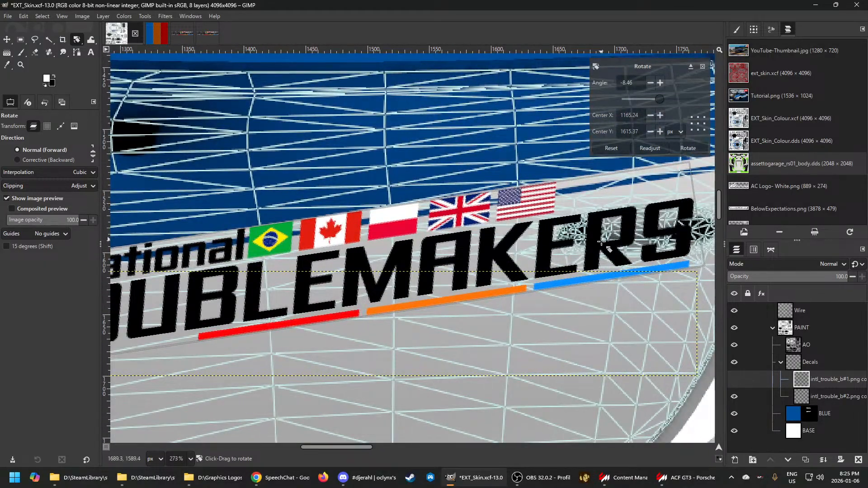
scroll(217, 224, "up", 10)
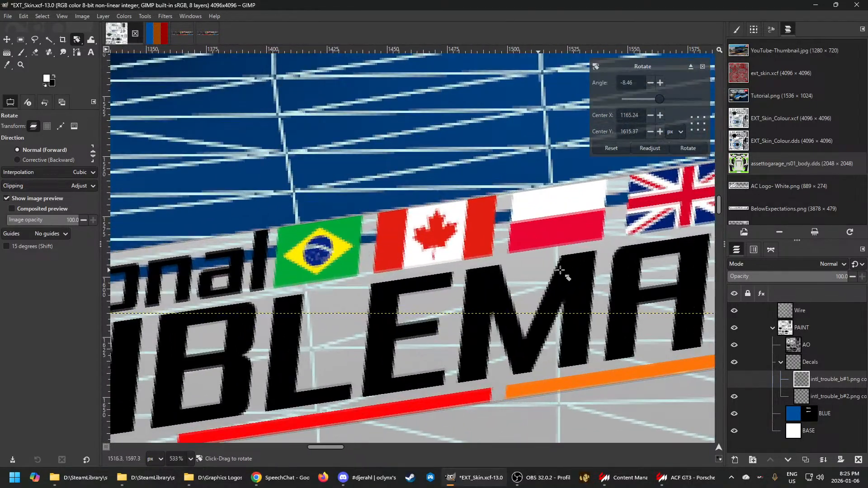
left_click_drag(566, 271, 575, 259)
Set the lower door logo's rotation angle to -9.00°
scroll(575, 260, "down", 5)
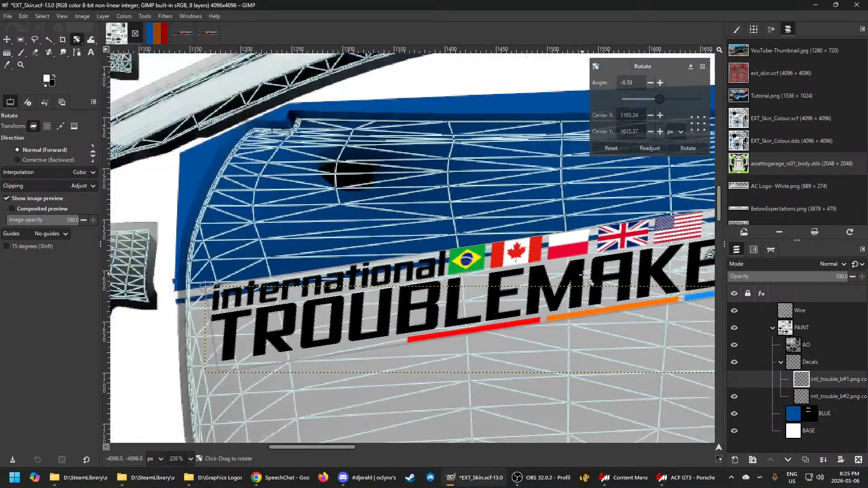
scroll(259, 291, "up", 8)
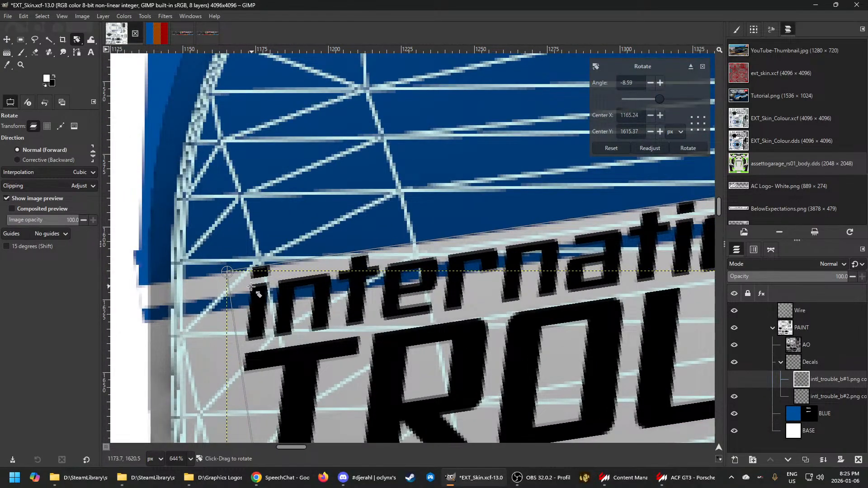
left_click_drag(642, 83, 624, 85)
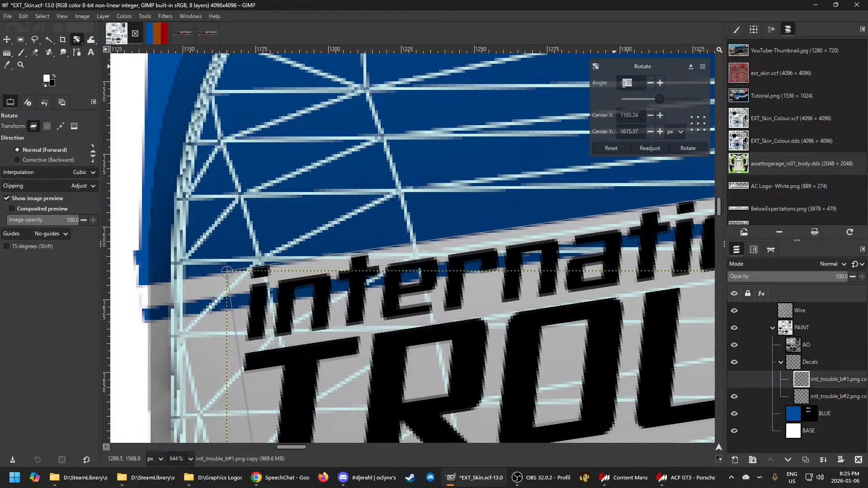
key("Tab")
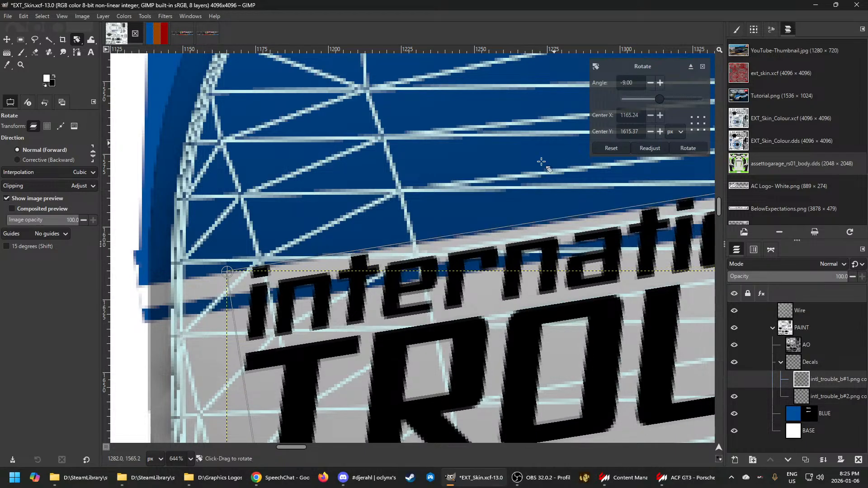
Adjust the lower door logo's rotation angle to -8.70° and check its alignment along the blue stripe
scroll(355, 270, "down", 2)
scroll(264, 289, "down", 4)
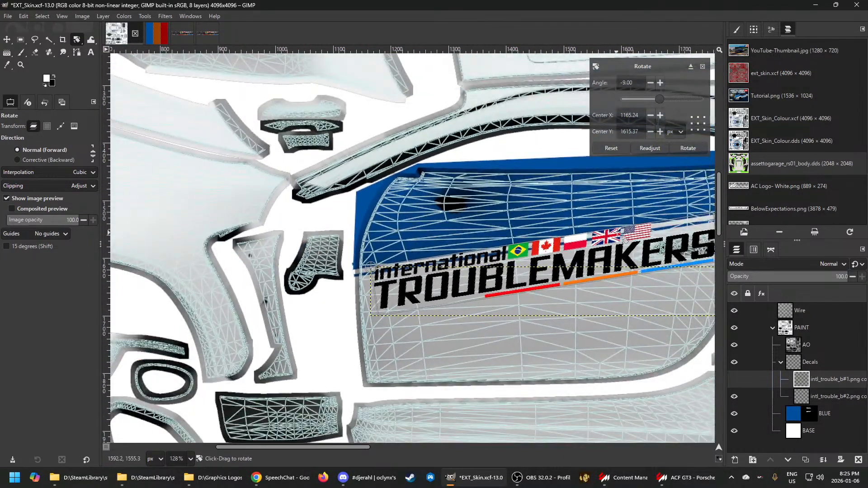
scroll(642, 212, "up", 5)
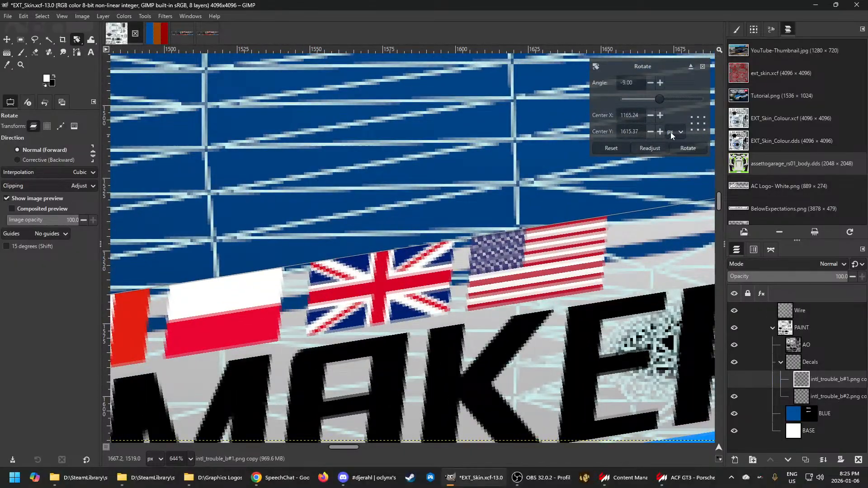
left_click(659, 83)
left_click(660, 83)
left_click(661, 83)
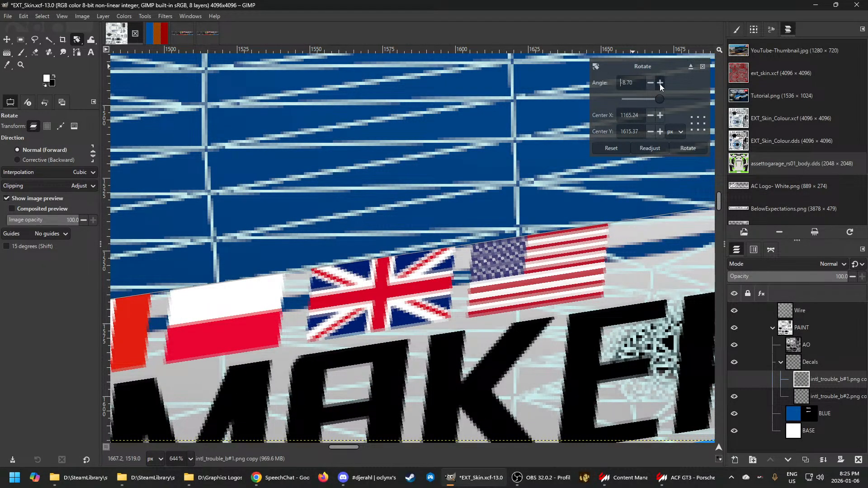
scroll(441, 325, "down", 5)
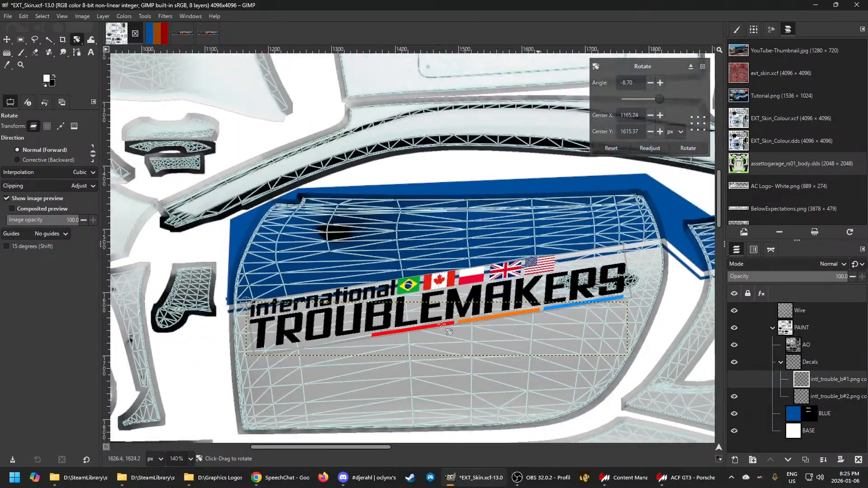
scroll(276, 296, "up", 5)
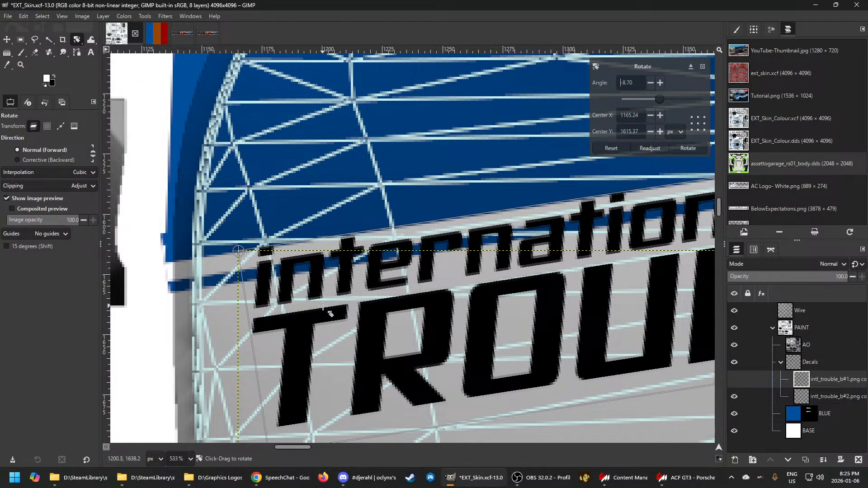
scroll(294, 312, "down", 3)
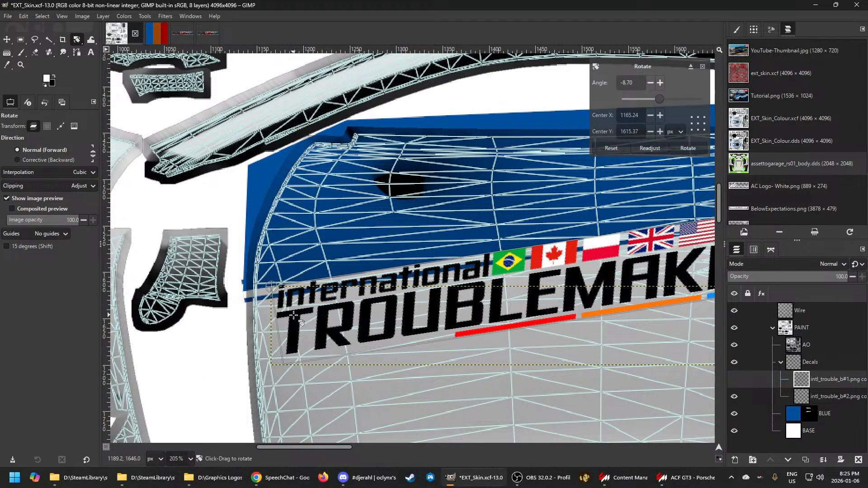
Reset the pending rotation of the upright Troublemakers door decal and rotate it -8.70° about its default centre
left_click(615, 151)
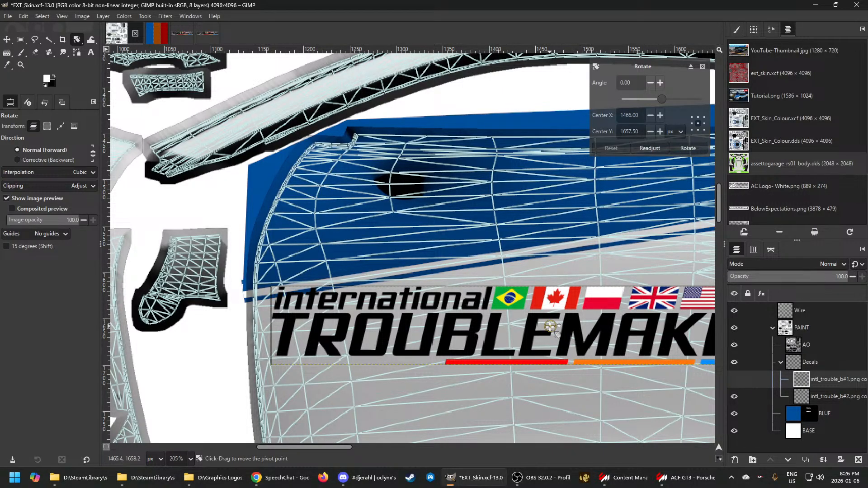
left_click_drag(629, 82, 603, 82)
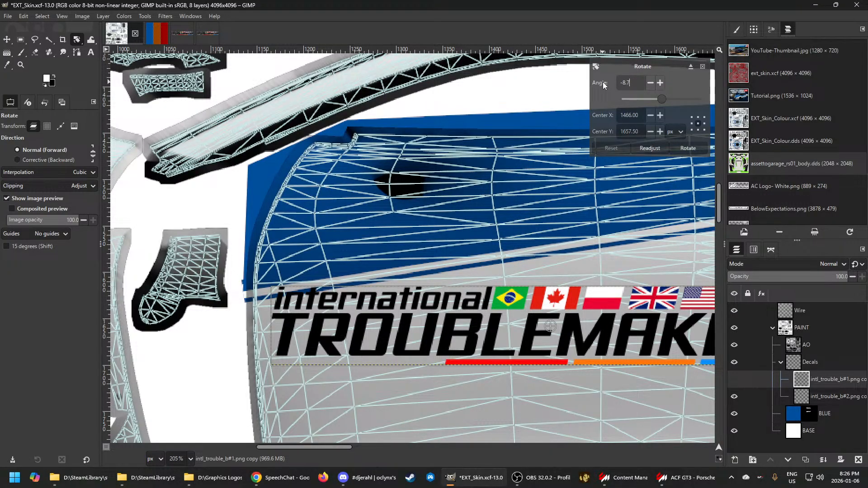
key("Return")
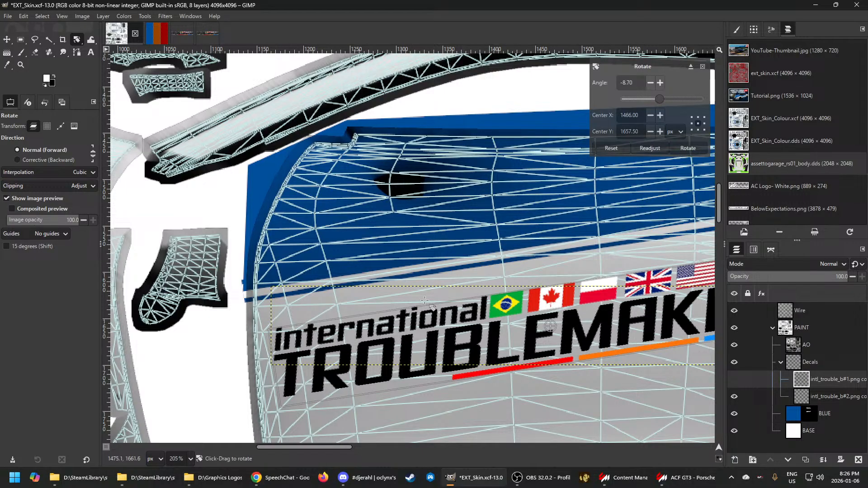
left_click(693, 149)
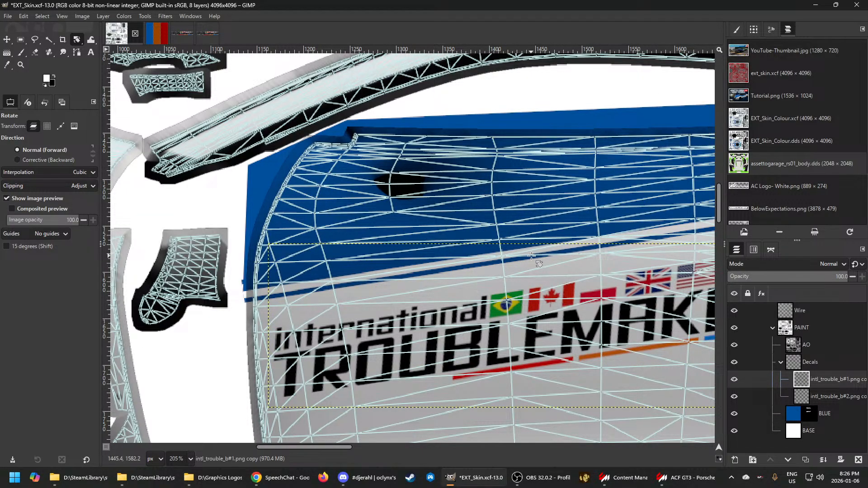
Rotate the upside-down Troublemakers decal on the opposite door, layer intl_trouble_b#2.png copy, by 8.70° about its centre
scroll(531, 255, "down", 5, "ctrl")
scroll(498, 190, "up", 5)
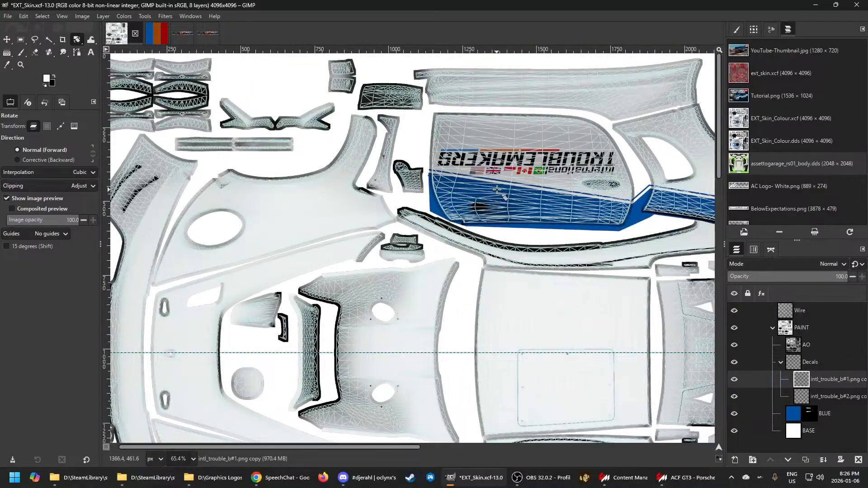
left_click(799, 398)
left_click(538, 165)
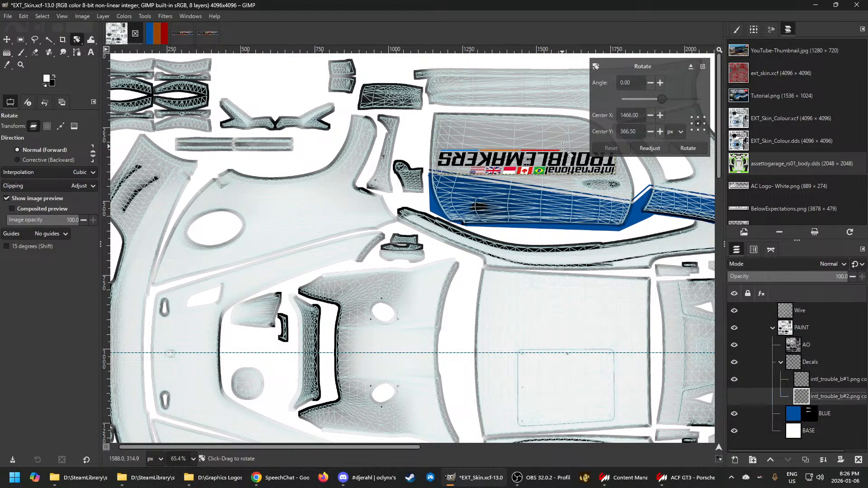
scroll(538, 164, "up", 5, "ctrl")
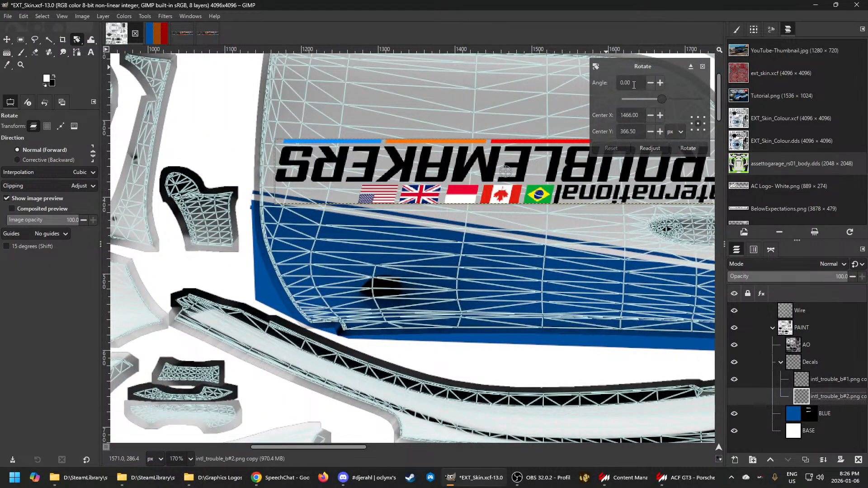
left_click_drag(632, 84, 586, 83)
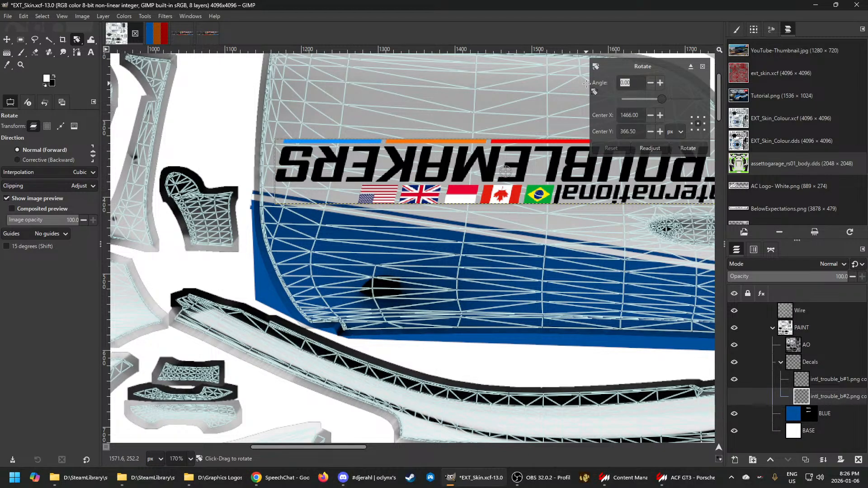
type("8.7")
key("Return")
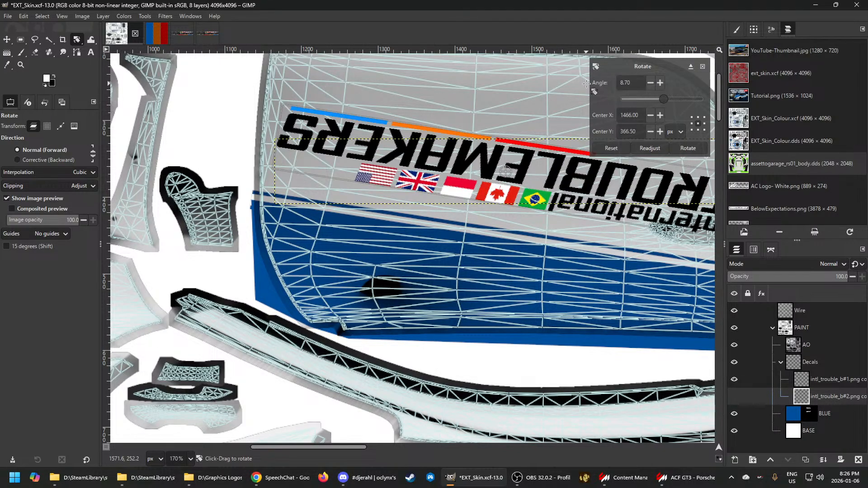
left_click(682, 150)
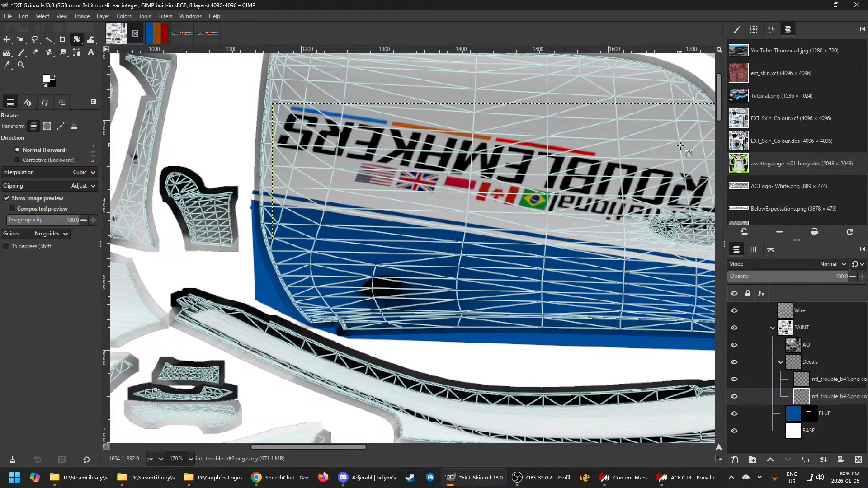
Select the PAINT layer group and re-export the livery texture to EXT_Skin.dds
left_click(789, 331)
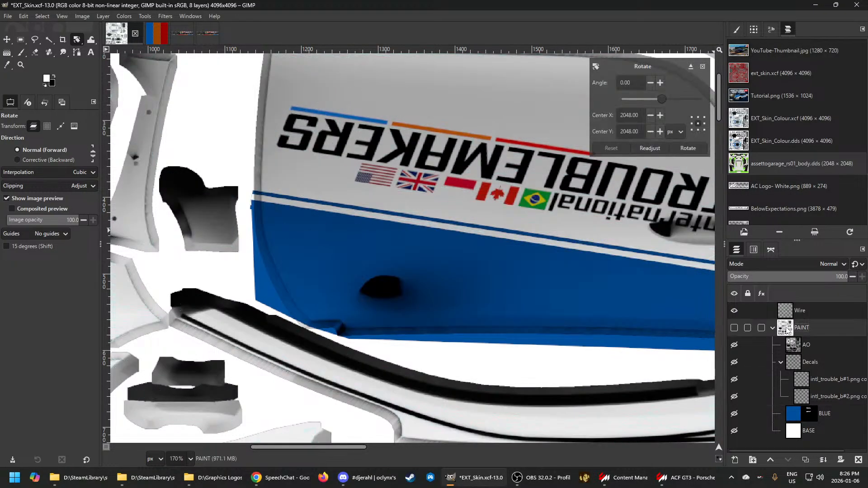
key("Escape")
key("ctrl+e")
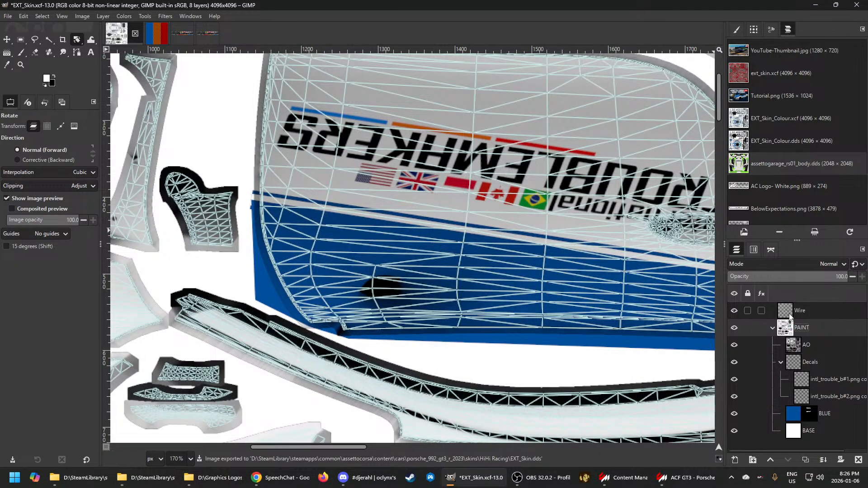
Switch to the Porsche 992 GT3 R showroom preview and examine the rotated decal on the car's left door
left_click(687, 478)
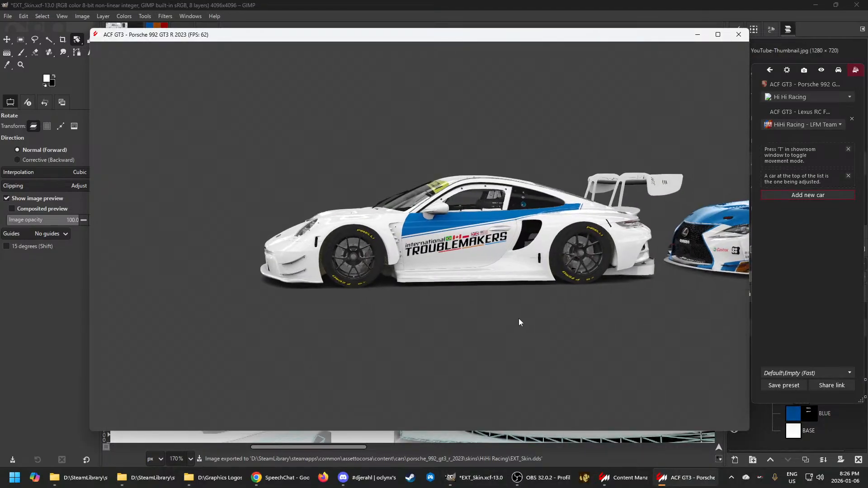
left_click_drag(545, 322, 534, 362)
scroll(468, 303, "up", 5)
left_click_drag(468, 303, 435, 246)
scroll(435, 245, "down", 5)
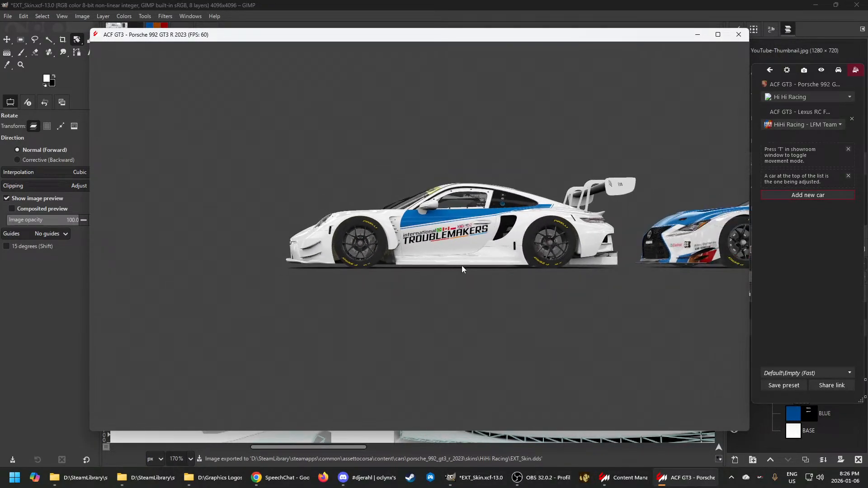
scroll(433, 263, "up", 6)
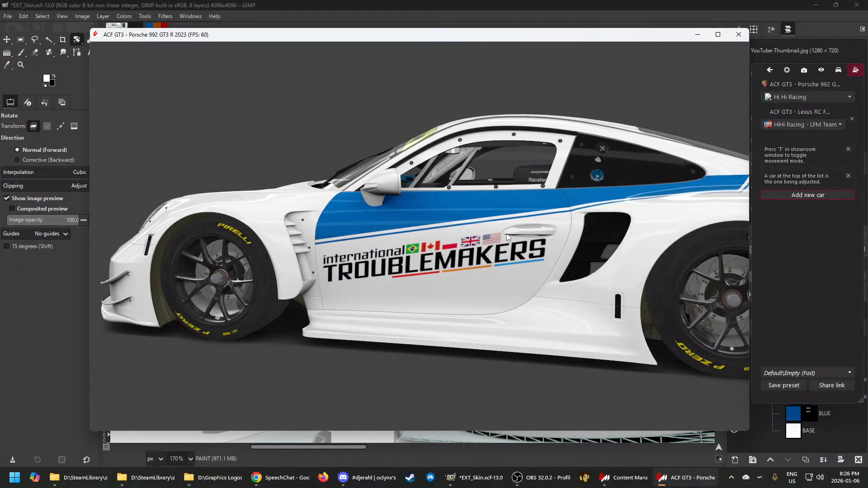
Orbit to the car's right side and inspect the door decal's alignment with the blue stripe and door handle
left_click_drag(466, 260, 728, 280)
left_click_drag(379, 268, 525, 252)
scroll(299, 266, "up", 4)
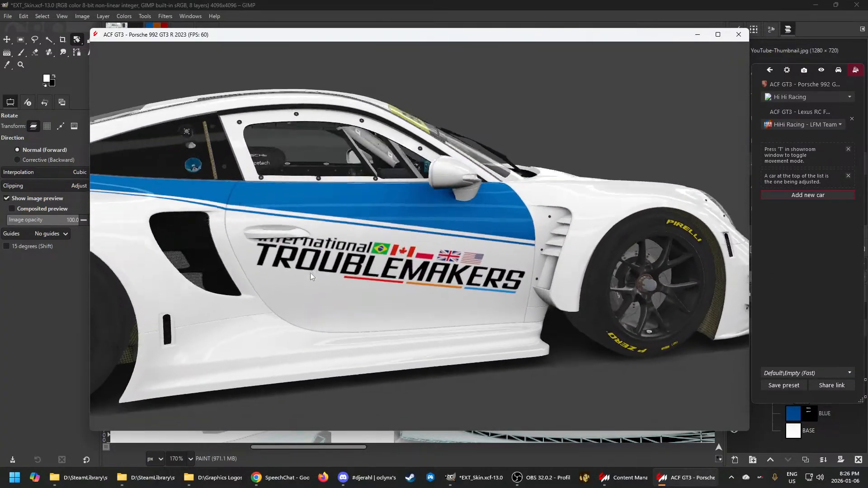
left_click_drag(311, 273, 293, 289)
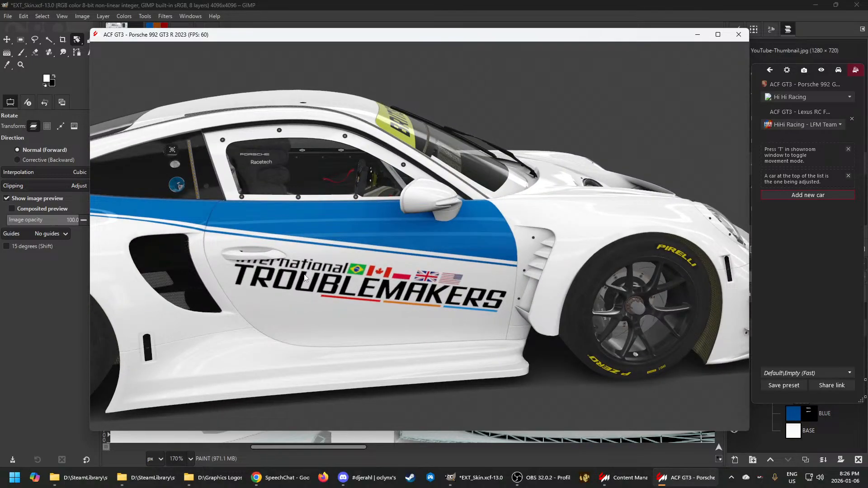
left_click_drag(394, 292, 381, 257)
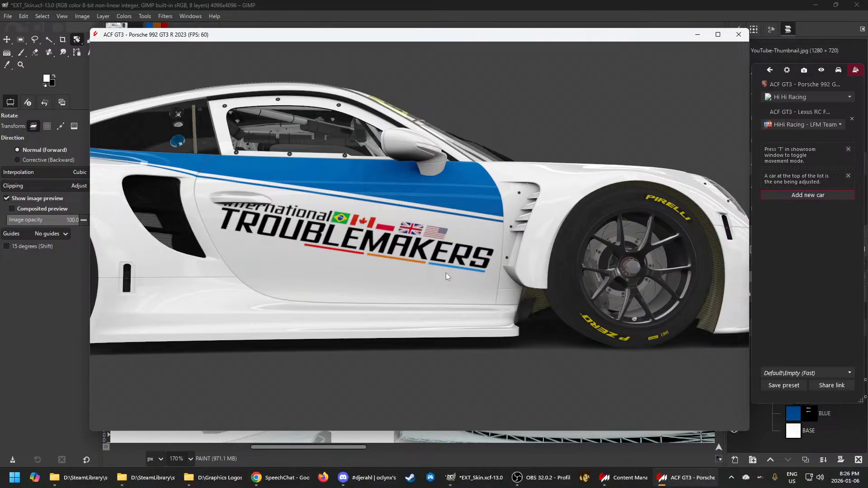
scroll(382, 224, "up", 3)
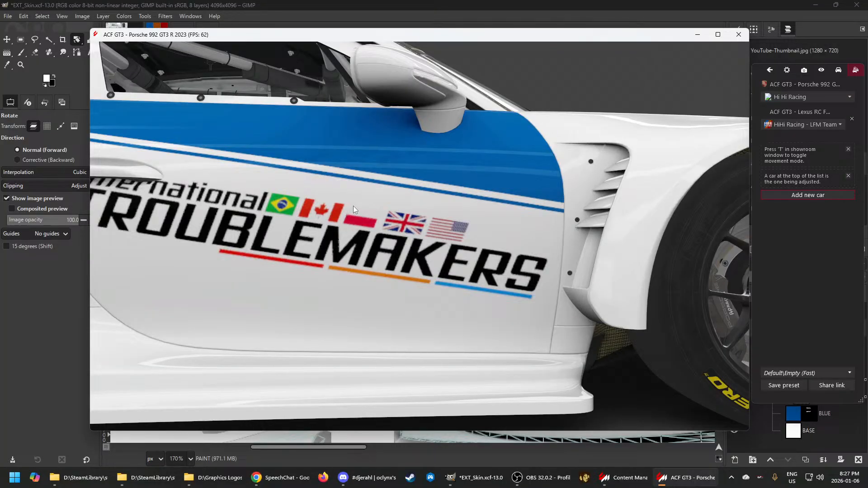
scroll(509, 292, "down", 4)
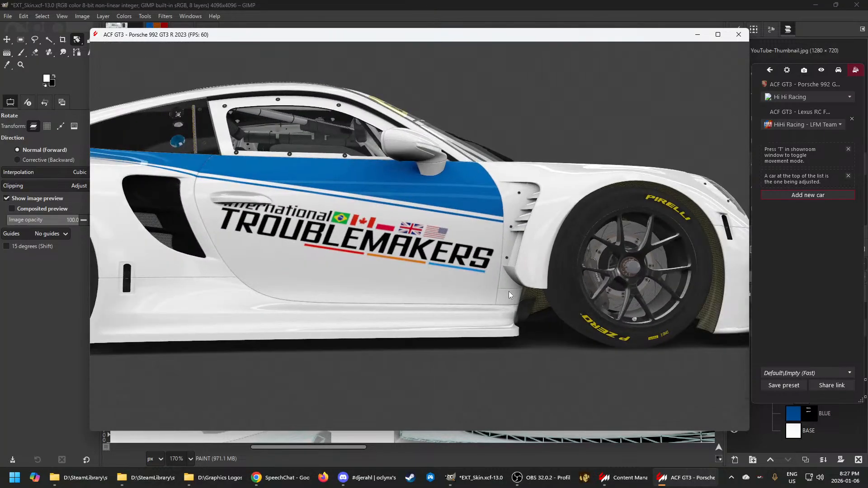
Compare the Troublemakers decal's placement around the door handles on the left and right sides of the car
left_click_drag(510, 292, 382, 302)
scroll(402, 296, "down", 2)
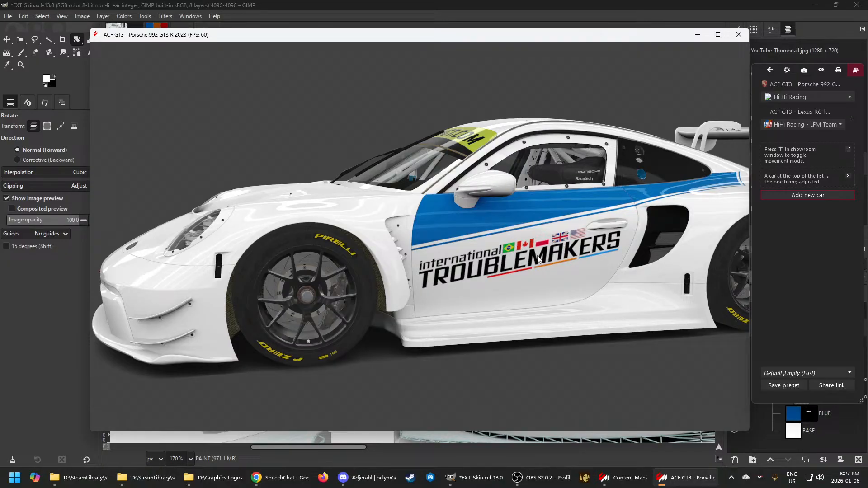
scroll(538, 259, "up", 3)
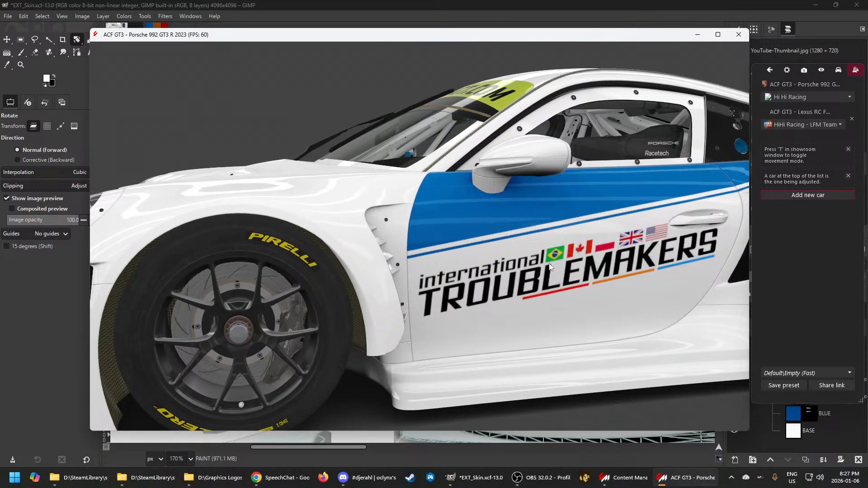
scroll(552, 265, "down", 3)
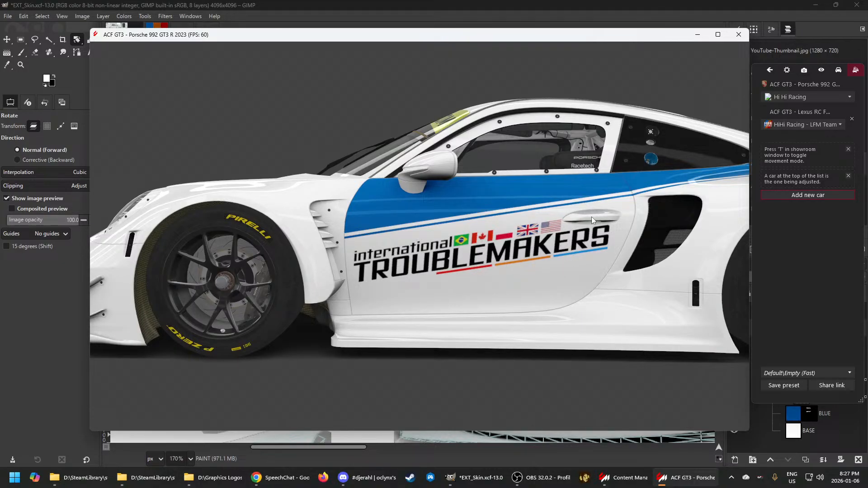
left_click_drag(217, 247, 588, 242)
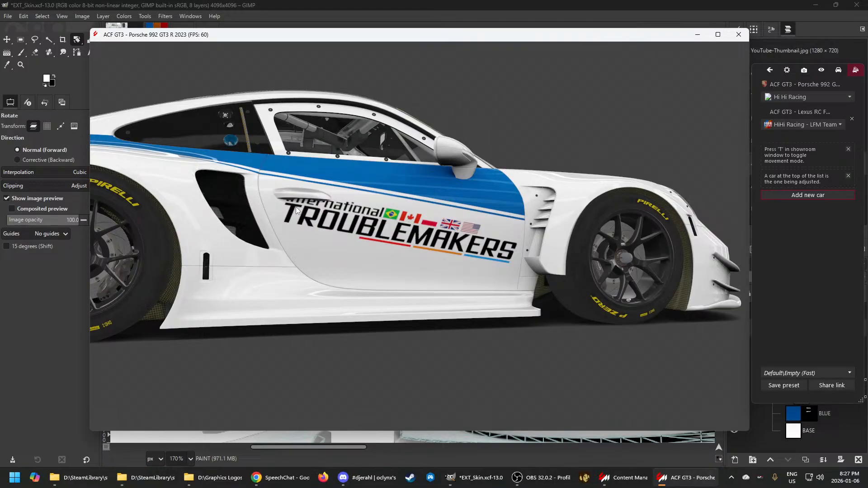
Return to GIMP and move the upside-down door decal layer intl_trouble_b#2.png copy straight up about 35 px, clear of the door handle
left_click(476, 477)
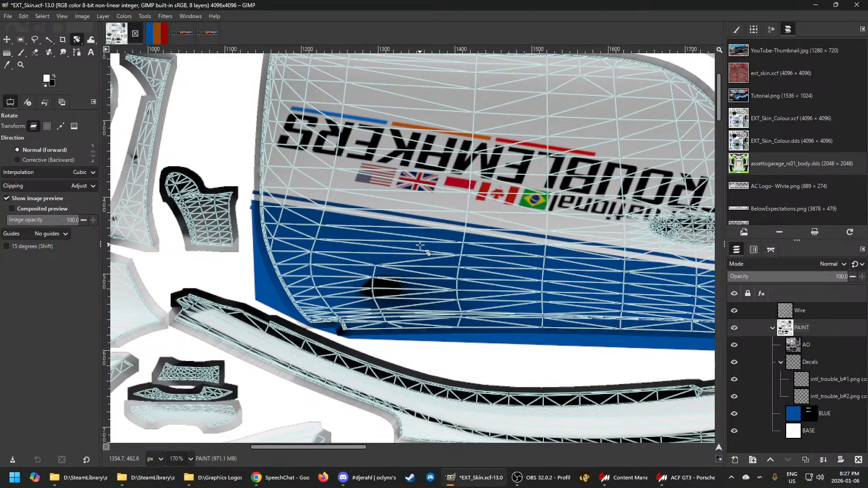
scroll(425, 242, "down", 1)
left_click(805, 384)
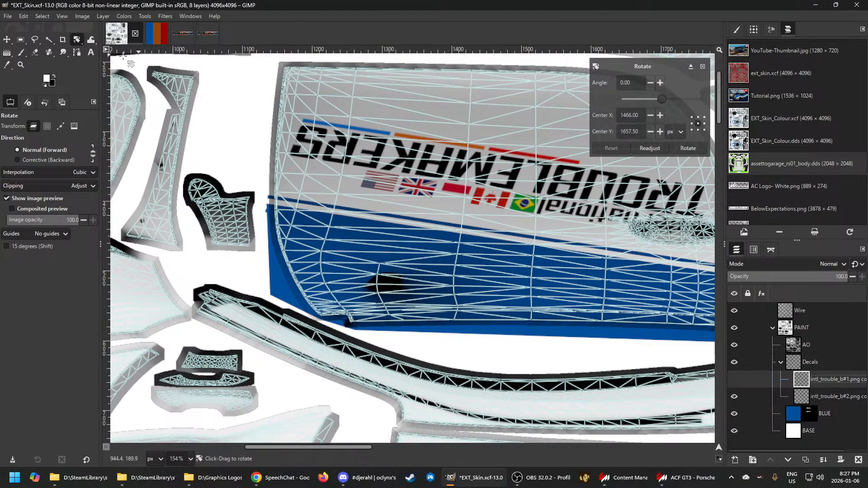
key("m")
left_click(801, 399)
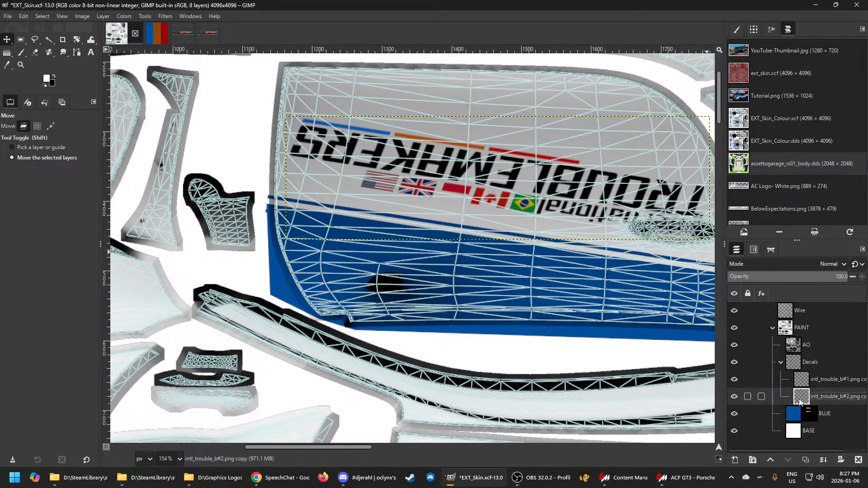
scroll(407, 230, "down", 3)
scroll(468, 199, "up", 4)
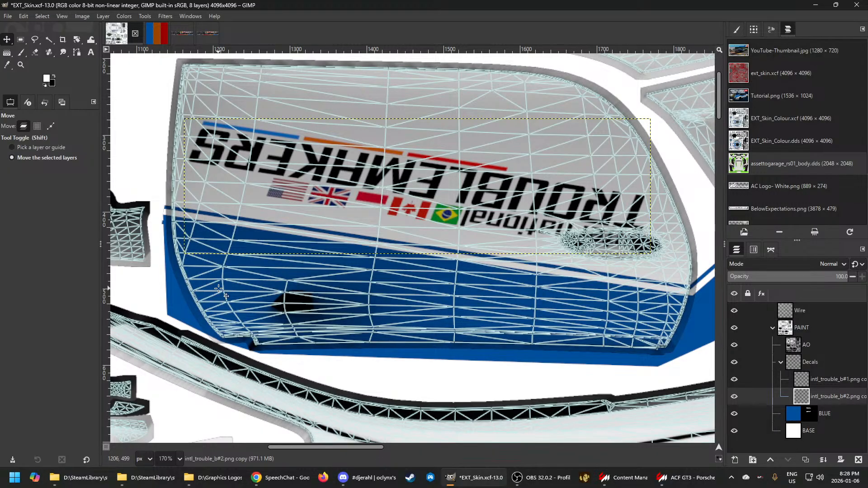
key("Up")
key("Up")
key("Up")
key("Up")
key("Up")
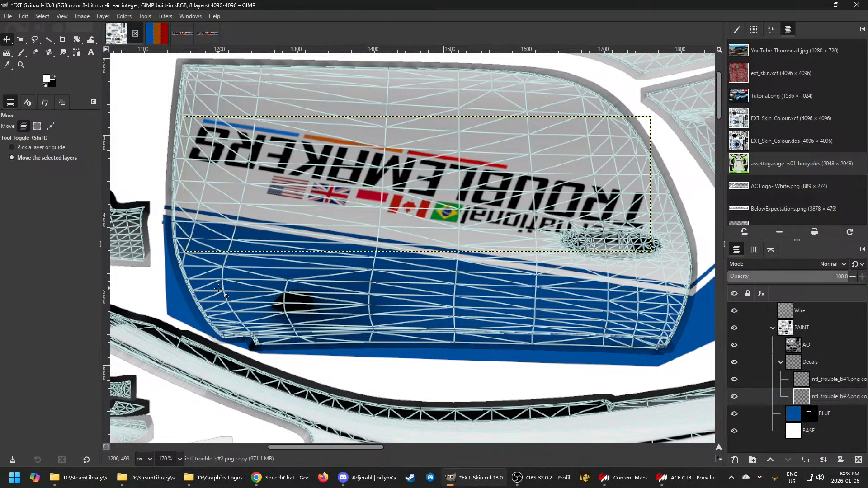
key("Up")
key("Up")
key("Up")
key("Up")
key("Up")
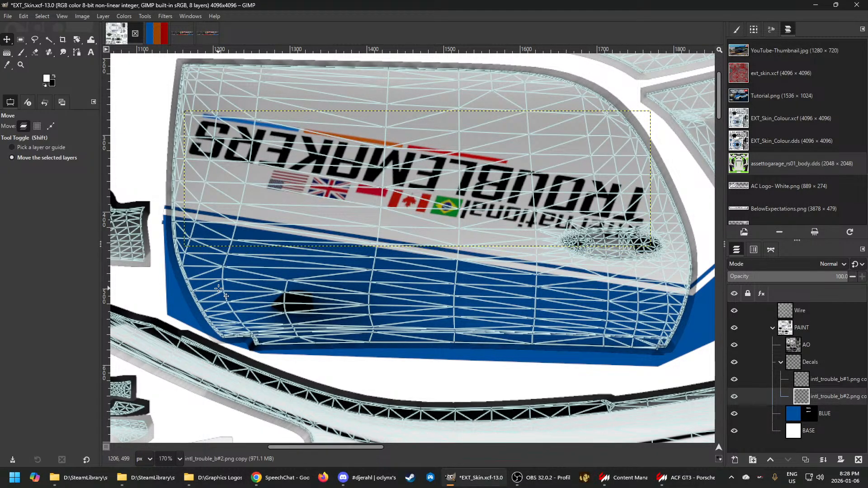
key("Up")
key("Up")
key("Up")
key("Up")
key("Up")
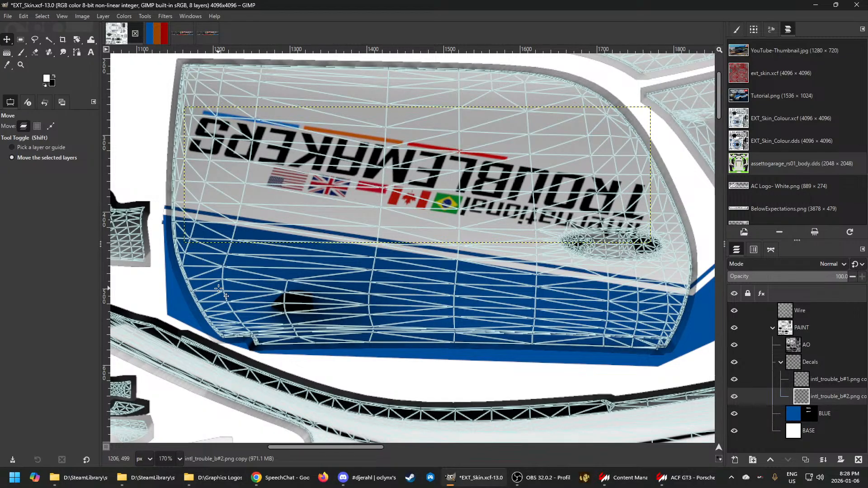
key("Up")
key("Up")
key("Up")
key("Up")
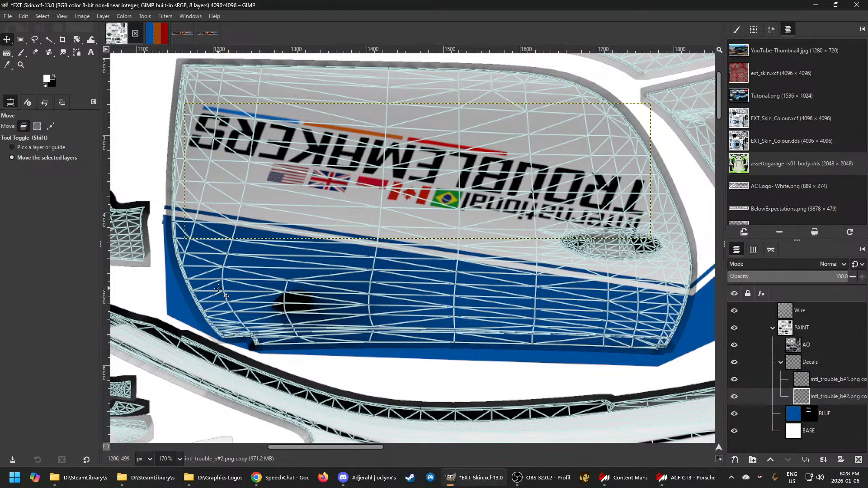
key("Up")
key("Up")
key("Up")
key("Up")
key("Up")
key("Up")
key("Up")
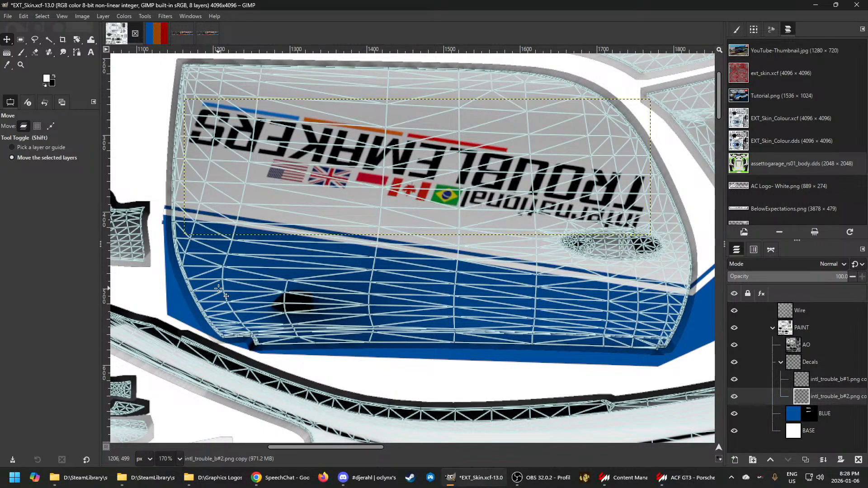
key("Up")
key("Up")
key("Up")
key("Up")
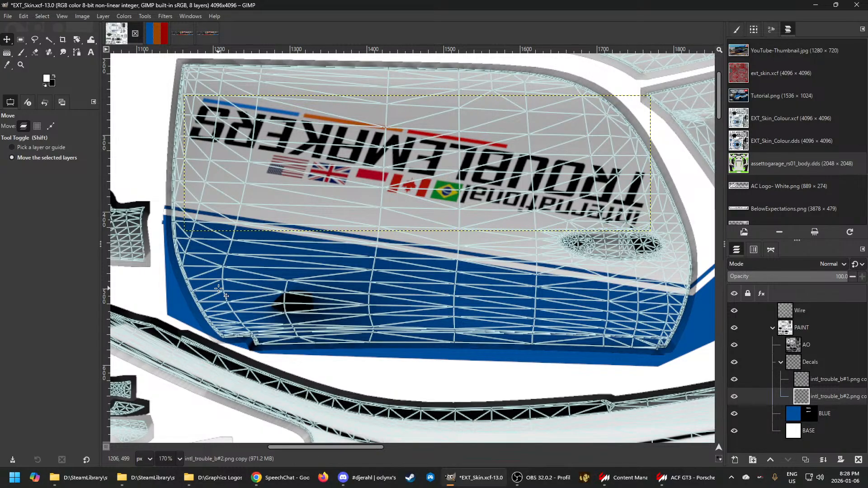
key("Up")
key("Up")
key("Up")
key("Up")
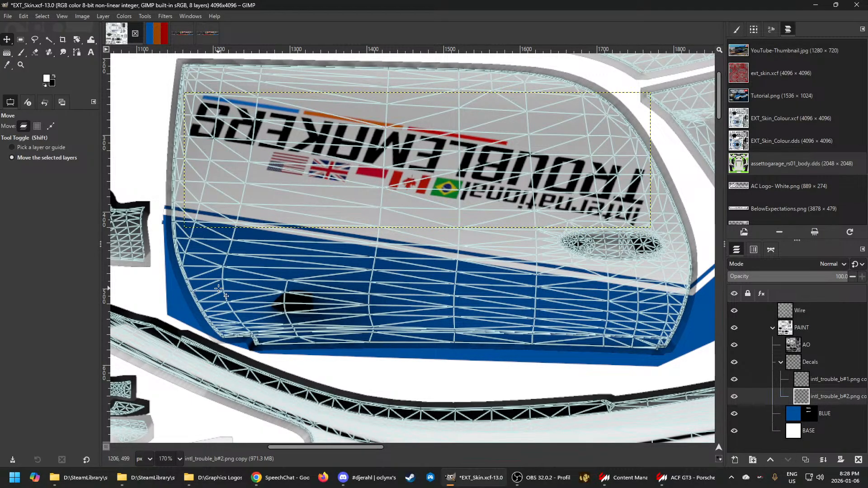
Finish nudging the upside-down door decal up, check the upright decal's door panel, and export the PAINT group to EXT_Skin.dds
key("Up")
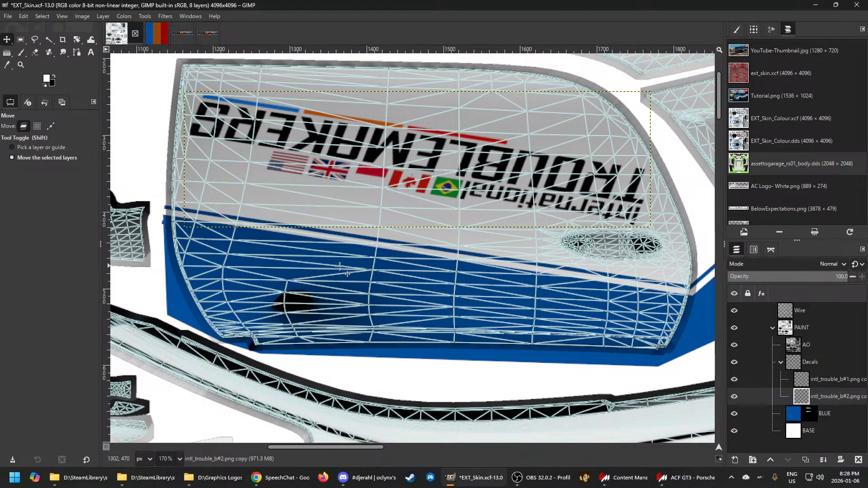
left_click(810, 379)
scroll(549, 315, "down", 10)
scroll(550, 315, "down", 9)
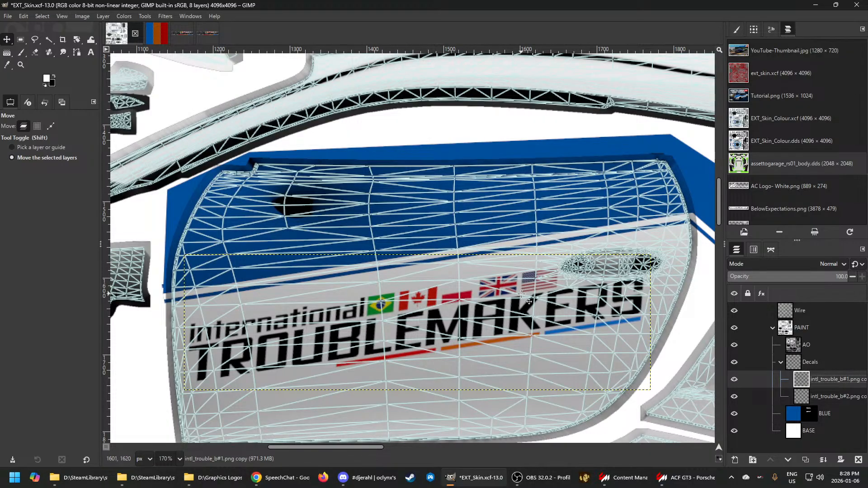
left_click(785, 331)
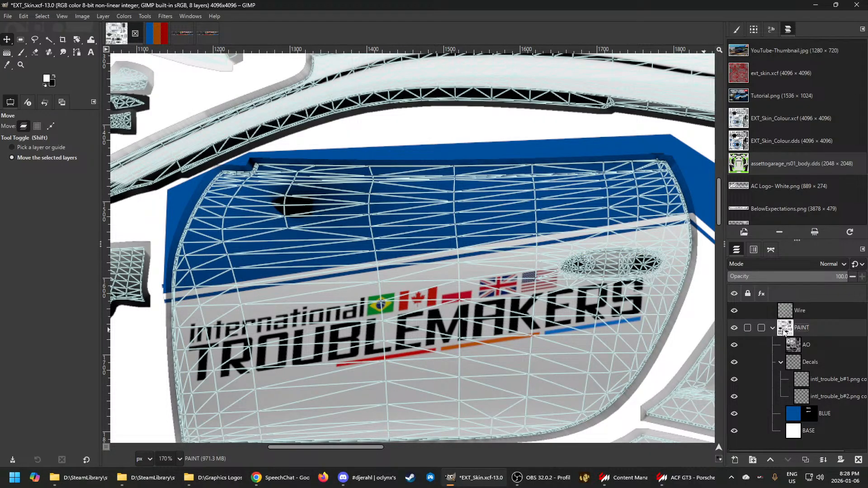
key("ctrl+e")
Switch to the Porsche showroom preview and inspect the raised decal's clearance below the door handle on the car's right side
left_click(676, 484)
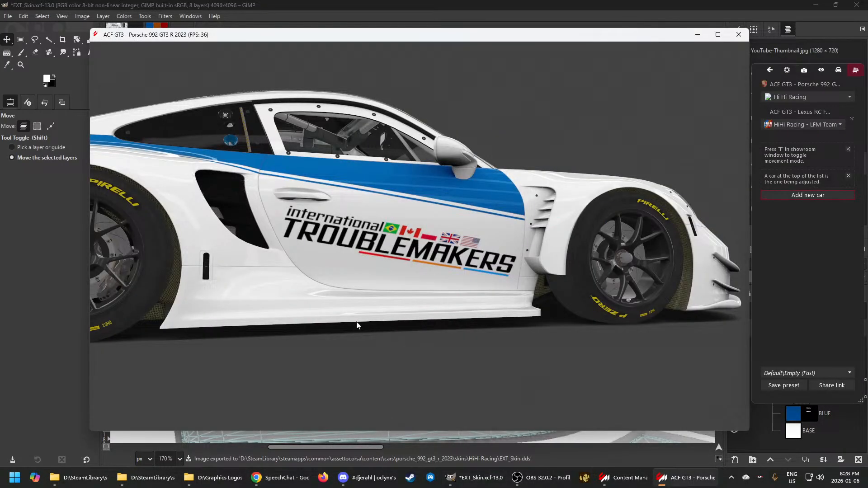
left_click_drag(357, 326, 316, 323)
left_click_drag(465, 280, 554, 307)
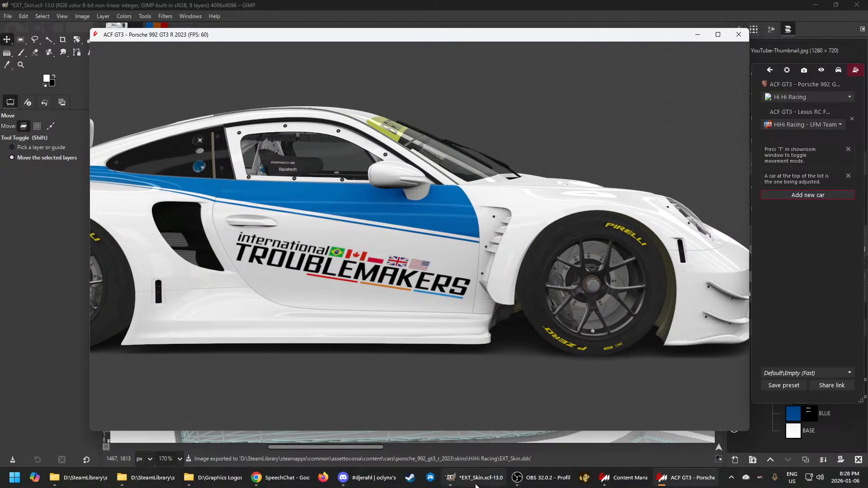
mouse_move(477, 484)
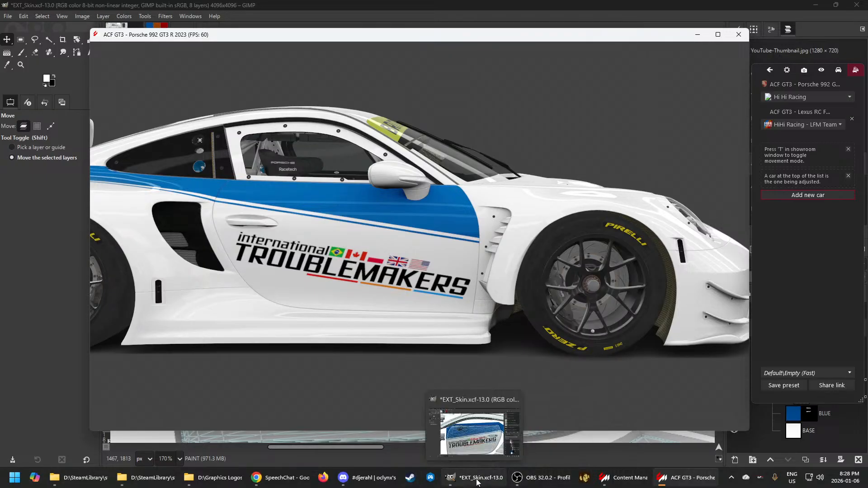
Return to GIMP, move the upright decal layer intl_trouble_b#1.png copy straight down about 35 px, and export the PAINT group to EXT_Skin.dds
left_click(477, 482)
left_click(801, 398)
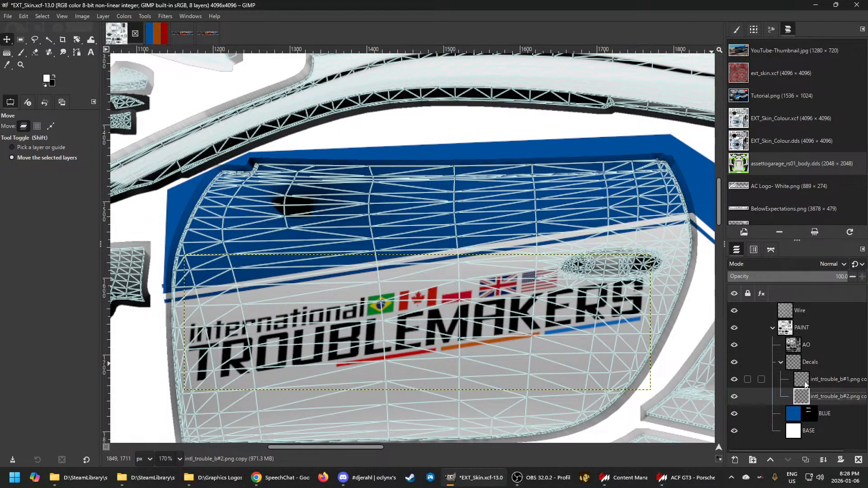
left_click(806, 385)
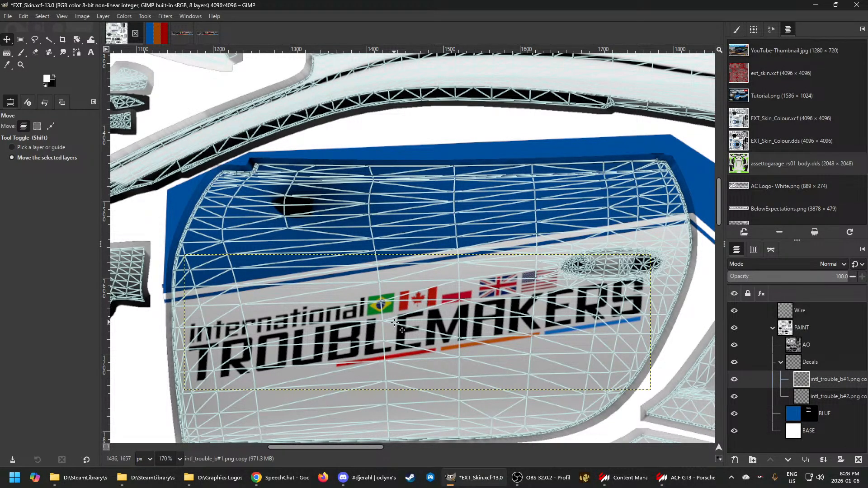
key("Down")
key("Down")
key("Down")
key("Down")
key("Down")
key("Down")
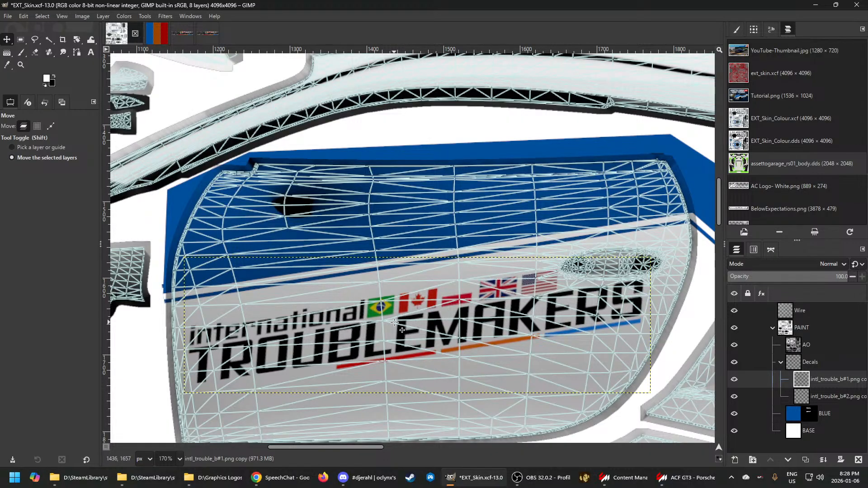
key("Down")
key("Down")
key("Down")
key("Down")
key("Down")
key("Down")
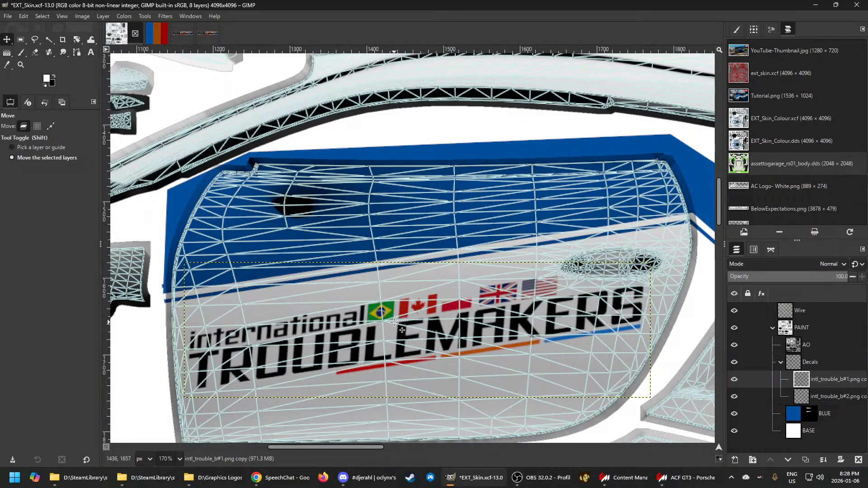
key("Down")
key("Down")
key("Down")
key("Down")
key("Down")
key("Down")
key("Down")
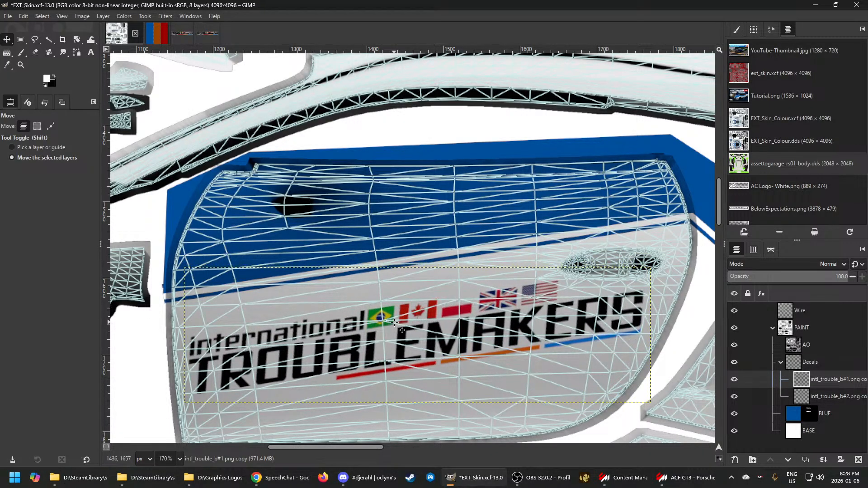
key("Down")
key("Down")
key("Down")
key("Down")
key("Down")
key("Down")
key("Down")
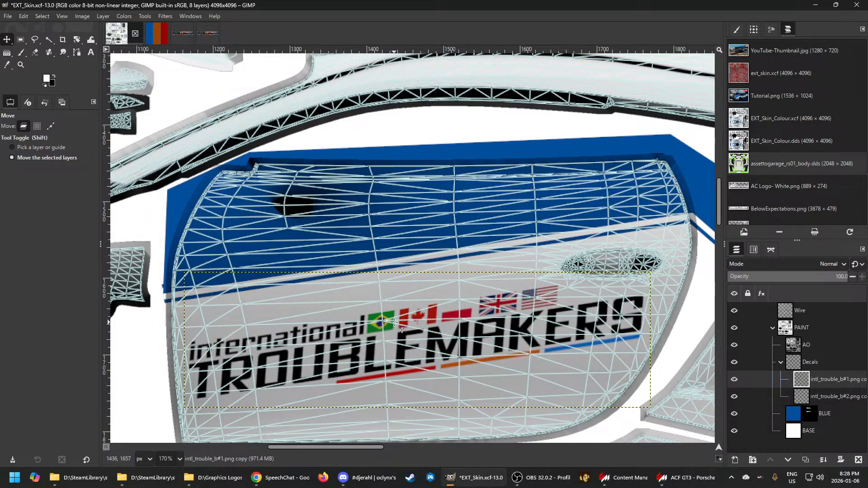
key("Down")
key("Down")
key("Down")
key("Down")
key("Down")
key("Down")
key("Down")
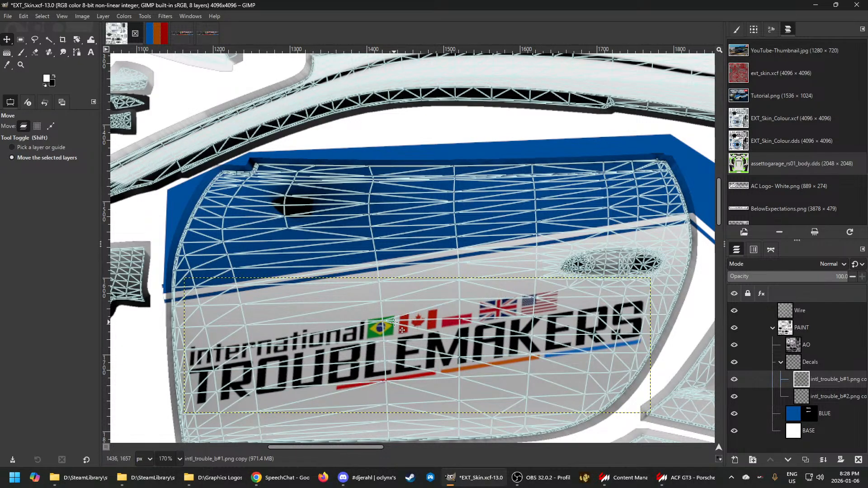
key("Down")
key("Down")
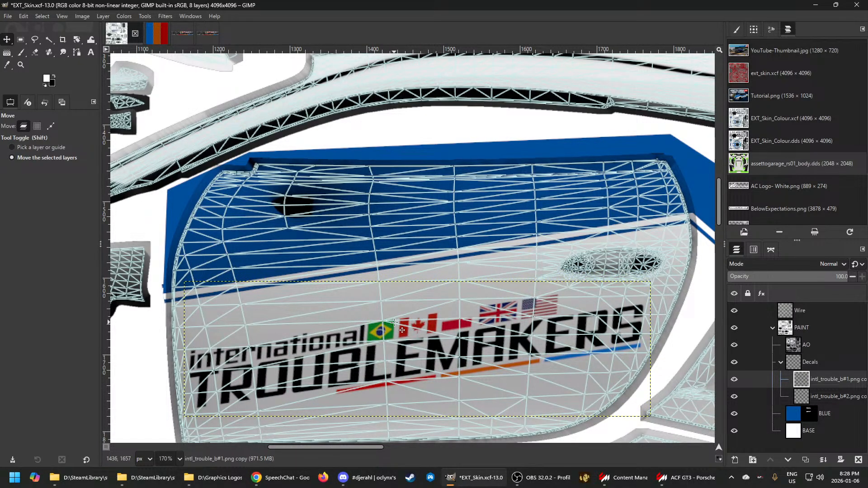
left_click(784, 333)
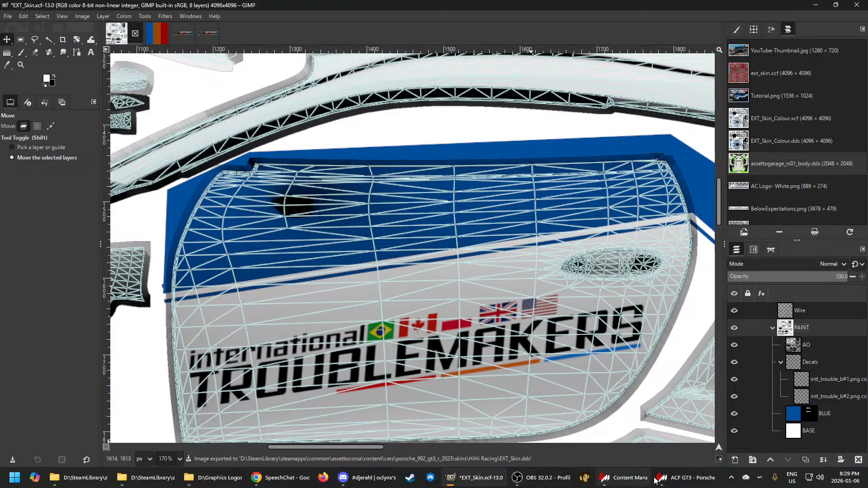
Switch to the showroom preview and examine the door decal's size and position from the car's right side and front three-quarter view
left_click(683, 479)
mouse_move(474, 344)
left_mouse_down()
mouse_move(254, 321)
mouse_move(337, 302)
mouse_move(556, 313)
mouse_move(402, 303)
mouse_move(530, 281)
mouse_move(525, 294)
mouse_move(138, 295)
mouse_move(538, 295)
left_mouse_up()
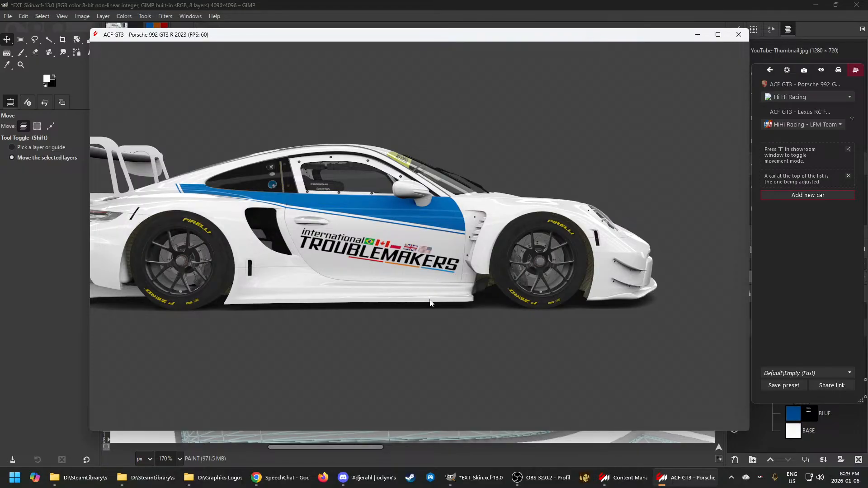
left_click_drag(434, 287, 303, 227)
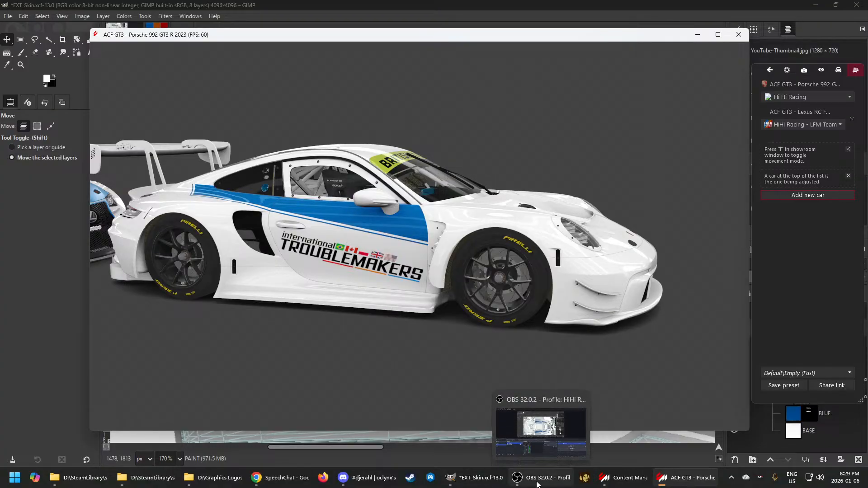
mouse_move(543, 478)
Return to GIMP and scale the upside-down decal layer intl_trouble_b#2.png copy to 500 px wide, keeping its aspect ratio
left_click(461, 421)
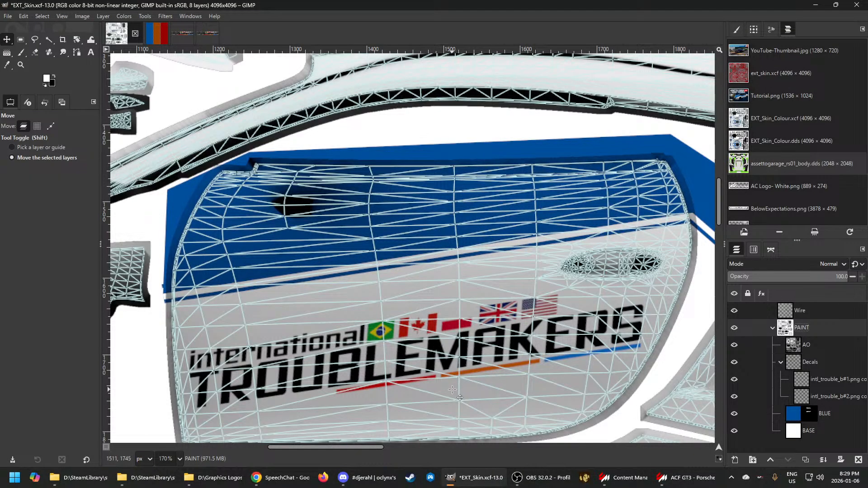
scroll(532, 276, "up", 5)
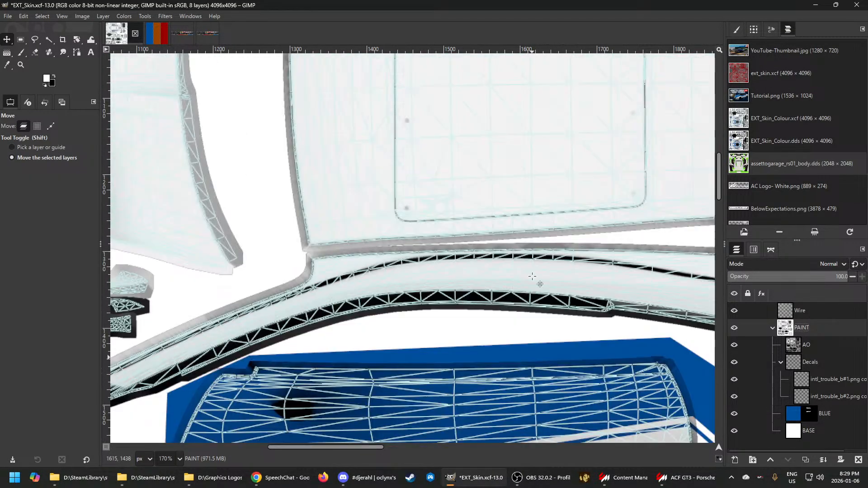
scroll(532, 277, "up", 15)
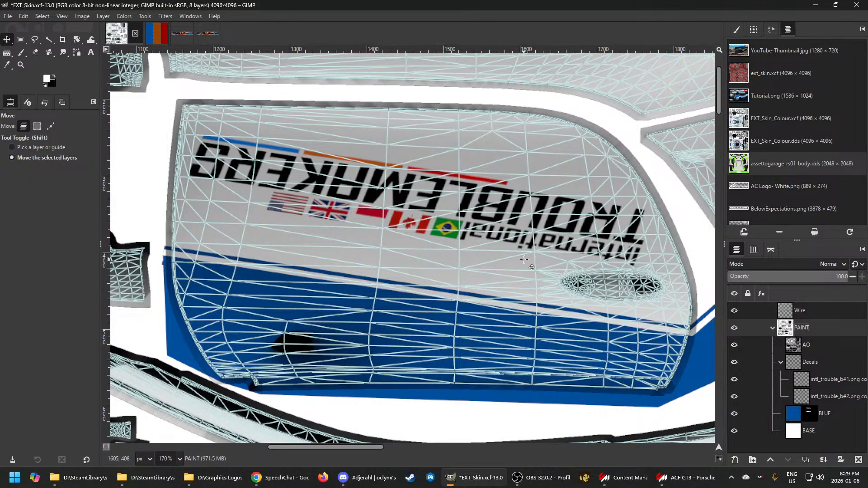
left_click(803, 395)
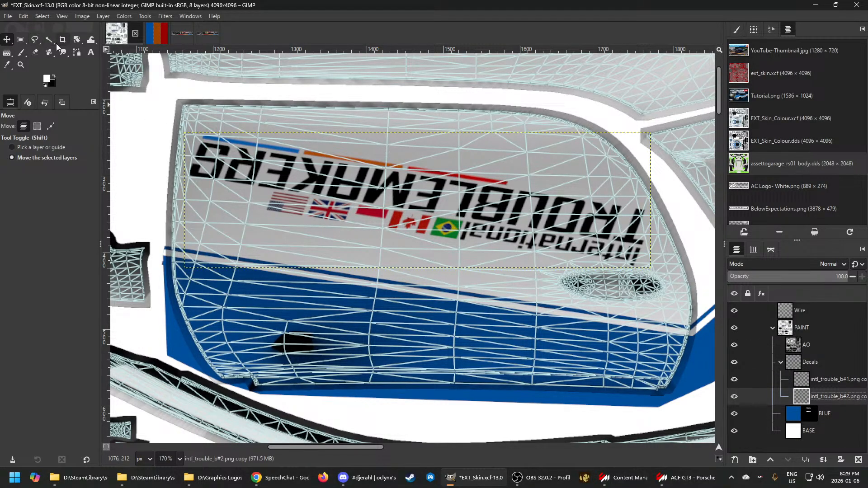
left_click(76, 43)
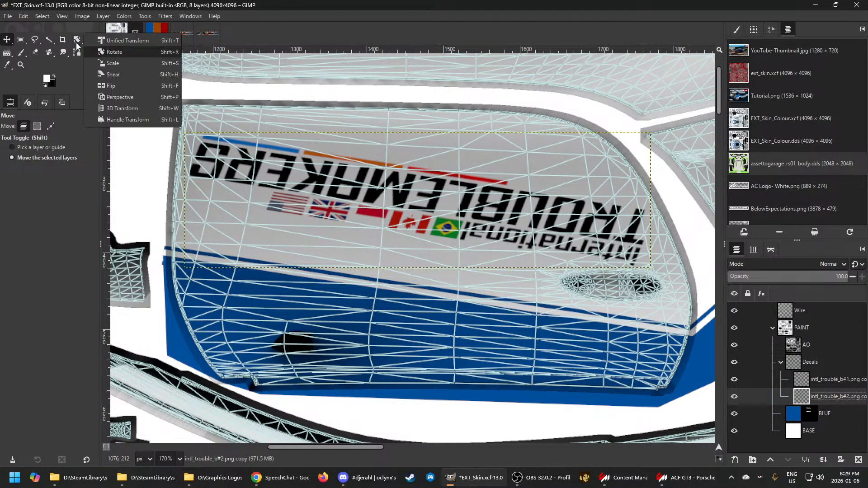
left_click(115, 66)
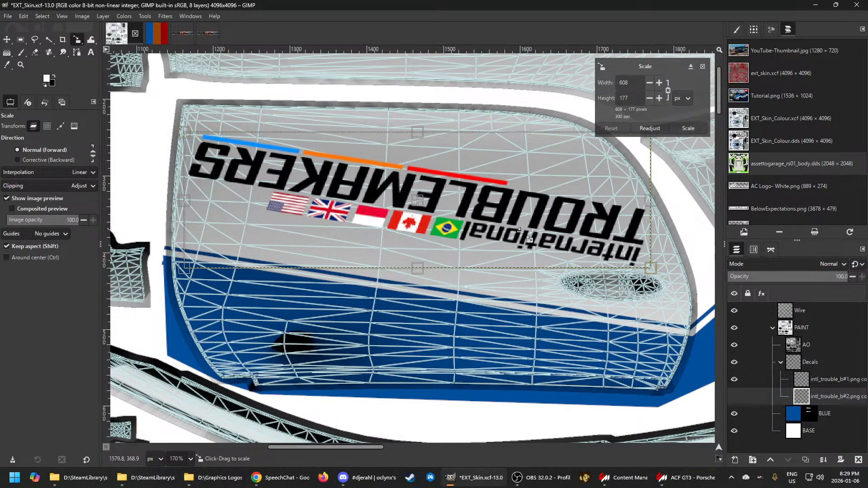
left_click_drag(650, 200, 565, 194)
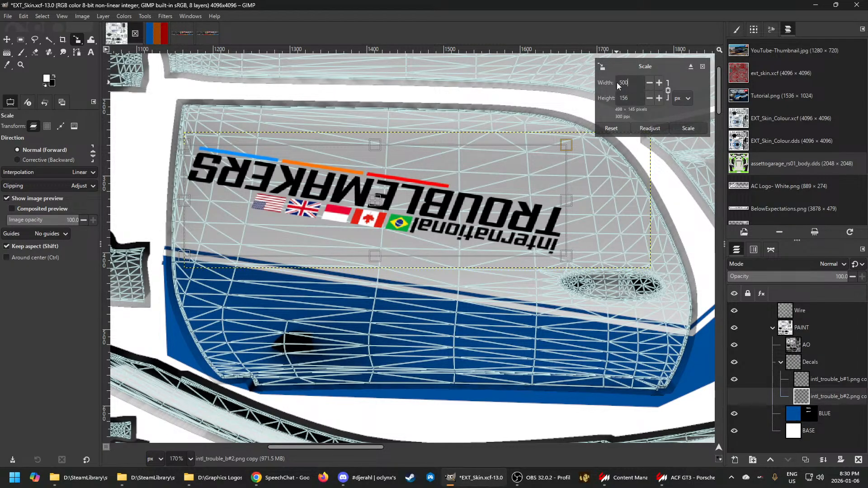
key("Return")
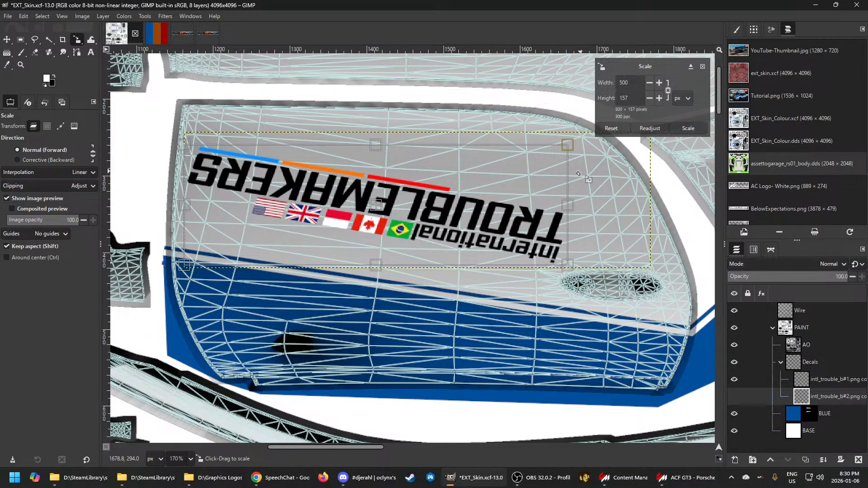
left_click(688, 129)
Move the scaled upside-down decal straight down about 25 px toward the blue stripe and export the PAINT group to EXT_Skin.dds
left_click(7, 40)
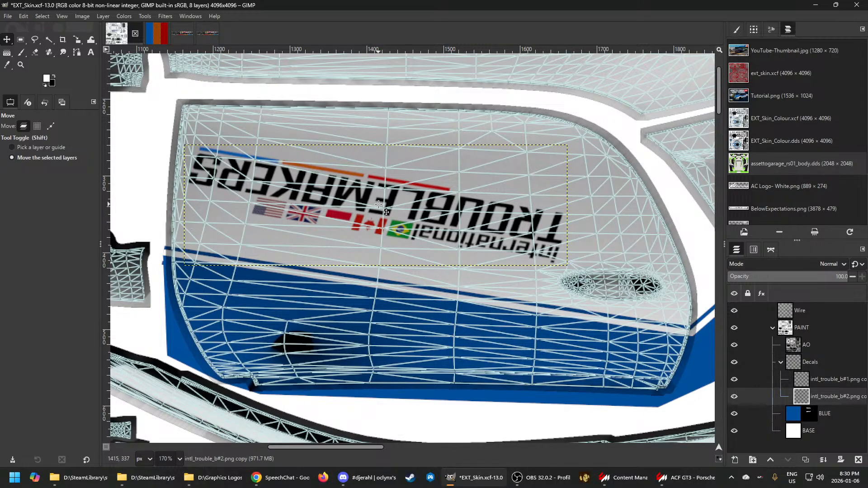
key("Down")
key("Down")
key("Down")
key("Down")
key("Down")
key("Down")
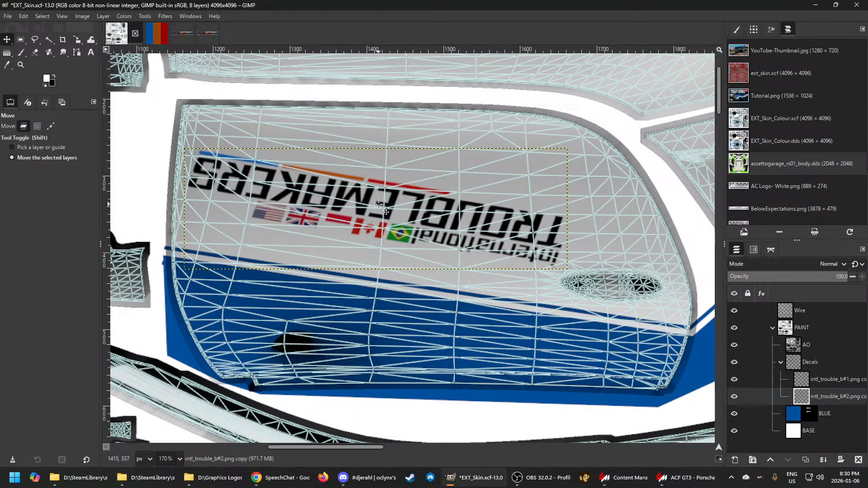
key("Down")
key("Down")
key("Down")
key("Down")
key("Down")
key("Down")
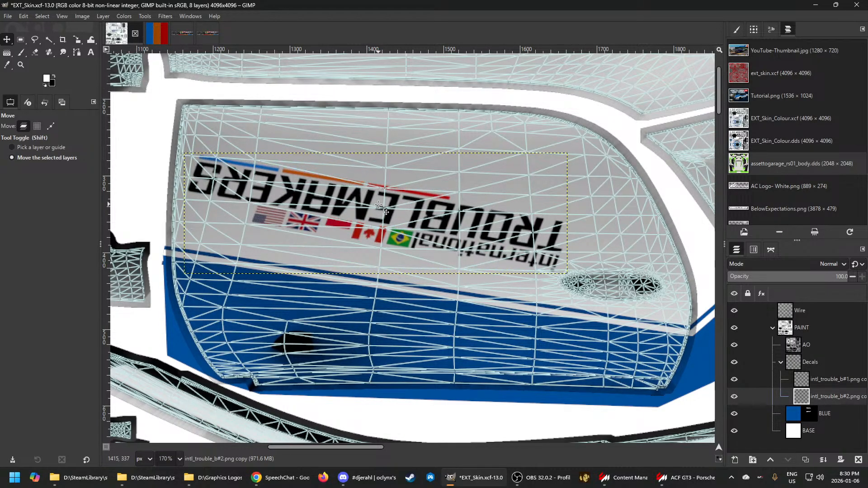
key("Down")
key("Down")
key("Down")
key("Down")
key("Down")
key("Down")
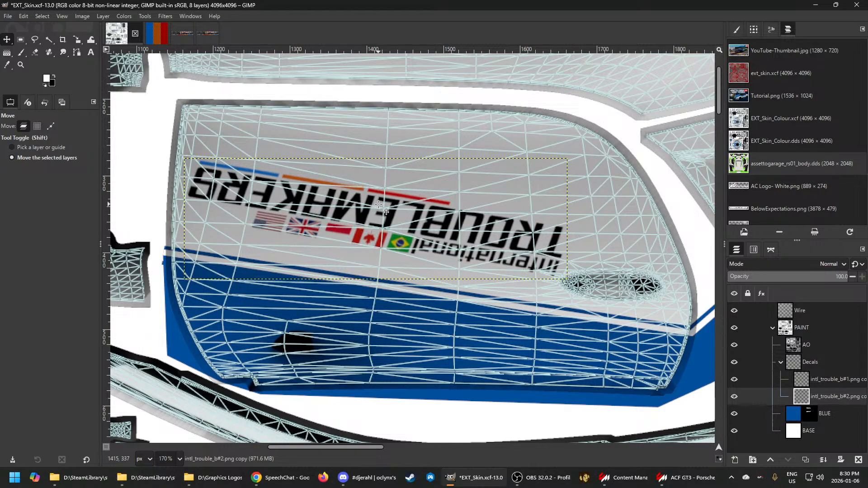
key("Down")
key("Down")
key("Down")
key("Down")
key("Down")
key("Down")
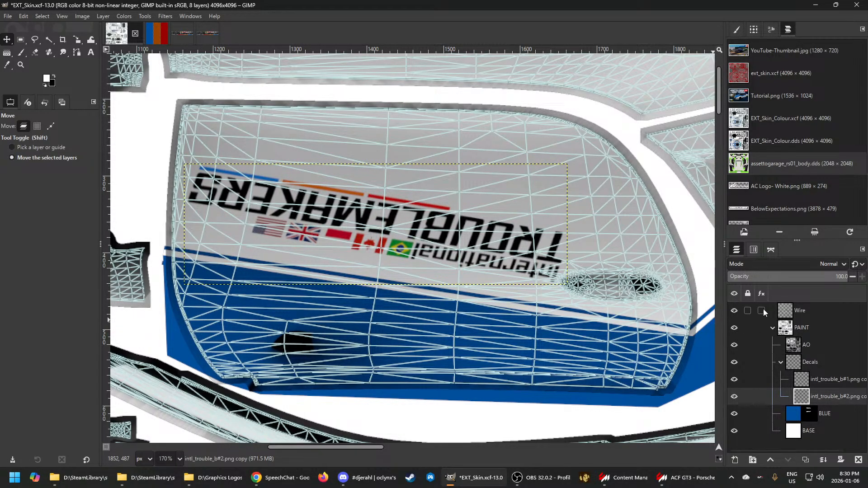
left_click(779, 331)
key("ctrl+e")
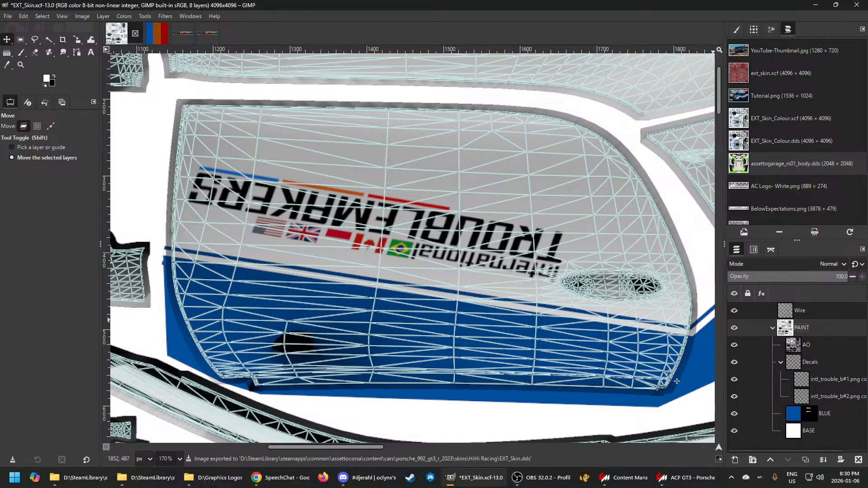
Switch to the showroom preview and inspect the smaller decal up close between the blue stripe and the door handle
left_click(687, 478)
scroll(416, 276, "up", 3)
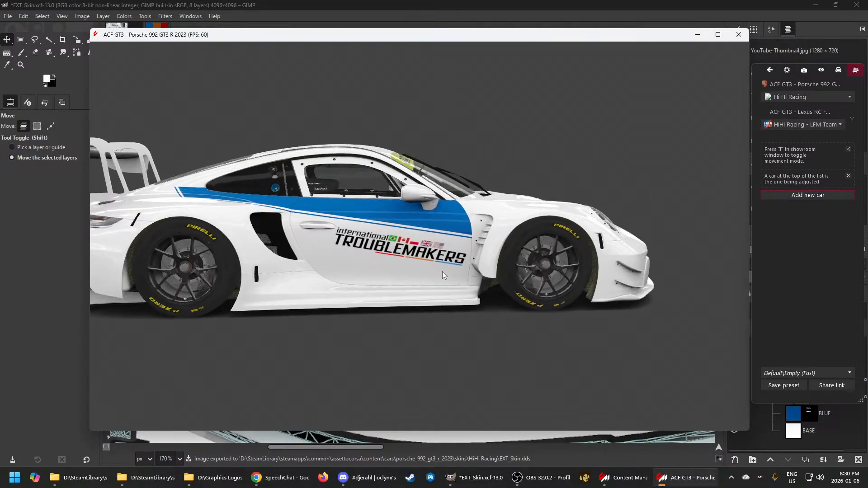
scroll(461, 269, "up", 3)
mouse_move(451, 267)
left_mouse_down()
mouse_move(444, 290)
mouse_move(440, 275)
left_mouse_up()
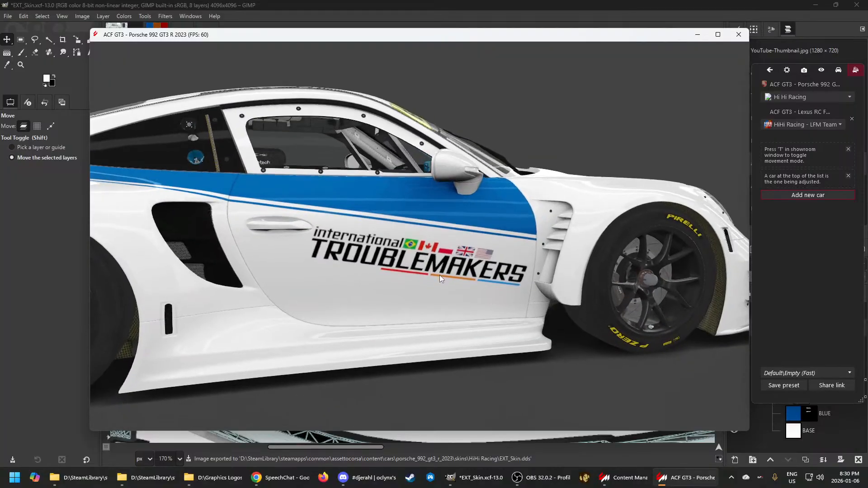
Return to GIMP, move the upside-down decal layer intl_trouble_b#2.png copy down about 10 px toward the blue stripe, and export the PAINT group to EXT_Skin.dds
left_click(469, 482)
left_click(801, 401)
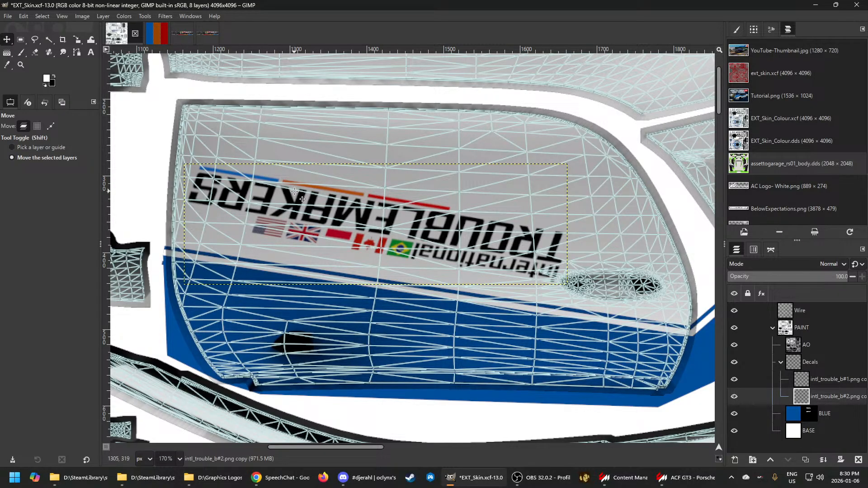
key("Down")
key("Down")
key("Down")
key("Down")
key("Down")
key("Down")
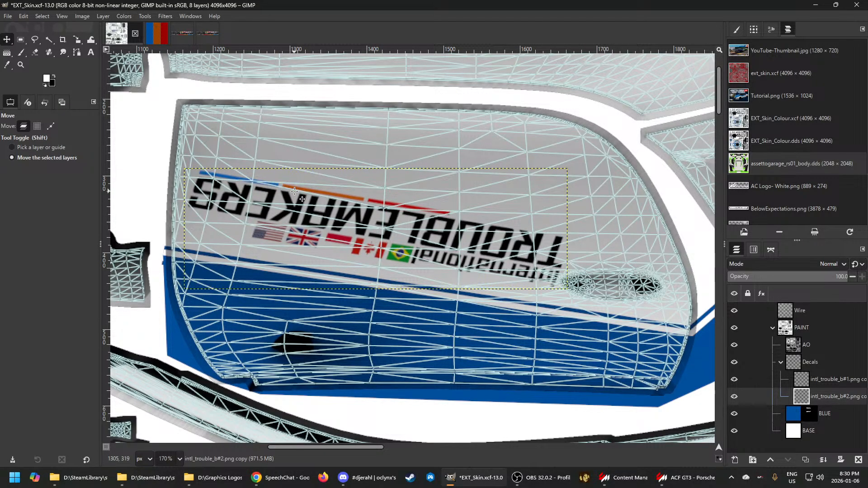
key("Down")
key("Down")
key("Down")
key("Down")
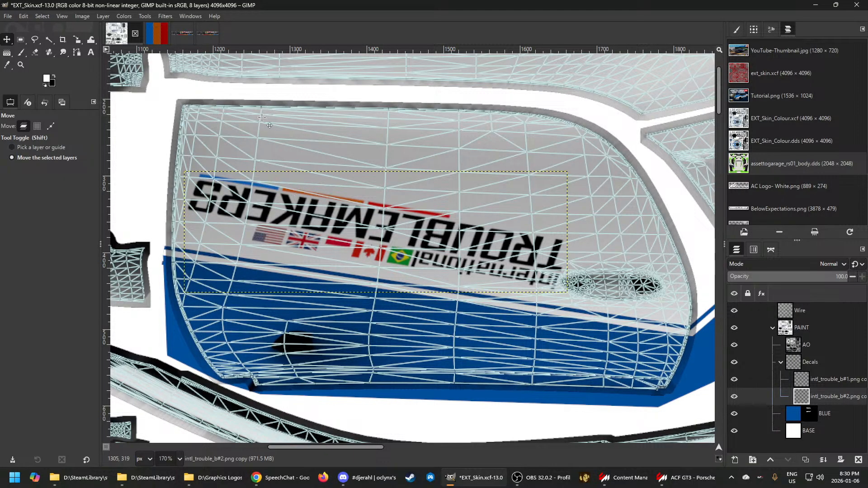
left_click(786, 326)
key("ctrl+e")
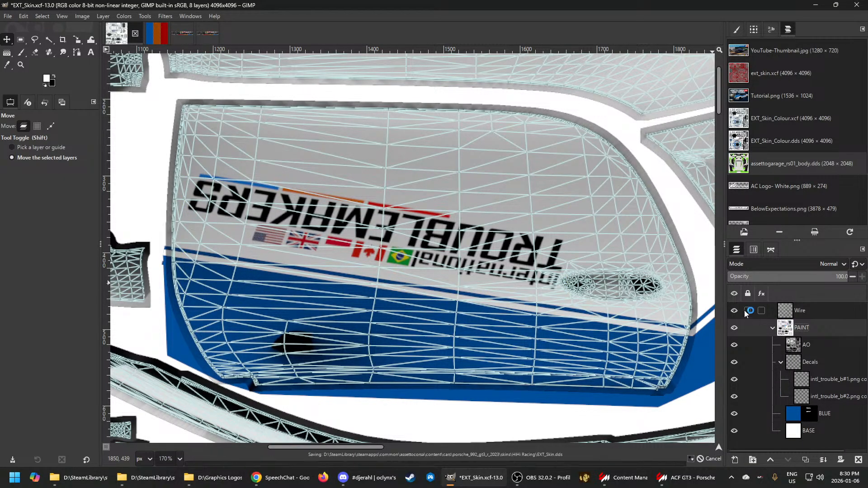
Switch to the showroom preview and check the moved door decal against the blue stripe, up close and from farther away
left_click(688, 478)
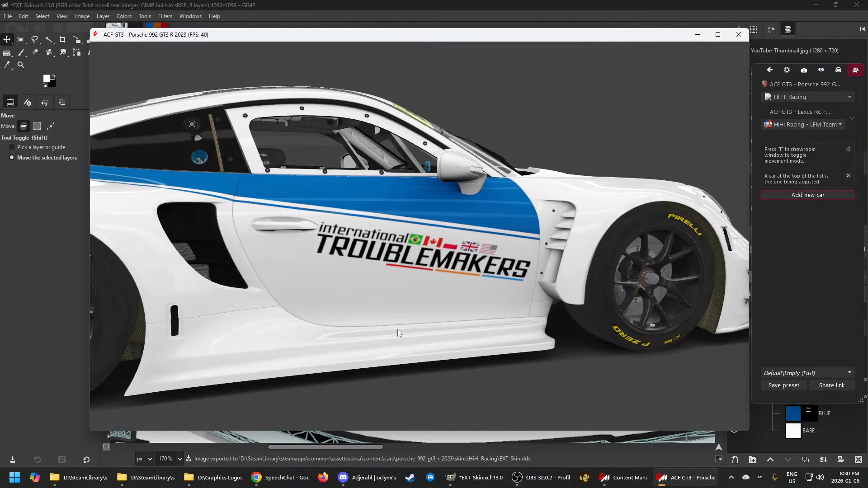
mouse_move(398, 329)
left_mouse_down()
mouse_move(389, 343)
mouse_move(362, 312)
mouse_move(347, 311)
mouse_move(371, 311)
mouse_move(371, 327)
mouse_move(392, 314)
left_mouse_up()
scroll(376, 321, "down", 3)
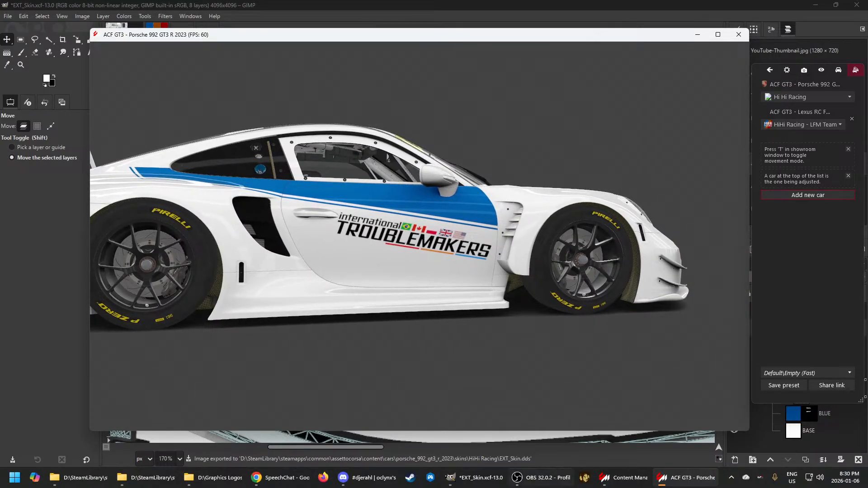
Return to GIMP, compare the two door decals, and look up the scale size applied to the upside-down one in the undo history
left_click(482, 482)
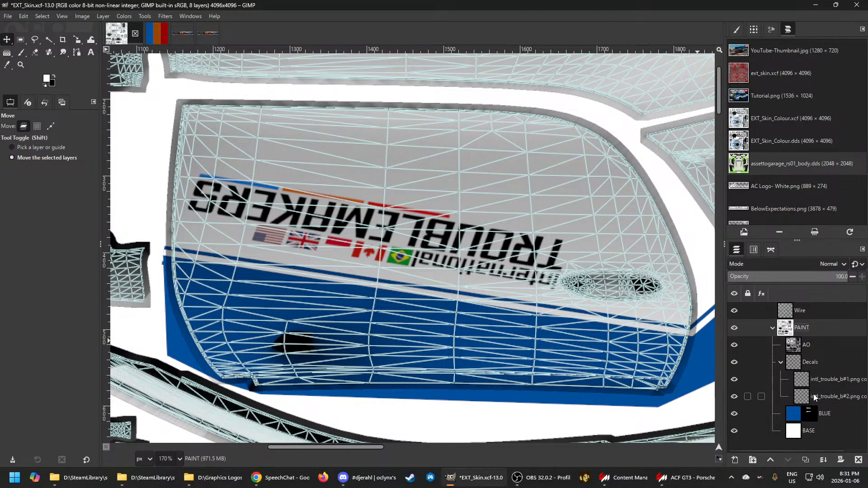
left_click(765, 396)
scroll(460, 308, "down", 4)
scroll(460, 308, "down", 9)
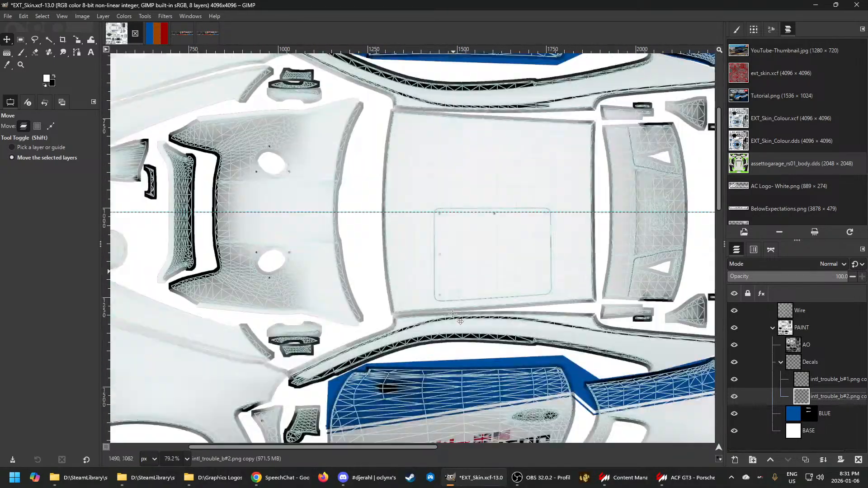
scroll(428, 308, "up", 3)
scroll(427, 307, "down", 2)
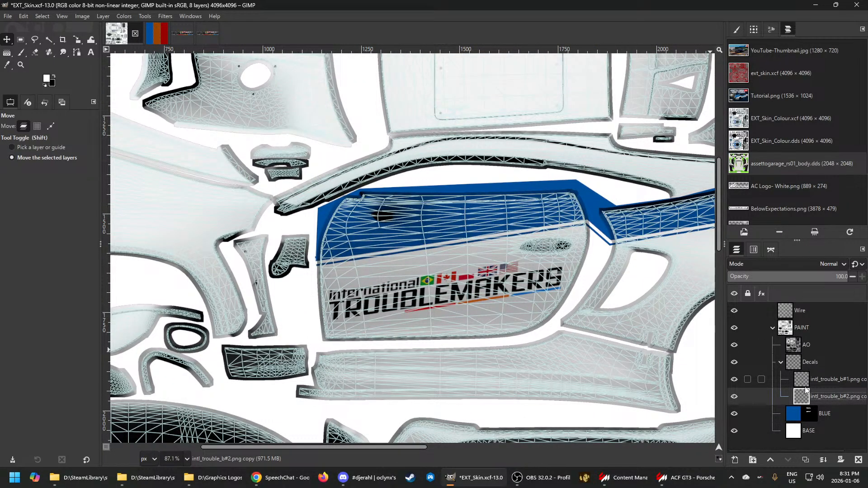
left_click(46, 104)
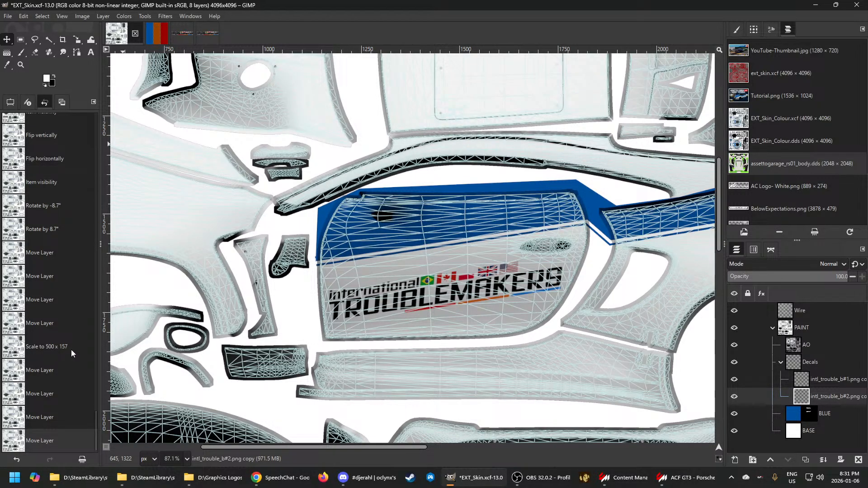
Scale the upright decal layer intl_trouble_b#1.png copy to 500 px wide, keeping its aspect ratio
left_click(805, 381)
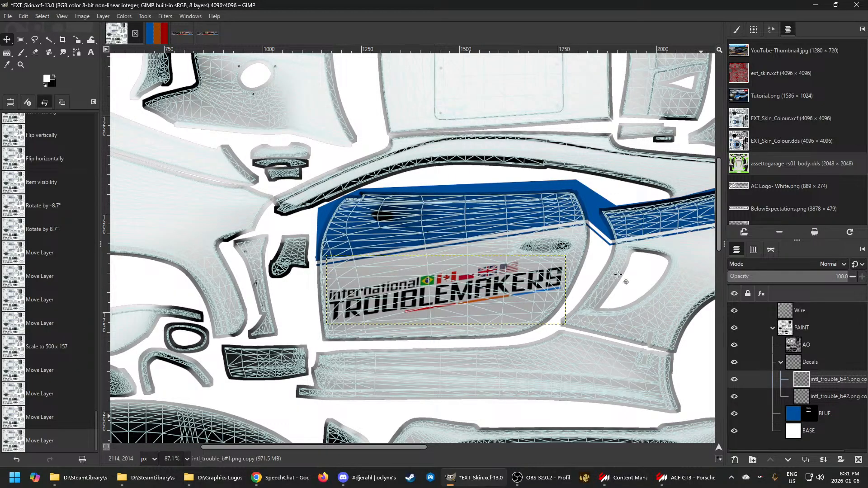
left_click(74, 43)
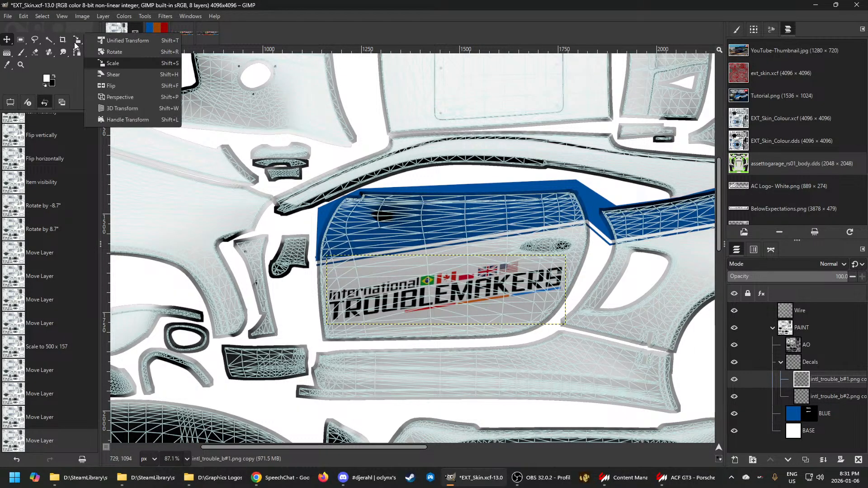
left_click(116, 61)
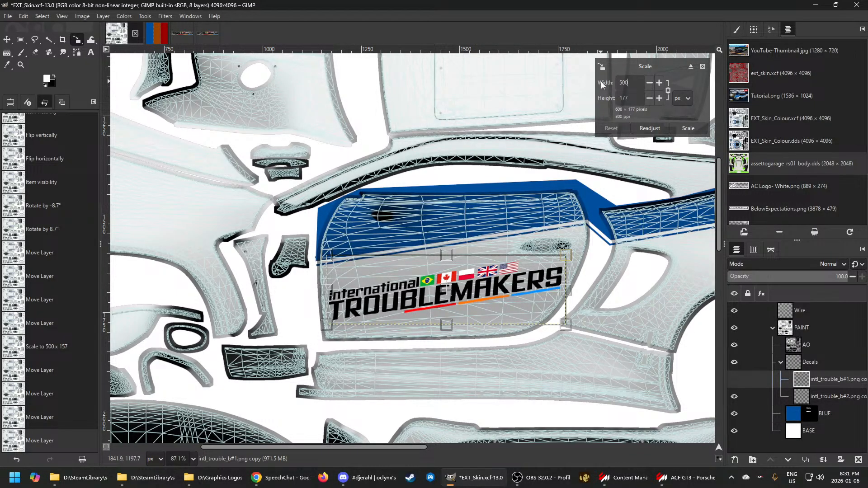
type("500")
key("Tab")
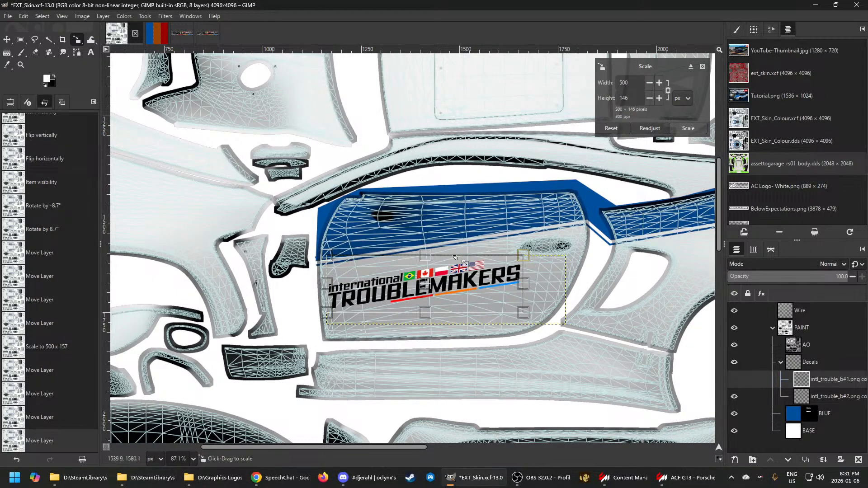
scroll(446, 297, "up", 15)
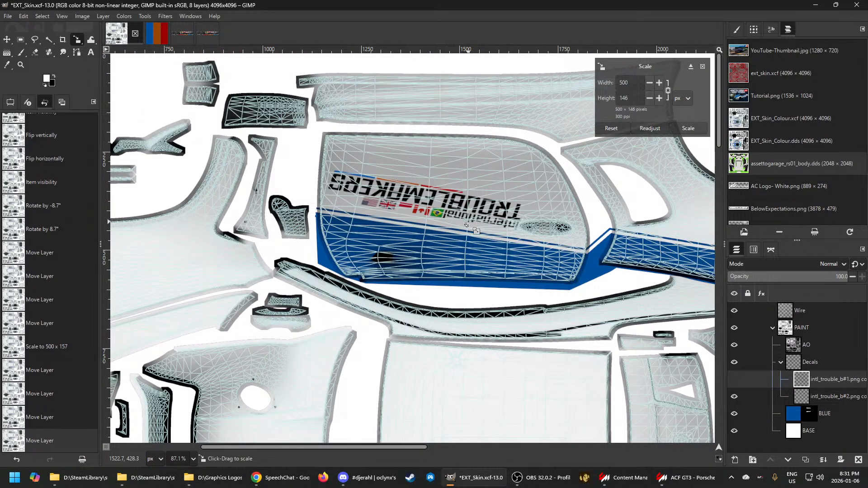
scroll(466, 224, "down", 15)
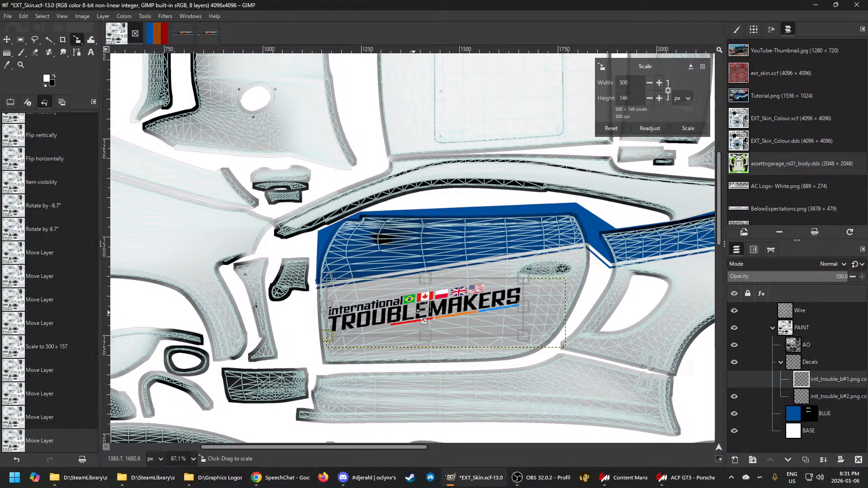
scroll(452, 322, "up", 3)
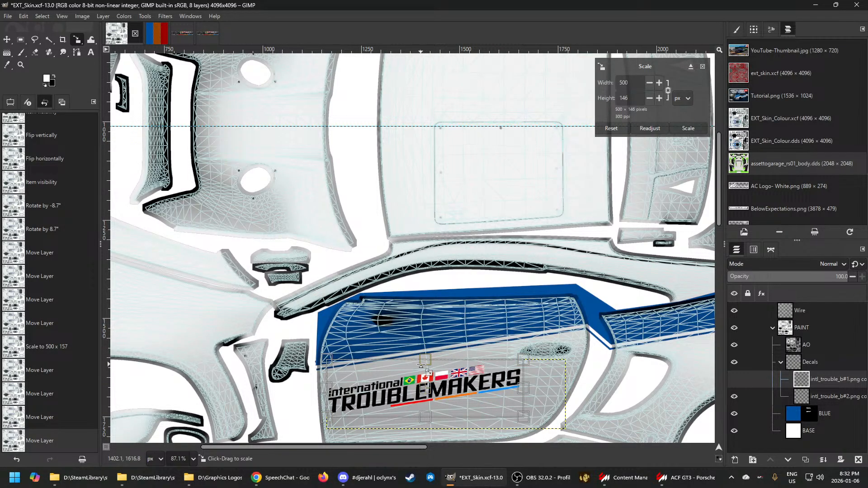
left_click(688, 129)
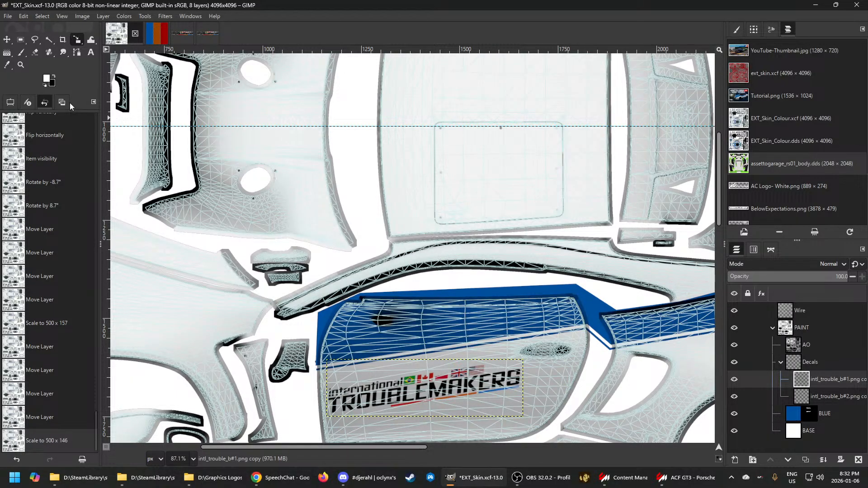
Move the scaled upright decal straight up about 35 px toward the blue stripe and export the PAINT group to EXT_Skin.dds
left_click(6, 39)
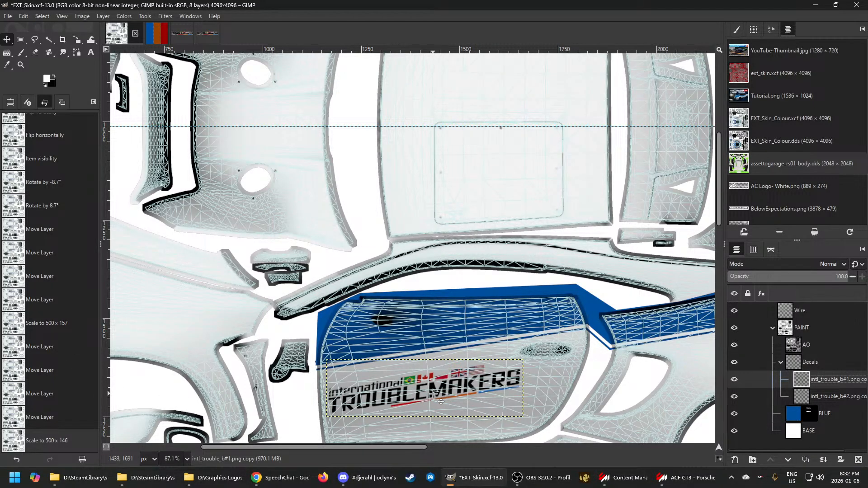
left_click_drag(430, 393, 434, 386)
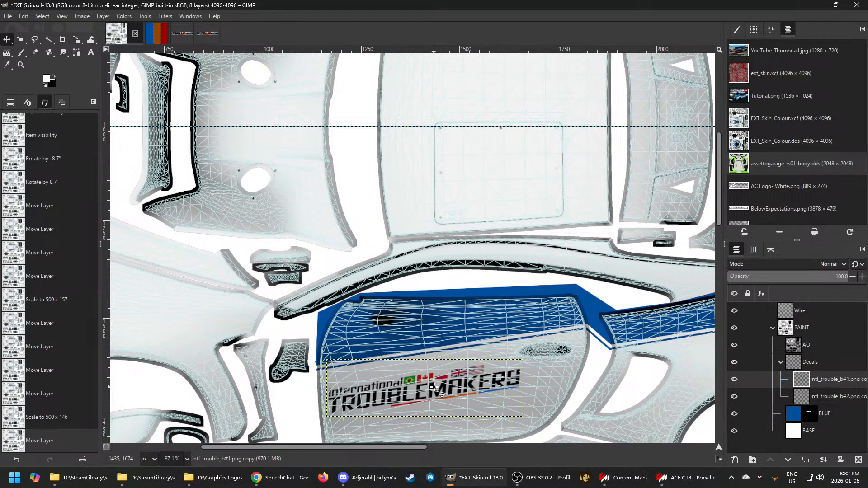
key("Up")
key("Up")
key("Up")
key("Up")
key("Up")
key("Up")
key("Up")
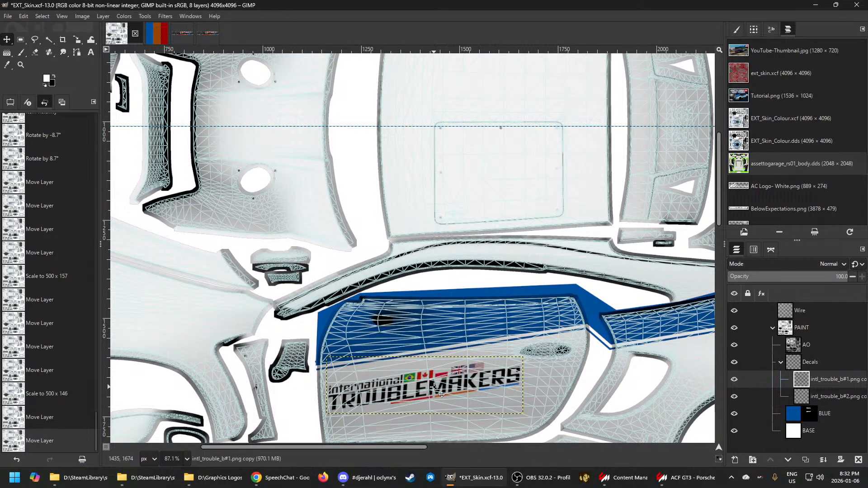
key("Up")
key("Up")
key("Up")
key("Up")
key("Up")
key("Up")
key("Up")
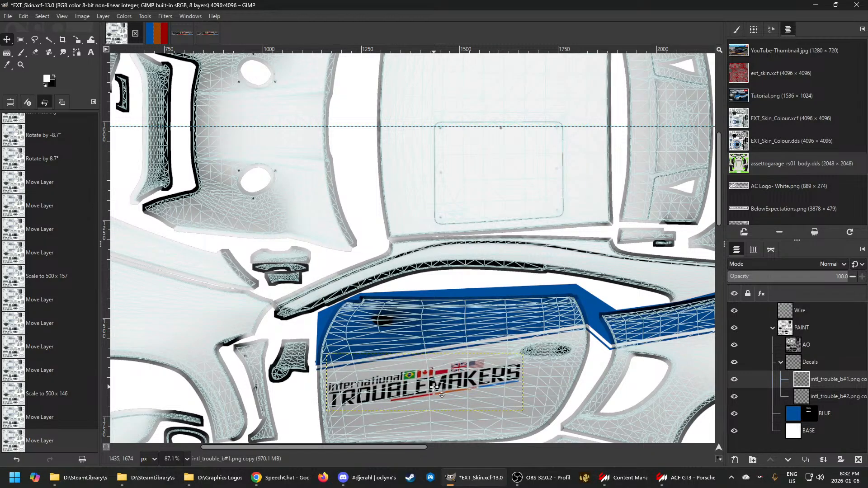
key("Up")
key("Up")
key("Up")
key("Up")
key("Up")
key("Up")
key("Up")
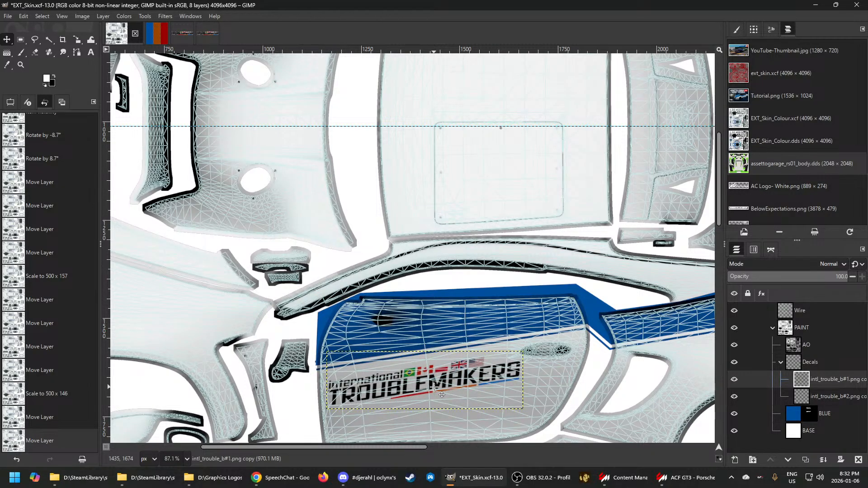
key("Up")
key("Up")
key("Up")
key("Up")
key("Up")
key("Up")
key("Up")
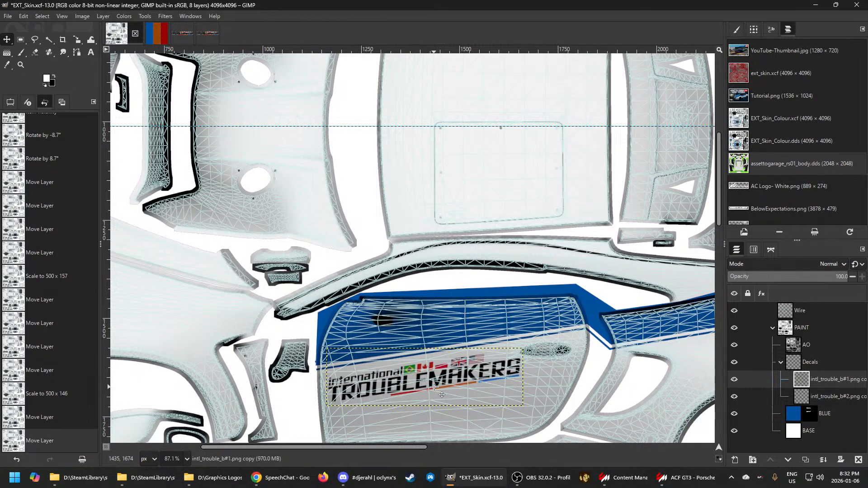
key("Up")
key("Up")
key("Up")
key("Up")
key("Up")
key("Up")
key("Up")
key("Up")
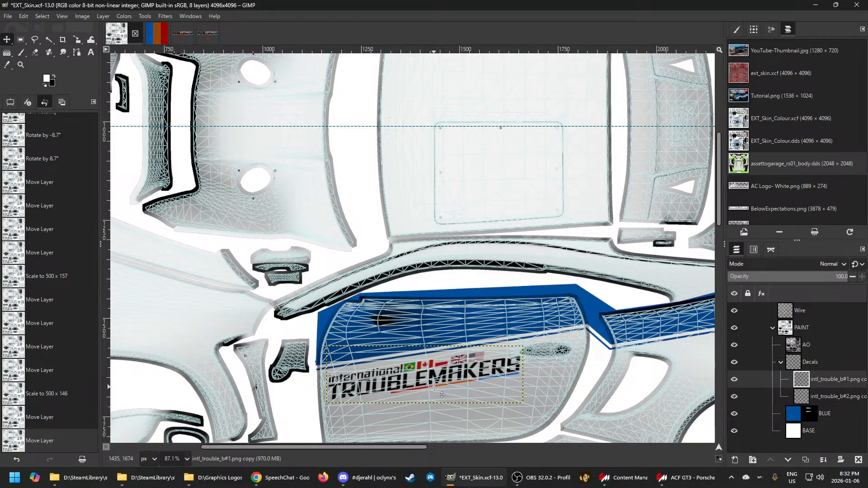
left_click(789, 331)
key("ctrl+e")
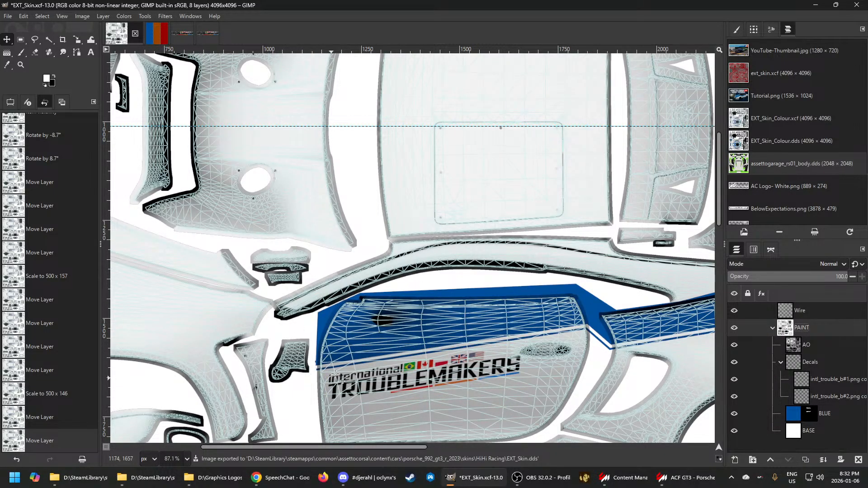
Add a vertical guide at the left edge of the upside-down decal layer intl_trouble_b#2.png copy, at about x = 1160 px
left_click(808, 384)
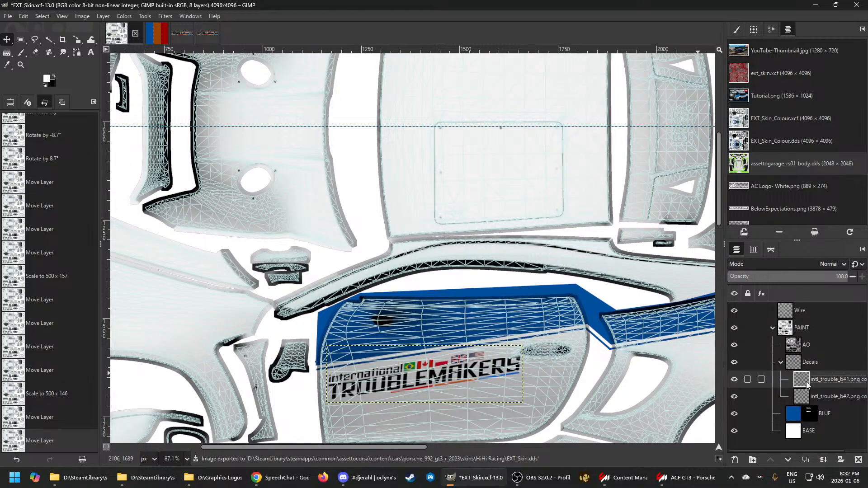
scroll(520, 289, "up", 5)
left_click(803, 398)
scroll(334, 183, "up", 3)
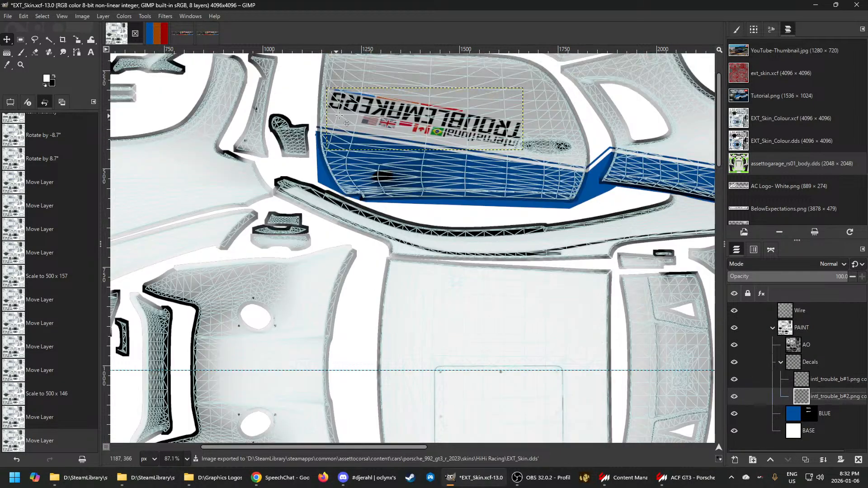
scroll(329, 187, "up", 6)
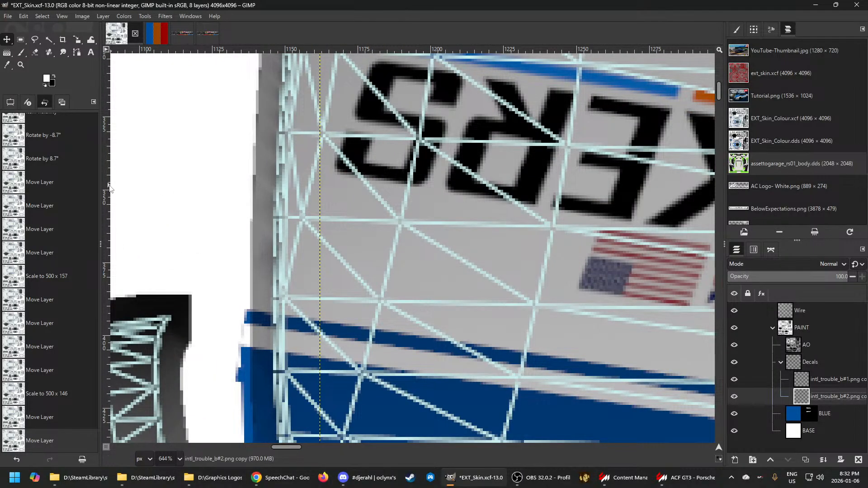
left_click_drag(108, 186, 320, 179)
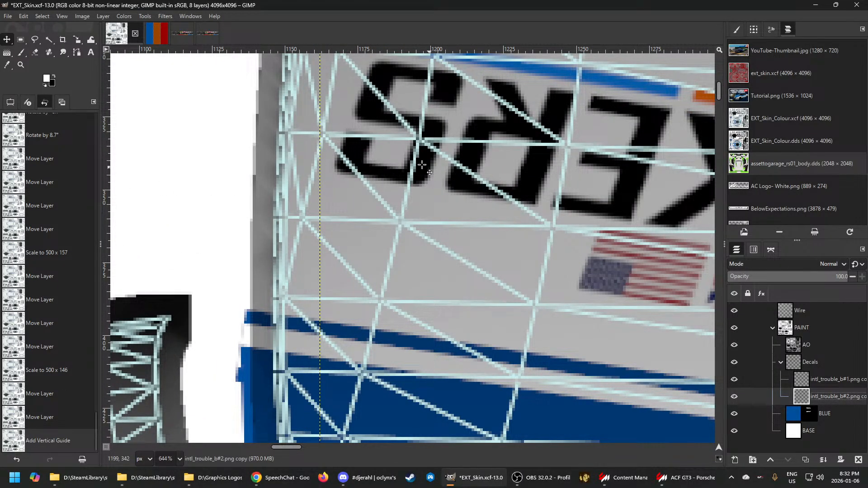
Compare the left edge of the upright decal layer intl_trouble_b#1.png copy with the vertical guide and check both doors' decals
scroll(396, 174, "down", 4)
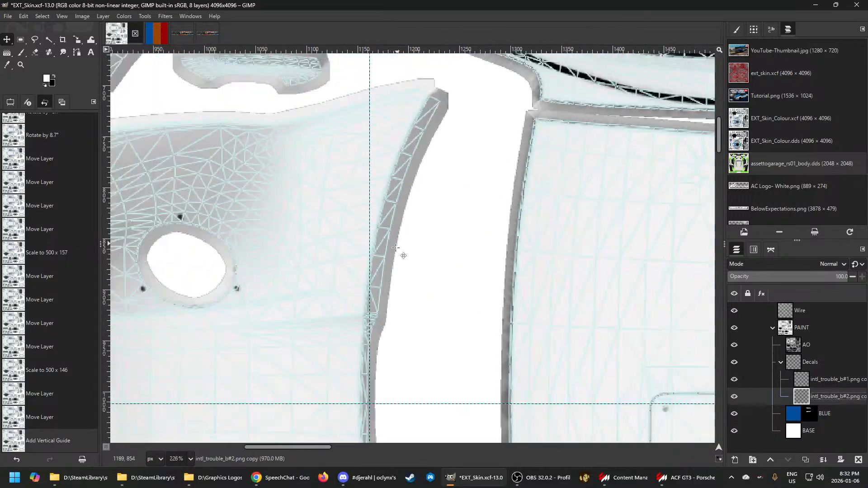
scroll(398, 253, "down", 5)
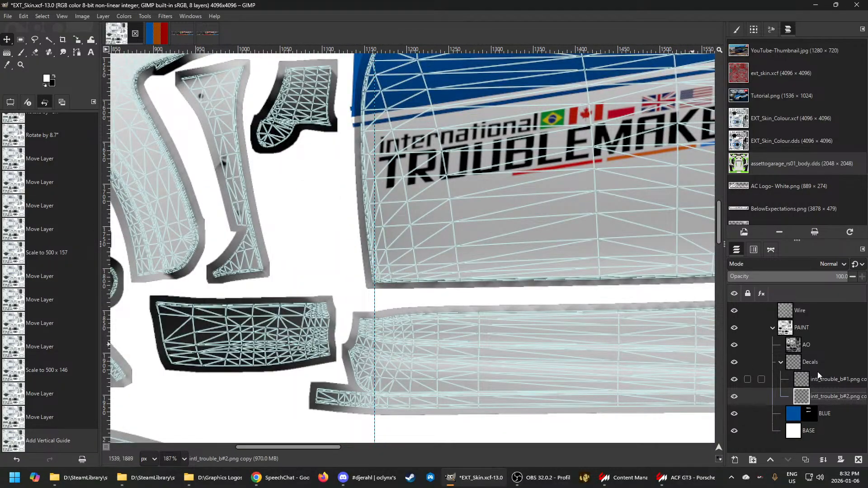
left_click(802, 383)
scroll(403, 176, "up", 3)
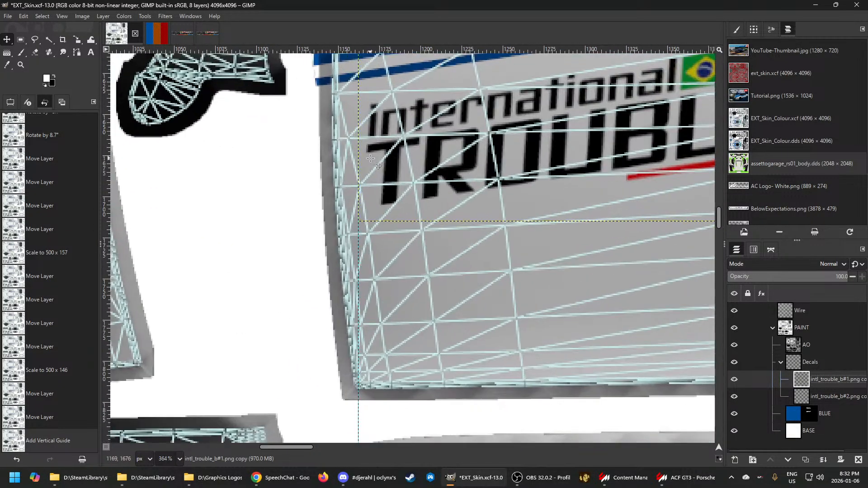
scroll(368, 157, "down", 3)
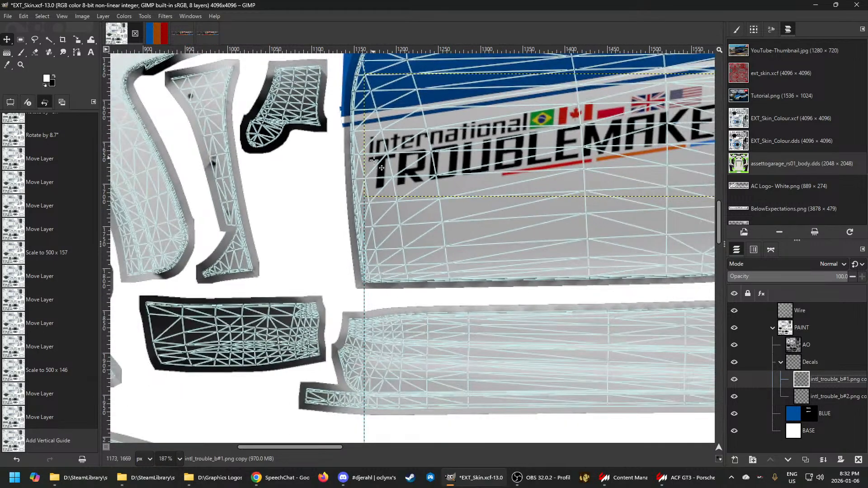
scroll(379, 172, "down", 3)
scroll(380, 177, "up", 10)
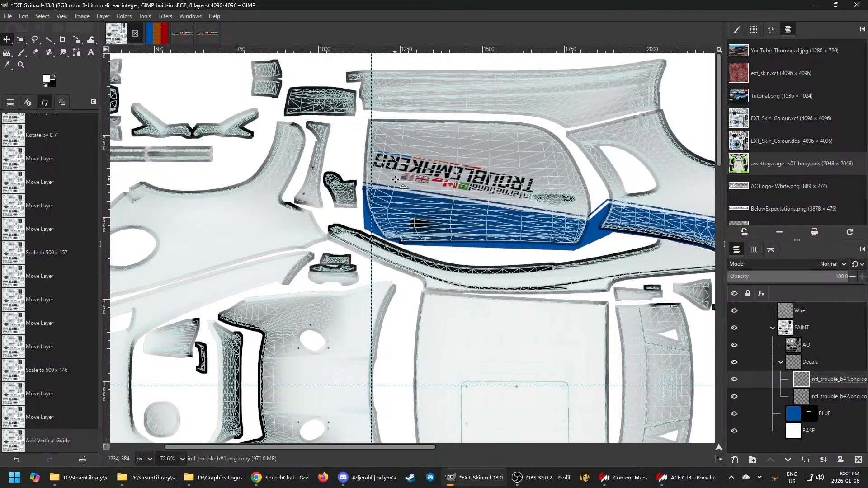
Undo the vertical guide and export the PAINT group again to EXT_Skin.dds
key("ctrl+z")
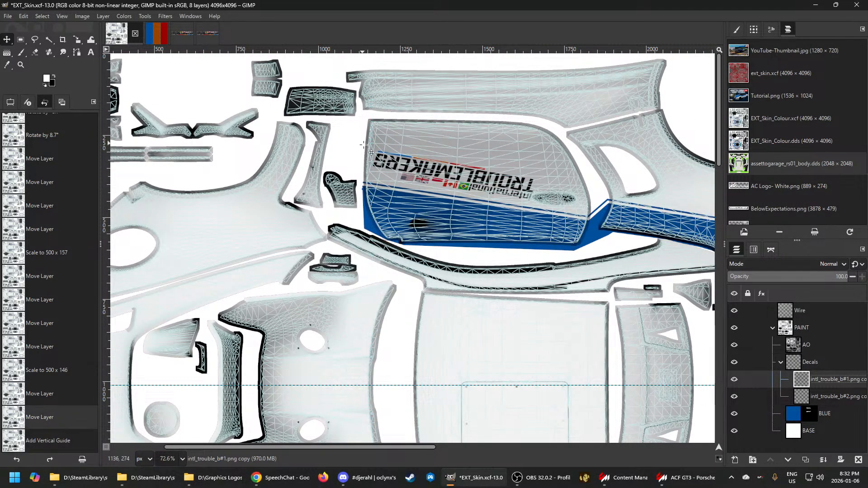
left_click(805, 327)
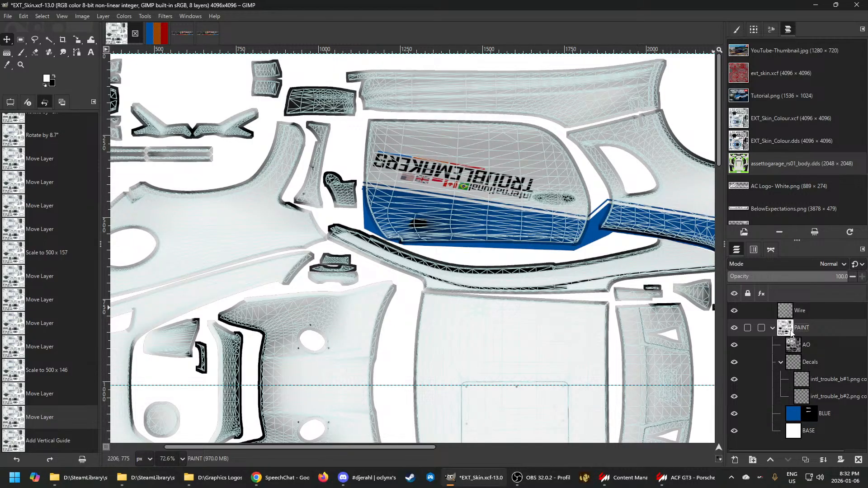
key("ctrl+e")
Switch to the showroom and compare the door decals on both sides of the Porsche with those on the Lexus
left_click(685, 478)
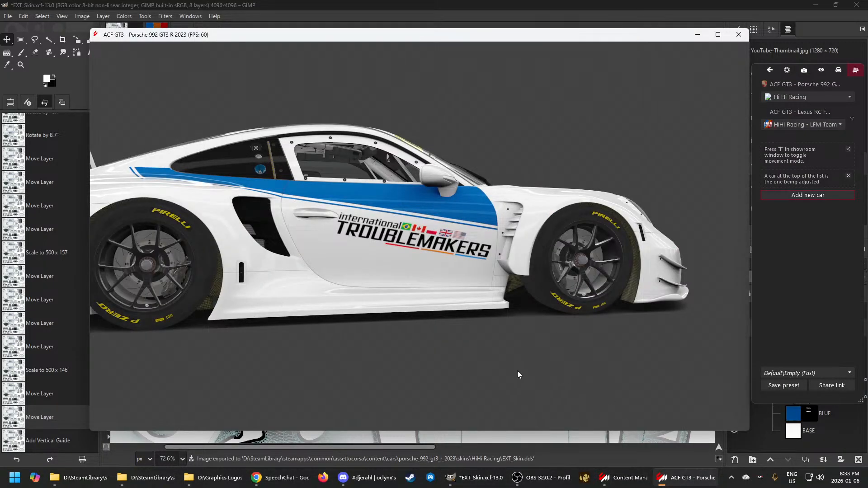
left_click_drag(518, 371, 527, 268)
scroll(478, 259, "down", 3)
scroll(553, 286, "down", 5)
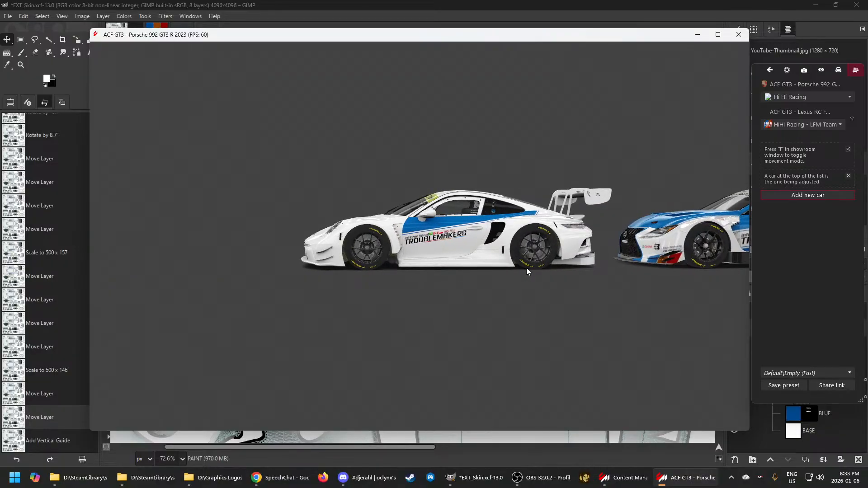
left_click_drag(465, 234, 517, 249)
left_click_drag(679, 267, 587, 274)
scroll(587, 274, "up", 5)
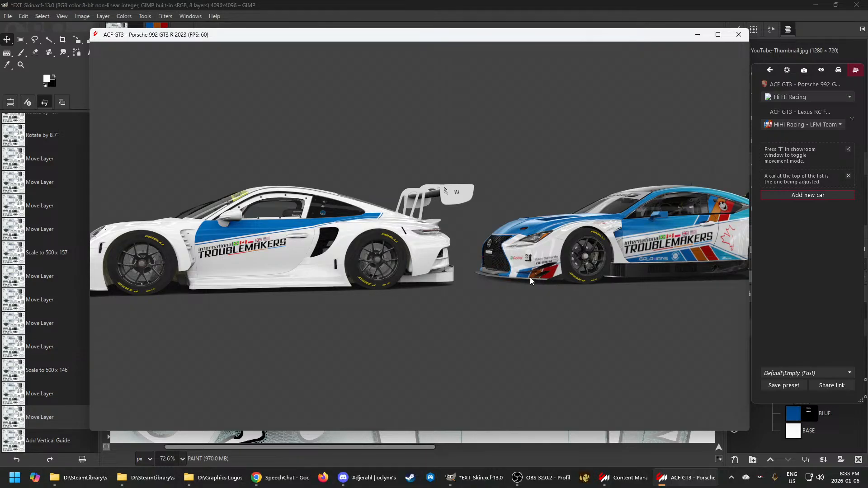
left_click_drag(603, 256, 460, 271)
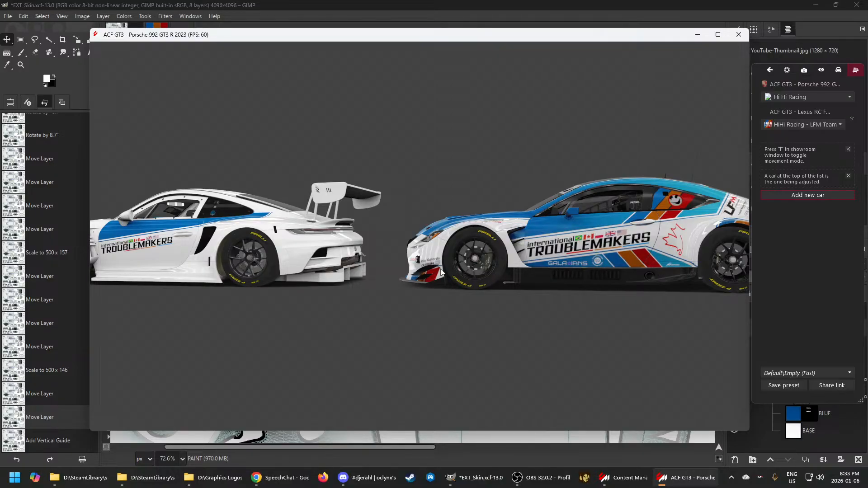
left_click_drag(227, 274, 418, 262)
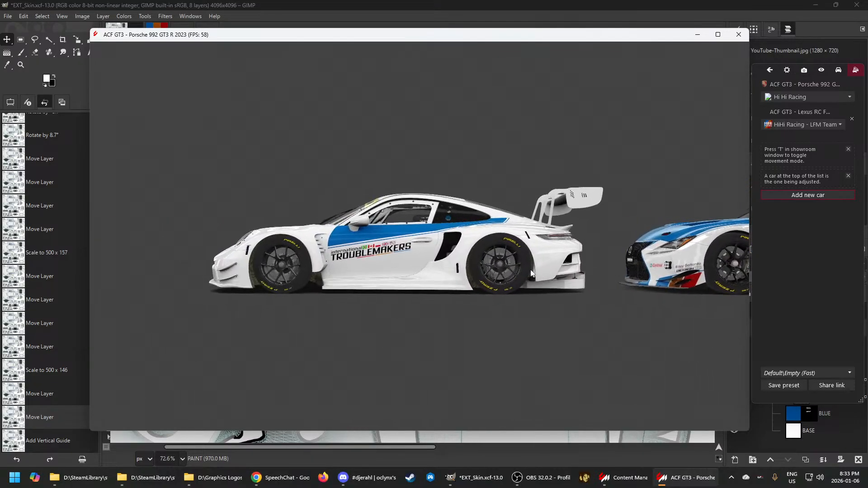
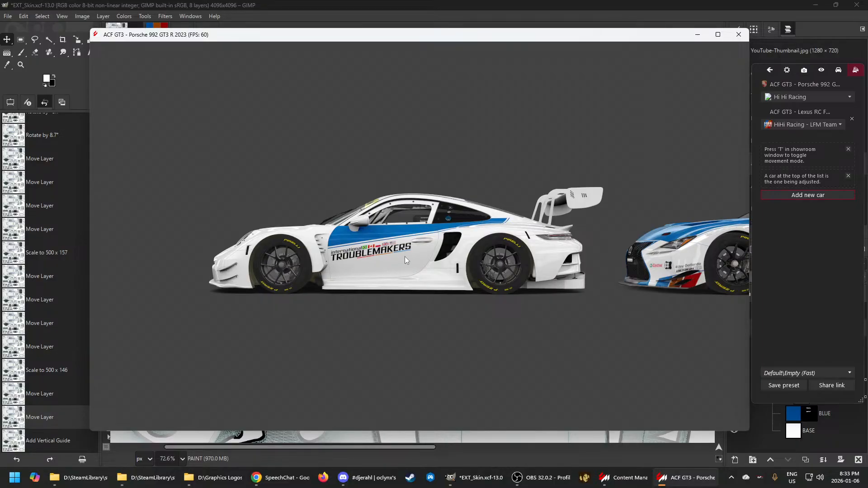
scroll(396, 255, "up", 5)
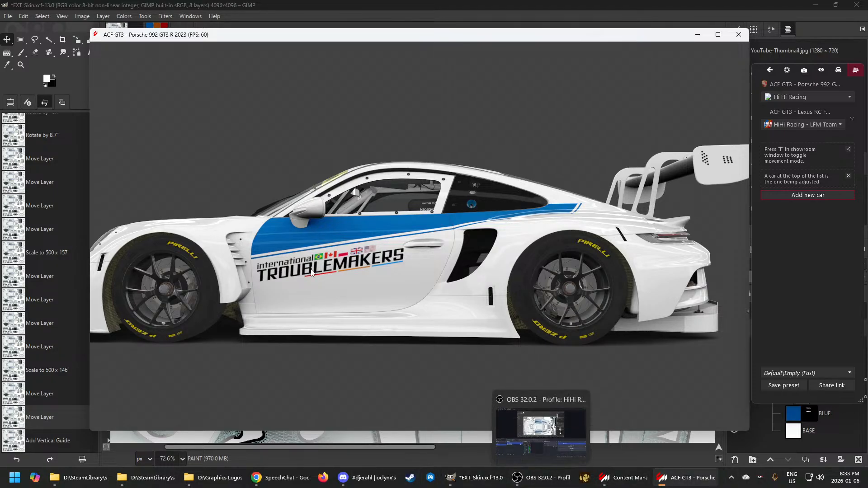
Switch back to GIMP and save EXT_Skin.xcf
left_click(479, 477)
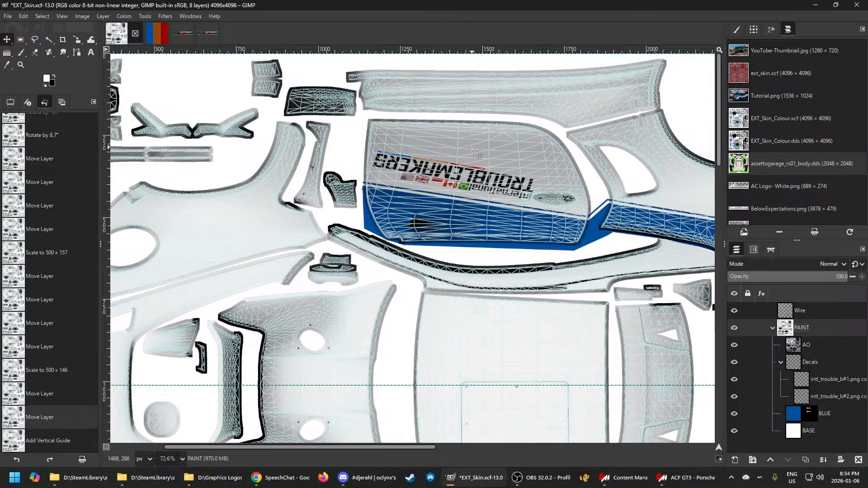
key("ctrl+s")
With the BLUE layer mask active, draw a two-anchor path along the upright door's blue edge, from about (1622, 1545) to (1122, 1621)
scroll(498, 238, "down", 2)
scroll(498, 238, "down", 7)
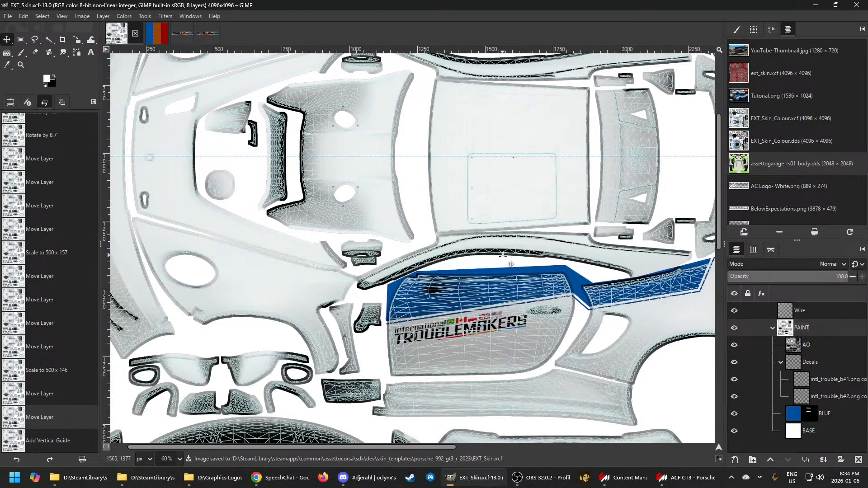
scroll(520, 277, "up", 9)
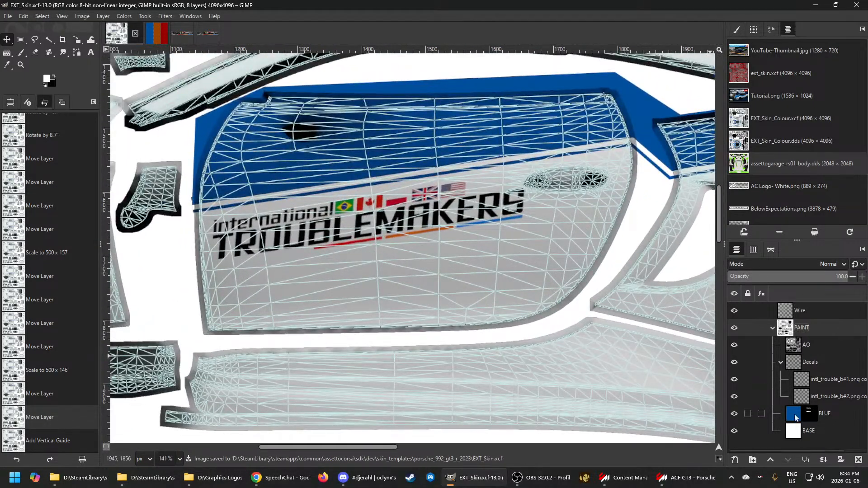
left_click(794, 421)
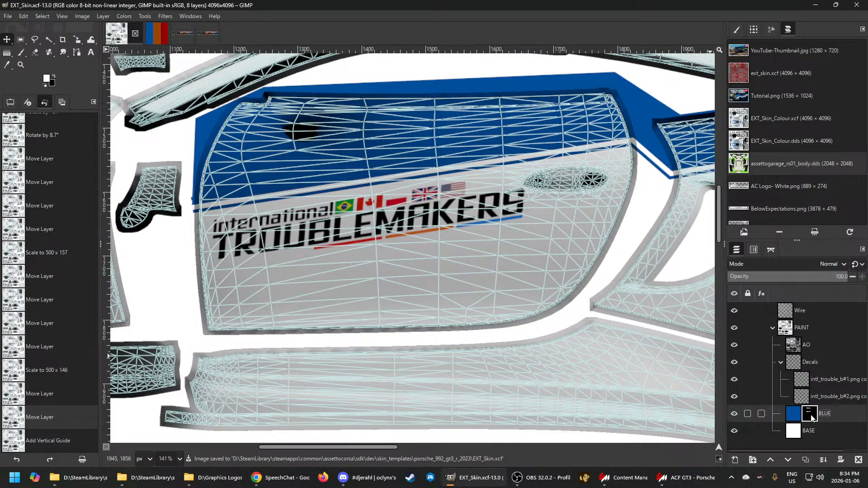
left_click(75, 53)
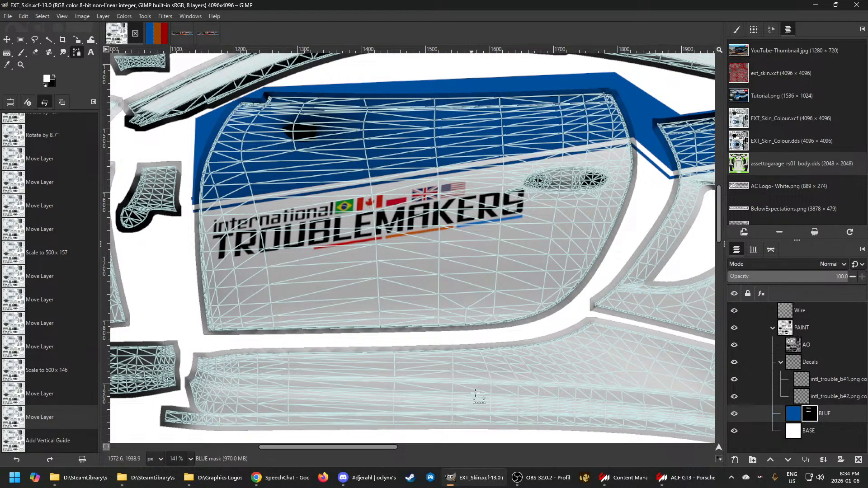
left_click(504, 157)
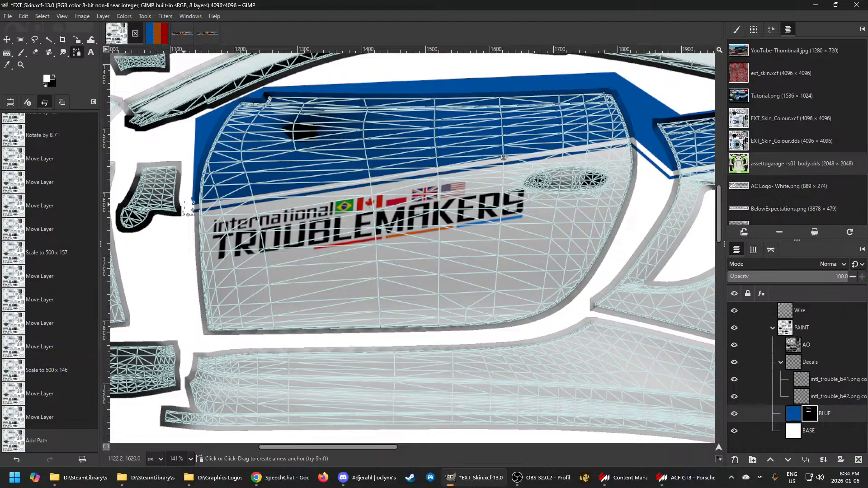
left_click_drag(185, 204, 182, 206)
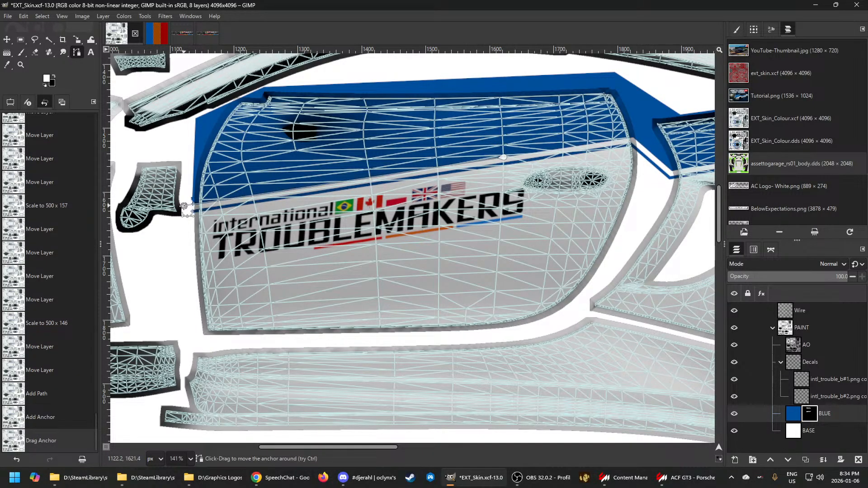
scroll(182, 206, "up", 5)
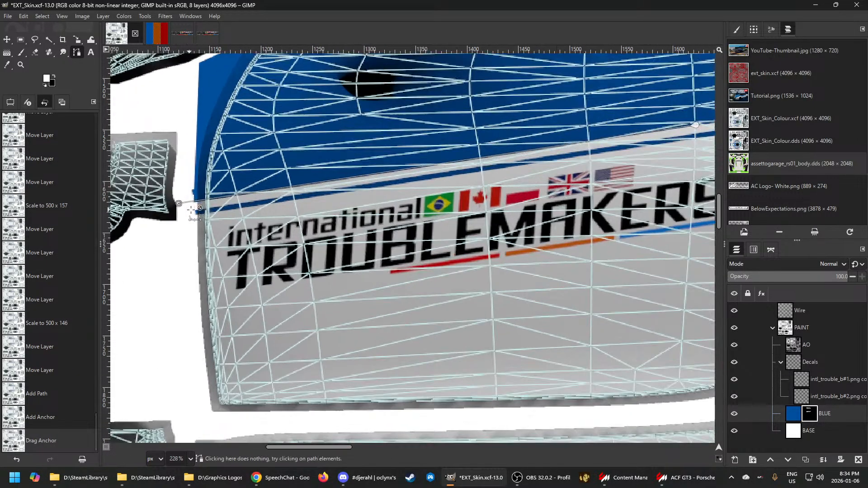
left_click_drag(167, 195, 168, 195)
scroll(168, 196, "down", 5)
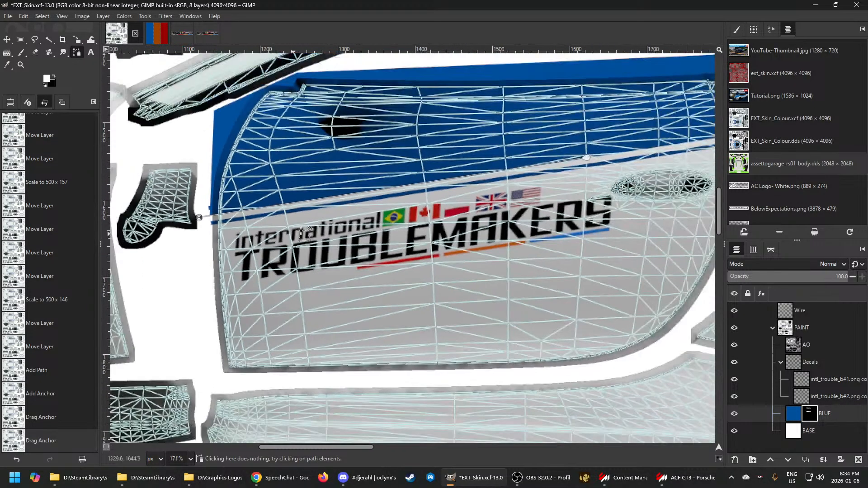
scroll(613, 154, "up", 6)
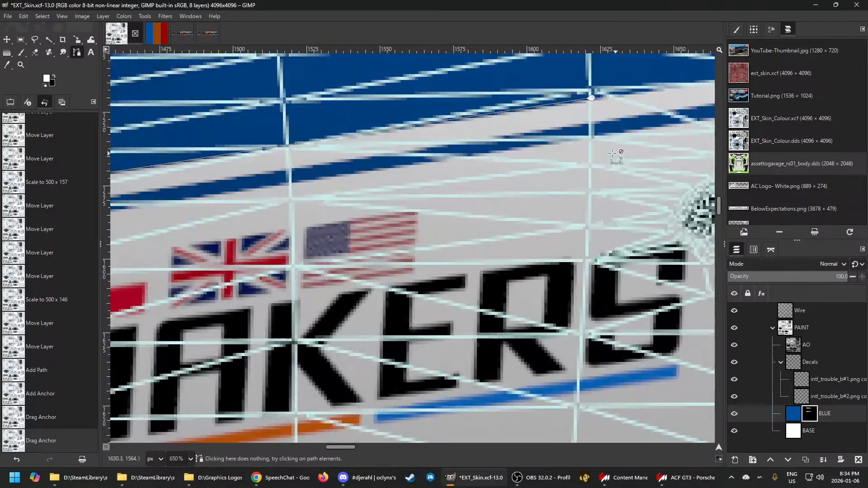
left_click(592, 98)
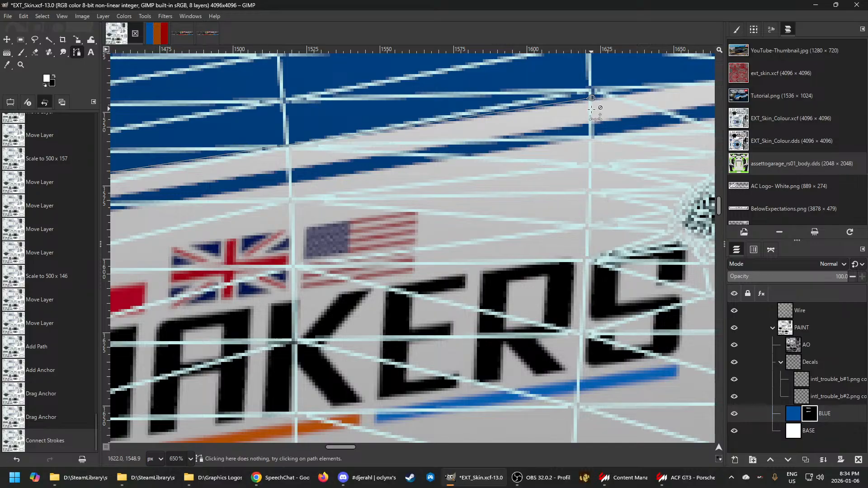
key("ctrl+z")
left_click(592, 99)
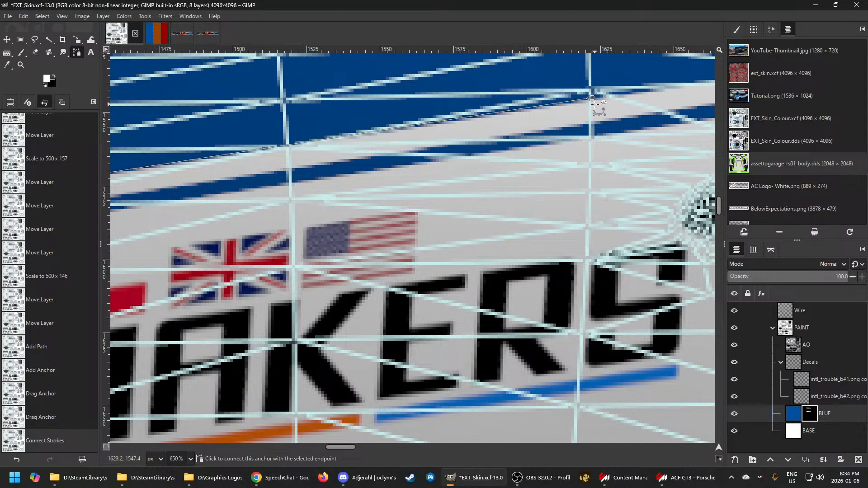
key("ctrl+z")
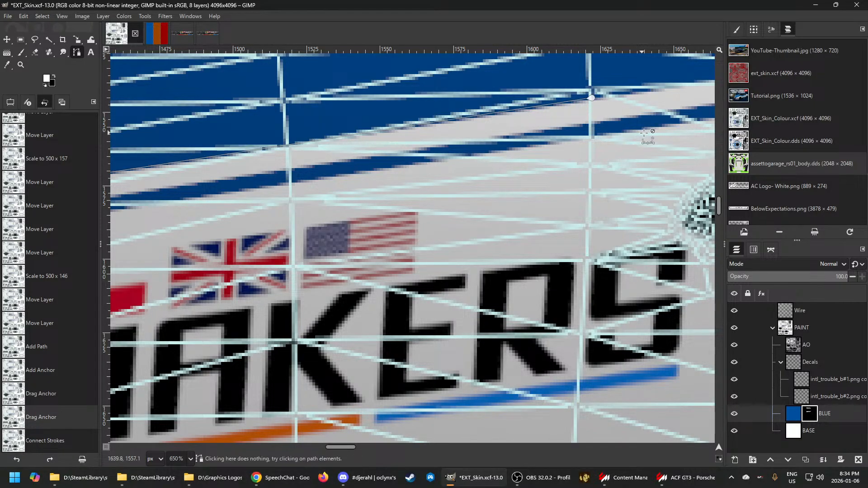
Fine-tune both end anchors of the path so it follows the lower edge of the upright door's main blue area
scroll(522, 220, "down", 4)
scroll(214, 229, "up", 2)
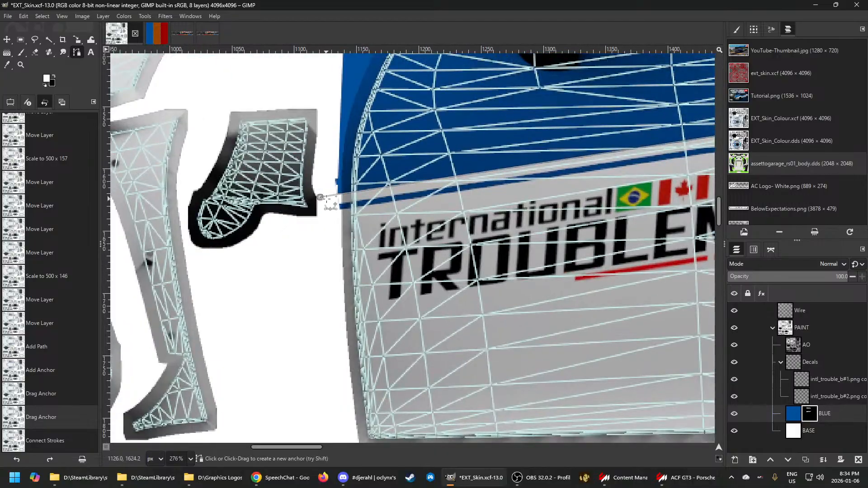
left_click_drag(320, 197, 323, 197)
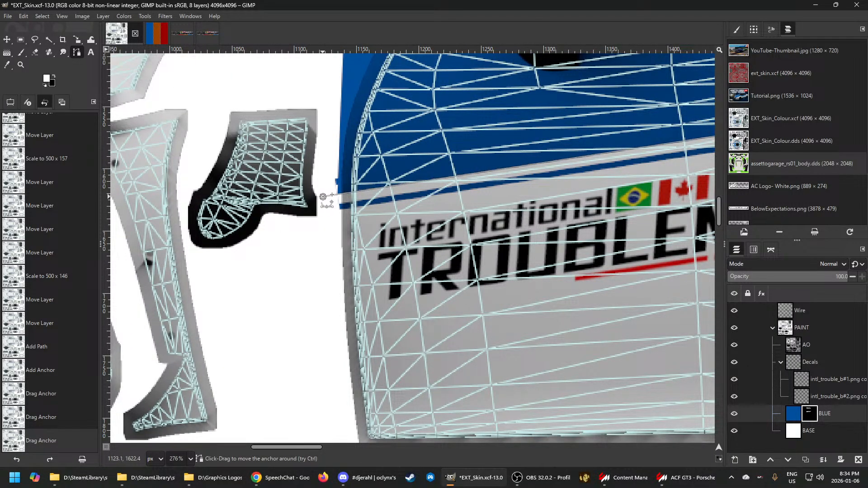
scroll(323, 197, "down", 3)
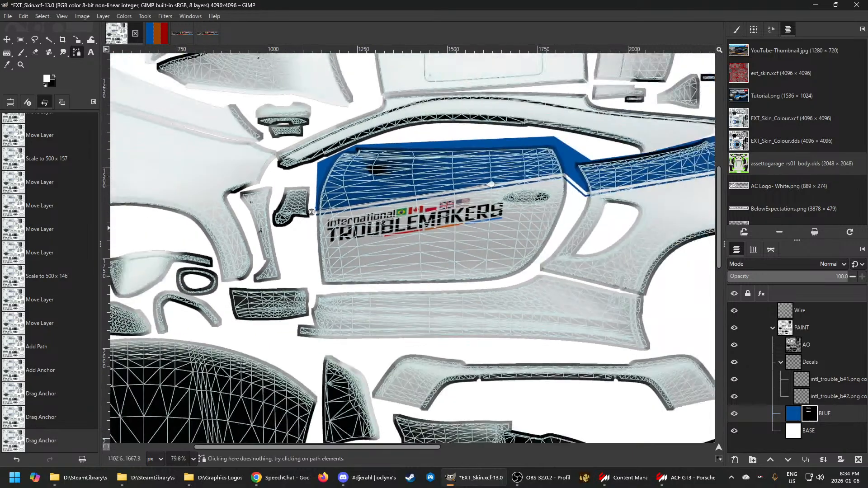
scroll(429, 208, "up", 3)
scroll(430, 208, "up", 2)
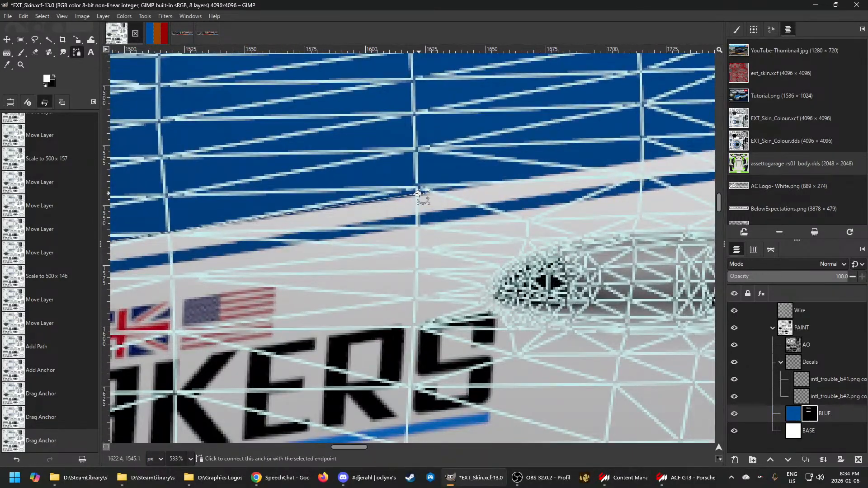
left_click_drag(418, 194, 418, 196)
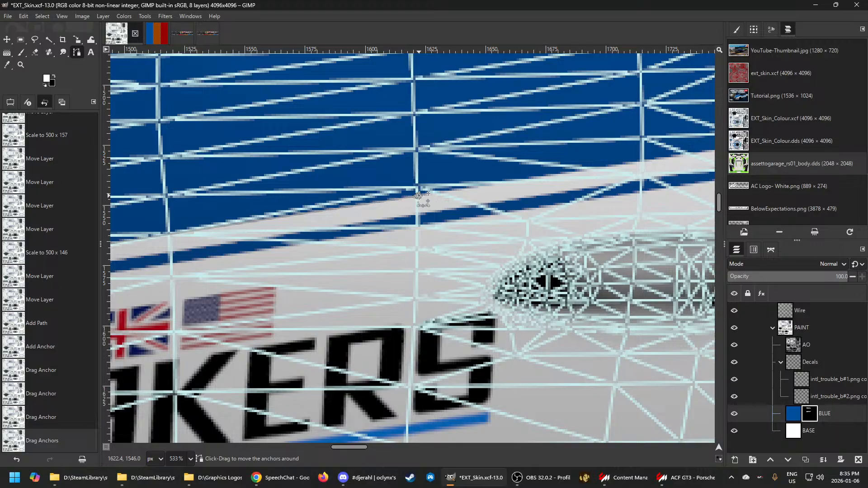
left_click_drag(418, 196, 418, 195)
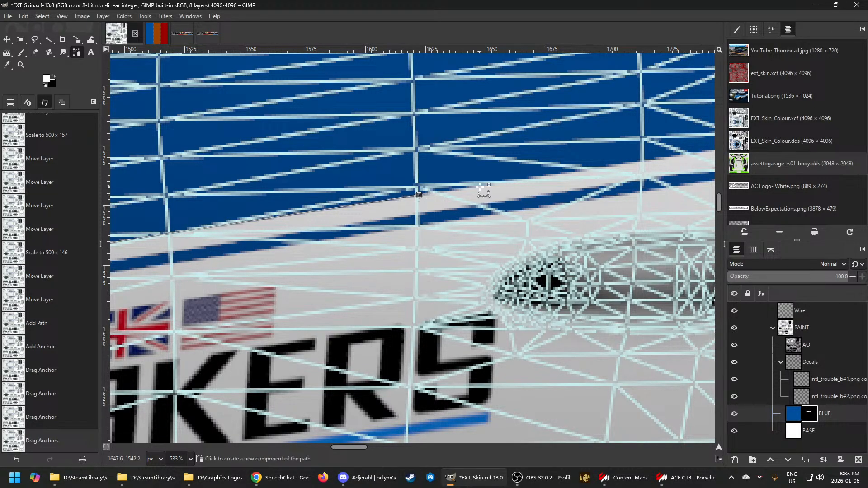
Make the path Unnamed #1 visible
scroll(420, 195, "down", 5)
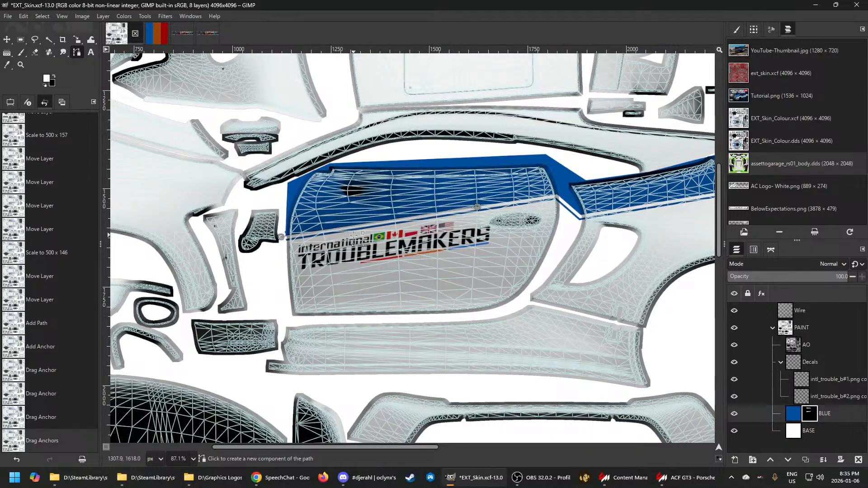
left_click(770, 251)
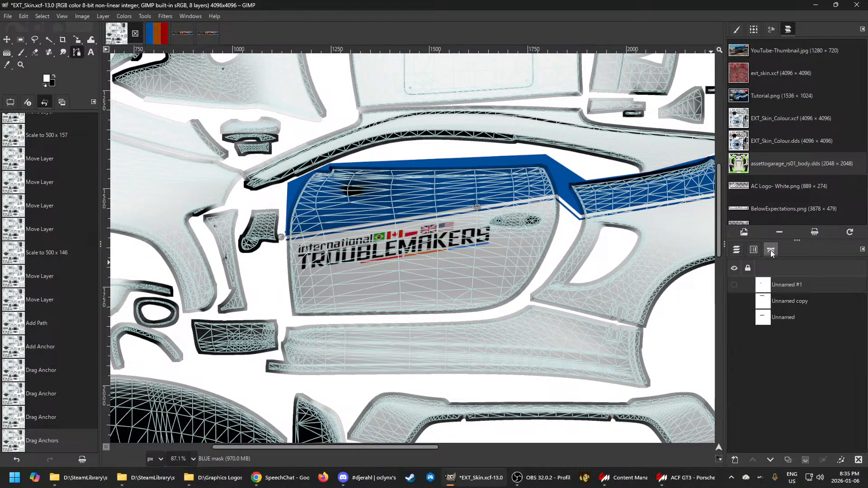
left_click(734, 285)
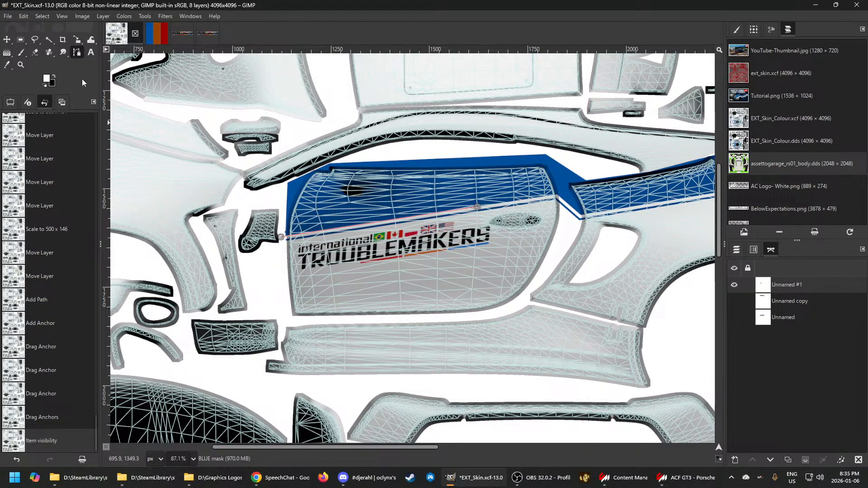
Move the path Unnamed #1 down about 125 px, below the TROUBLEMAKERS lettering, and reselect it with the Paths tool
left_click(6, 40)
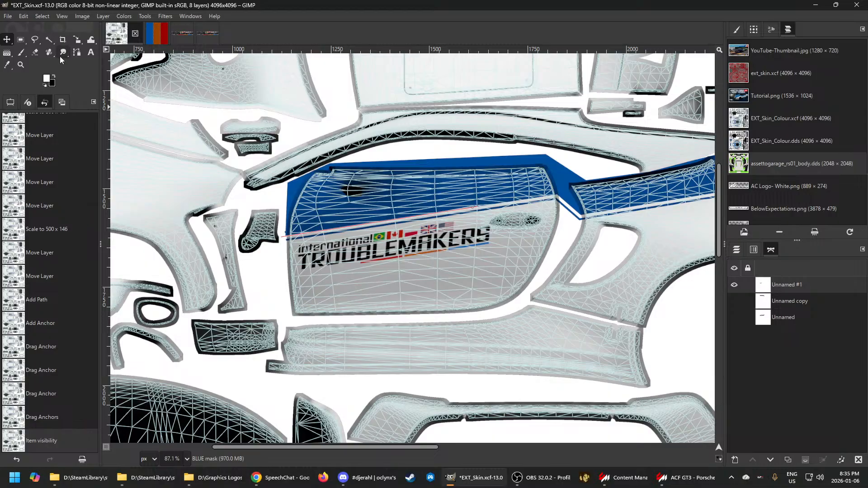
left_click(10, 102)
left_click(51, 127)
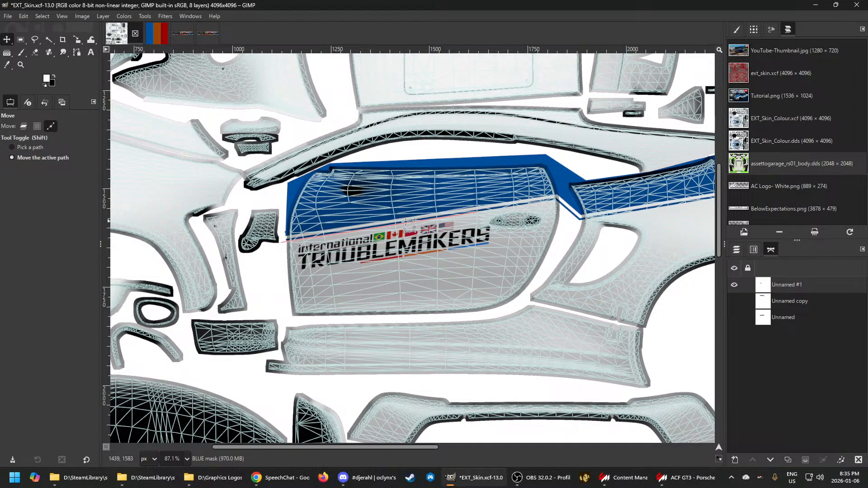
left_click_drag(395, 223, 393, 267)
left_click(77, 52)
left_click(401, 267)
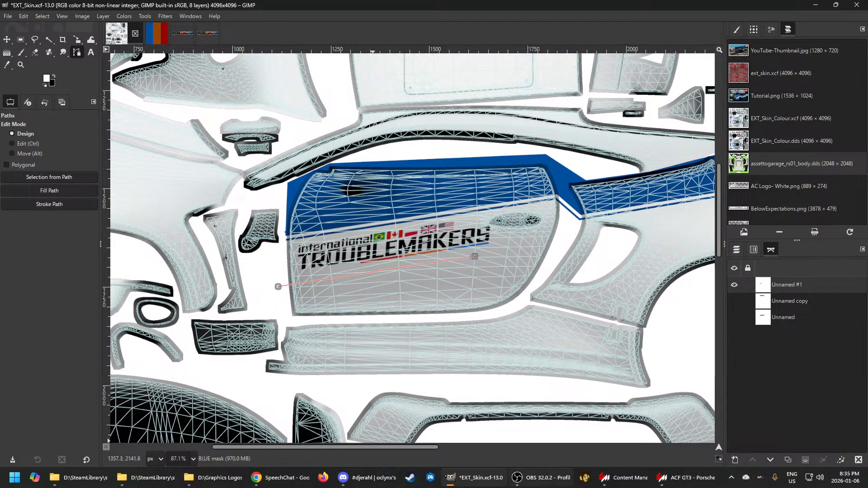
In the ACF GT3 showroom, compare the Porsche's side with the lower stripe layout on the reference Lexus
left_click(685, 478)
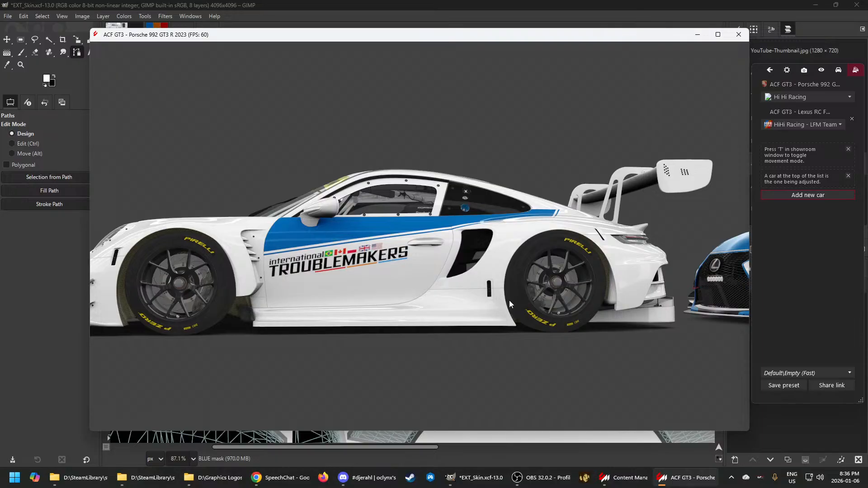
left_click_drag(510, 300, 127, 286)
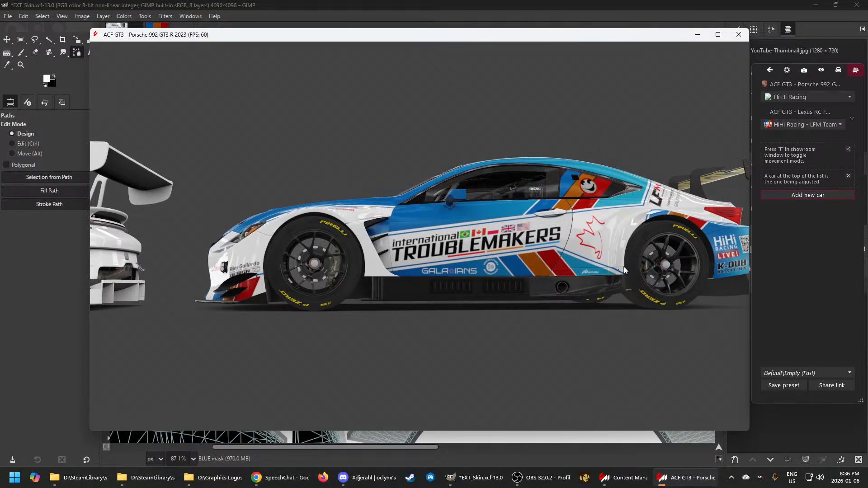
left_click_drag(206, 281, 590, 282)
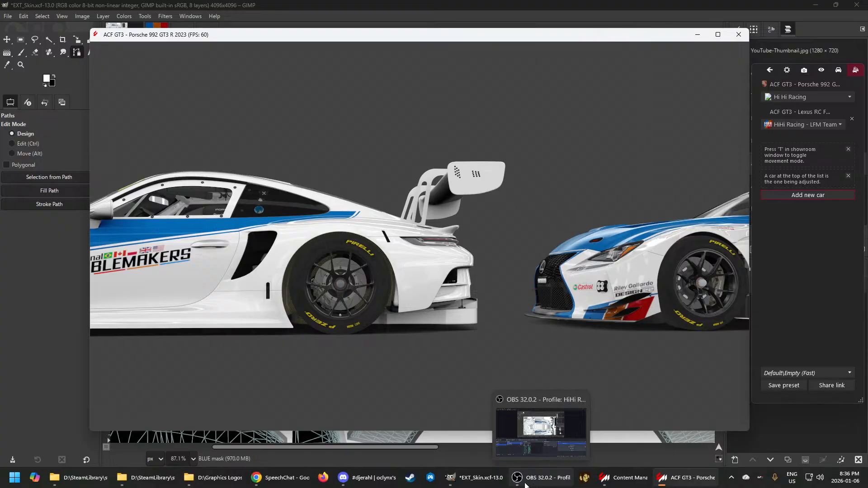
left_click(470, 484)
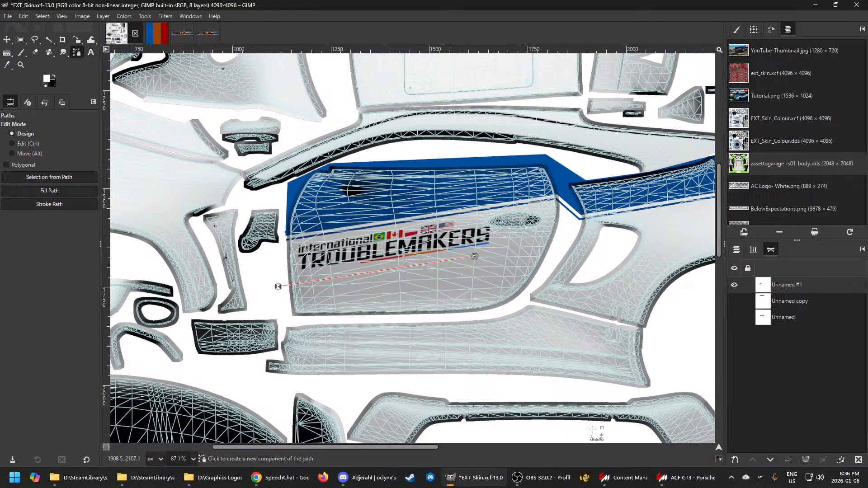
Show the wireframe on the showroom Porsche and compare the door mesh below the TROUBLEMAKERS decal with the path in GIMP
left_click(665, 479)
left_click_drag(463, 338, 490, 308)
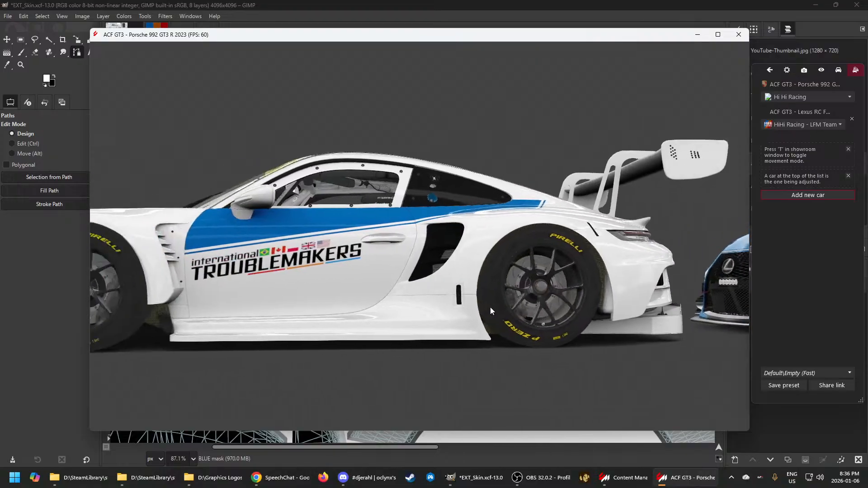
key("w")
scroll(387, 318, "up", 2)
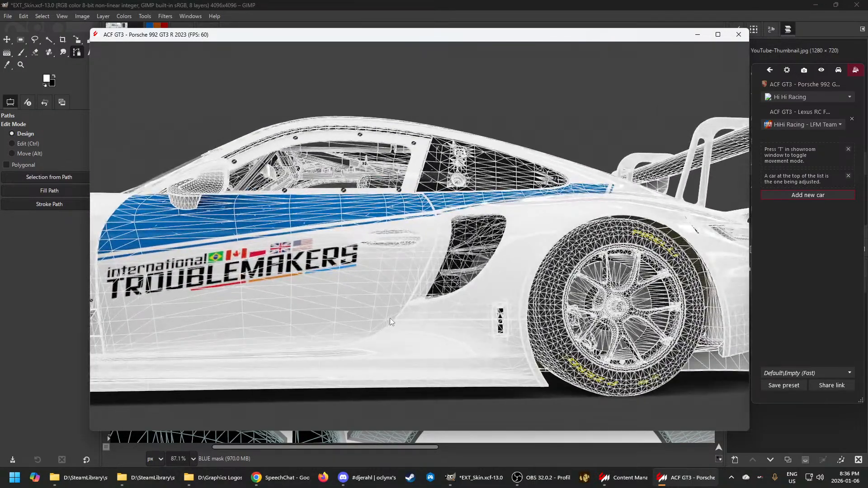
scroll(390, 318, "down", 1)
scroll(390, 319, "down", 1)
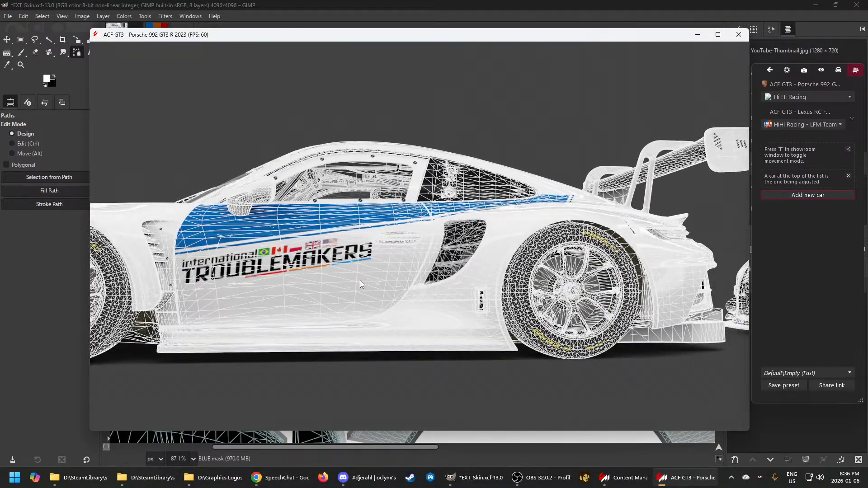
left_click(480, 477)
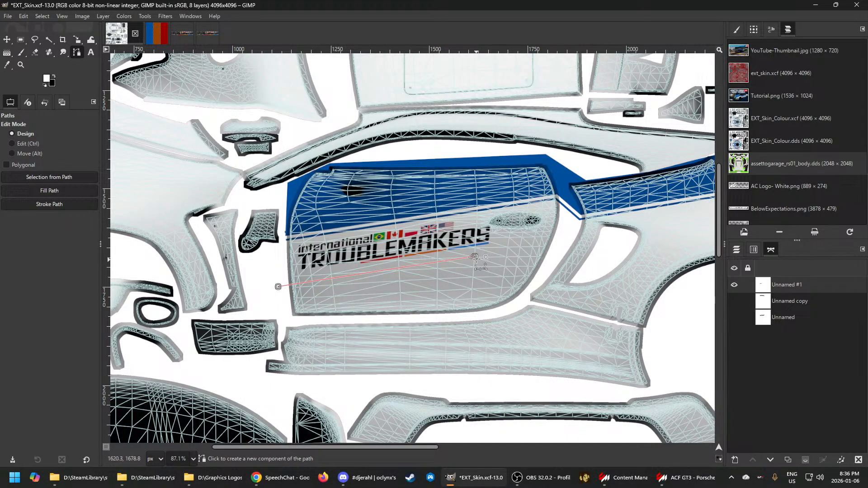
left_click(667, 482)
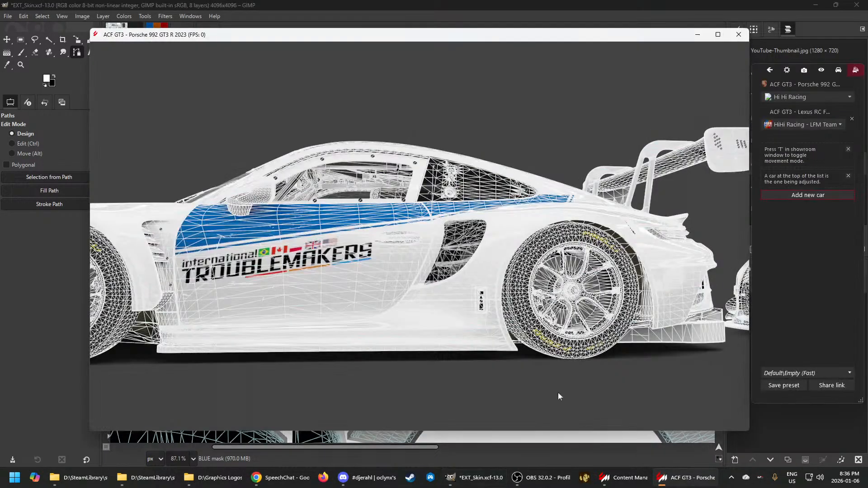
scroll(356, 268, "up", 2)
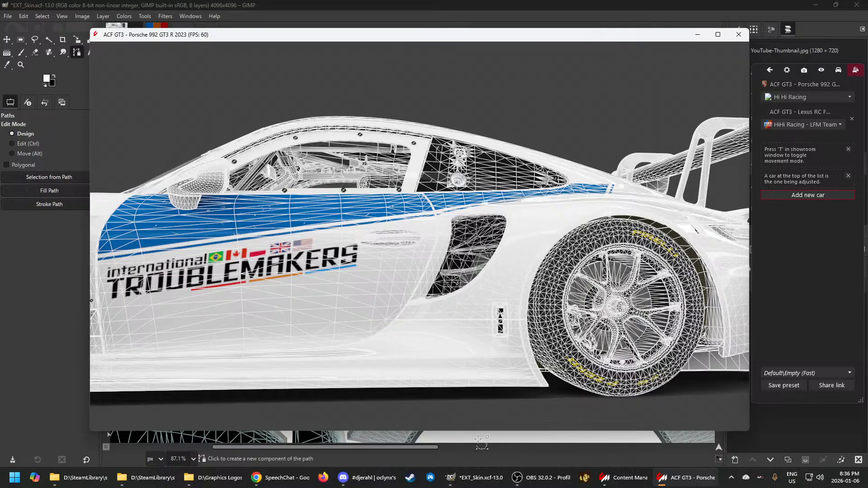
left_click(481, 479)
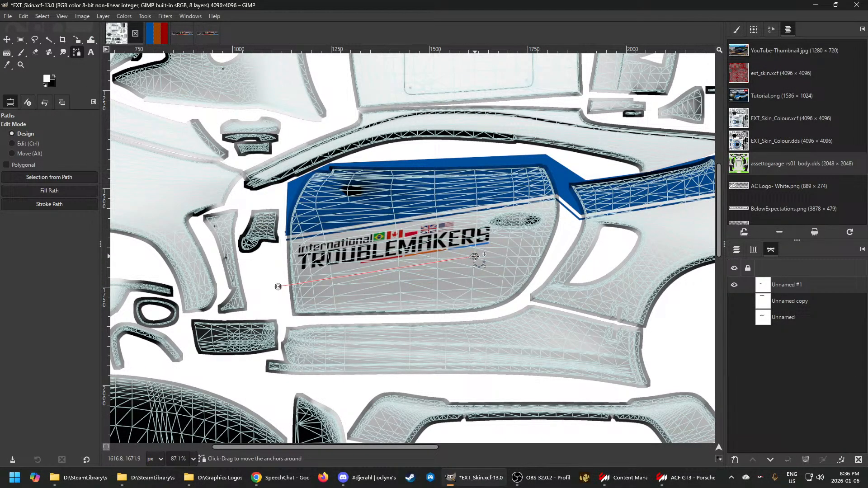
Nudge the path Unnamed #1 down about 2 px so its rear end meets the door's wireframe line
left_click(475, 256)
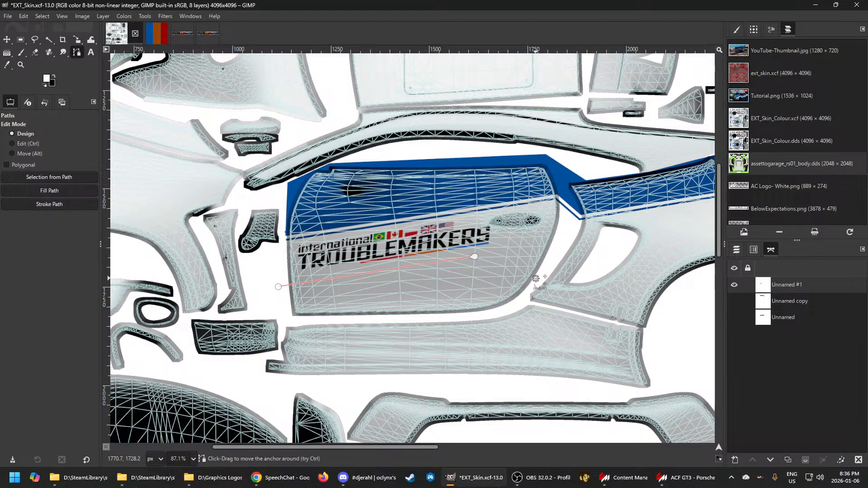
key("ctrl+z")
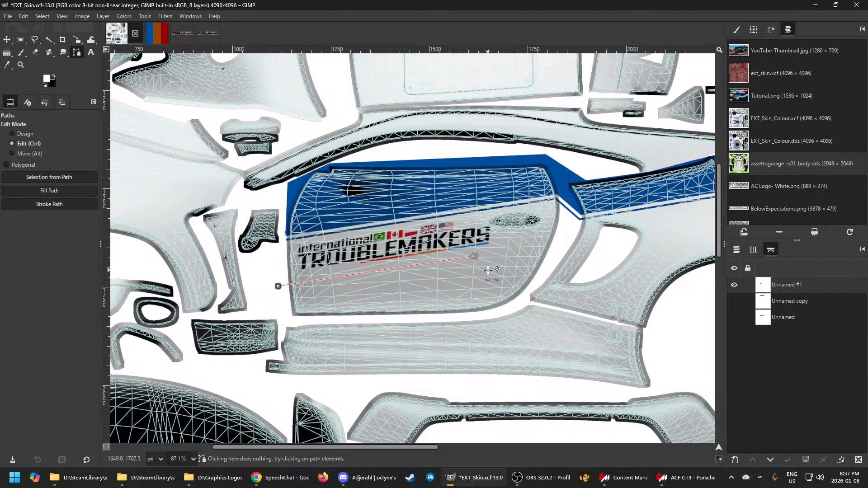
scroll(486, 268, "up", 5, "ctrl")
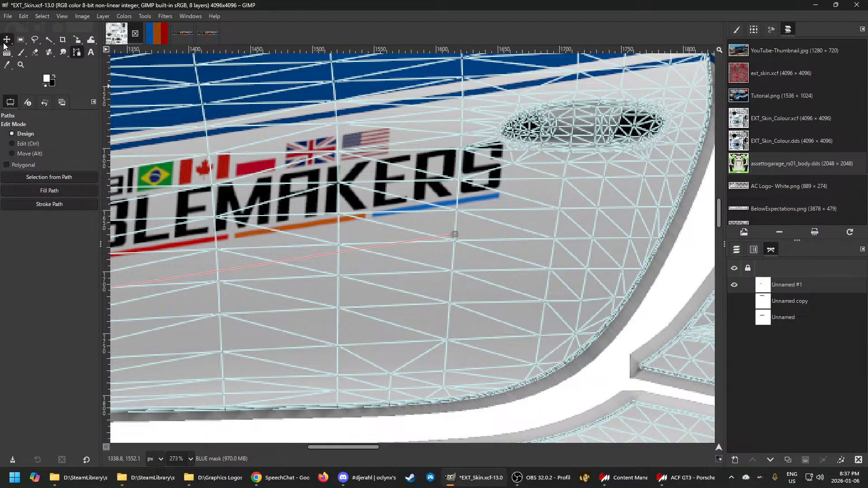
left_click(6, 40)
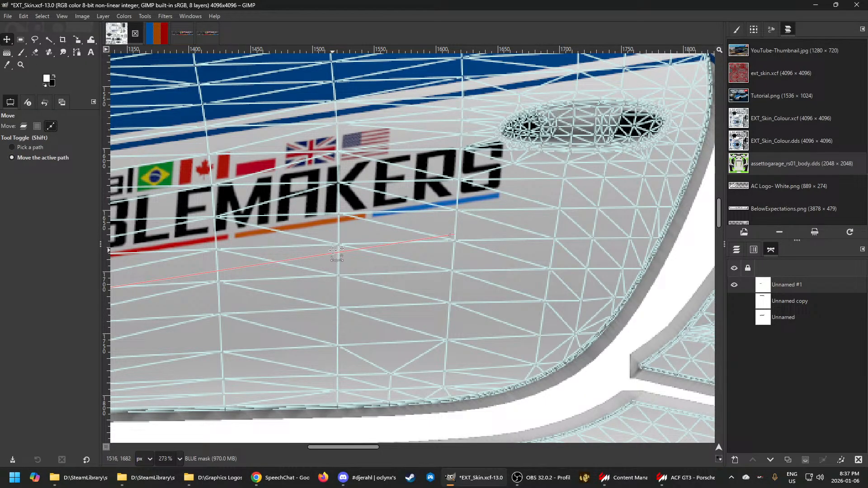
left_click_drag(333, 255, 333, 260)
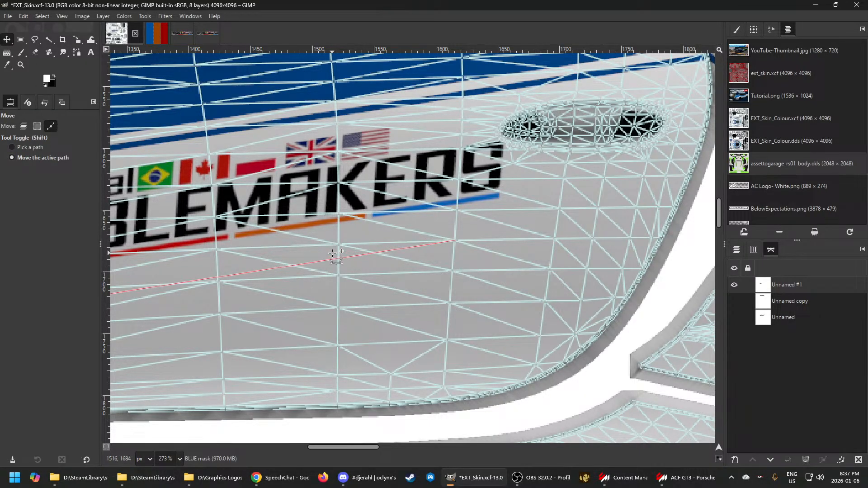
Extend the path from its front anchor with a segment about 25 px straight down, just ahead of the upright door
left_click(76, 53)
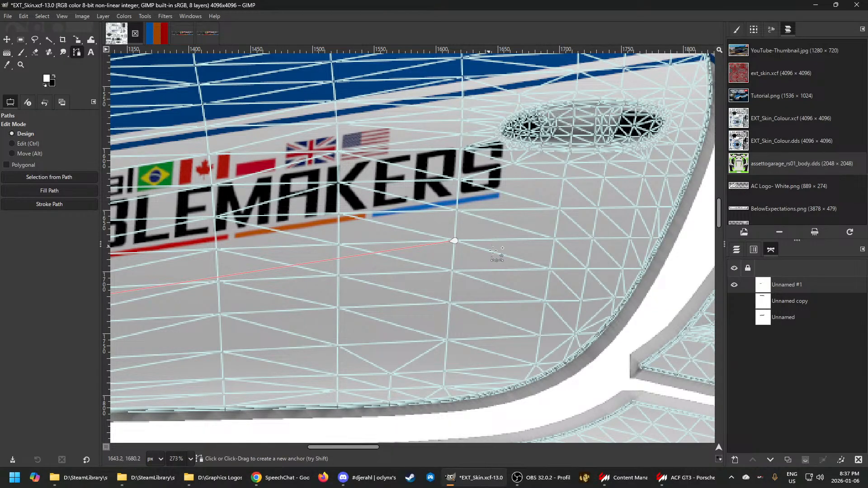
left_click(645, 301)
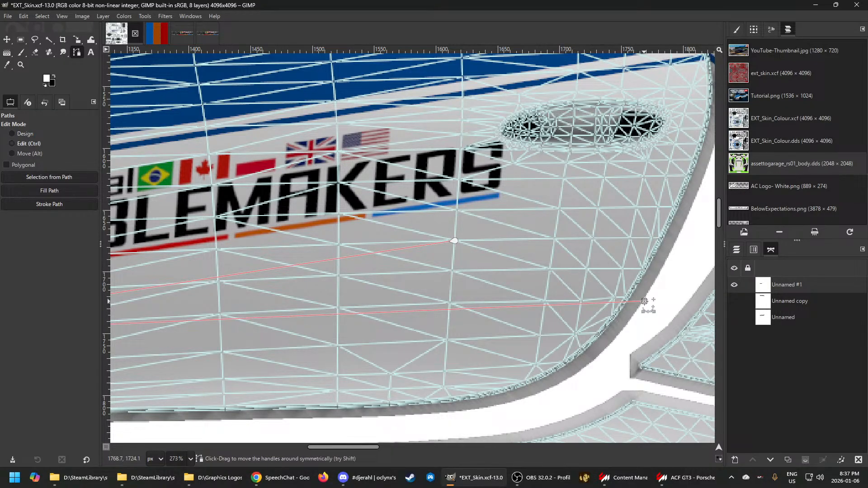
key("ctrl+z")
scroll(616, 297, "down", 10)
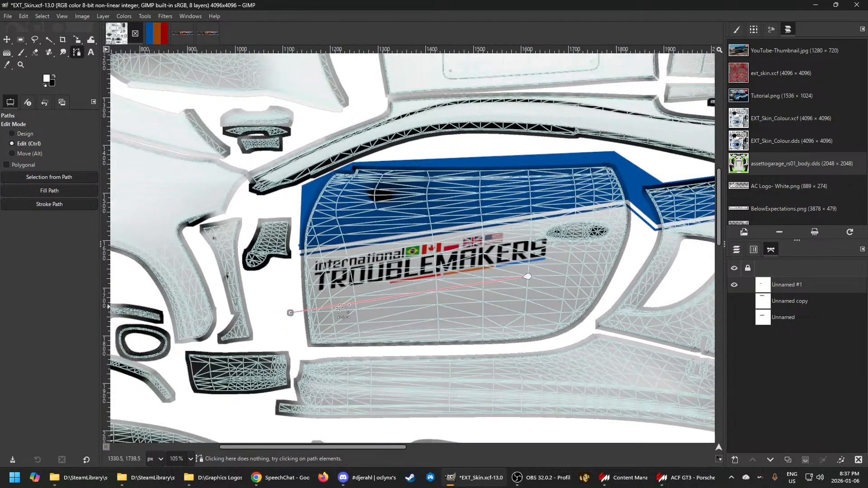
left_click(291, 336)
left_click(291, 313)
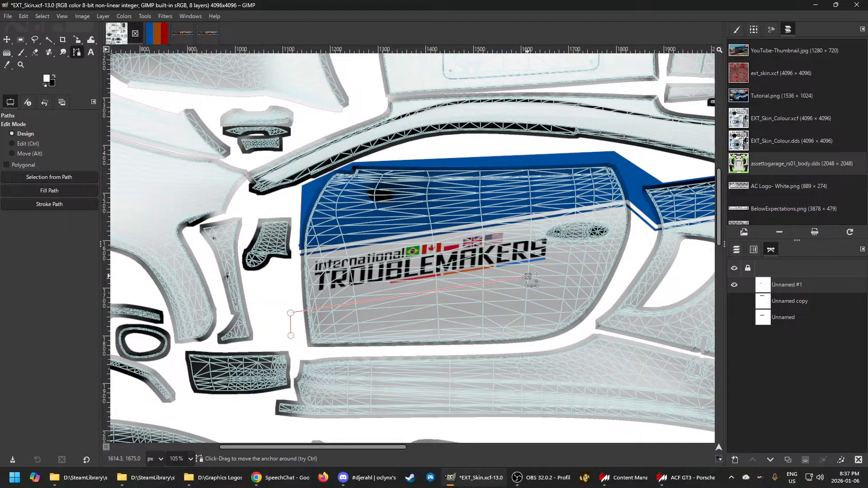
Extend the path from its rear anchor down to the door's lower rear edge, at about (1776, 1725)
left_click(527, 277)
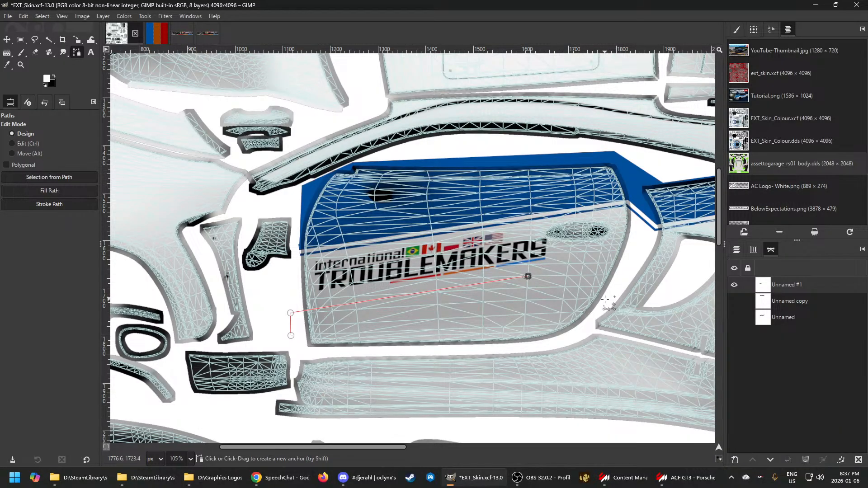
left_click(604, 301)
scroll(596, 288, "up", 2)
scroll(598, 291, "down", 2)
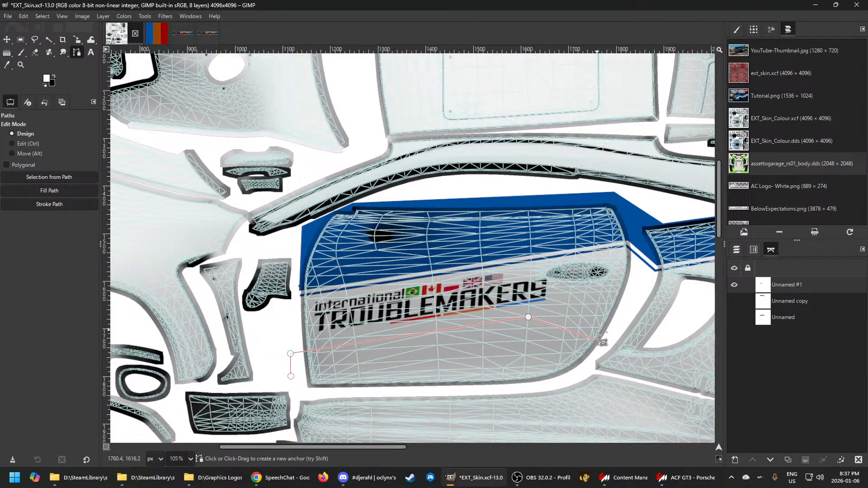
scroll(606, 308, "up", 2)
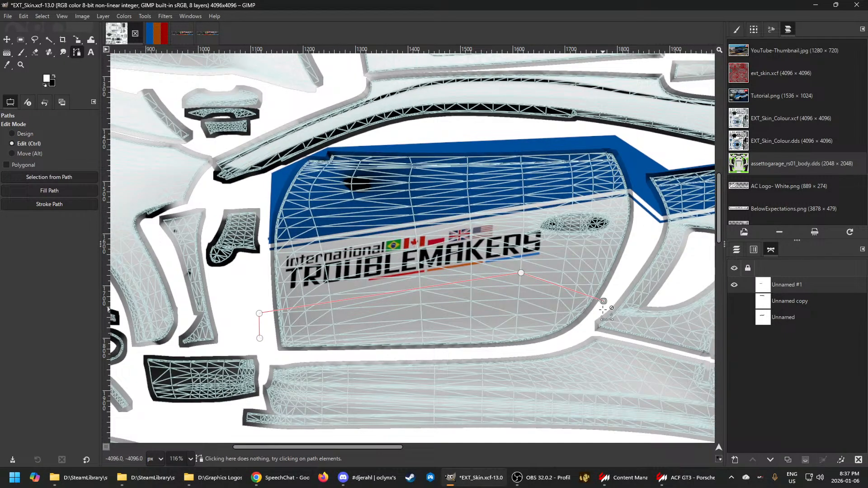
scroll(601, 310, "up", 4)
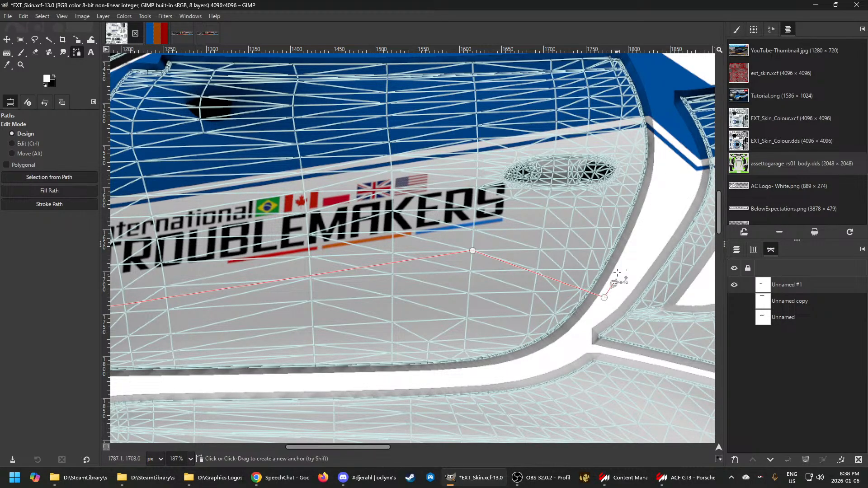
Continue the path diagonally down across the rear quarter panel to an anchor at about (2128, 1884)
key("ctrl")
scroll(605, 282, "down", 4)
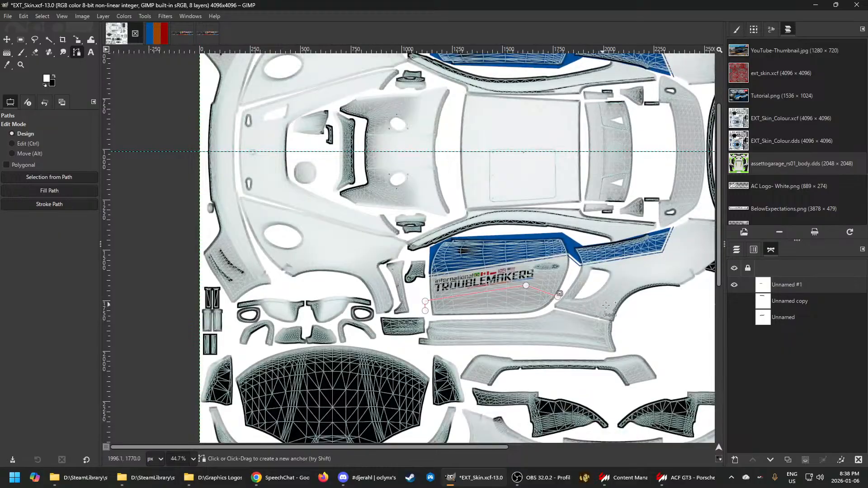
left_click(630, 326)
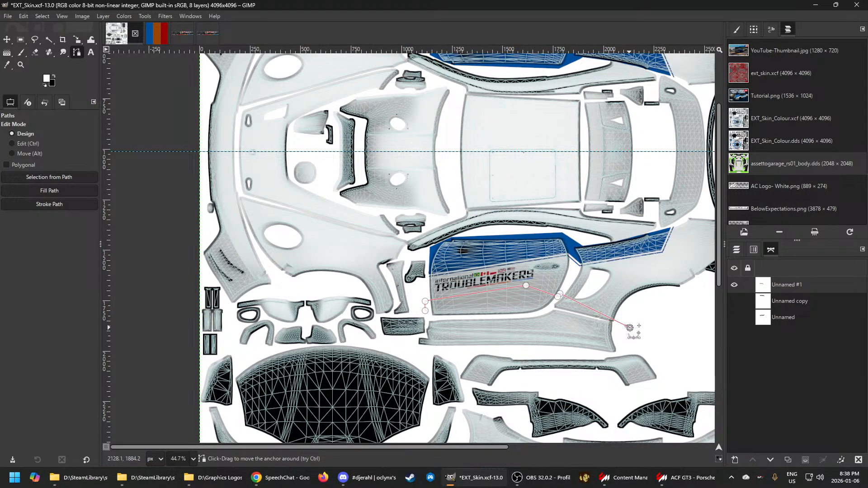
Examine the wireframe around the door's rear edge and side intake on the showroom Porsche, and return to GIMP
mouse_move(677, 485)
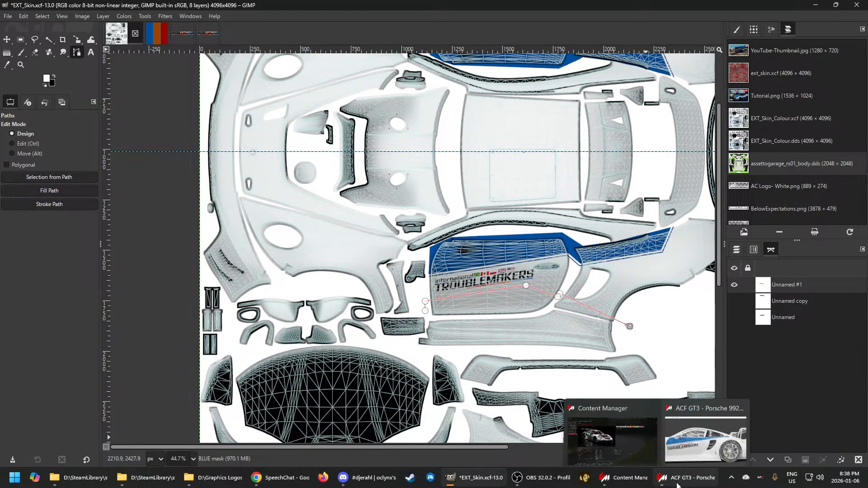
left_click(677, 485)
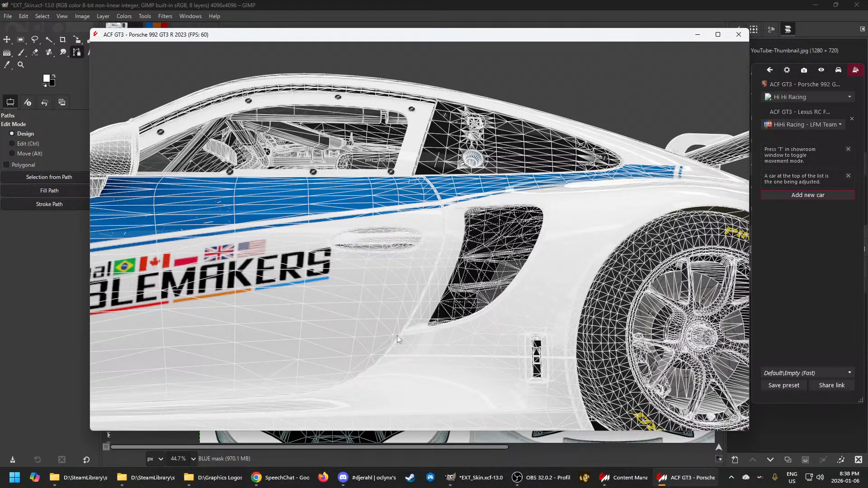
scroll(397, 336, "up", 2)
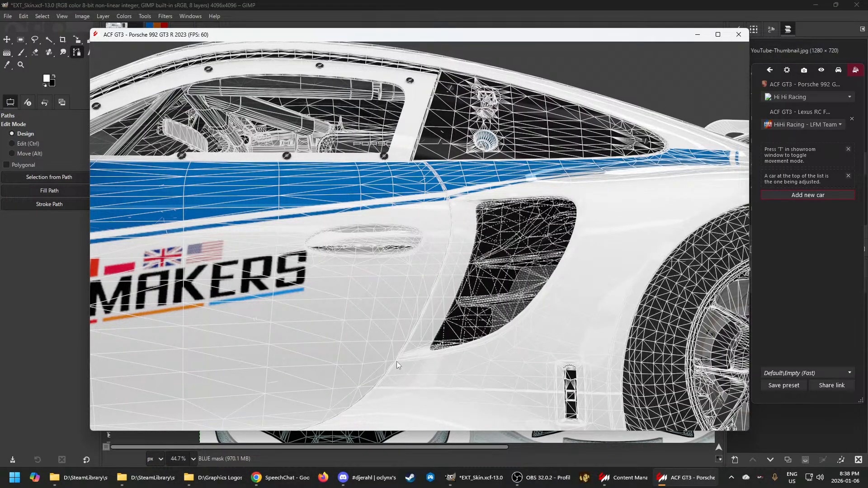
scroll(401, 359, "down", 3)
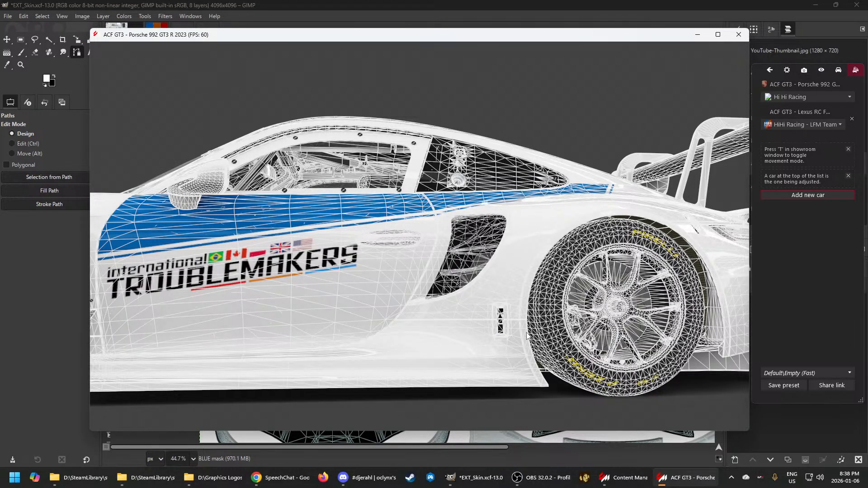
left_click(475, 478)
Move the path anchor in the gap behind the door down to about (1784, 1739) and reselect the rearmost anchor
scroll(631, 341, "up", 5, "ctrl")
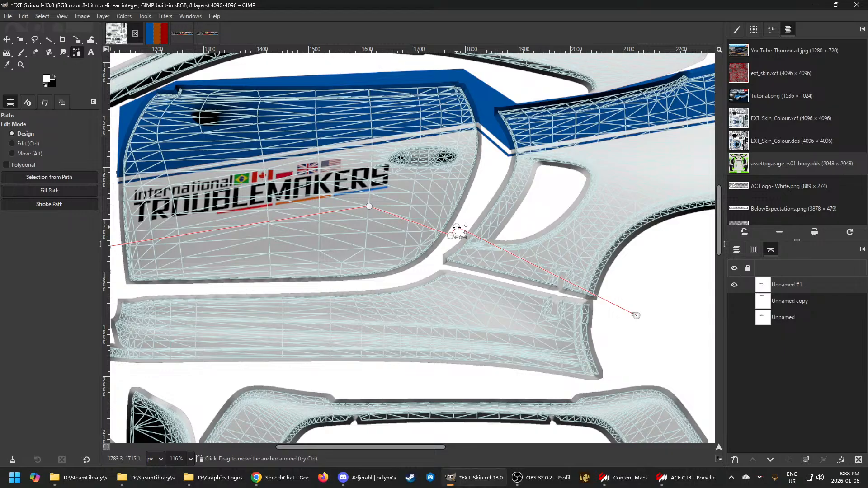
left_click_drag(457, 228, 457, 240)
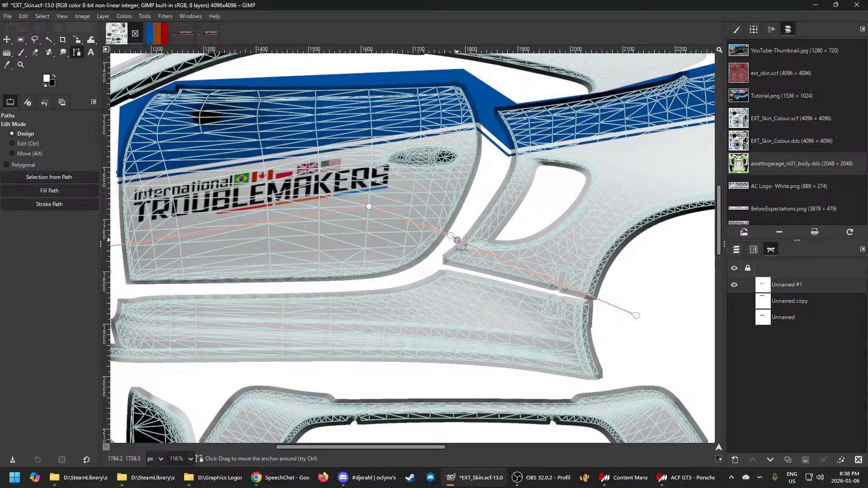
left_click(637, 316)
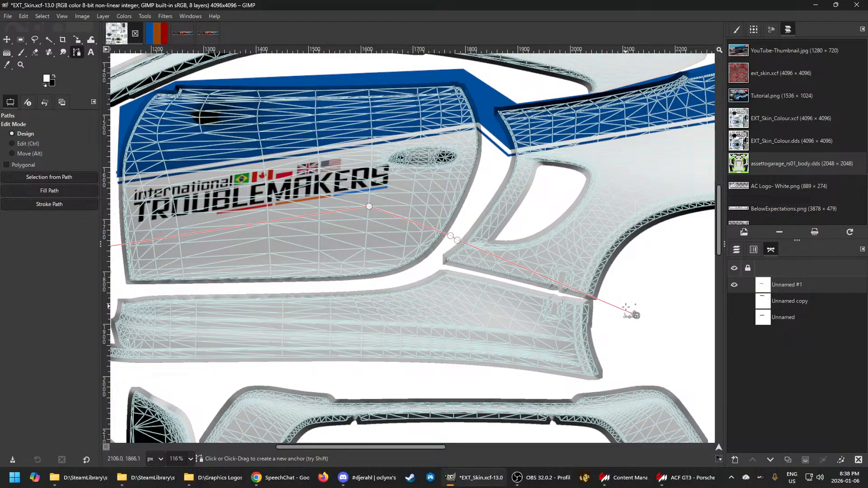
Stroke the path on the BLUE mask with the foreground color at a line width of 10 px
left_click(736, 249)
scroll(590, 296, "down", 3, "ctrl")
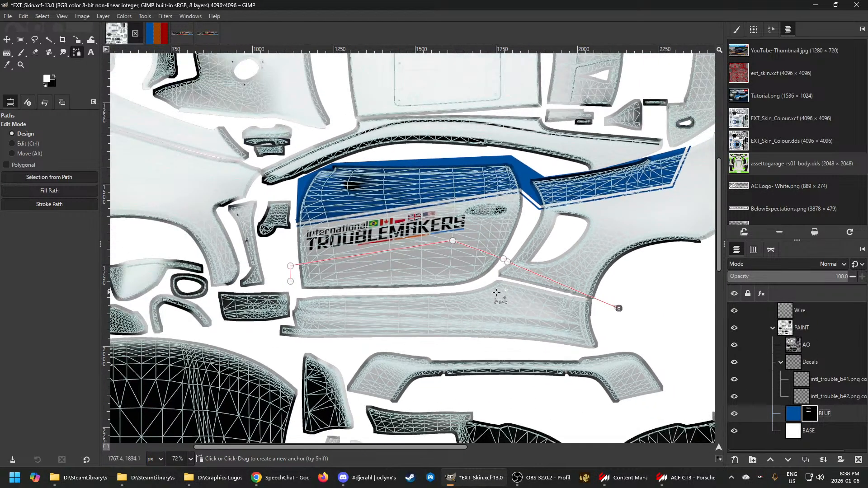
left_click(50, 205)
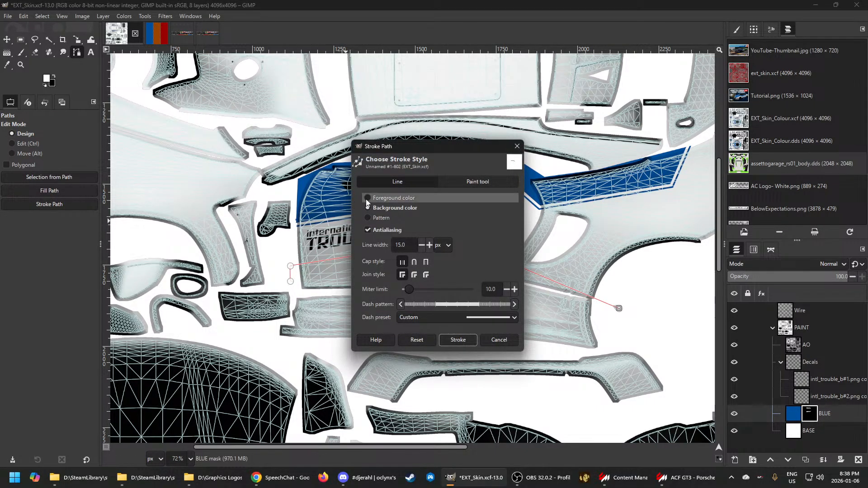
left_click_drag(406, 245, 370, 245)
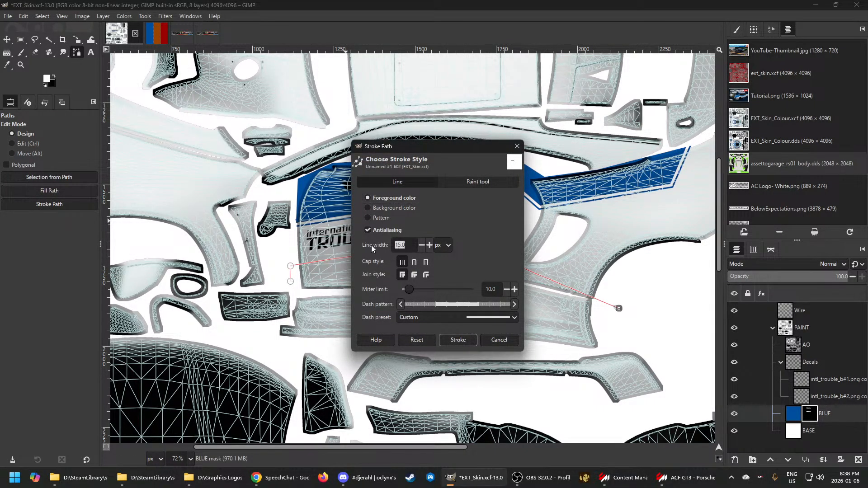
type("10")
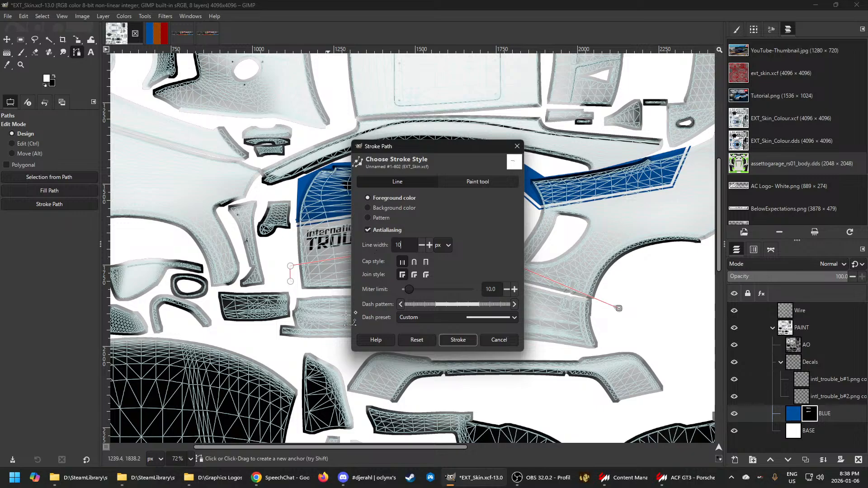
left_click(447, 341)
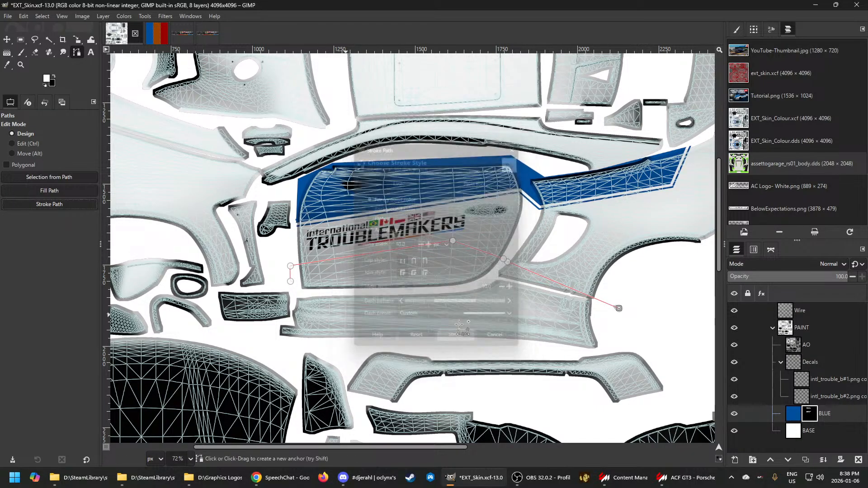
Re-export the skin from the PAINT group to EXT_Skin.dds and switch to the Porsche 992 GT3 R showroom window
left_click(790, 333)
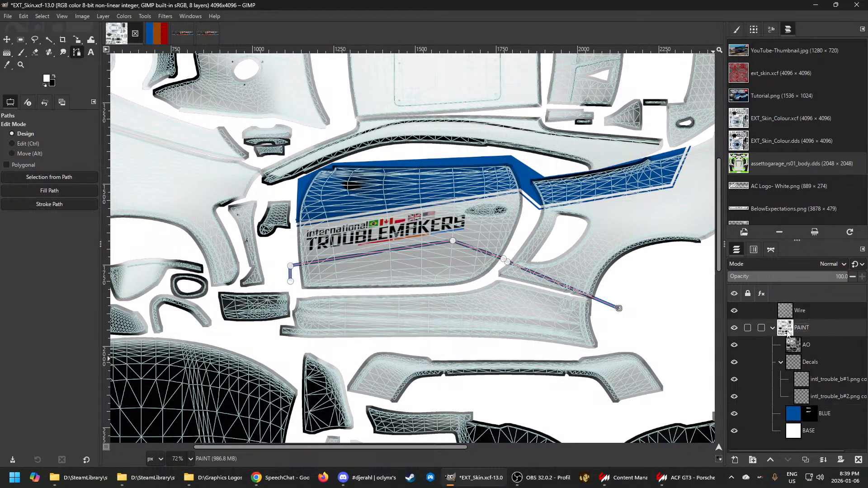
key("ctrl+e")
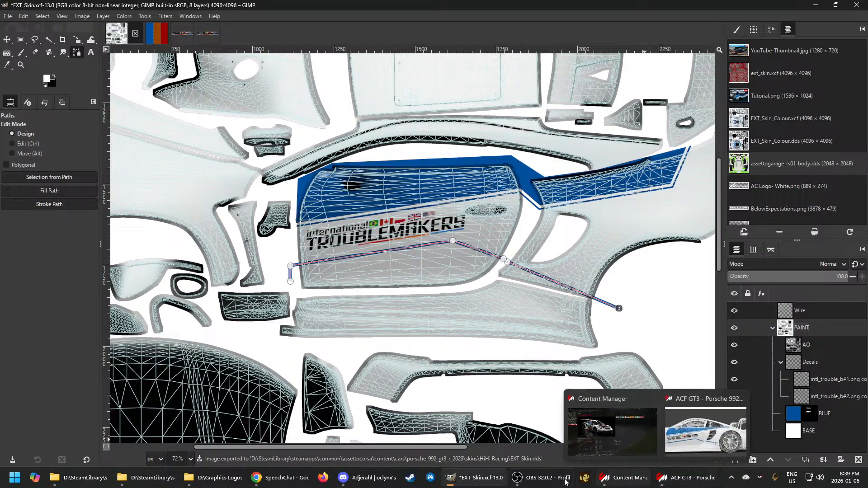
left_click(671, 480)
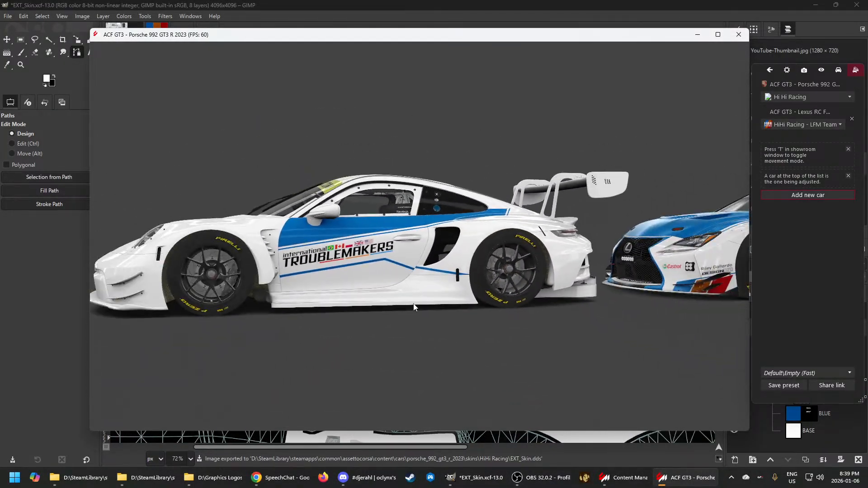
Examine the lower stripe along the Porsche's door and rear quarter from several angles, comparing it with the Lexus beside it
left_click_drag(413, 304, 380, 333)
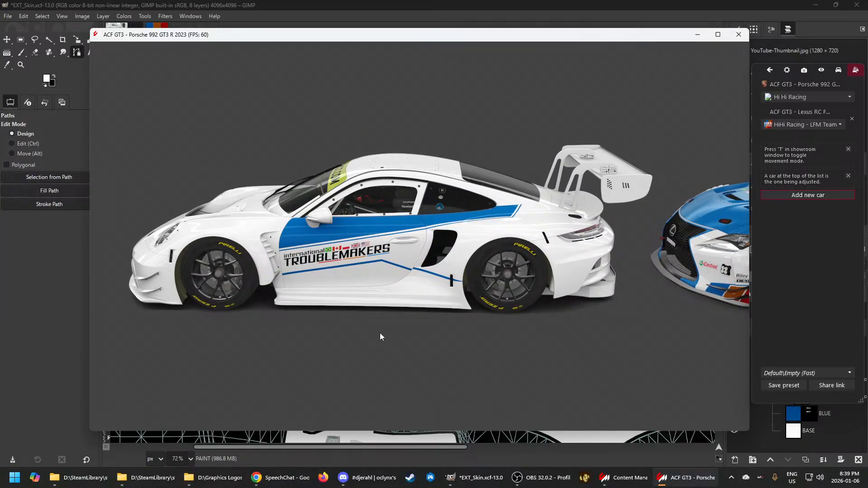
scroll(422, 294, "up", 3)
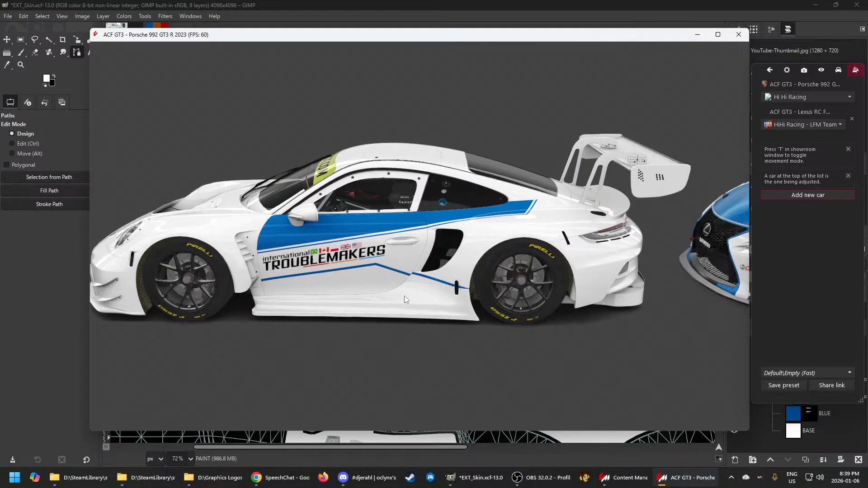
left_click_drag(321, 286, 325, 216)
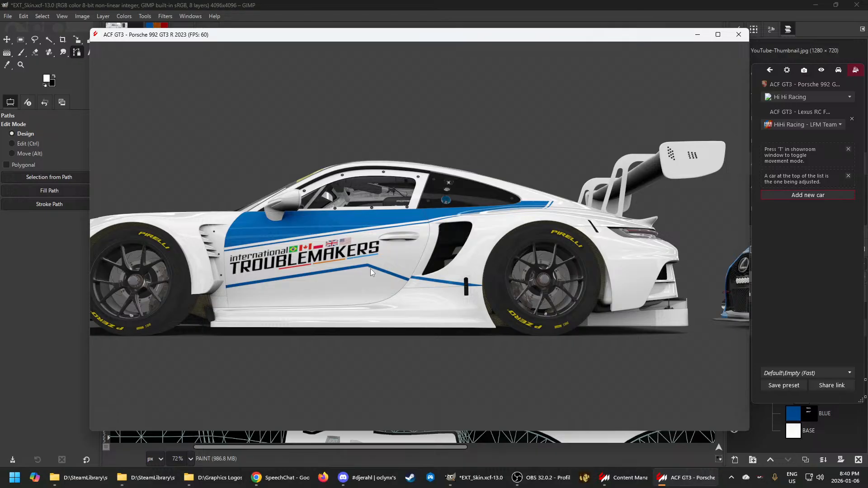
scroll(400, 286, "down", 6)
left_click_drag(541, 295, 461, 312)
scroll(328, 276, "up", 2)
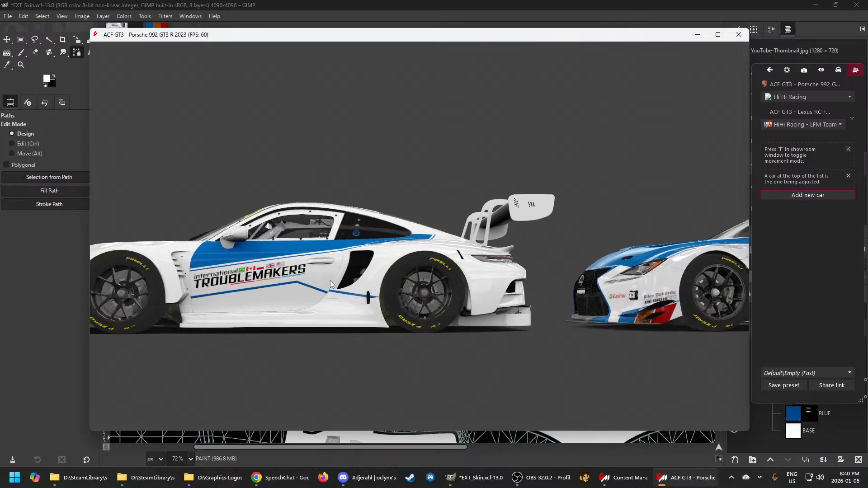
left_click_drag(319, 295, 387, 295)
scroll(388, 307, "up", 4)
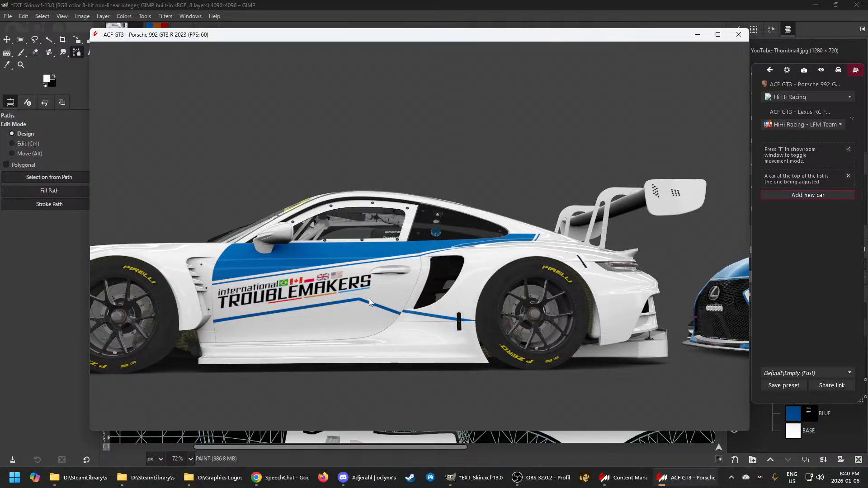
left_click_drag(374, 296, 425, 290)
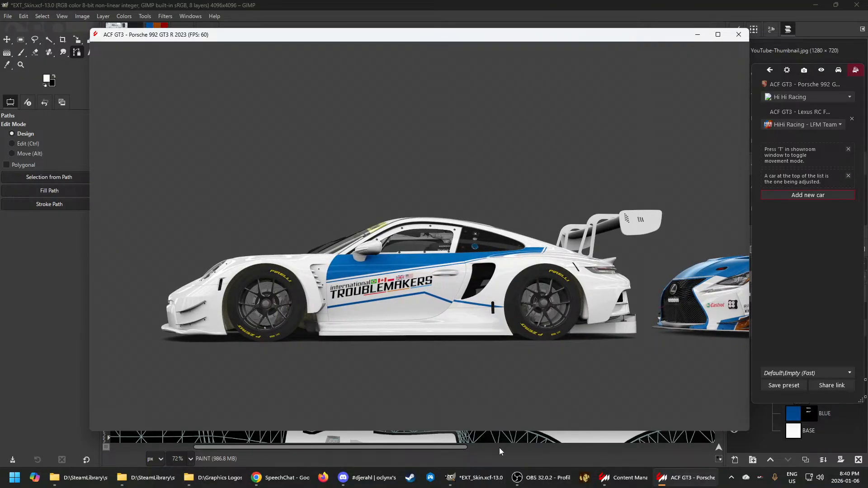
Back in GIMP, move the path's peak anchor below the decal's rear end rearward and slightly up, to about (1660, 1666)
left_click(491, 483)
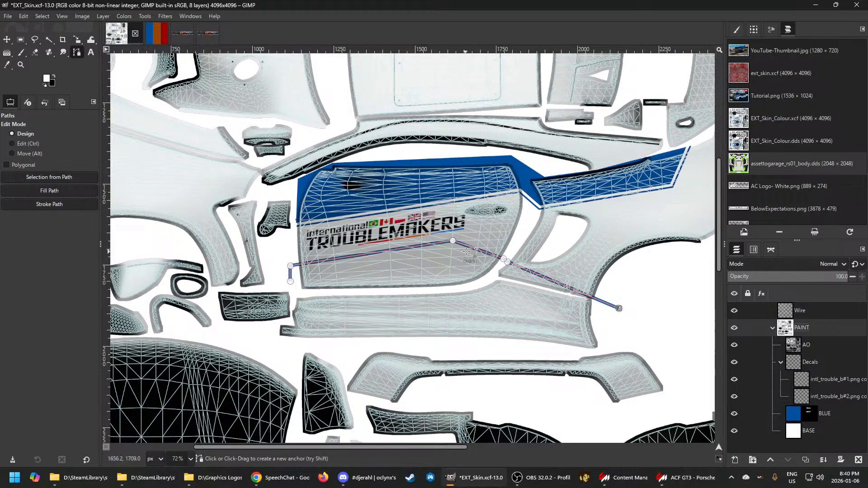
scroll(477, 251, "up", 2)
scroll(477, 252, "up", 3)
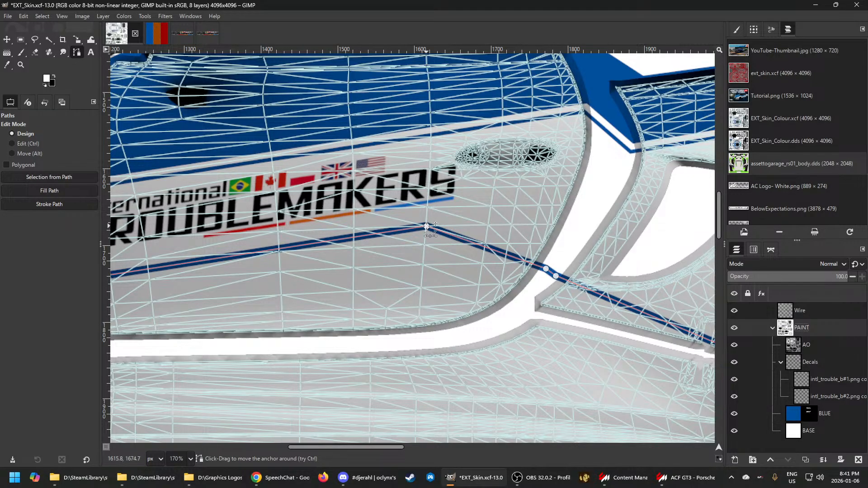
scroll(426, 226, "down", 3)
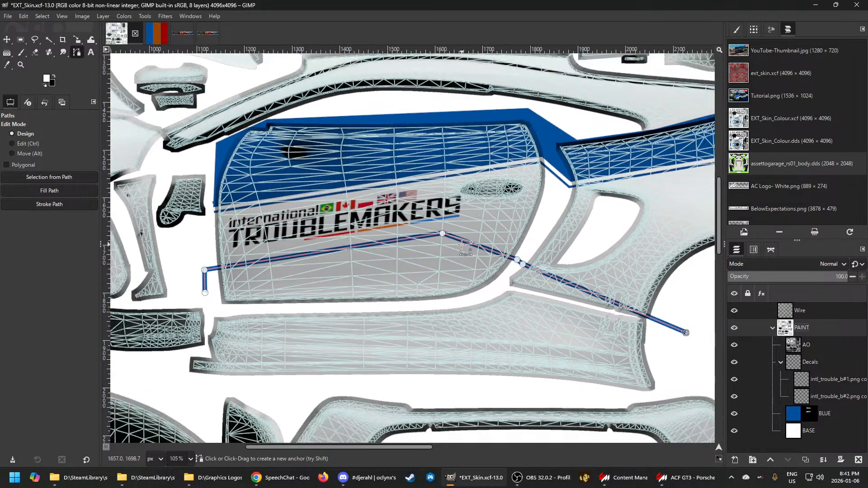
scroll(447, 242, "up", 1)
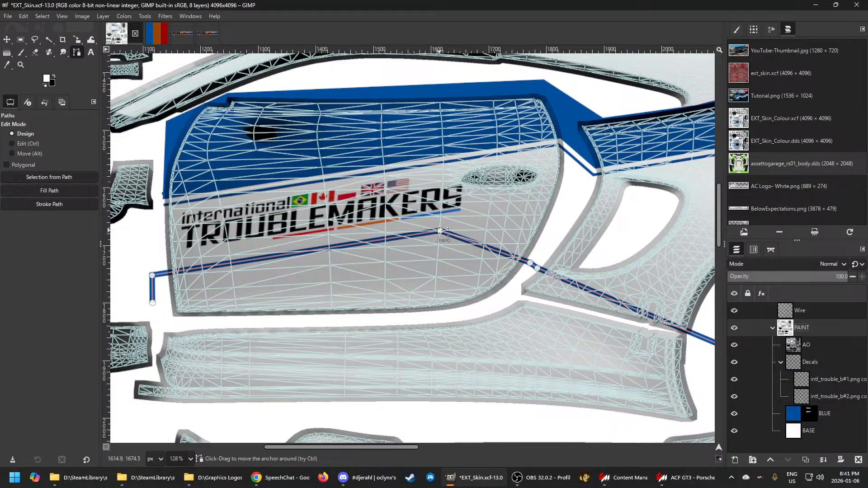
left_click_drag(440, 231, 466, 226)
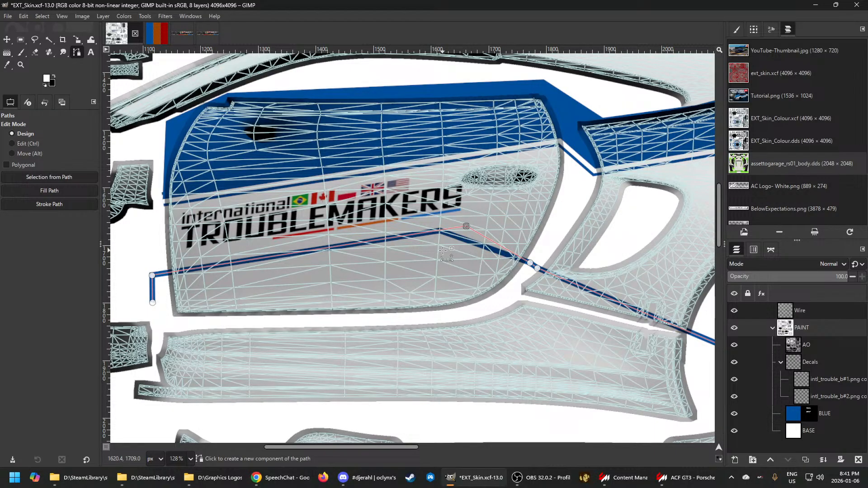
Move the path's upper front anchor, just ahead of the door, slightly up and forward
scroll(411, 231, "up", 3, "ctrl")
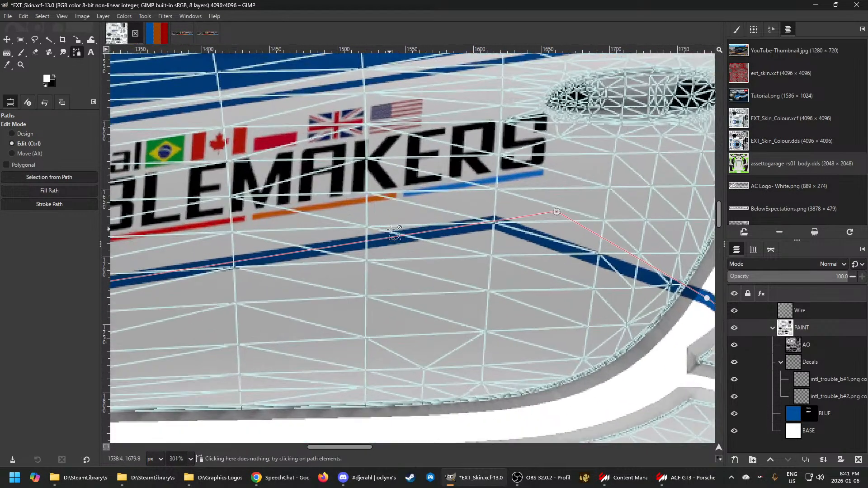
scroll(412, 232, "down", 1, "ctrl")
scroll(457, 240, "down", 3, "ctrl")
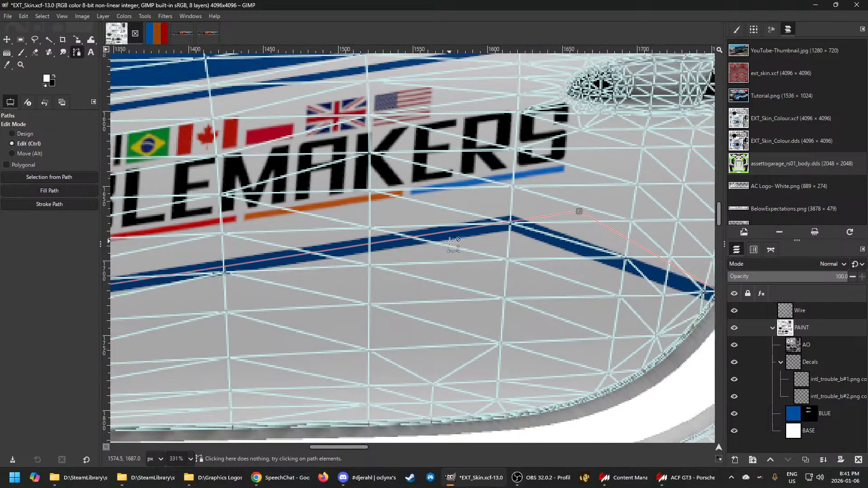
scroll(538, 262, "down", 3, "ctrl")
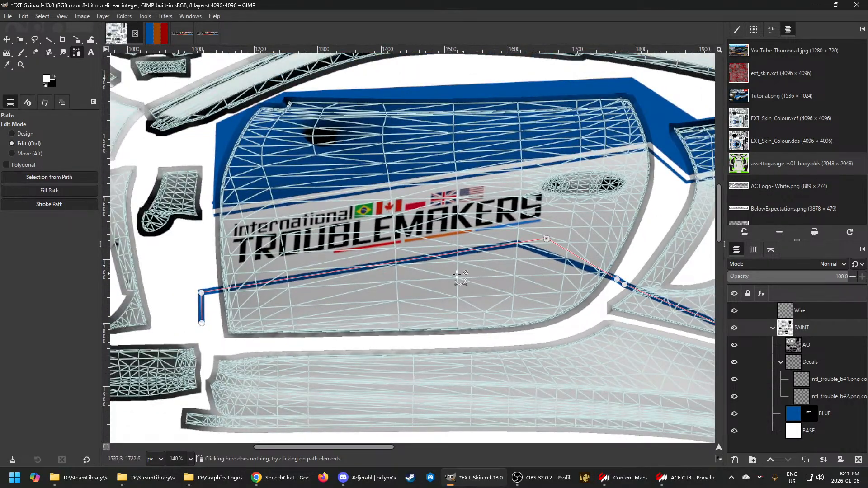
scroll(213, 300, "up", 2, "ctrl")
scroll(213, 299, "up", 1, "ctrl")
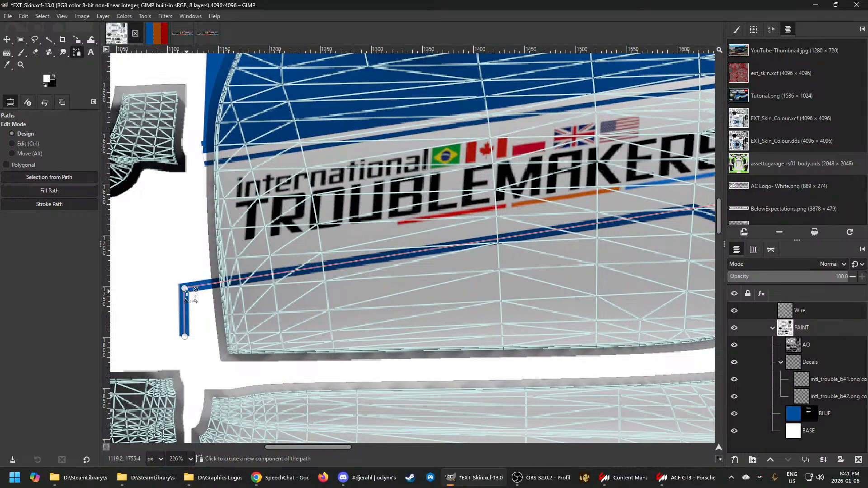
scroll(192, 292, "up", 2, "ctrl")
left_click_drag(182, 287, 175, 280)
Nudge the peak anchor up to about (1660, 1662) so the path runs parallel to the decal's colored underline
scroll(176, 280, "down", 10, "ctrl")
scroll(513, 233, "up", 9, "ctrl")
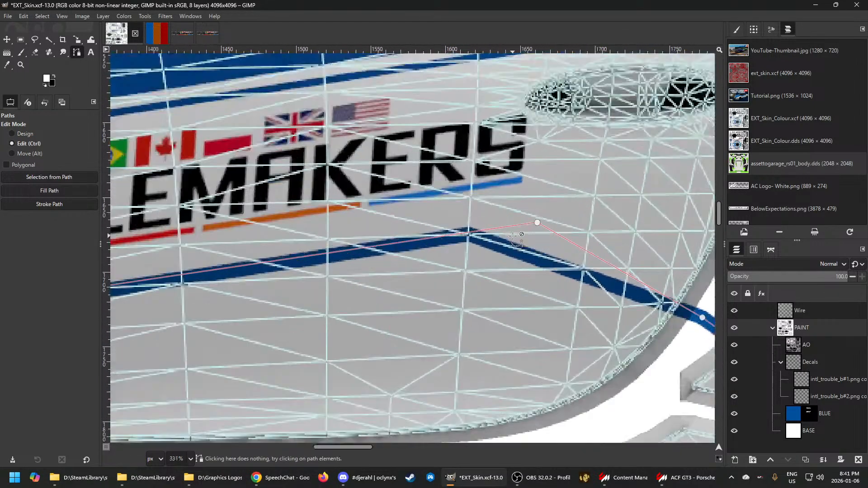
left_click_drag(537, 222, 538, 220)
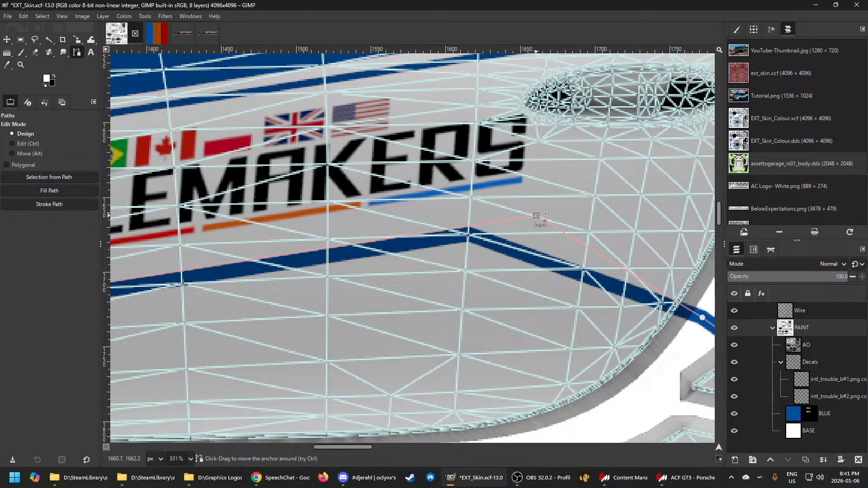
left_click_drag(536, 217, 536, 216)
scroll(537, 216, "down", 3)
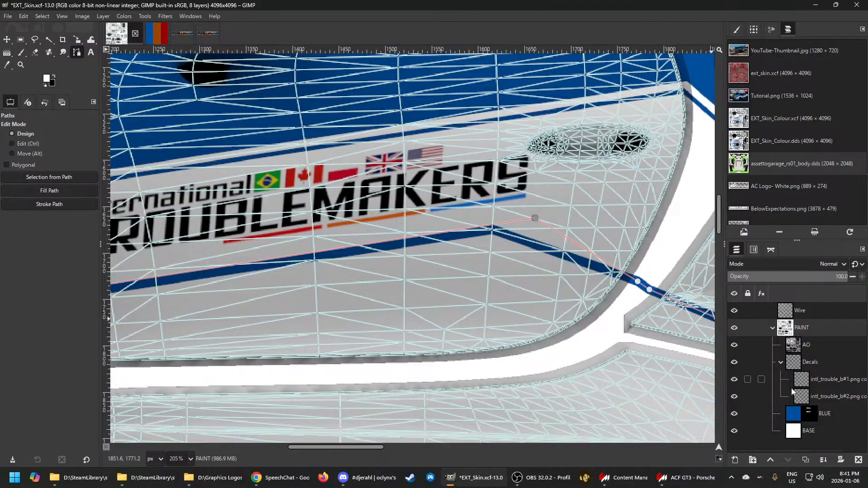
Fill the path on the BLUE mask with the background color to erase the old stripe across the door
left_click(805, 413)
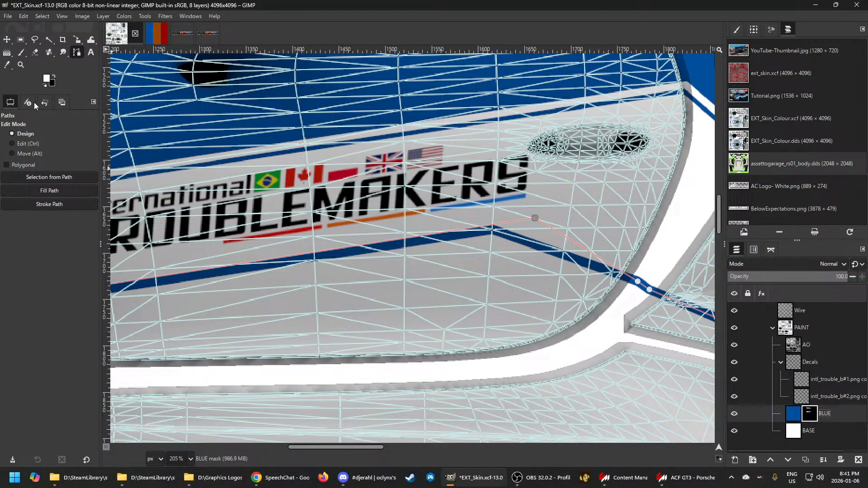
left_click(47, 192)
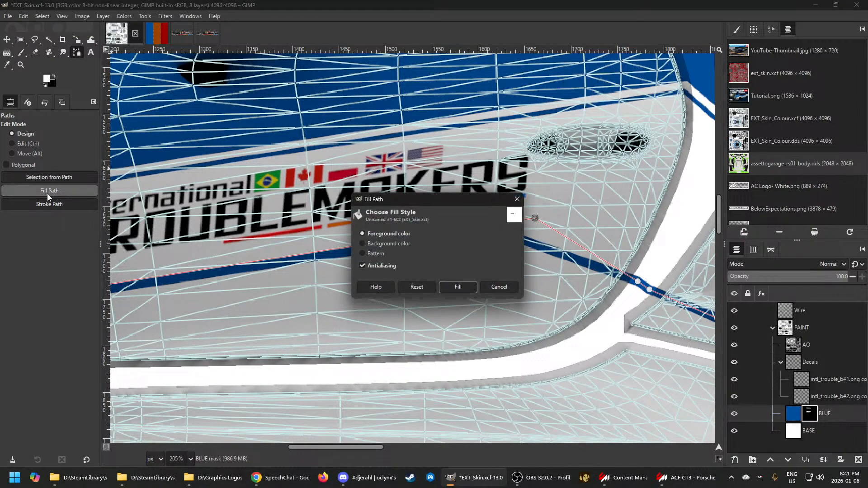
left_click(370, 243)
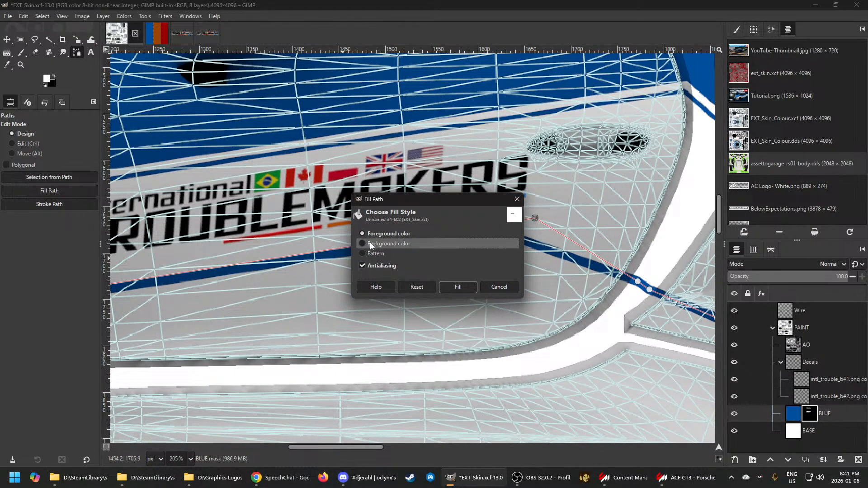
left_click(457, 287)
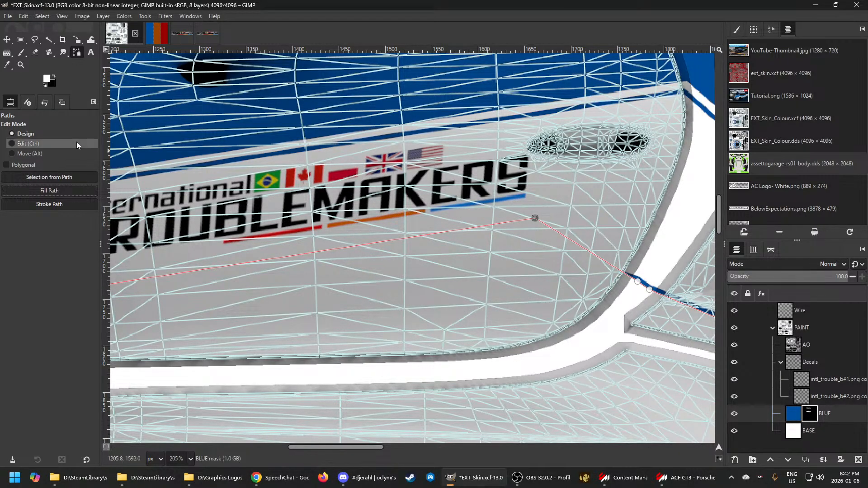
Stroke the path on the BLUE mask with the background color at 80 px to erase the rest of the old stripe
left_click(51, 203)
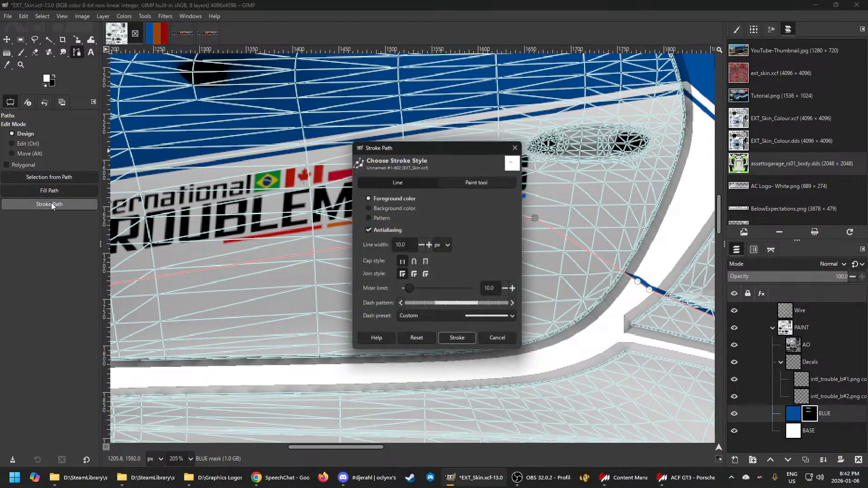
left_click(371, 208)
left_click_drag(411, 247, 362, 240)
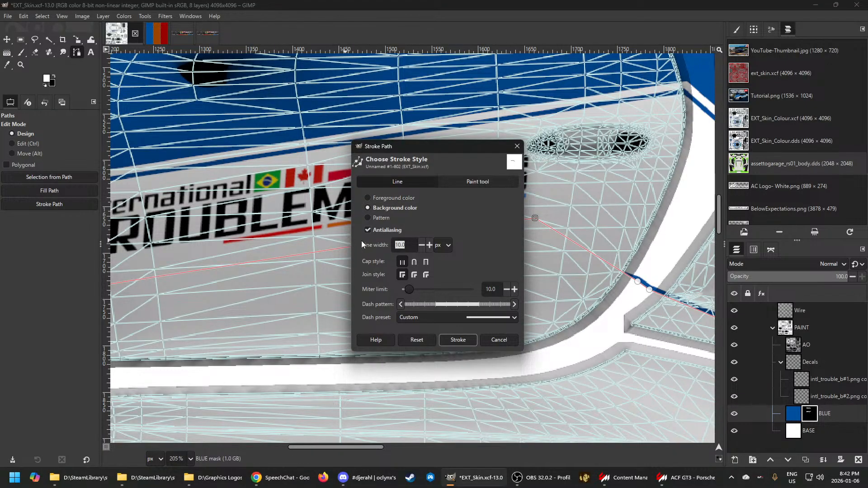
type("80")
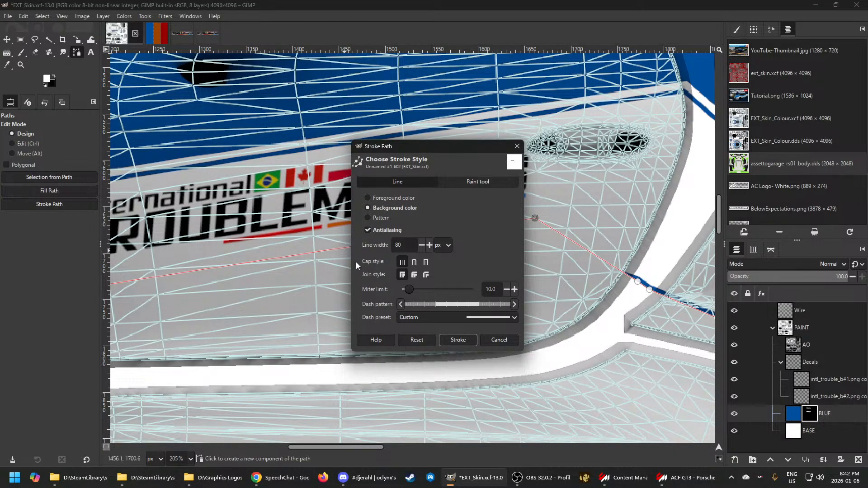
left_click(458, 340)
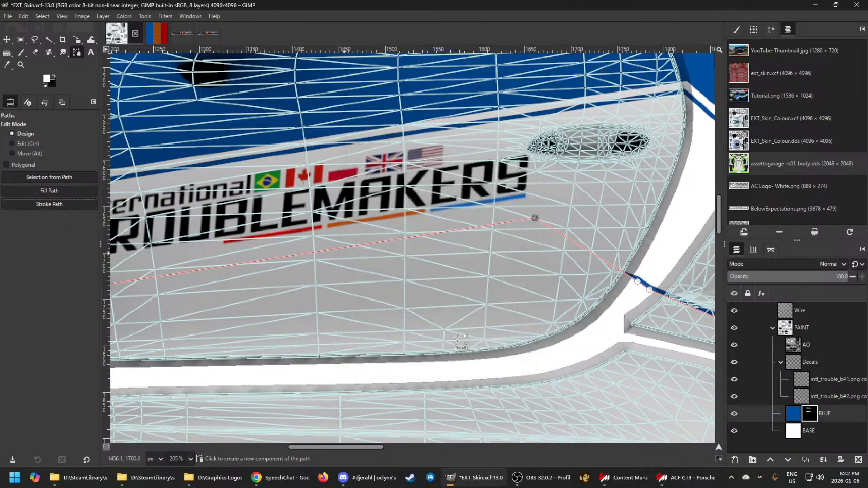
scroll(457, 320, "down", 3)
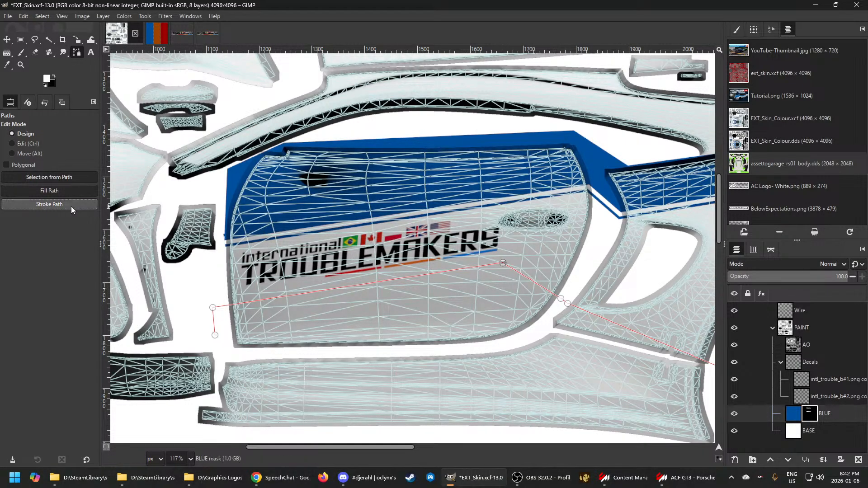
Stroke the path on the BLUE mask with the foreground color at a line width of 10 px
left_click(52, 206)
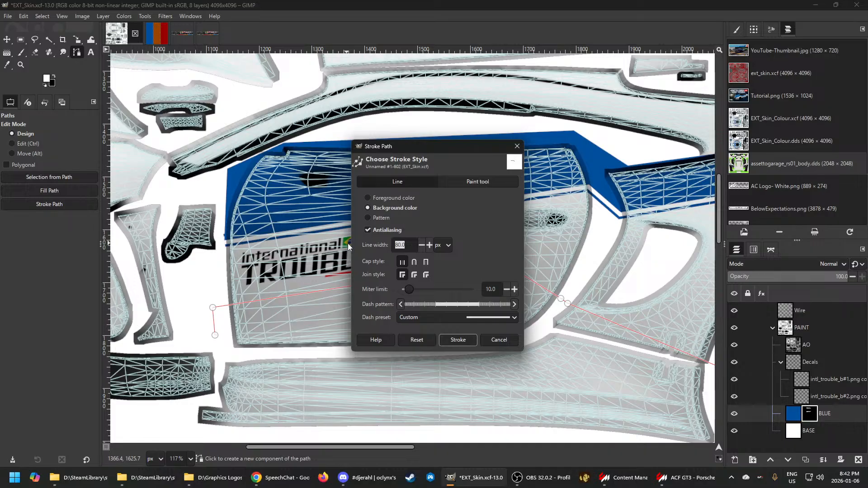
type("10")
left_click(385, 198)
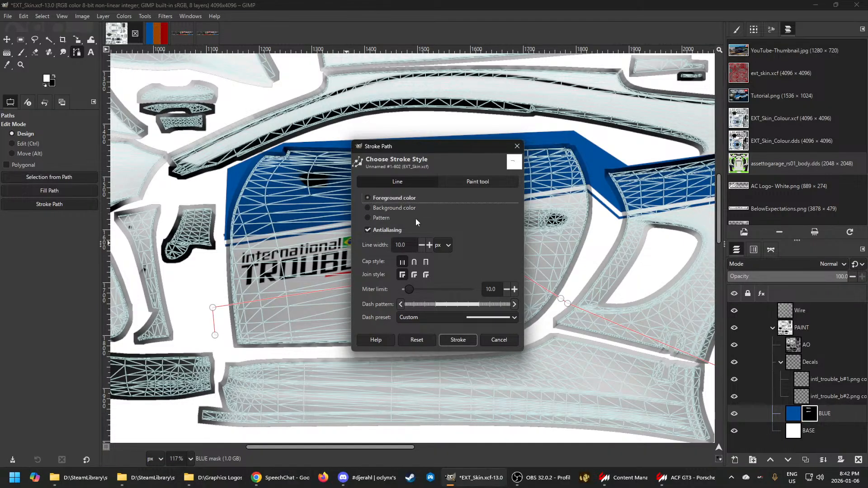
left_click(465, 338)
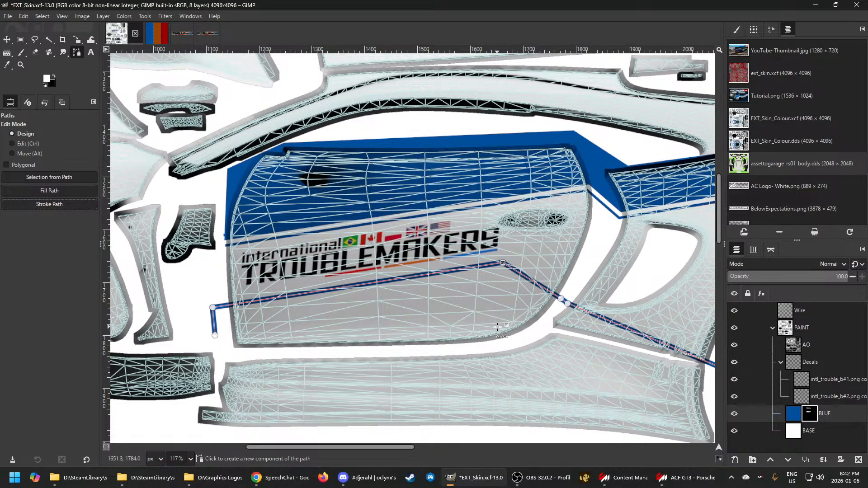
Re-export the skin with the PAINT group selected, then switch to the ACF GT3 showroom and compare the Porsche's lower stripe with the Lexus
left_click(786, 329)
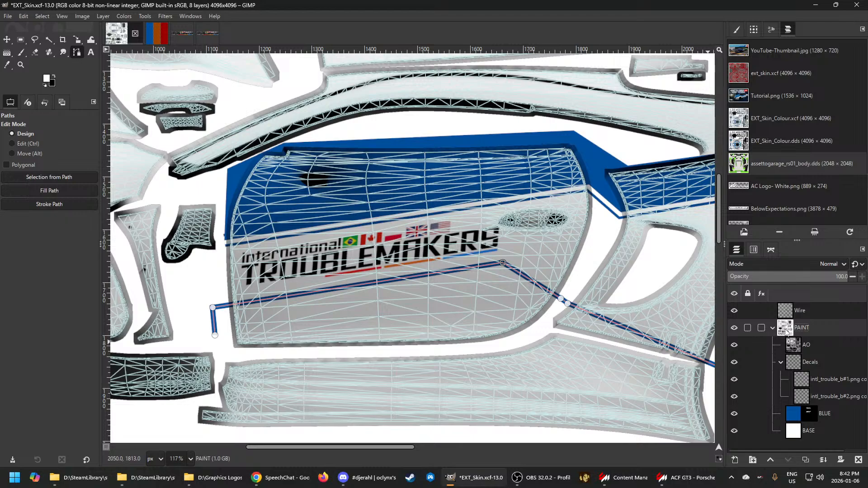
key("ctrl+e")
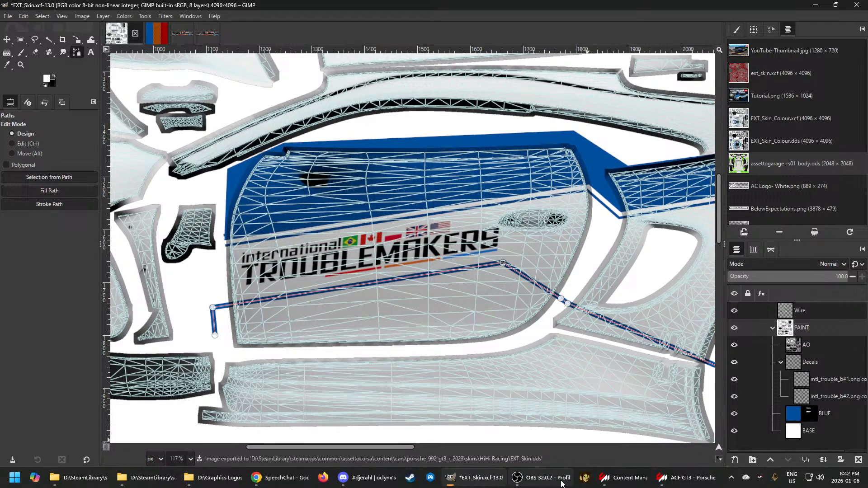
left_click(687, 478)
left_click_drag(484, 354, 434, 321)
scroll(434, 321, "up", 3)
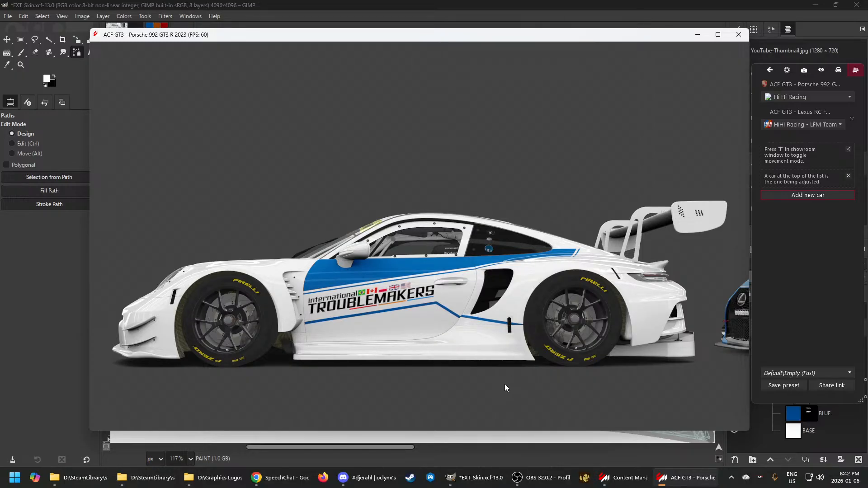
scroll(498, 382, "down", 5)
left_click_drag(498, 381, 465, 381)
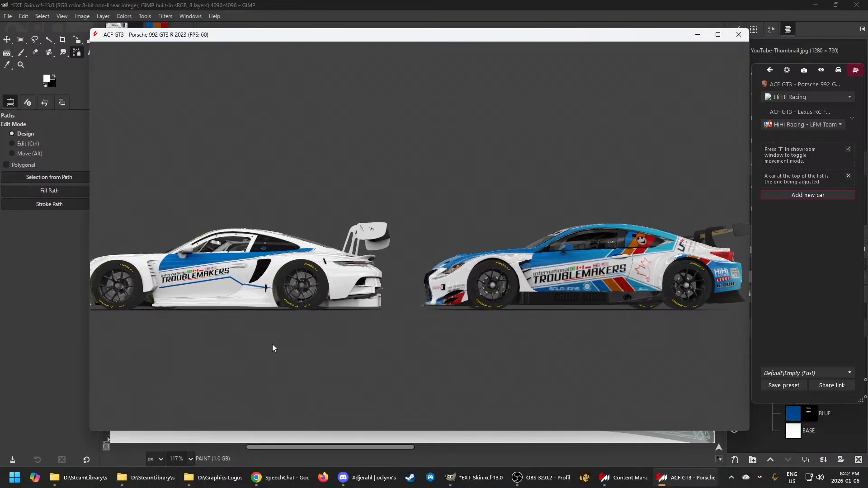
scroll(464, 381, "up", 3)
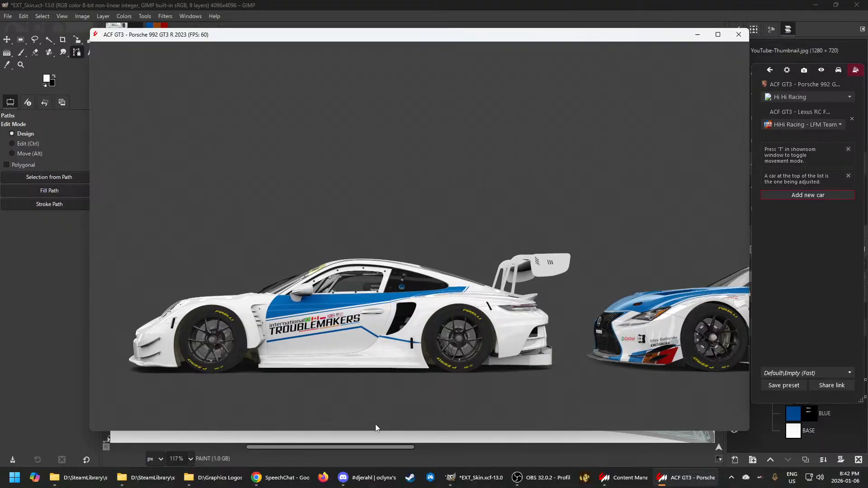
Switch back to GIMP and undo the last path stroke on the BLUE mask
left_click(450, 478)
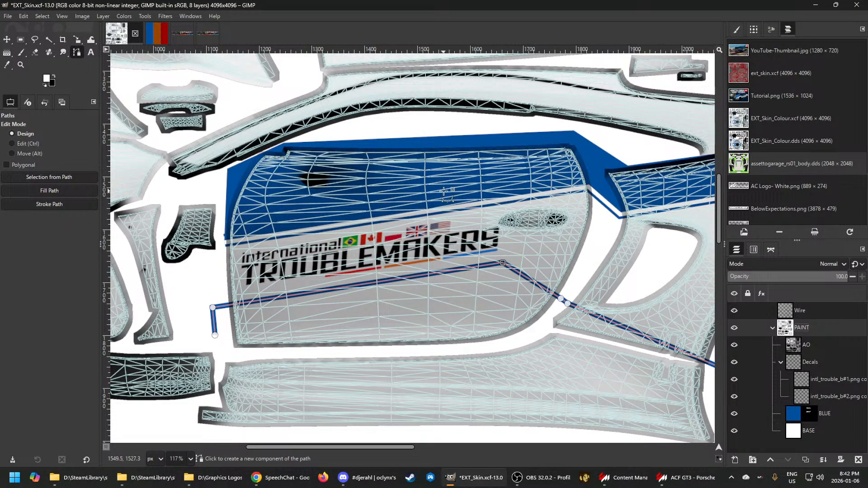
key("ctrl+z")
Move the path anchor just behind the door's rear edge up and rearward to about (1799, 1694)
scroll(491, 289, "down", 3)
scroll(595, 317, "up", 8)
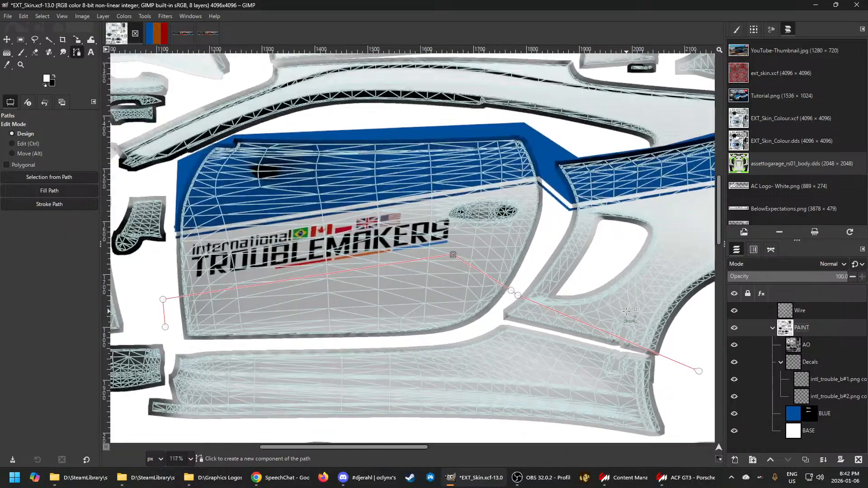
scroll(560, 308, "up", 3)
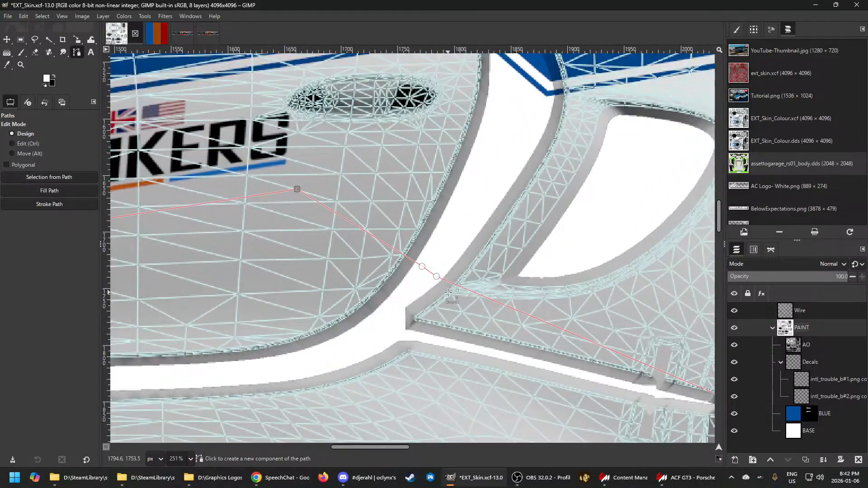
left_click(680, 479)
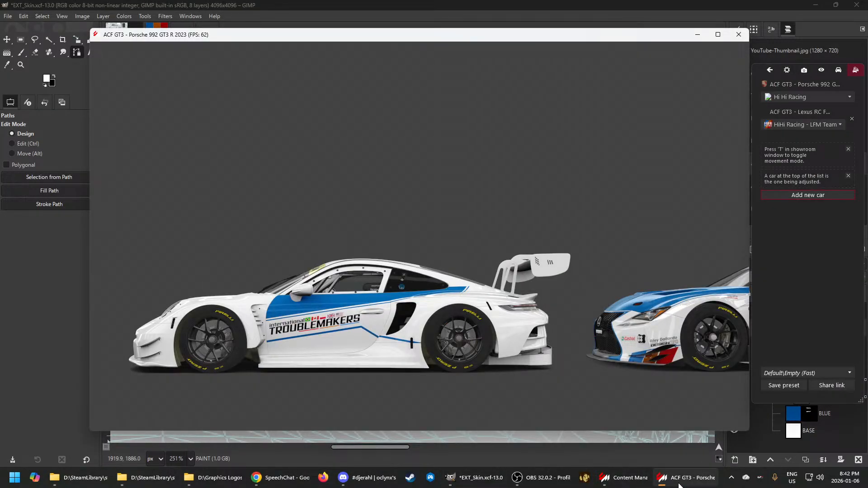
left_click(680, 483)
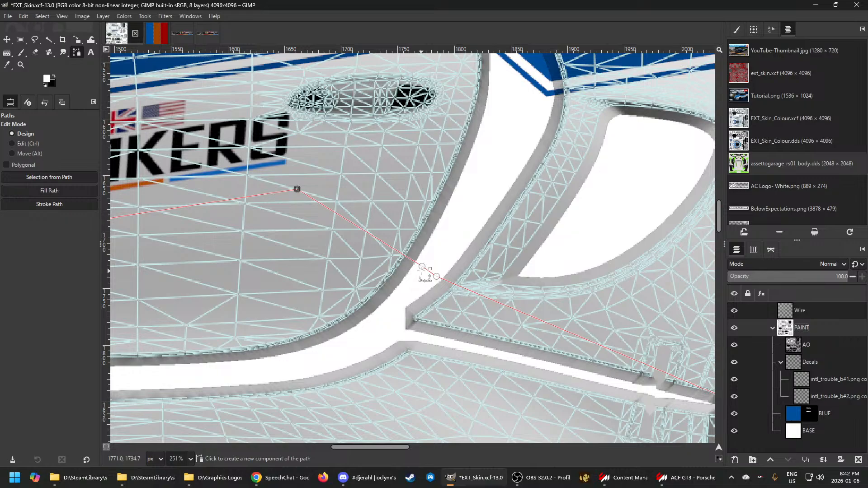
left_click_drag(422, 267, 453, 225)
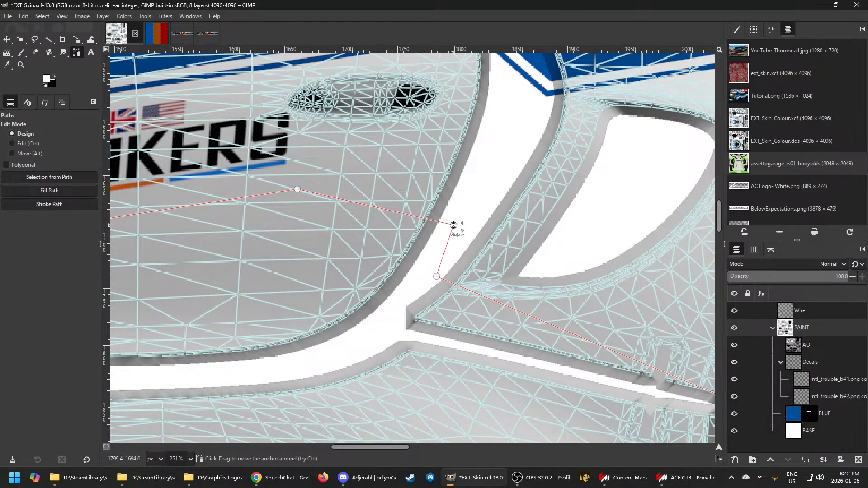
Check the stripe against the car's wireframe in the showroom, and shift the anchor behind the door slightly down and forward in GIMP
left_click(680, 479)
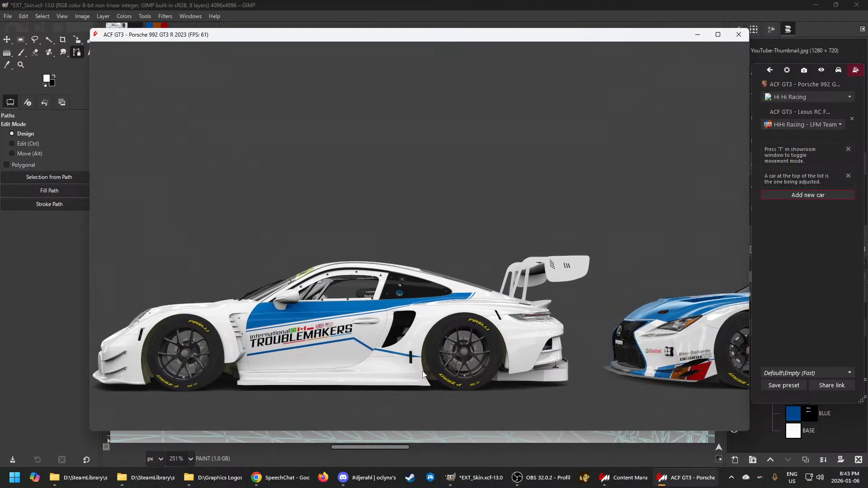
key("w")
left_click_drag(394, 381, 493, 311)
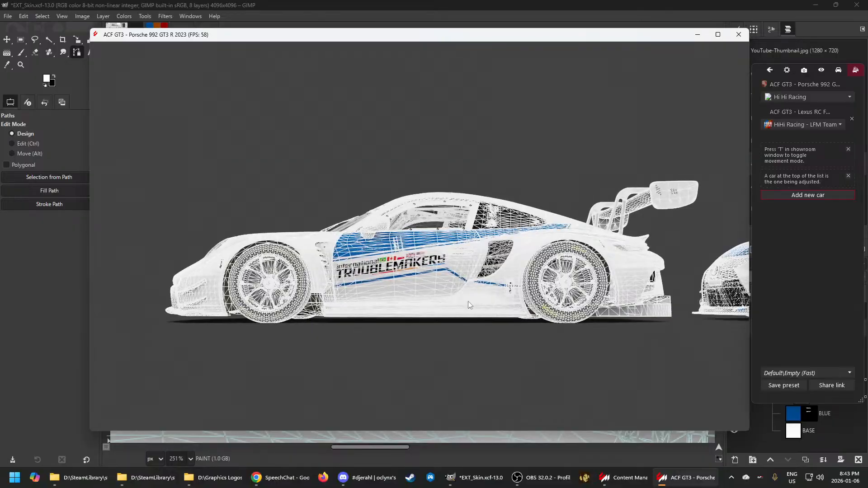
scroll(464, 302, "up", 5)
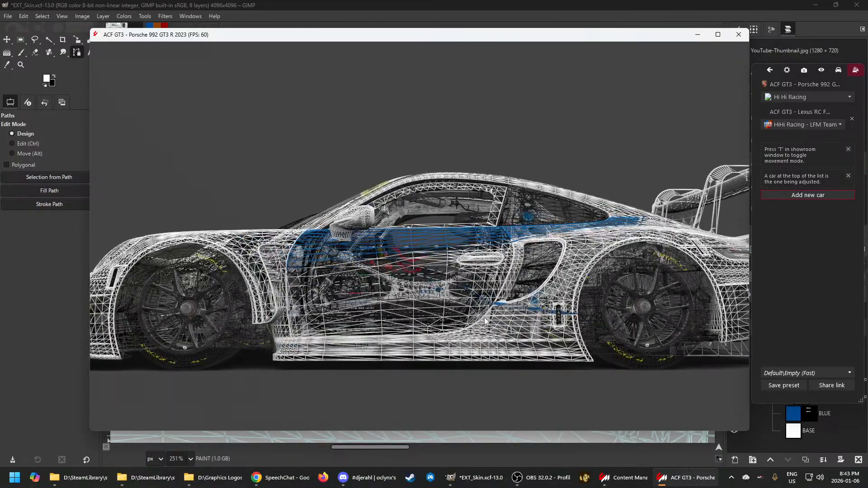
scroll(487, 319, "up", 5)
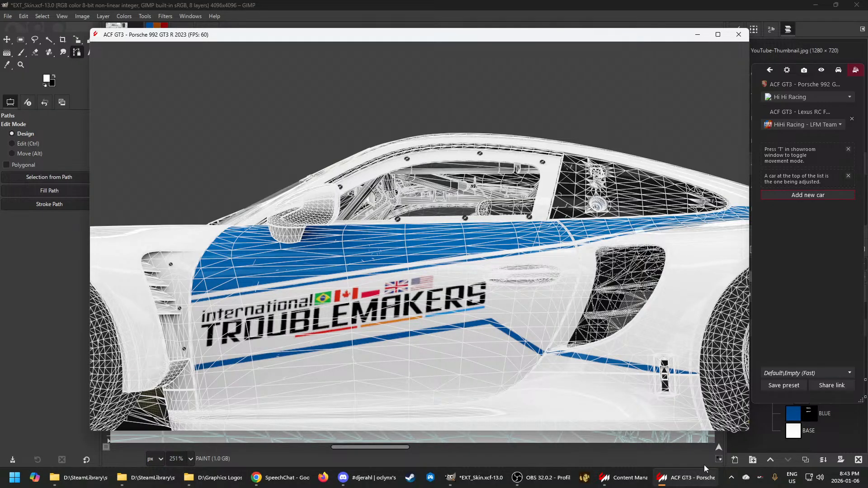
left_click(480, 478)
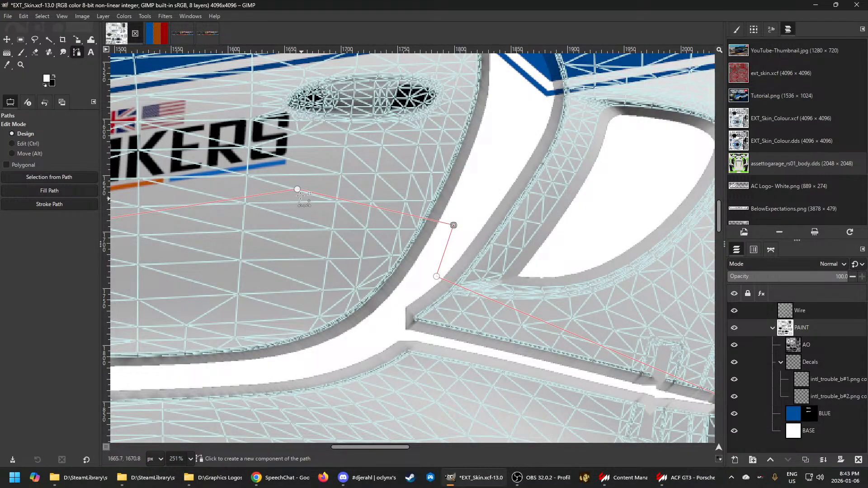
left_click_drag(454, 225, 439, 235)
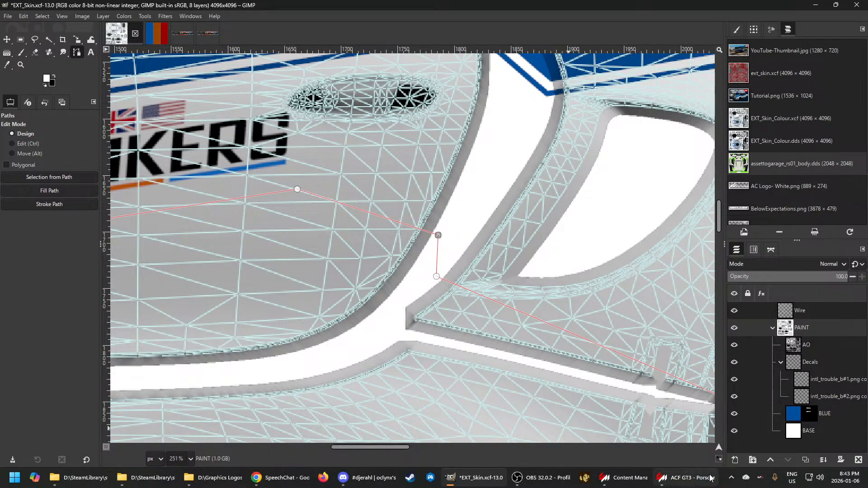
Inspect the stripe's break at the door gap in the showroom, and move the quarter panel's front anchor to about (1809, 1727) in GIMP
left_click(687, 477)
scroll(542, 370, "up", 2)
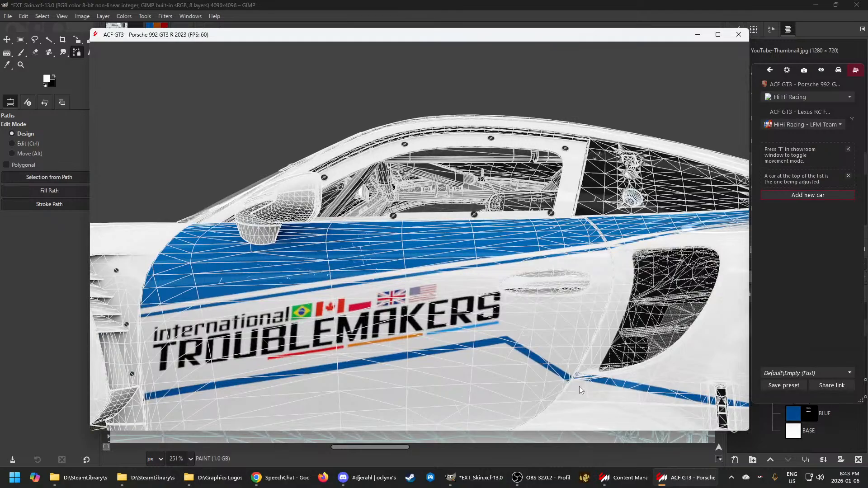
left_click_drag(579, 387, 558, 355)
scroll(498, 272, "up", 3)
scroll(511, 273, "up", 2)
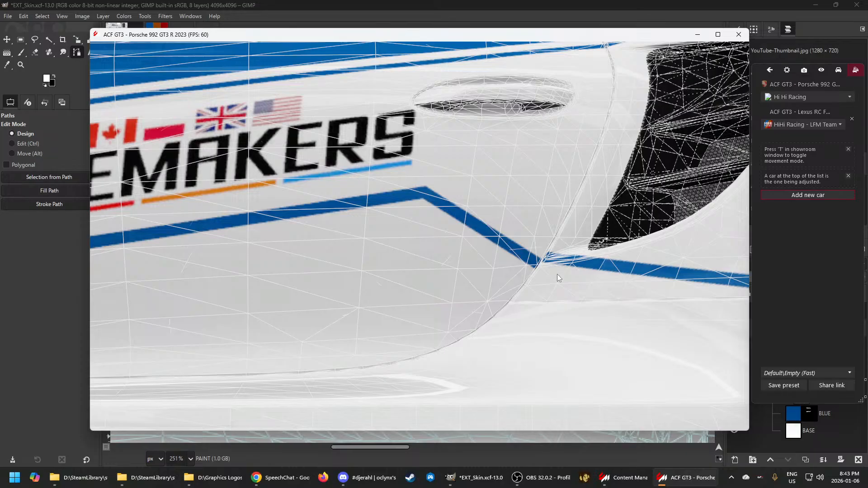
left_click(480, 478)
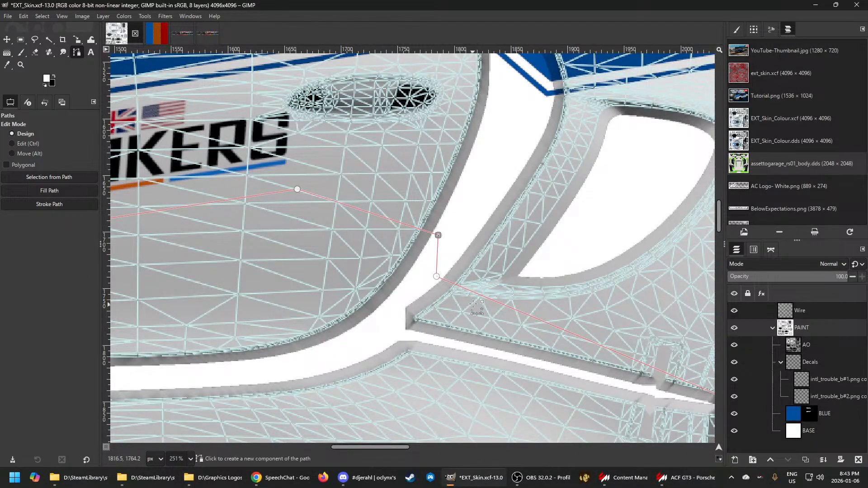
left_click_drag(437, 276, 465, 263)
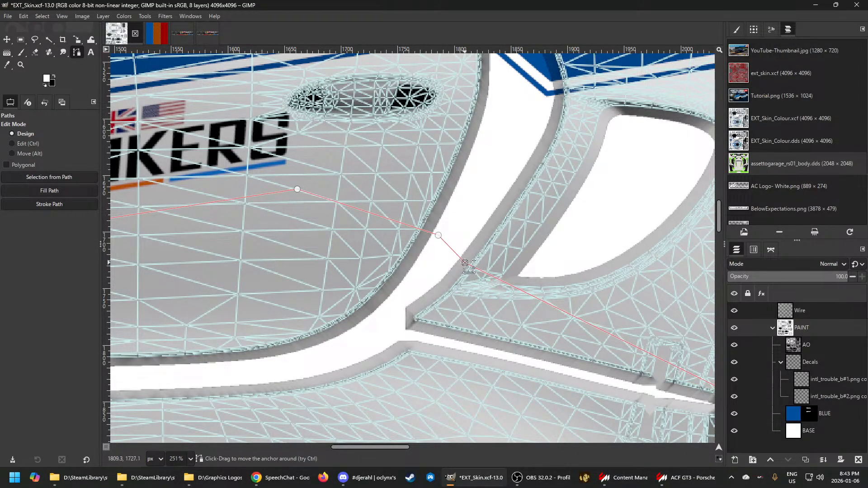
Inspect the stripe ahead of the rear wheel in the showroom, and pull the path's end anchor in to the quarter panel's lower edge
left_click(678, 480)
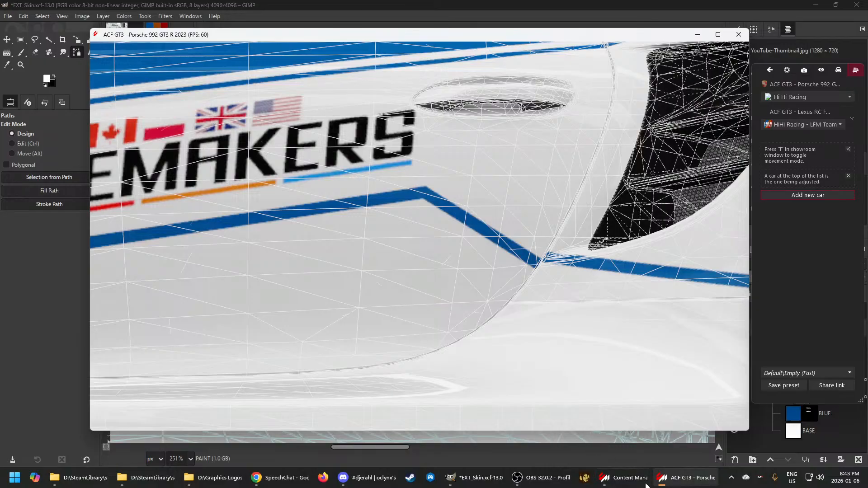
mouse_move(492, 480)
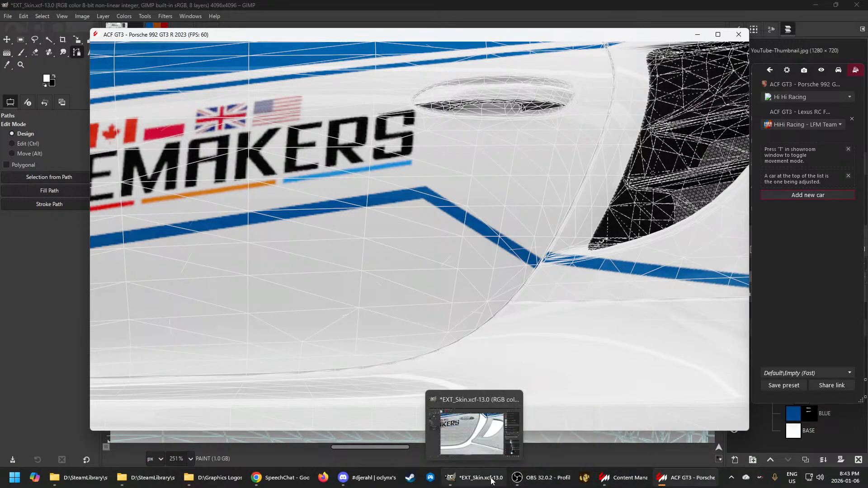
scroll(571, 313, "down", 3)
left_click_drag(561, 242, 395, 272)
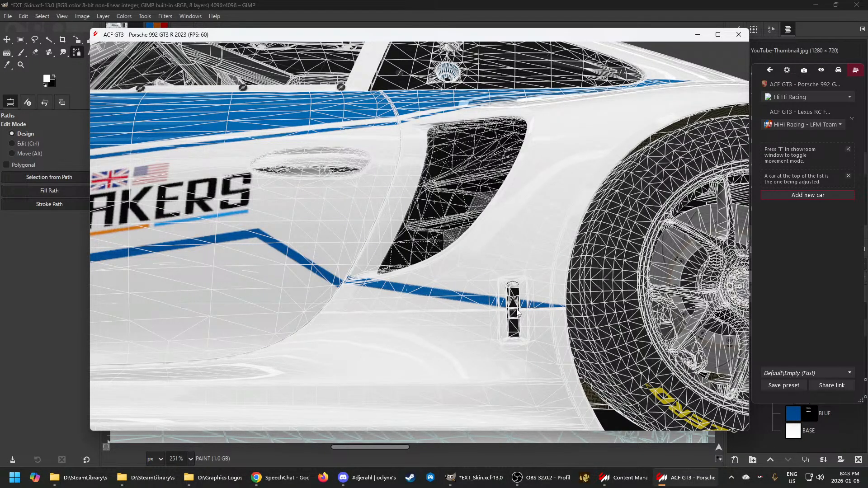
left_click(480, 478)
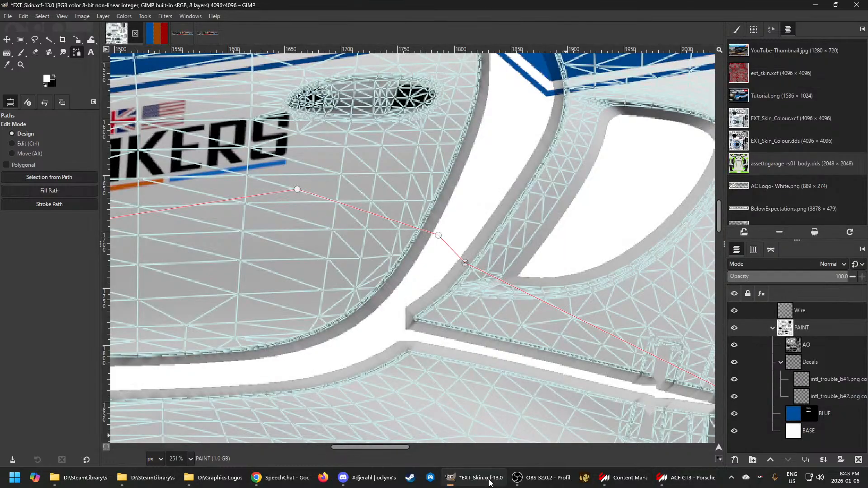
scroll(498, 373, "down", 3)
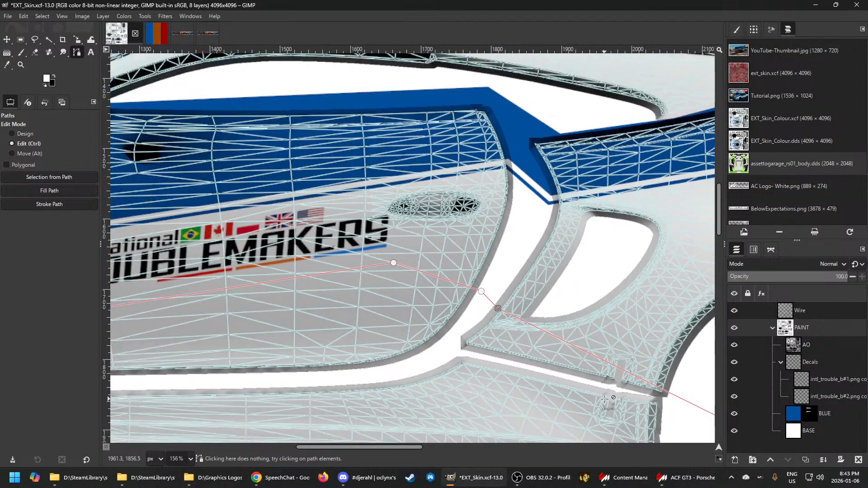
scroll(597, 401, "up", 3)
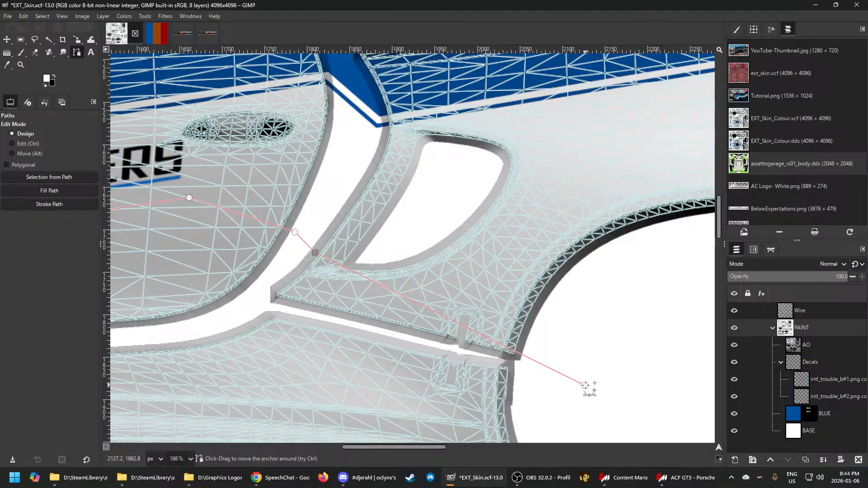
left_click_drag(585, 385, 485, 351)
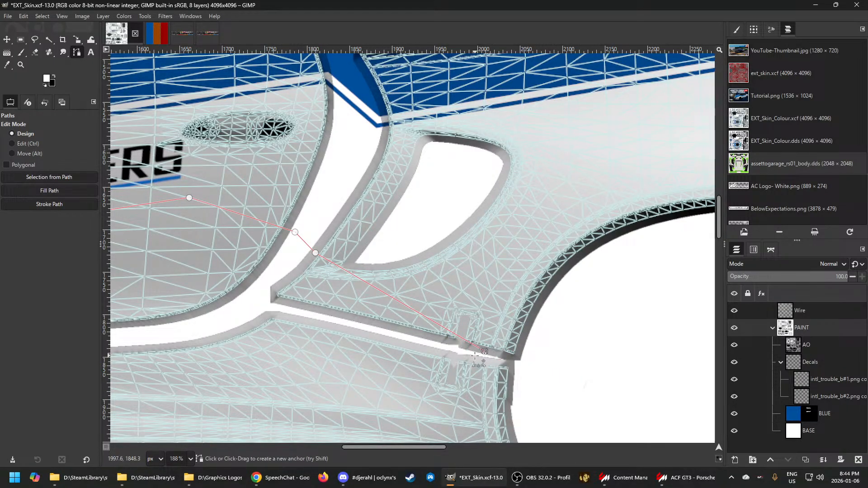
left_click(453, 355)
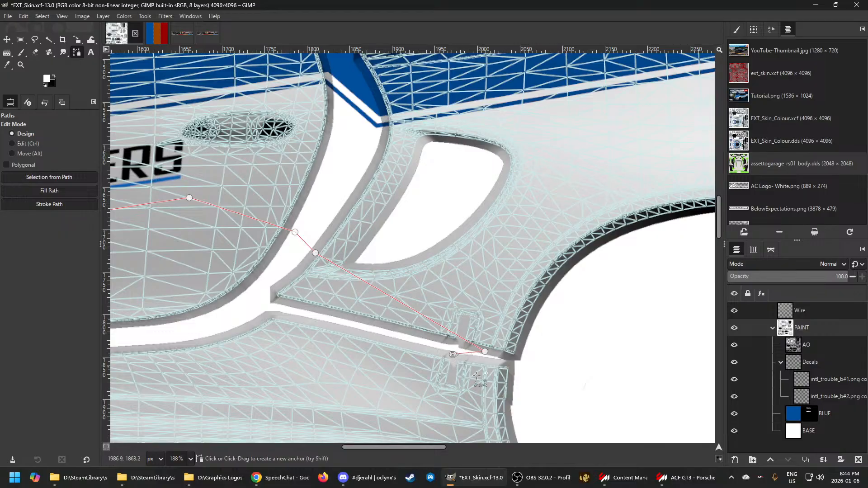
left_click(512, 405)
left_click_drag(511, 405, 536, 419)
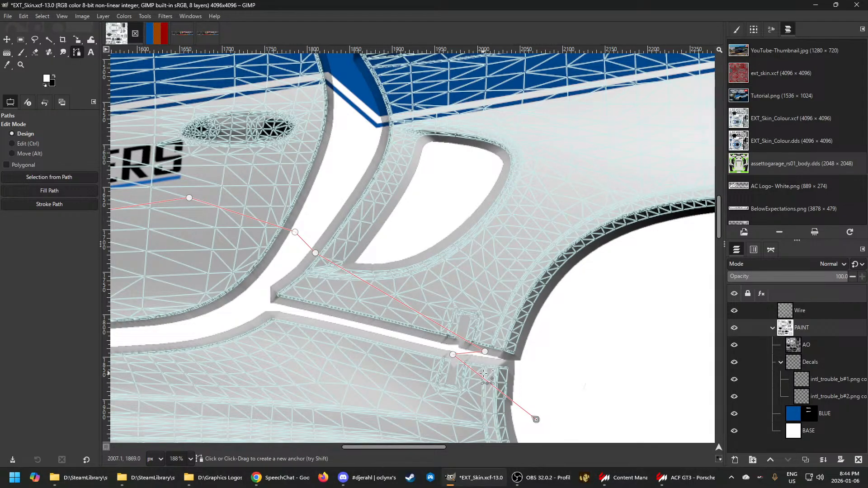
key("ctrl+z")
key("ctrl+z")
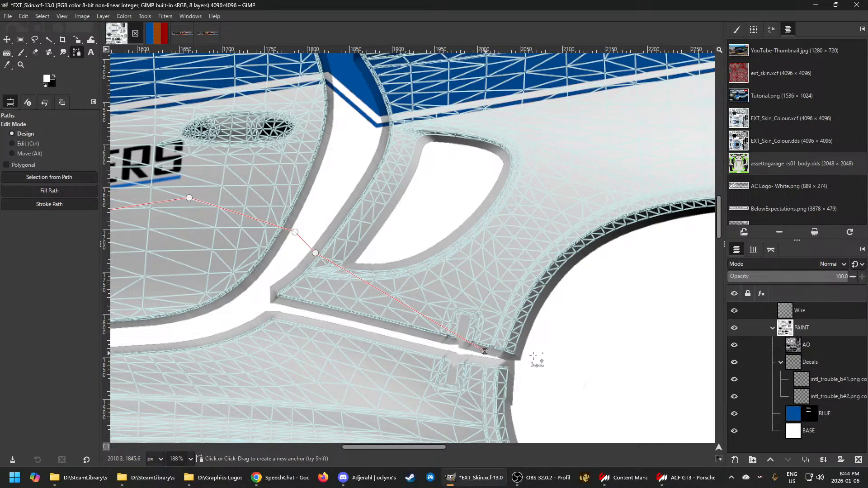
Stroke the path with a 10 px line on the BLUE mask, and re-export EXT_Skin.dds with the PAINT group selected
left_click(809, 412)
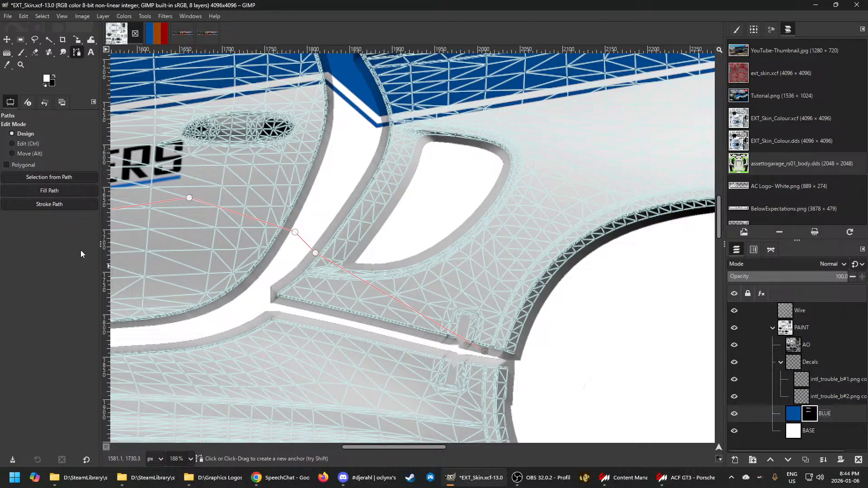
left_click(51, 204)
left_click(450, 341)
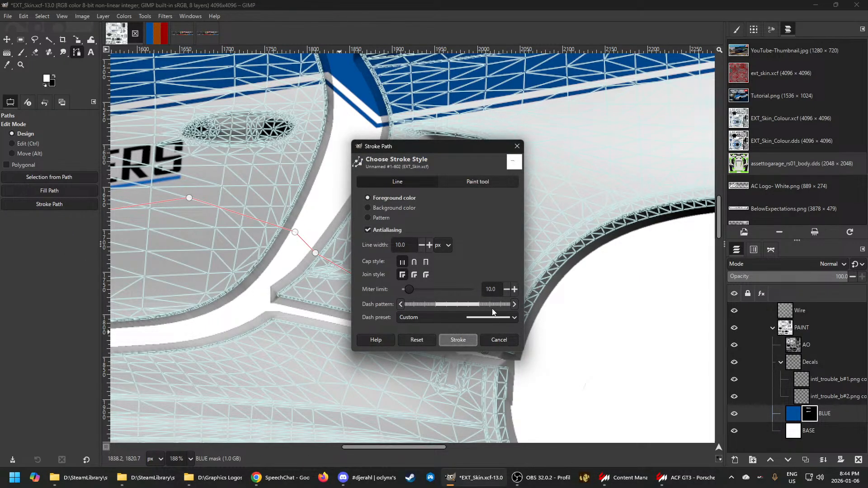
left_click(761, 328)
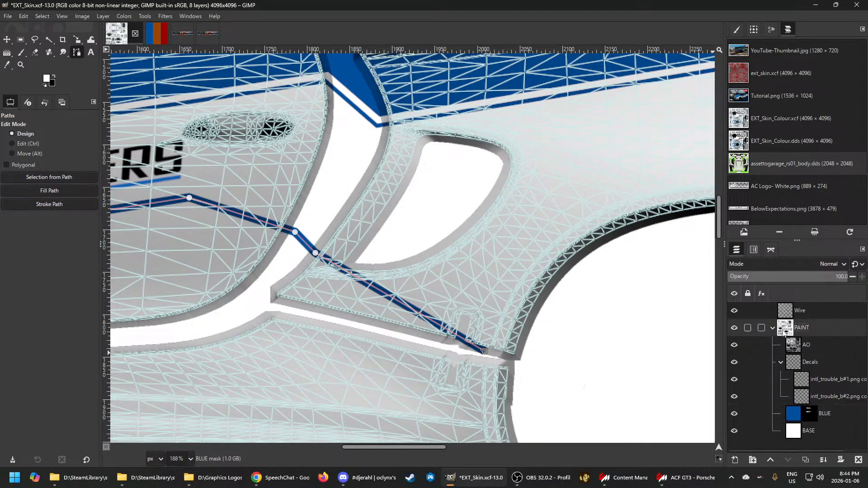
key("ctrl+e")
Inspect the stripe at the door gap in the showroom, and nudge the quarter panel's front anchor to about (1806, 1731) in GIMP
left_click(687, 477)
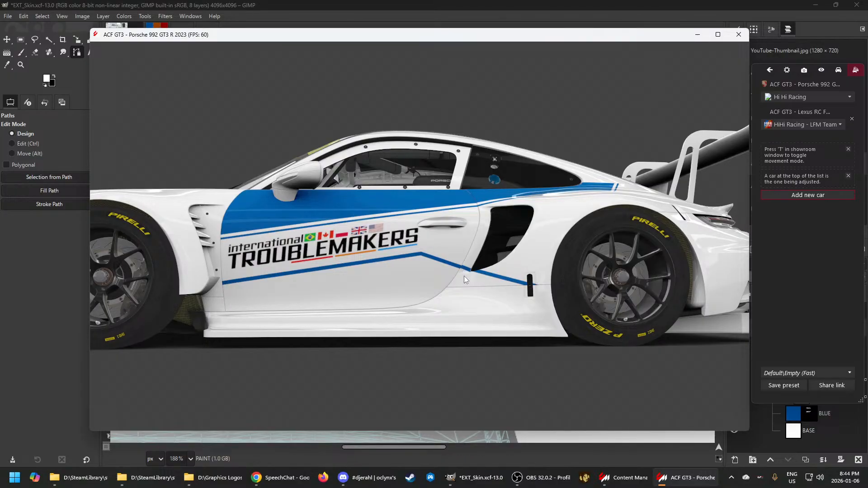
scroll(473, 294, "up", 3)
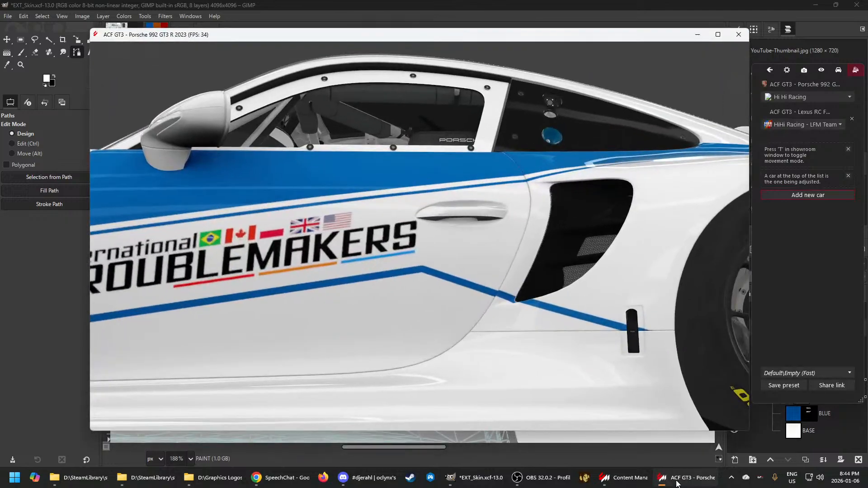
left_click(677, 482)
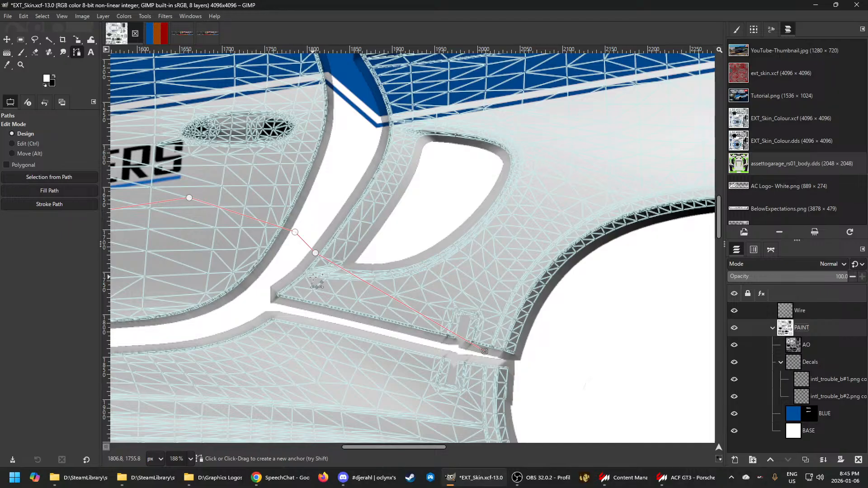
scroll(313, 277, "up", 7)
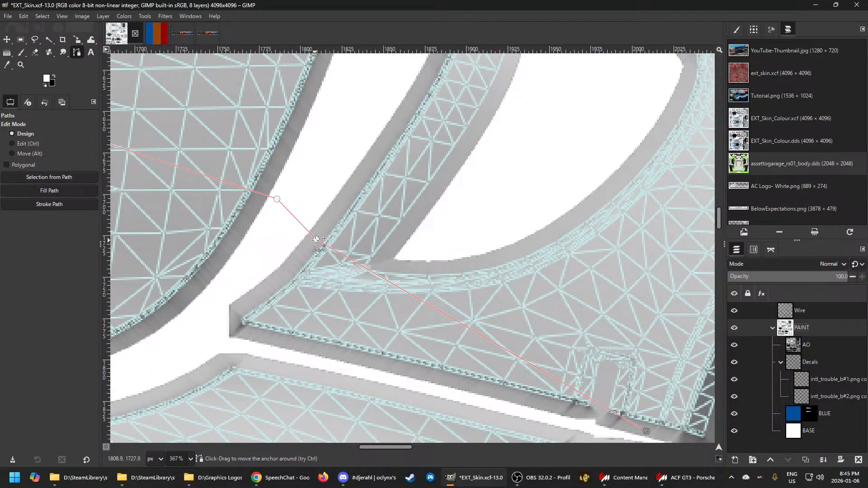
left_click_drag(316, 240, 311, 245)
scroll(311, 244, "down", 5)
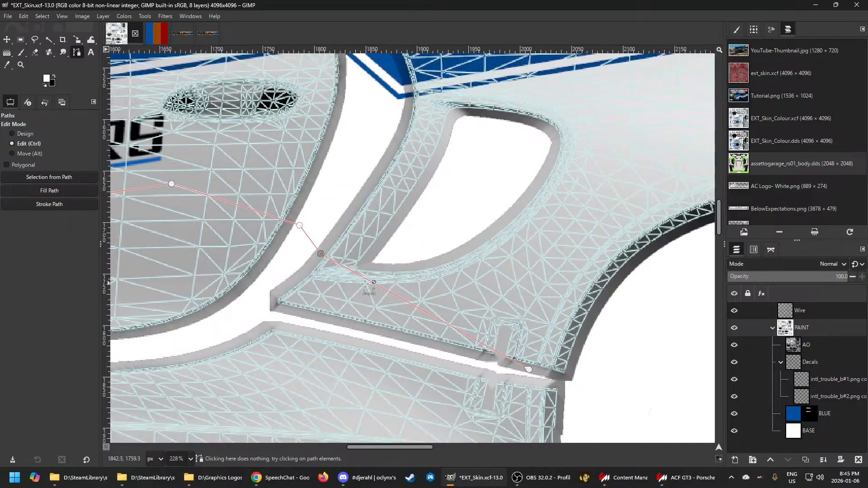
Re-stroke the adjusted path on the BLUE mask at 10 px and export the PAINT group over EXT_Skin.dds
left_click(815, 417)
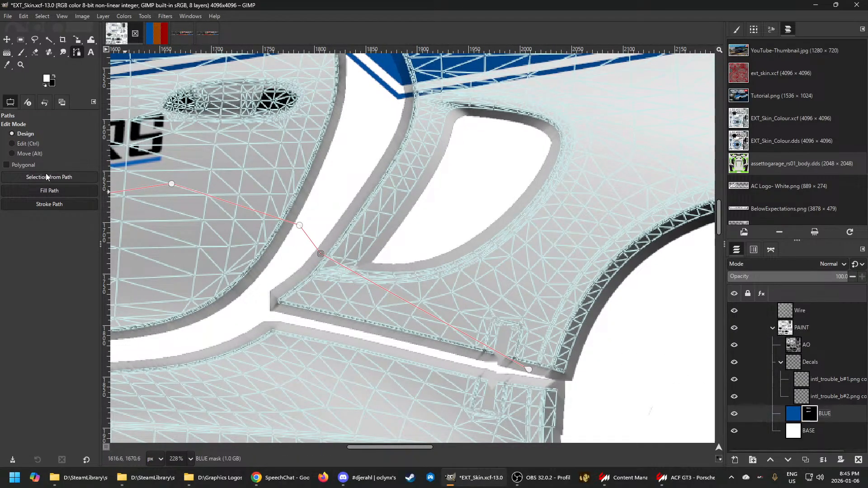
left_click(57, 204)
left_click(454, 338)
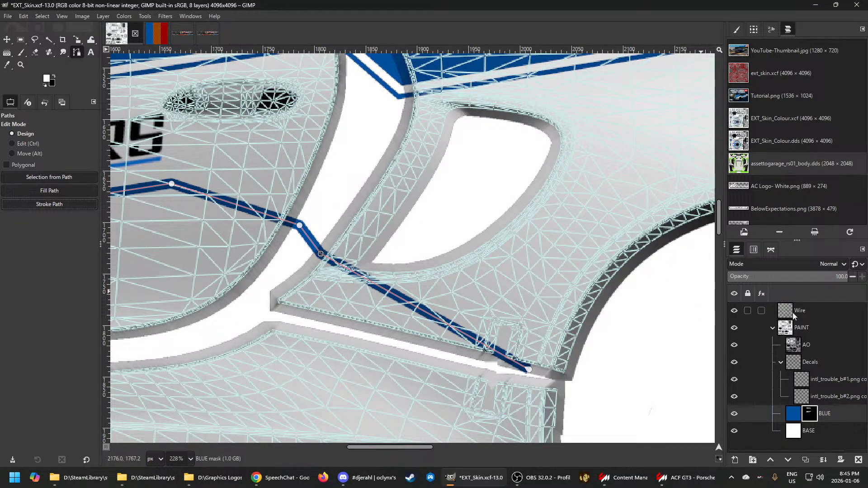
left_click(785, 332)
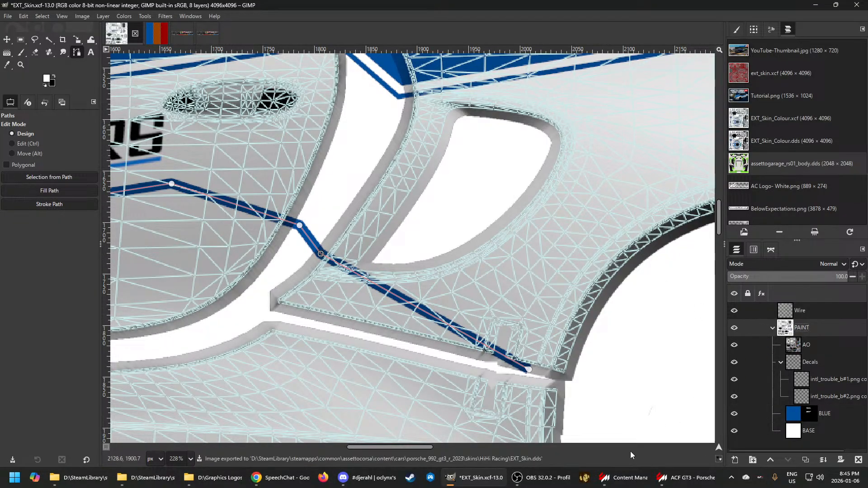
Inspect the stripe below the air intake in the showroom, and undo the stroke to move the front anchor to about (1809, 1729) in GIMP
left_click(687, 477)
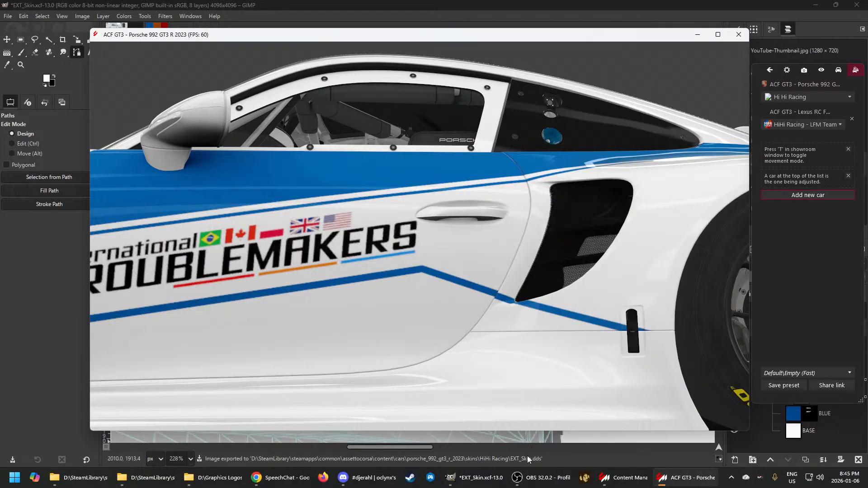
scroll(527, 330, "up", 4)
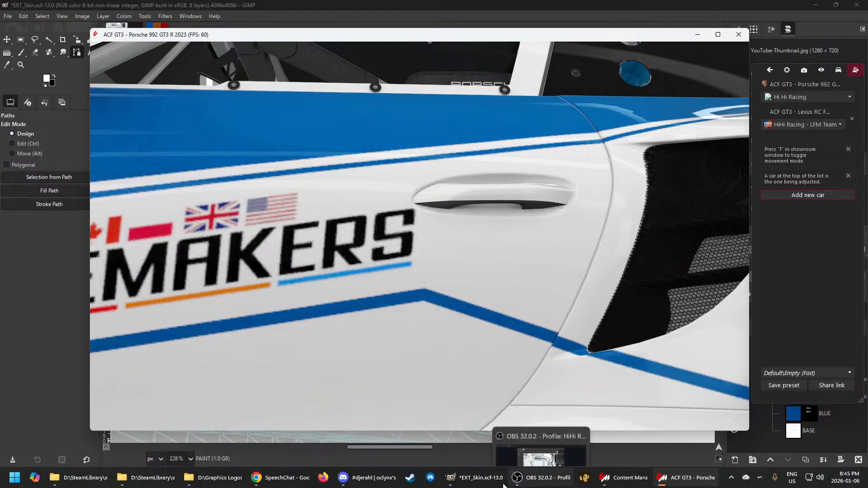
left_click(475, 478)
key("ctrl+z")
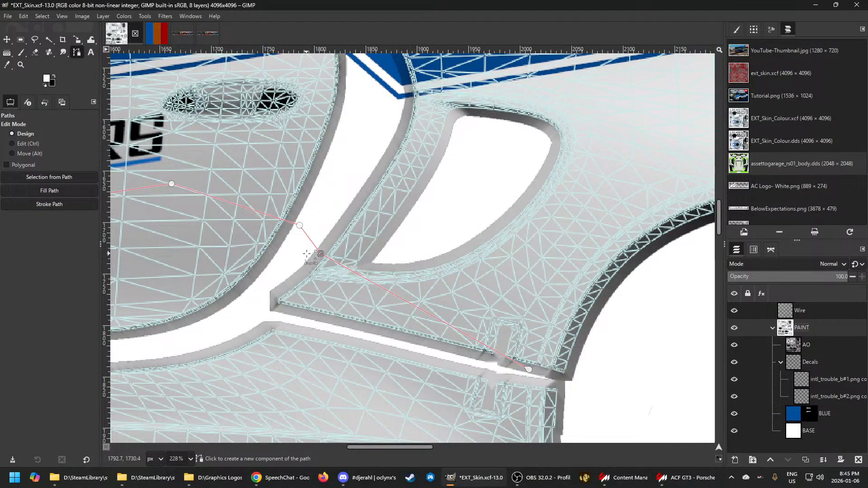
scroll(320, 253, "up", 3, "ctrl")
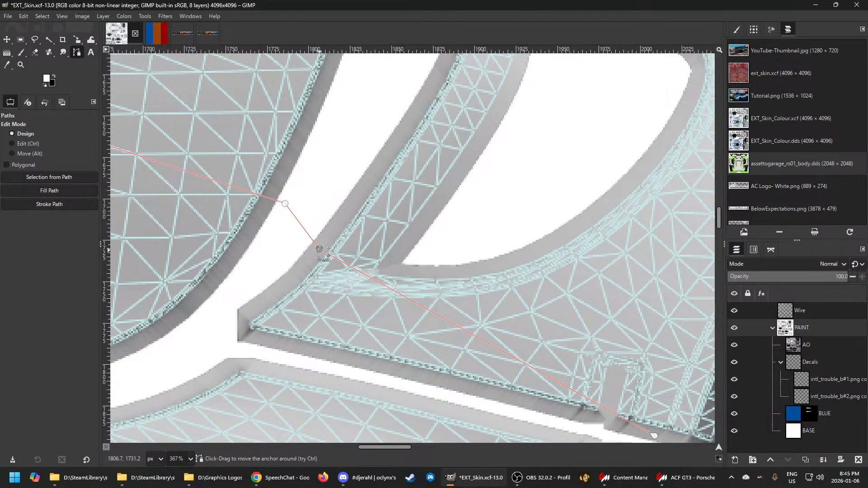
left_click_drag(319, 250, 323, 246)
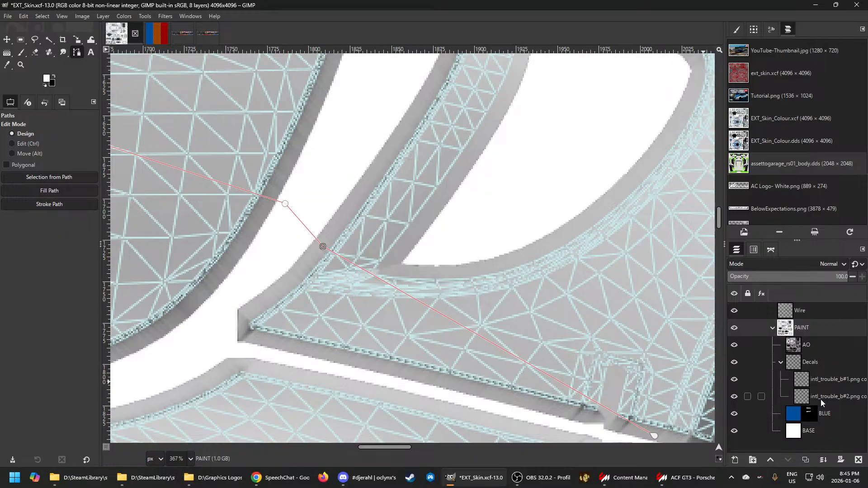
Stroke the path again on the BLUE mask with a 10 px line, and export the skin with PAINT selected
left_click(809, 414)
left_click(49, 204)
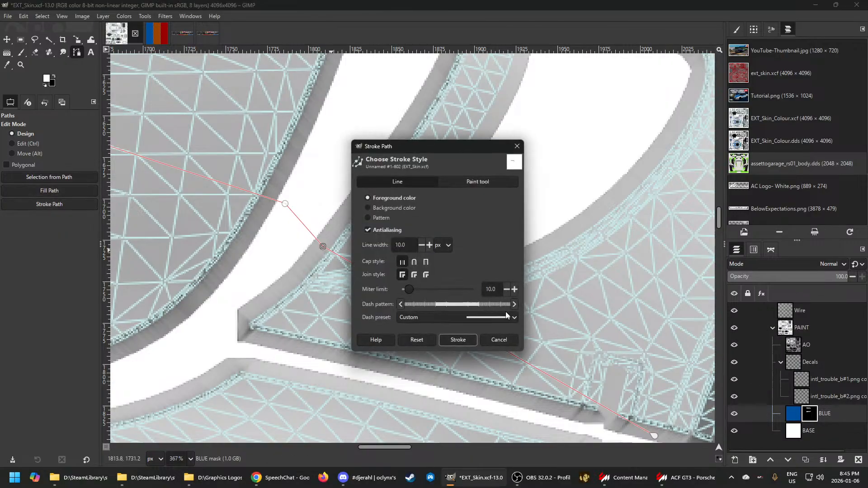
left_click(475, 342)
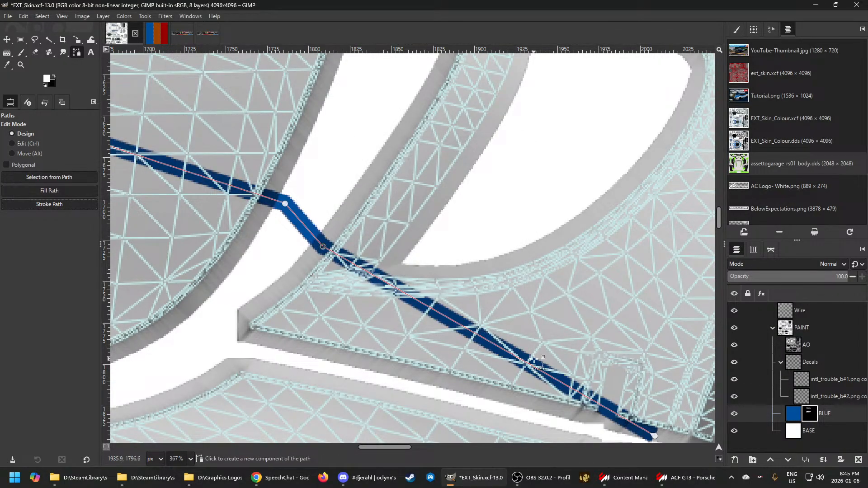
mouse_move(687, 477)
left_click(783, 333)
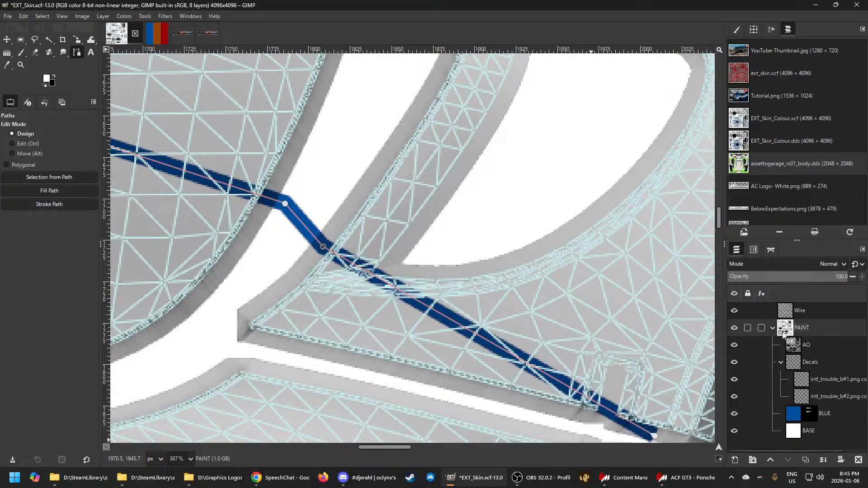
Examine the stripe from door to rear wheel in the showroom, both close up and across the whole side of the car
left_click(687, 478)
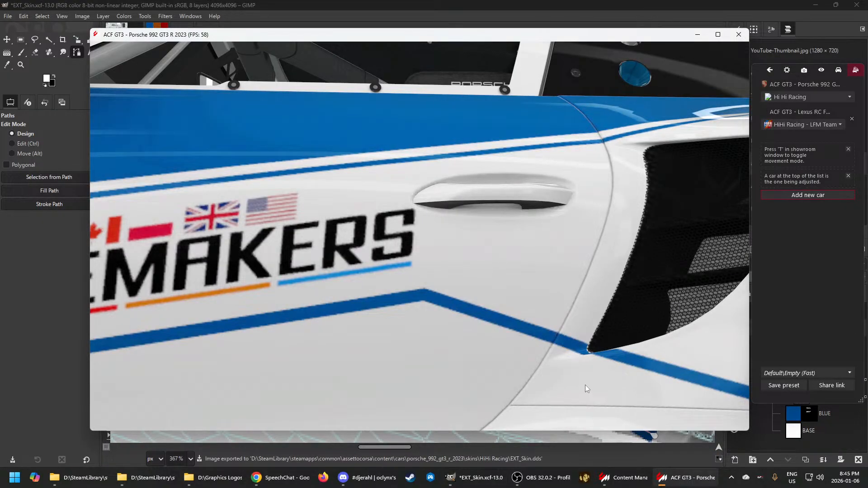
scroll(585, 387, "down", 3)
mouse_move(547, 341)
left_mouse_down()
mouse_move(528, 339)
mouse_move(503, 374)
mouse_move(409, 373)
mouse_move(428, 360)
mouse_move(547, 350)
left_mouse_up()
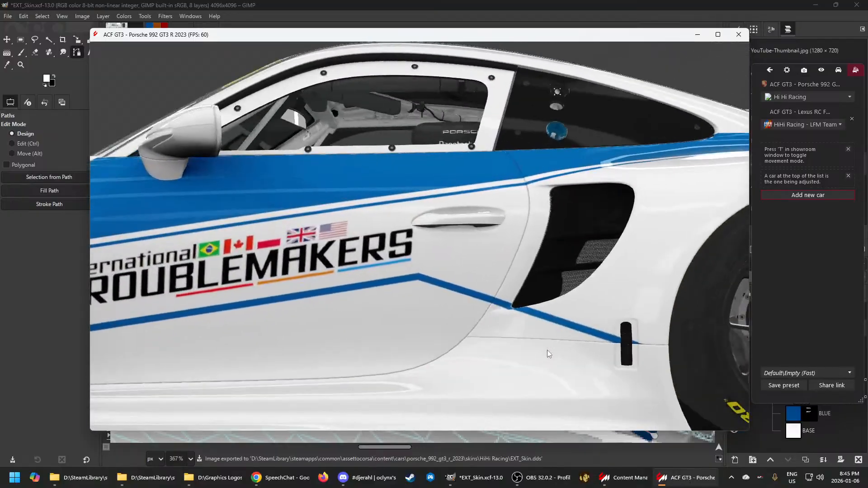
scroll(547, 354, "down", 6)
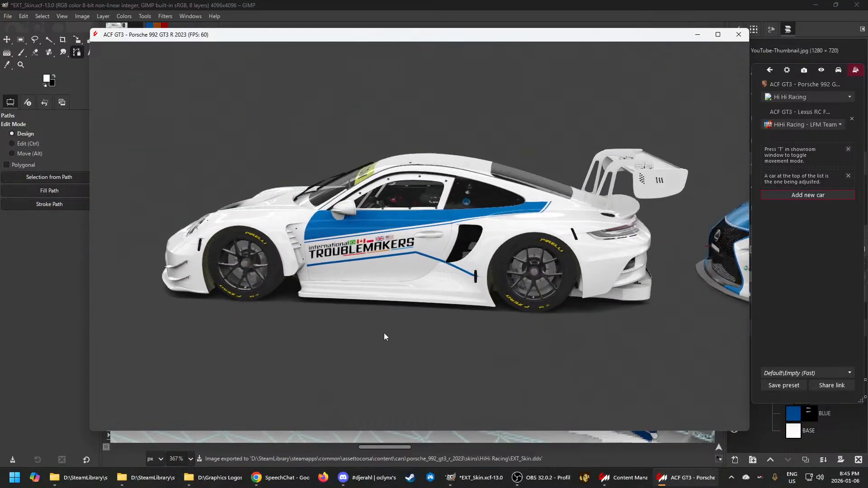
scroll(411, 290, "up", 5)
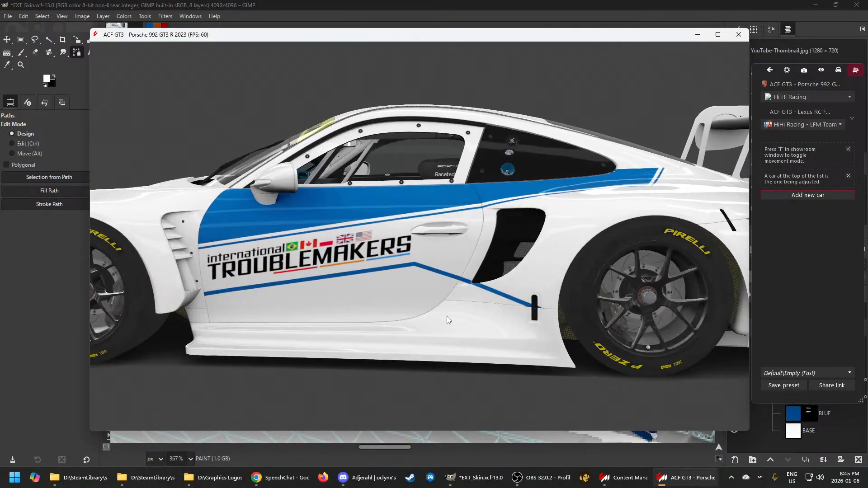
scroll(447, 317, "up", 2)
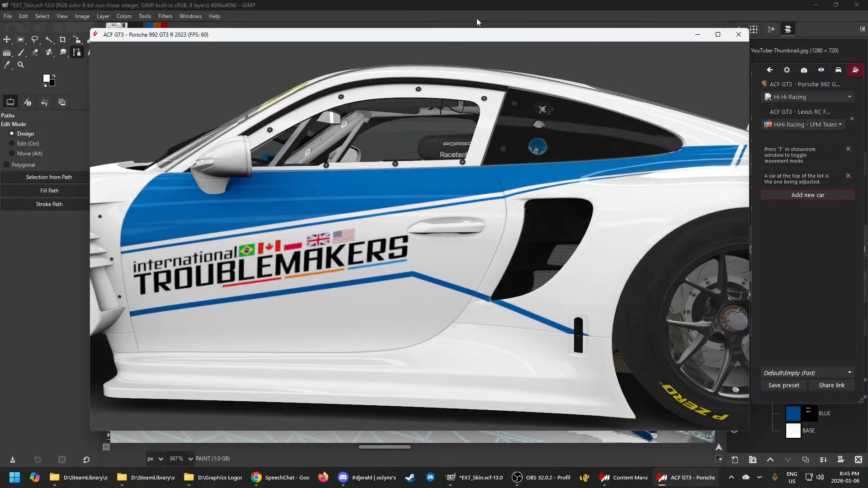
Undo the last stroke in GIMP and move the path's end anchor forward to the intake's lower front corner, about (1841, 1746)
left_click(477, 18)
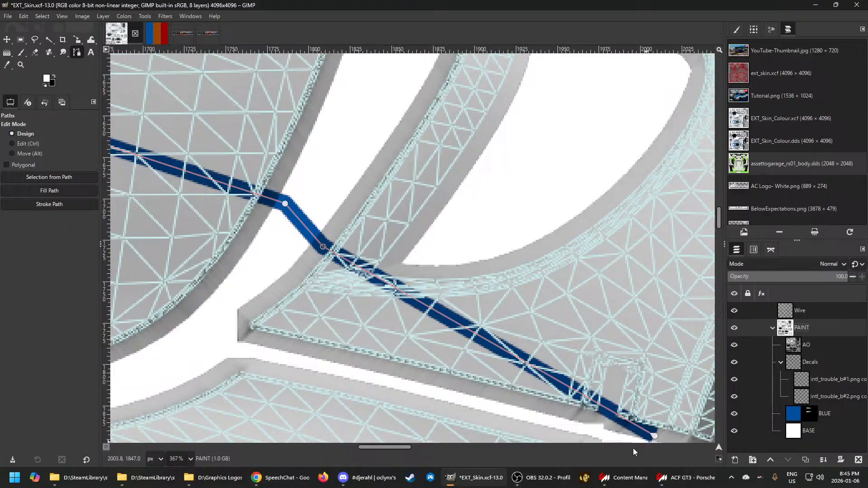
key("ctrl+z")
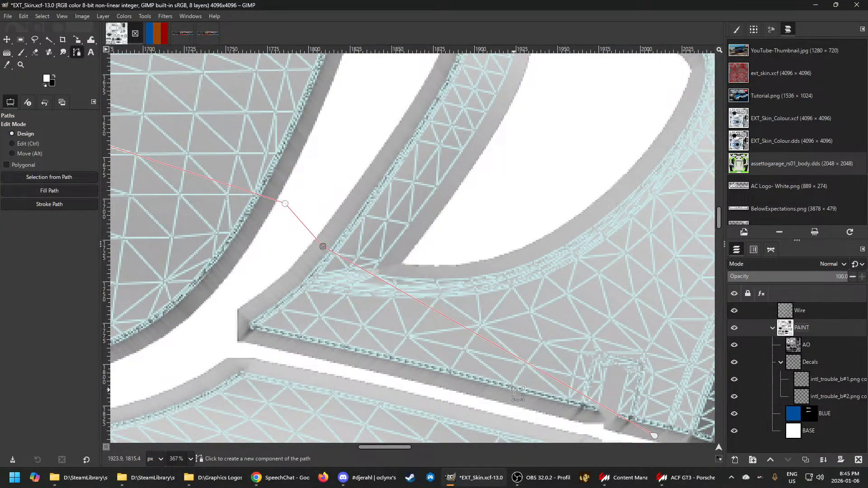
scroll(518, 393, "down", 2)
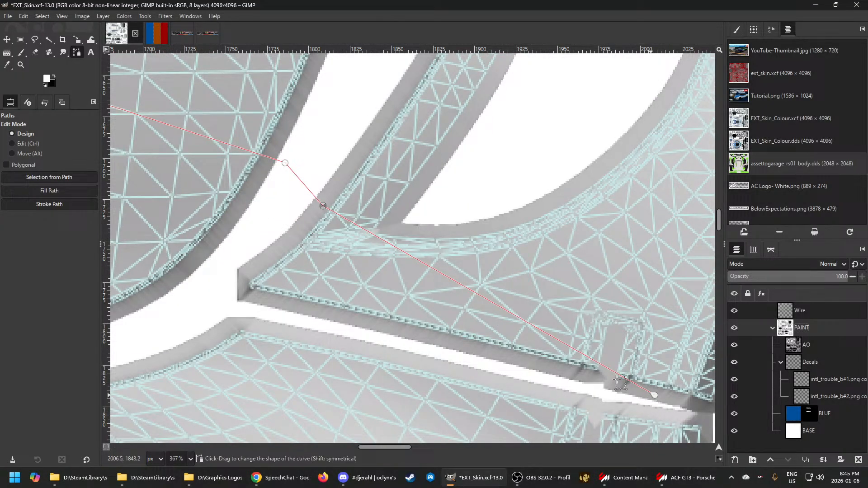
left_click(285, 163)
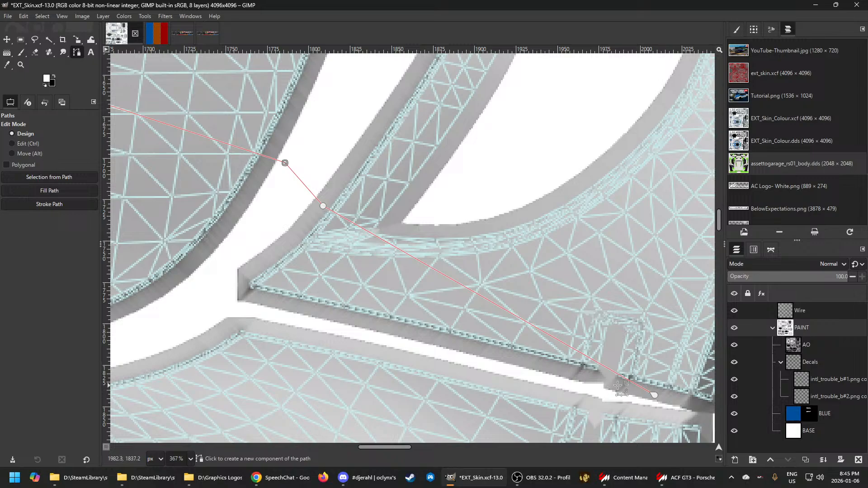
left_click_drag(655, 395, 382, 236)
scroll(377, 235, "up", 5)
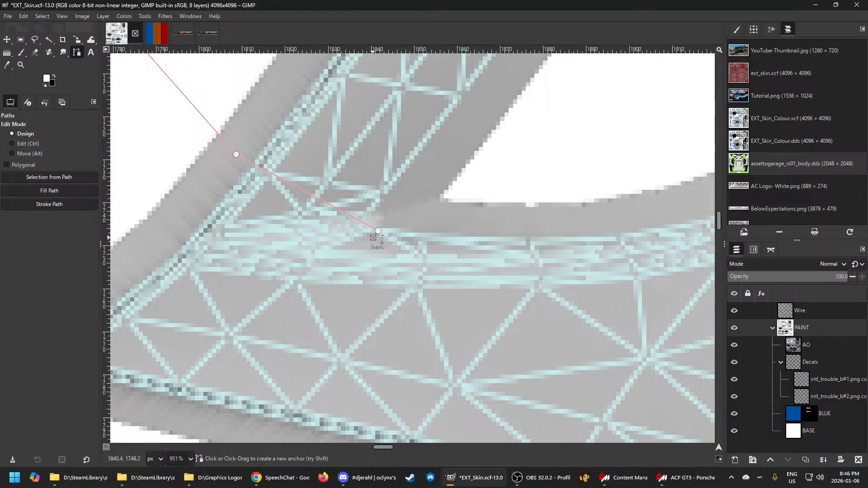
Extend the path with a new end anchor just below the quarter panel's lower edge, slightly behind the small cutout
scroll(374, 241, "down", 5)
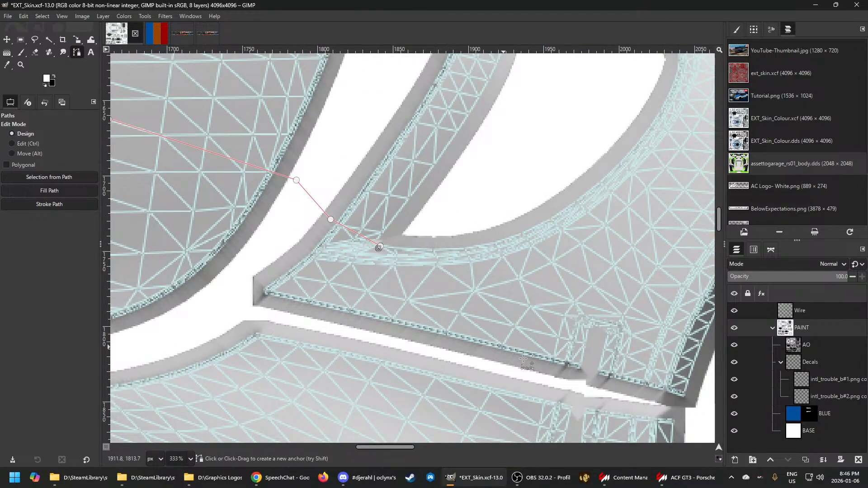
left_click(623, 387)
left_click_drag(630, 393, 636, 397)
Stroke the extended path on the BLUE mask with a 10 px line, and re-export EXT_Skin.dds from the PAINT group
left_click(811, 415)
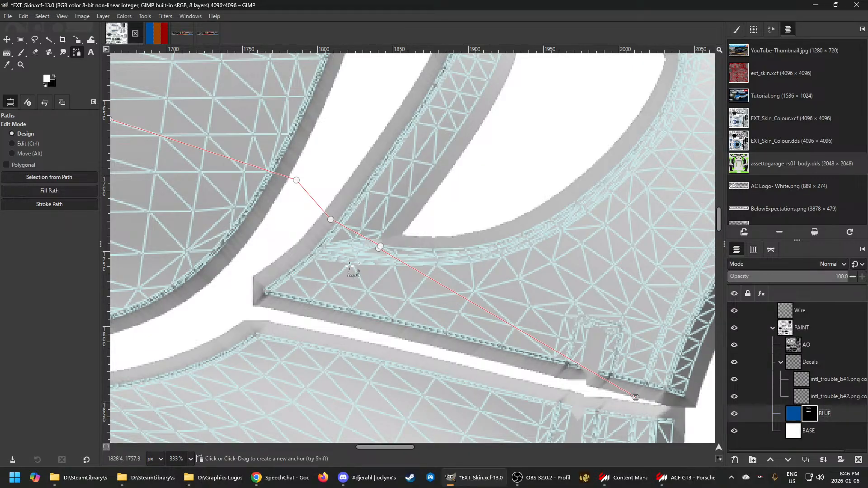
left_click(58, 205)
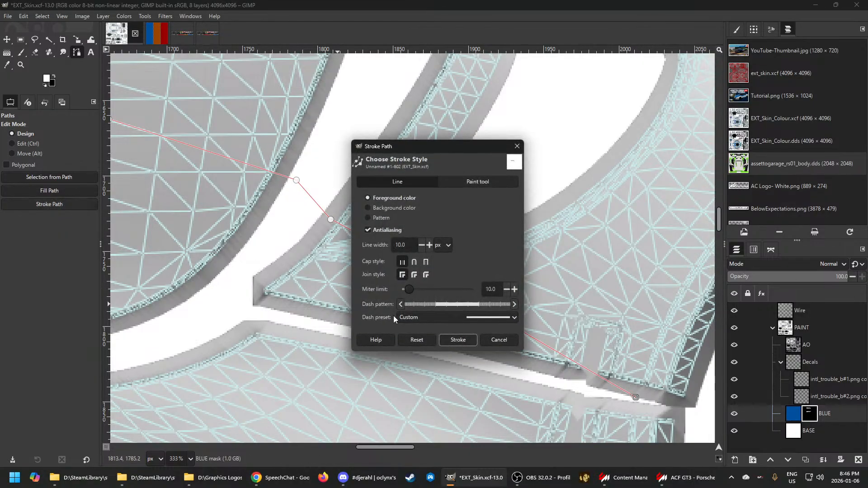
left_click(458, 340)
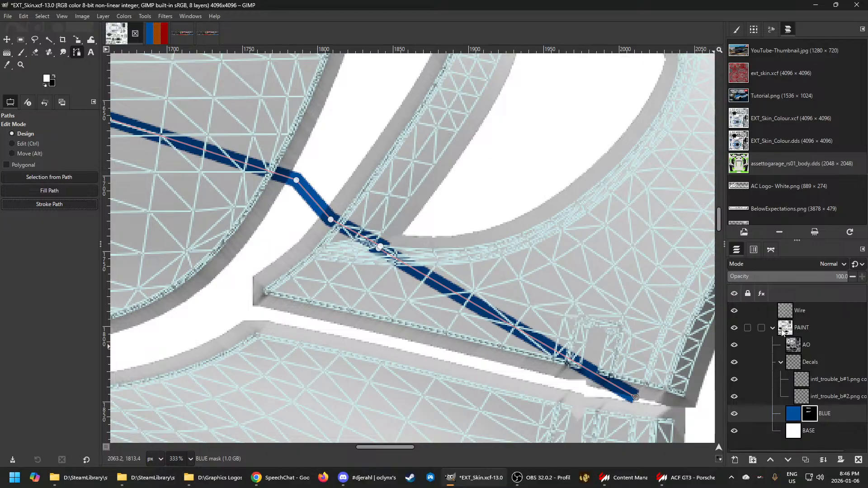
key("ctrl+e")
Check the reshaped stripe between the door gap, air intake and rear wheel in the showroom from several distances
left_click(685, 477)
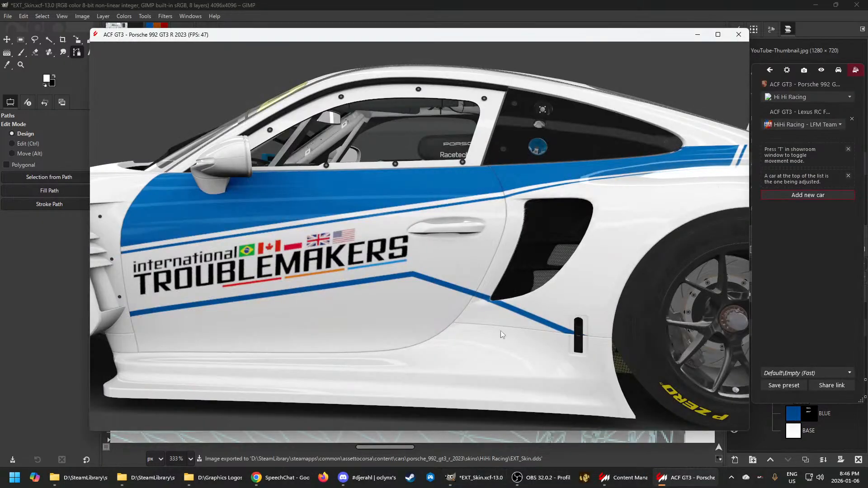
scroll(481, 327, "down", 2)
left_click_drag(482, 327, 506, 316)
scroll(517, 315, "up", 5)
scroll(444, 299, "down", 3)
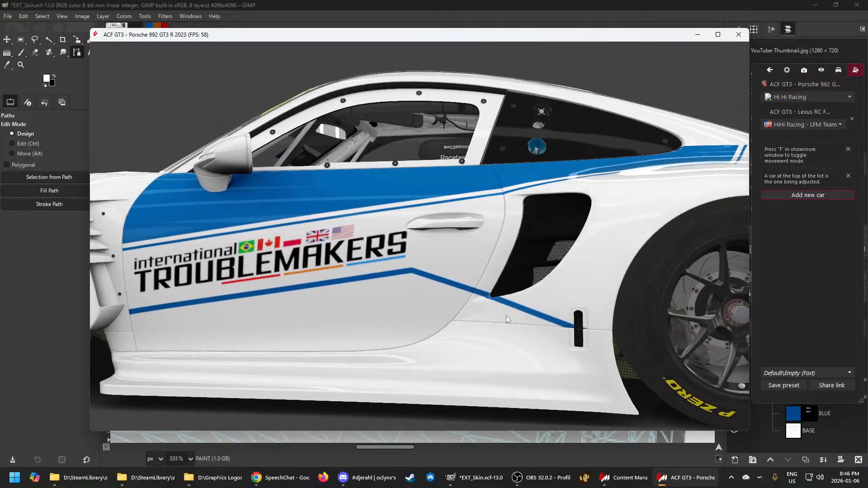
Undo the last stroke in GIMP and nudge the lower of the two anchors at the intake's lower front corner slightly toward the other
left_click(463, 9)
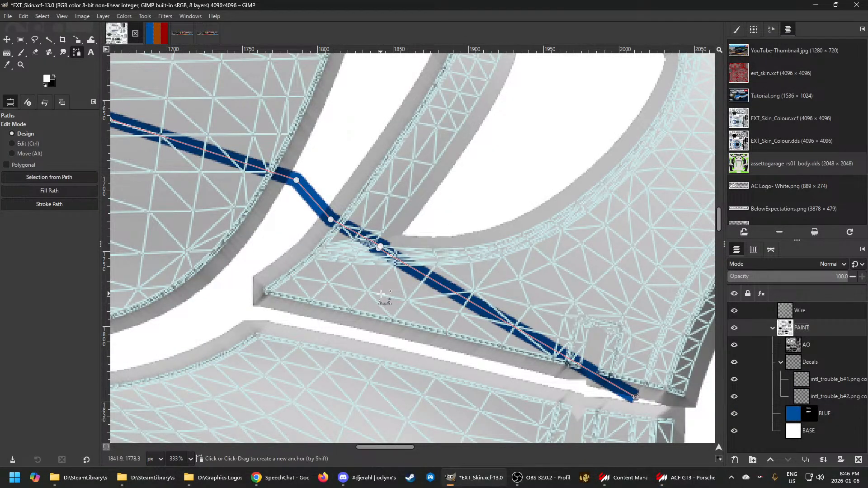
key("ctrl+z")
scroll(381, 294, "up", 12)
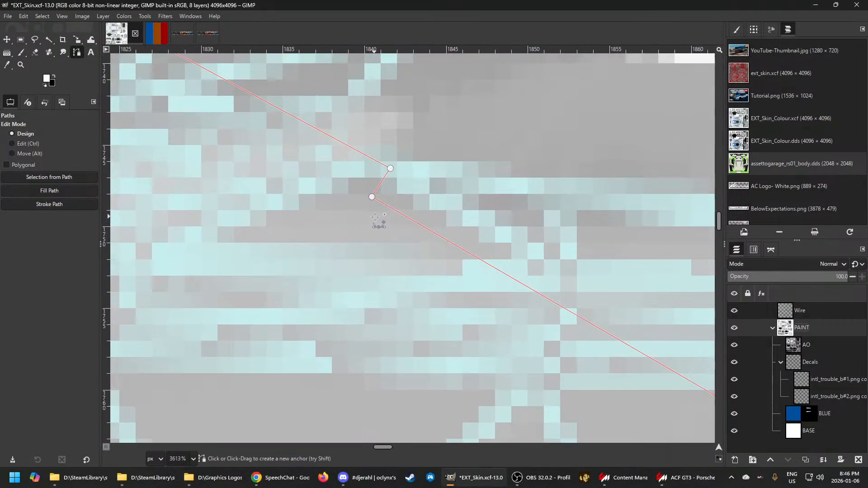
scroll(375, 217, "up", 1)
left_click_drag(371, 195, 376, 188)
scroll(377, 190, "down", 7)
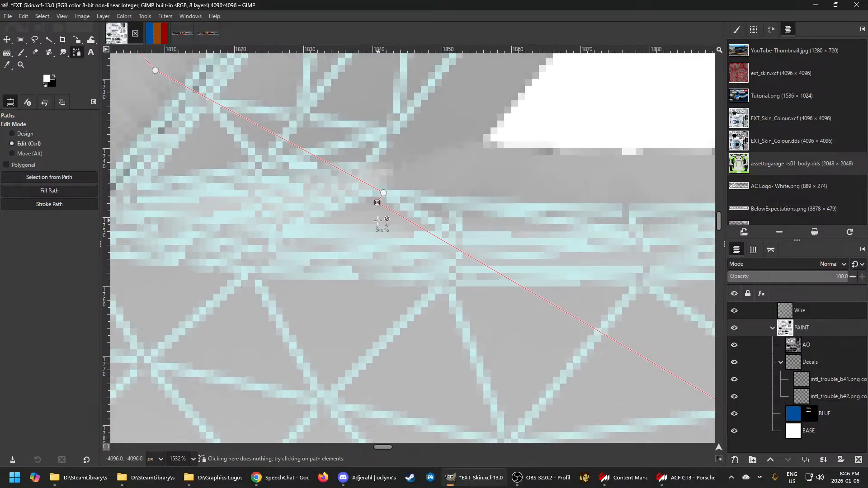
Stroke the adjusted path on the BLUE mask with a 10 px line and re-export EXT_Skin.dds from the PAINT group
left_click(810, 420)
scroll(329, 242, "down", 2)
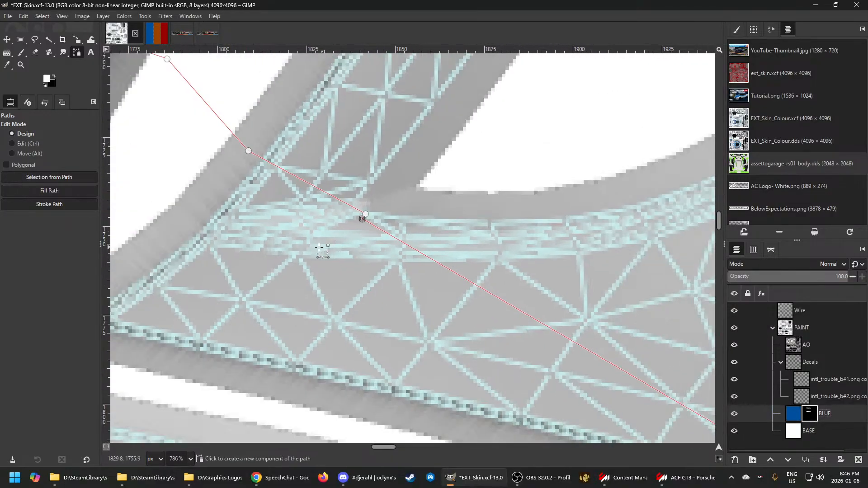
left_click(68, 204)
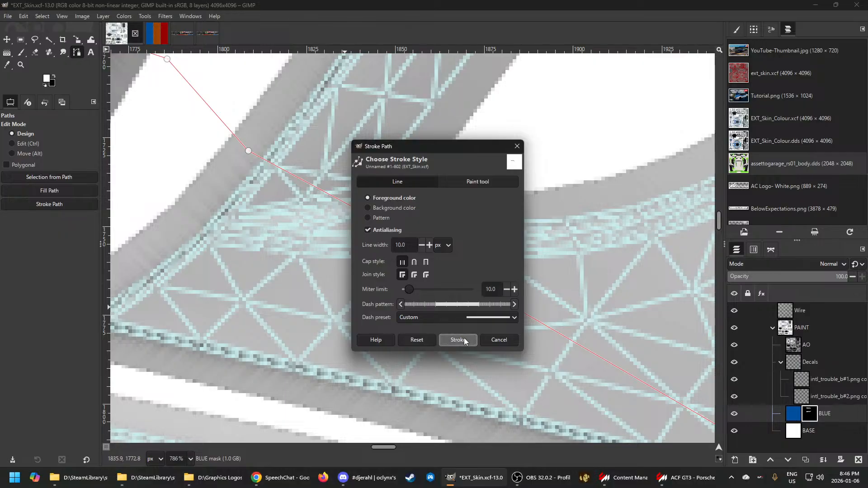
key("Return")
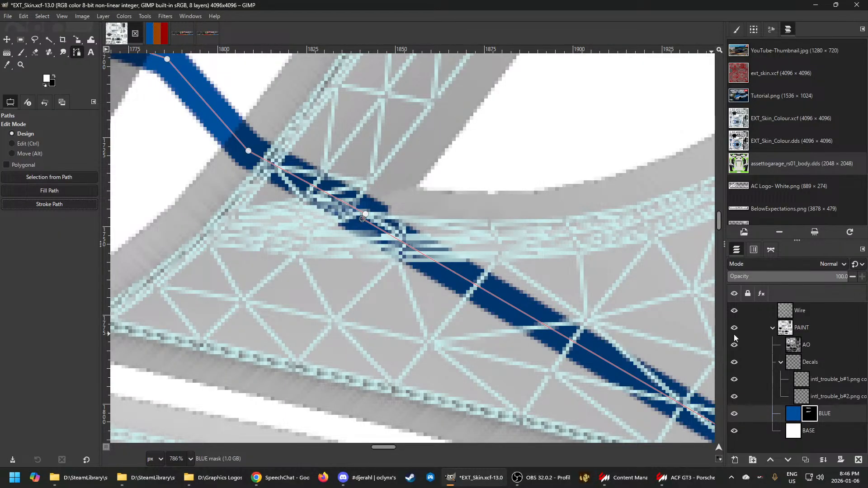
left_click(786, 332)
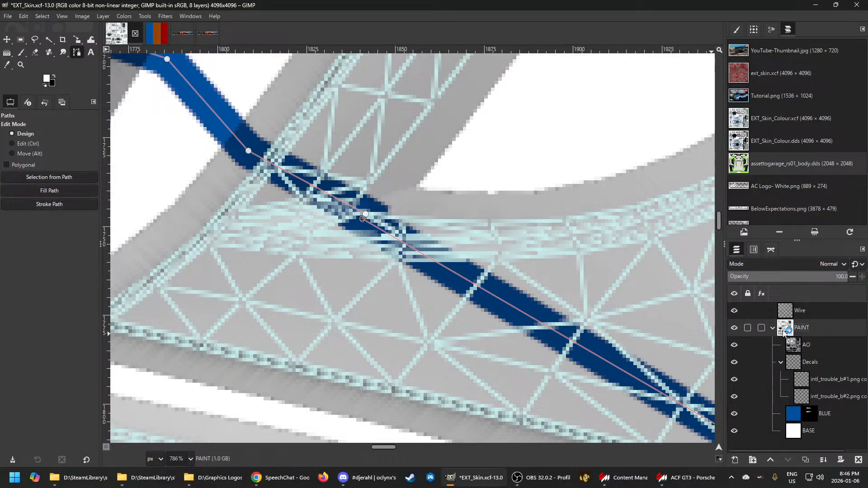
key("ctrl+e")
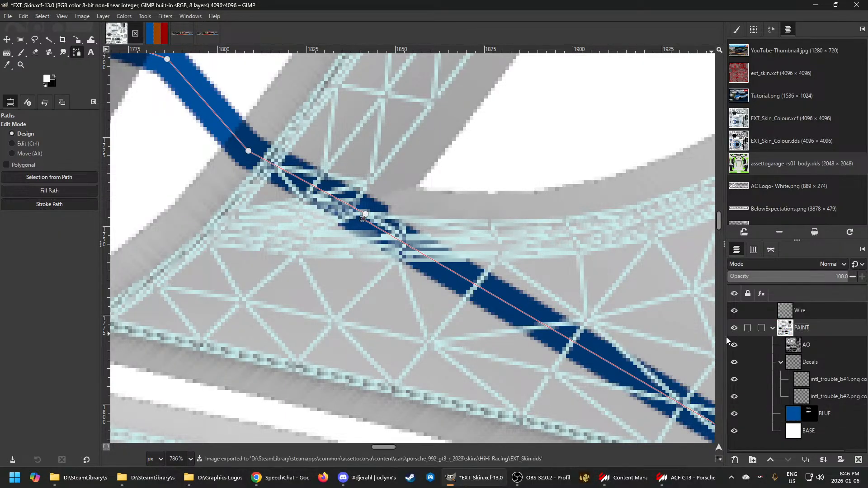
Inspect the stripe's transition from the door gap past the intake corner in the showroom, up close and from farther away
left_click(687, 477)
left_click_drag(449, 306, 509, 323)
scroll(509, 322, "up", 5)
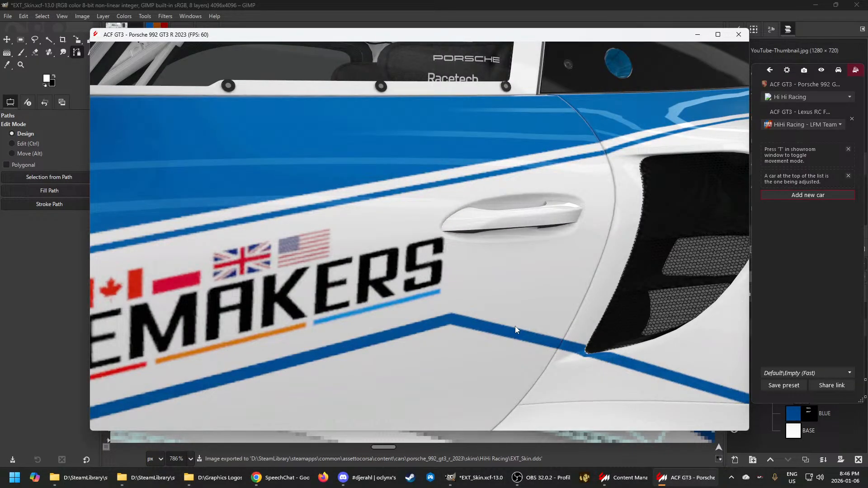
scroll(515, 327, "down", 5)
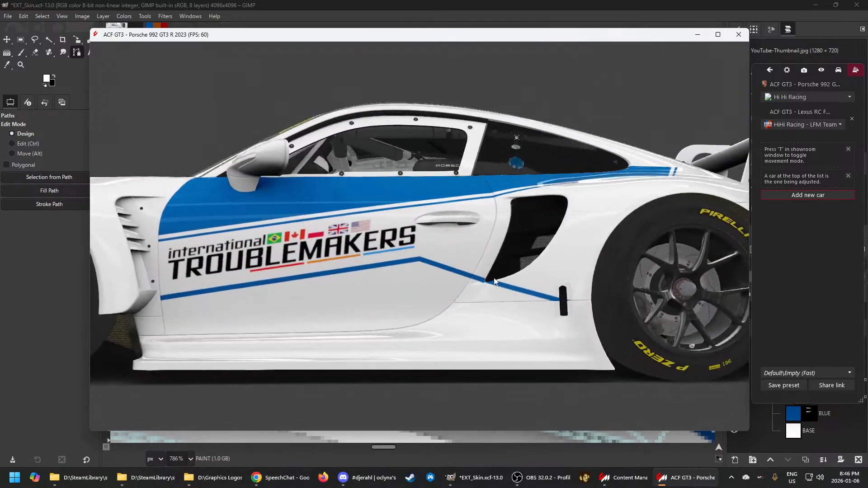
left_click_drag(495, 280, 513, 282)
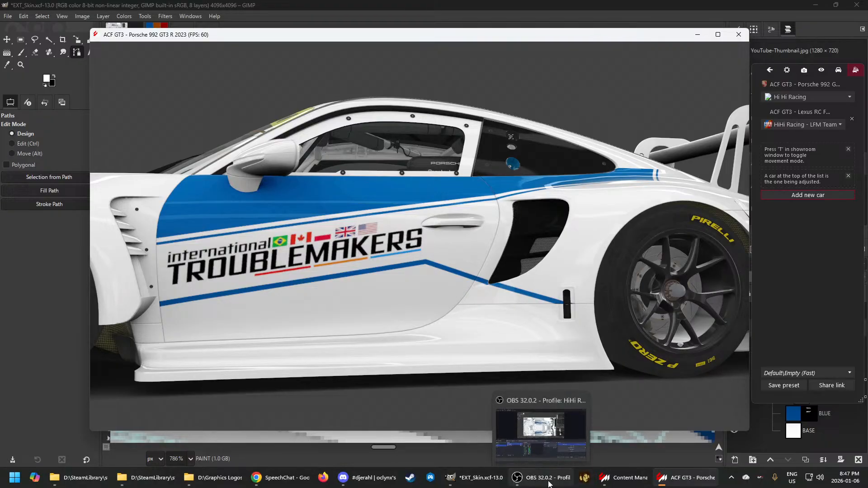
Undo the stroke in GIMP and extend the path onto the panel below, with an anchor above its cutout and an end anchor past its rear edge
left_click(479, 478)
scroll(516, 407, "down", 5)
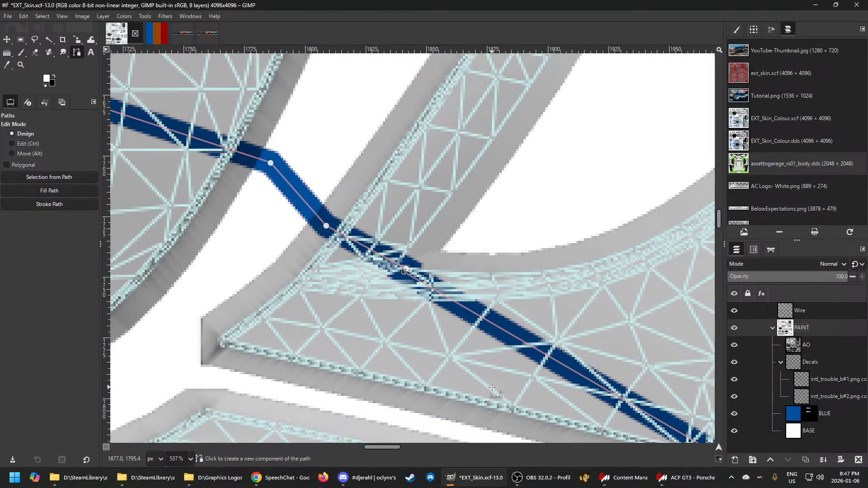
scroll(432, 378, "down", 2)
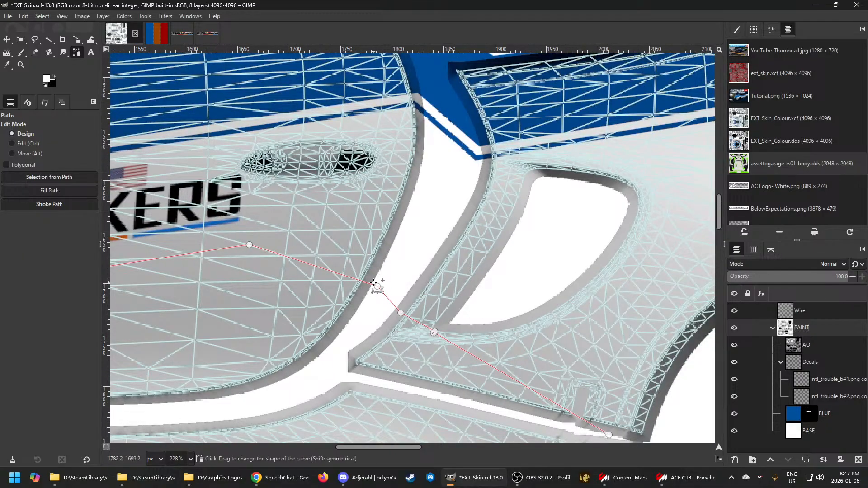
scroll(377, 286, "down", 1)
scroll(606, 434, "up", 6)
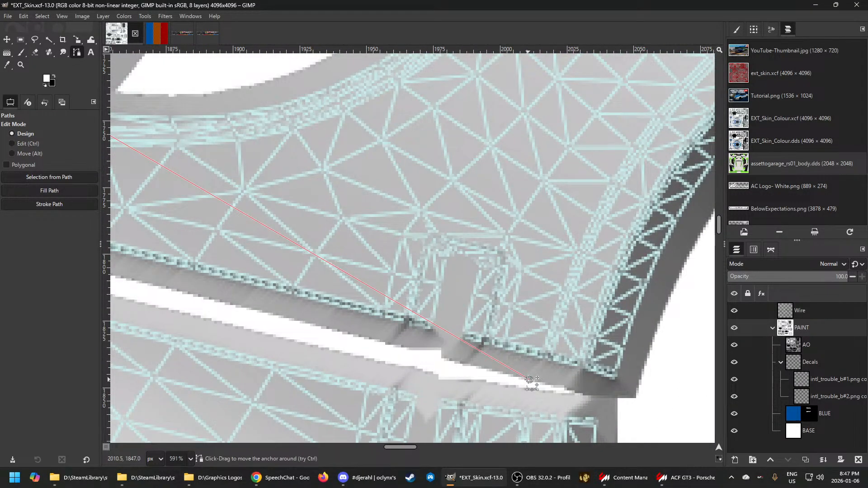
left_click(417, 383)
scroll(418, 385, "down", 4)
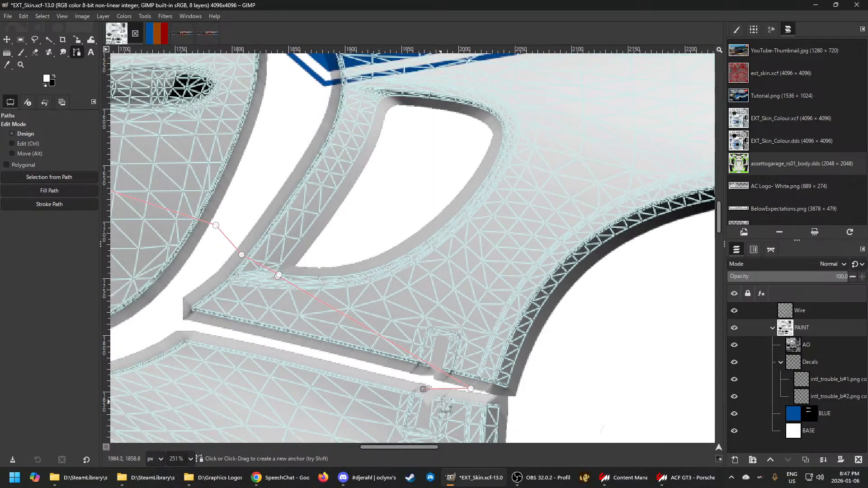
scroll(299, 304, "down", 4)
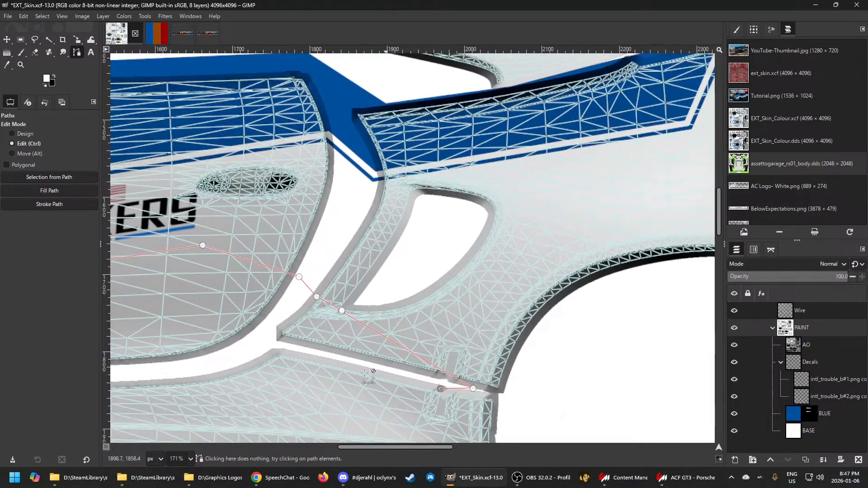
scroll(377, 341, "up", 5)
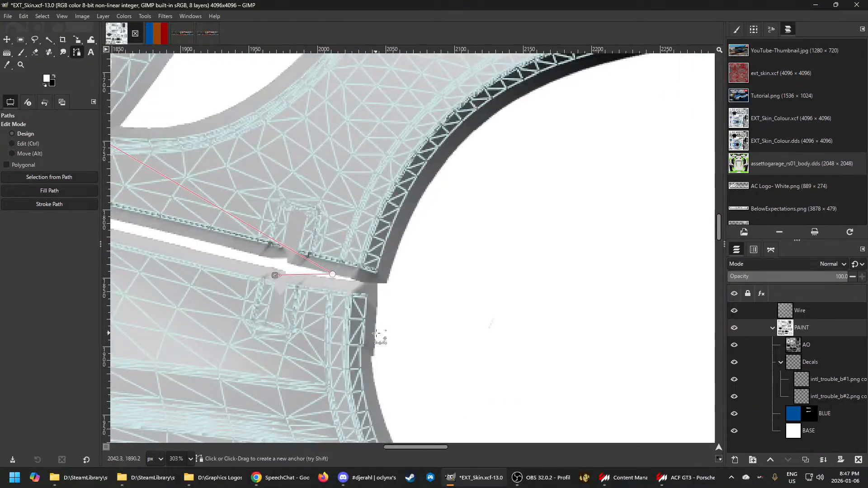
left_click_drag(384, 340, 390, 346)
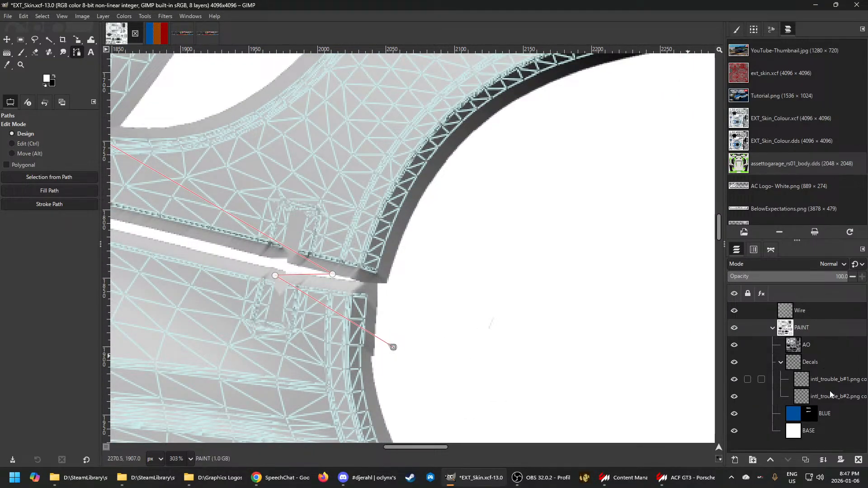
Stroke the path across both panels on the BLUE mask at 10 px, re-export EXT_Skin.dds from the PAINT group and save the image
left_click(809, 413)
left_click(45, 206)
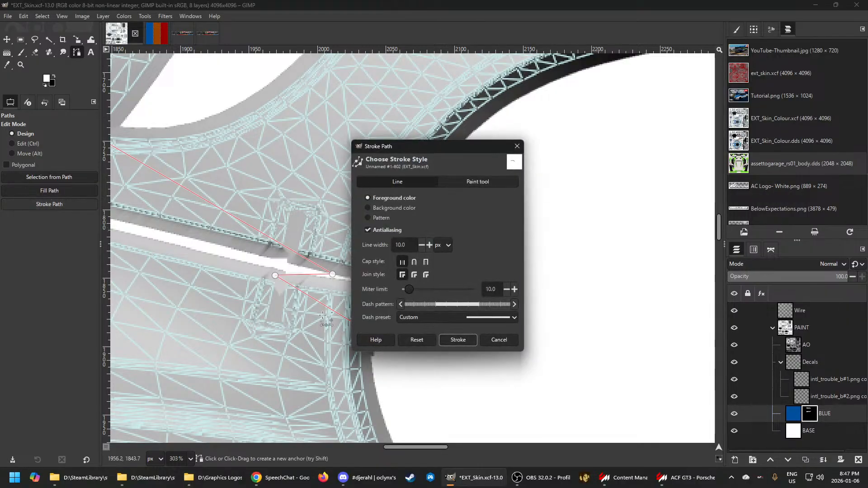
key("Return")
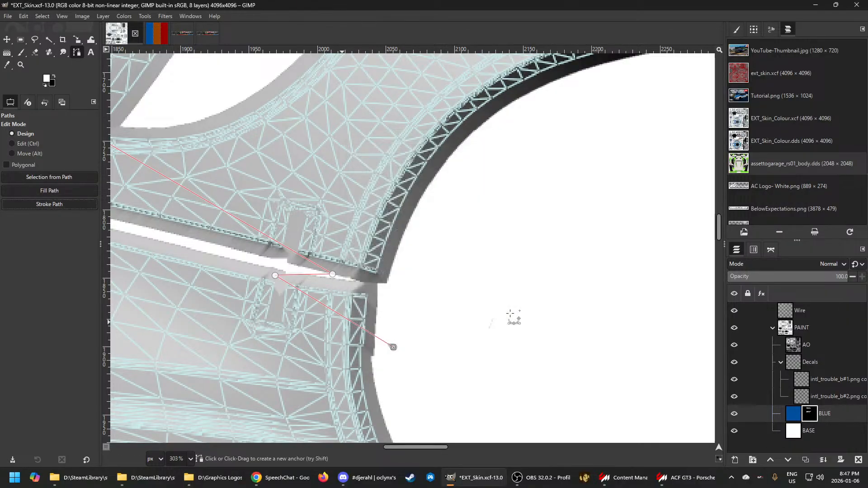
left_click(792, 335)
key("ctrl+e")
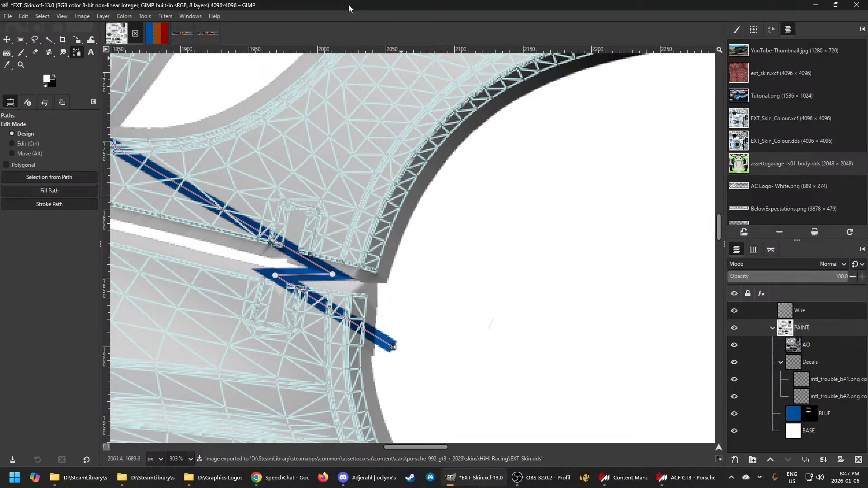
key("ctrl+s")
Check in the showroom how the stripe continues behind the small cutout toward the rear wheel
left_click(670, 486)
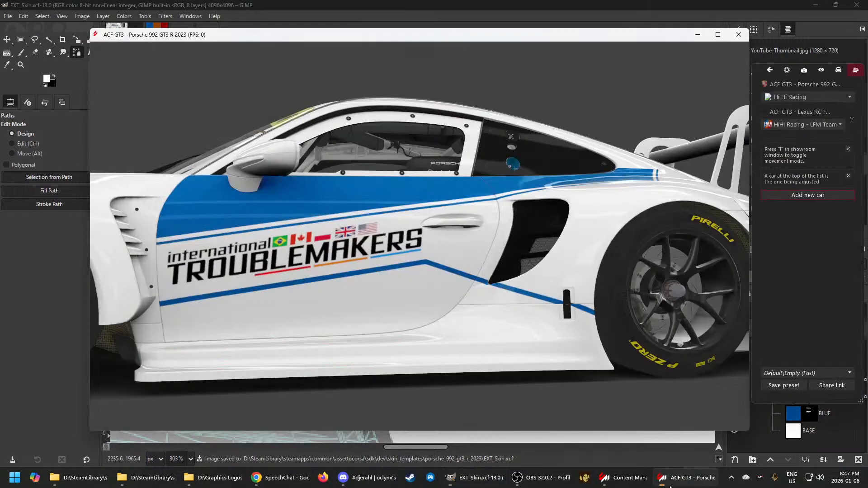
scroll(529, 344, "up", 3)
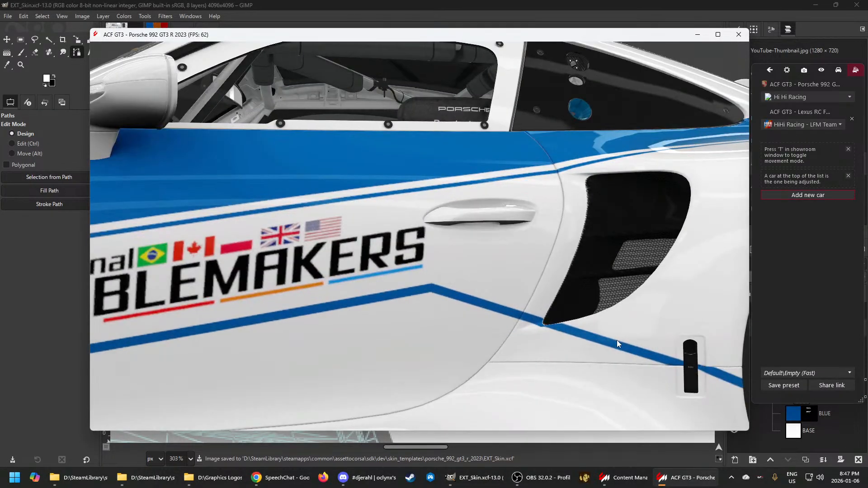
scroll(617, 341, "up", 3)
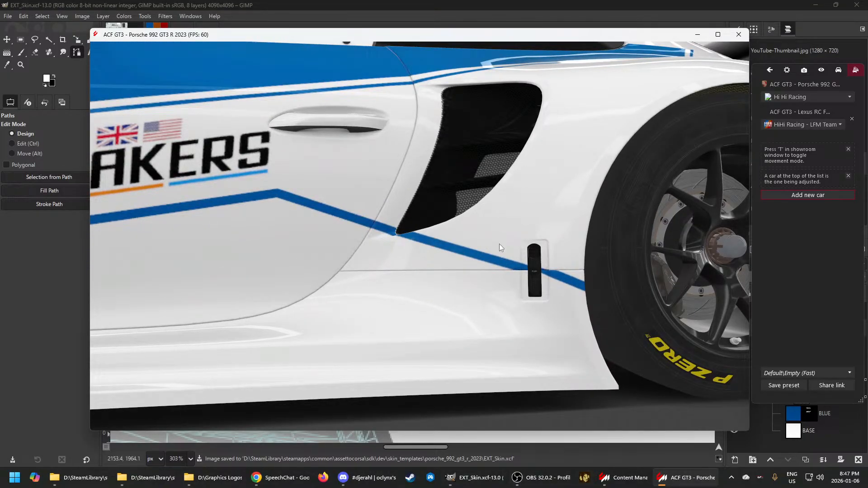
Undo the stroke in GIMP and move the path anchor above the lower panel's cutout slightly down
left_click(479, 478)
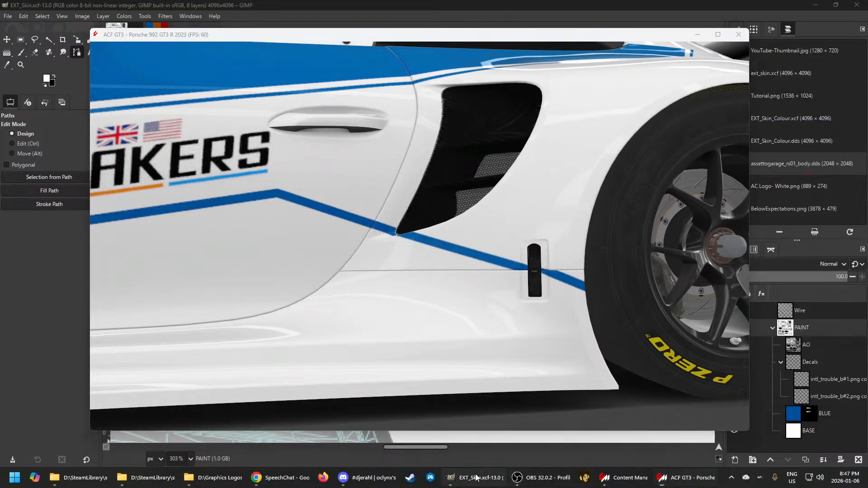
key("ctrl+z")
scroll(289, 298, "up", 4)
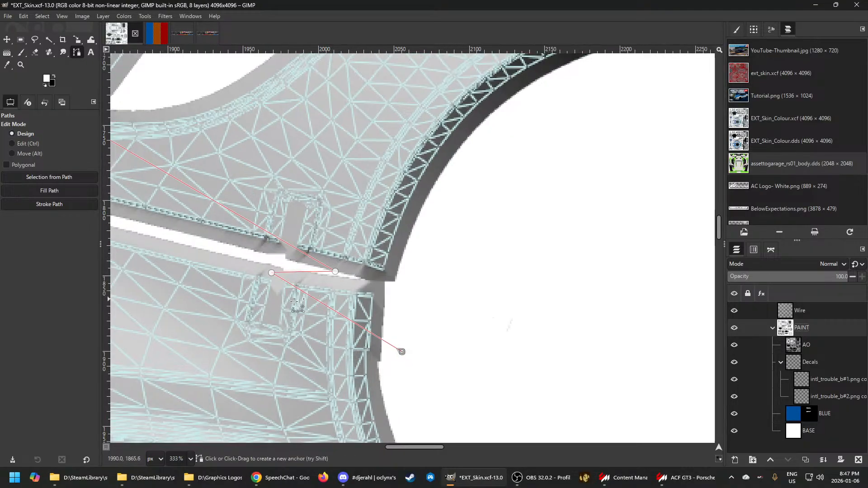
left_click_drag(266, 260, 267, 264)
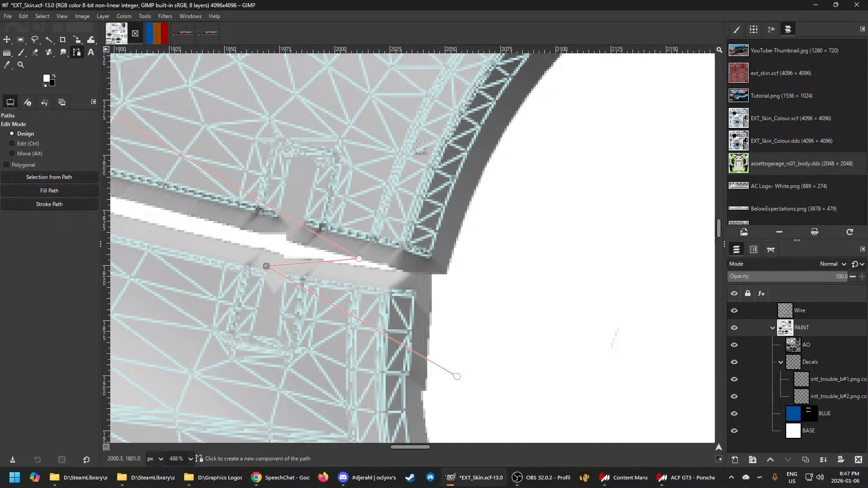
Stroke the corrected path on the BLUE mask with a 10 px line and re-export EXT_Skin.dds from the PAINT group
left_click(807, 413)
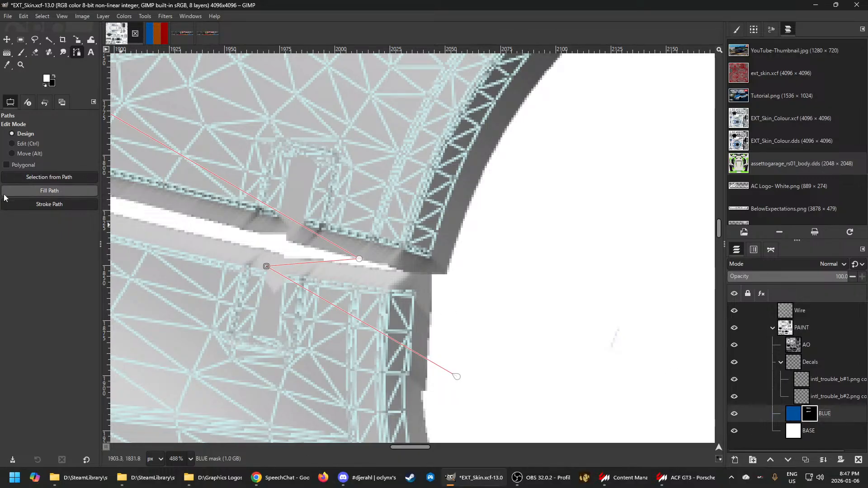
left_click(38, 204)
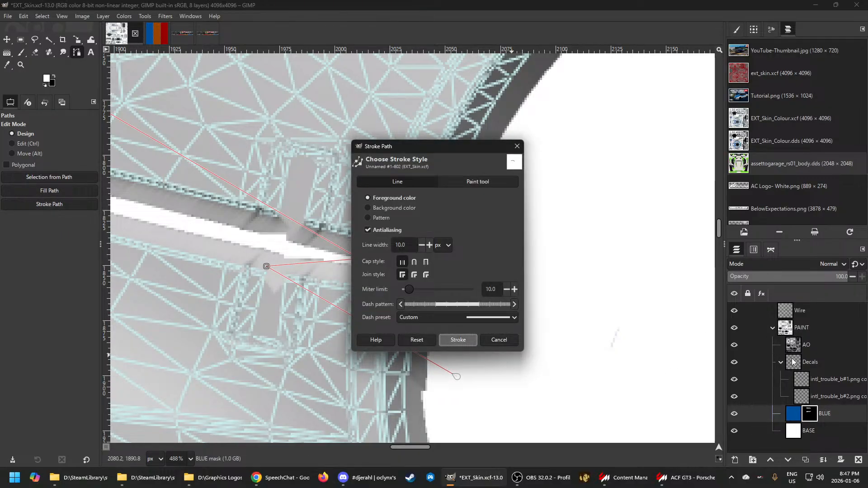
key("Return")
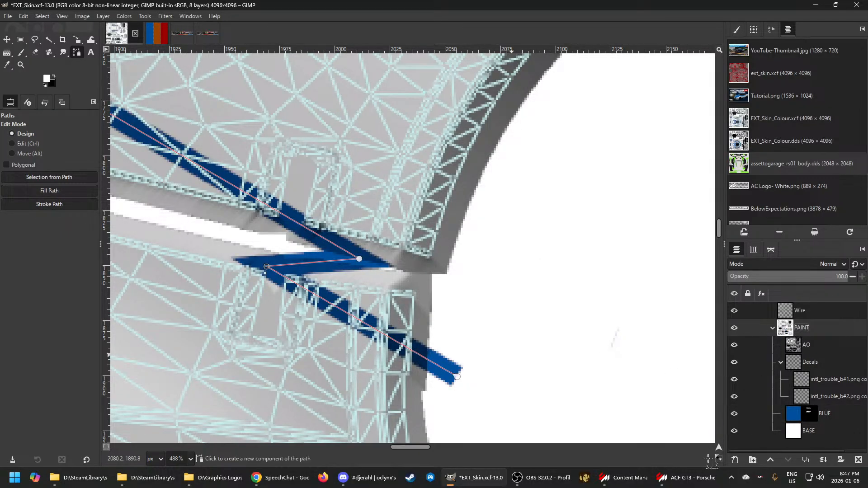
Examine the stripe's alignment across the panel seam and small cutout ahead of the rear wheel in the showroom
left_click(682, 480)
left_click_drag(541, 325, 513, 332)
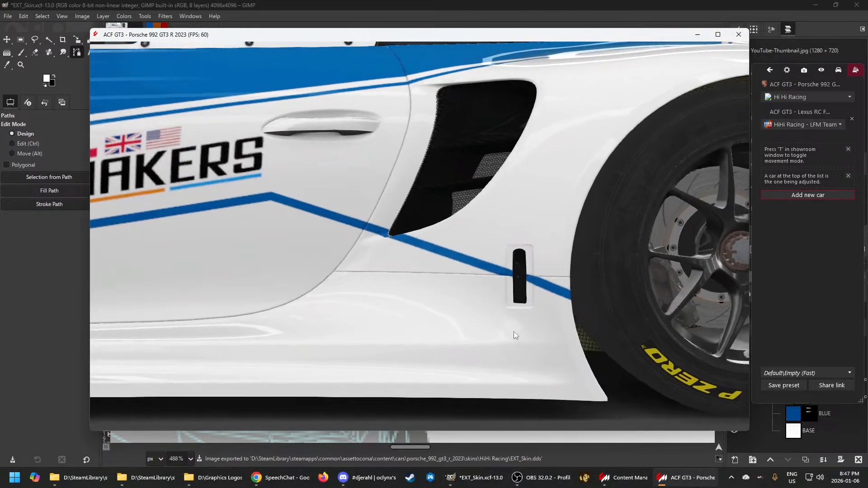
scroll(526, 295, "down", 1)
scroll(509, 293, "up", 3)
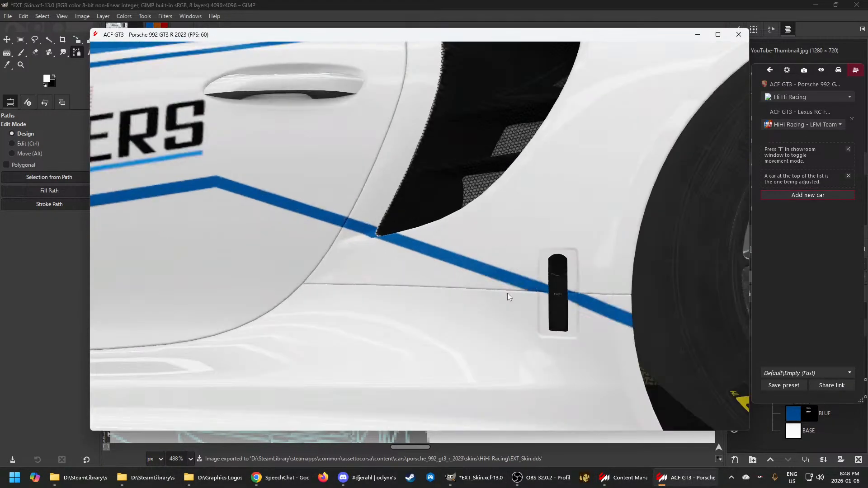
scroll(514, 307, "down", 4)
scroll(496, 307, "down", 1)
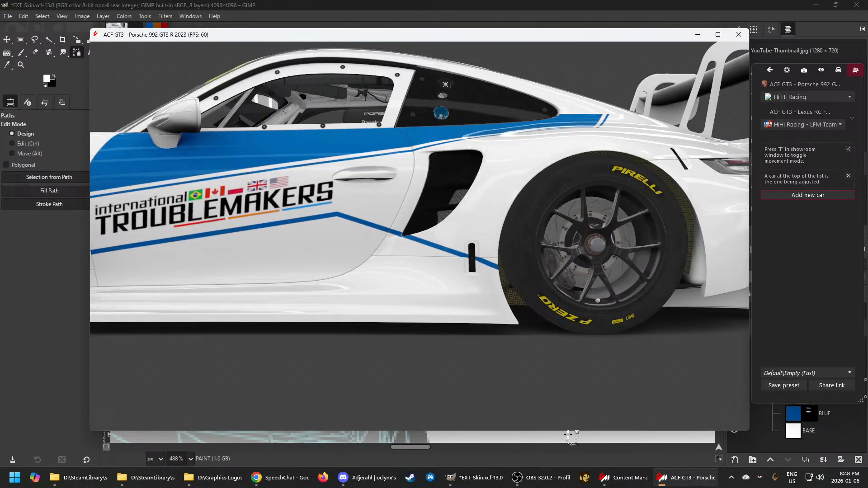
Undo the stroke in GIMP and move the path anchor above the lower panel's cutout slightly toward the car's front
left_click(475, 478)
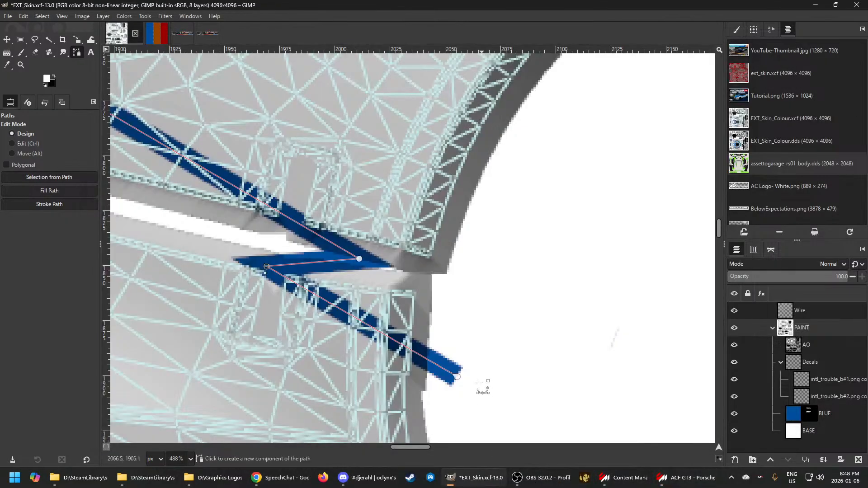
key("ctrl+z")
scroll(296, 344, "up", 1)
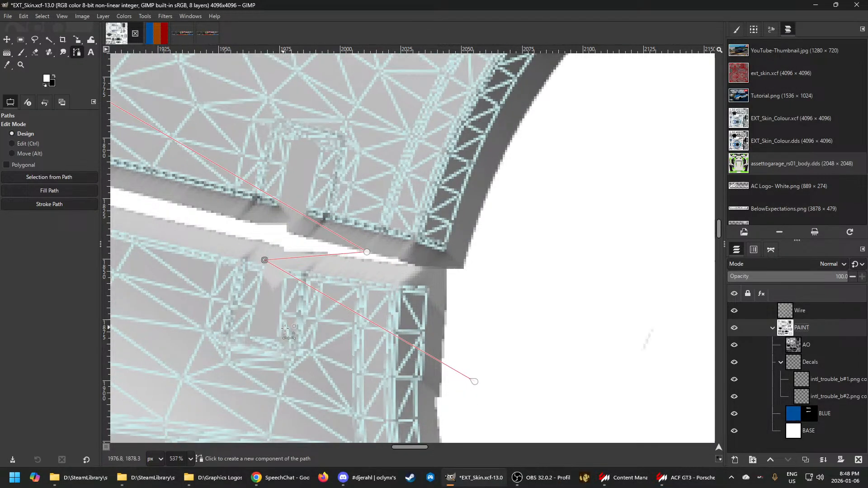
scroll(285, 337, "down", 2)
scroll(179, 307, "up", 3)
left_click_drag(298, 261, 284, 260)
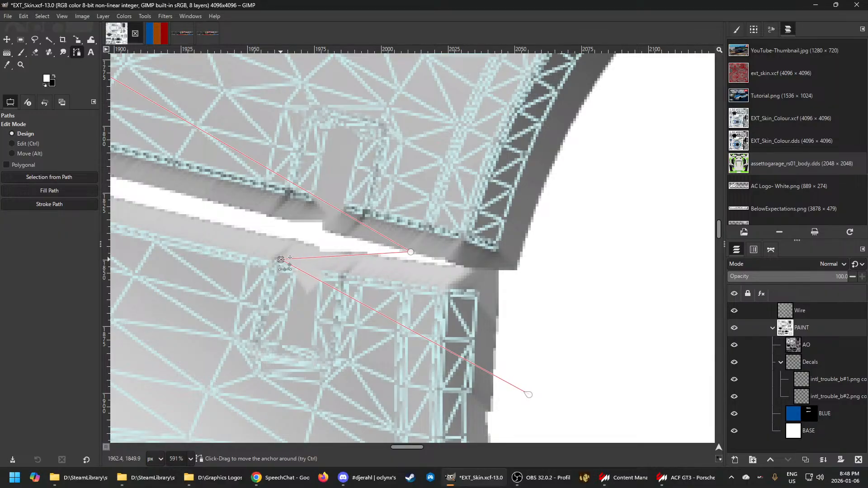
Stroke the adjusted path on the BLUE mask with a 10 px line and re-export EXT_Skin.dds from the PAINT group
left_click(809, 414)
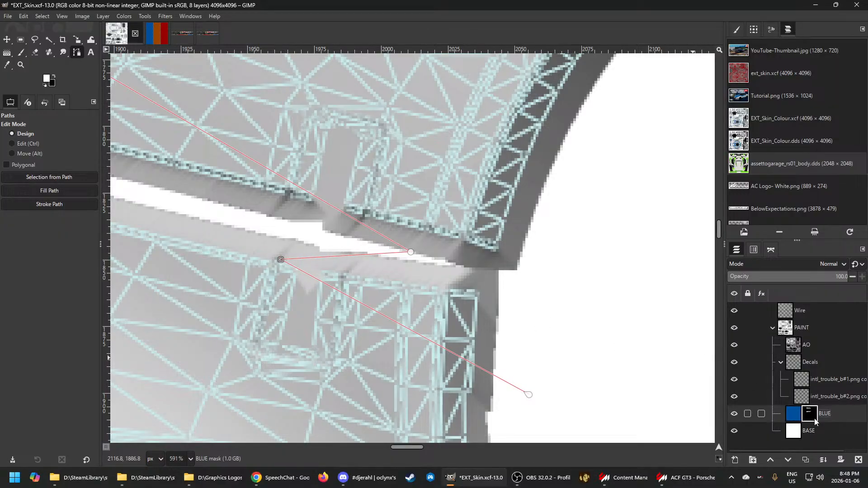
left_click(55, 204)
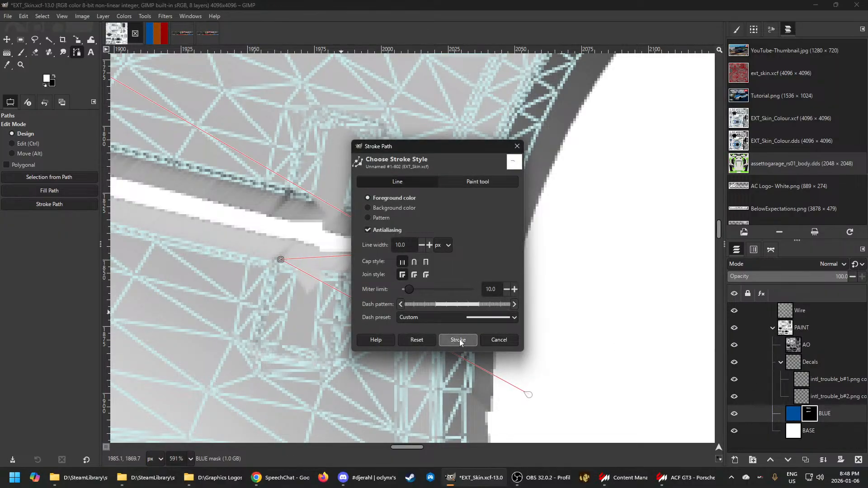
left_click(458, 340)
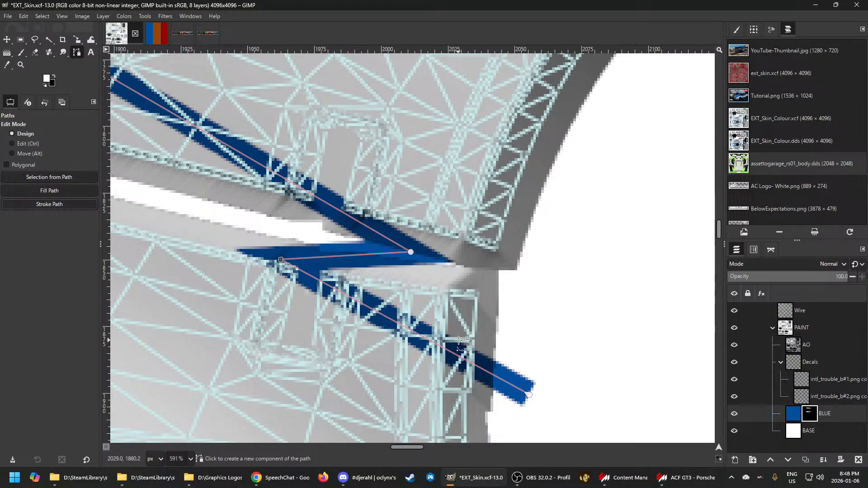
key("ctrl+e")
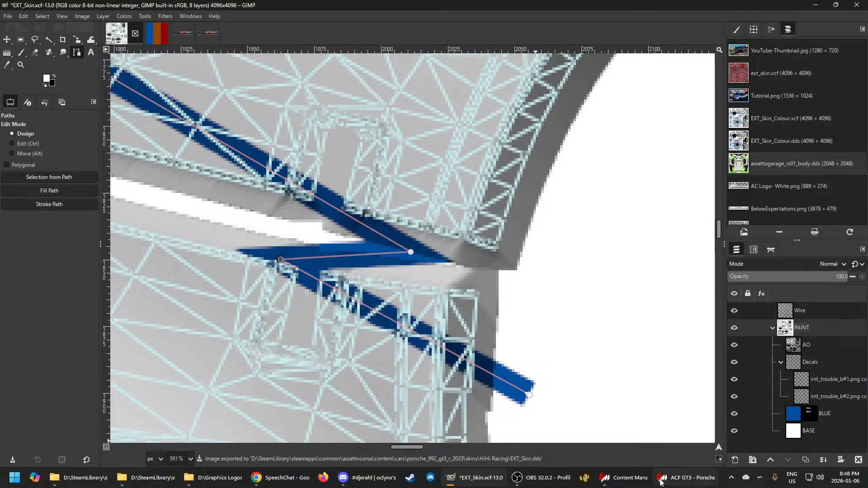
Check in the showroom how the stripe lines up across the panel seam and cutout, close up and along the whole side
left_click(685, 478)
scroll(398, 282, "up", 5)
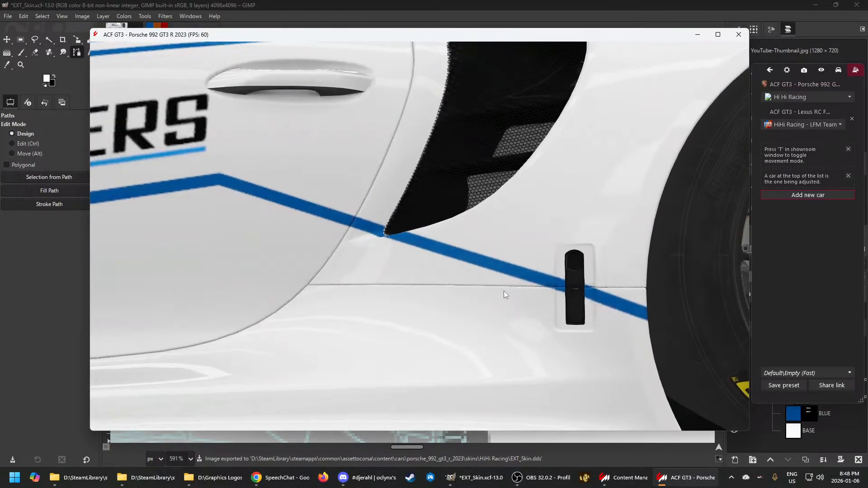
left_click_drag(504, 295, 495, 297)
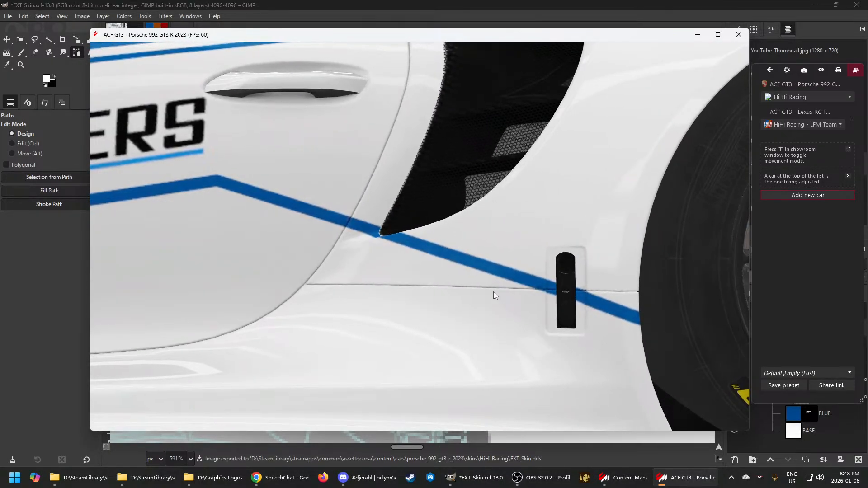
scroll(493, 292, "down", 5)
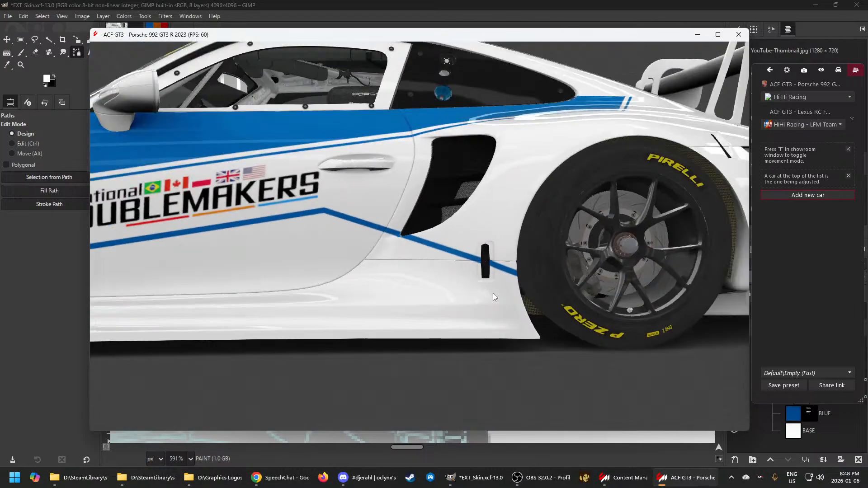
left_click_drag(399, 311, 466, 275)
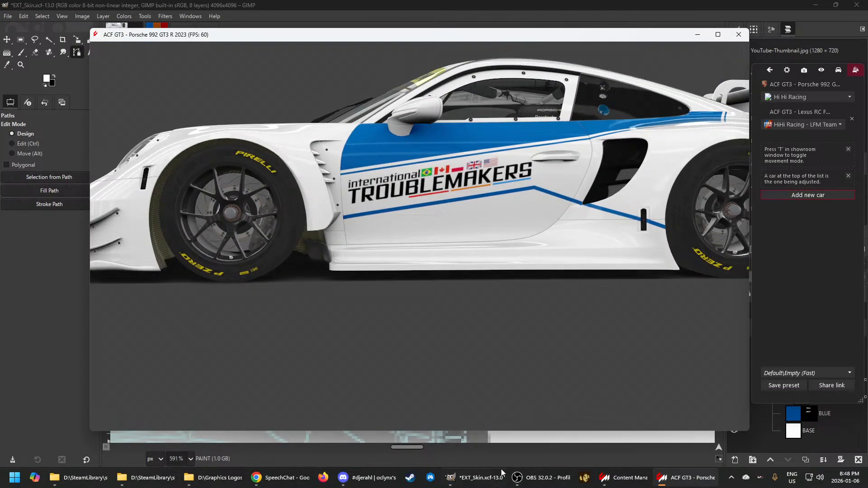
Undo the stroke in GIMP and extend the path with an anchor below and behind the lower panel's rear end
left_click(482, 468)
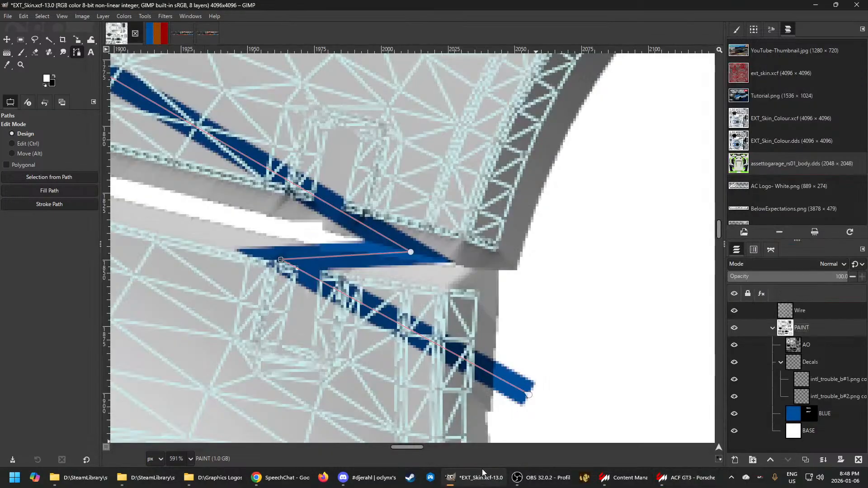
scroll(477, 374, "down", 4)
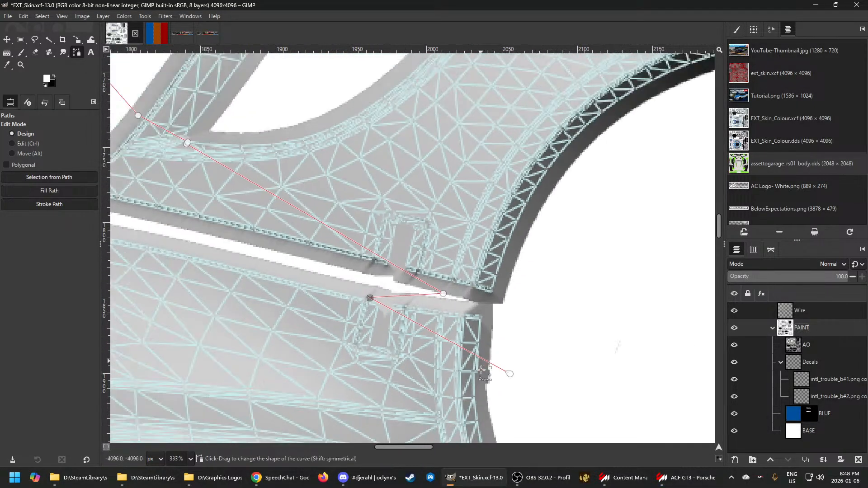
scroll(477, 375, "down", 3)
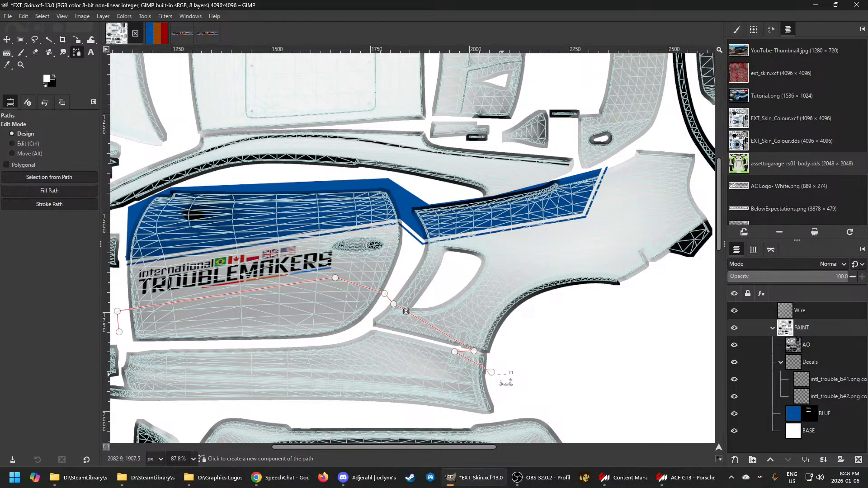
left_click(515, 412)
scroll(502, 413, "down", 3)
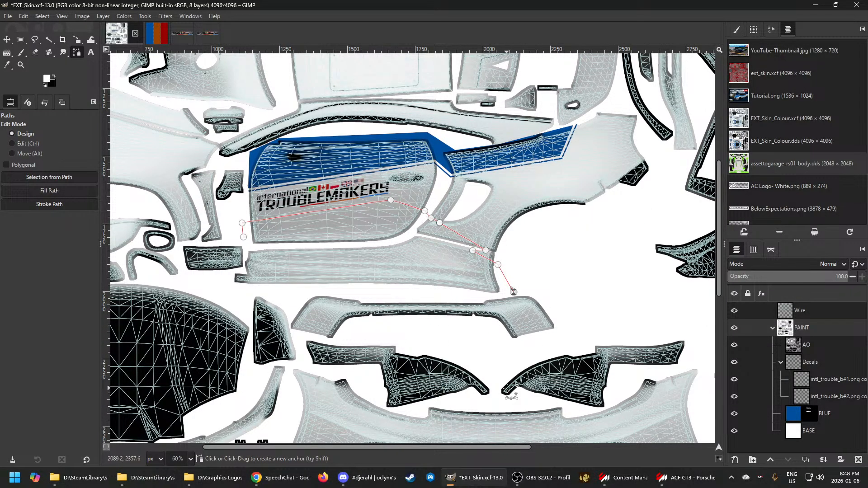
Examine the car's side and lower panel in the showroom from an elevated front angle in wireframe view
left_click(685, 483)
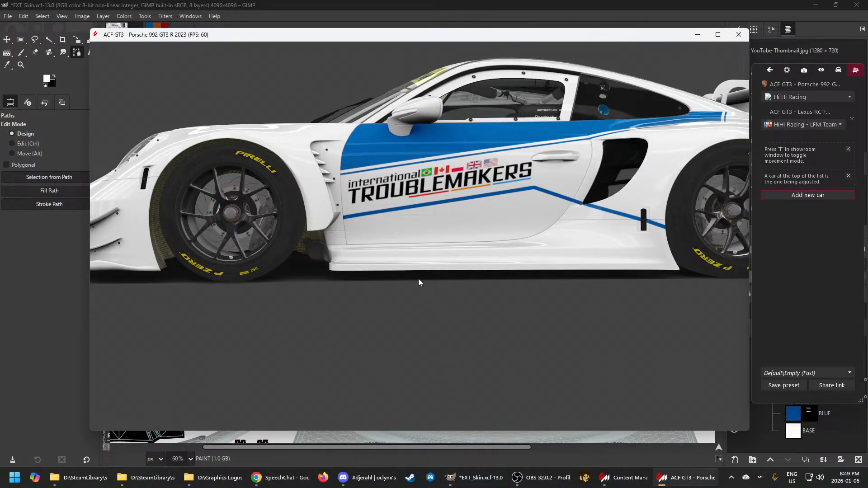
left_click_drag(419, 279, 421, 363)
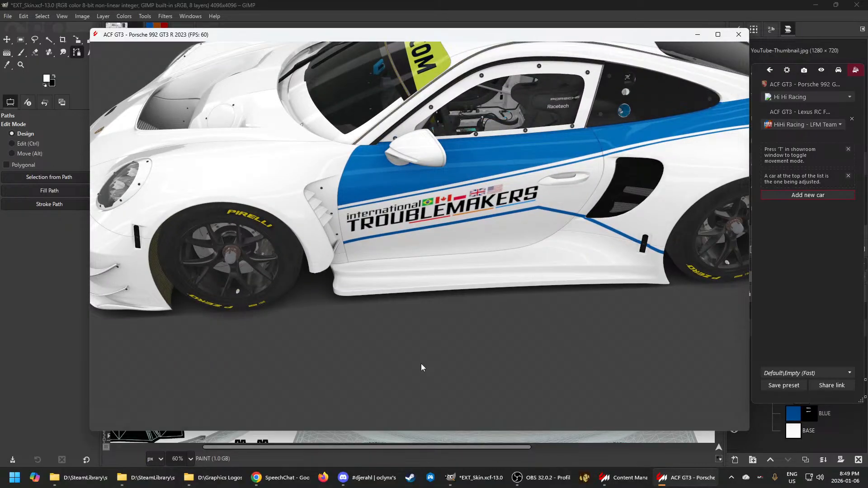
key("w")
left_click_drag(479, 314, 549, 319)
key("w")
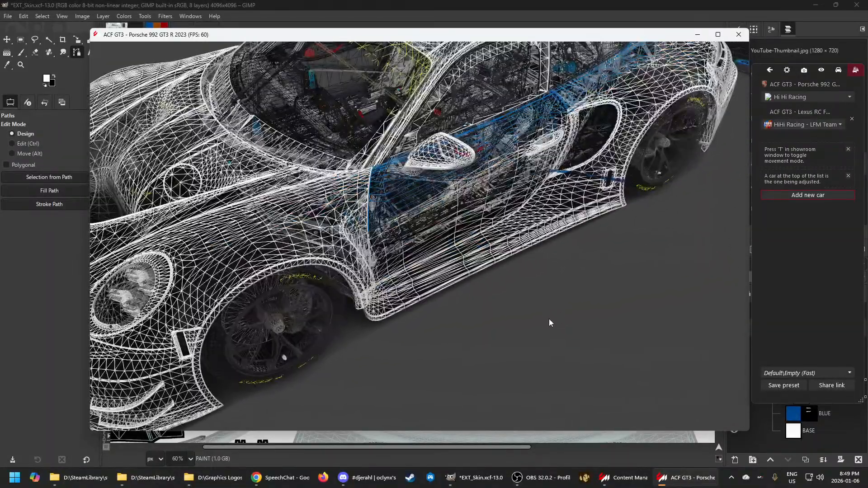
key("w")
key("w")
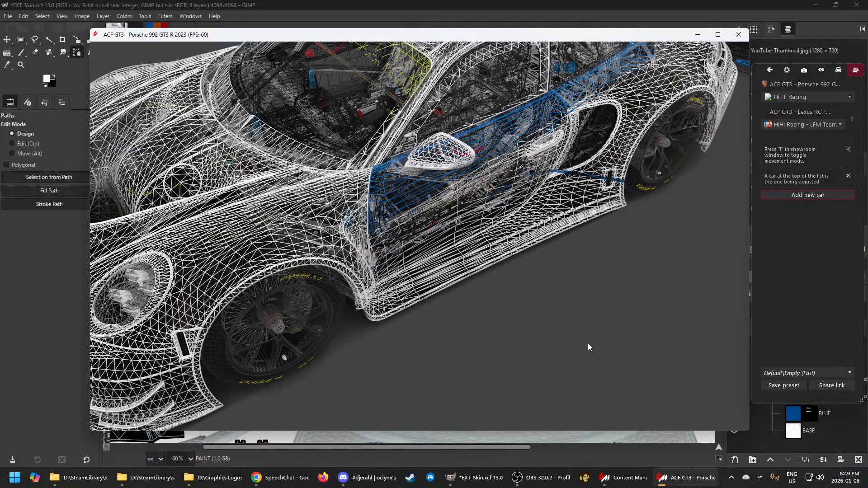
Continue the path in GIMP beneath the lower panel toward its front end with two more anchors
left_click(475, 478)
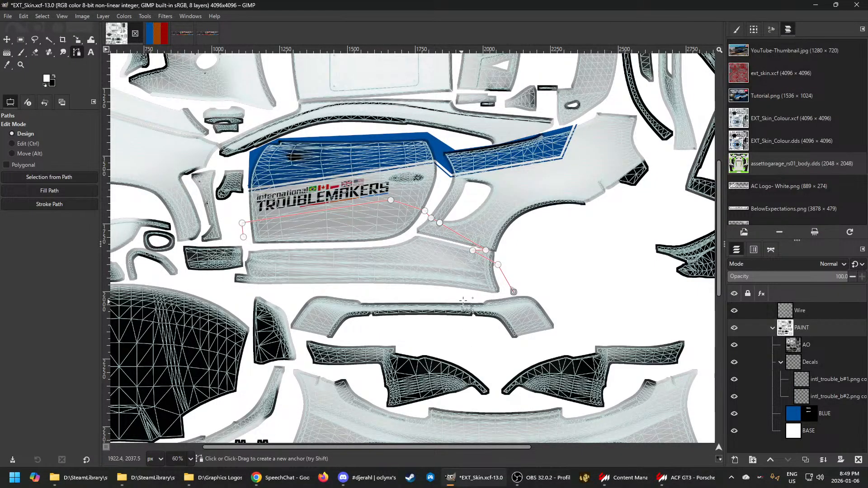
left_click(489, 298)
left_click_drag(489, 298, 476, 299)
left_click(287, 289)
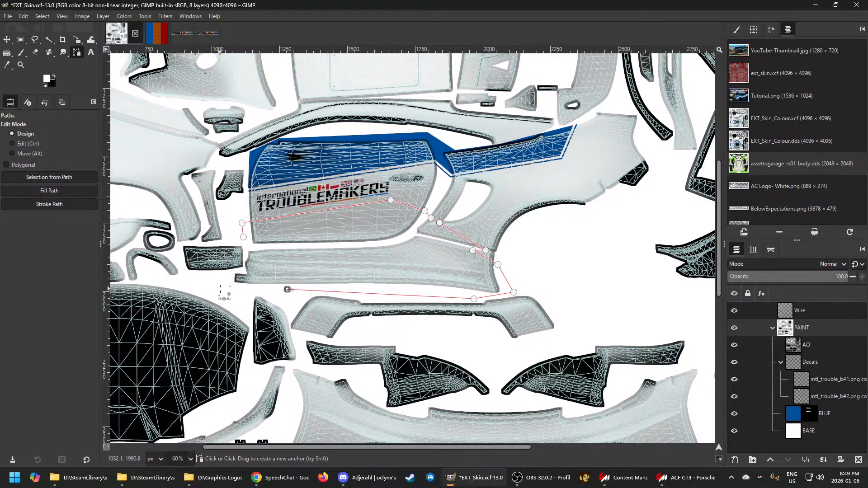
scroll(219, 288, "up", 4)
scroll(220, 288, "up", 3)
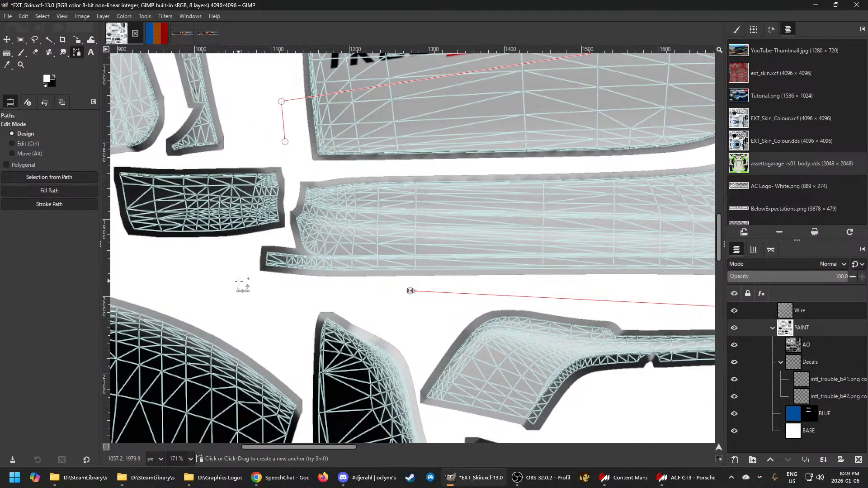
Extend the lower-body path with three anchors around the front tip of the side skirt
left_click(238, 281)
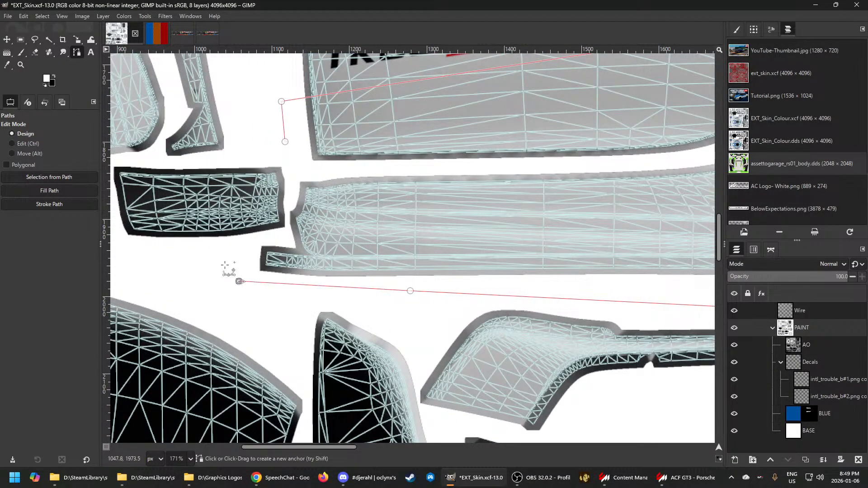
left_click(247, 243)
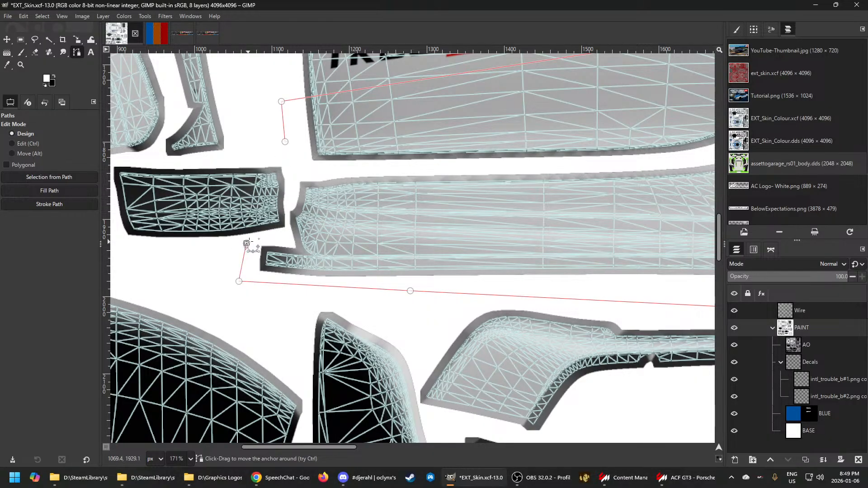
left_click(286, 237)
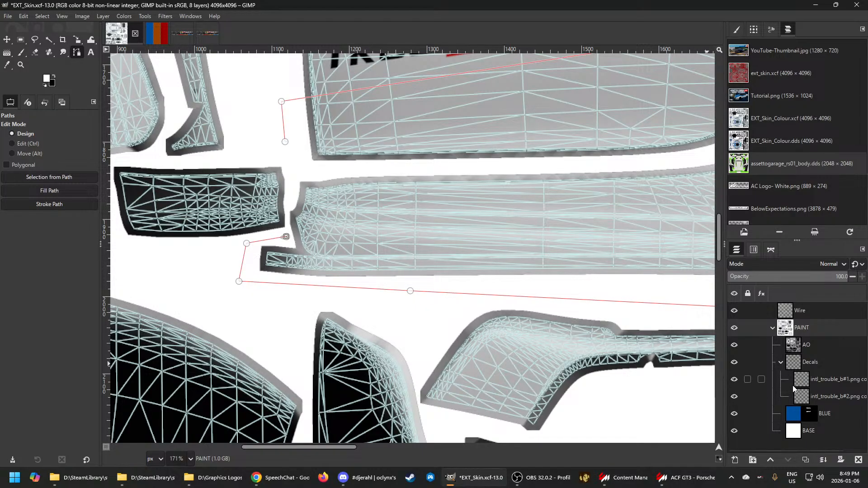
Stroke the path on the BLUE layer's mask with a 25 px line in the foreground colour
left_click(747, 414)
scroll(349, 264, "down", 3)
scroll(349, 264, "down", 2)
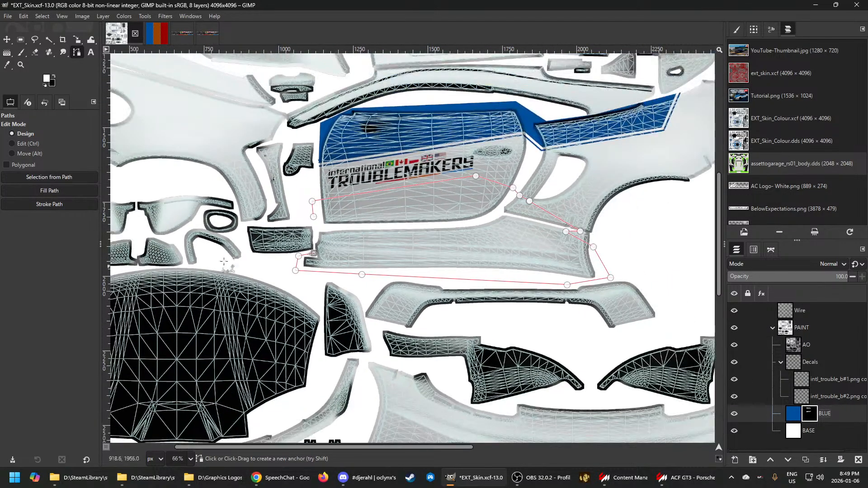
left_click(50, 205)
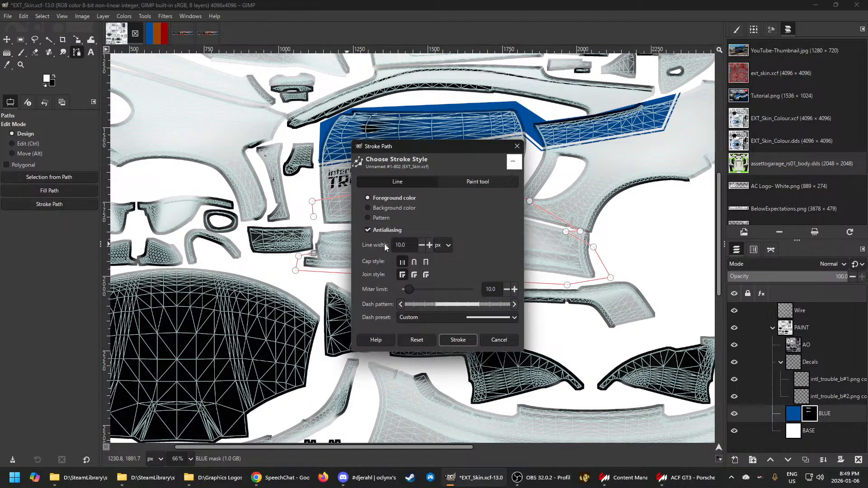
type("25")
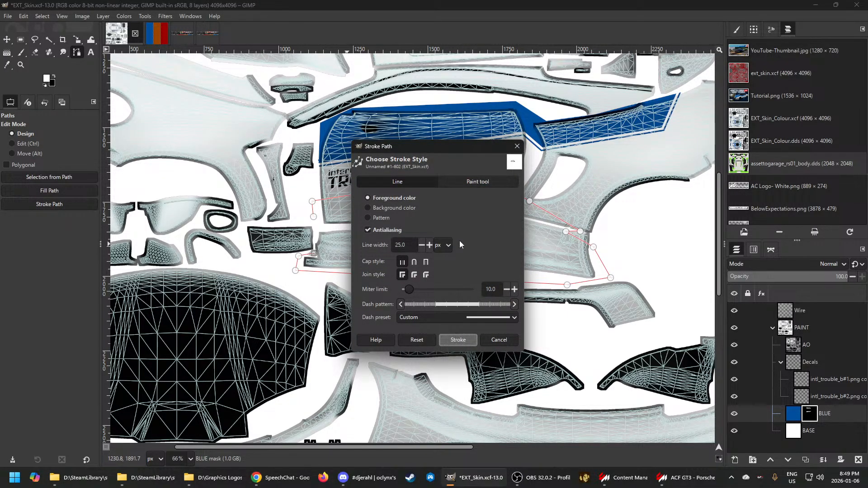
left_click(457, 339)
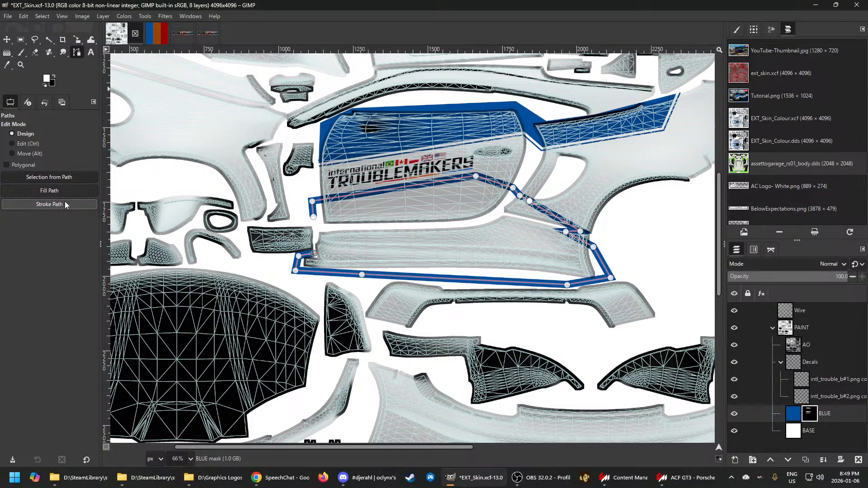
Stroke the same path on the BLUE mask with a 15 px line in the background colour
left_click(49, 204)
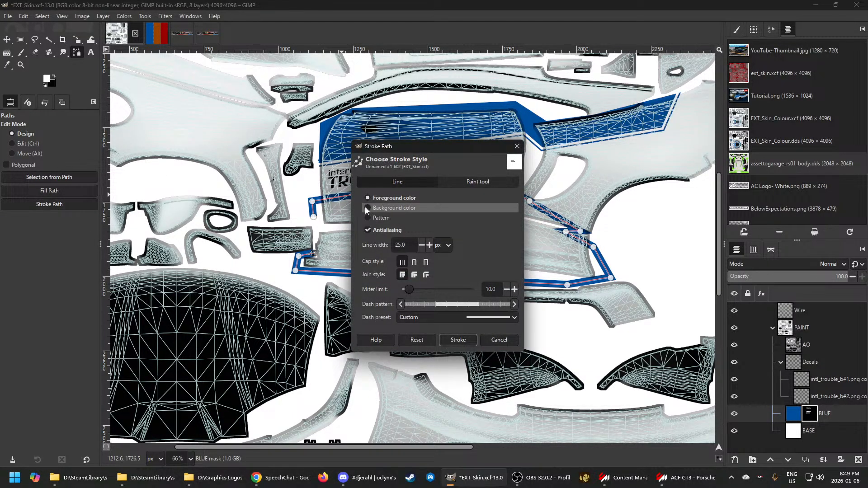
left_click(365, 208)
left_click_drag(410, 245, 369, 242)
type("1")
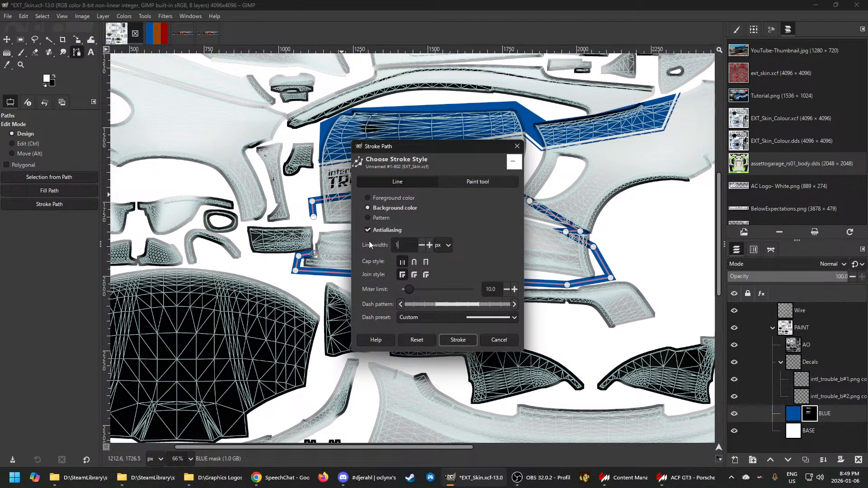
type("5")
key("Tab")
key("Return")
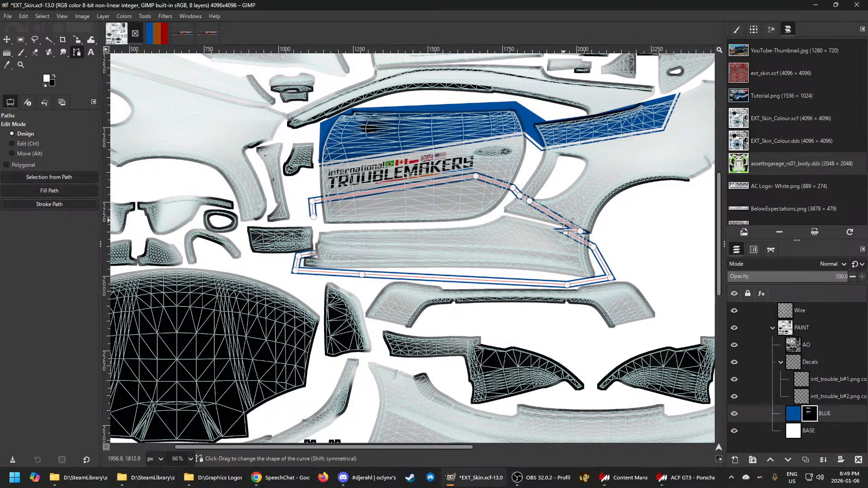
Fill the path on the BLUE mask with the foreground colour and re-export the image to EXT_Skin.dds with the PAINT group selected
left_click(46, 190)
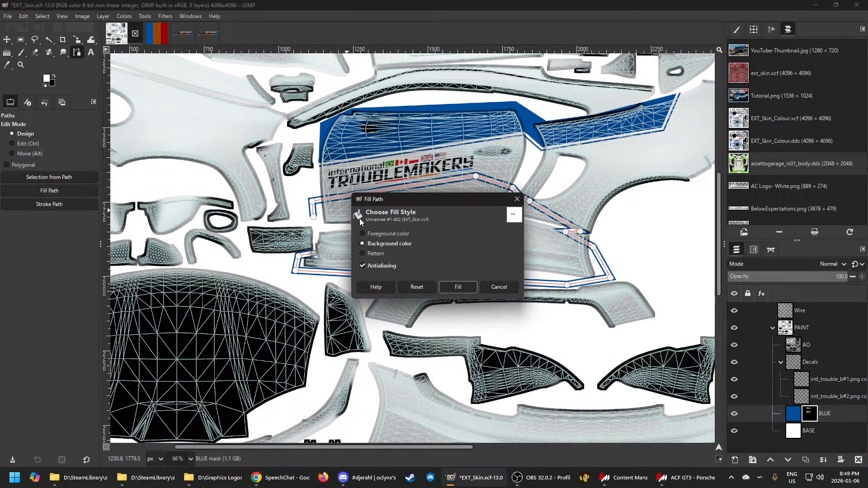
left_click(460, 287)
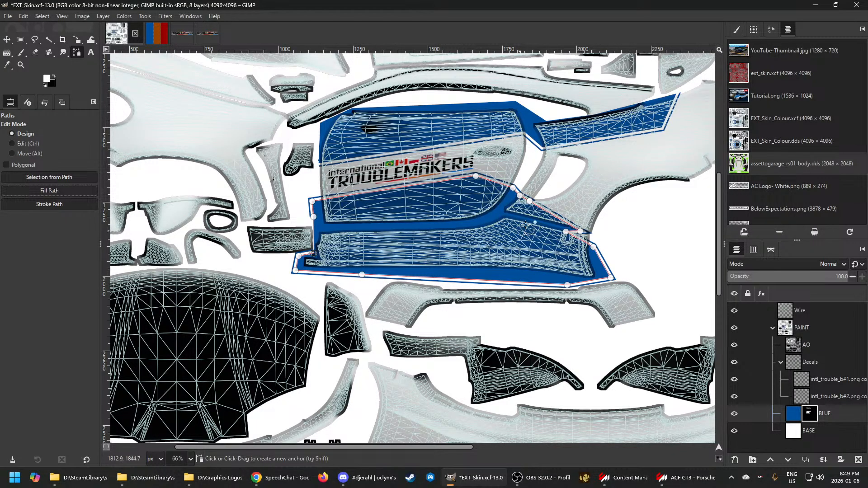
left_click(787, 328)
key("ctrl+e")
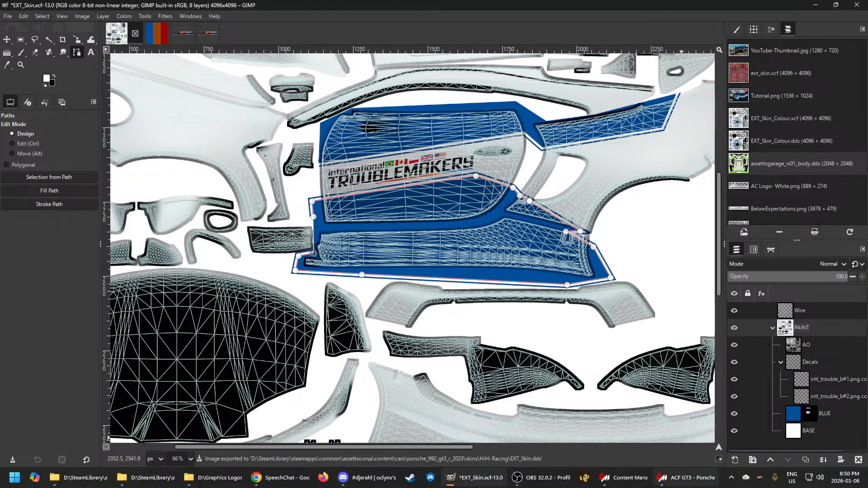
Switch to the Porsche 992 showroom window and compare the side stripes with the livery on the Lexus from several angles
left_click(688, 478)
left_click_drag(411, 311, 591, 339)
key("w")
scroll(481, 262, "down", 3)
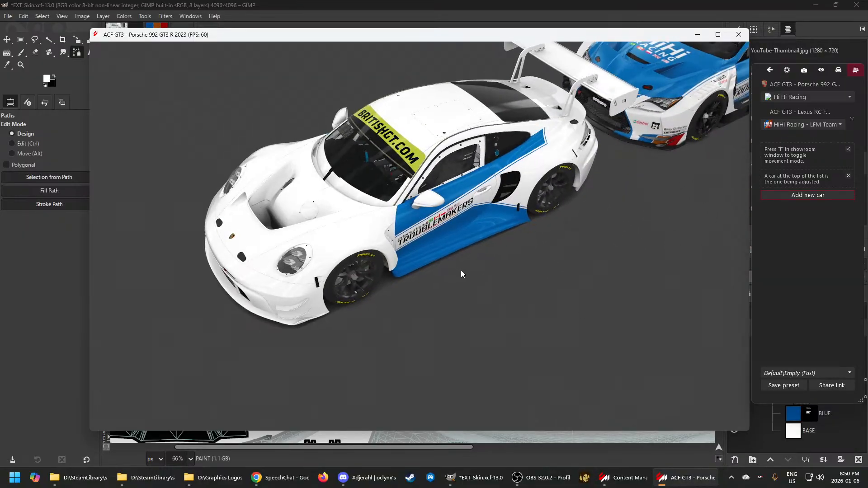
left_click_drag(508, 225, 548, 163)
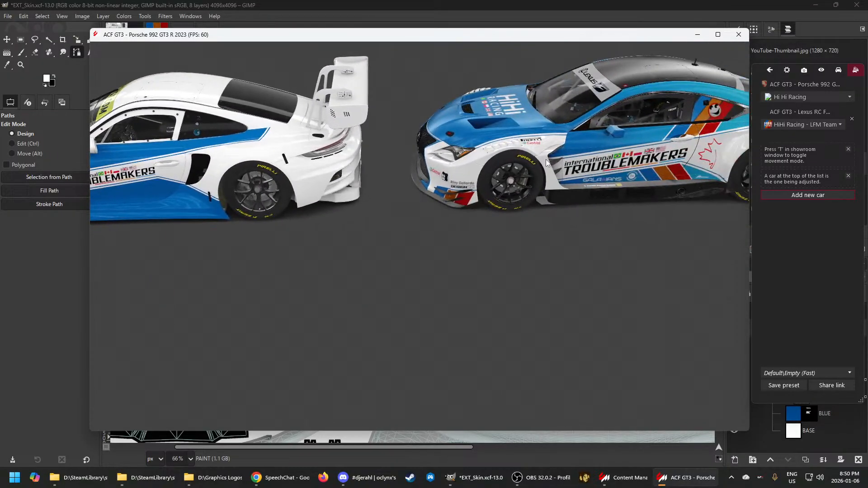
left_click_drag(247, 209, 461, 231)
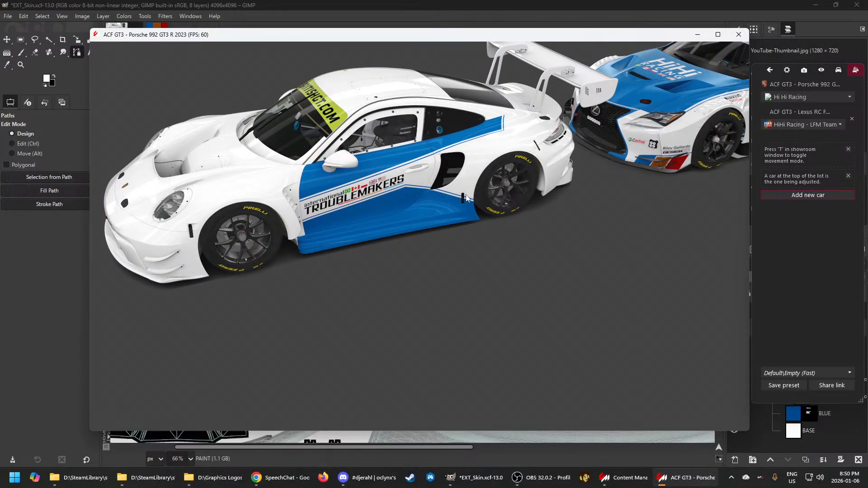
left_click_drag(365, 241, 461, 225)
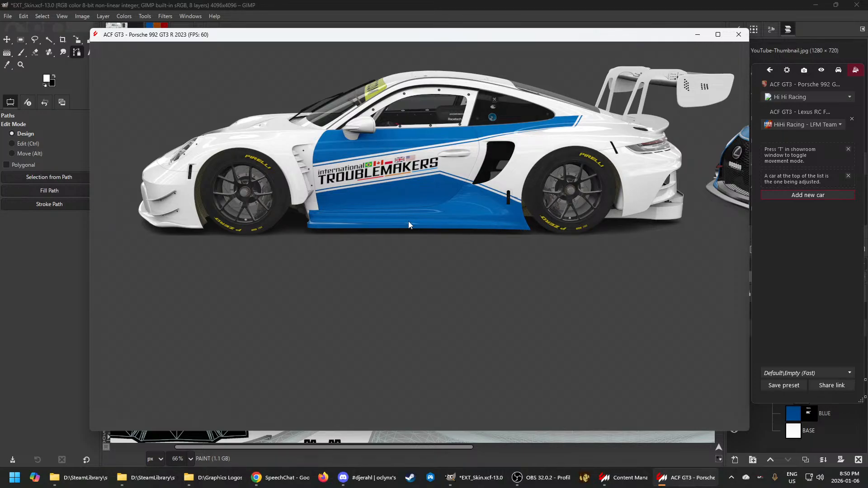
left_click_drag(408, 221, 448, 257)
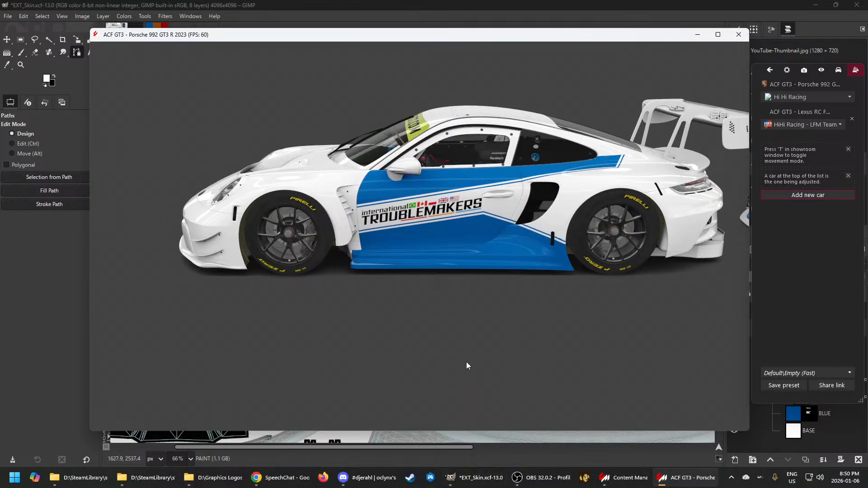
left_click_drag(409, 265, 434, 305)
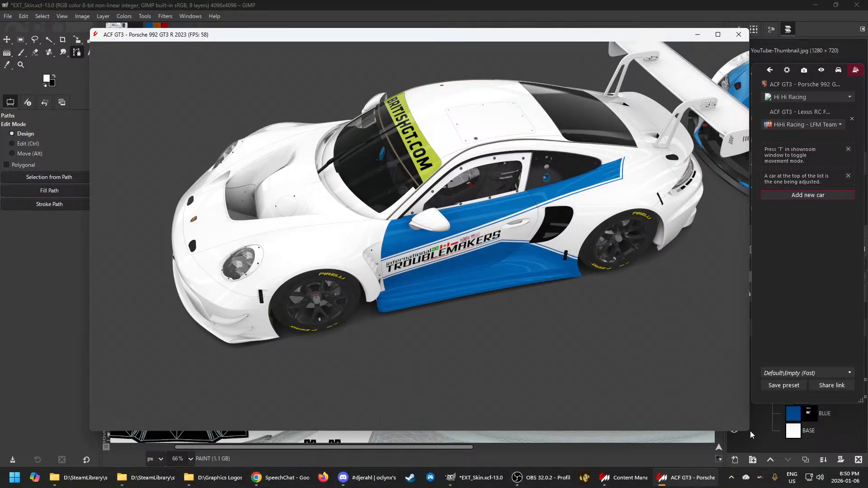
left_click_drag(607, 279, 230, 283)
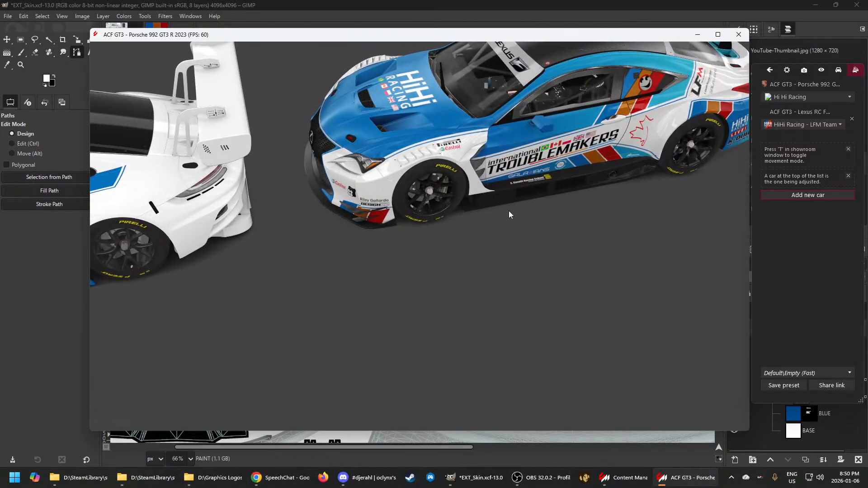
left_click_drag(504, 211, 548, 163)
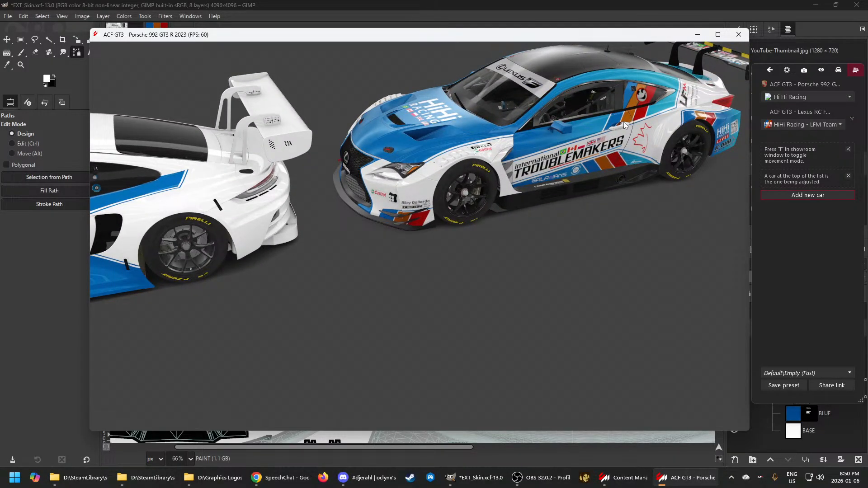
left_click_drag(625, 125, 400, 239)
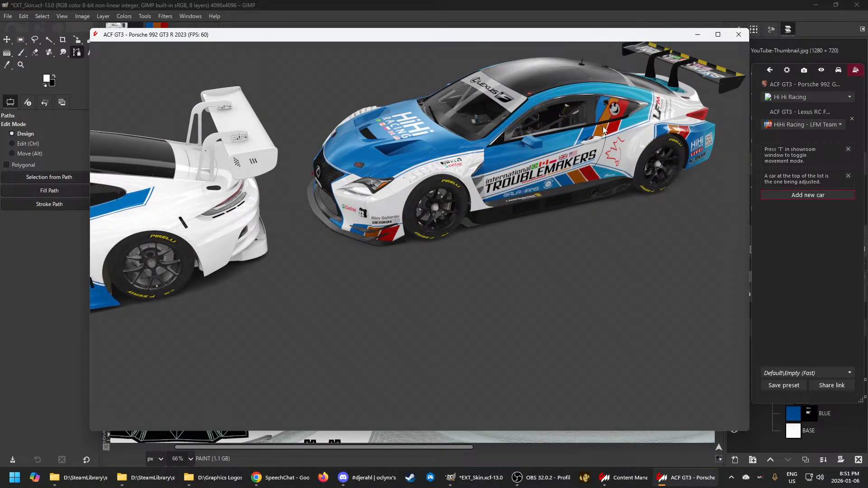
left_click_drag(406, 202, 588, 181)
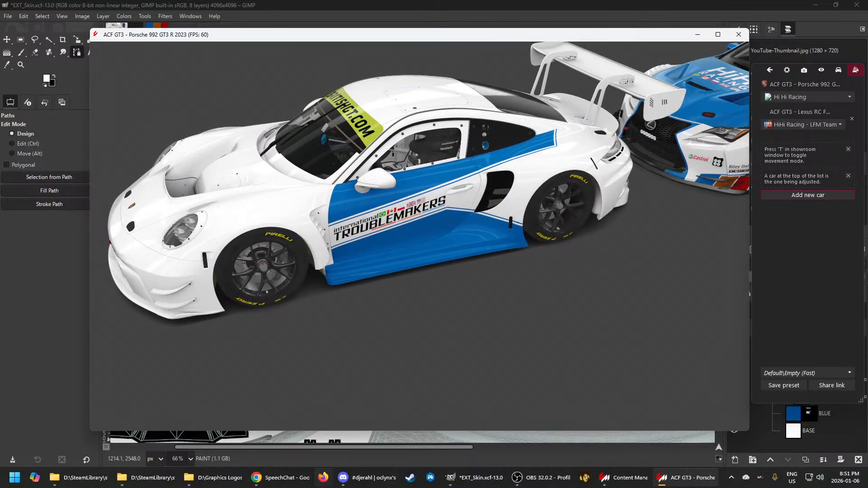
Switch back to GIMP and copy the HiHi-Transparent.png layer into the PAINT group of the EXT_Skin image
left_click(213, 478)
left_click(209, 8)
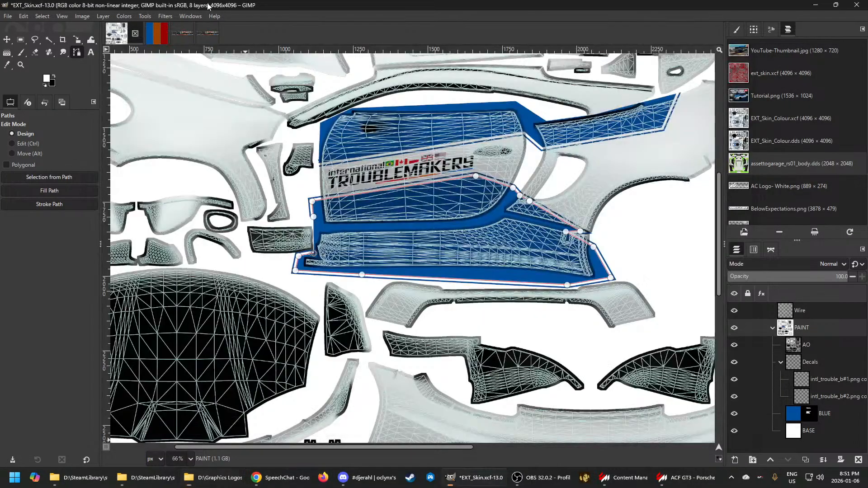
left_click(153, 37)
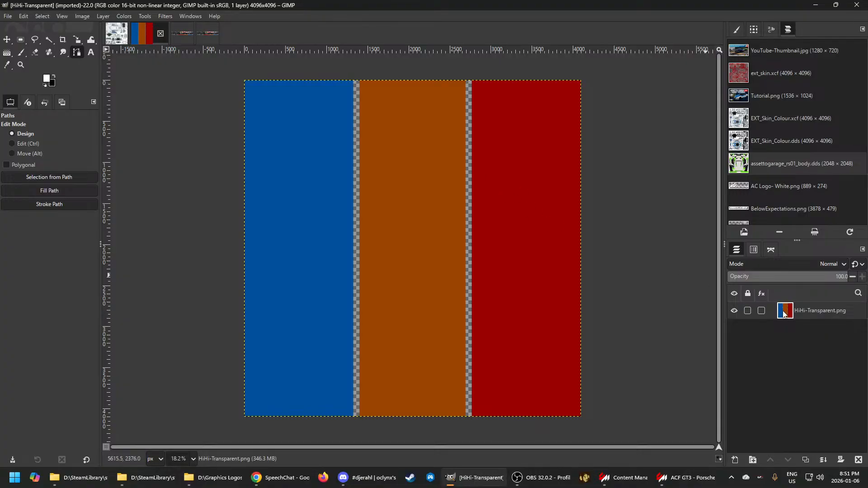
mouse_move(786, 314)
left_mouse_down()
mouse_move(457, 161)
mouse_move(118, 35)
mouse_move(390, 277)
left_mouse_up()
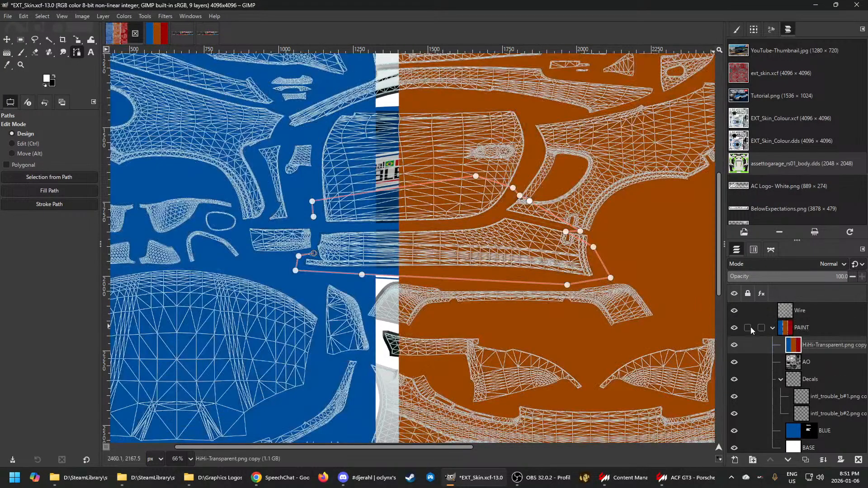
Rename the two layers in the Decals group intl_trouble_b#1 and intl_trouble_b#2
left_click(800, 385)
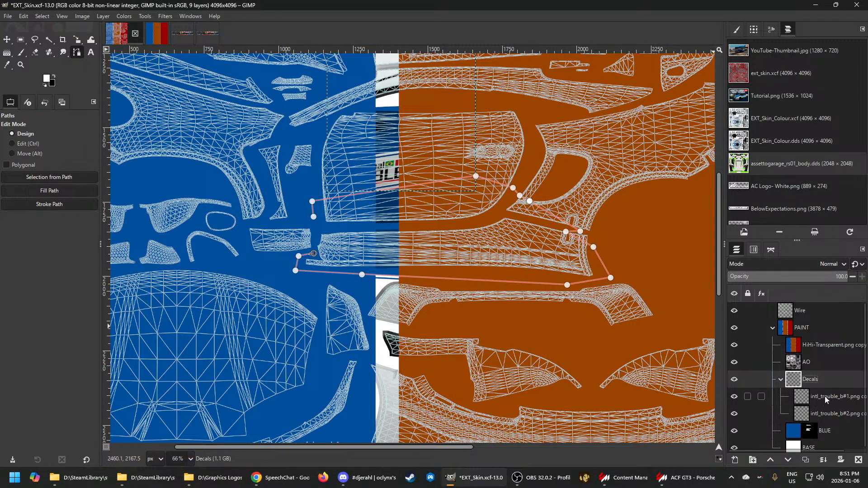
double_click(825, 398)
key("Right")
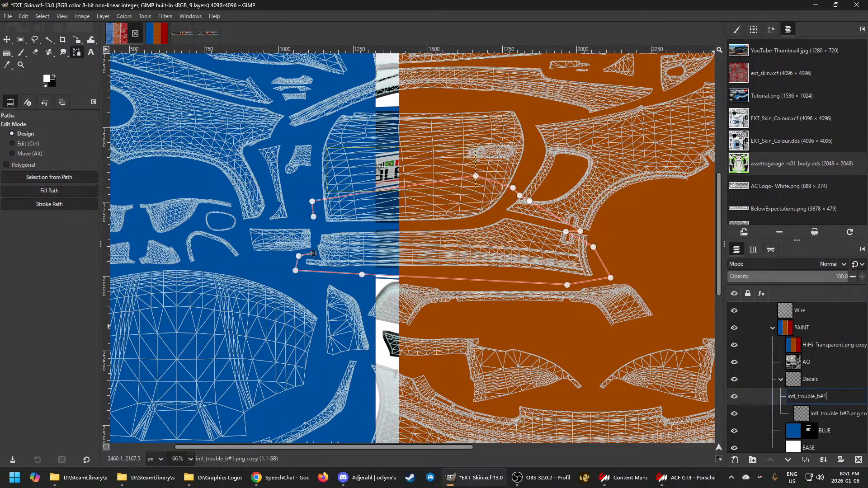
double_click(845, 413)
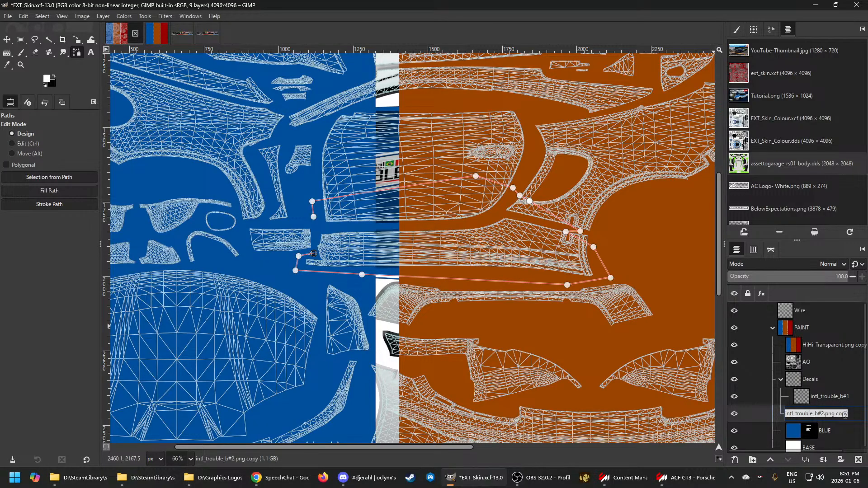
key("Right")
key("BackSpace")
key("BackSpace")
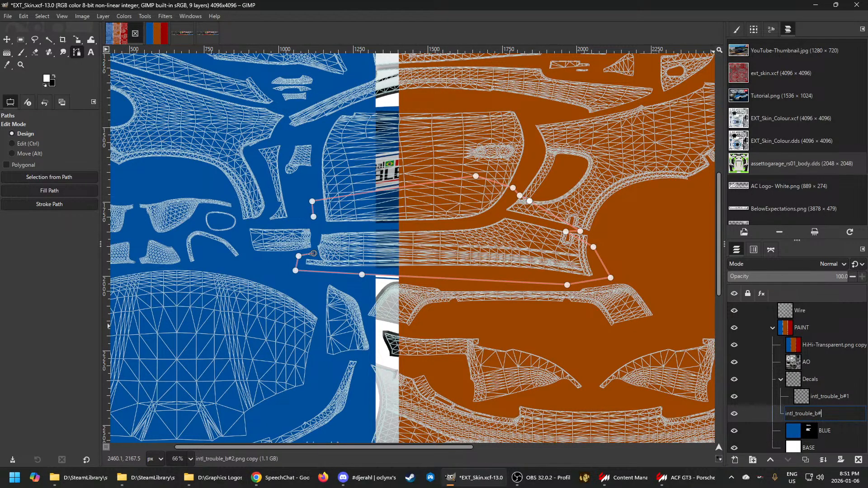
type("2")
key("Return")
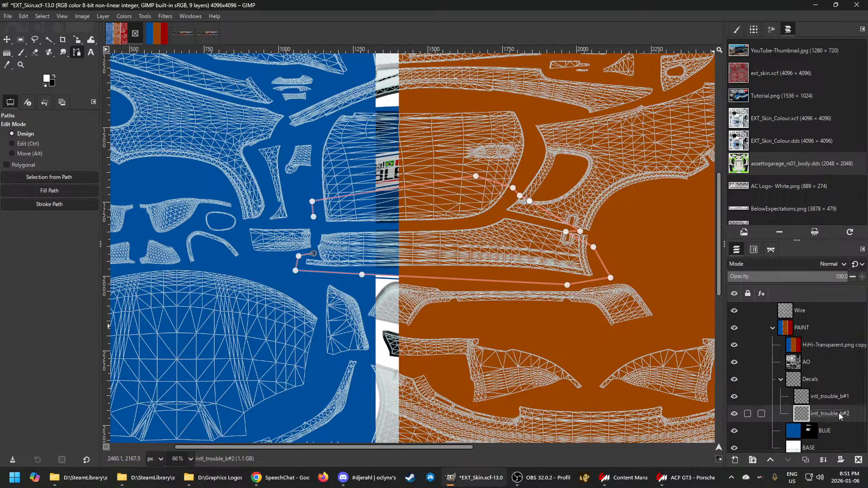
Rename the copied HiHi-Transparent layer "HiHi #1" and move it between the AO layer and the Decals group
double_click(828, 345)
type("Hi")
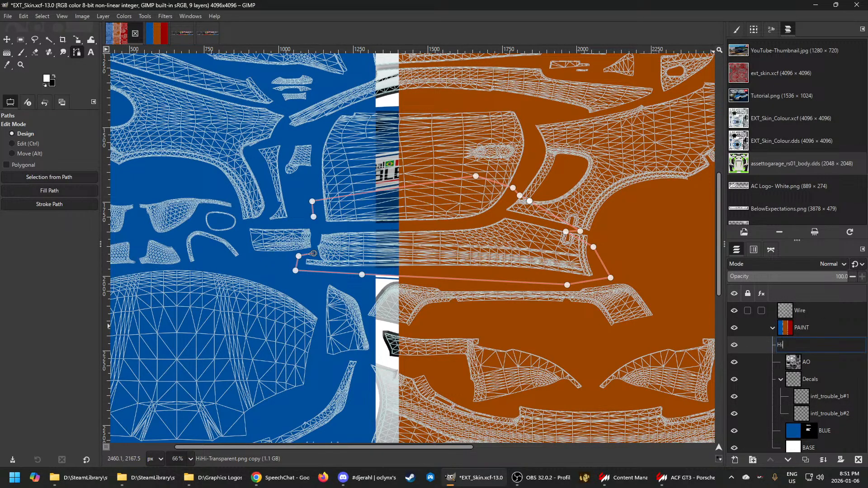
type("Hi #1")
key("Return")
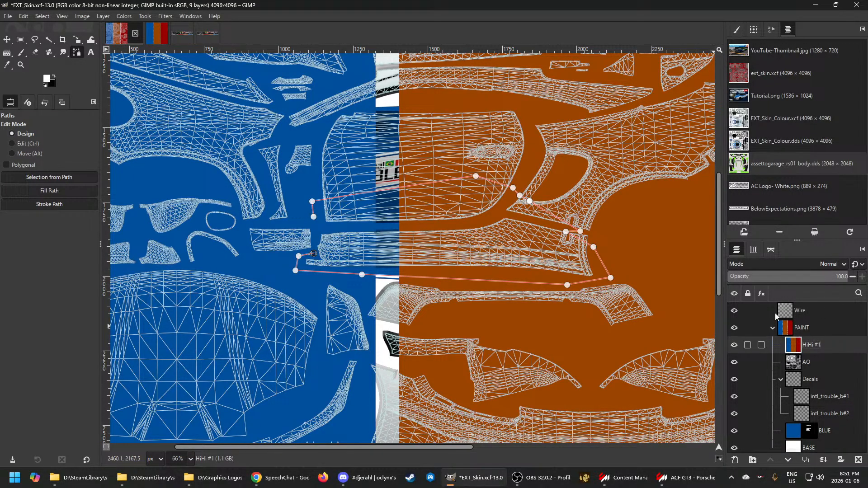
left_click_drag(803, 351, 818, 388)
Create a layer group inside Decals above the intl_trouble layers and name it HiHi
left_click(804, 396)
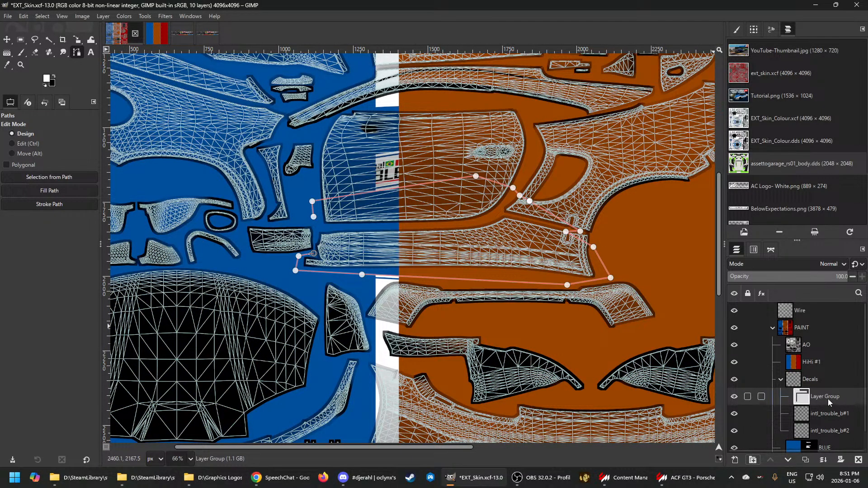
double_click(827, 398)
type("HiHi")
key("Return")
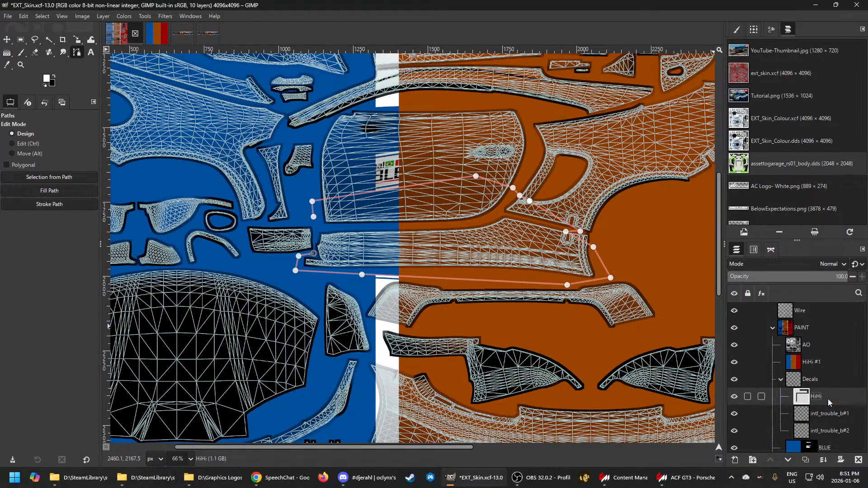
Move the HiHi #1 layer into the HiHi group inside Decals and hide it
left_click_drag(812, 361, 810, 397)
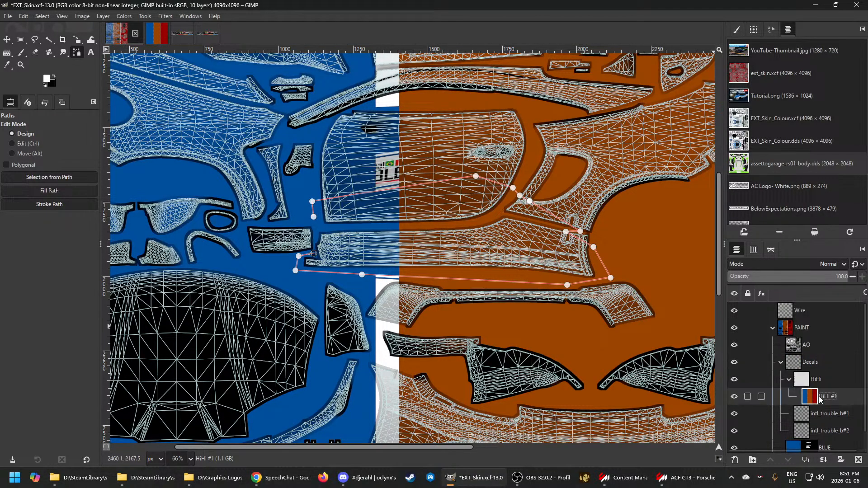
scroll(405, 296, "down", 2, "ctrl")
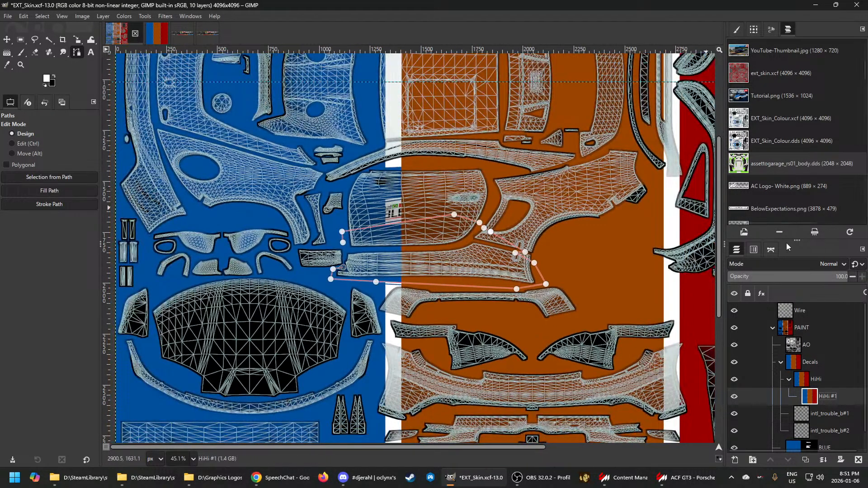
left_click(735, 397)
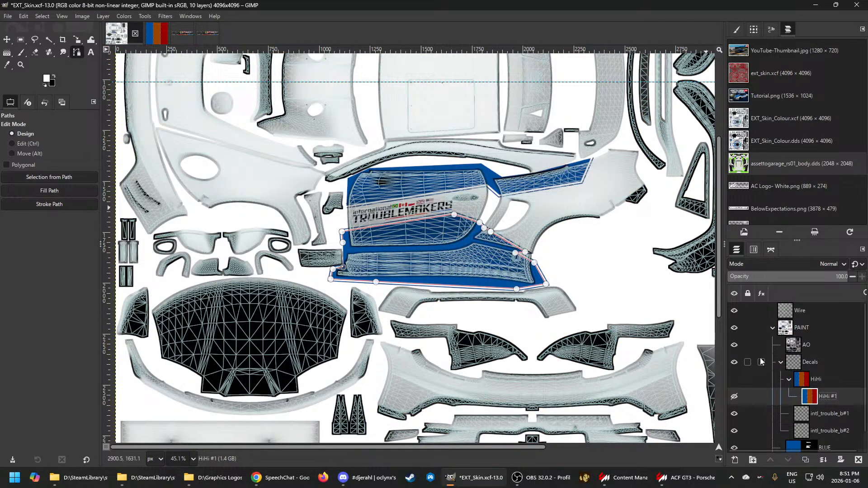
Duplicate the lower side-panel path Unnamed #1 and hide the original path
left_click(771, 250)
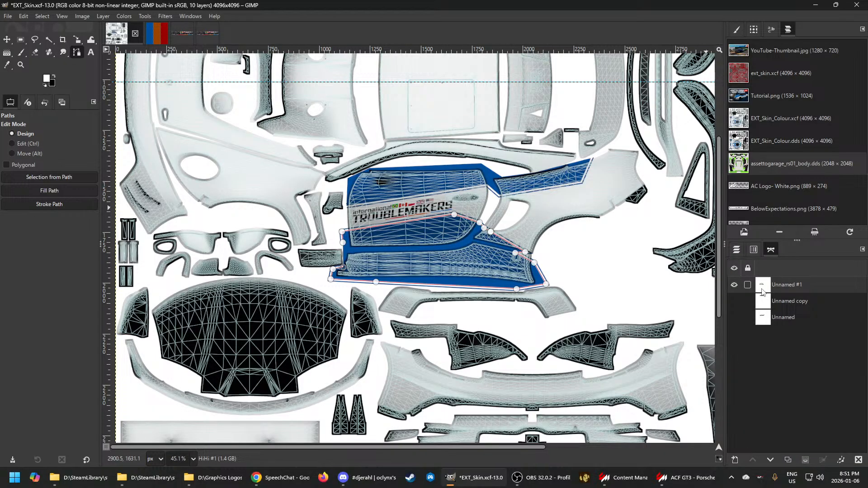
right_click(763, 291)
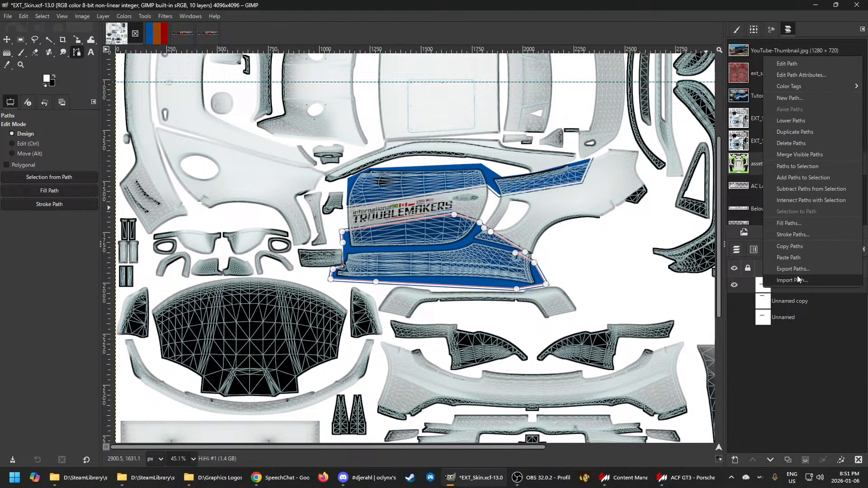
left_click(798, 133)
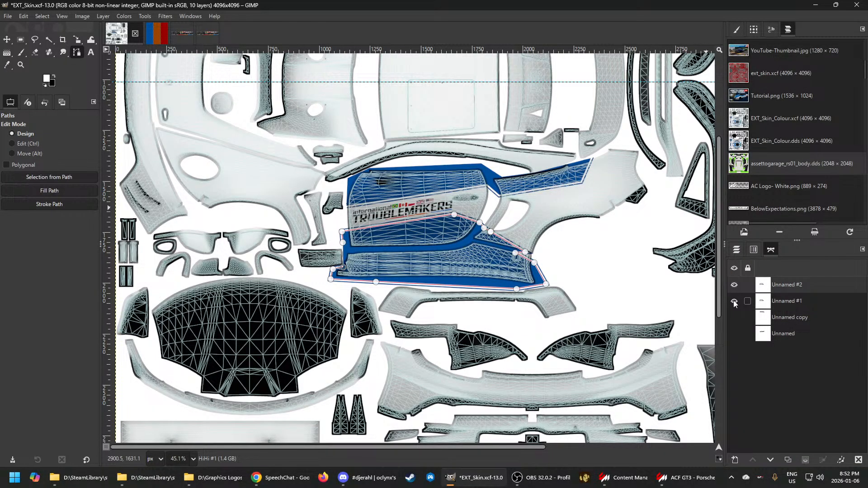
Select the BLUE layer's mask and flip the duplicated path across the horizontal guide onto the opposite side of the car
left_click(736, 250)
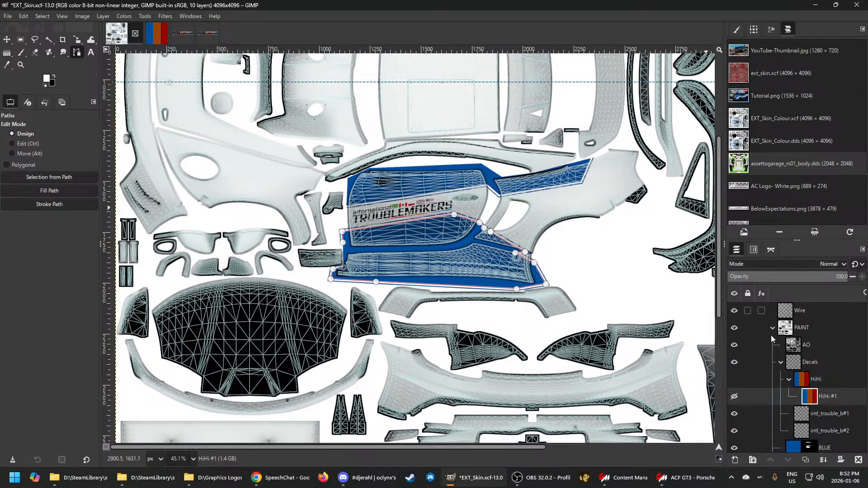
scroll(771, 338, "down", 1)
left_click(809, 426)
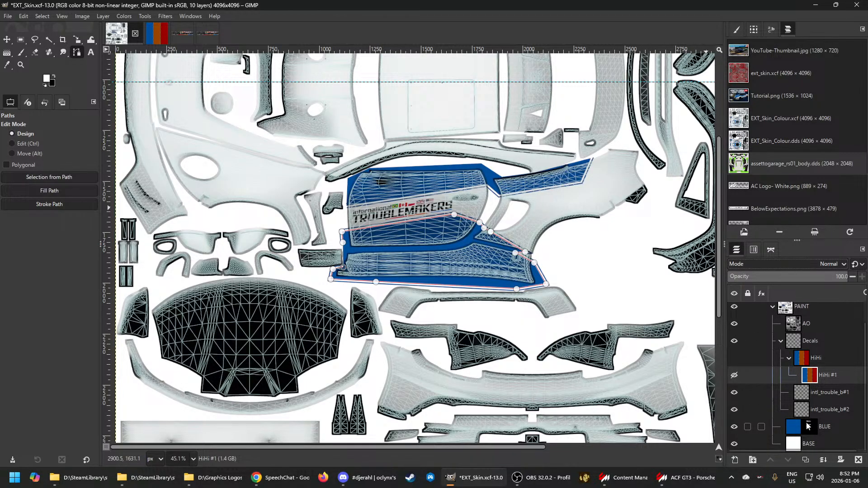
left_click(77, 40)
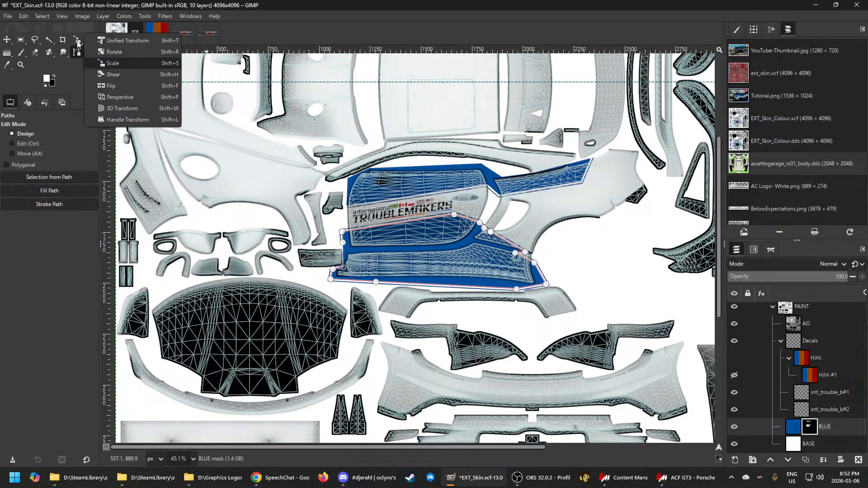
left_click(120, 86)
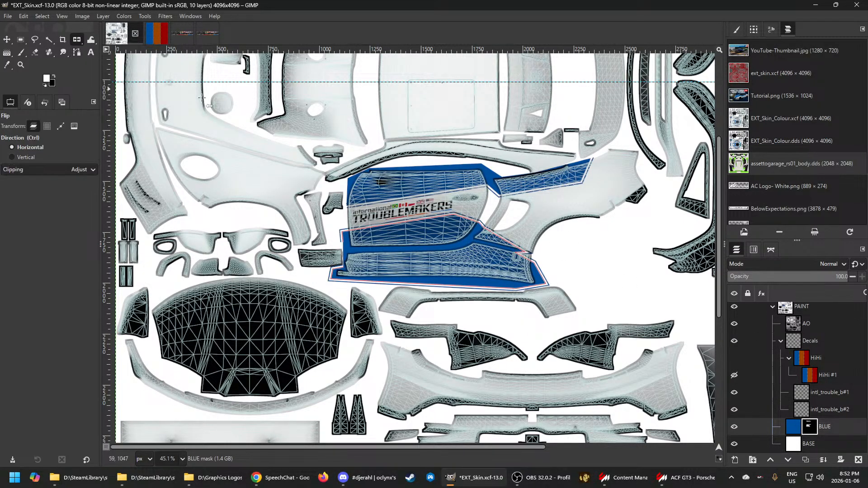
left_click(60, 130)
scroll(405, 137, "down", 3)
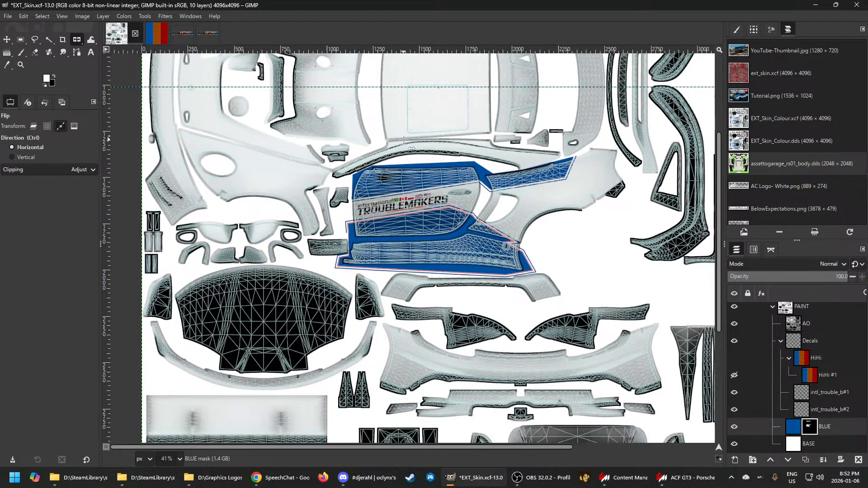
scroll(405, 136, "up", 2)
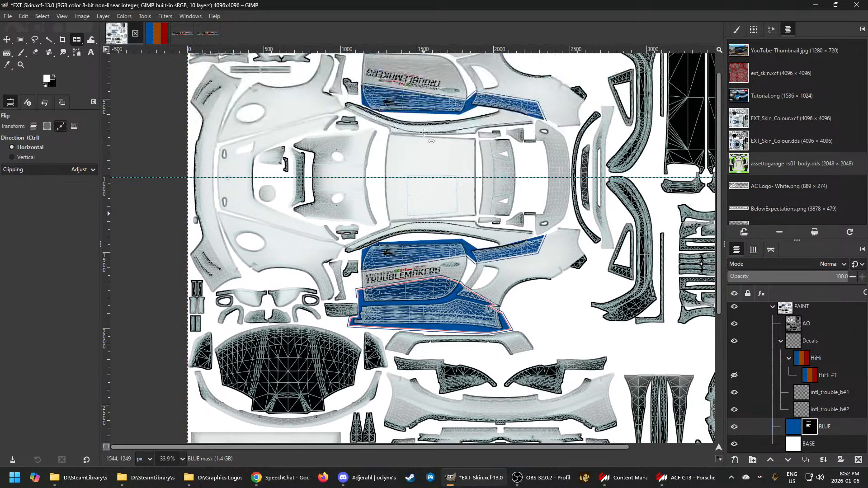
left_click(418, 176)
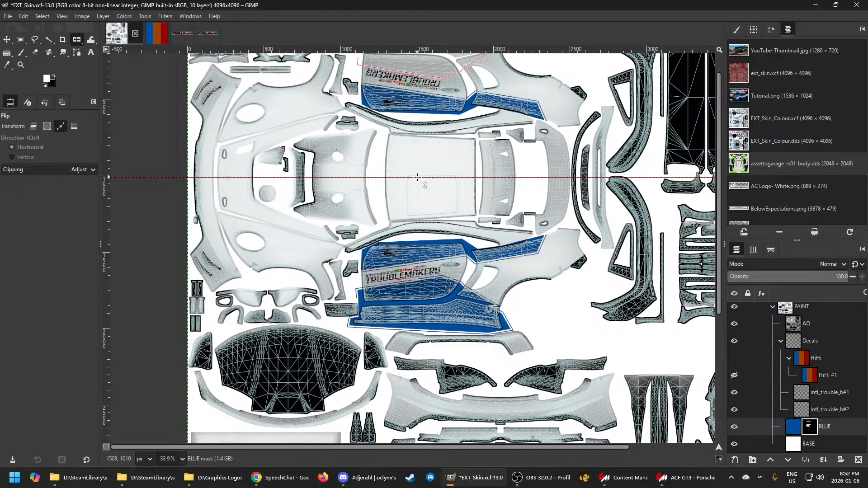
Stroke the mirrored side-panel path on the BLUE mask with a 25 px line in the foreground color
scroll(457, 109, "up", 2)
scroll(456, 109, "up", 2)
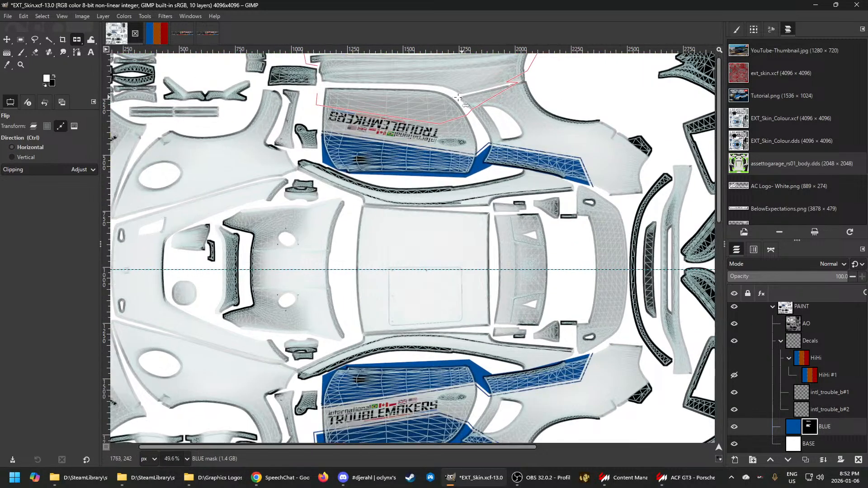
left_click(77, 54)
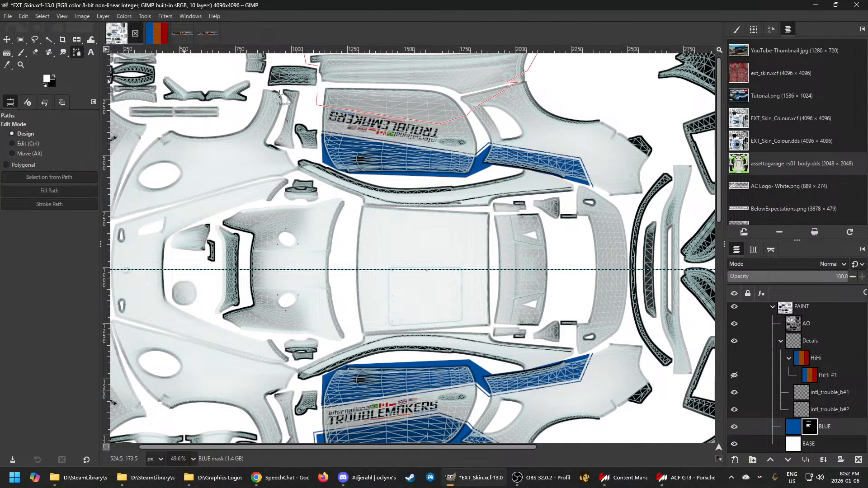
left_click(316, 104)
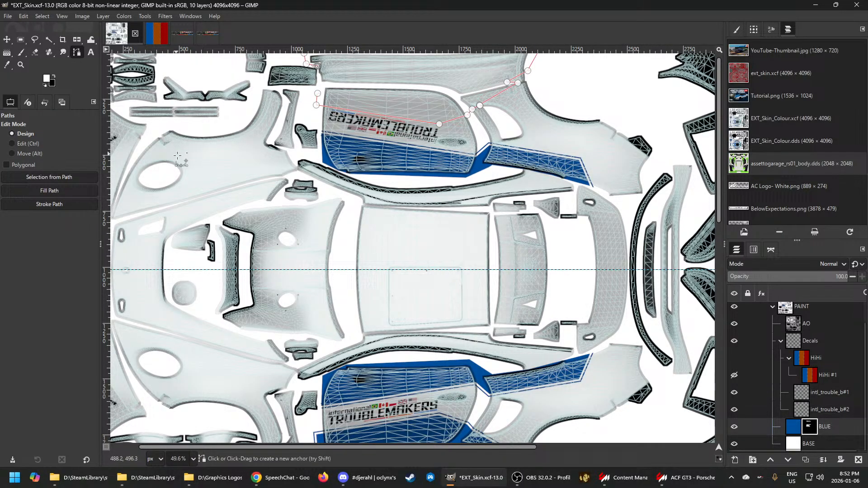
left_click(46, 204)
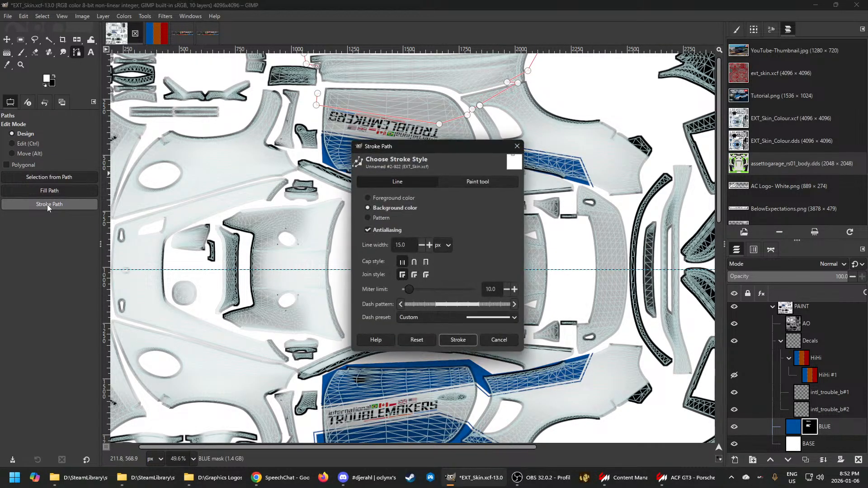
triple_click(407, 250)
type("2")
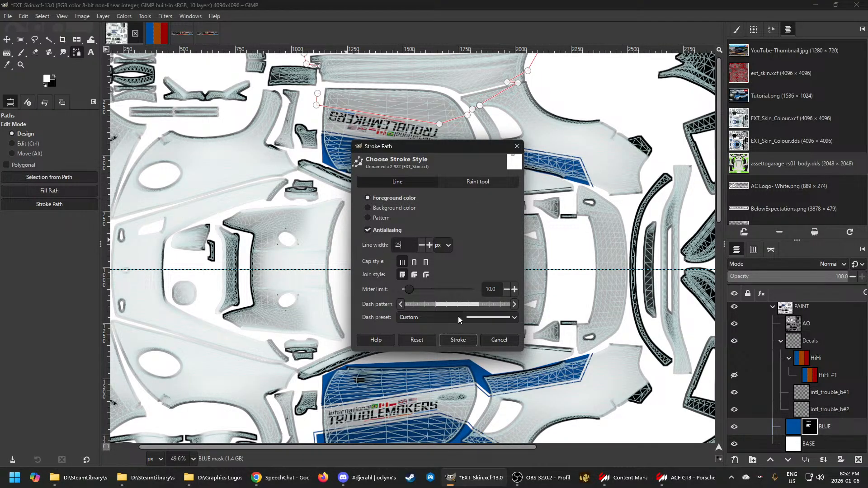
left_click(448, 339)
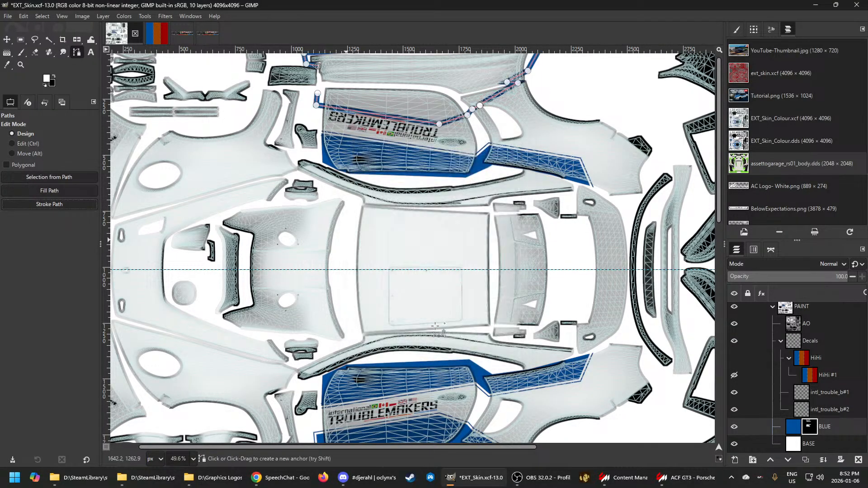
Stroke the mirrored path with a 15 px line in the background color, and fill the path on the BLUE mask
left_click(47, 204)
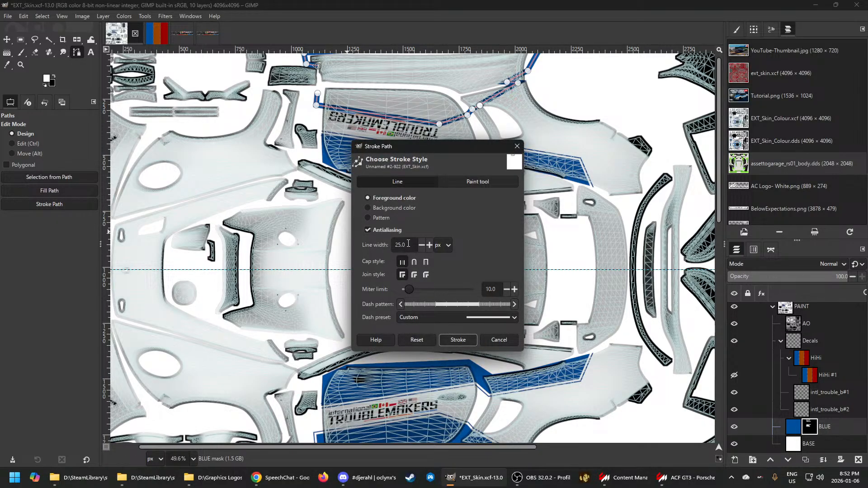
type("15")
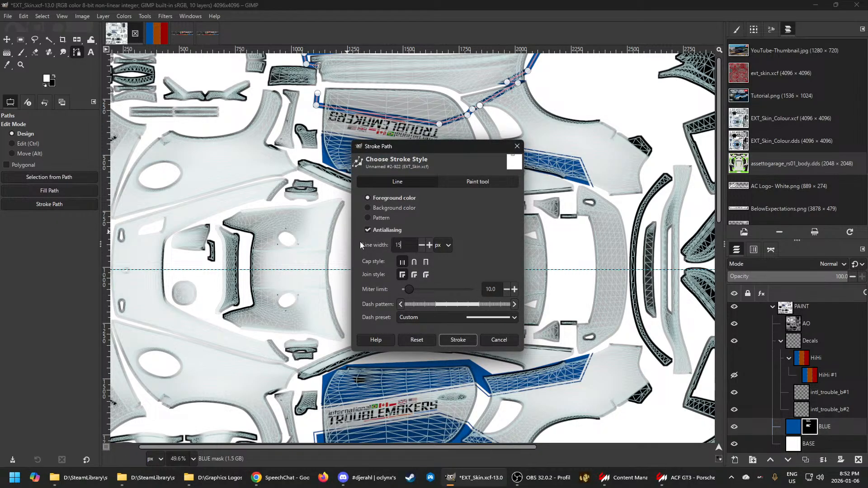
left_click(383, 208)
left_click(454, 341)
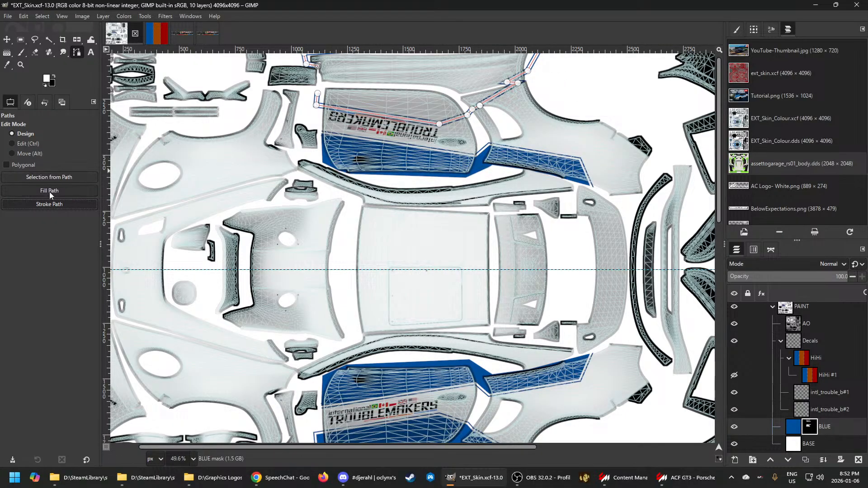
left_click(47, 190)
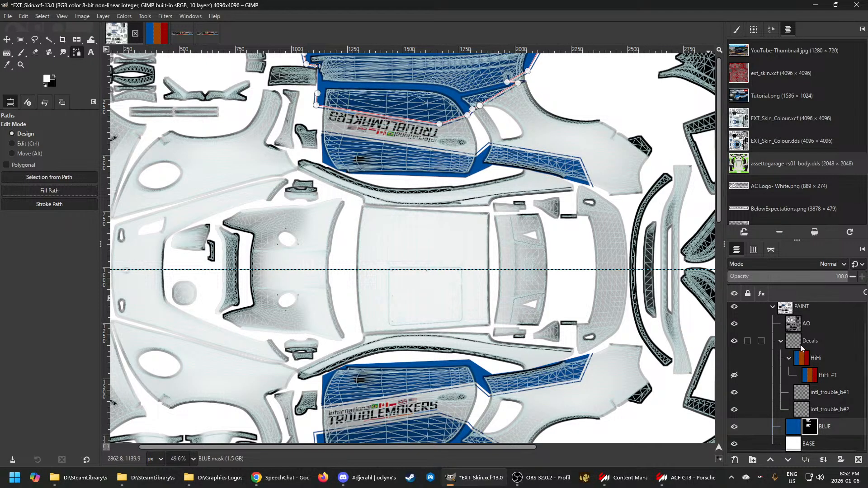
Select the PAINT group, export the skin to EXT_Skin.dds and save EXT_Skin.xcf
left_click(785, 313)
key("ctrl+e")
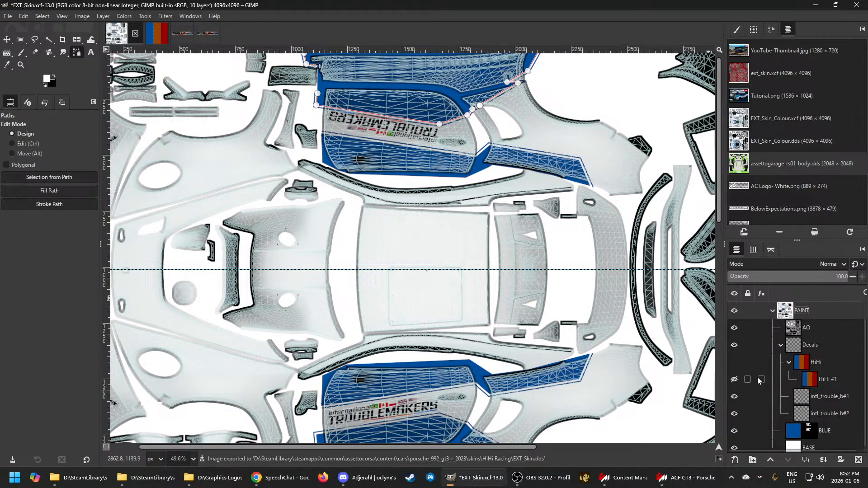
key("ctrl+s")
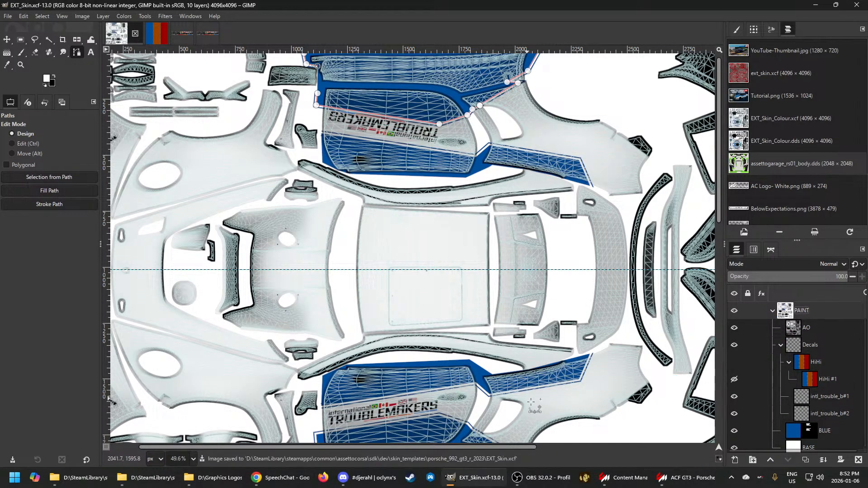
Switch to the Porsche 992 GT3 R showroom and inspect the blue lower side panel, its stripes and the TROUBLEMAKERS decal up close
left_click(687, 478)
left_click_drag(398, 319, 715, 273)
scroll(575, 226, "up", 2)
left_click_drag(555, 214, 519, 221)
scroll(519, 221, "up", 3)
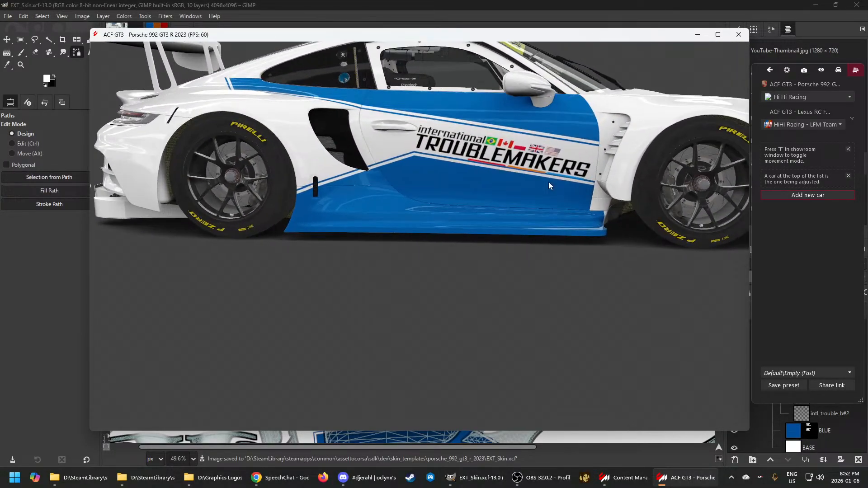
mouse_move(530, 184)
left_mouse_down()
mouse_move(522, 199)
mouse_move(180, 216)
mouse_move(216, 201)
mouse_move(524, 170)
mouse_move(517, 180)
mouse_move(543, 184)
mouse_move(167, 187)
mouse_move(523, 185)
left_mouse_up()
scroll(553, 164, "up", 1)
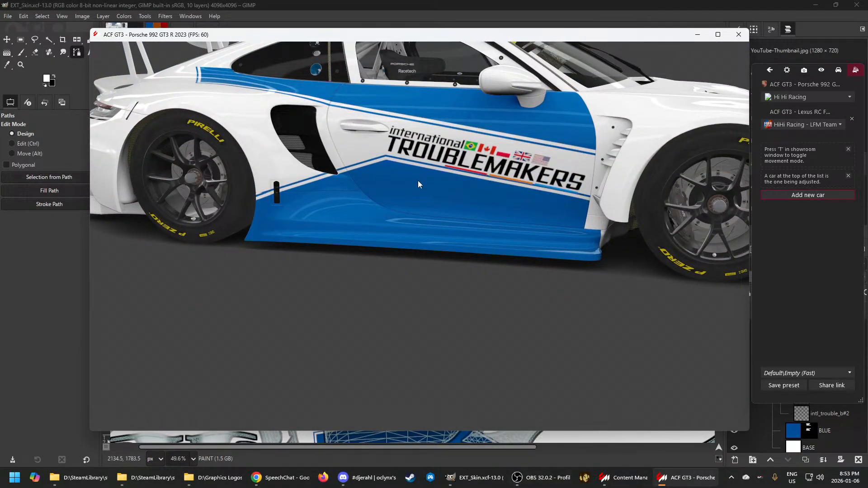
left_click_drag(418, 182, 548, 197)
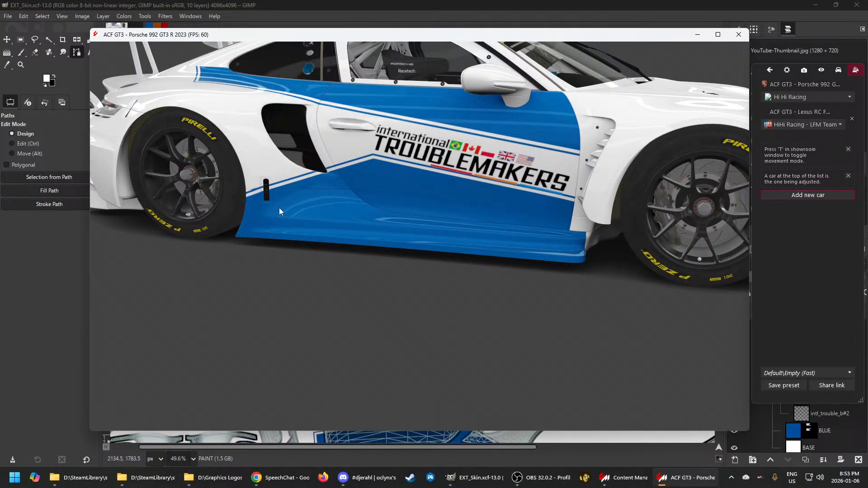
left_click_drag(280, 209, 471, 211)
scroll(510, 221, "up", 7)
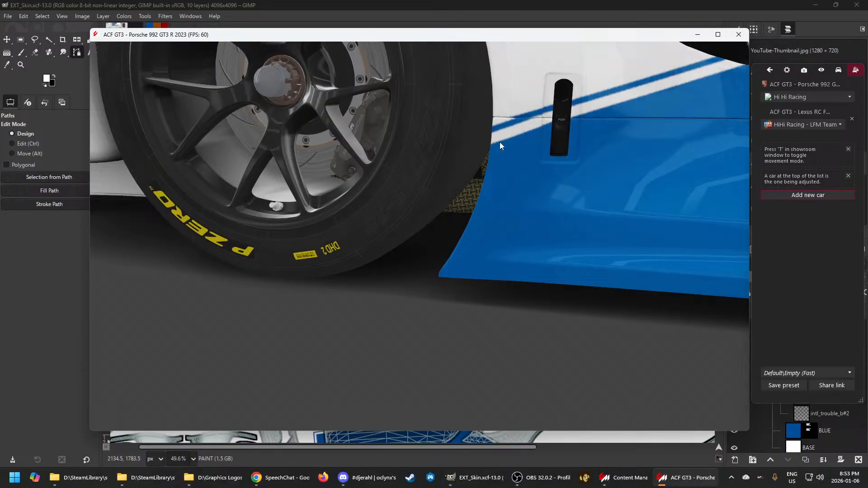
Switch back to GIMP and undo the fill and both strokes made along the mirrored side-panel path
left_click(460, 4)
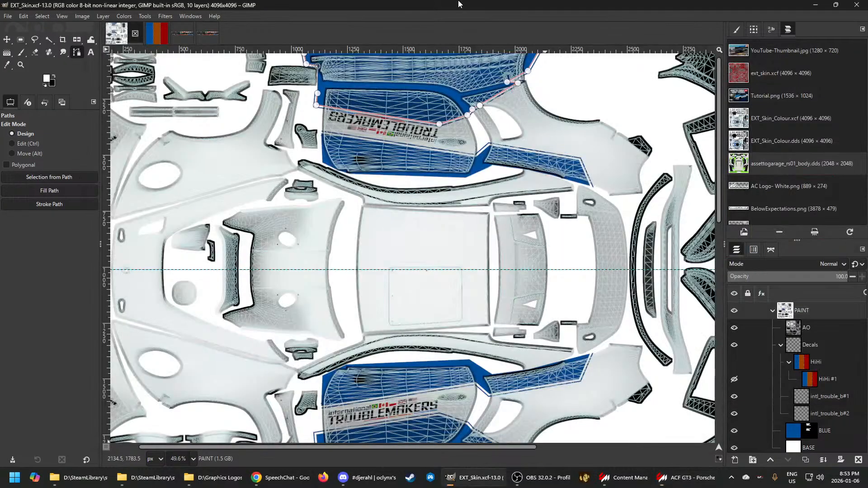
scroll(479, 165, "down", 3)
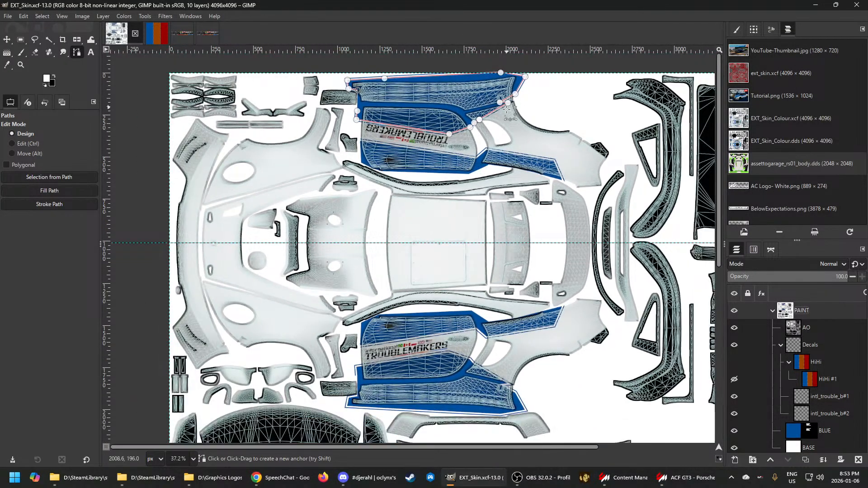
key("shift+v")
key("Delete")
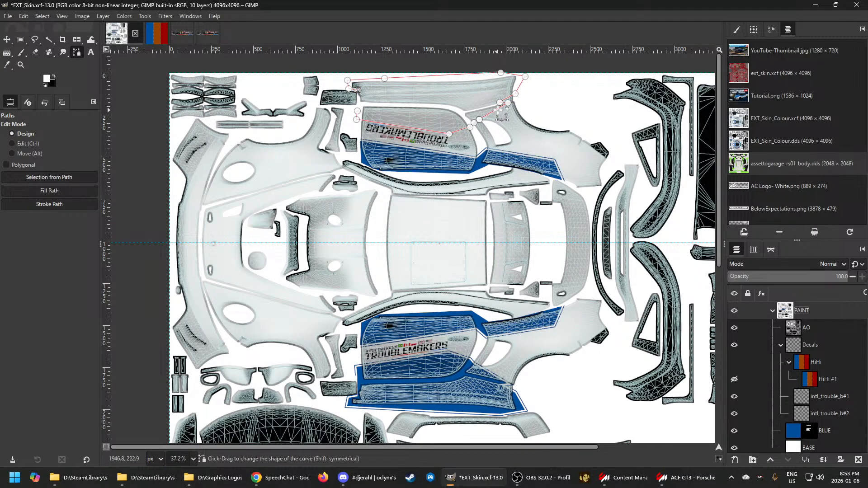
Select the intl_trouble_b#2 decal layer and set the Move tool to act on layers instead of paths
scroll(502, 108, "up", 2)
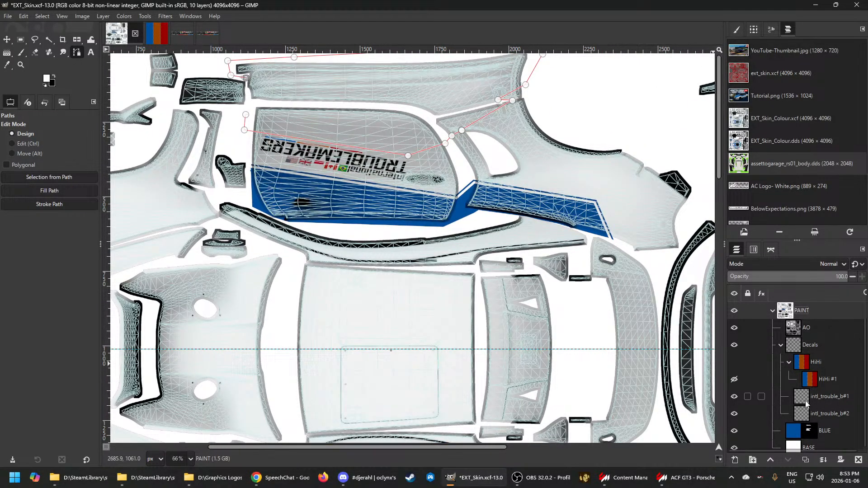
left_click(806, 403)
left_click(807, 414)
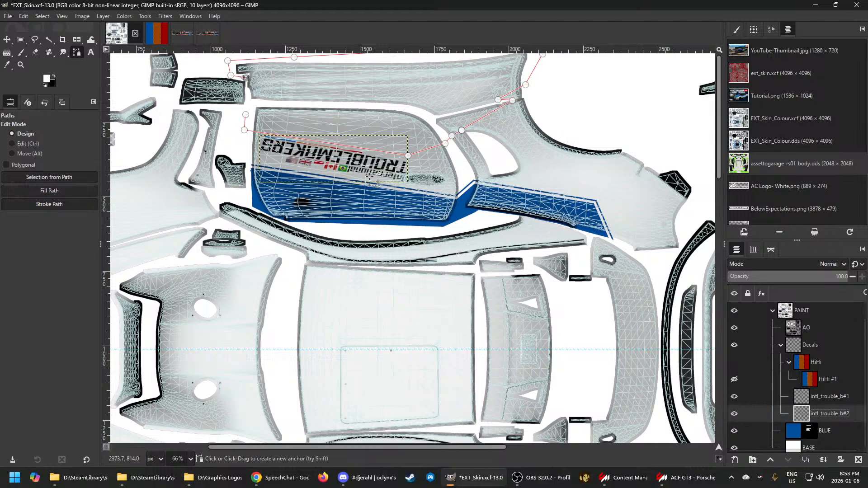
left_click(8, 40)
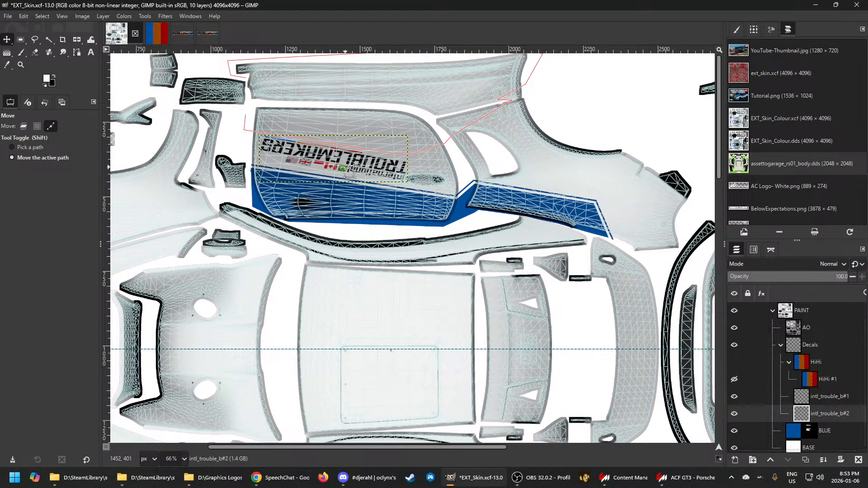
scroll(349, 171, "up", 5)
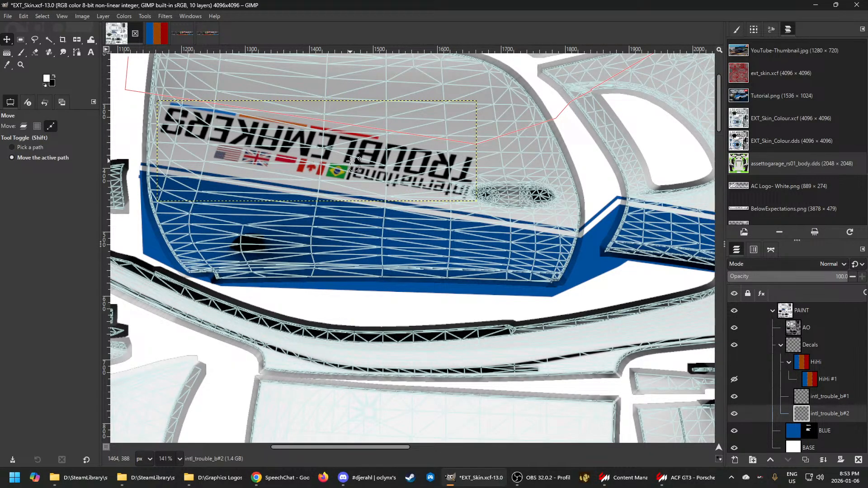
left_click(24, 127)
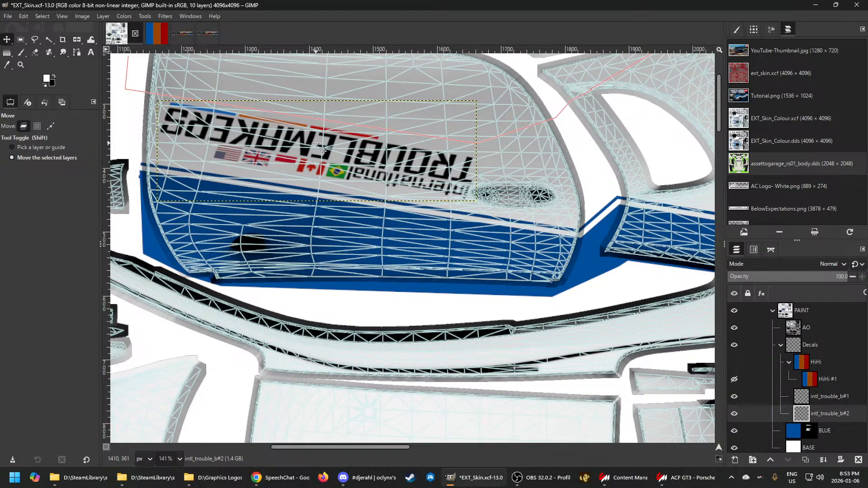
Switch to the Porsche 992 GT3 R showroom, check the TROUBLEMAKERS decal against the stripes on the right side, and return to GIMP
left_click(685, 477)
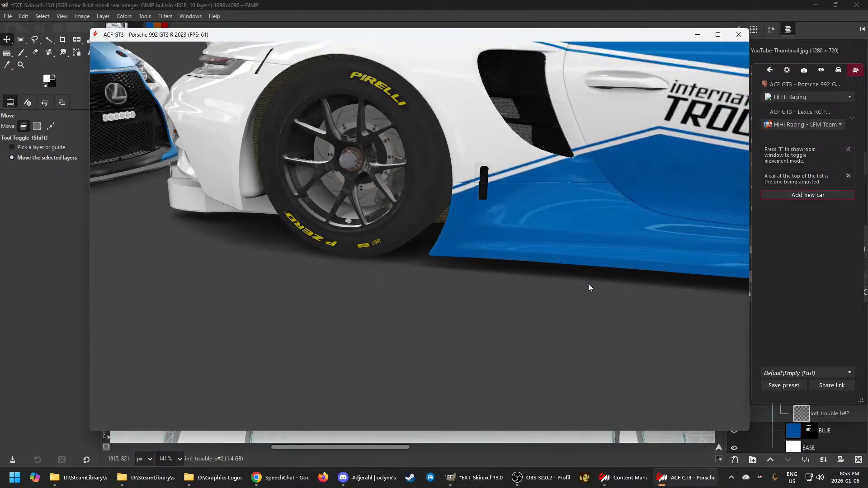
scroll(587, 284, "down", 5)
left_click_drag(604, 261, 553, 268)
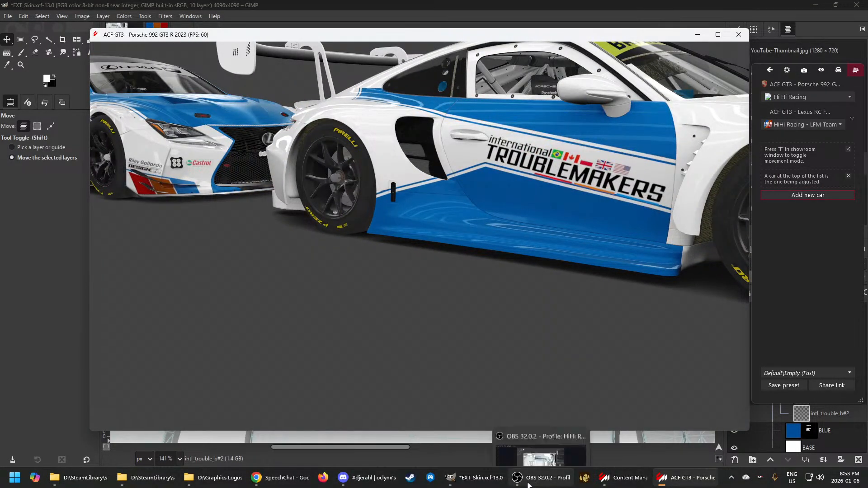
left_click(474, 480)
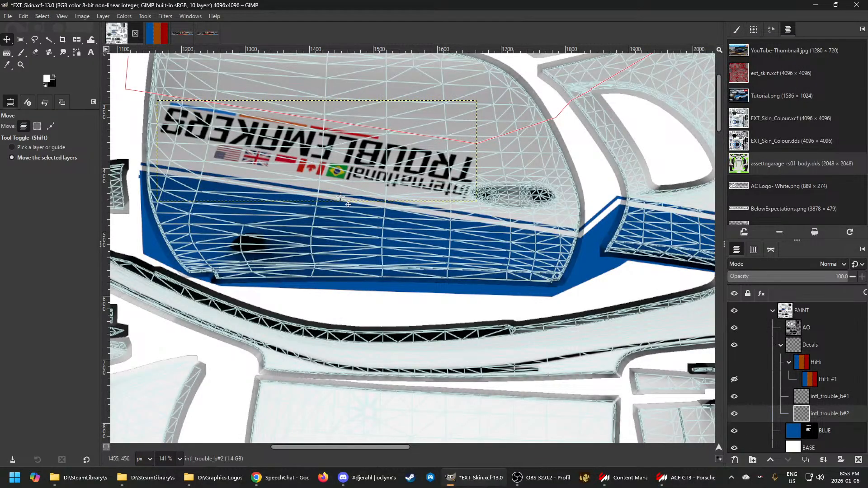
Nudge the intl_trouble_b#2 decal about 9 px down towards the blue stripe, and export the PAINT group to EXT_Skin.dds
scroll(339, 195, "up", 2)
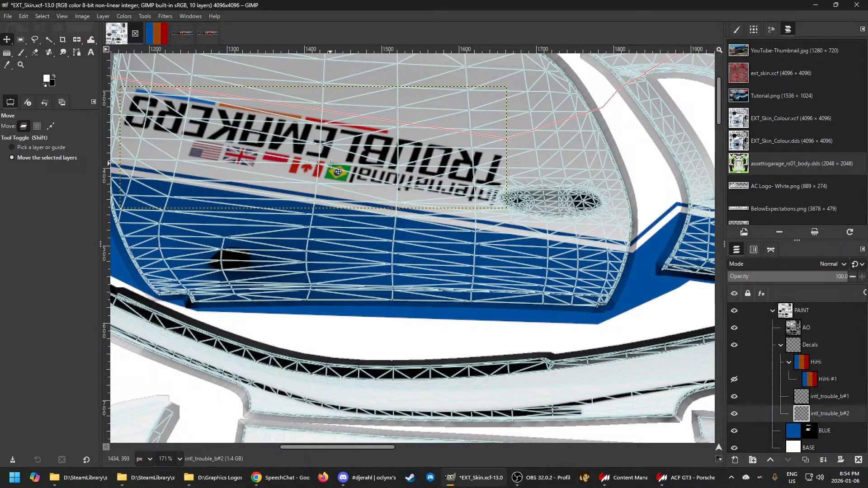
key("Down")
key("Down")
key("Down")
key("Down")
key("Down")
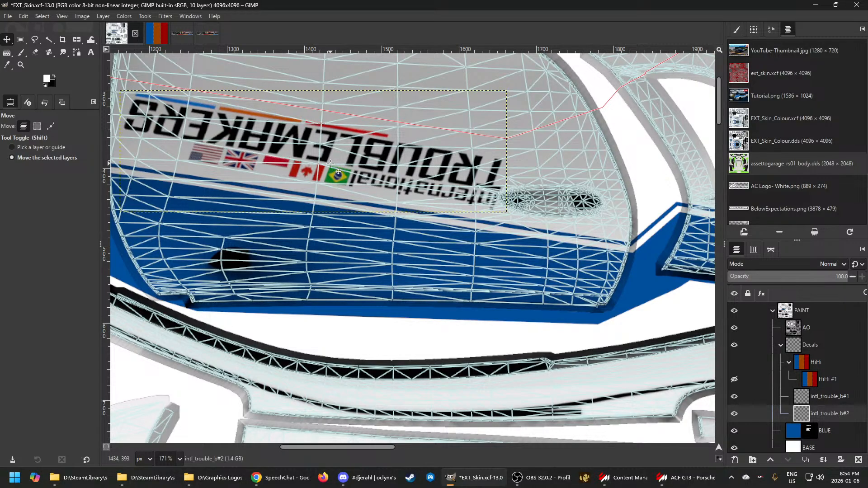
key("Down")
key("Down")
key("Down")
key("Down")
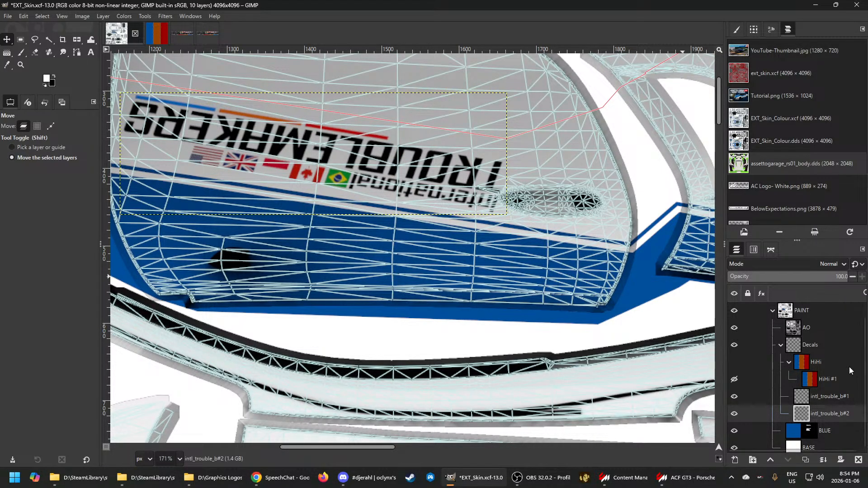
left_click(791, 315)
key("ctrl+e")
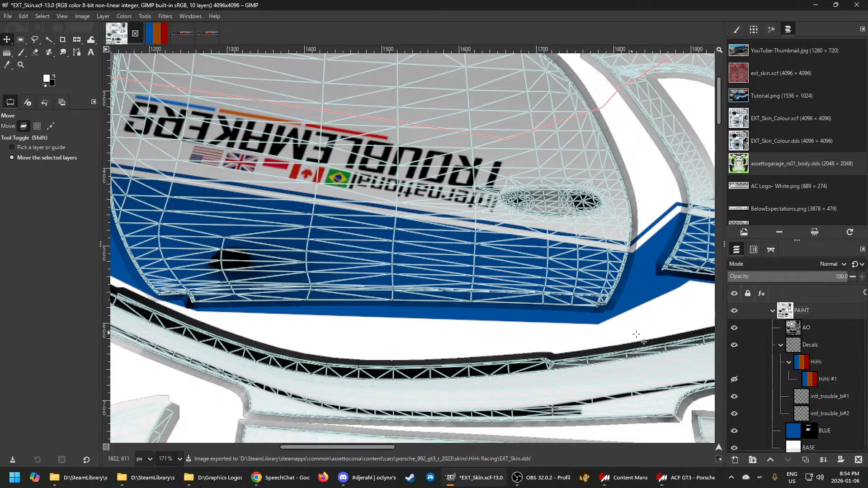
Switch to the Porsche showroom and inspect the repositioned TROUBLEMAKERS decal and the blue panels on both sides of the car
left_click(681, 478)
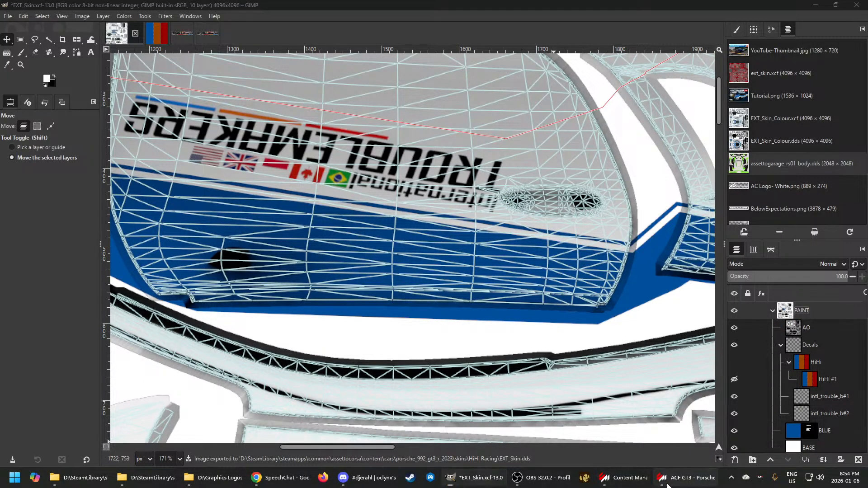
left_click_drag(462, 323, 493, 309)
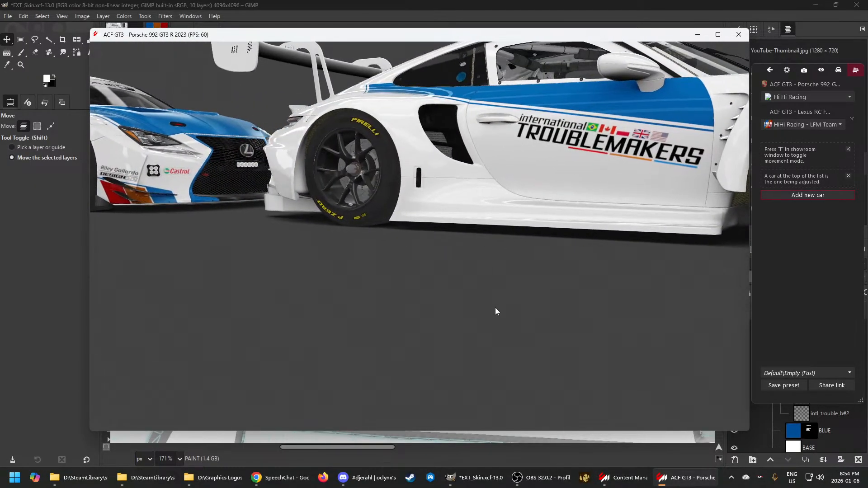
scroll(496, 305, "down", 2)
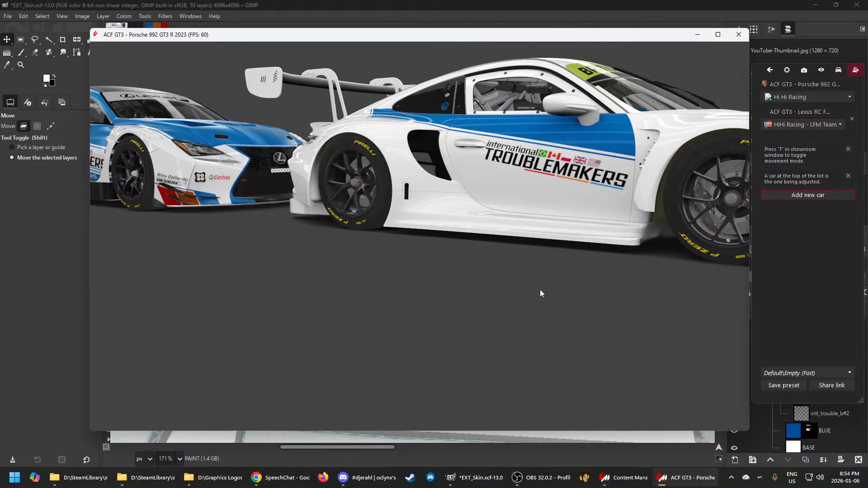
scroll(526, 183, "down", 2)
left_click_drag(548, 182, 487, 239)
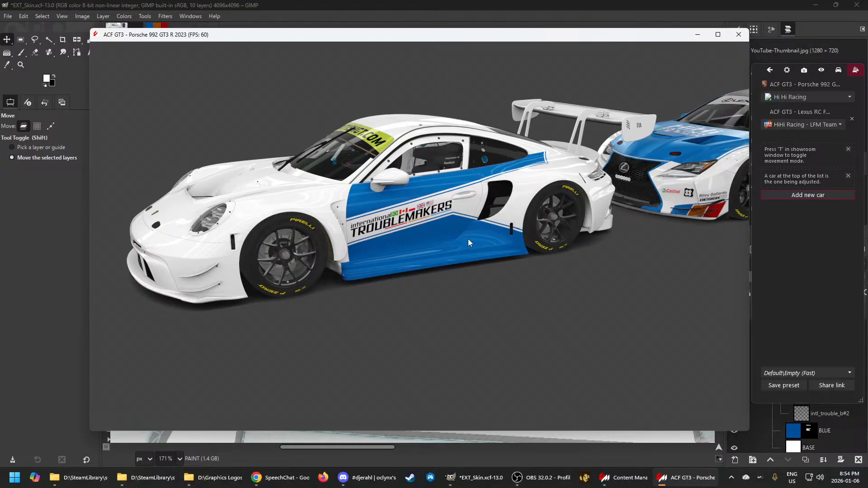
left_click_drag(449, 247, 444, 287)
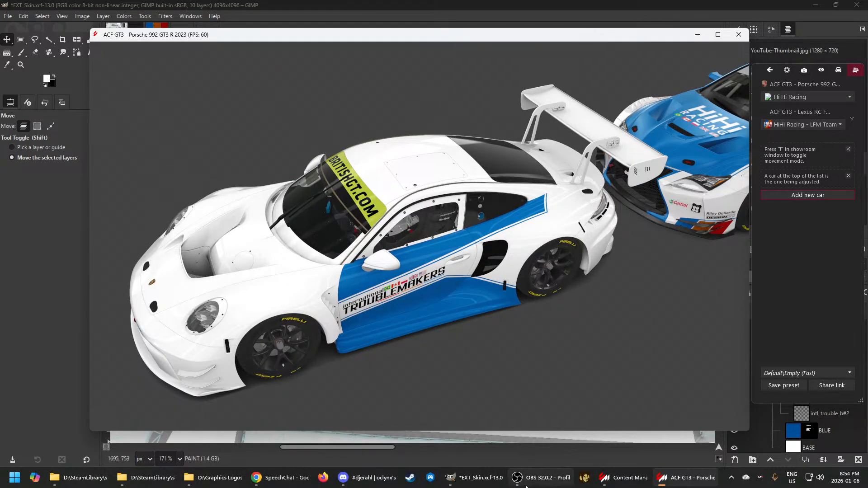
mouse_move(483, 484)
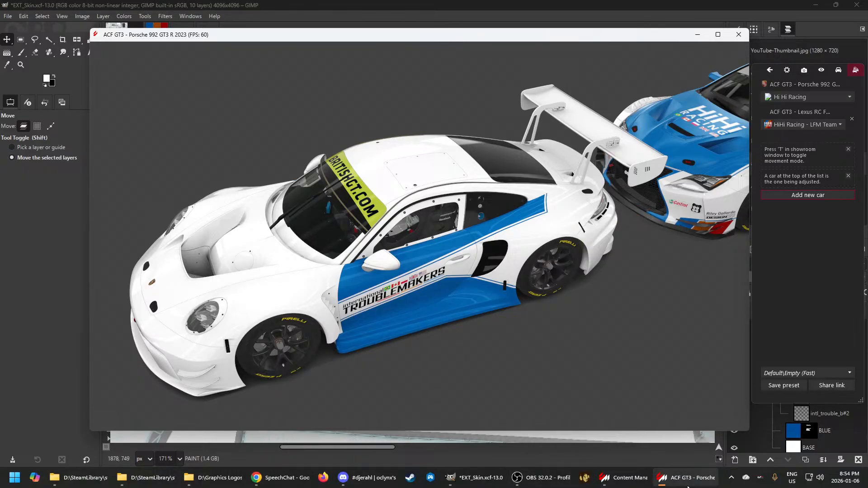
mouse_move(678, 485)
mouse_move(497, 477)
key("alt+Tab")
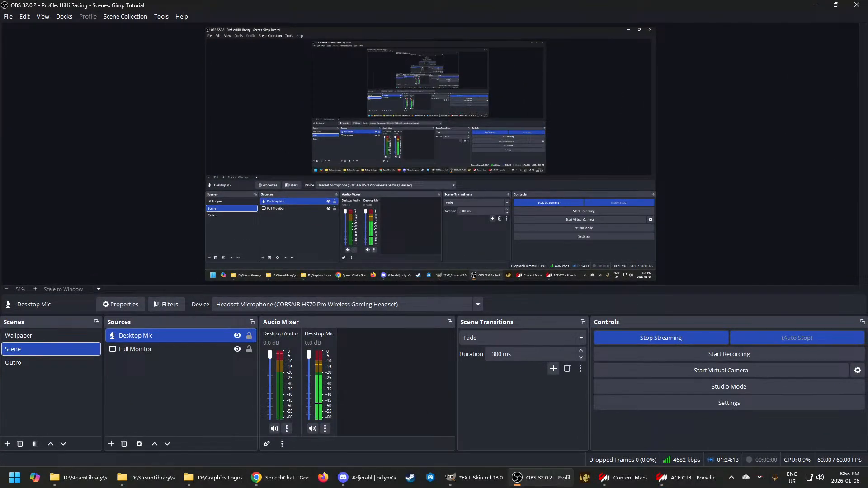
key("alt+Tab")
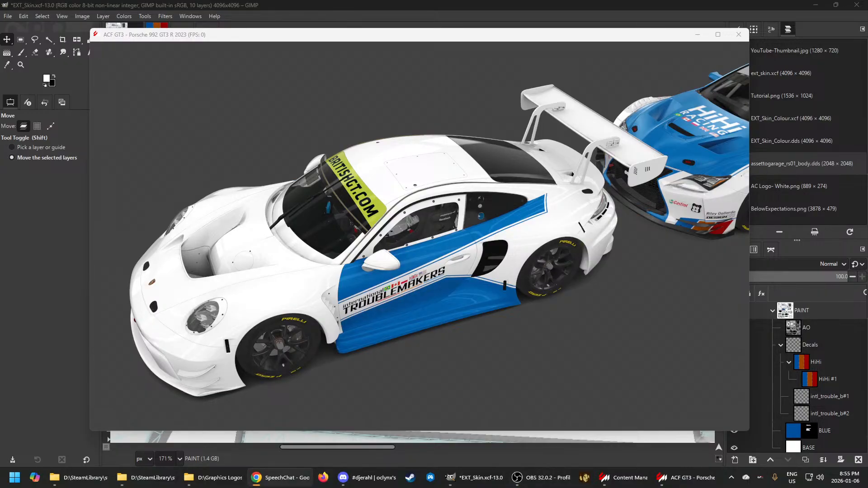
Set the first volume mixer entry of the Windows sound output to 50, and open and close the full mixer settings
left_click(811, 473)
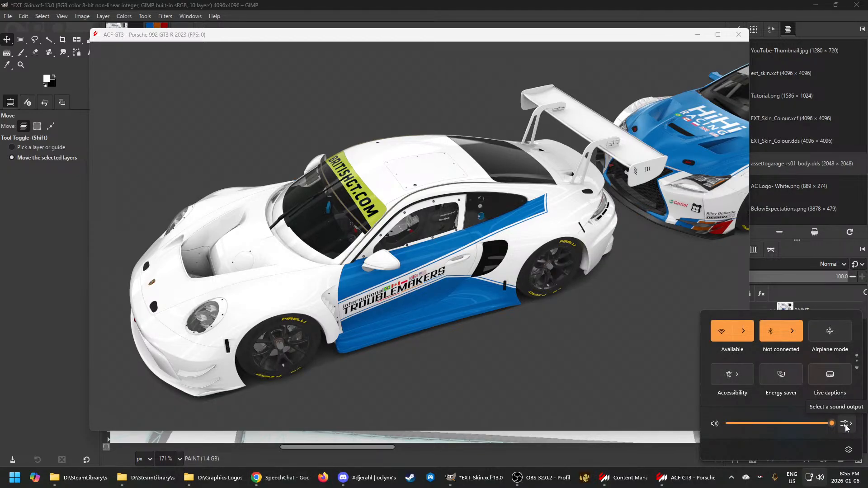
left_click(847, 427)
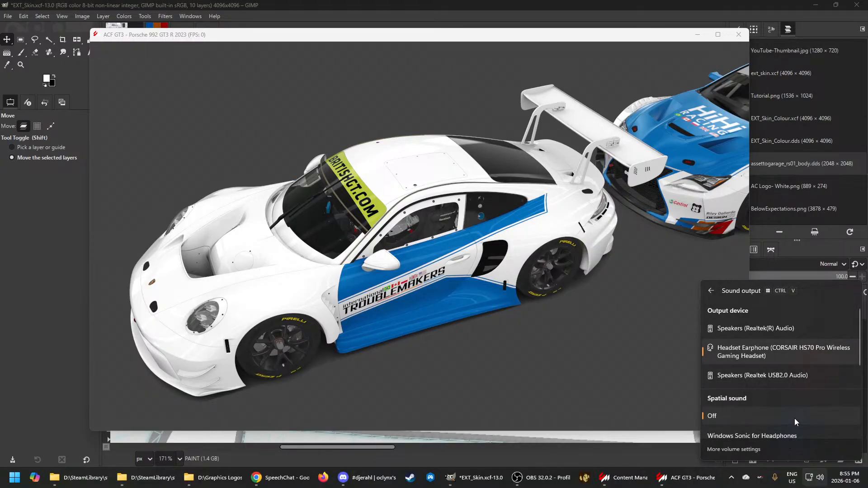
scroll(791, 417, "down", 2)
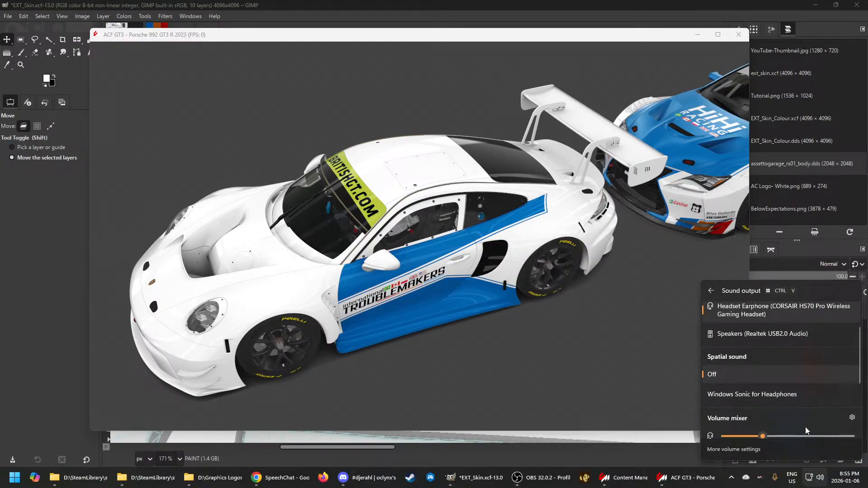
scroll(773, 416, "down", 2)
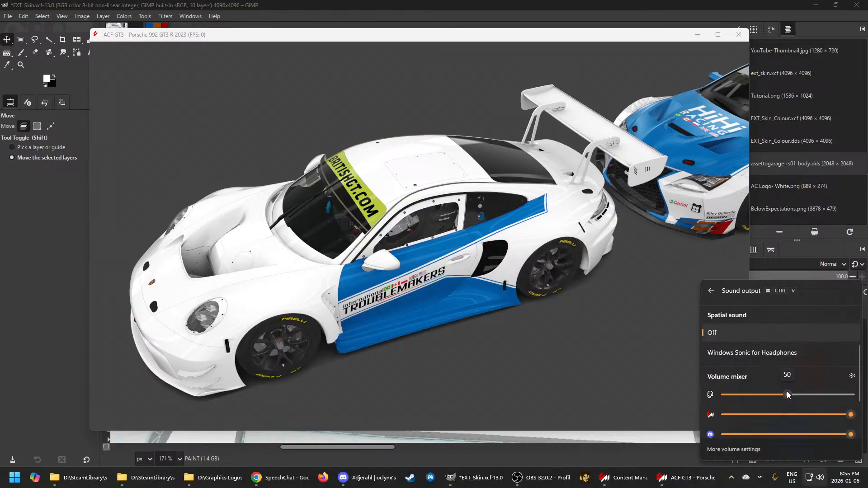
left_click(852, 376)
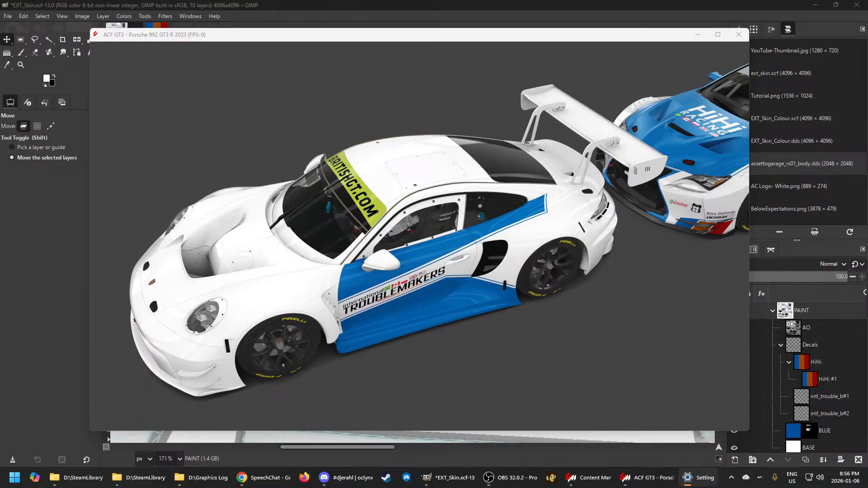
key("alt+F4")
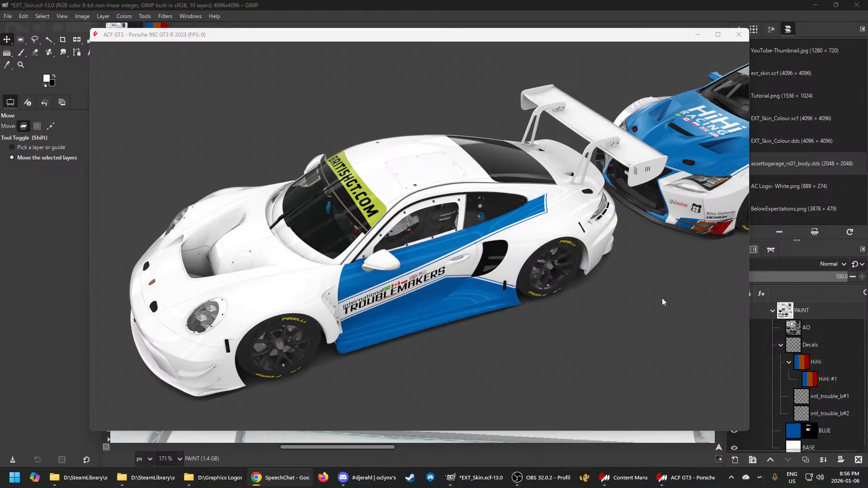
Compare the left and right side panels of the Porsche in the showroom, and return to GIMP
left_click_drag(309, 271, 335, 256)
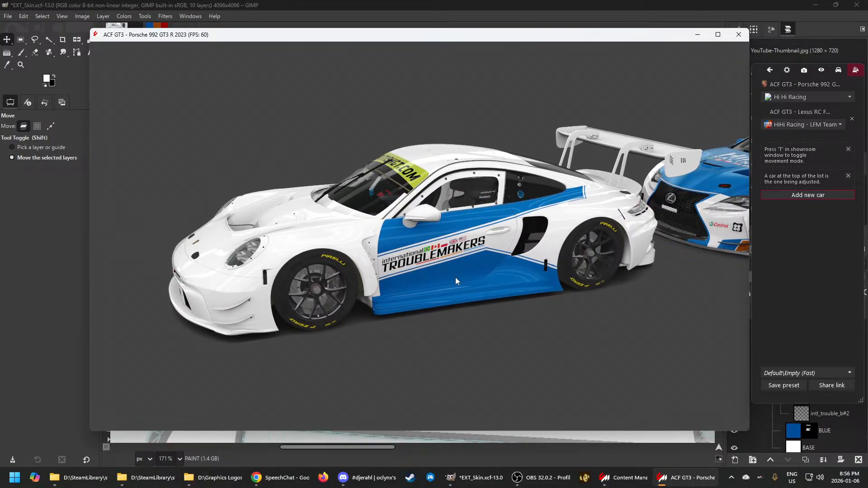
left_click_drag(488, 247, 479, 228)
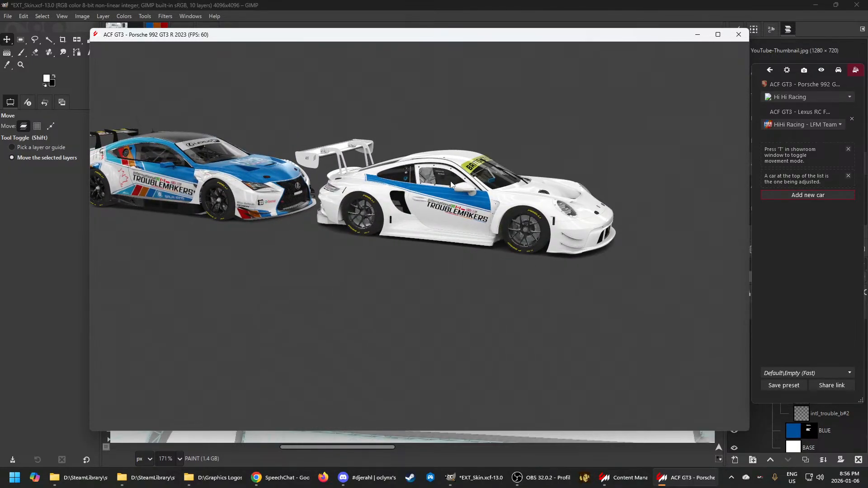
left_click(310, 4)
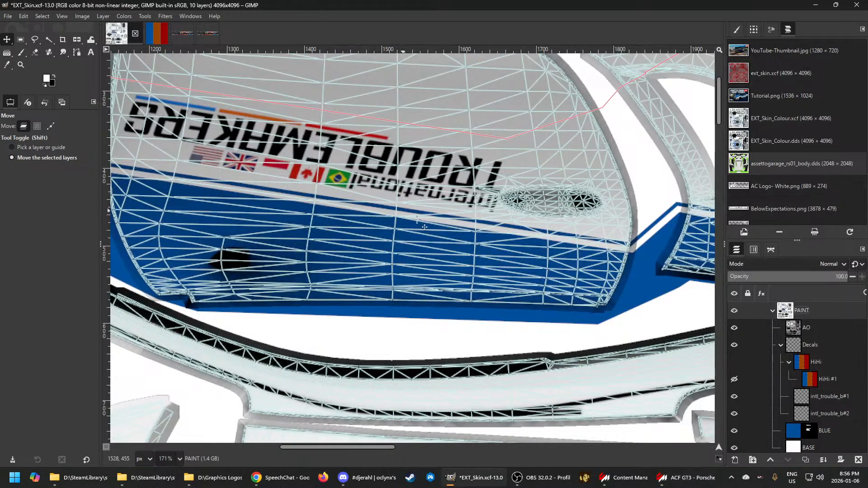
On the BLUE layer mask, stroke the path around the upper side panels with a 25 px line in the background color
scroll(461, 246, "down", 1)
scroll(462, 245, "down", 2)
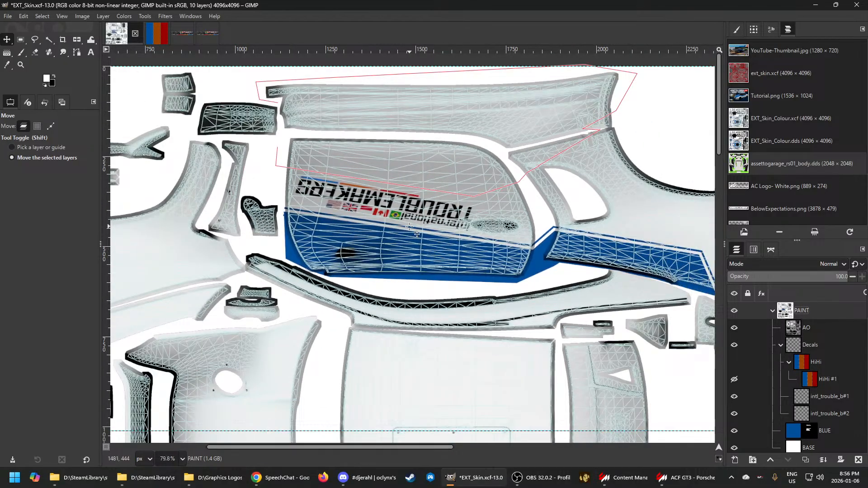
scroll(464, 218, "down", 1)
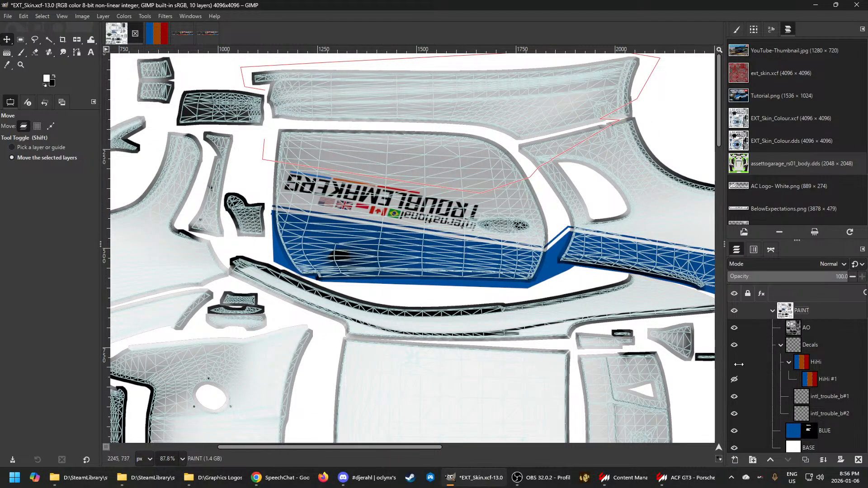
left_click(809, 430)
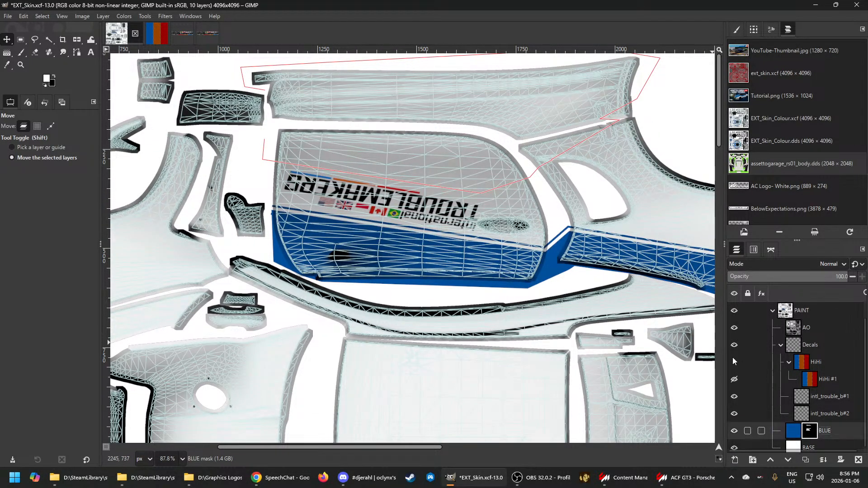
left_click(77, 52)
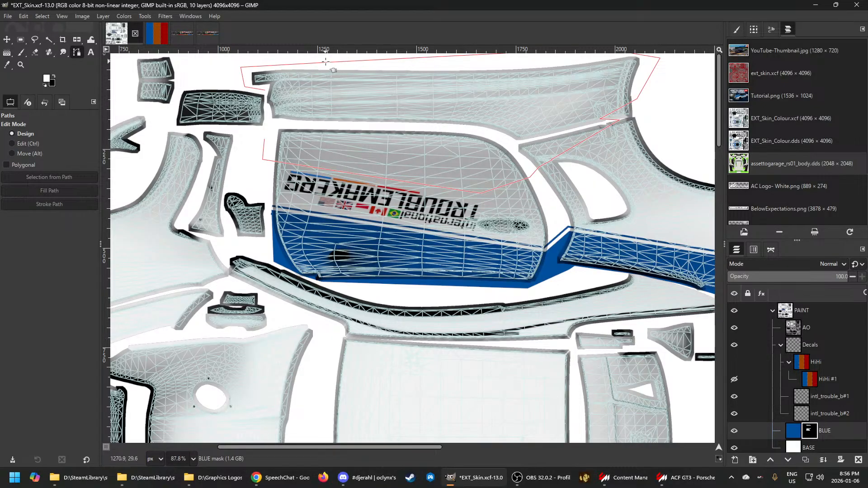
left_click(265, 139)
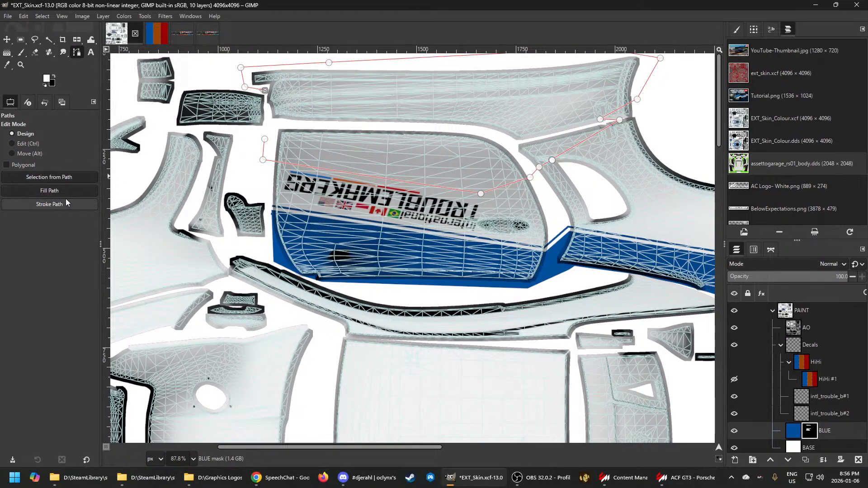
left_click(57, 206)
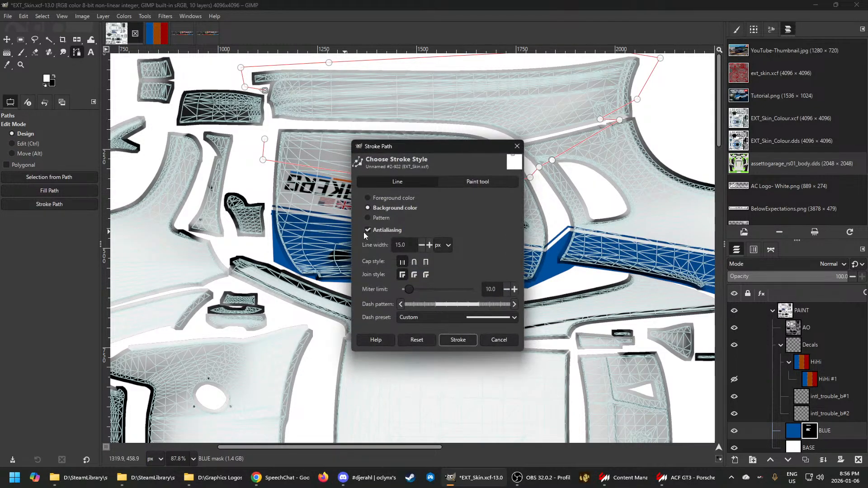
left_click_drag(408, 246, 380, 246)
type("25")
left_click(451, 342)
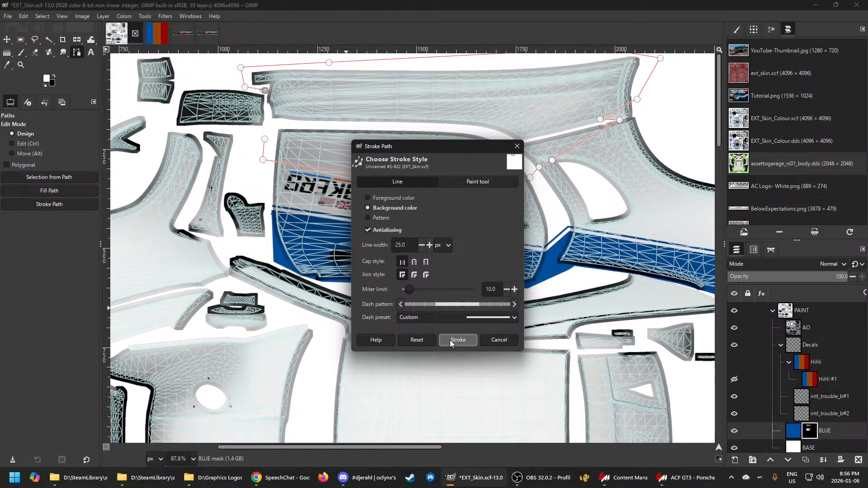
Stroke the upper side-panel path on the BLUE mask 25 px wide in the foreground color
left_click(58, 205)
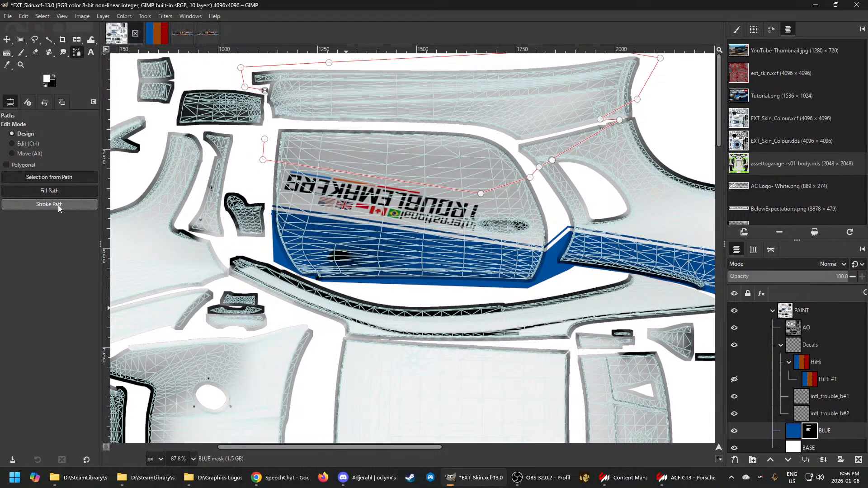
left_click(368, 198)
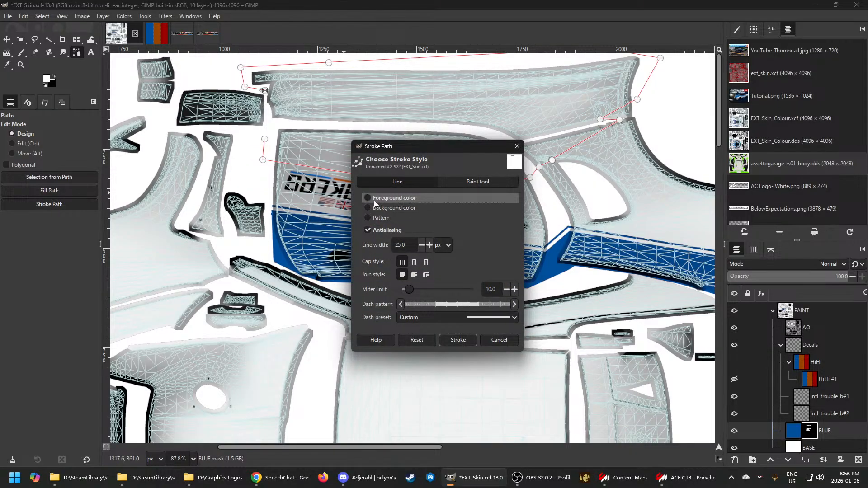
left_click(458, 340)
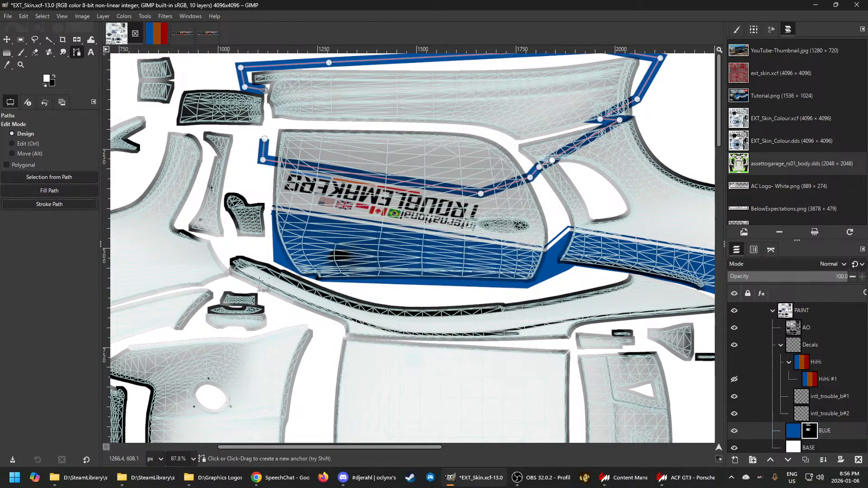
Stroke the same path with a narrower background-color line, and fill the path with the foreground color
left_click(51, 204)
left_click(393, 208)
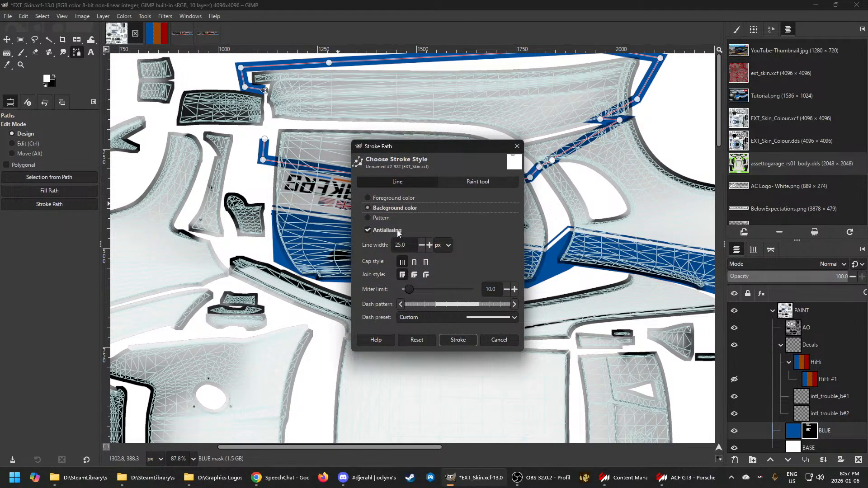
left_click_drag(408, 245, 383, 245)
left_click(456, 340)
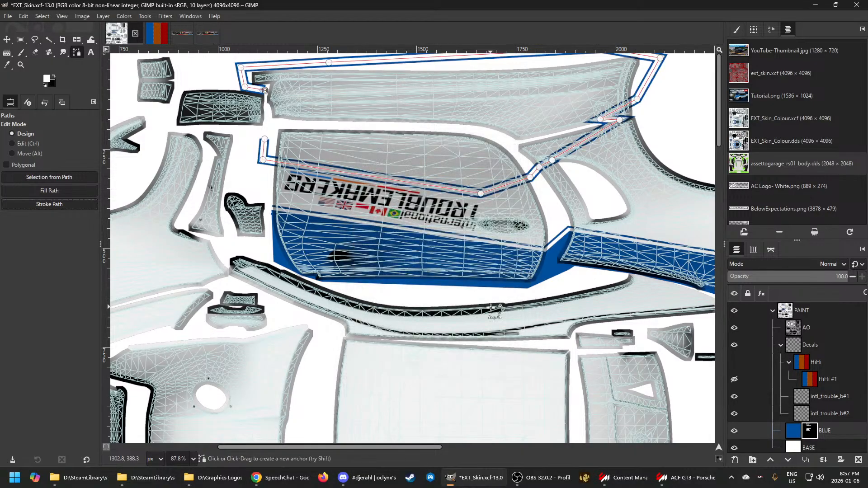
left_click(50, 191)
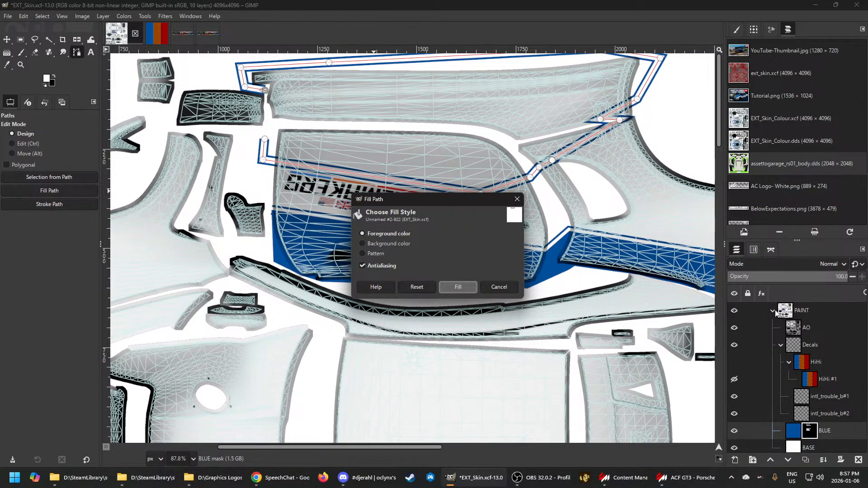
key("Return")
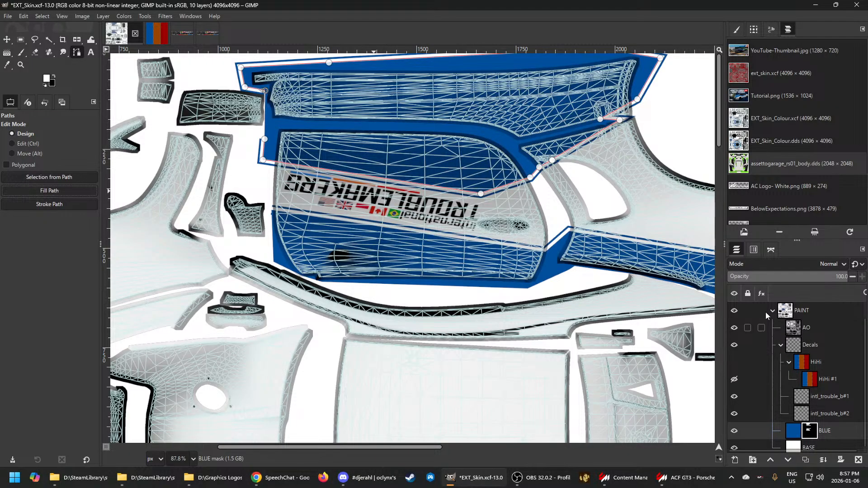
Select the PAINT group and export it to EXT_Skin.dds
scroll(625, 116, "up", 4)
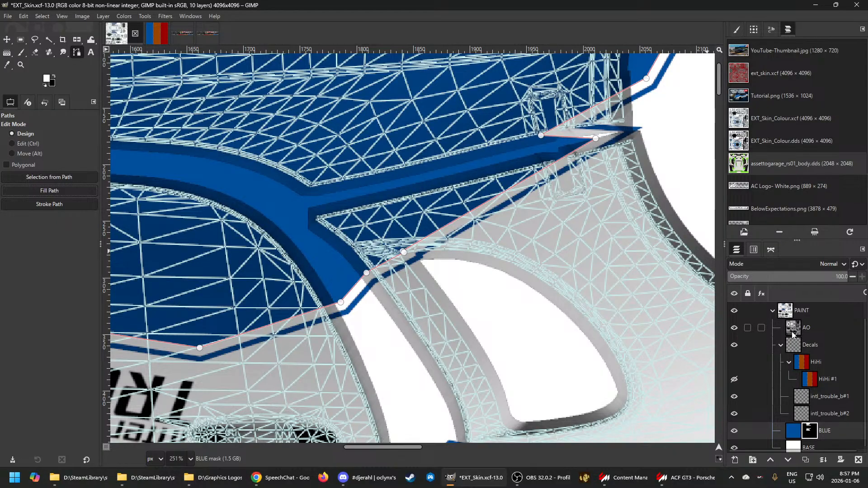
left_click(788, 316)
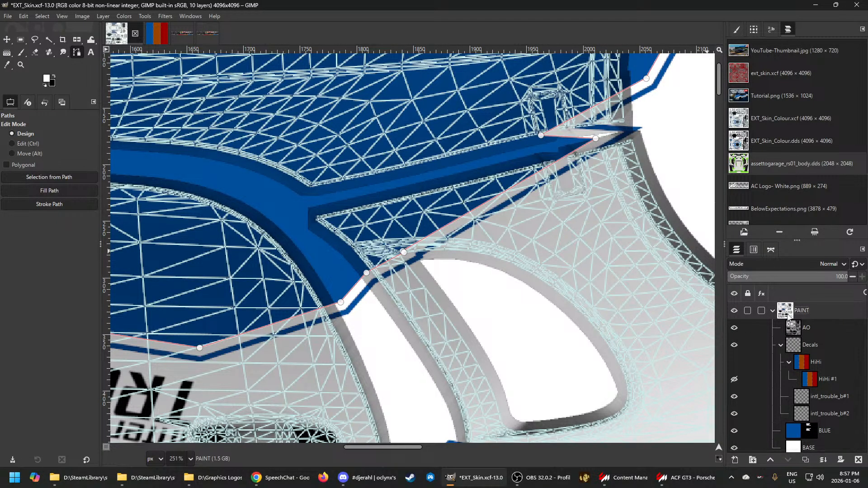
key("ctrl+e")
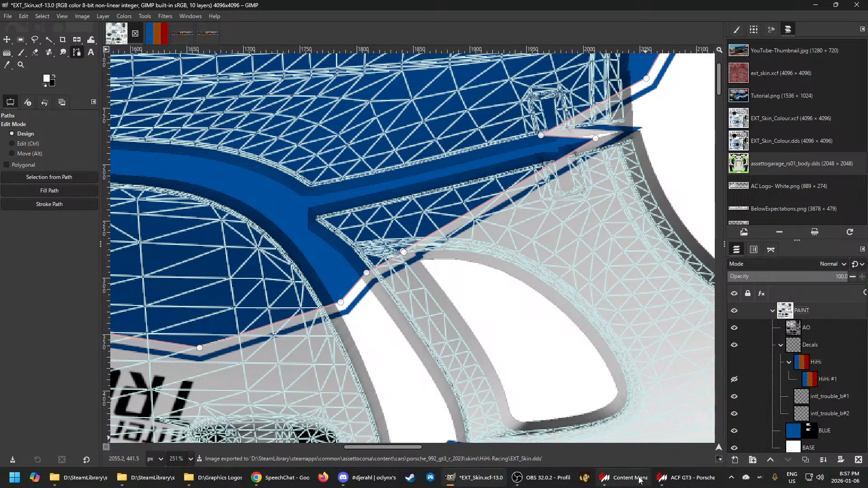
Switch to the Porsche showroom and inspect the new upper blue panel and the lower stripe beside the rear wheel
left_click(687, 477)
left_click_drag(446, 296, 525, 287)
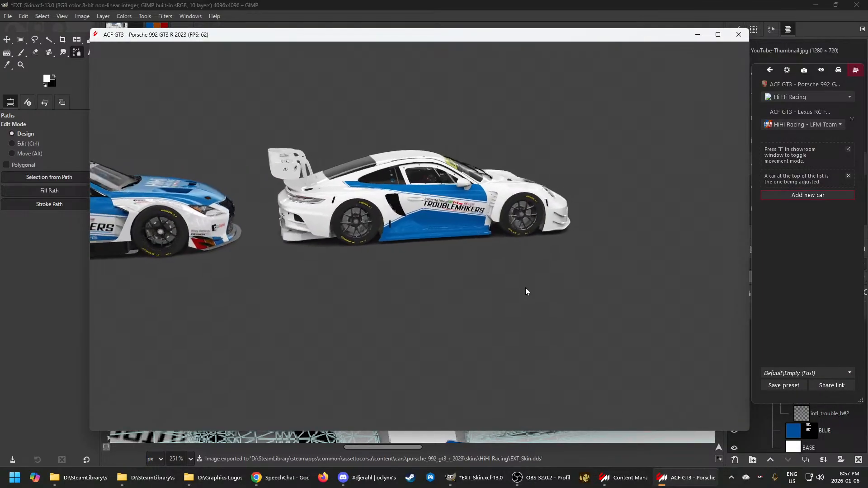
scroll(425, 248, "up", 5)
scroll(403, 225, "up", 3)
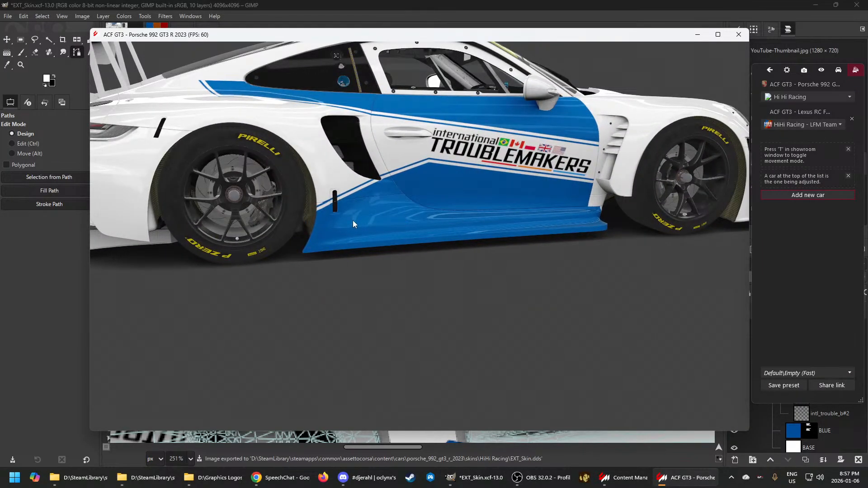
scroll(362, 220, "up", 5)
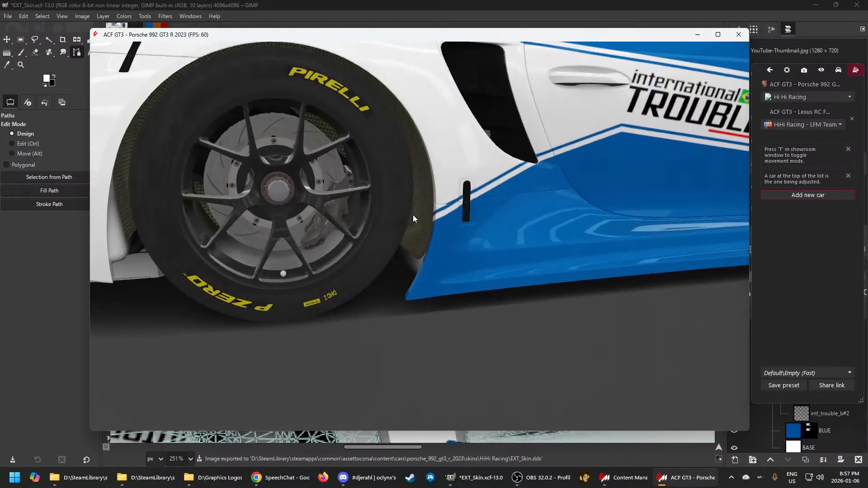
scroll(434, 221, "up", 3)
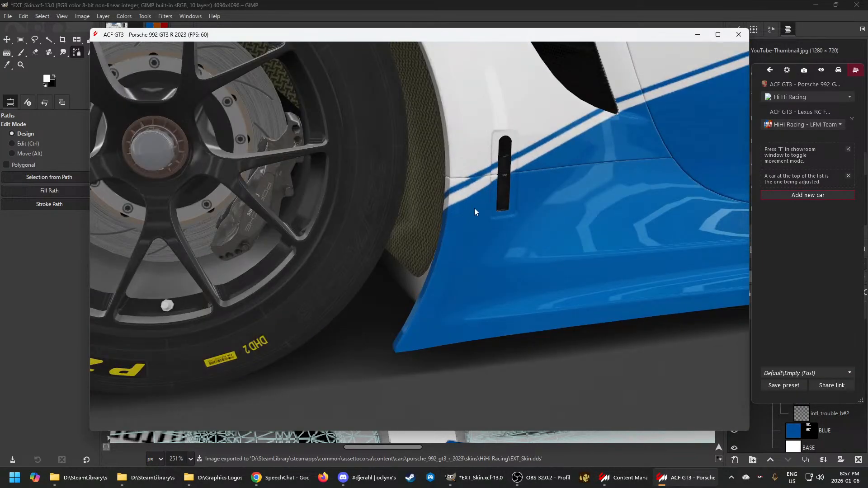
scroll(474, 208, "up", 3)
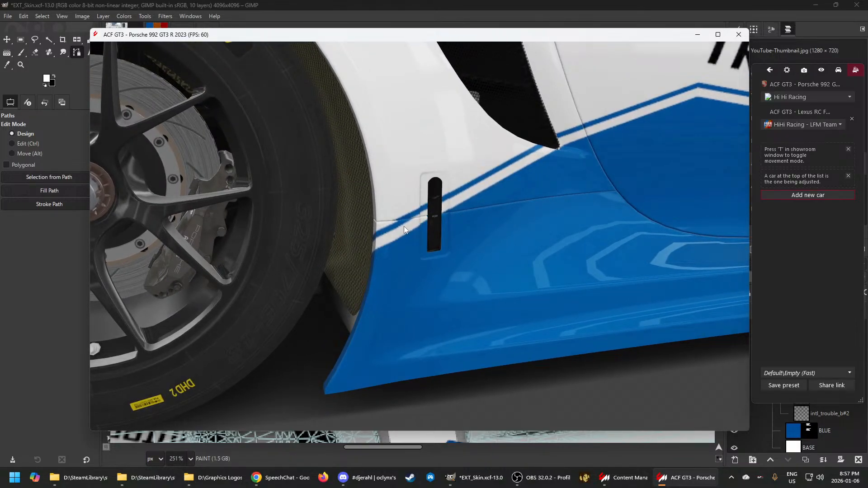
scroll(404, 226, "down", 3)
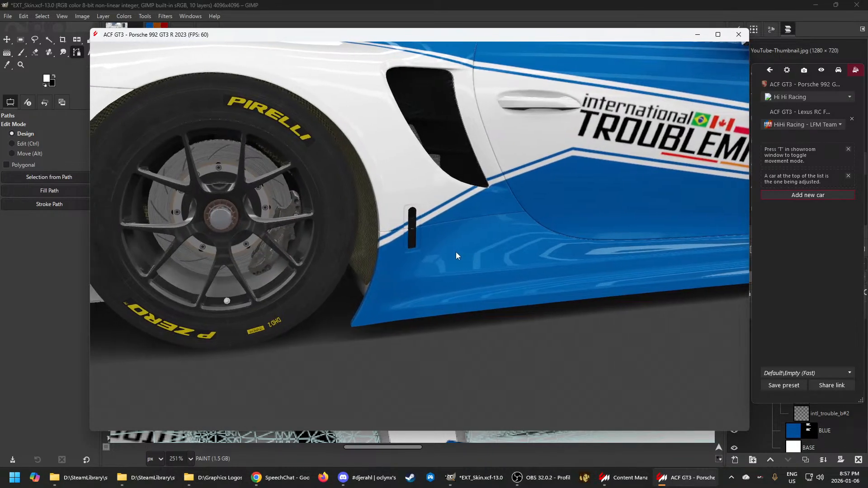
scroll(407, 244, "down", 3)
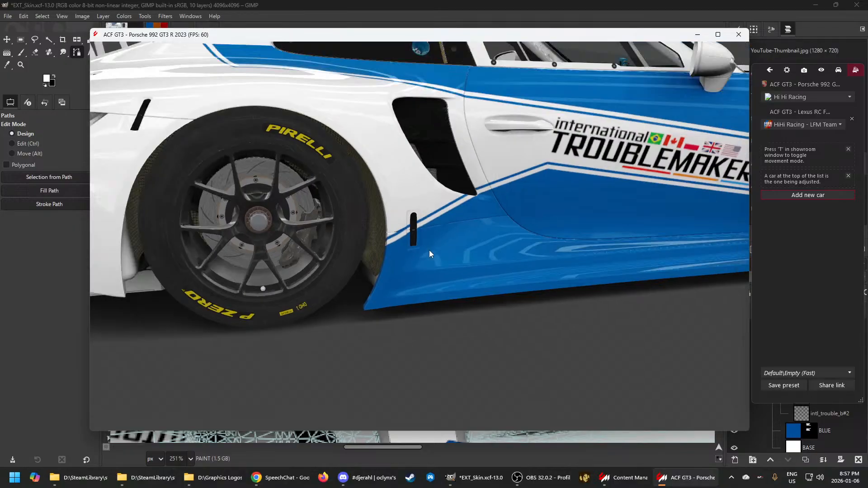
Compare the lower stripe around the rear side vent and skirt on both sides of the Porsche
left_click_drag(429, 251, 424, 230)
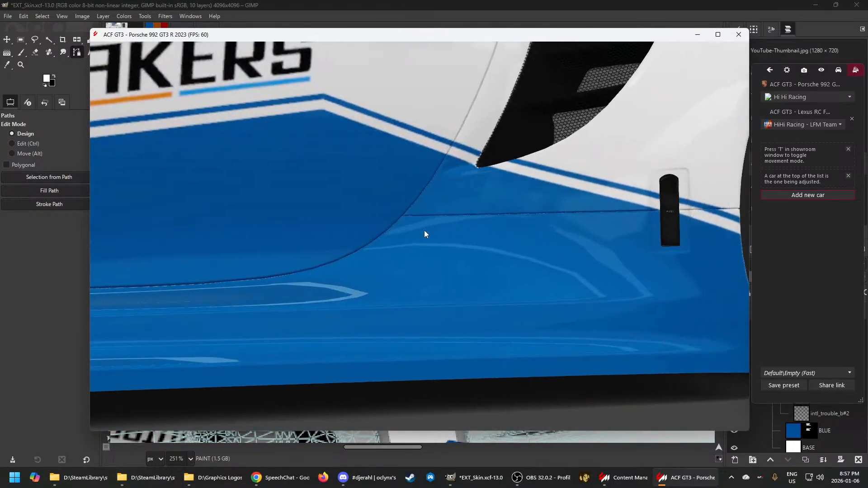
scroll(415, 231, "down", 4)
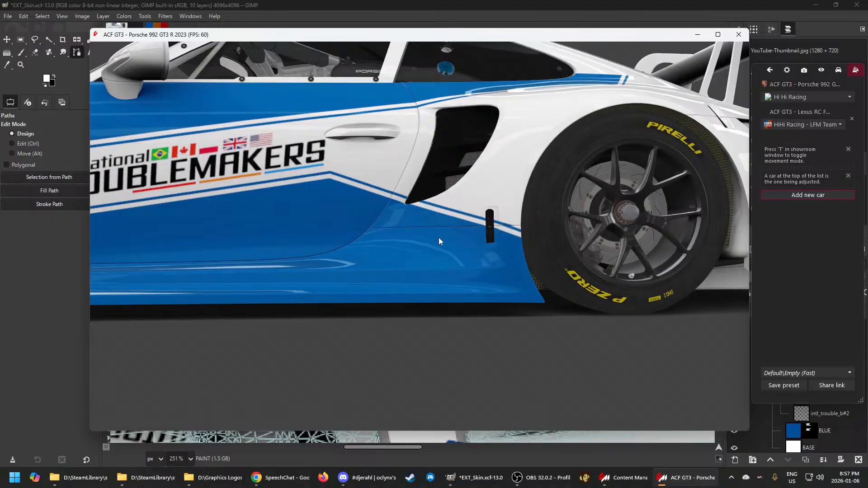
left_click_drag(439, 237, 33, 248)
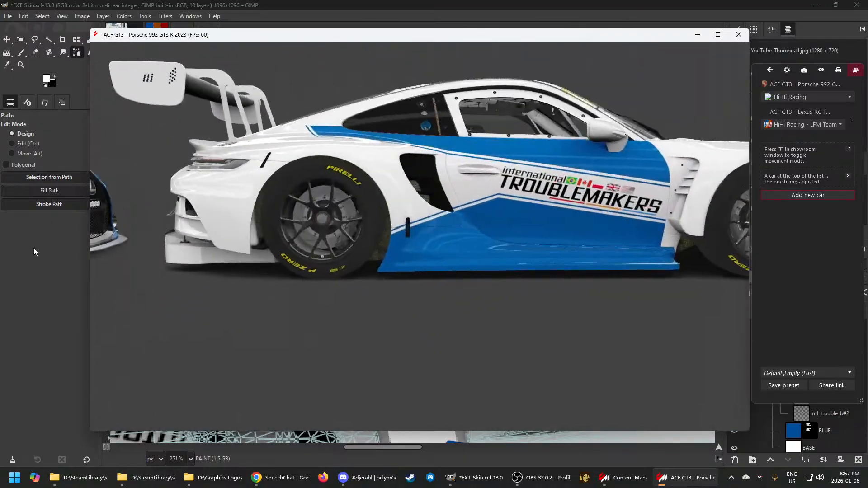
scroll(306, 259, "up", 5)
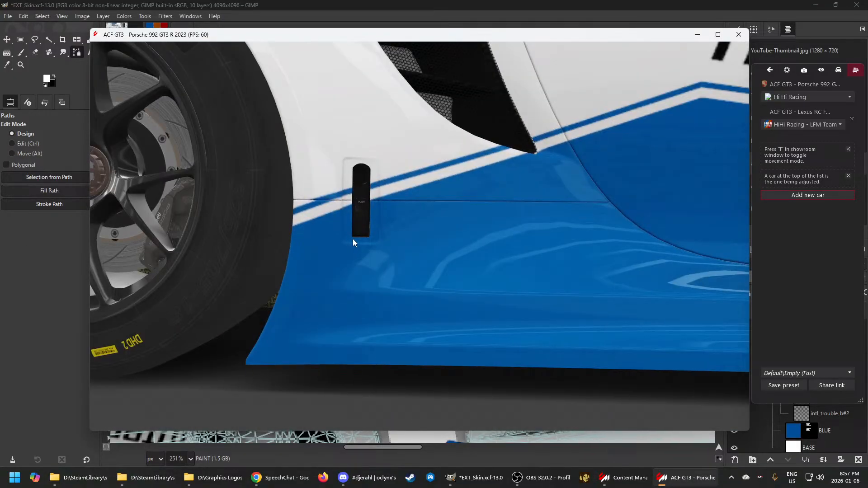
left_click_drag(353, 239, 381, 249)
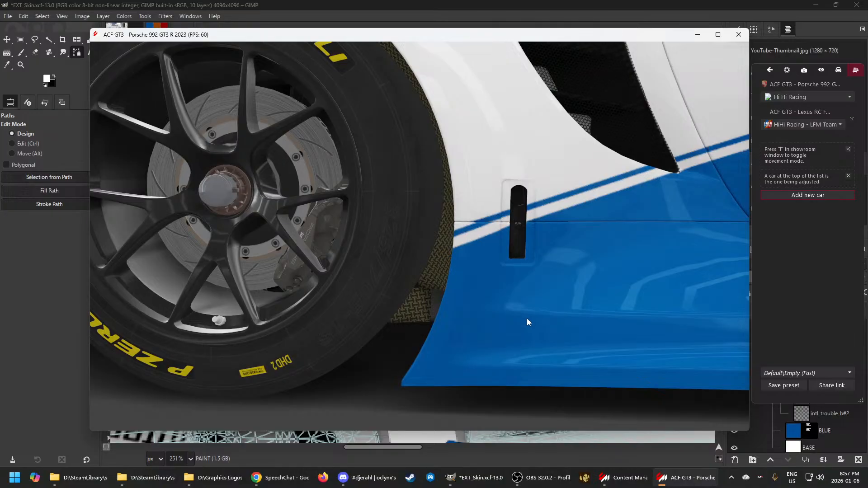
scroll(535, 314, "down", 3)
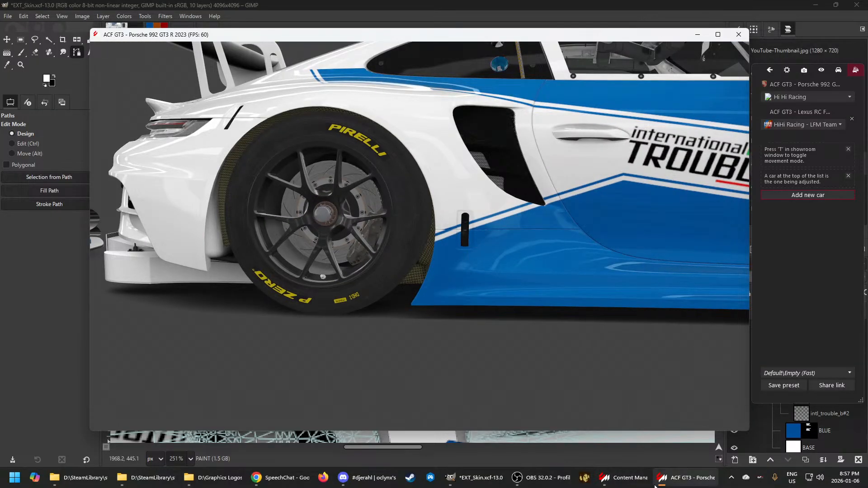
Return to GIMP, hide the Unnamed #2 path, activate the Move tool, and bring back the layer list
left_click(475, 478)
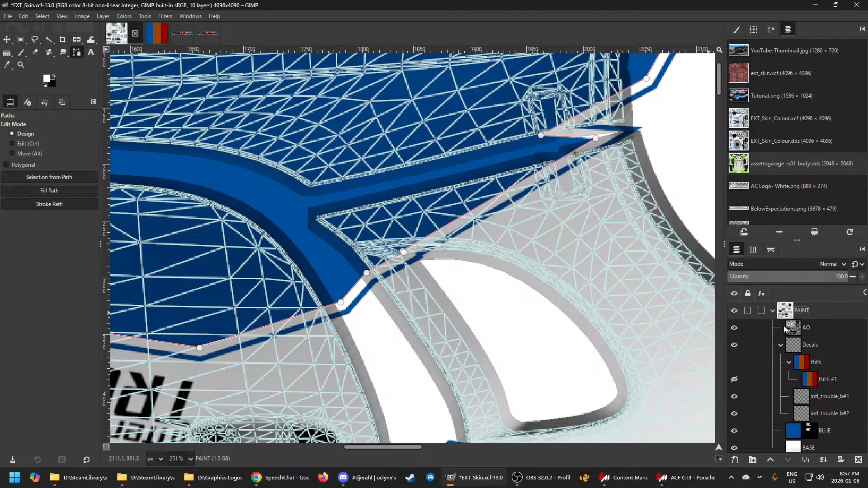
left_click(771, 251)
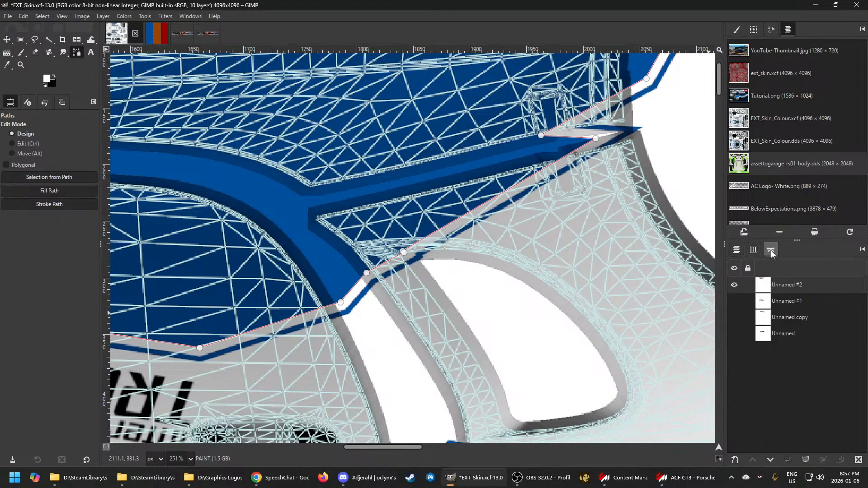
left_click(733, 285)
scroll(572, 292, "down", 3)
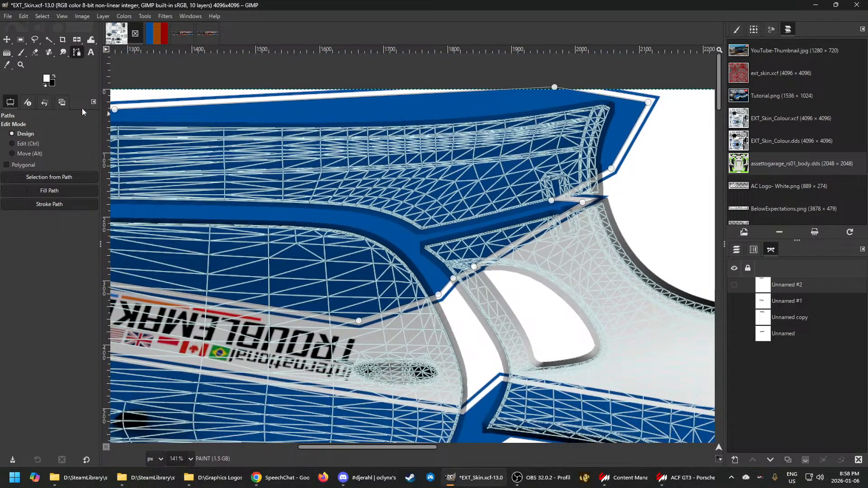
left_click(7, 40)
left_click(50, 126)
scroll(387, 220, "down", 1)
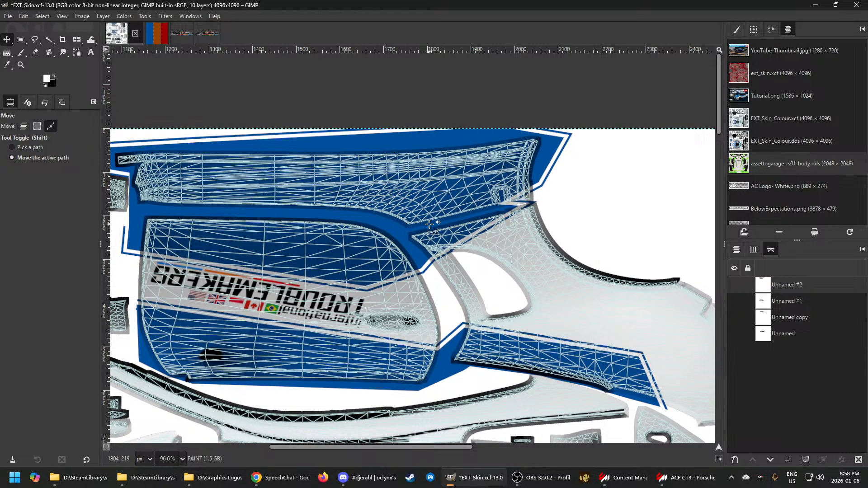
scroll(430, 224, "down", 1)
left_click(742, 251)
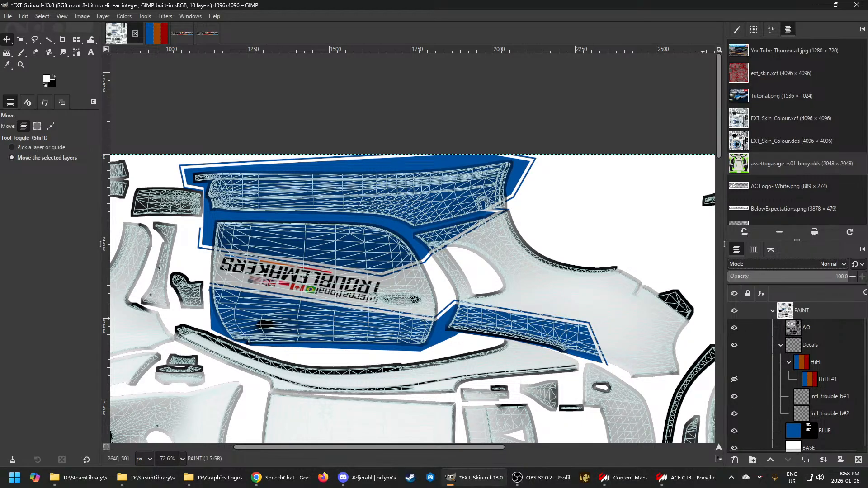
Inspect the TROUBLEMAKERS decal and blue panels on the Porsche's side in the showroom, and return to GIMP
key("alt+Tab")
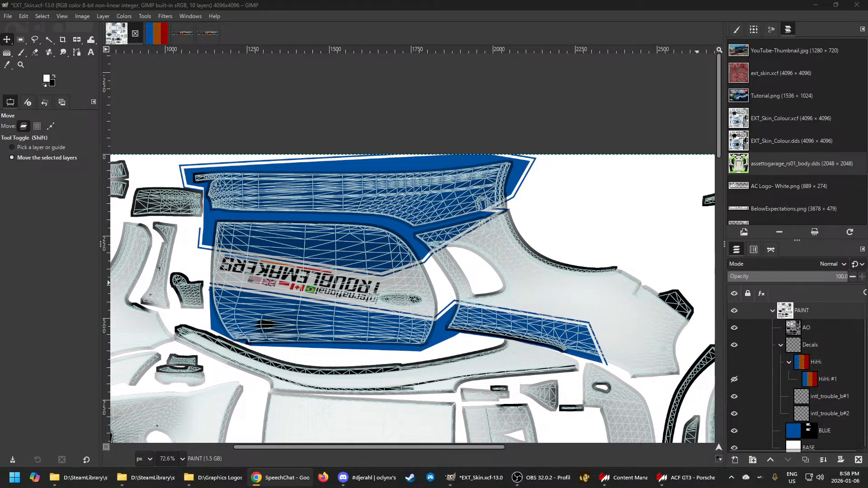
left_click(683, 477)
scroll(592, 338, "down", 3)
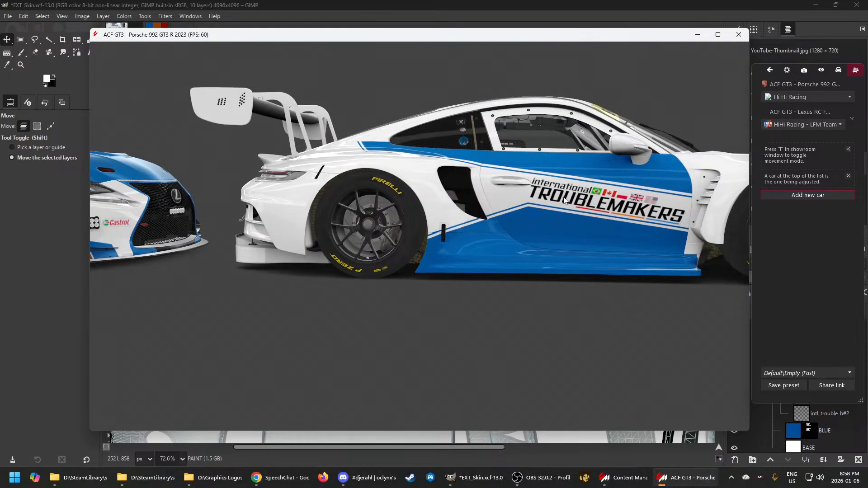
mouse_move(543, 484)
left_click(452, 478)
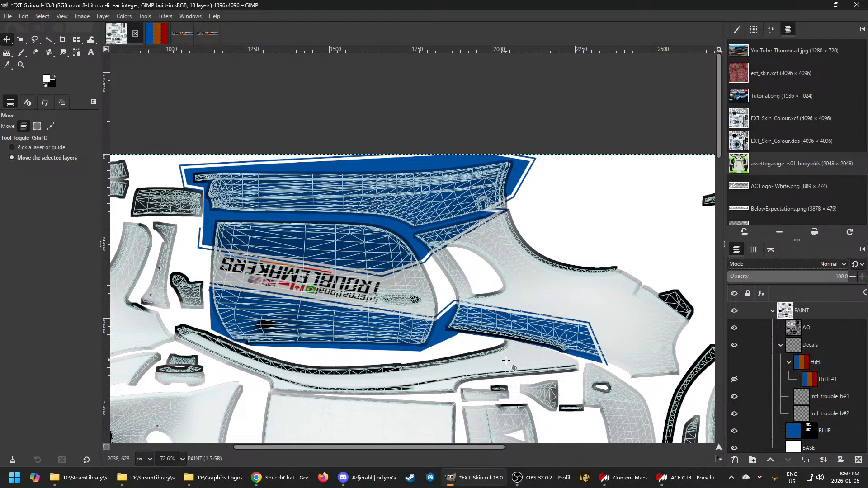
Select the HiHi #1 stripe layer and make it visible over the whole skin template
scroll(554, 364, "down", 1, "ctrl")
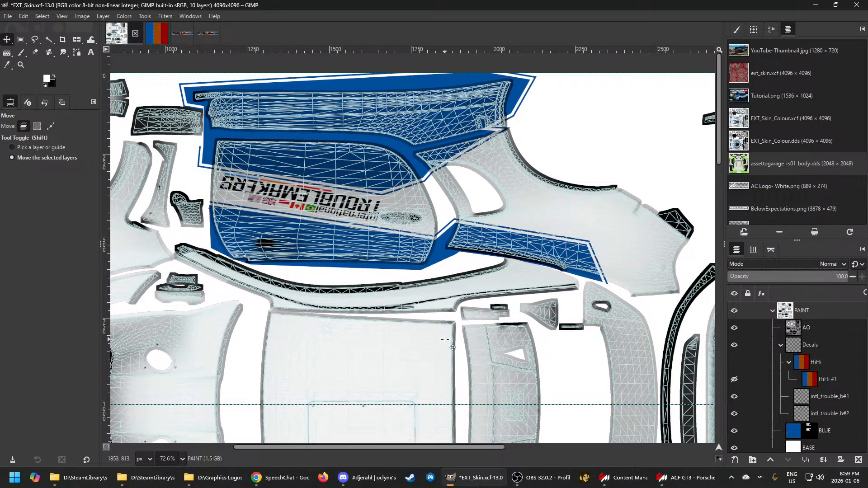
scroll(452, 346, "up", 2)
scroll(439, 344, "down", 3)
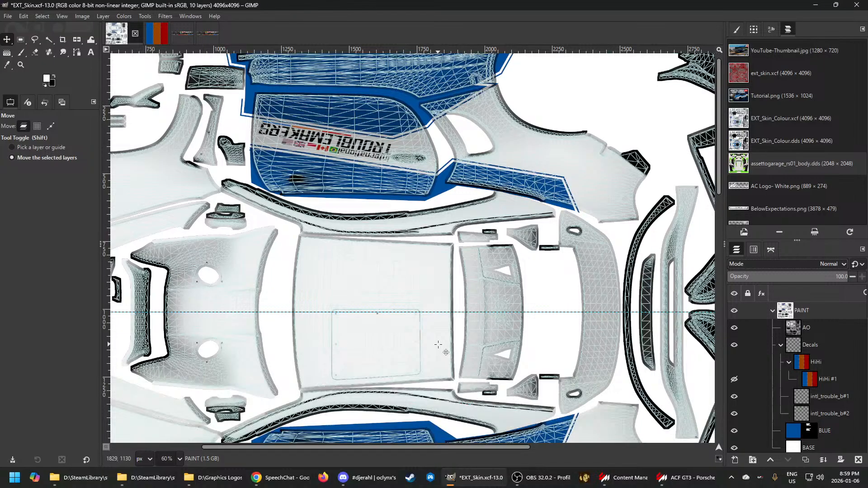
left_click(810, 382)
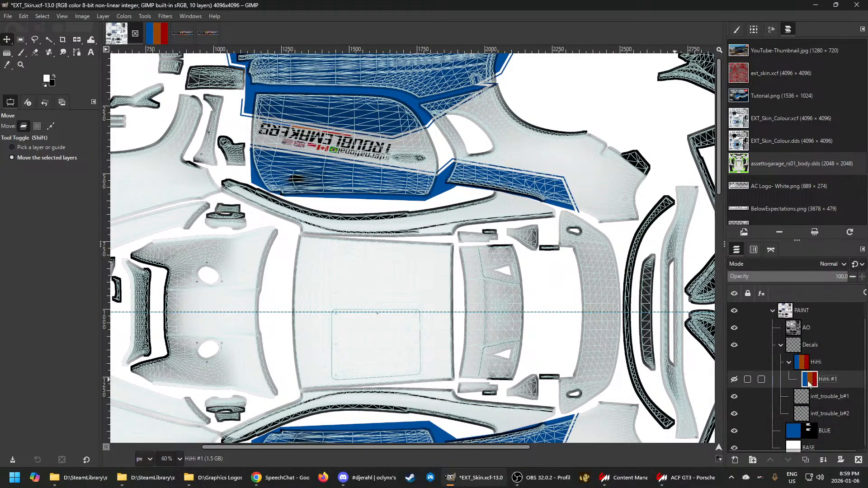
left_click(737, 362)
scroll(525, 308, "down", 5, "ctrl")
scroll(552, 354, "down", 5)
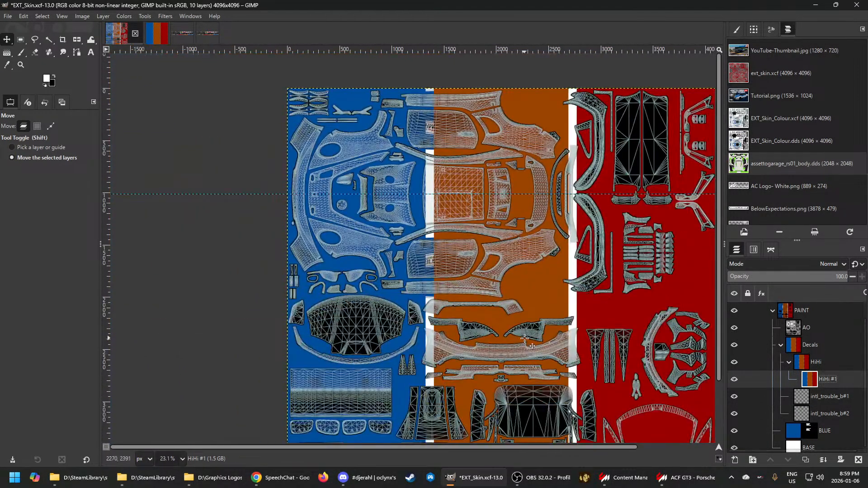
Use the Scale tool to shrink the HiHi #1 layer around its centre to about 546 × 546 px
scroll(545, 344, "up", 1)
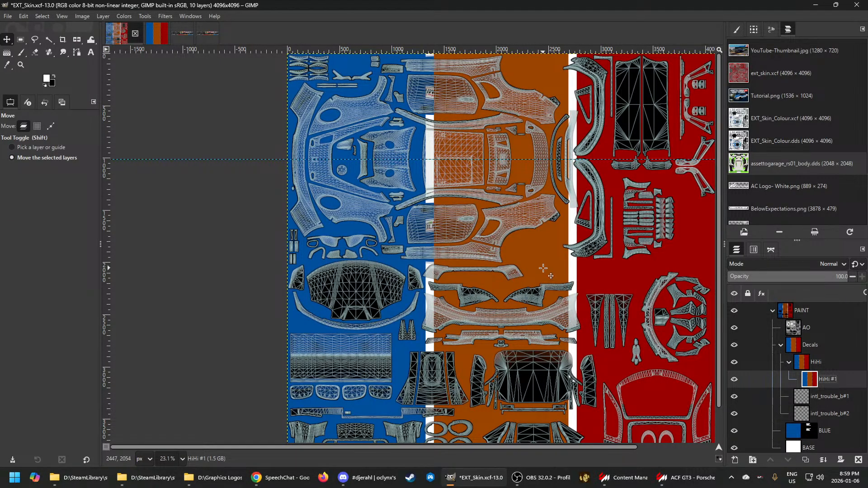
right_click(78, 43)
left_click(115, 65)
left_click(257, 147)
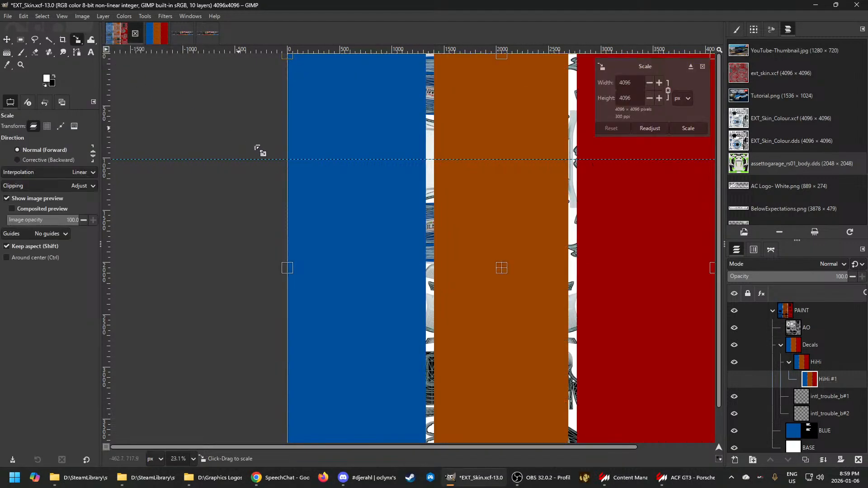
left_click_drag(287, 267, 475, 263)
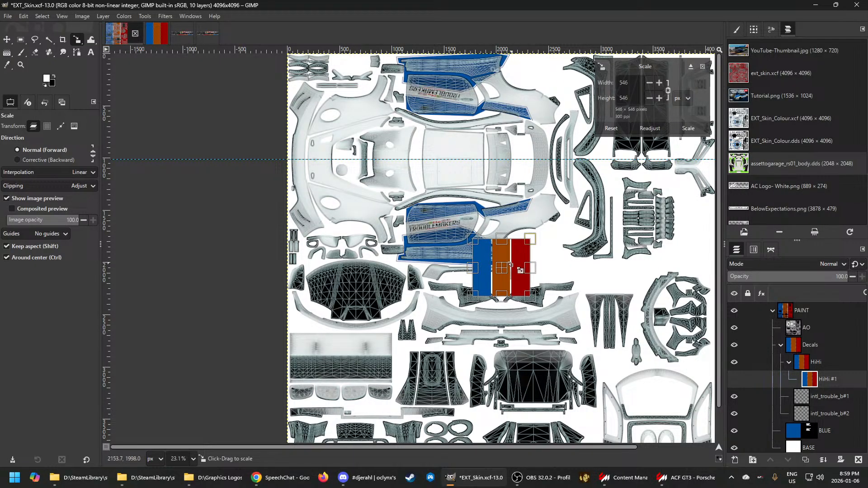
Examine the blue, orange and red stripes on the Lexus's side in the showroom, and return to GIMP
left_click(687, 480)
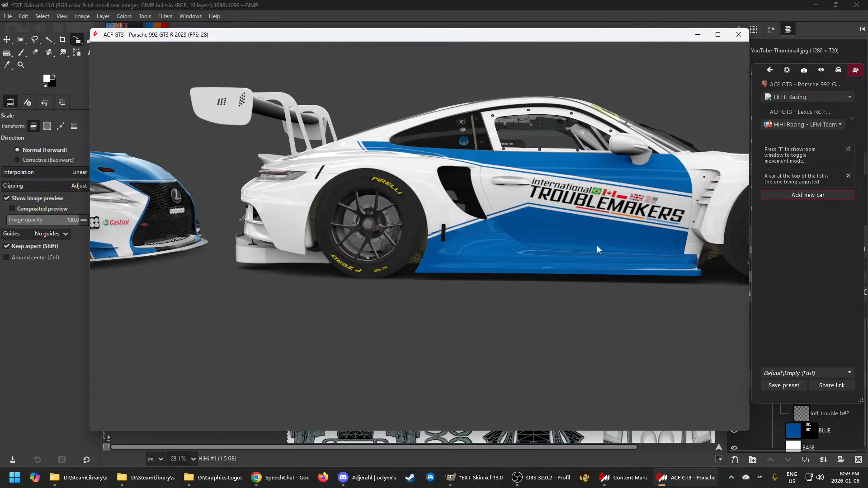
left_click_drag(587, 251, 704, 257)
left_click_drag(217, 233, 403, 242)
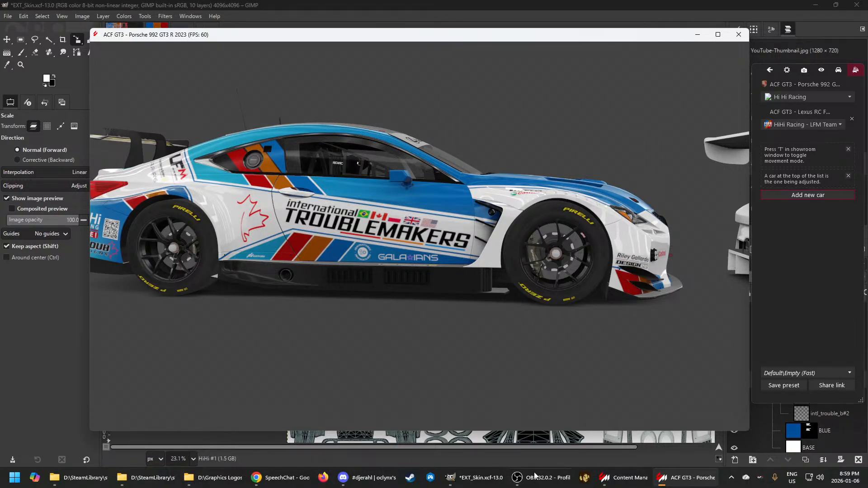
left_click(492, 483)
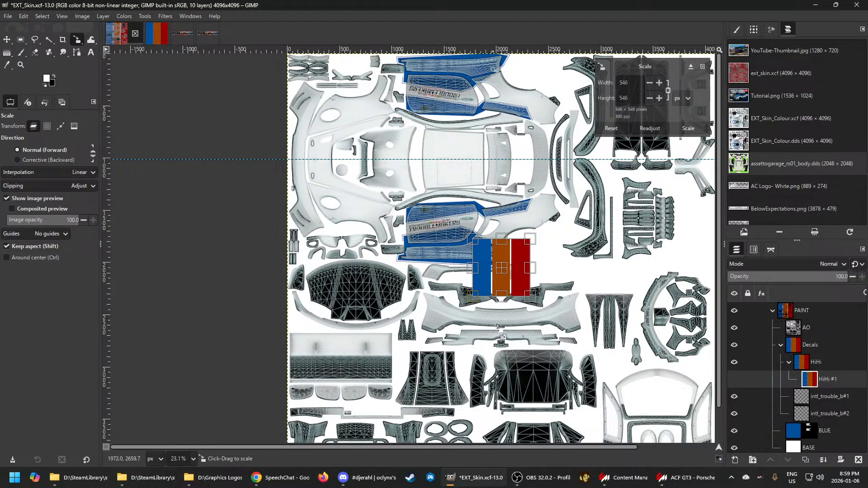
Move the shrunken HiHi #1 stripes onto the lower of the two door panels in the template
scroll(498, 325, "up", 3, "ctrl")
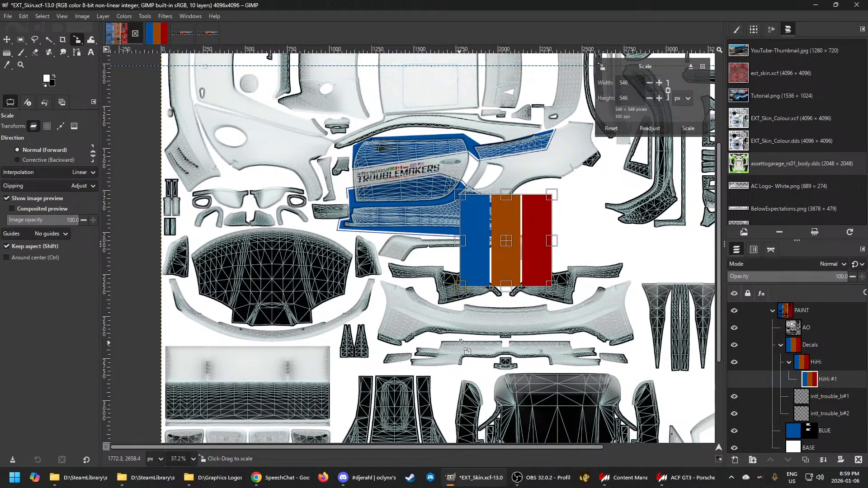
scroll(461, 341, "up", 5)
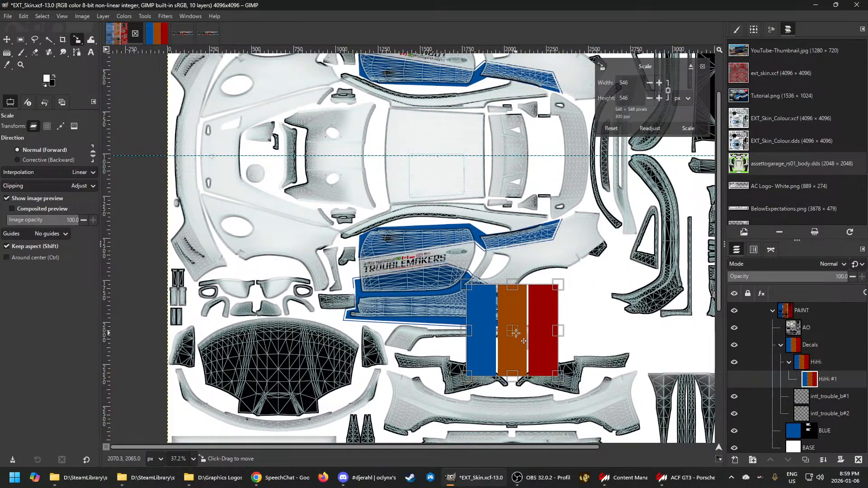
left_click_drag(523, 341, 441, 246)
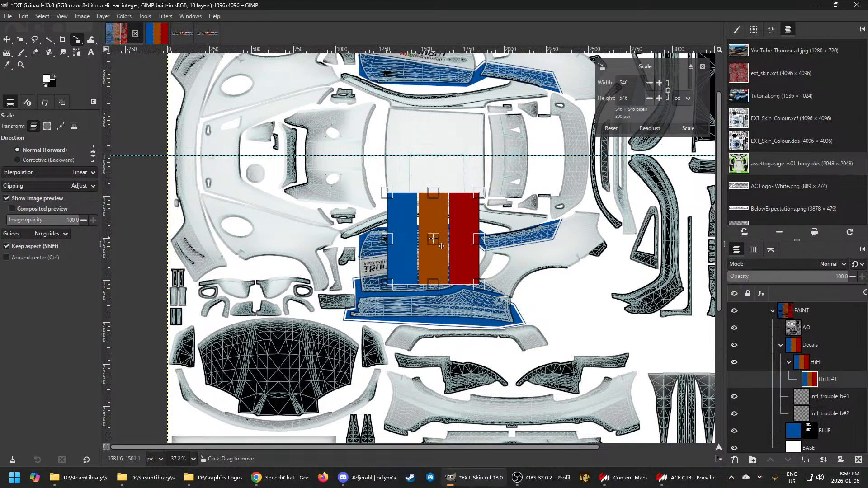
Shrink the HiHi #1 stripes over the door's upper part, set their size to 170 × 170 px, and apply the scaling
scroll(442, 246, "up", 2, "ctrl")
left_click_drag(334, 233, 425, 236)
scroll(407, 239, "up", 2, "ctrl")
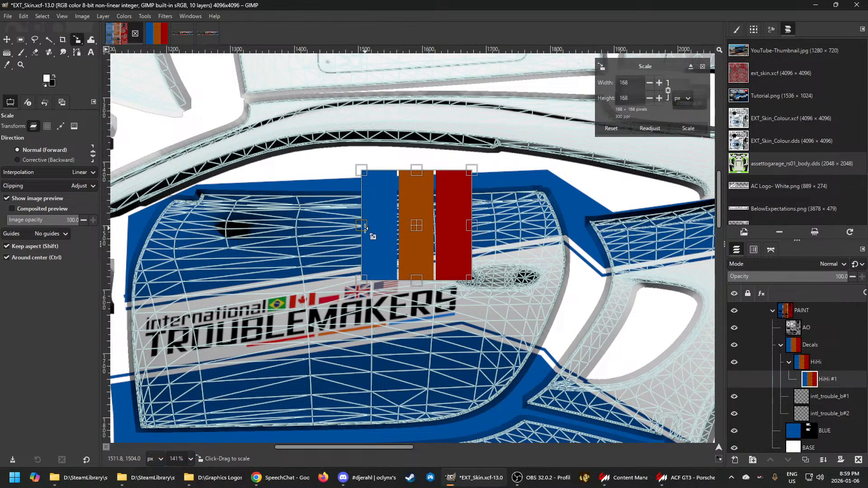
left_click_drag(371, 228, 365, 228)
double_click(626, 83)
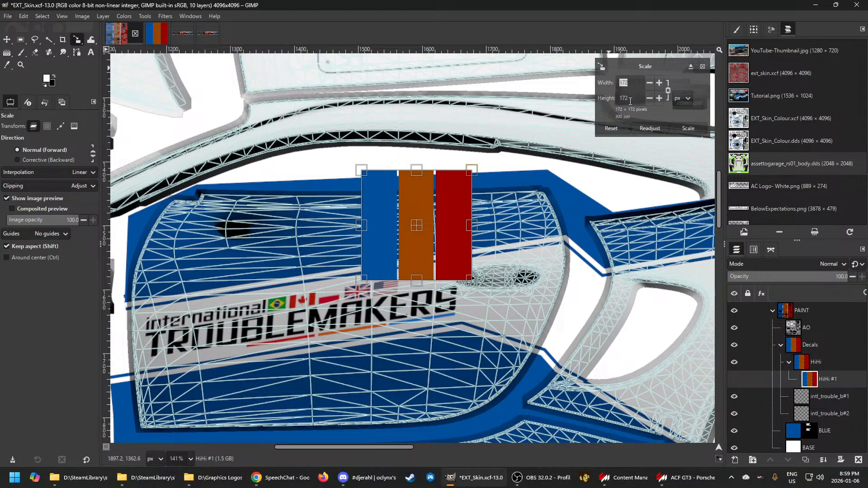
key("Tab")
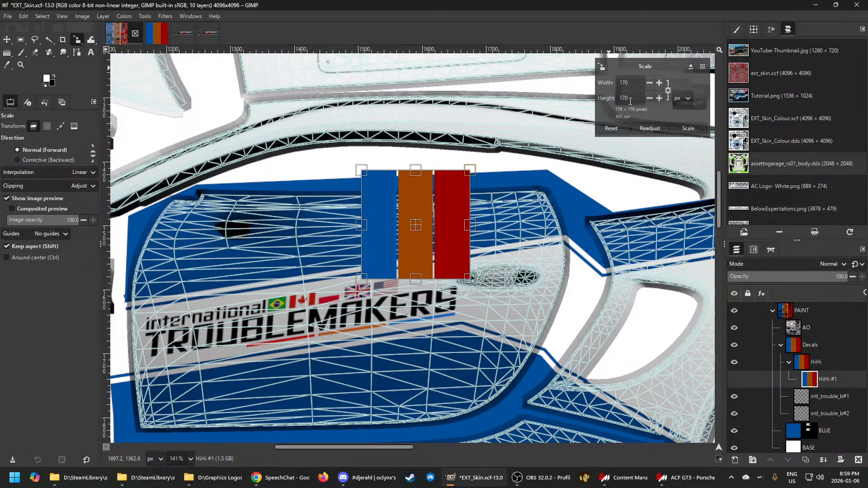
left_click(684, 129)
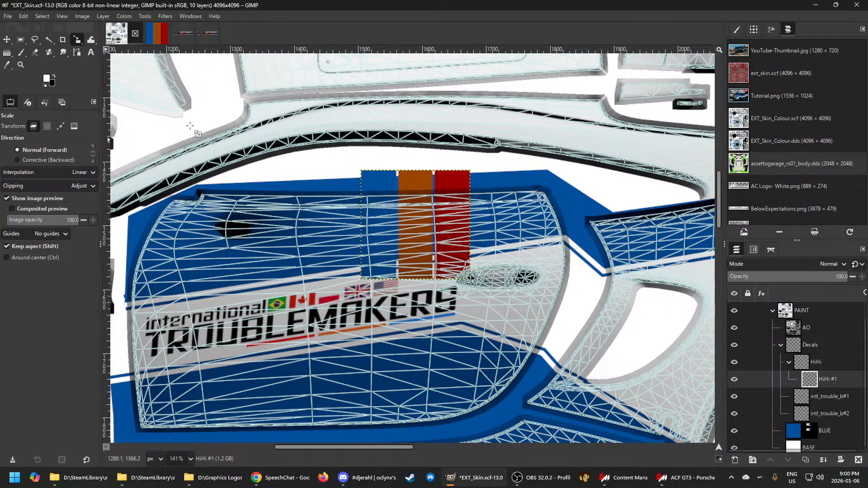
Activate the Shear tool for the HiHi #1 stripe layer
left_click(77, 41)
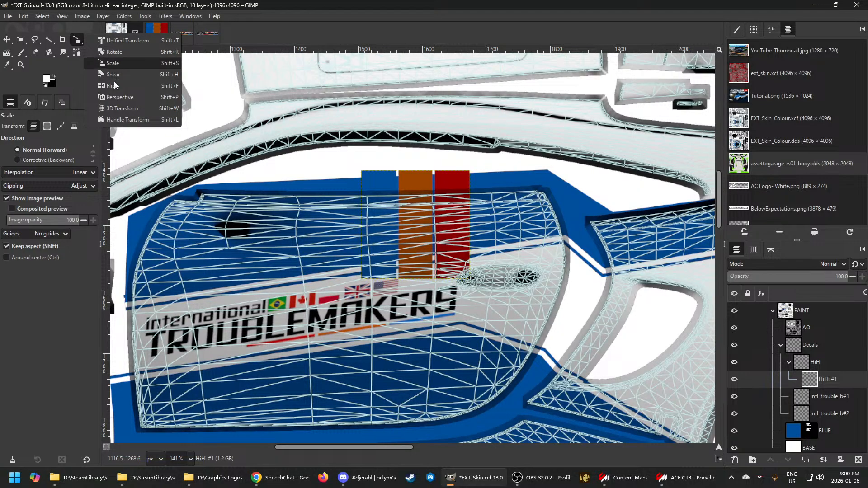
left_click(109, 74)
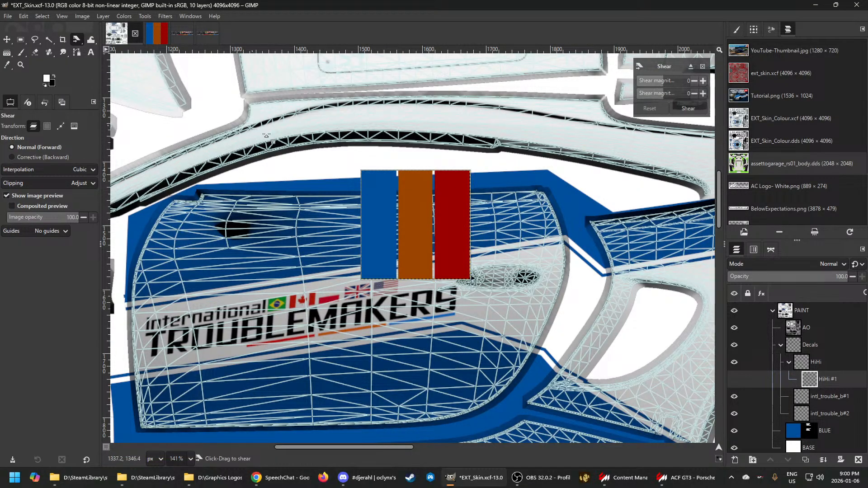
Examine the slant of the door and rear window stripes on the Lexus's other side in the showroom, and return to GIMP
left_click(686, 478)
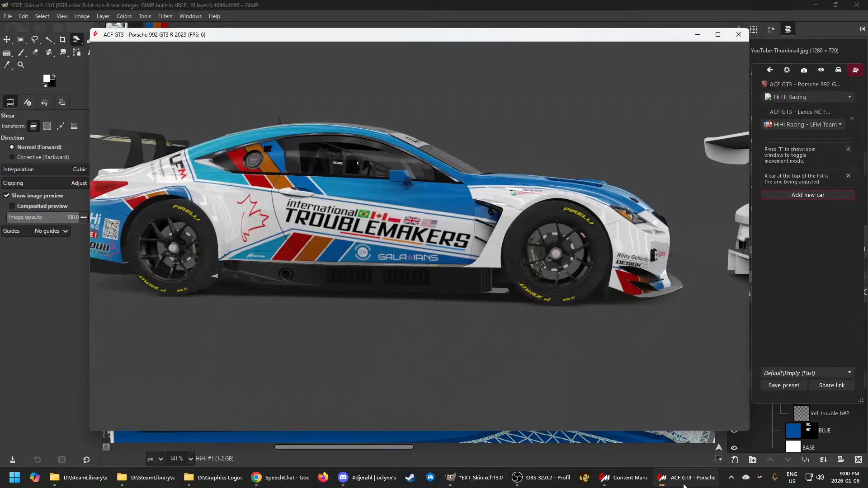
left_click_drag(249, 244, 470, 277)
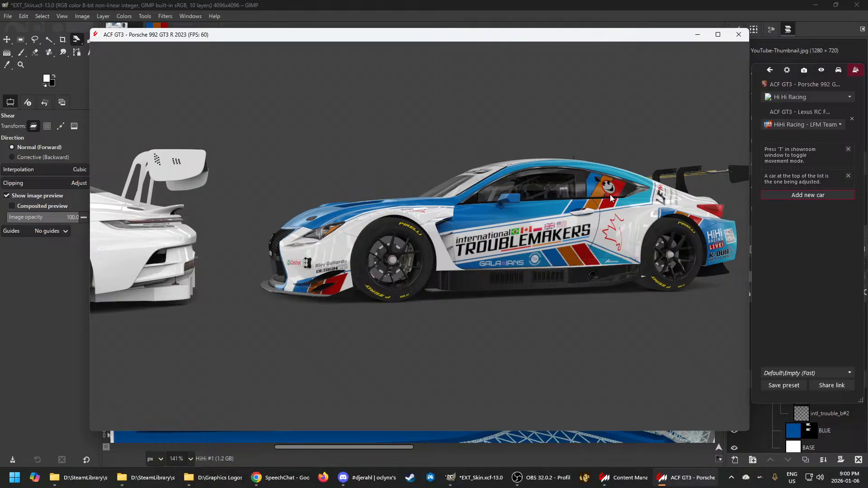
left_click_drag(587, 238, 552, 254)
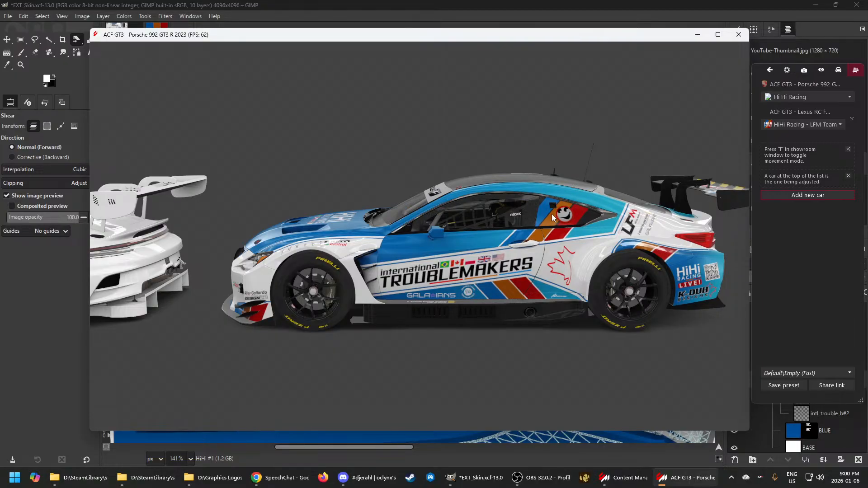
left_click_drag(578, 246, 533, 270)
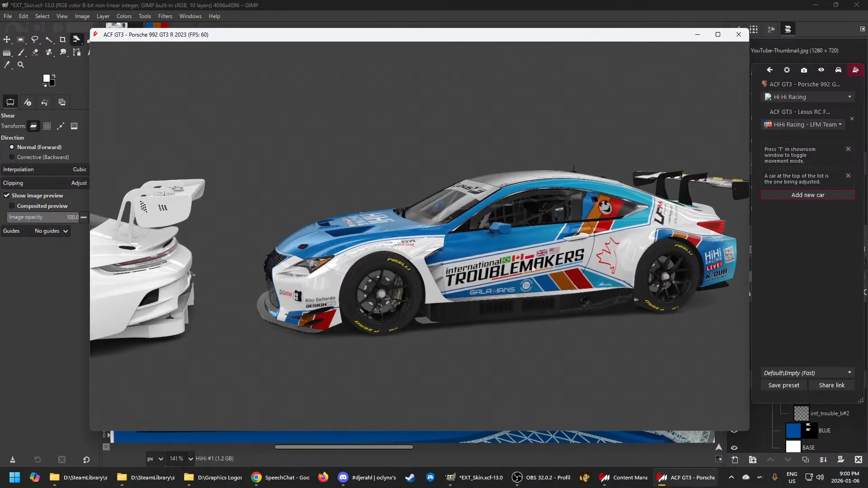
left_click_drag(615, 267, 585, 262)
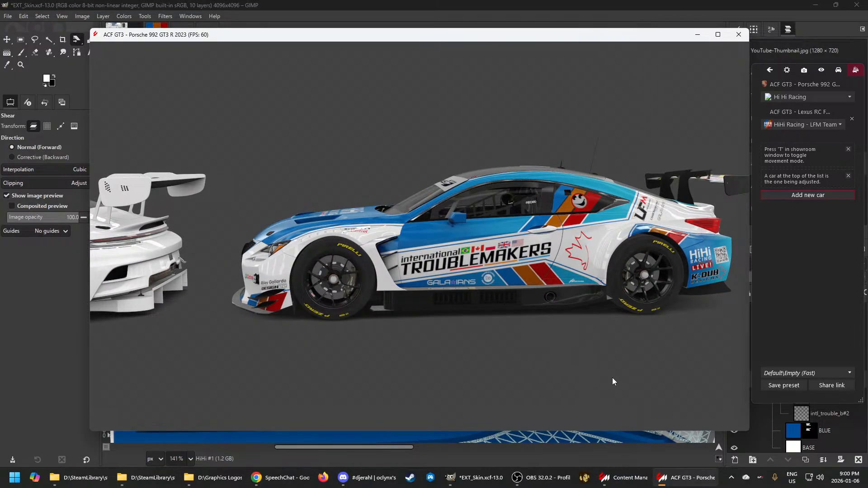
mouse_move(577, 464)
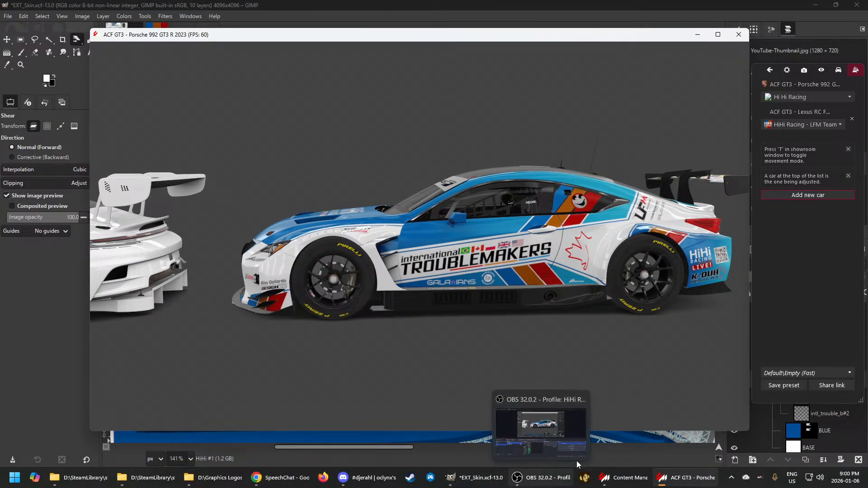
left_click(477, 485)
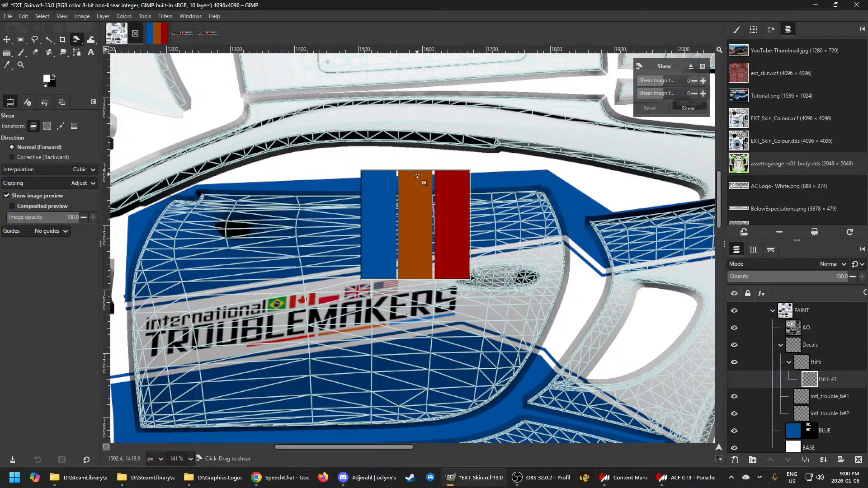
Shear the HiHi #1 stripes horizontally beyond a magnitude of -50 so their tops lean rearward, apply the shear, and activate the Move tool
left_click_drag(417, 174, 445, 177)
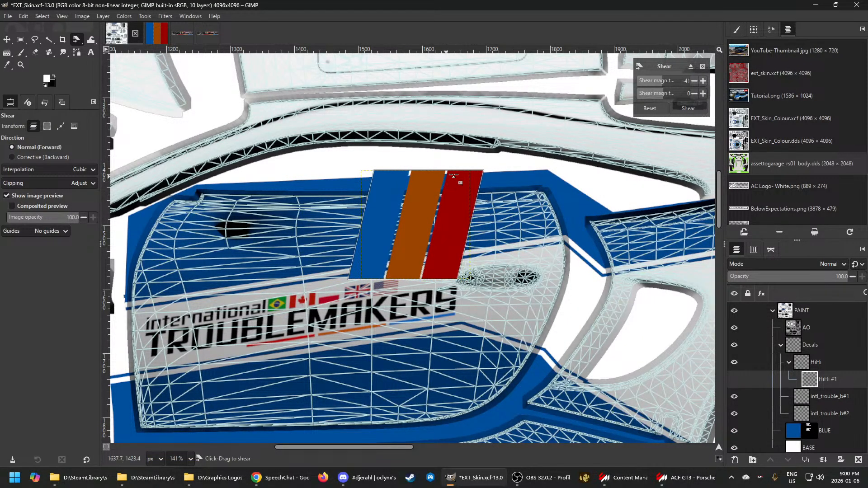
double_click(686, 80)
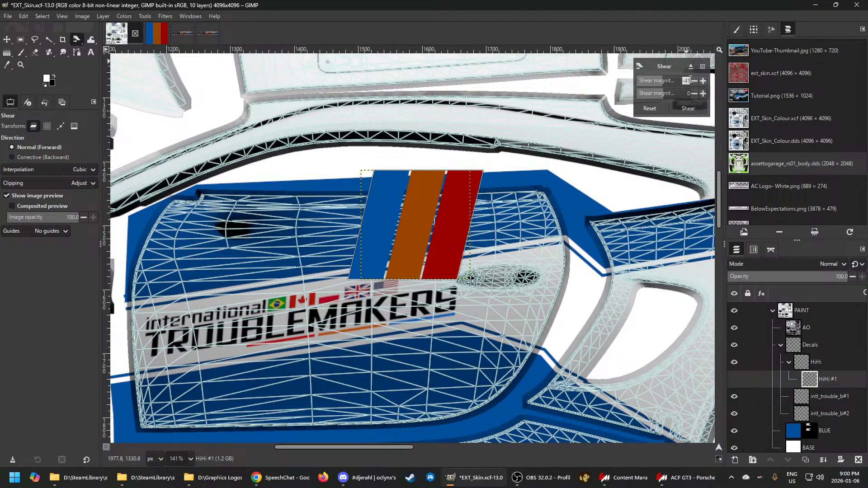
type("-50")
key("Tab")
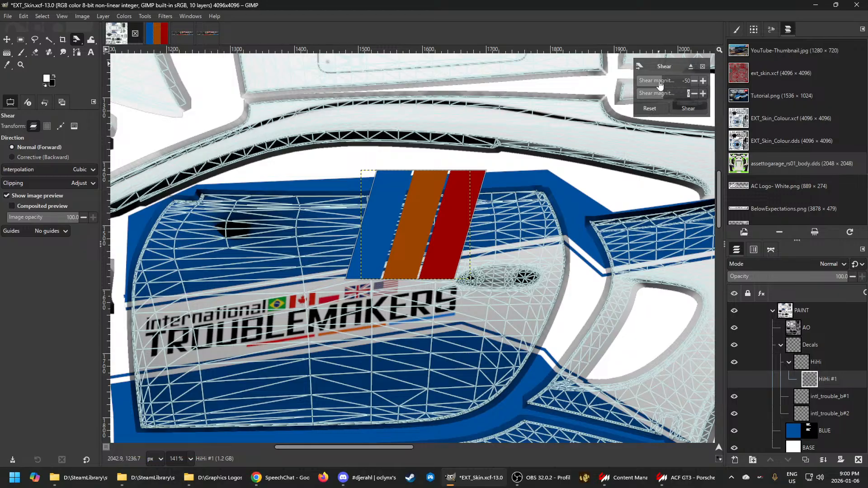
mouse_move(442, 176)
left_mouse_down()
mouse_move(434, 172)
mouse_move(451, 173)
left_mouse_up()
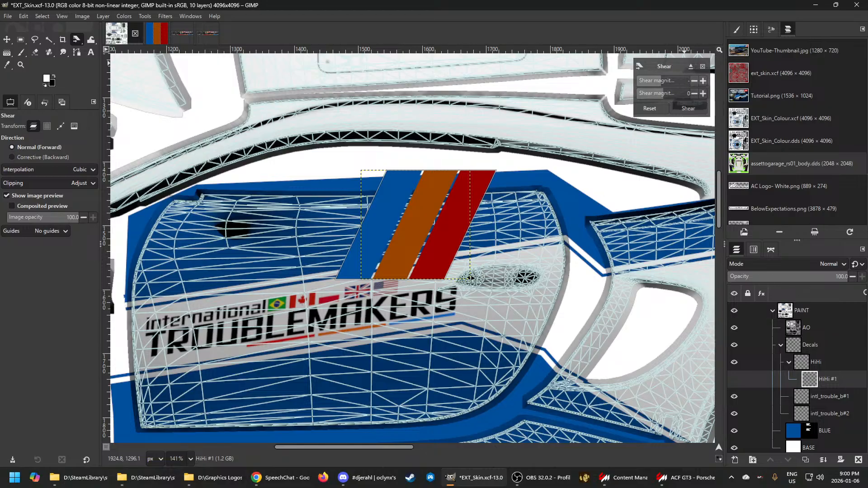
key("Tab")
left_click(686, 111)
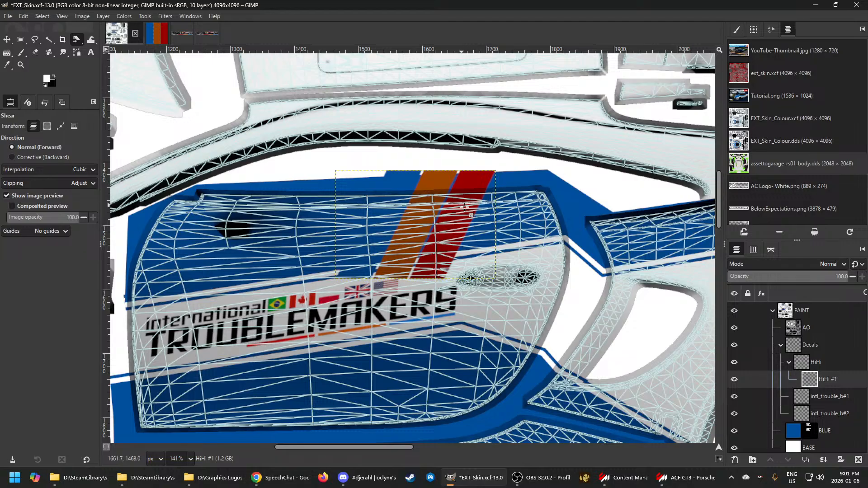
left_click(7, 40)
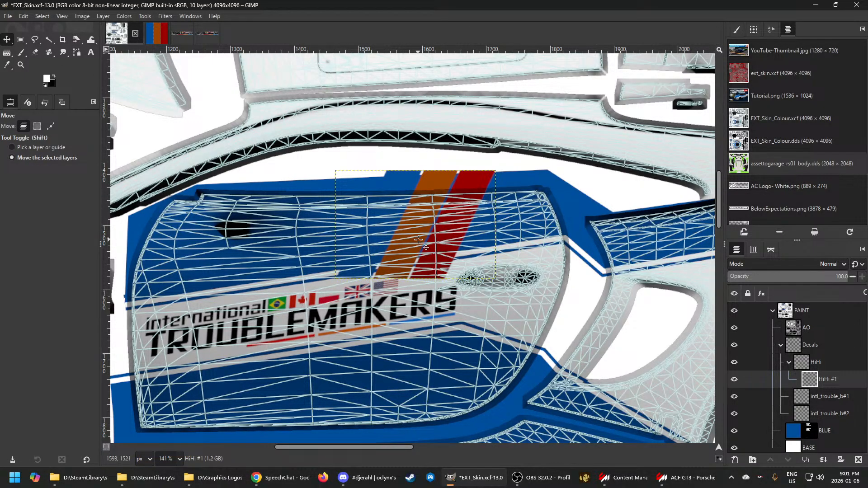
Move the HiHi #1 stripes to the door's upper rear corner, comparing with the Lexus, and export the PAINT group to EXT_Skin.dds
left_click_drag(426, 247, 471, 241)
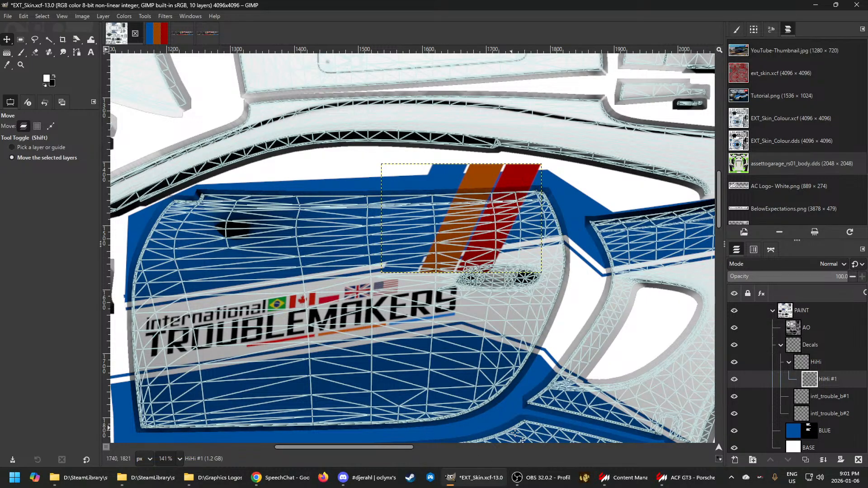
left_click(673, 480)
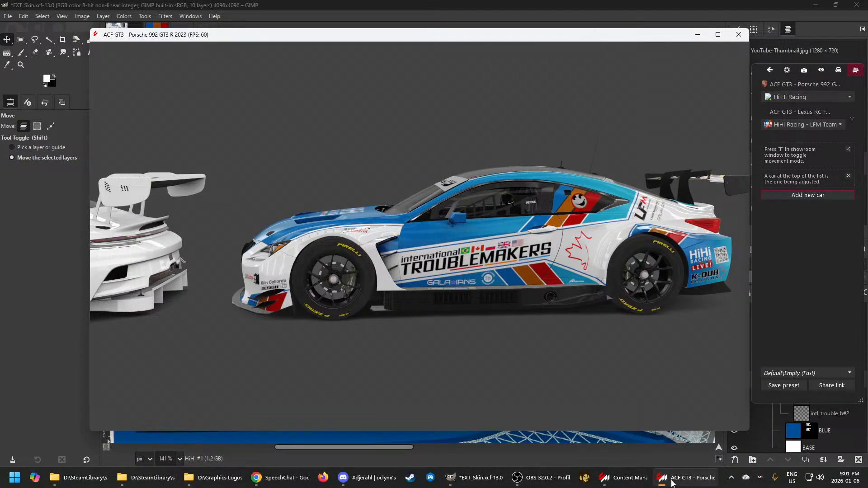
left_click(672, 480)
left_click_drag(454, 241, 490, 237)
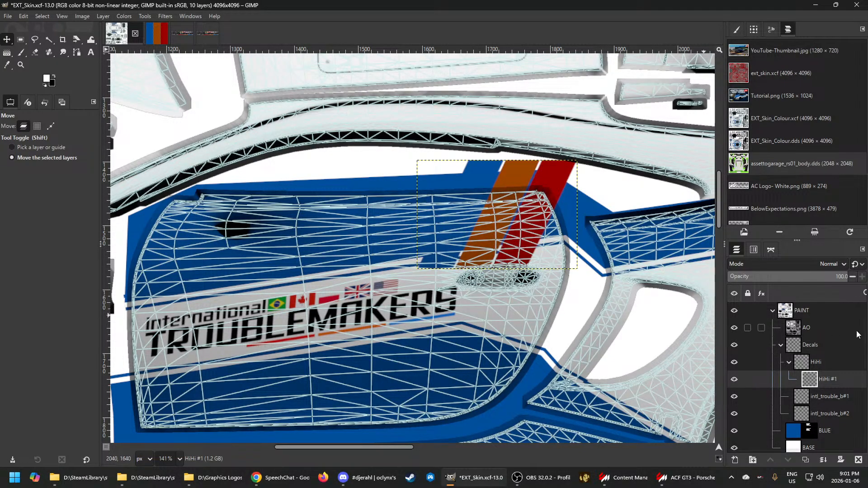
left_click(786, 317)
key("ctrl+e")
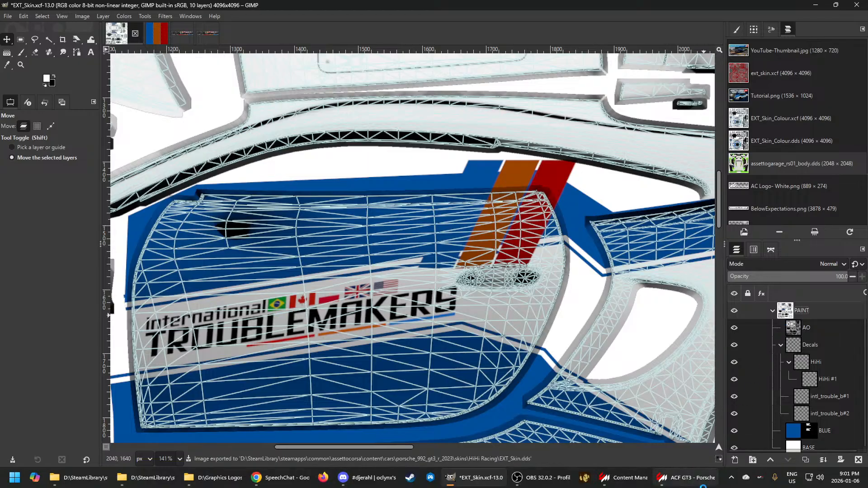
Examine the stripes on the Porsche's door and the rear side window in the showroom, and return to GIMP
left_click(674, 478)
left_click_drag(442, 297, 781, 292)
left_click_drag(340, 292, 370, 342)
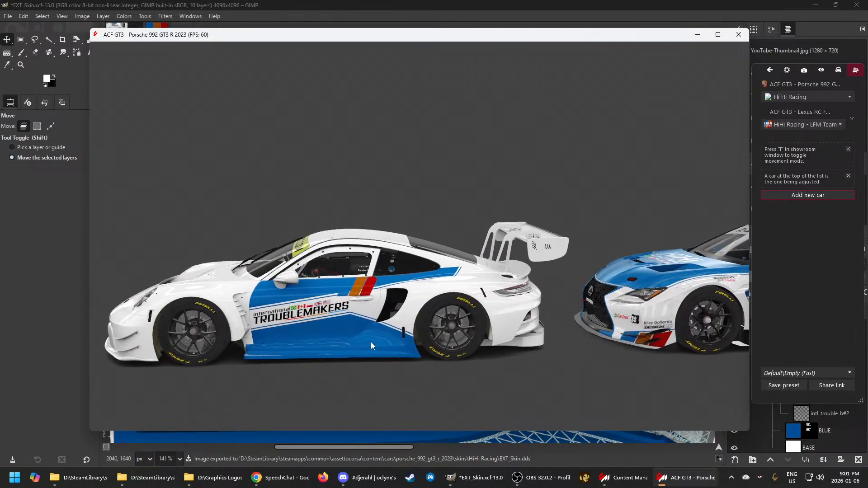
scroll(371, 333, "up", 3)
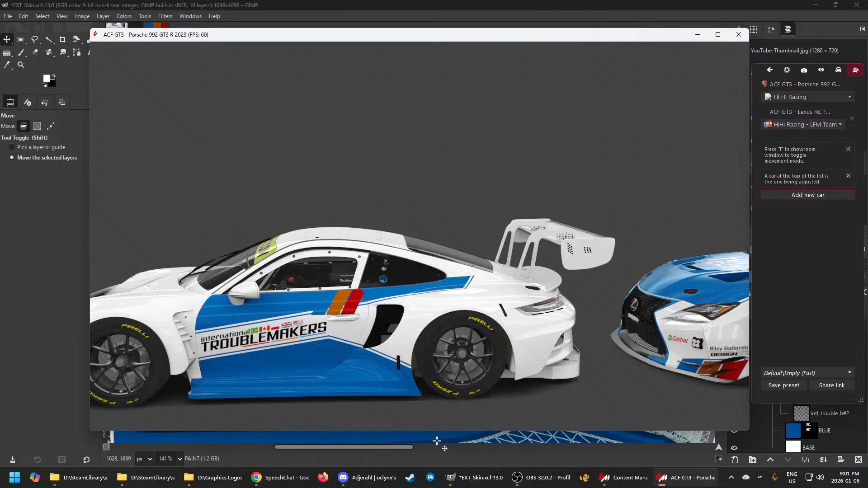
mouse_move(516, 478)
left_click_drag(407, 276, 427, 291)
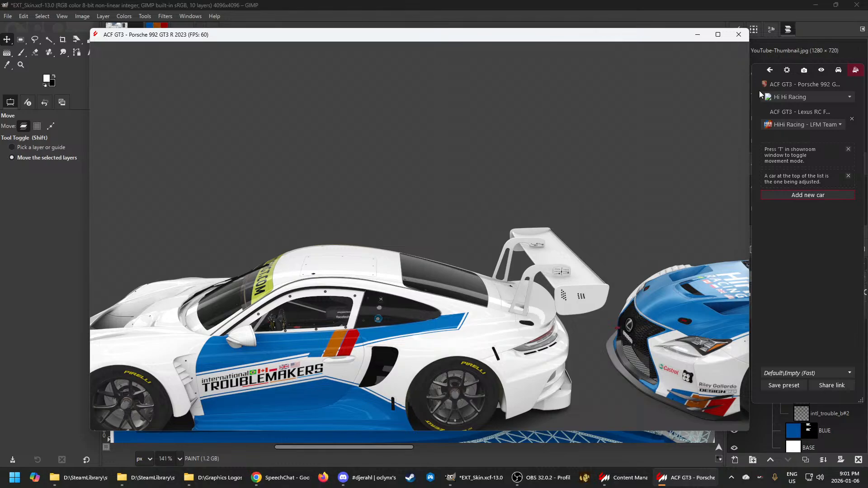
left_click(770, 70)
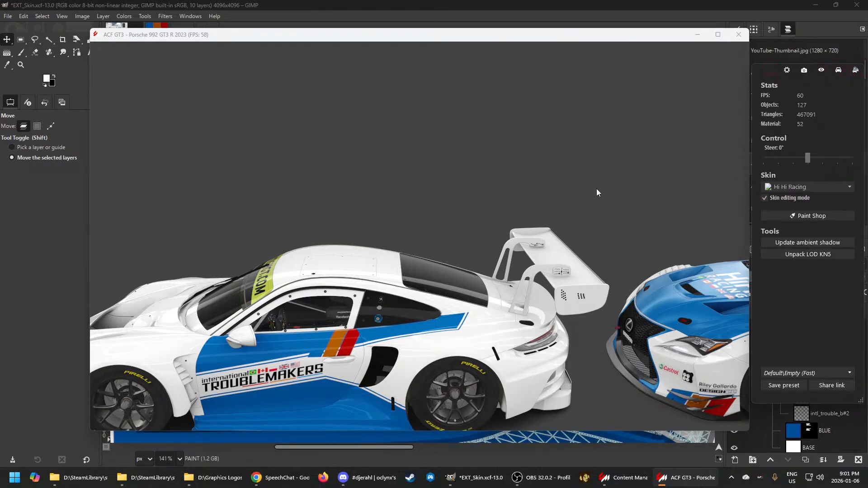
left_click(406, 316)
left_click(428, 376)
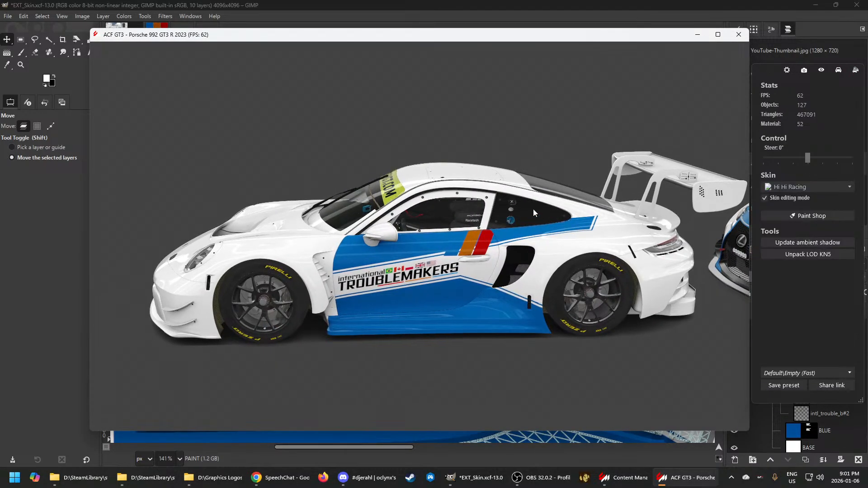
left_click(525, 212)
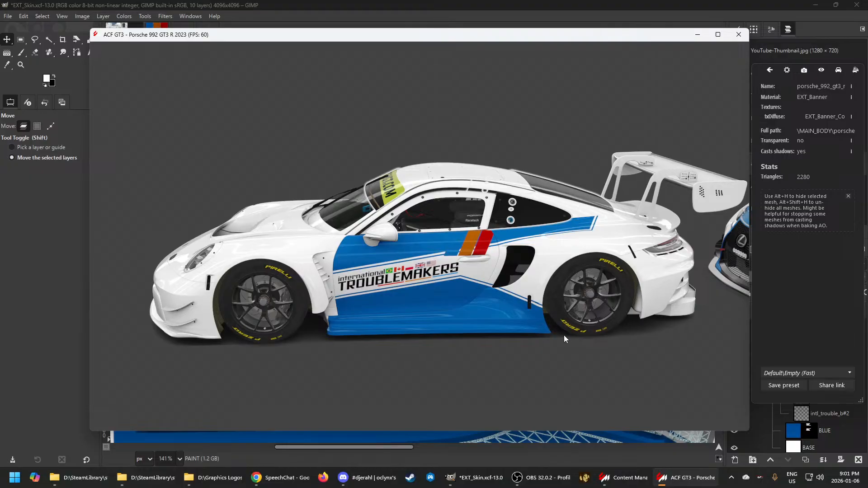
left_click(494, 485)
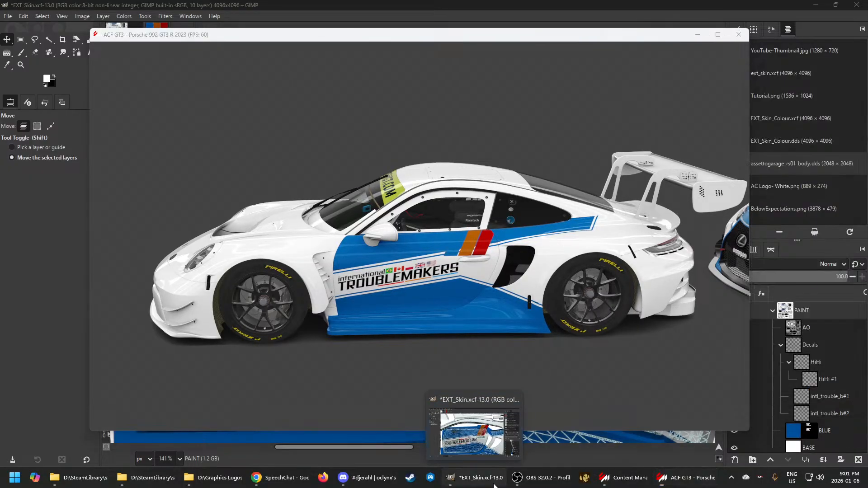
Move the HiHi #1 stripes onto the rear quarter panel above the air intake, re-export EXT_Skin.dds with PAINT selected, and compare both cars in the showroom
scroll(436, 299, "down", 3)
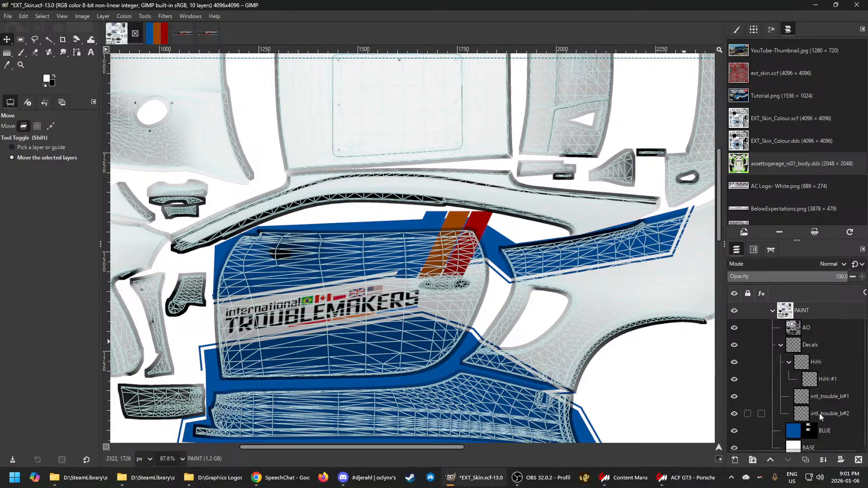
left_click(827, 380)
mouse_move(448, 231)
left_mouse_down()
mouse_move(573, 238)
mouse_move(563, 263)
left_mouse_up()
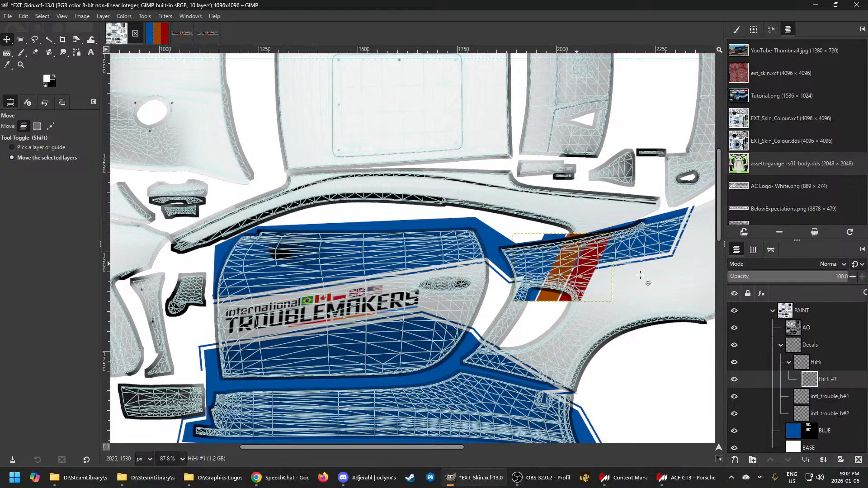
left_click(785, 312)
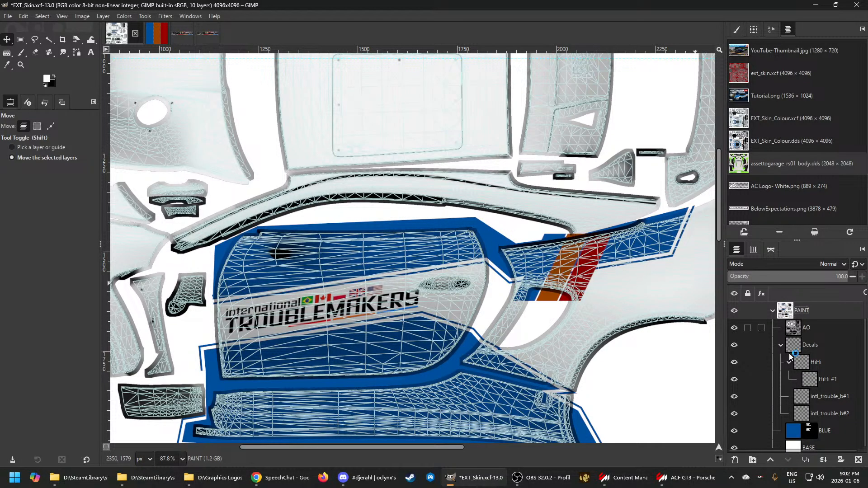
key("ctrl+e")
left_click(678, 483)
left_click_drag(543, 335, 352, 284)
scroll(574, 304, "down", 2)
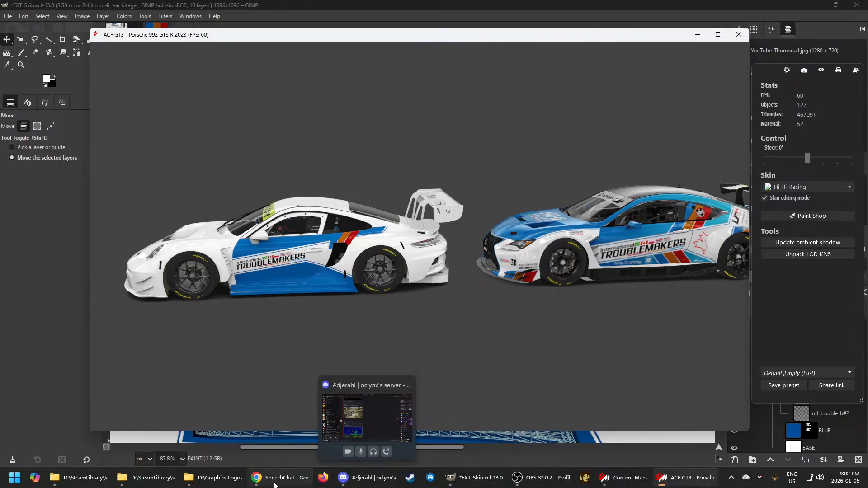
left_click(480, 478)
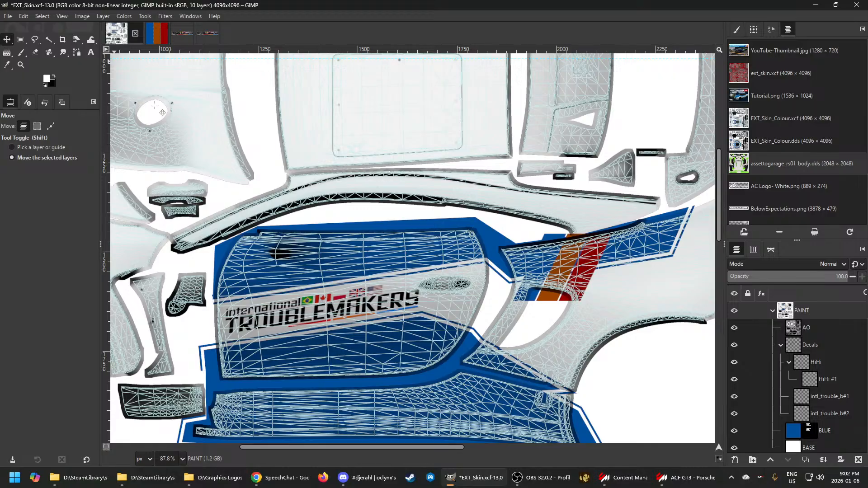
Shift the HiHi #1 stripes forward to the front end of the rear quarter panel and re-export EXT_Skin.dds with the PAINT group selected
left_click(828, 379)
left_click_drag(565, 265, 537, 260)
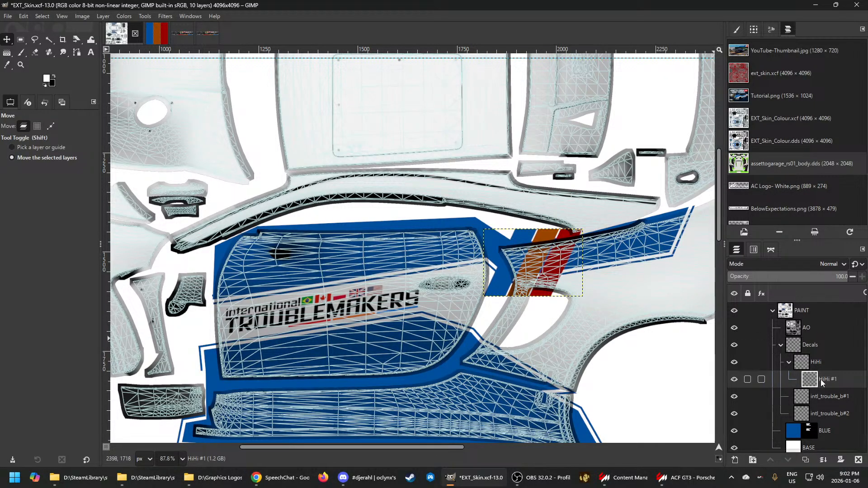
left_click(790, 314)
key("ctrl+e")
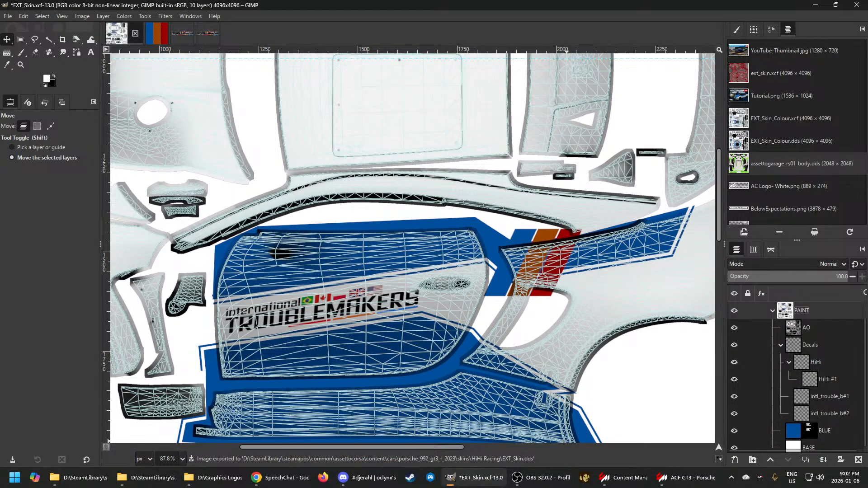
Examine how the stripes sit between the door, rear side window and air intake on the Porsche in the showroom, and return to GIMP
mouse_move(672, 485)
left_click(705, 430)
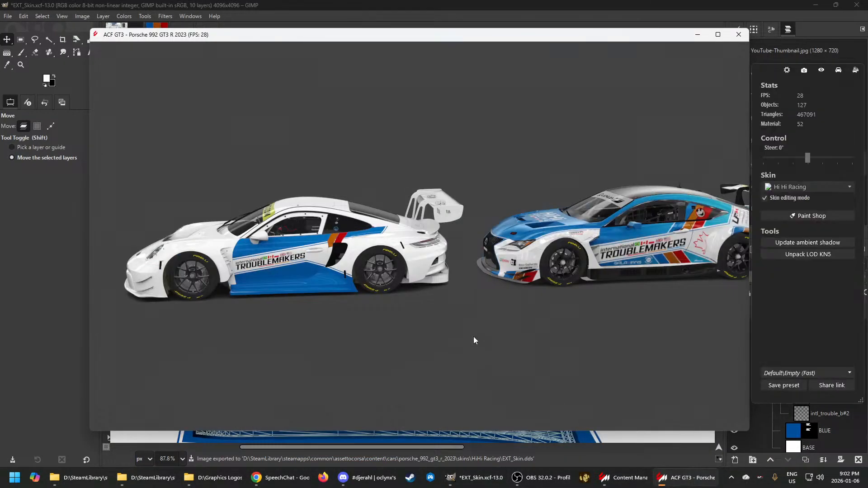
scroll(286, 262, "up", 5)
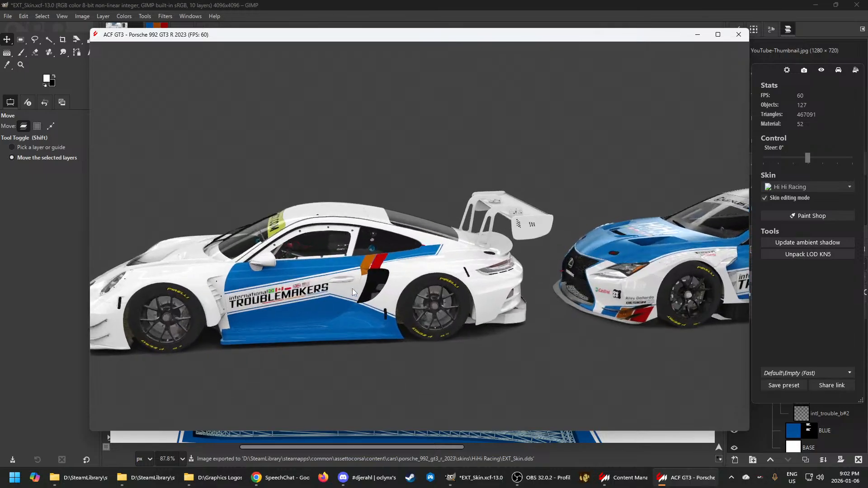
scroll(371, 293, "up", 5)
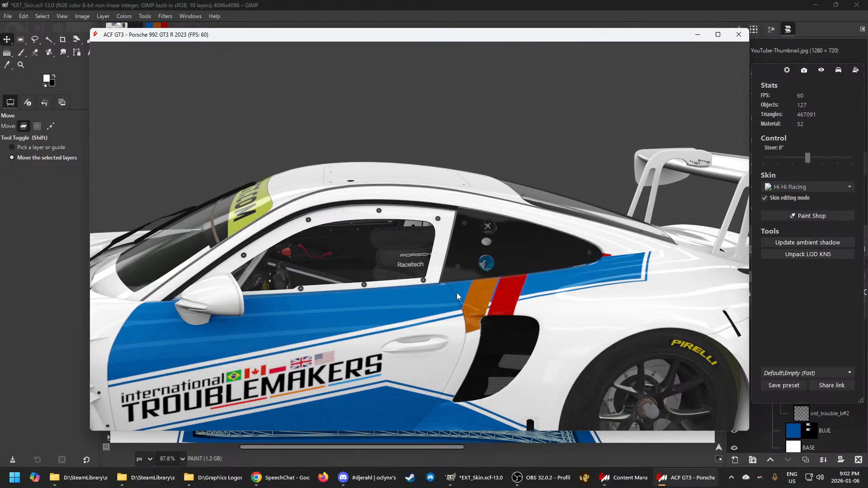
scroll(438, 333, "up", 2)
scroll(438, 332, "down", 1)
left_click_drag(437, 333, 441, 315)
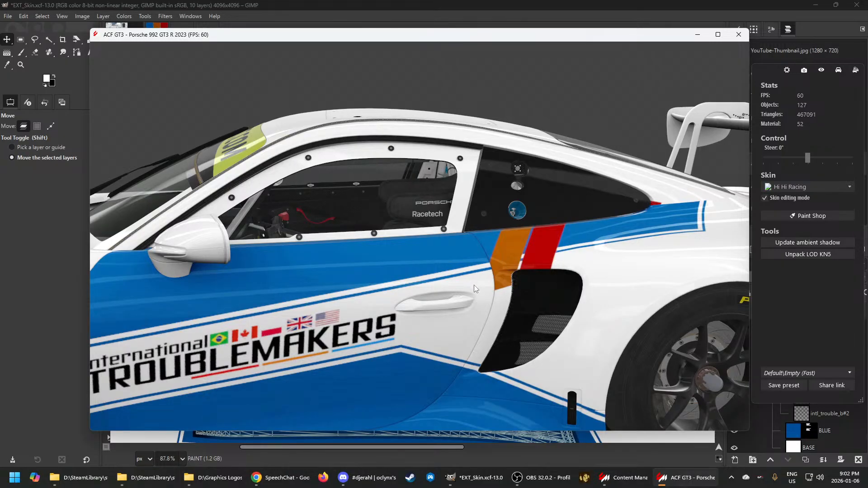
scroll(474, 285, "down", 3)
left_click_drag(428, 278, 421, 278)
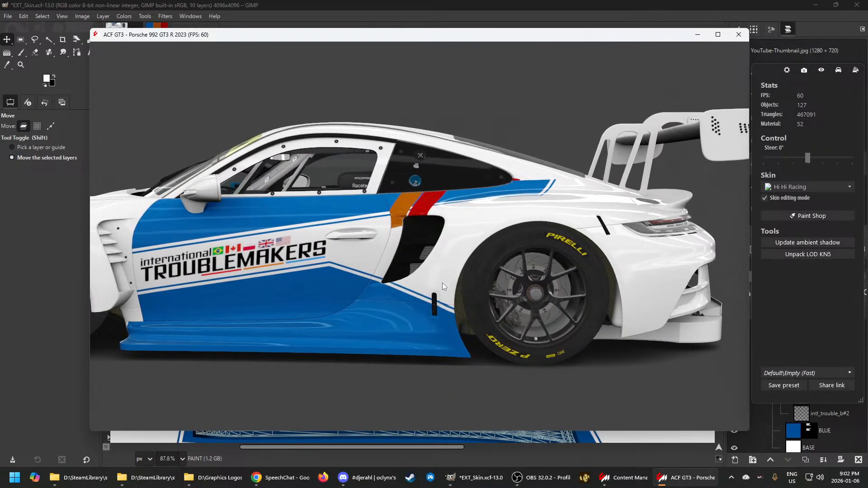
scroll(472, 298, "down", 4)
left_click_drag(480, 297, 563, 294)
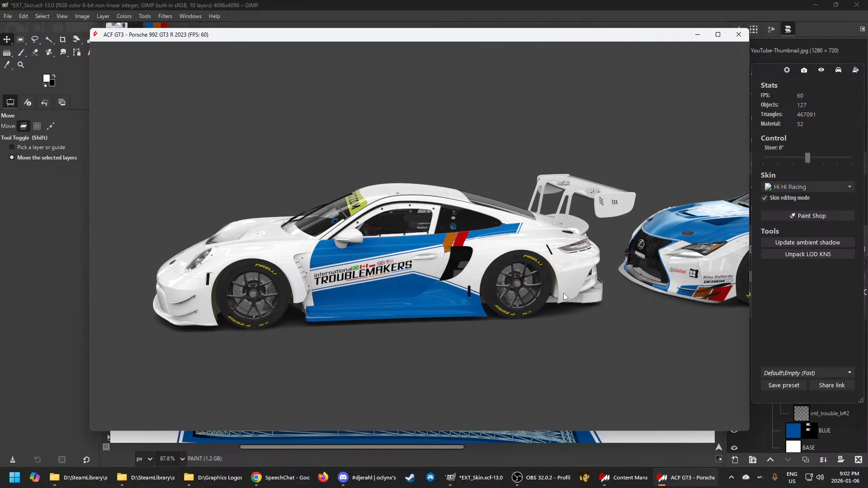
left_click_drag(563, 293, 564, 329)
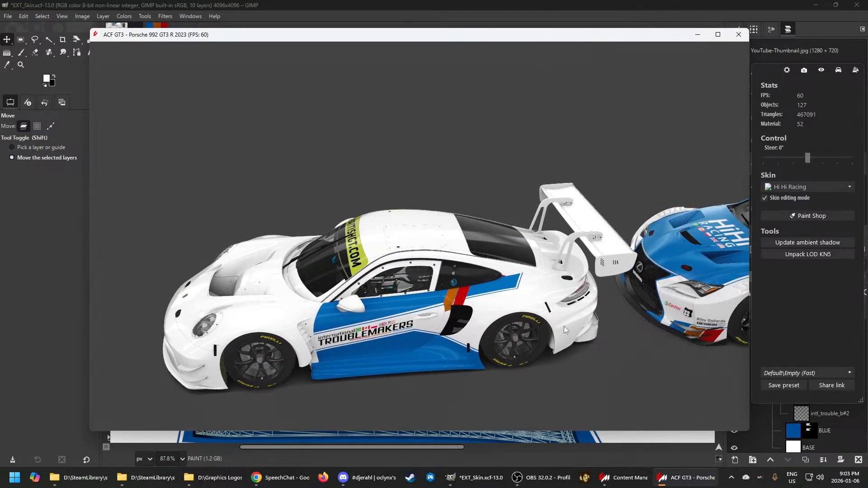
scroll(564, 326, "up", 3)
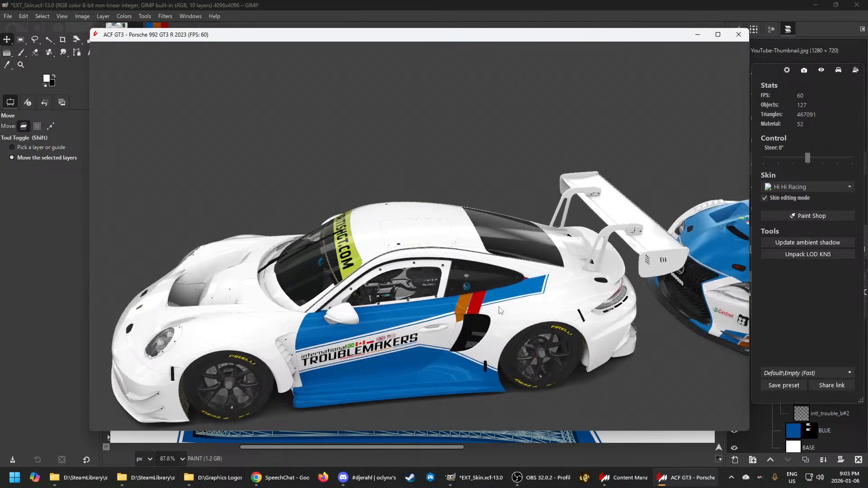
scroll(484, 317, "up", 3)
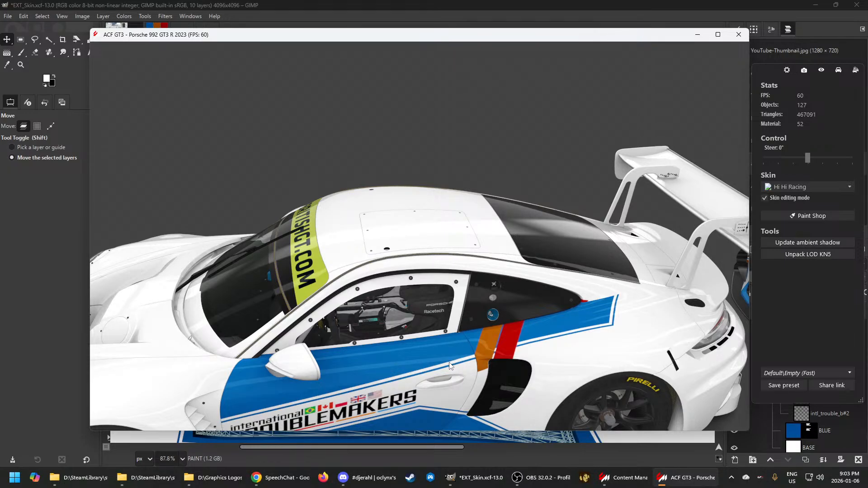
left_click(486, 478)
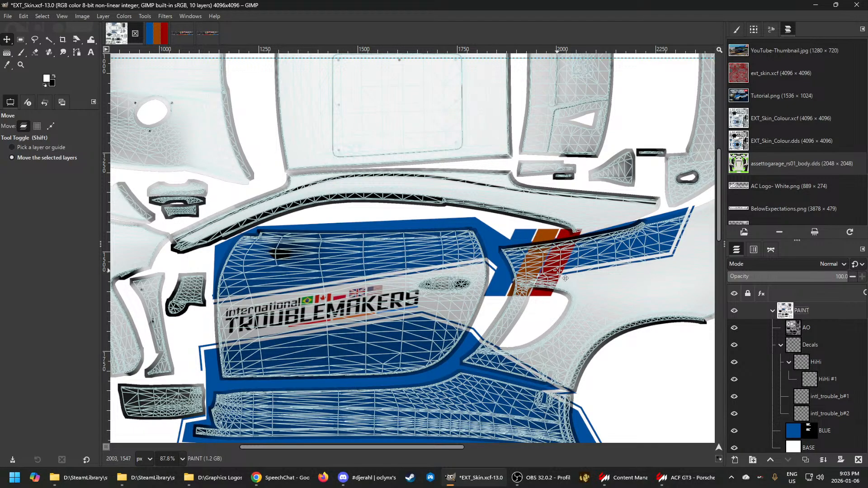
Duplicate the HiHi #1 stripes, move the copy up and forward over the door's rear edge and roof pillar, and place HiHi #1 above HiHi #2
left_click(816, 384)
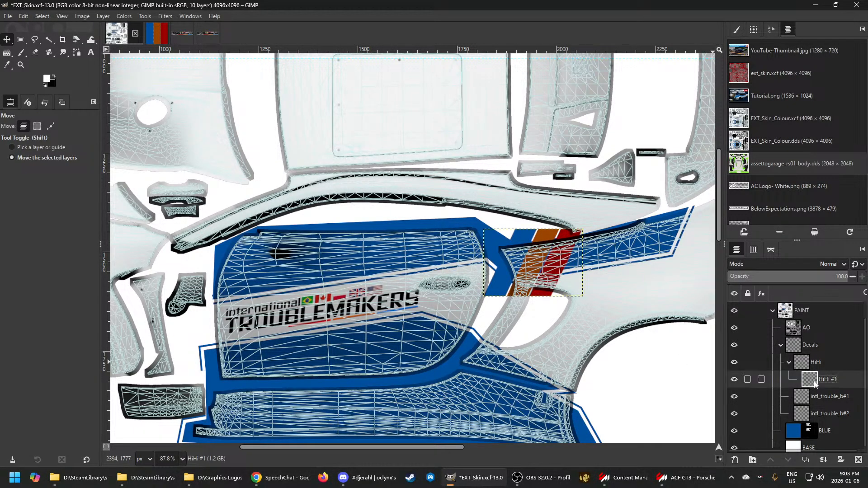
right_click(816, 384)
left_click(755, 178)
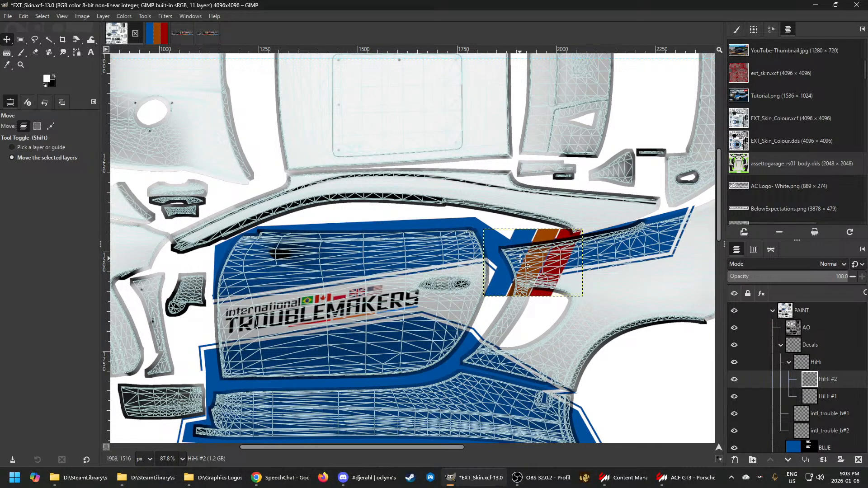
left_click_drag(520, 259, 483, 235)
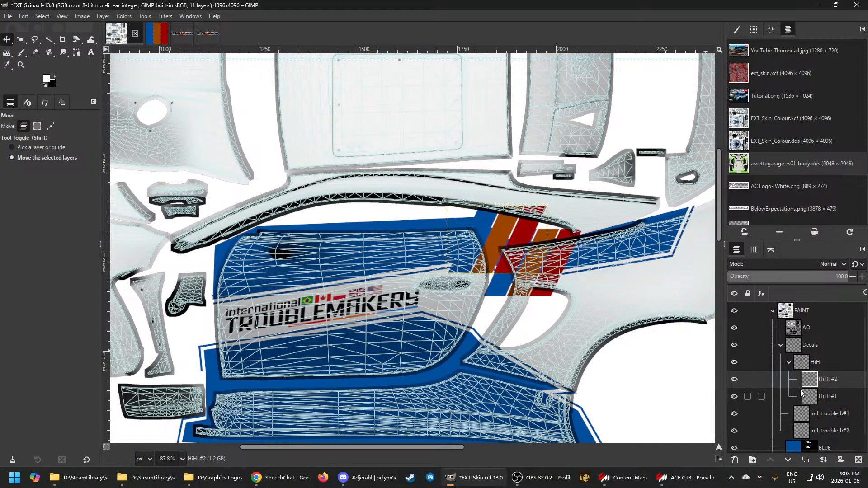
left_click_drag(810, 396, 811, 374)
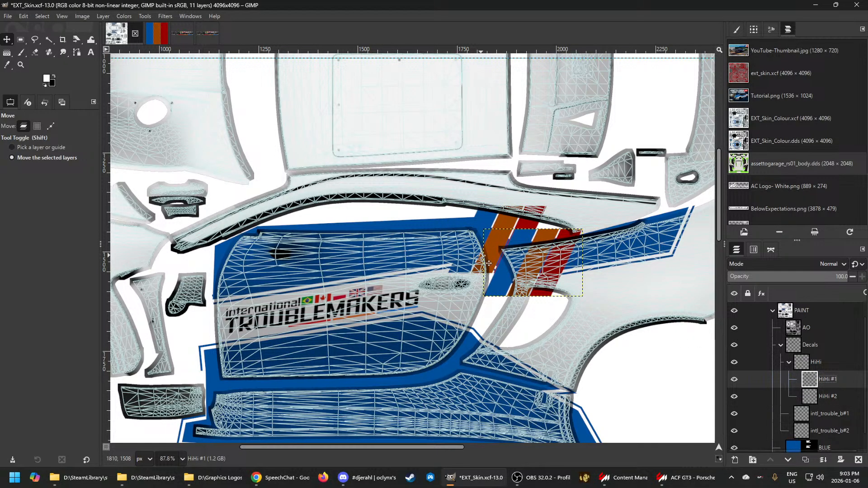
left_click_drag(482, 256, 481, 254)
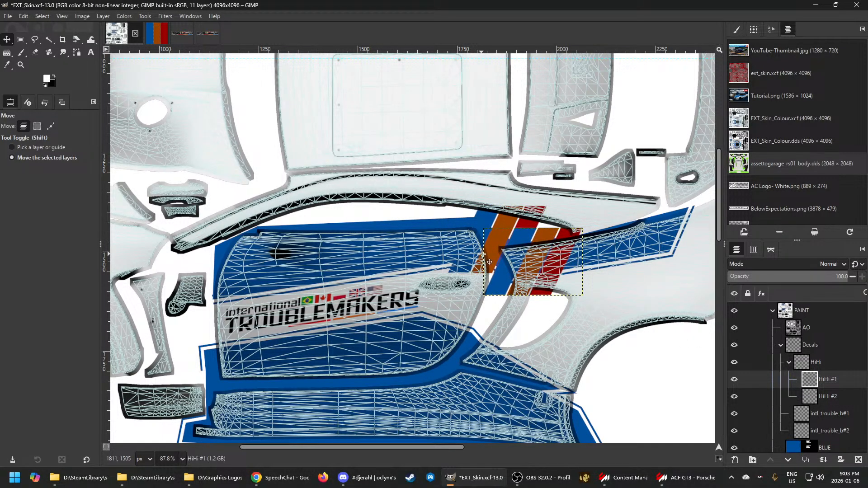
Shift the HiHi #2 stripes by about 16, -14 px and re-export EXT_Skin.dds with the PAINT group selected
left_click(746, 396)
mouse_move(486, 234)
left_mouse_down()
mouse_move(483, 223)
mouse_move(492, 229)
left_mouse_up()
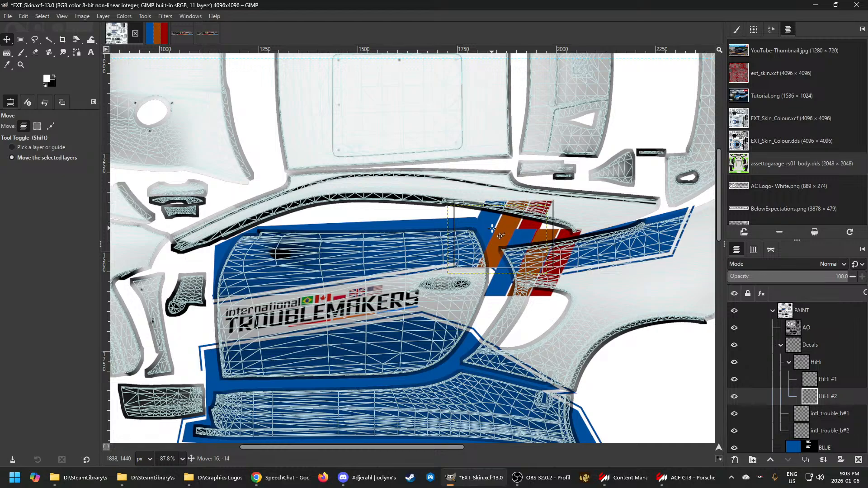
left_click(784, 314)
key("ctrl+e")
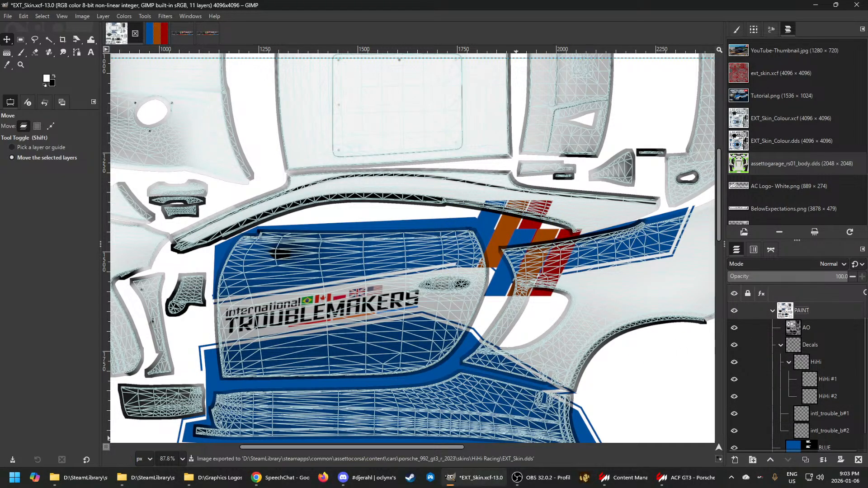
Examine the stripes around the Porsche's door, rear side window and air intake in the showroom, compare with the Lexus, and return to GIMP
left_click(687, 478)
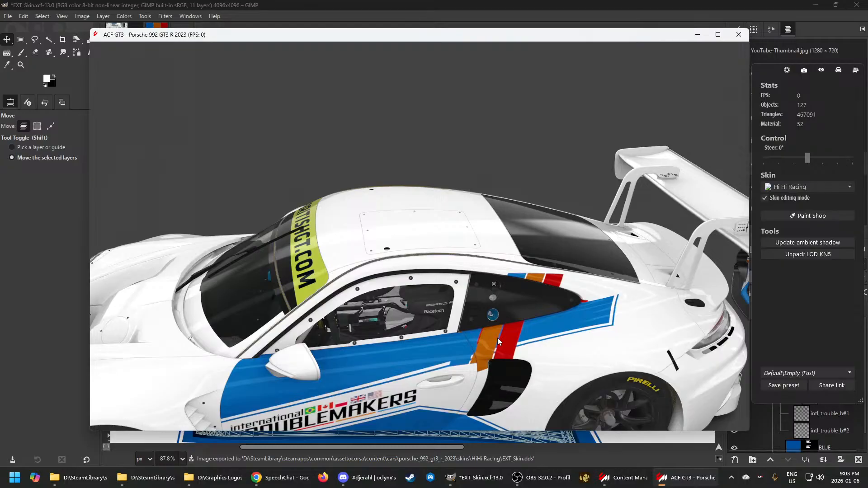
left_click_drag(498, 338, 499, 323)
scroll(533, 265, "up", 4)
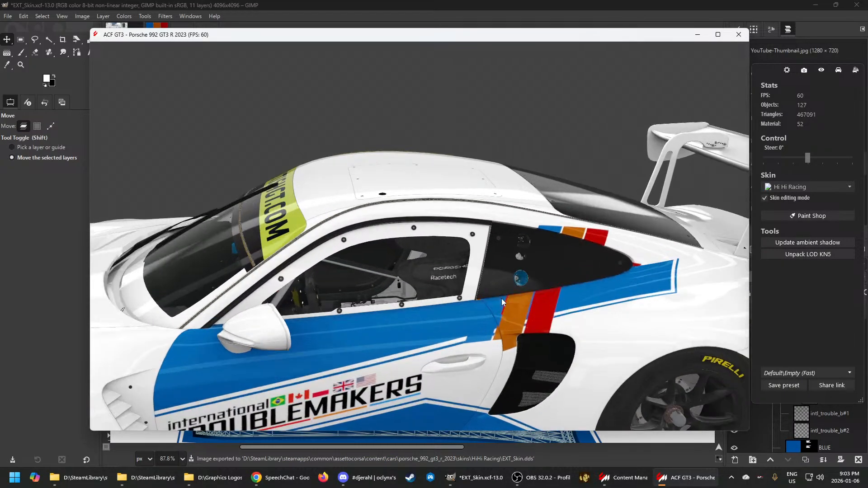
left_click_drag(549, 347, 547, 342)
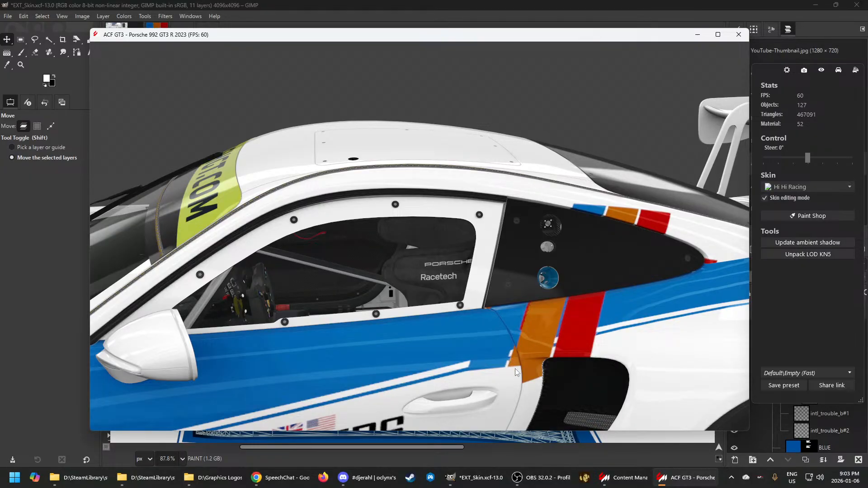
scroll(518, 373, "down", 3)
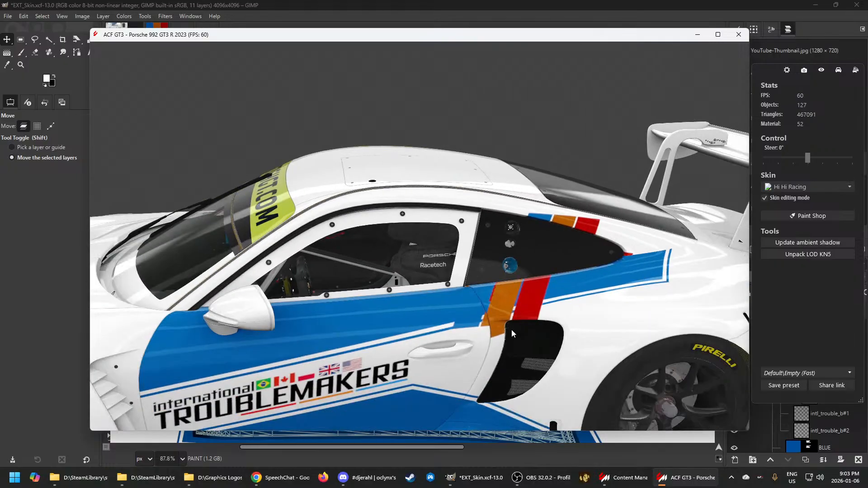
scroll(470, 325, "down", 2)
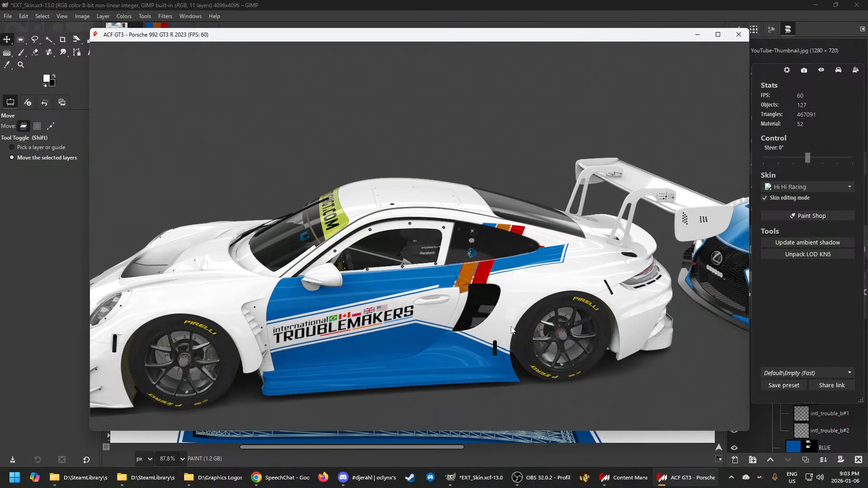
left_click_drag(470, 325, 407, 335)
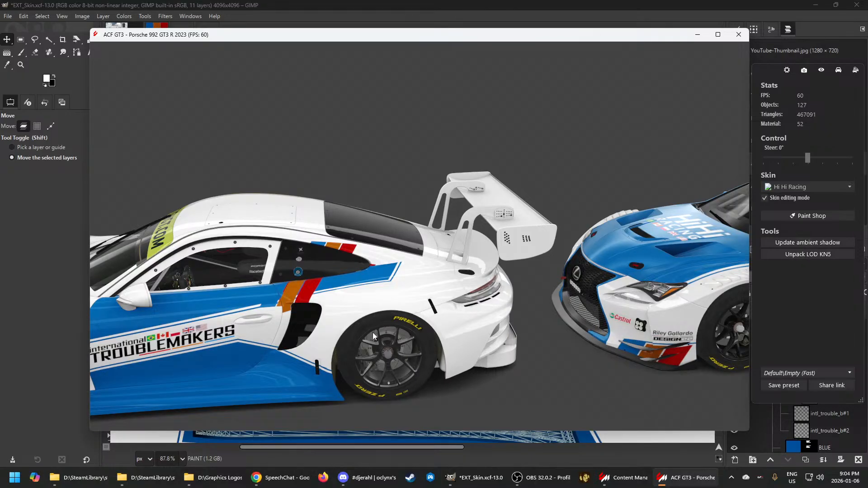
scroll(373, 332, "down", 3)
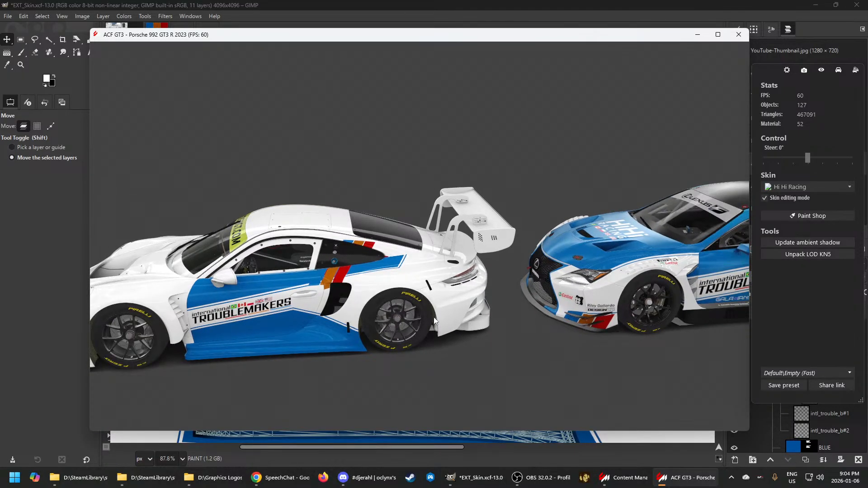
left_click_drag(434, 320, 484, 316)
scroll(365, 333, "up", 3)
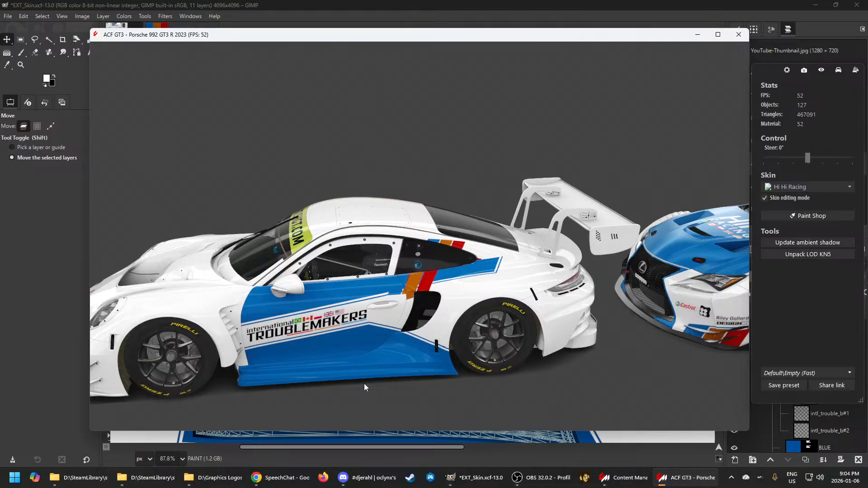
left_click_drag(365, 384, 428, 348)
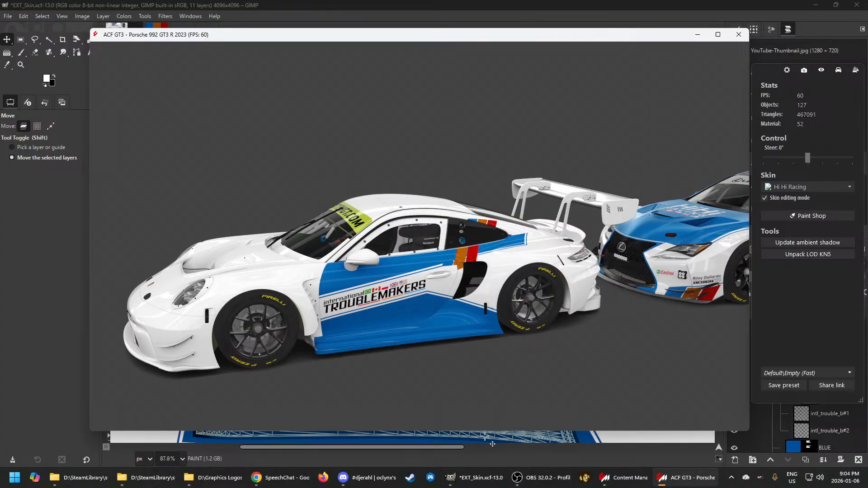
left_click(487, 482)
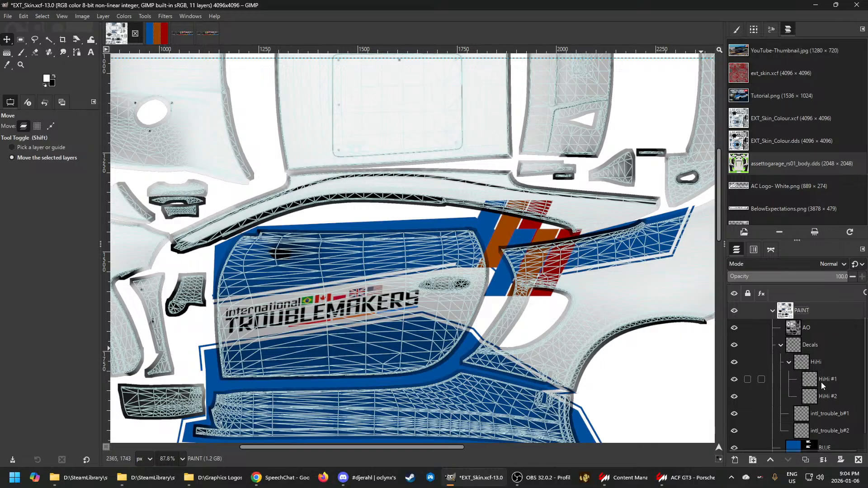
Delete the HiHi stripes group from Decals, select the PAINT group and save EXT_Skin.xcf
left_click(803, 365)
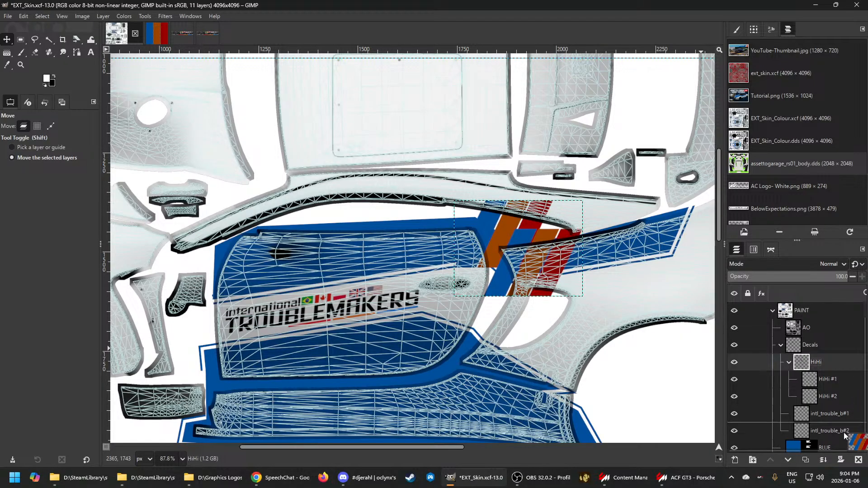
left_click(859, 460)
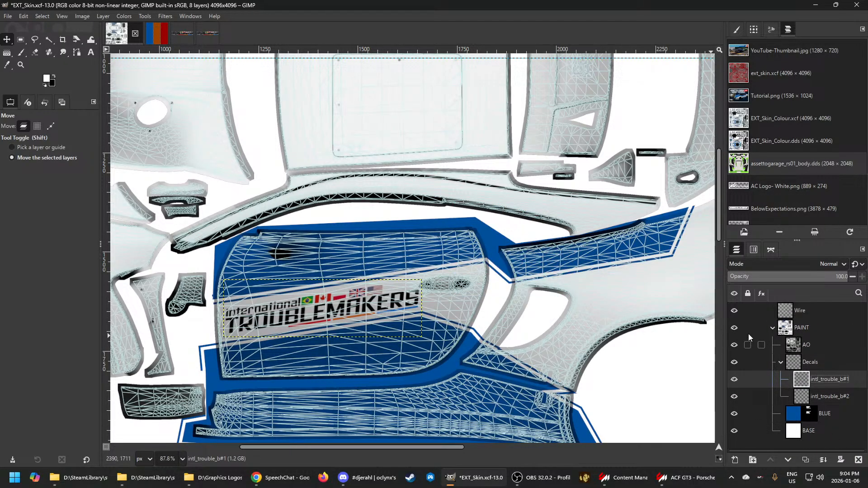
left_click(785, 328)
scroll(266, 265, "down", 4)
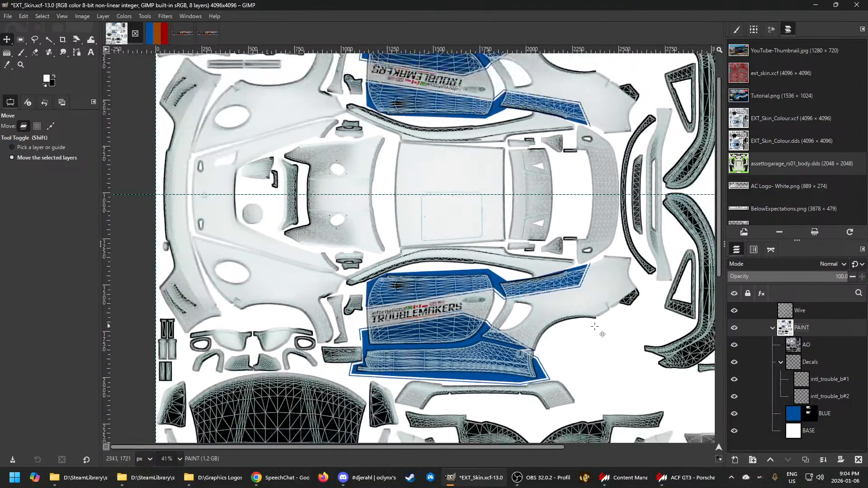
scroll(266, 264, "up", 1)
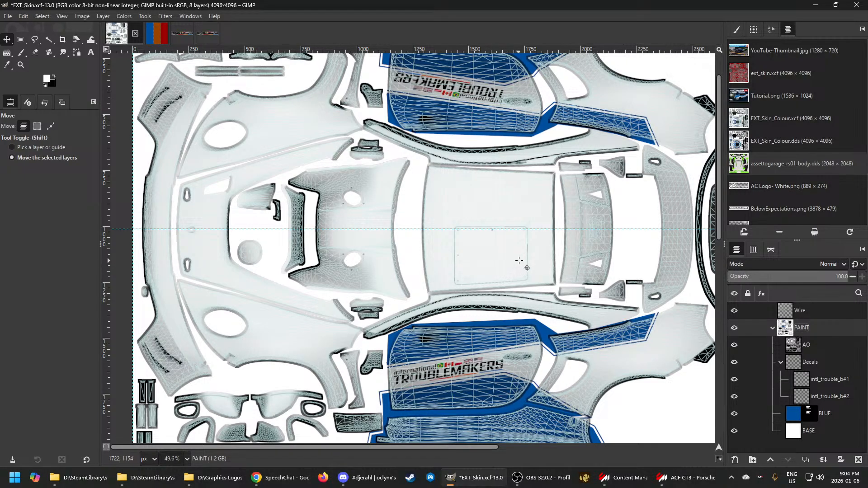
scroll(555, 265, "down", 3)
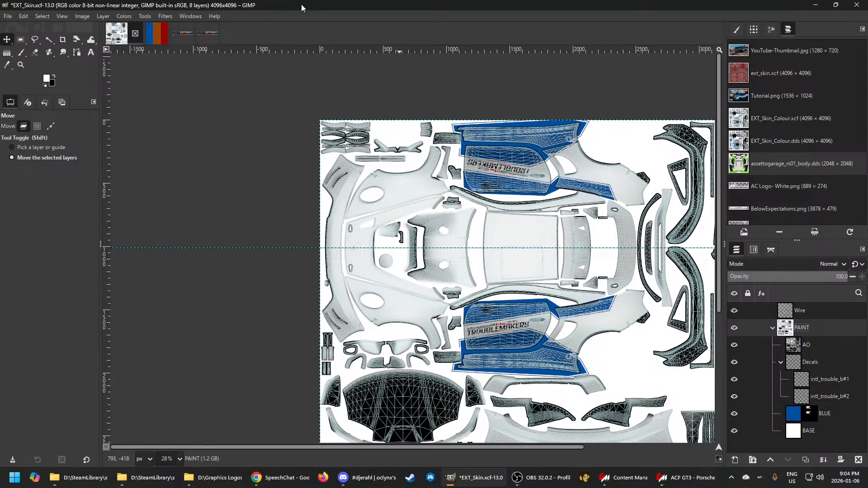
key("ctrl+s")
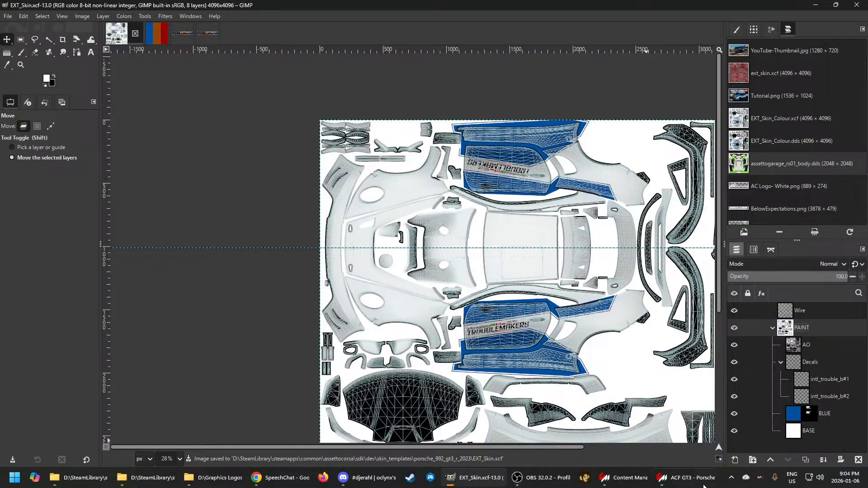
Compare the Porsche's hood and front fenders with the Lexus in the showroom, and activate the BLUE layer's mask in GIMP
mouse_move(686, 483)
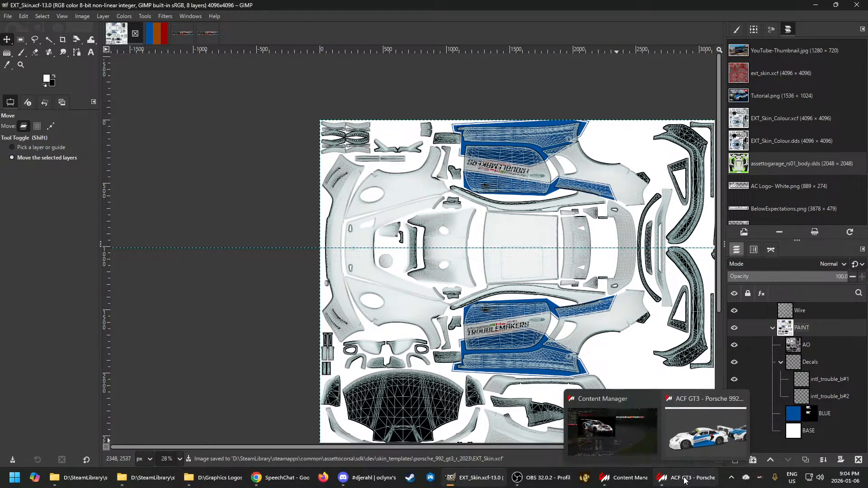
left_click(685, 481)
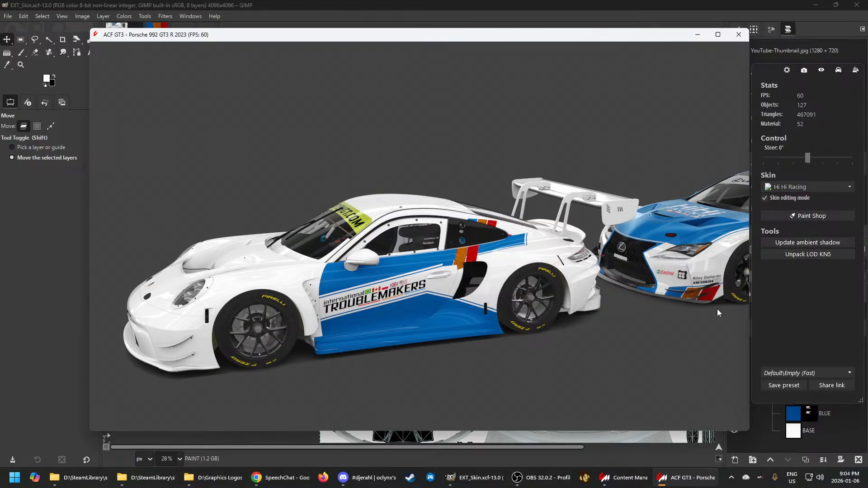
left_click(538, 5)
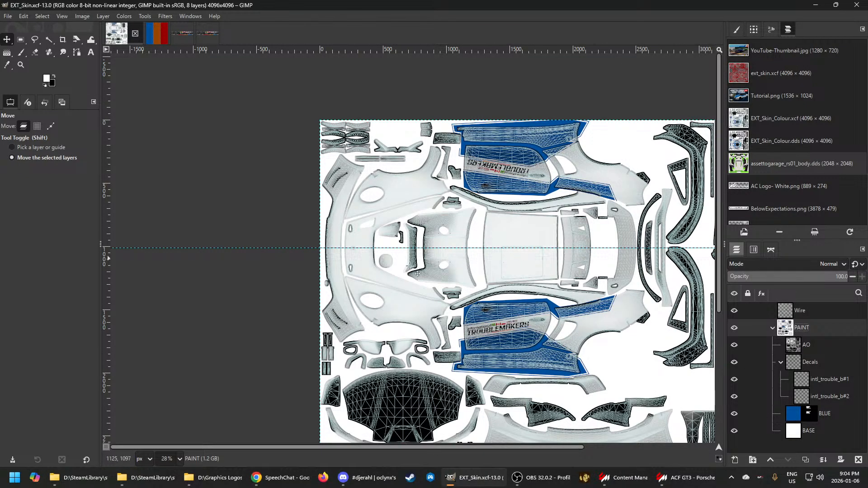
scroll(489, 299, "up", 4)
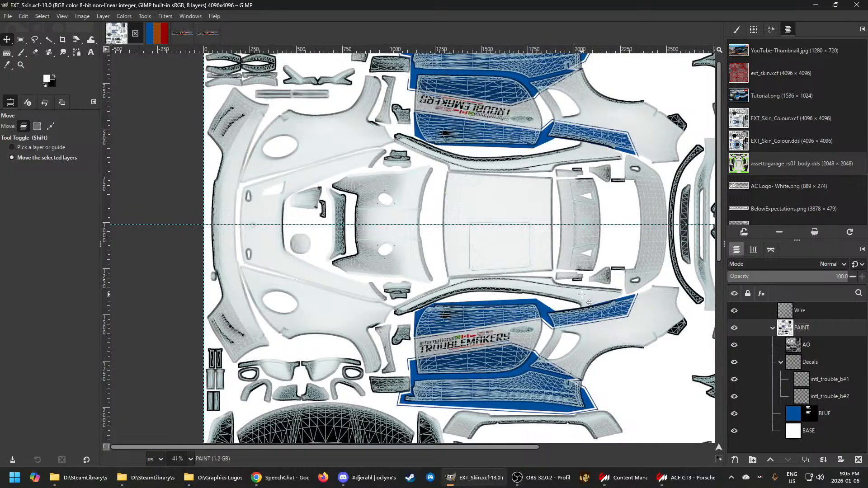
left_click(808, 417)
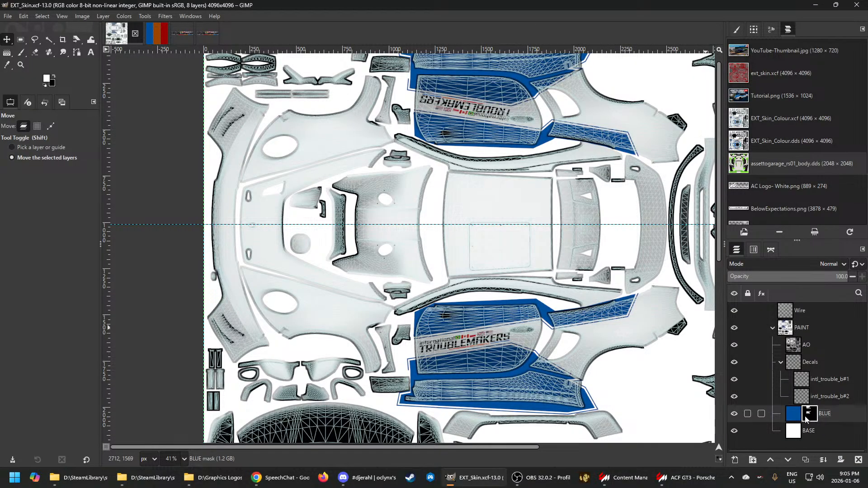
scroll(331, 164, "up", 1)
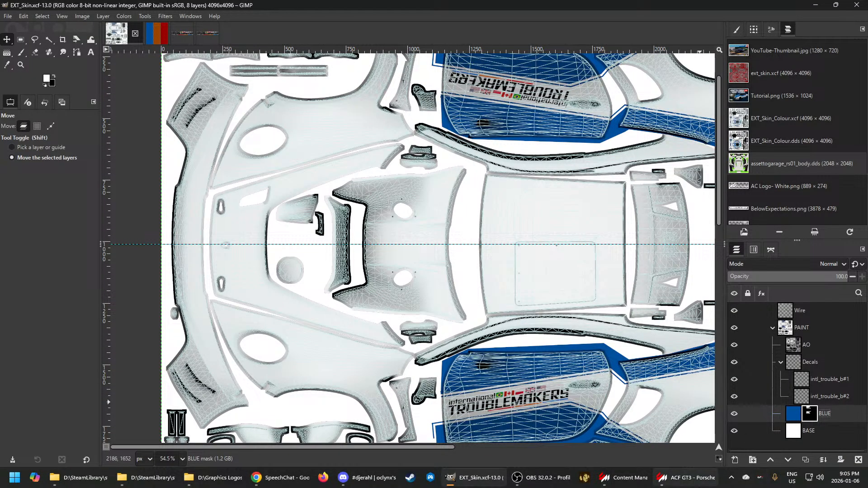
left_click(669, 478)
scroll(564, 319, "down", 2)
left_click_drag(564, 319, 568, 279)
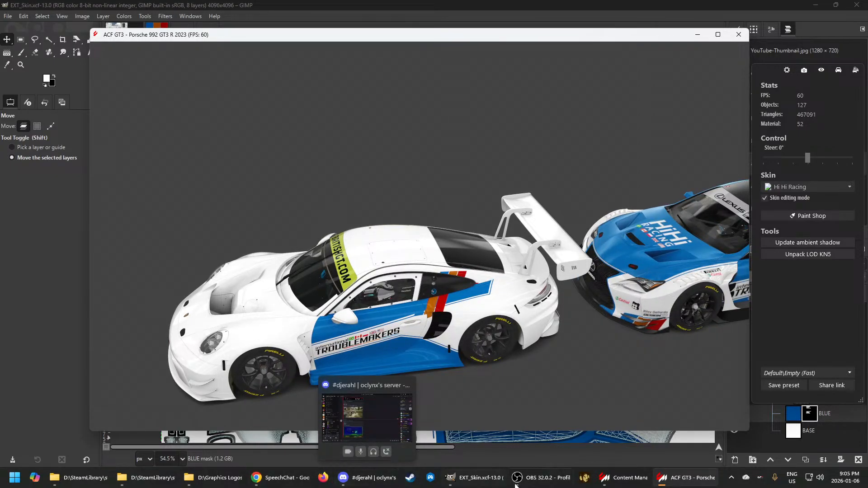
left_click(479, 487)
scroll(304, 168, "down", 1)
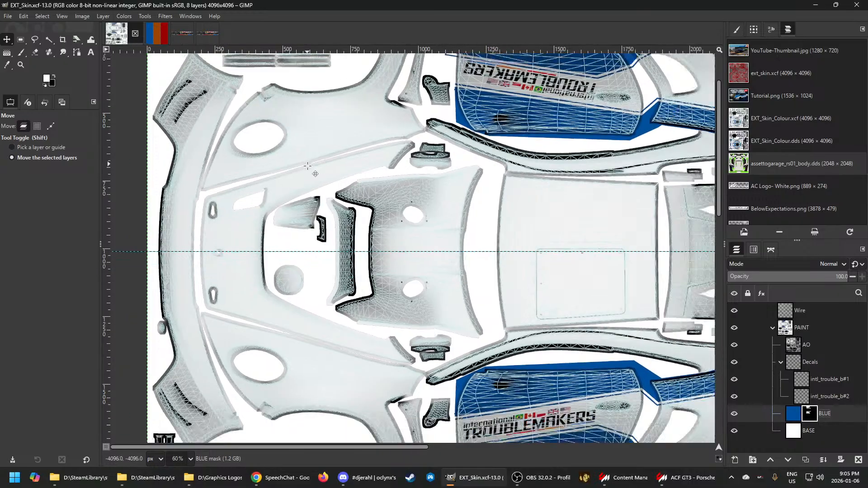
Start a Free Select outline along the upper front fender's wheel arch and down the gap between bumper and hood
left_click(35, 42)
scroll(361, 102, "up", 3)
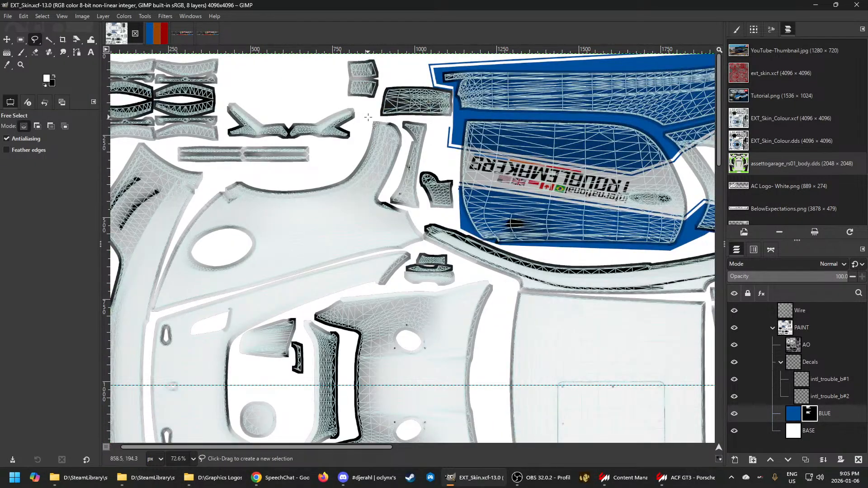
mouse_move(368, 117)
left_mouse_down()
mouse_move(356, 162)
mouse_move(341, 175)
mouse_move(246, 176)
left_mouse_up()
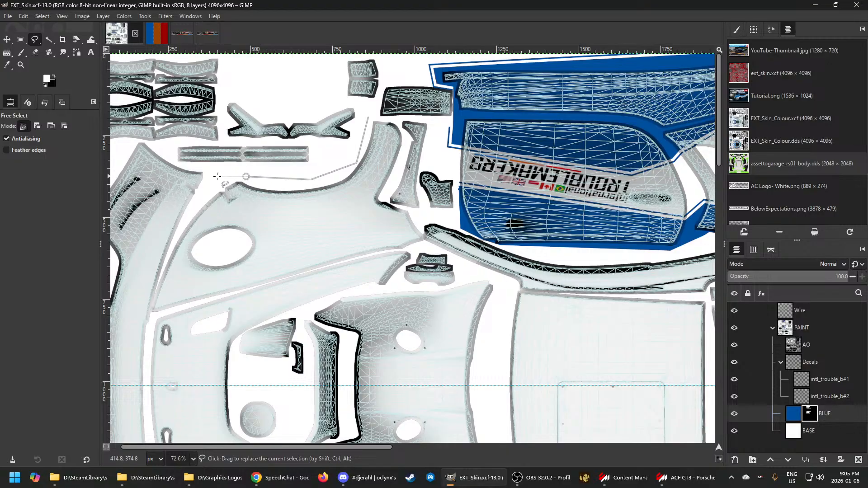
left_click(200, 185)
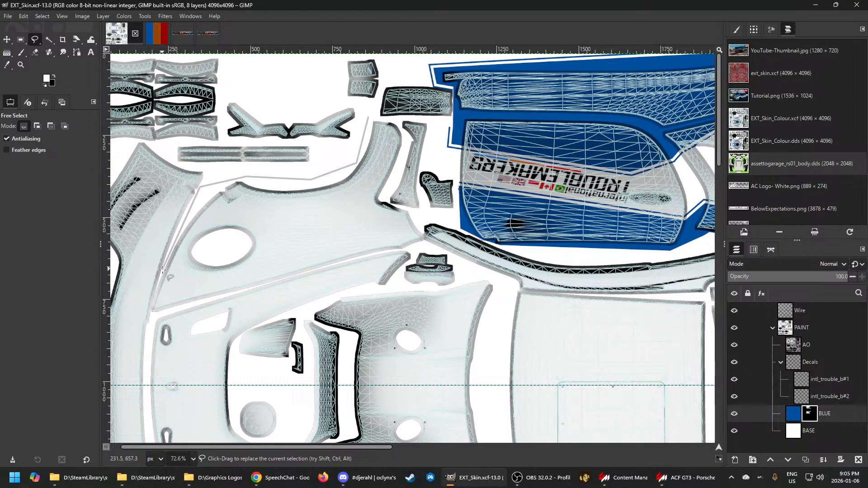
left_click(151, 306)
scroll(150, 311, "down", 3)
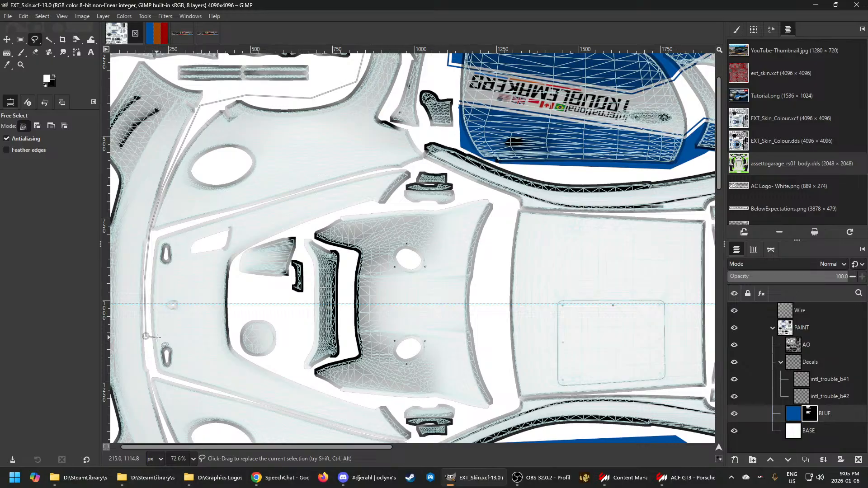
scroll(154, 339, "down", 2)
scroll(151, 344, "down", 3)
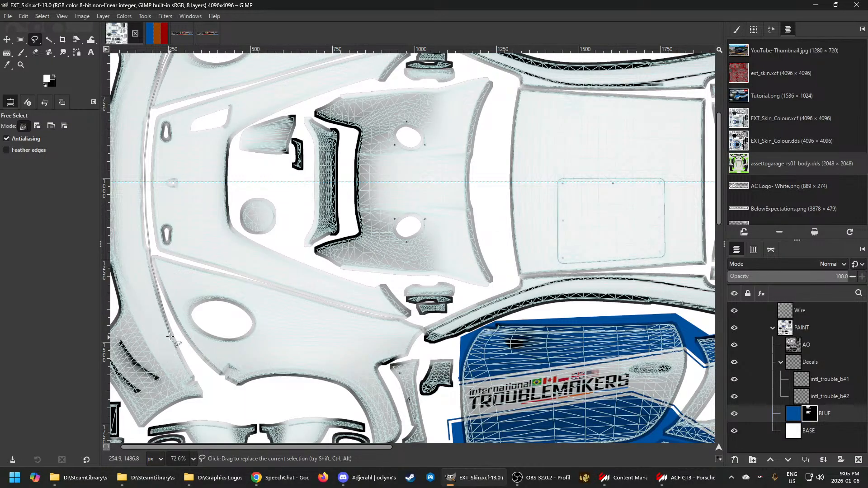
Continue the Free Select outline along the lower front fender's front edge, around its wheel arch and up its rear edge
left_click(174, 331)
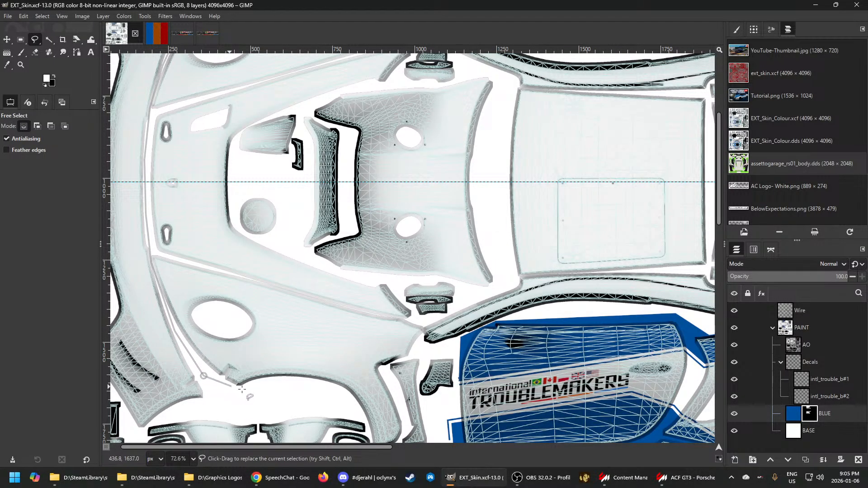
left_click(256, 391)
left_click(331, 394)
left_click(356, 410)
scroll(356, 410, "up", 2)
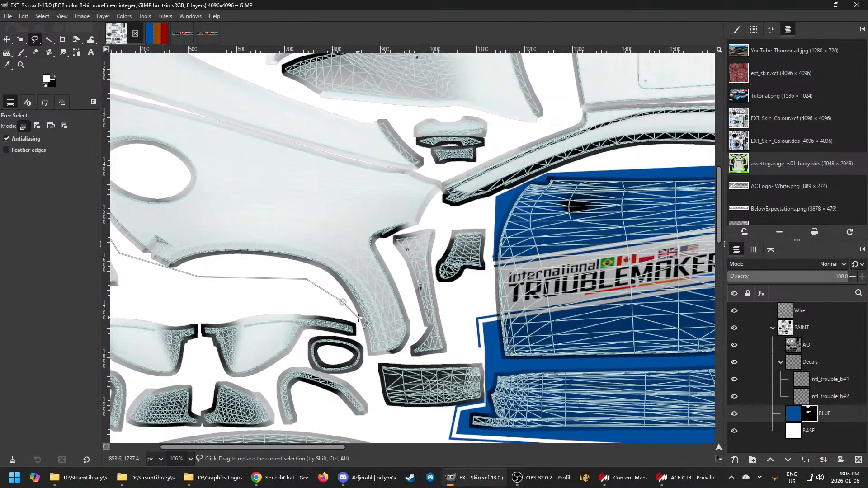
left_click(358, 318)
left_click(415, 332)
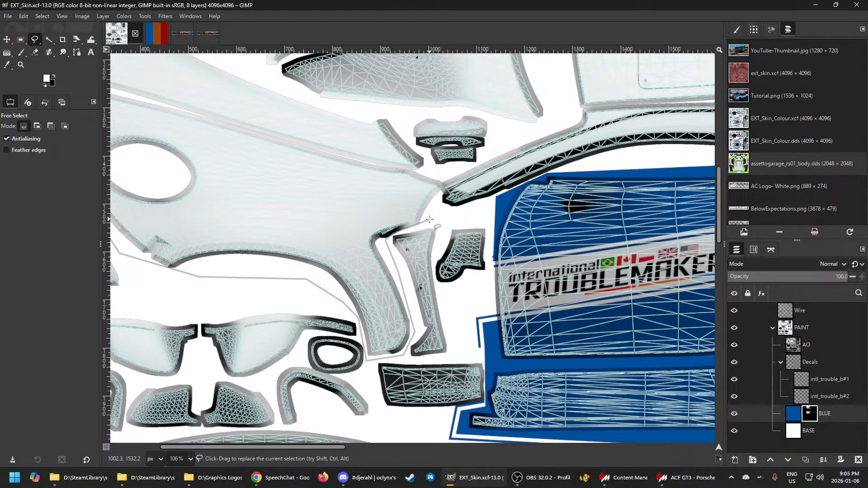
Continue the Free Select outline from the lower front fender's rear tip around the inner hood edge towards the upper fender
scroll(441, 184, "down", 5)
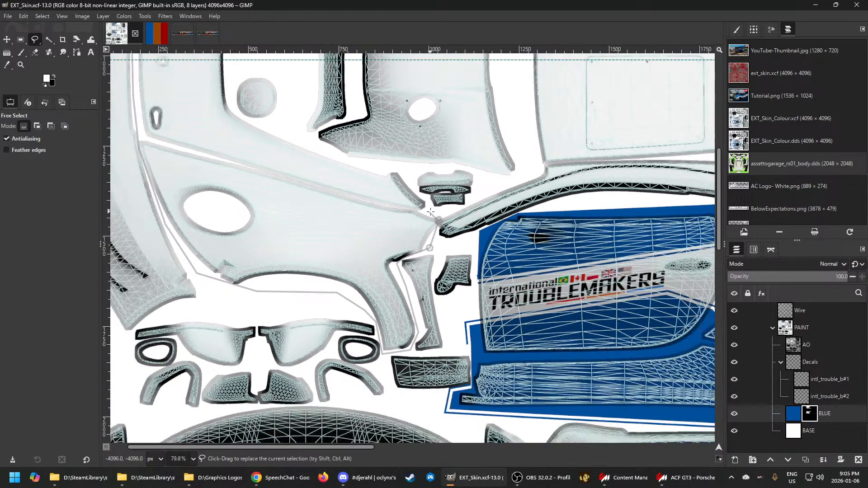
scroll(429, 213, "up", 3)
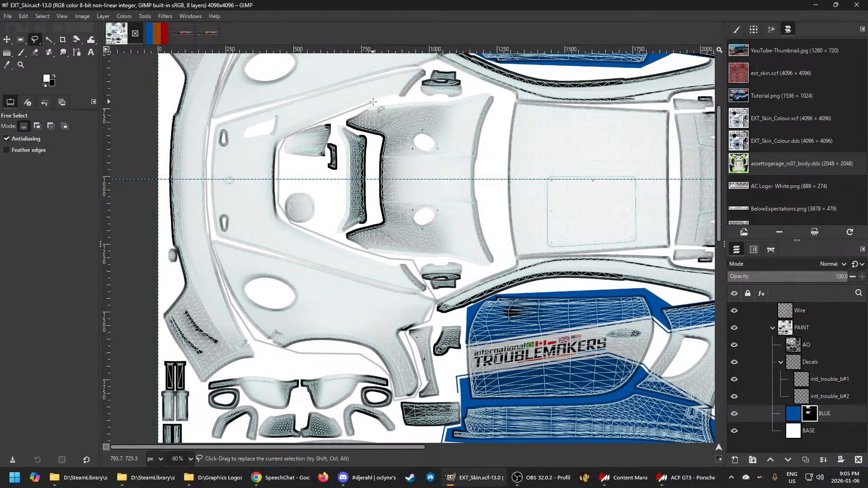
scroll(424, 99, "up", 3)
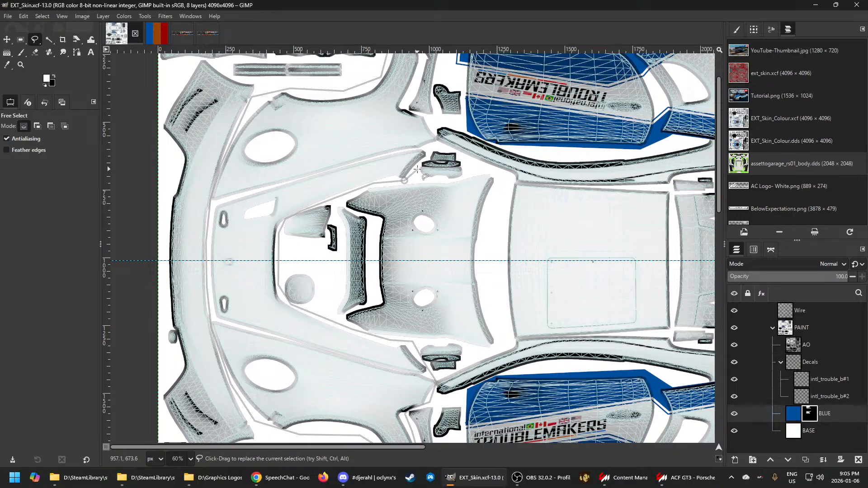
left_click(416, 168)
scroll(437, 143, "up", 5)
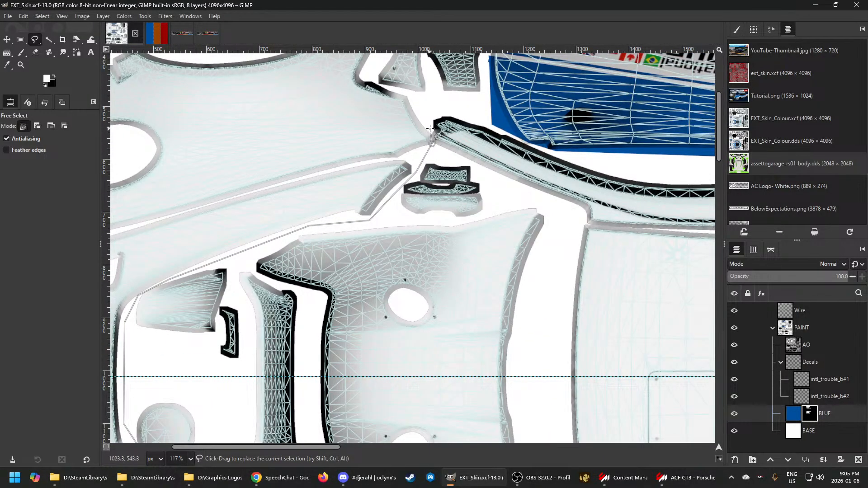
Close the outline around the upper front fender's rear edge and fill it with the white foreground colour on the BLUE mask
left_click(430, 128)
scroll(430, 129, "up", 2)
left_click(418, 138)
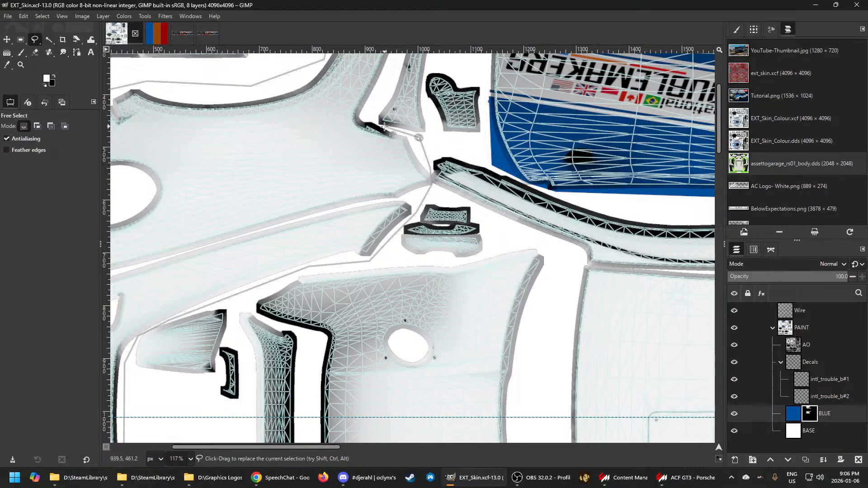
left_click(383, 126)
scroll(383, 125, "down", 1)
scroll(389, 220, "up", 3)
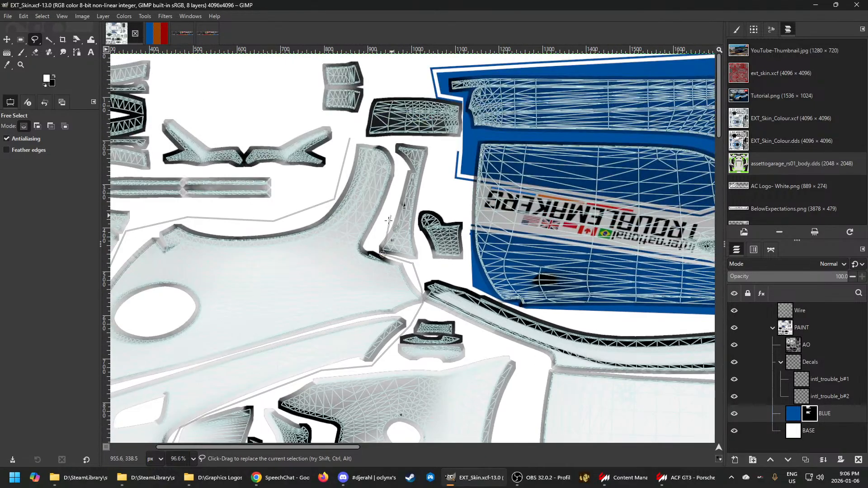
left_click(370, 247)
left_click(351, 138)
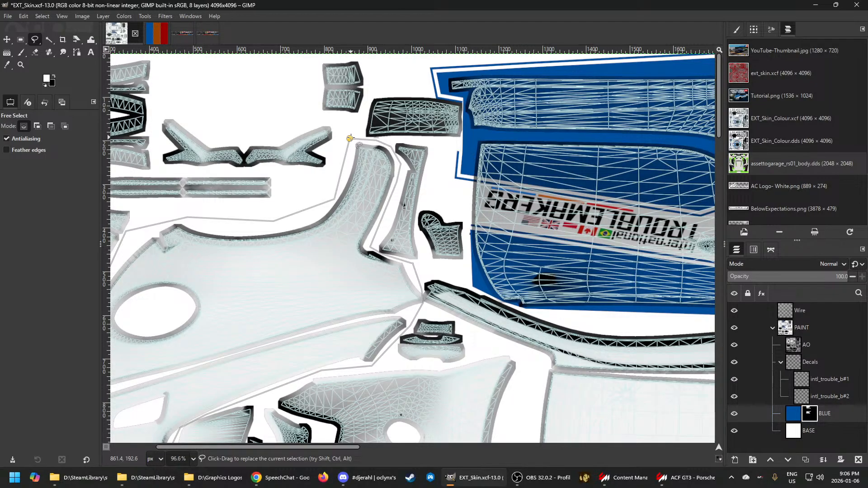
left_click(23, 16)
left_click(57, 156)
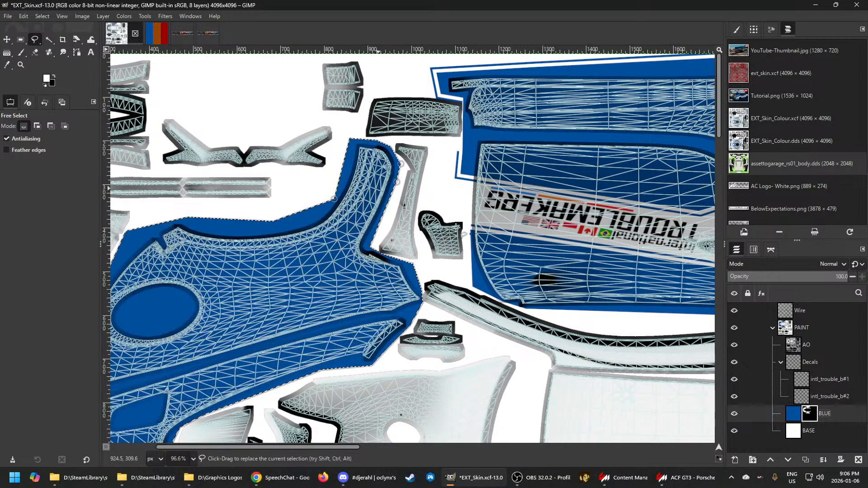
Export the skin with the PAINT group selected, overwriting EXT_Skin.dds, and inspect the Porsche's hood and front fenders in the showroom
left_click(788, 330)
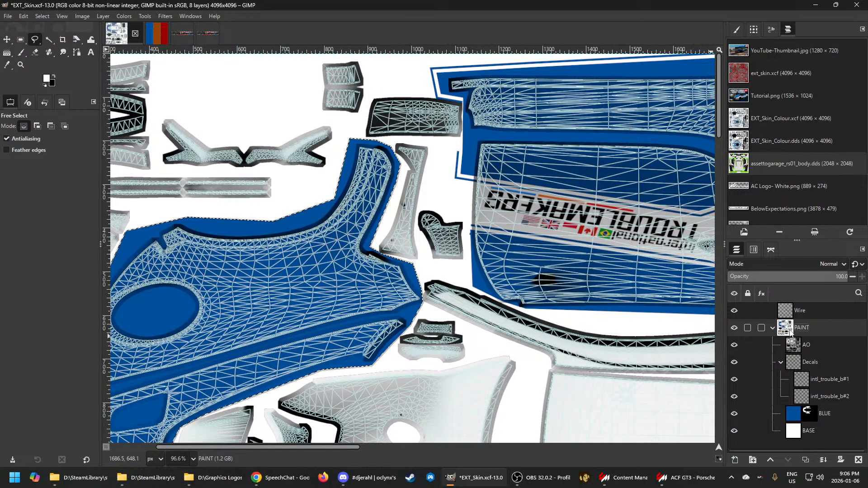
key("ctrl+e")
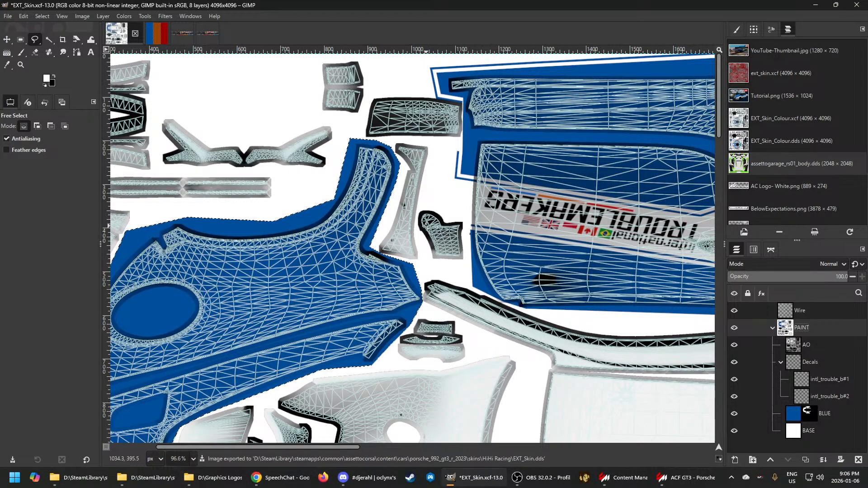
scroll(377, 243, "down", 7)
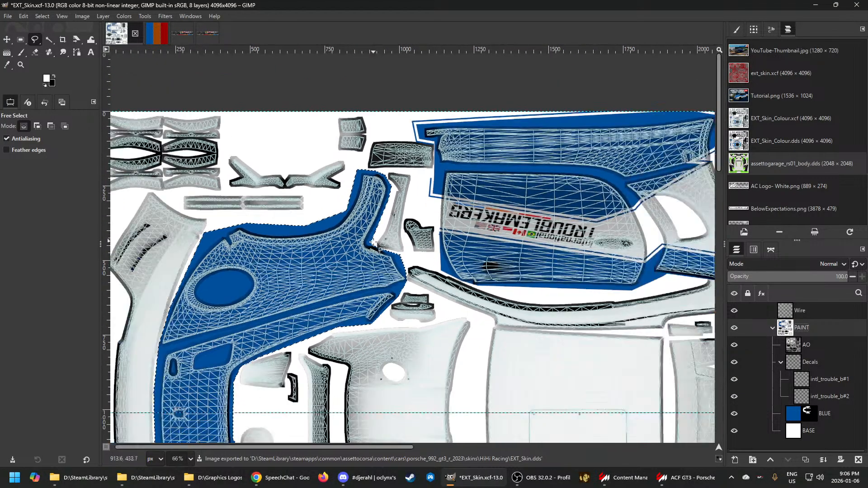
scroll(377, 245, "down", 1)
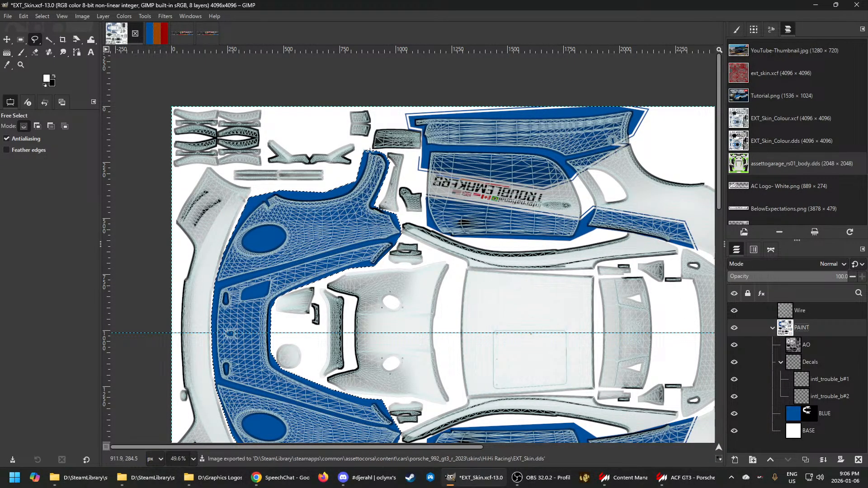
left_click(688, 477)
left_click_drag(463, 370, 583, 368)
left_click_drag(459, 340, 531, 310)
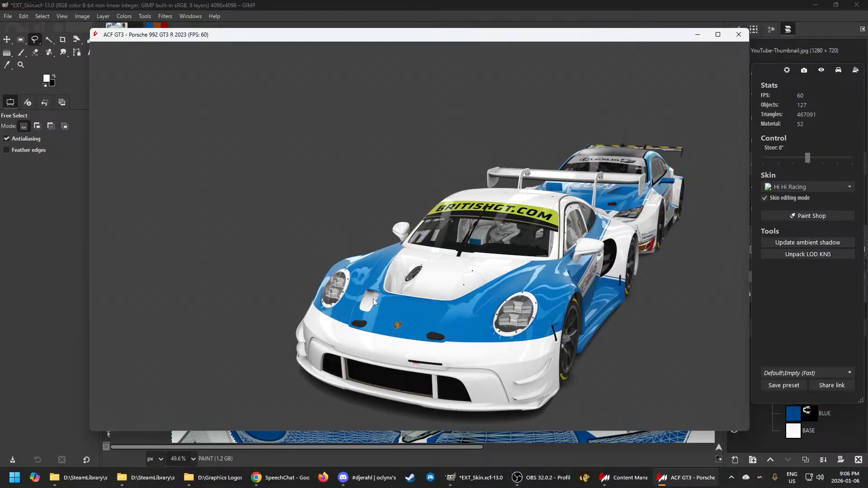
Outline the vent and round pieces inside the hood opening with Free Select in GIMP and fill them white on the BLUE mask
left_click(475, 477)
scroll(383, 272, "down", 1)
scroll(297, 312, "up", 5, "ctrl")
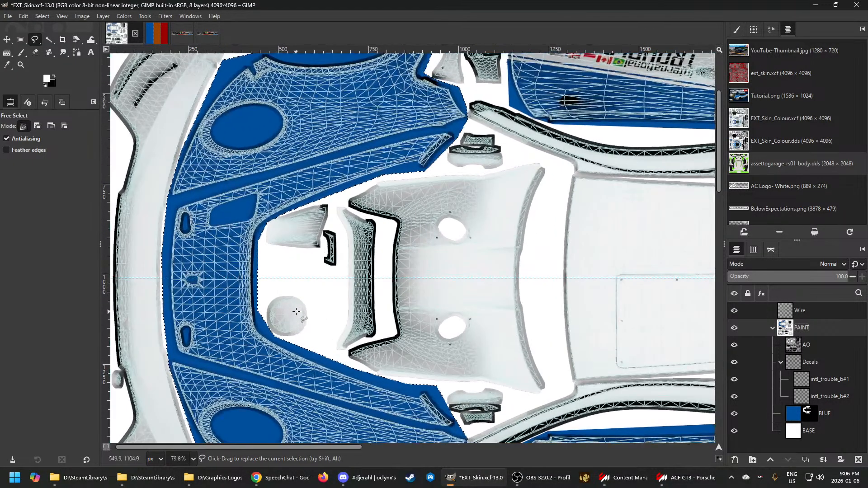
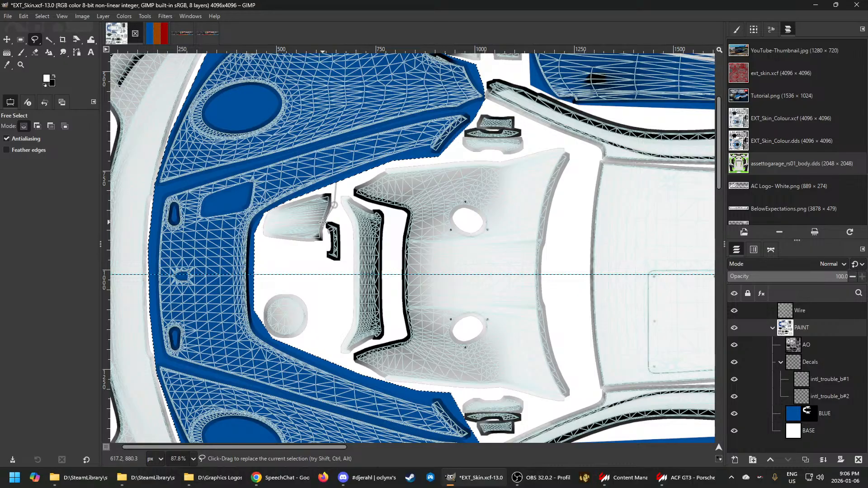
left_click(324, 222)
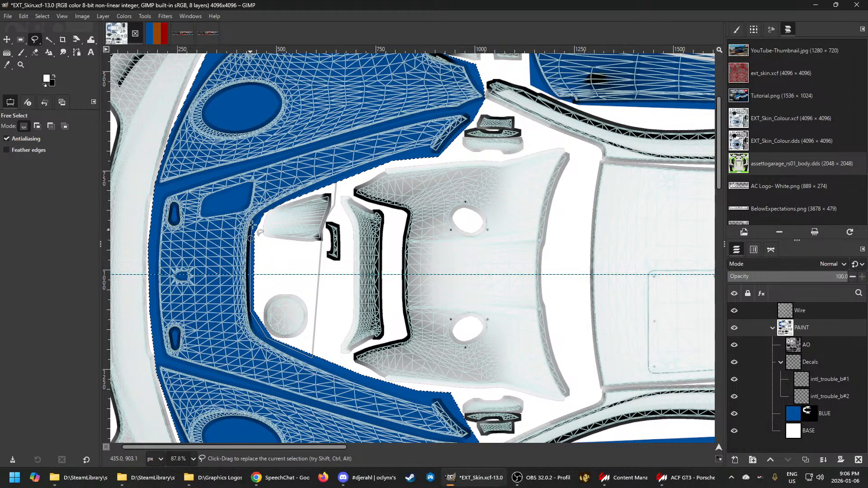
left_click(286, 197)
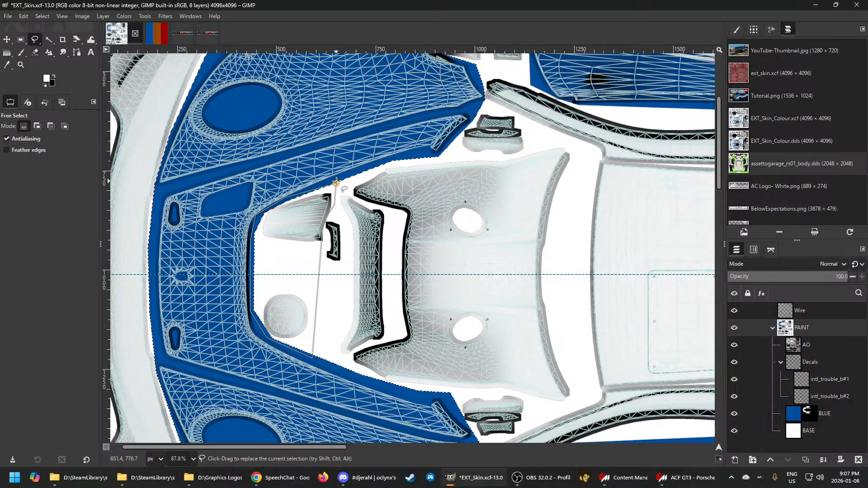
left_click(336, 183)
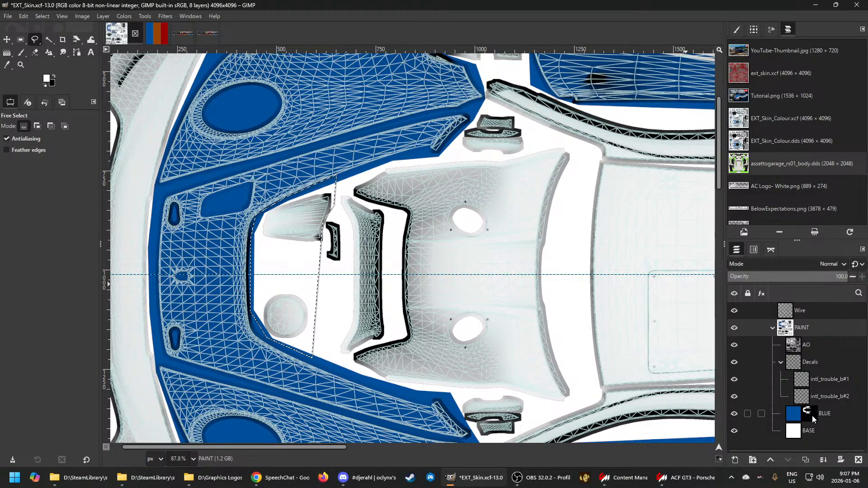
left_click(810, 413)
left_click(23, 17)
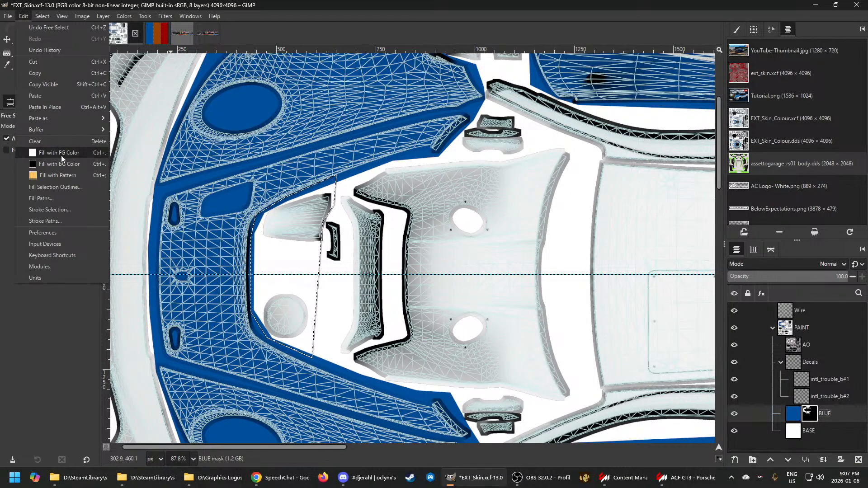
left_click(61, 156)
Select the PAINT group, re-export EXT_Skin.dds and check the recoloured hood vent and round piece in the showroom
left_click(790, 329)
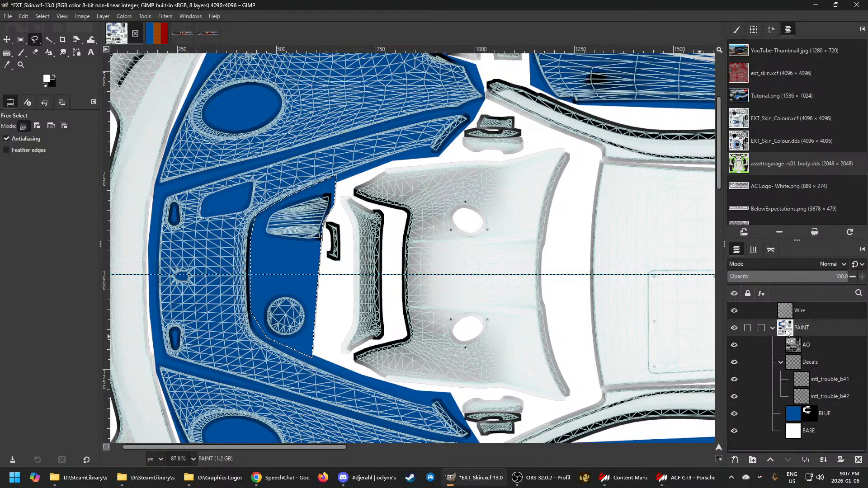
key("ctrl+e")
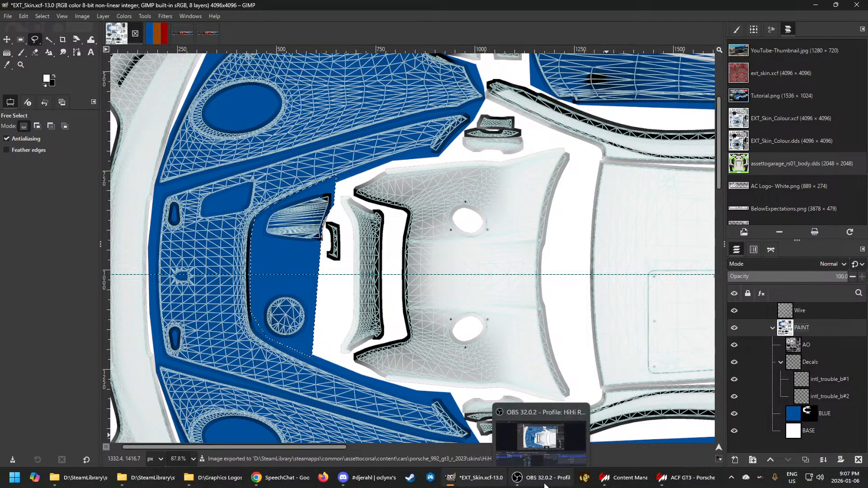
left_click(694, 487)
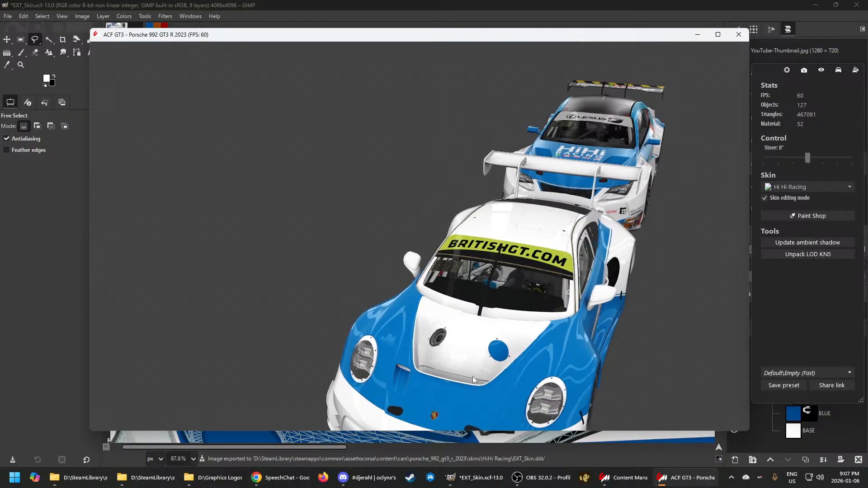
left_click_drag(468, 374, 436, 370)
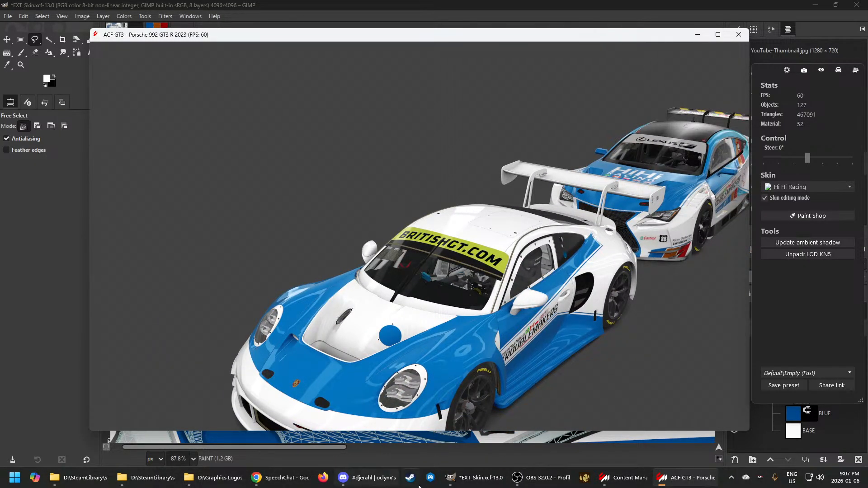
Select the round hood piece in GIMP with an ellipse of about 120 × 123 px and fill it black on the BLUE mask
mouse_move(491, 486)
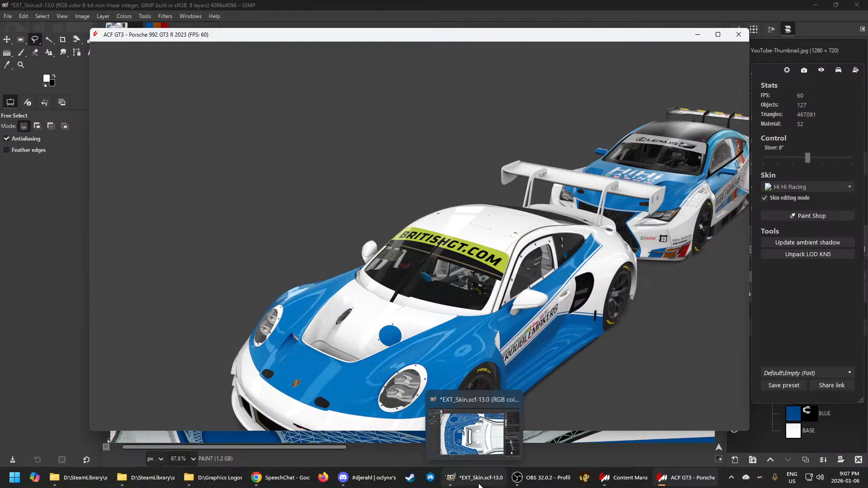
left_click(474, 483)
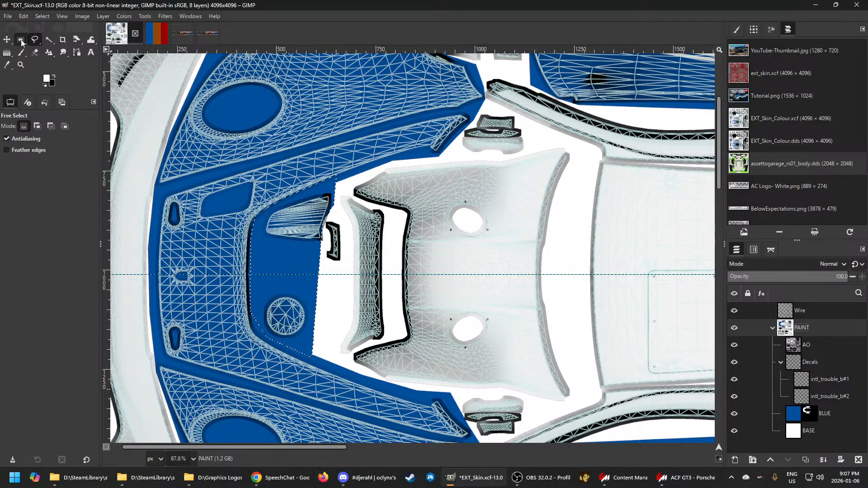
left_click_drag(21, 40, 51, 52)
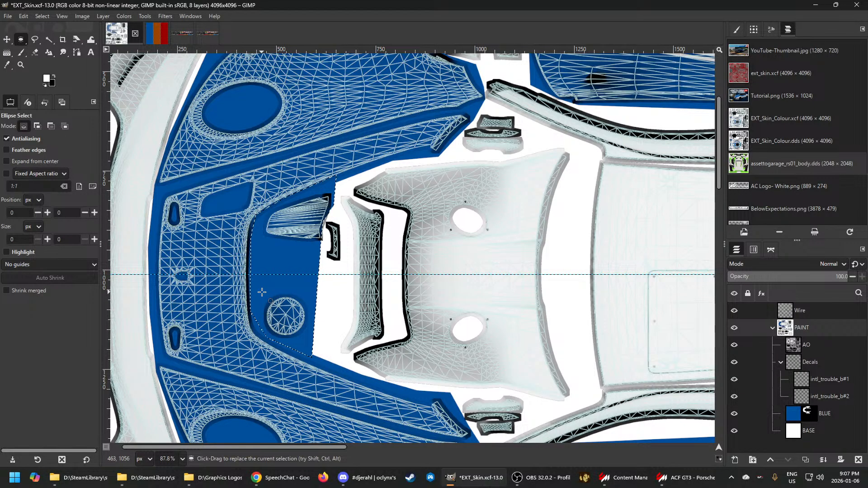
left_click_drag(262, 292, 309, 341)
left_click(809, 414)
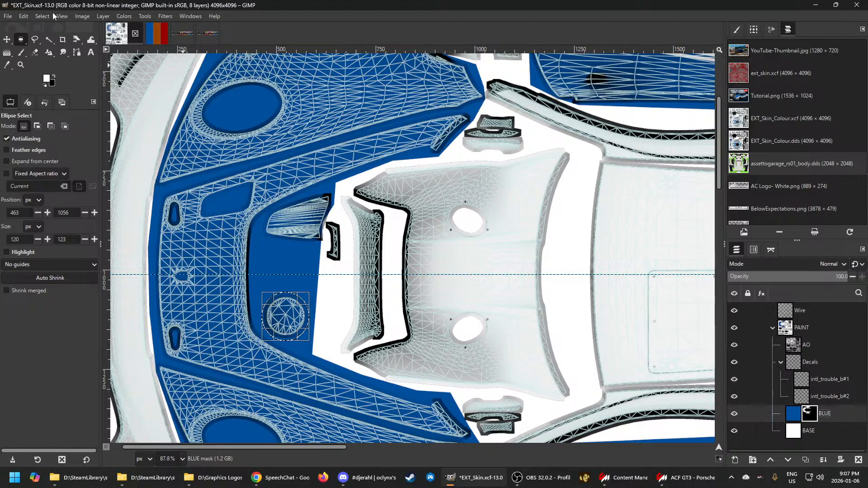
left_click(26, 17)
left_click(47, 154)
left_click(27, 17)
left_click(64, 163)
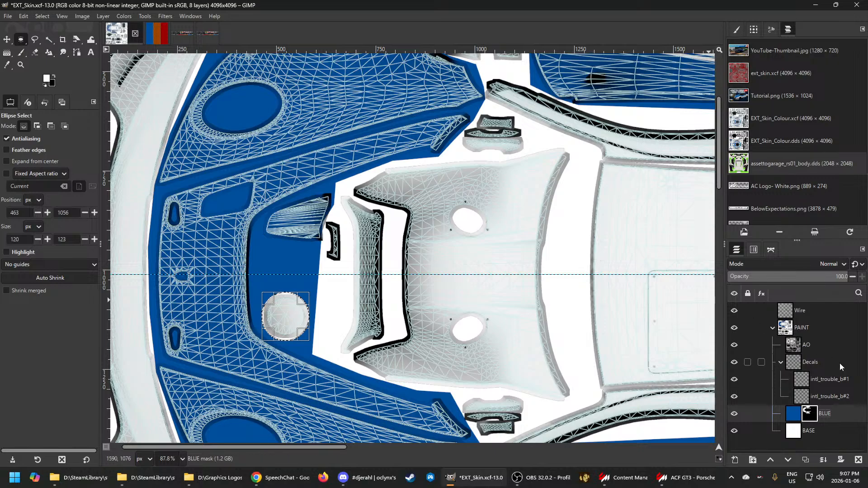
Export the PAINT group to EXT_Skin.dds again and view the round hood piece and the car's front in the showroom
left_click(796, 328)
key("ctrl+e")
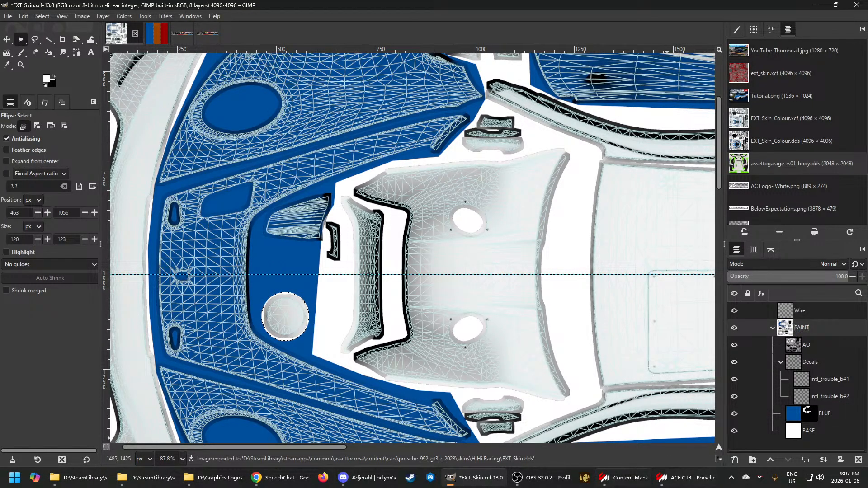
left_click(685, 477)
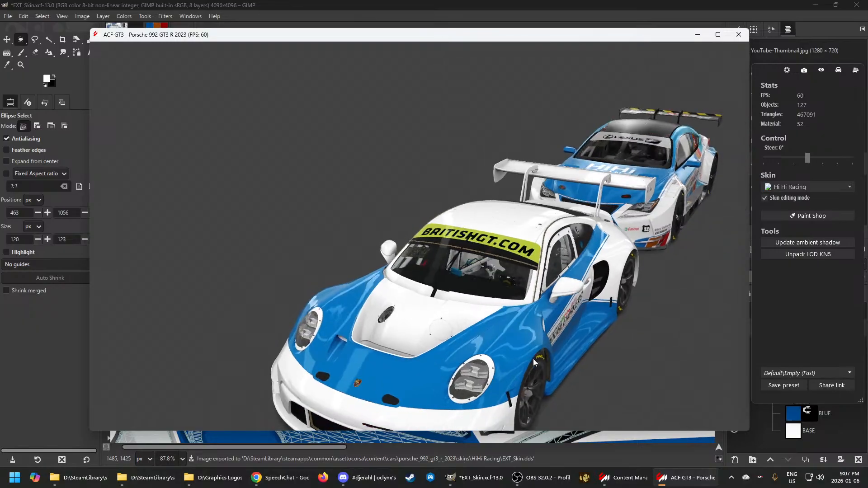
left_click_drag(534, 359, 530, 302)
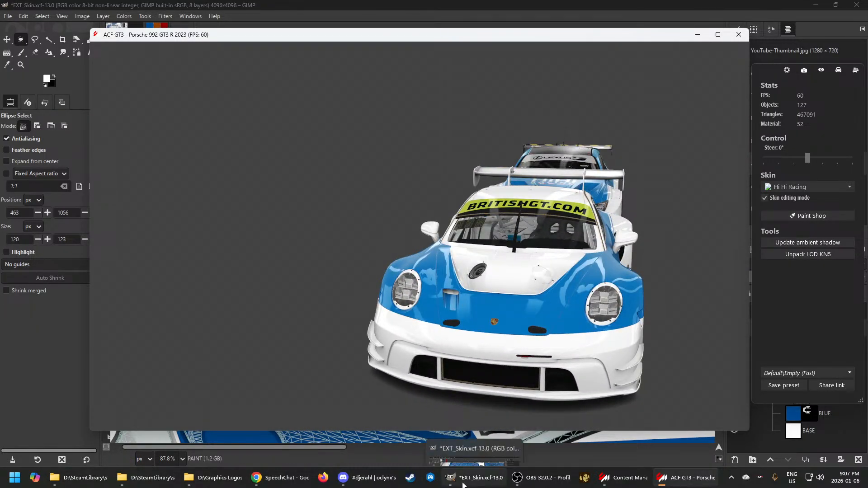
Examine the whole UV layout in GIMP for the remaining unpainted body parts
left_click(481, 478)
scroll(446, 317, "down", 5)
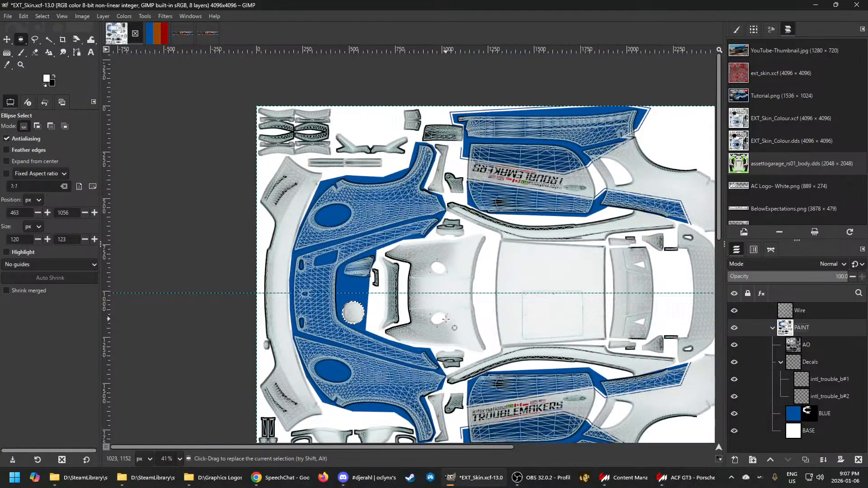
scroll(443, 321, "down", 3)
scroll(438, 324, "down", 2)
scroll(430, 332, "down", 6)
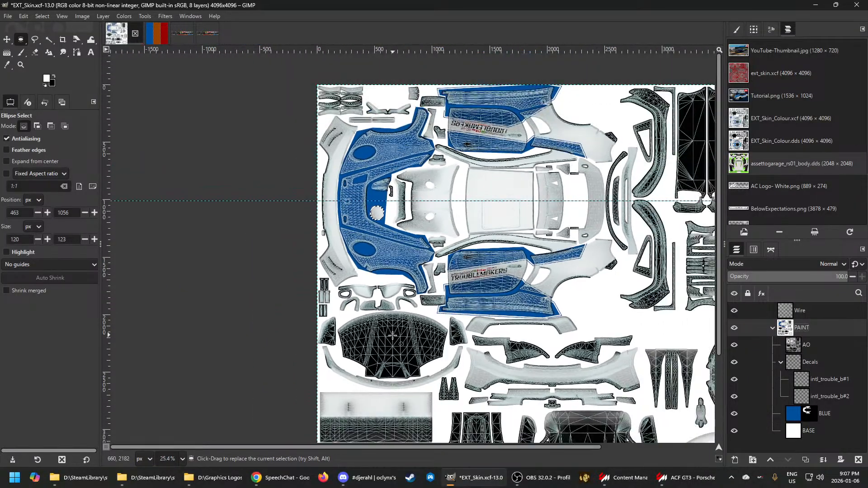
scroll(567, 277, "up", 1)
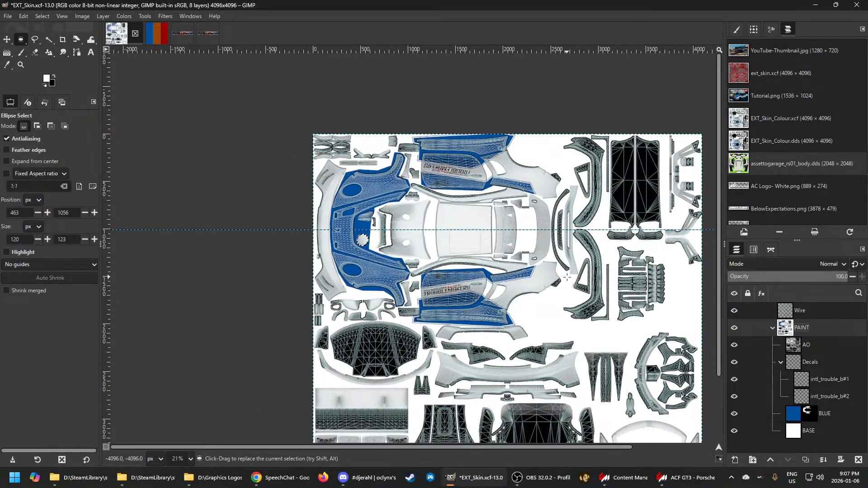
scroll(558, 281, "down", 1)
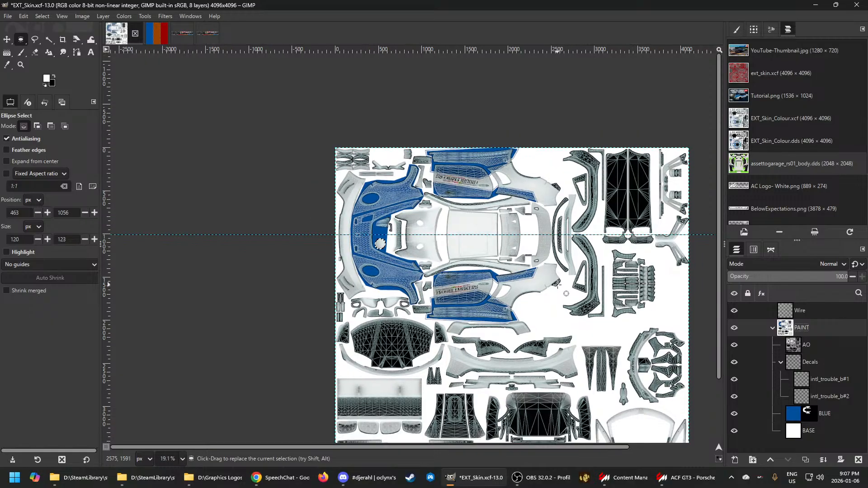
Select the two oval headlight surrounds with a rectangle of about 364 × 265 px and fill it white on the BLUE mask
scroll(561, 307, "down", 2)
scroll(596, 386, "up", 17)
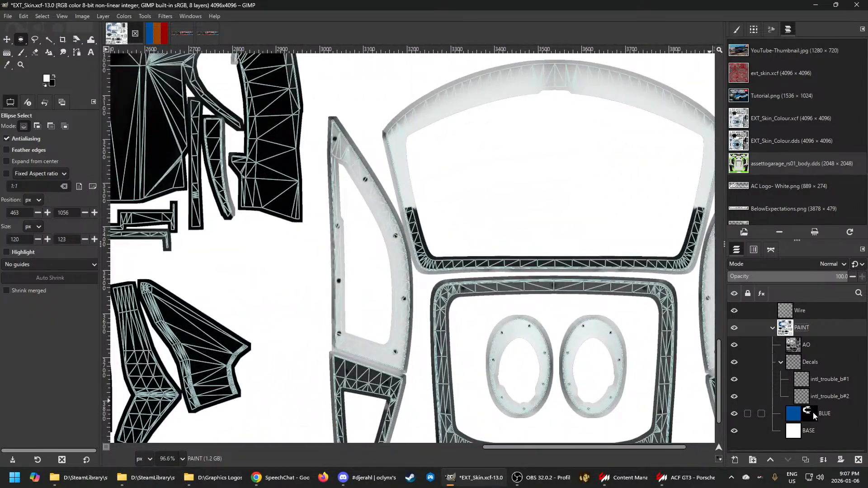
left_click(811, 414)
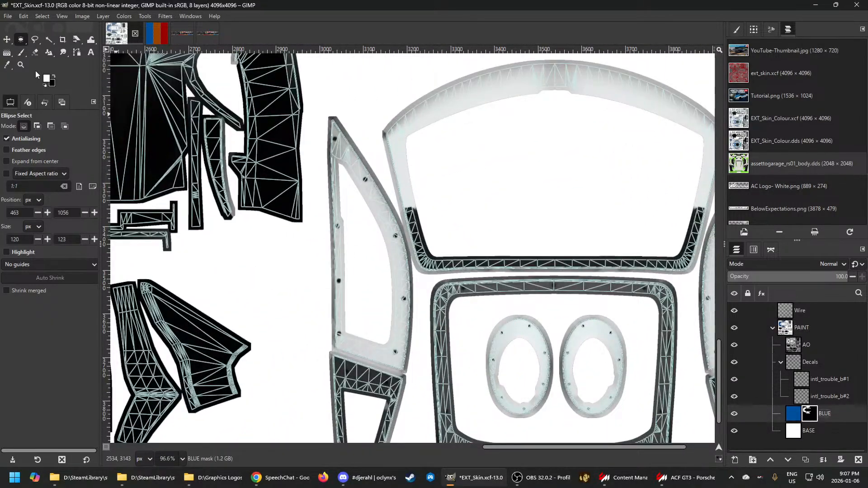
left_click(25, 42)
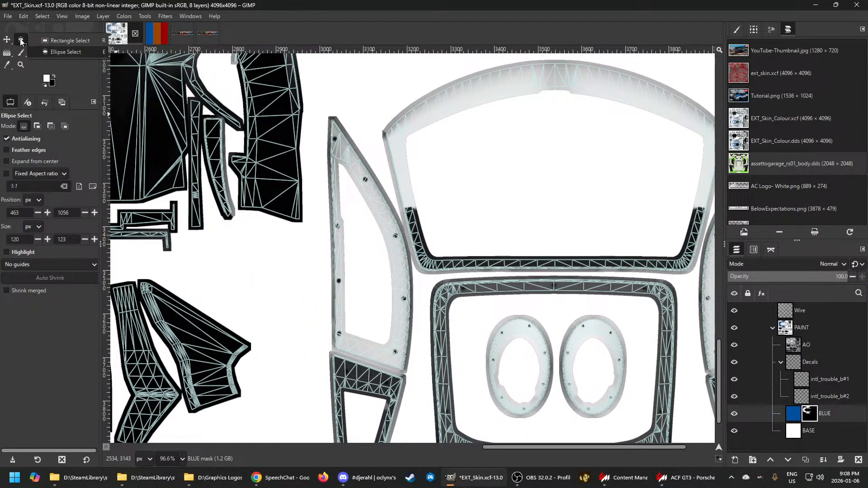
left_click(49, 40)
left_click_drag(477, 310, 636, 425)
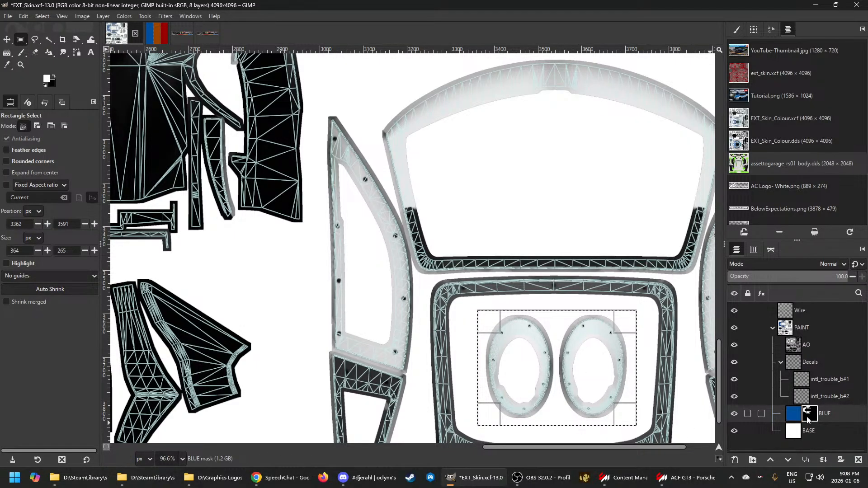
left_click(23, 16)
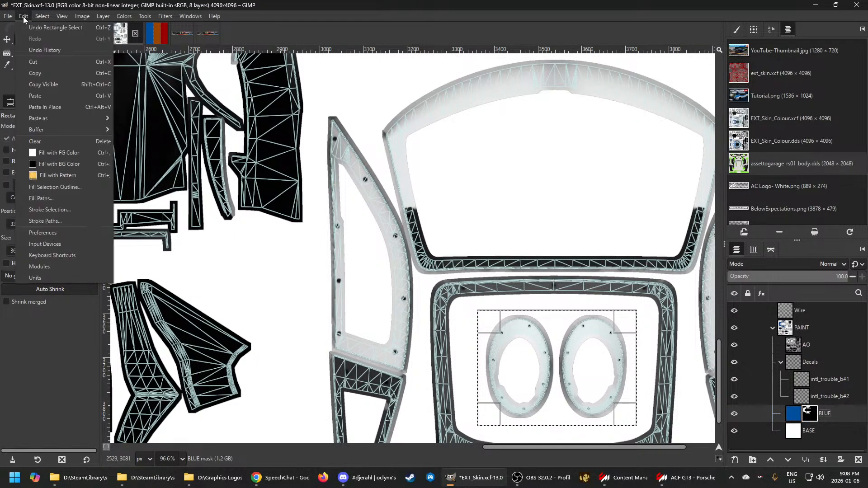
left_click(61, 153)
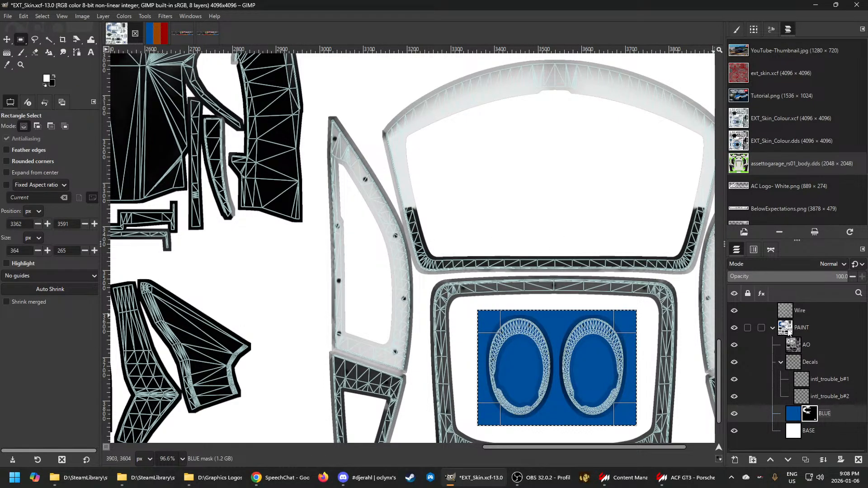
Export the PAINT group to EXT_Skin.dds again and check the recoloured headlight surrounds in the showroom
key("ctrl+e")
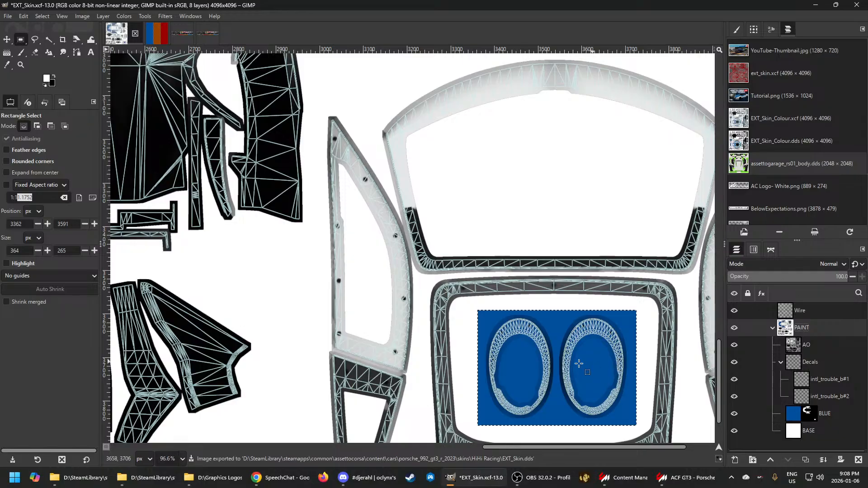
left_click(687, 478)
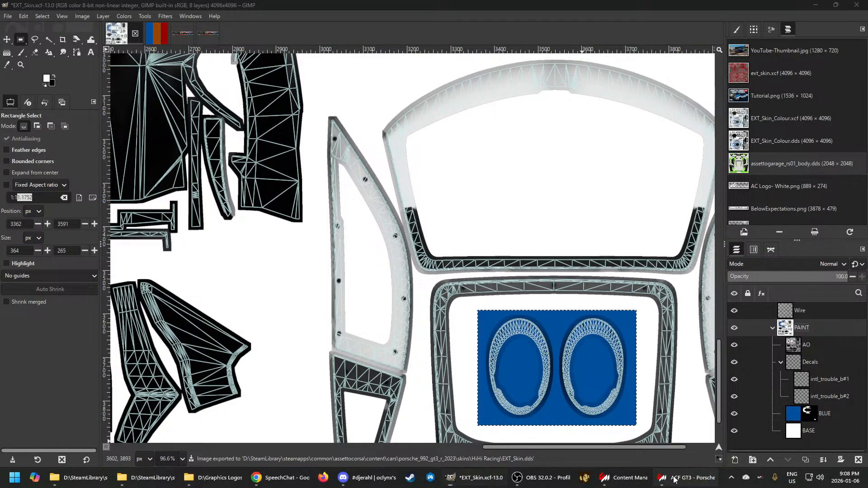
left_click_drag(549, 388, 482, 370)
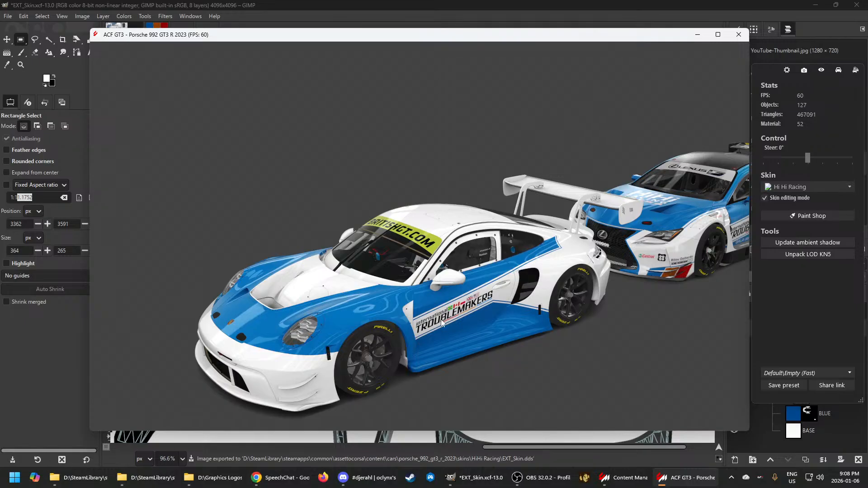
scroll(439, 324, "down", 2)
left_click_drag(444, 324, 485, 318)
scroll(393, 353, "up", 3)
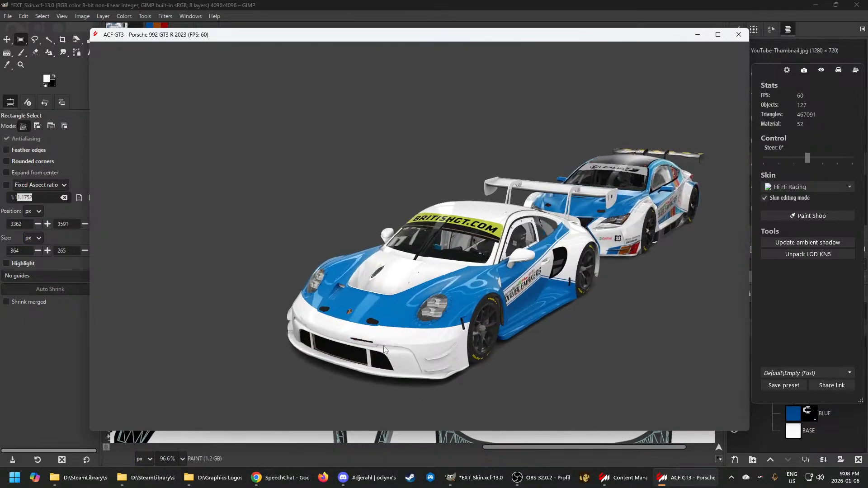
Examine the Porsche's front, side and rear against the Lexus to compare how the blue and white areas are laid out
left_click_drag(380, 366, 578, 324)
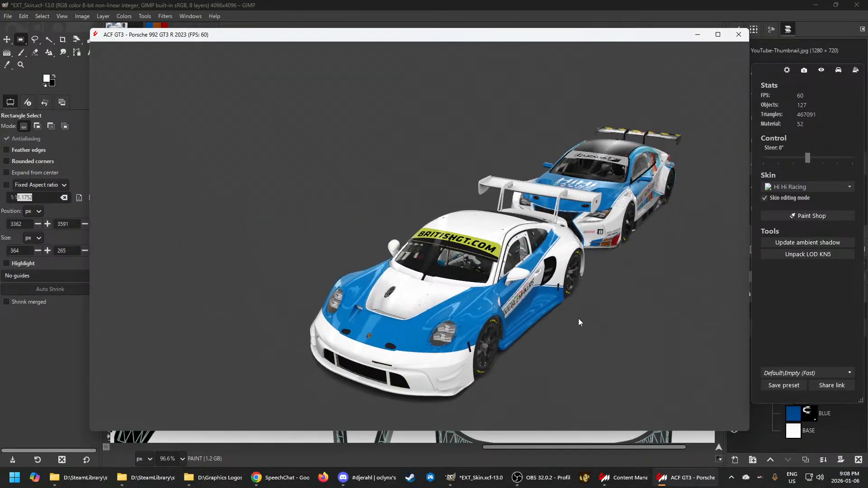
left_click_drag(483, 367, 308, 341)
left_click_drag(520, 309, 644, 345)
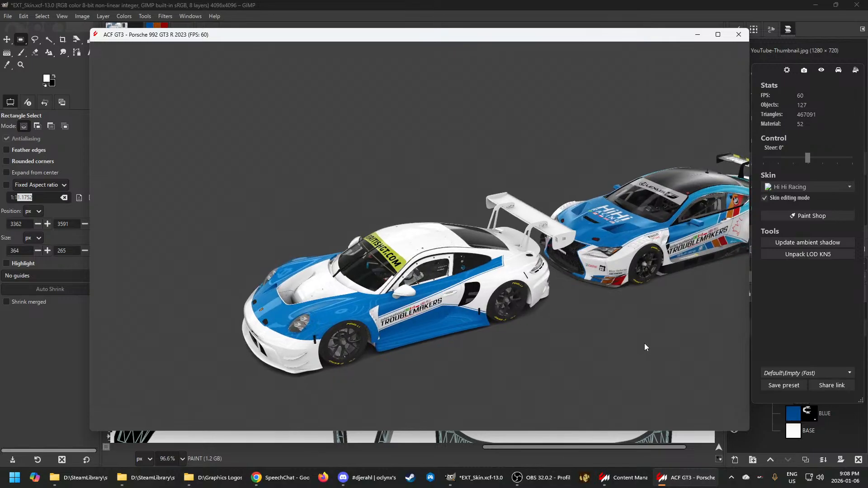
left_click_drag(394, 314, 676, 250)
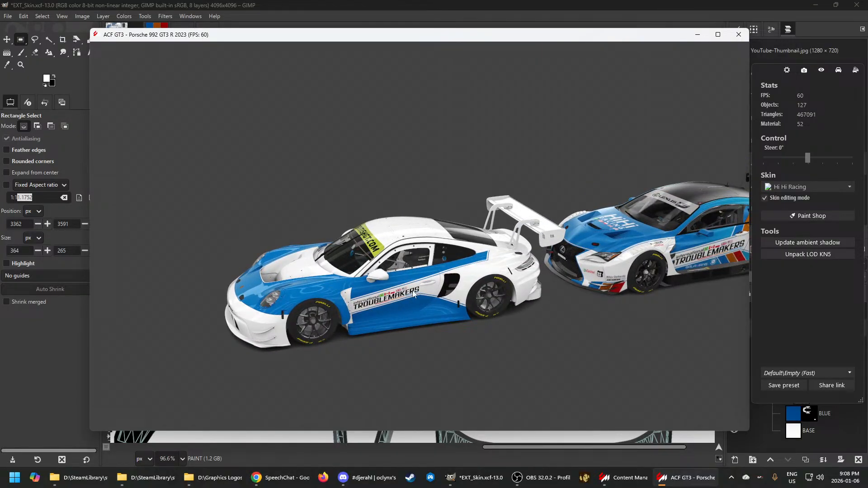
left_click_drag(350, 305, 293, 287)
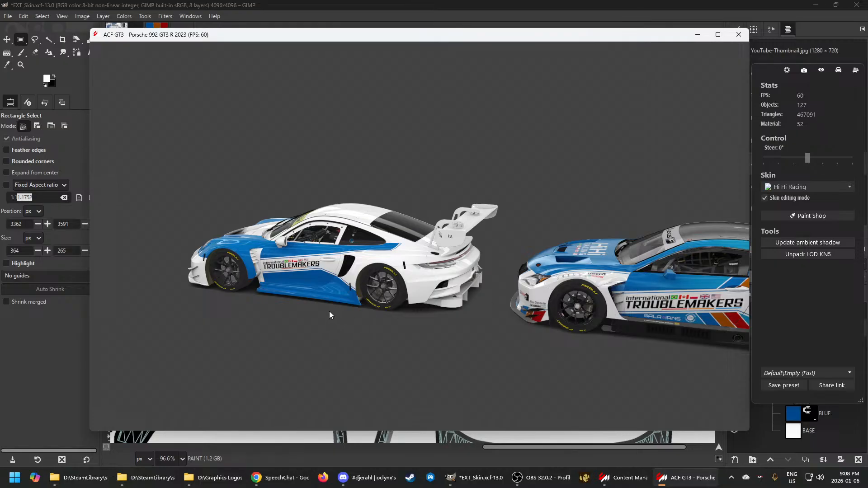
scroll(290, 294, "up", 3)
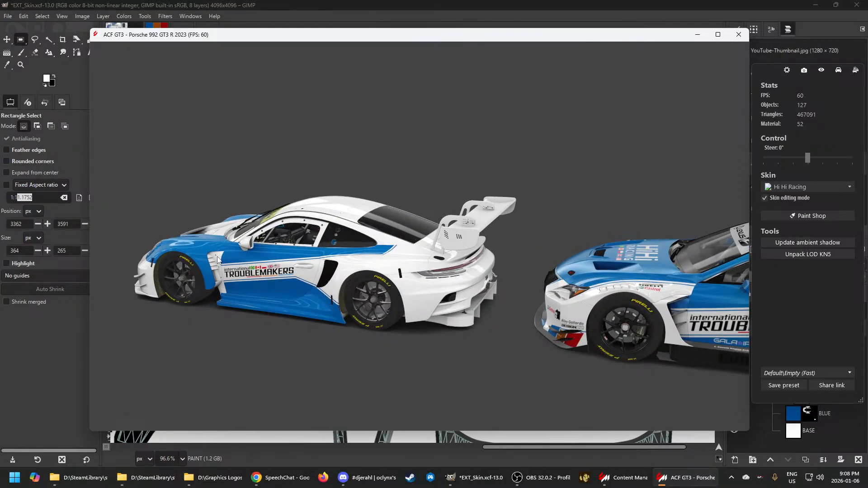
left_click_drag(232, 281, 464, 326)
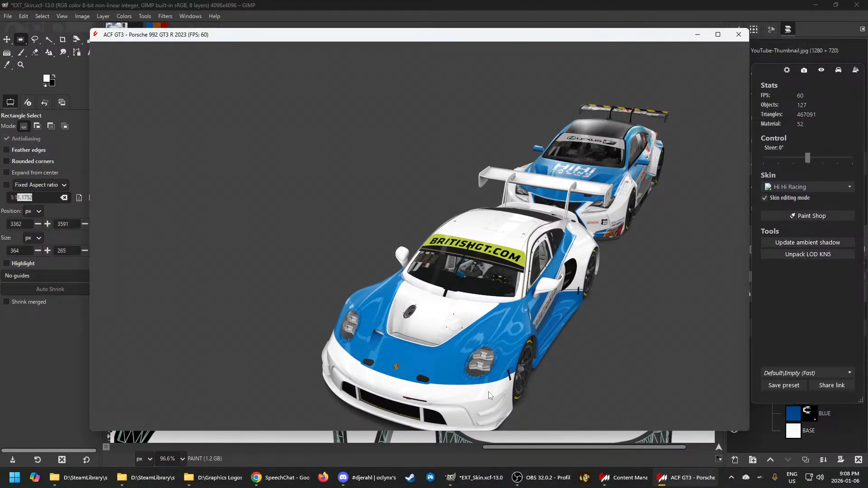
left_click_drag(516, 321, 526, 300)
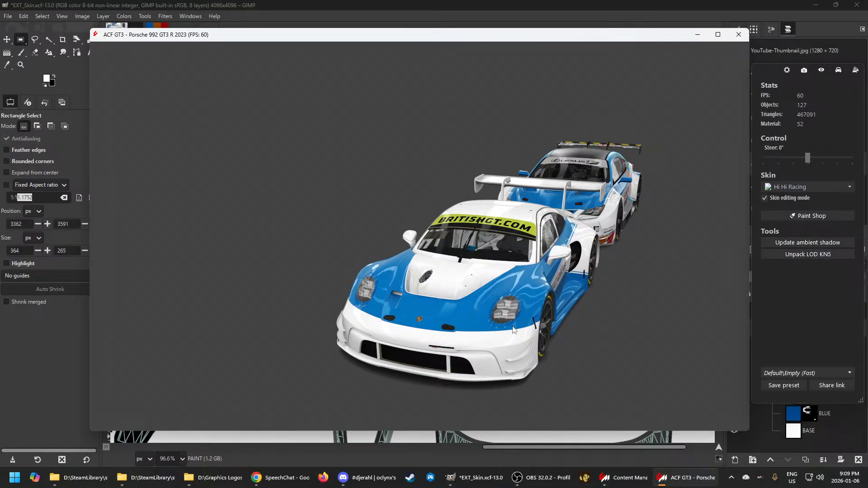
left_click_drag(513, 327, 691, 250)
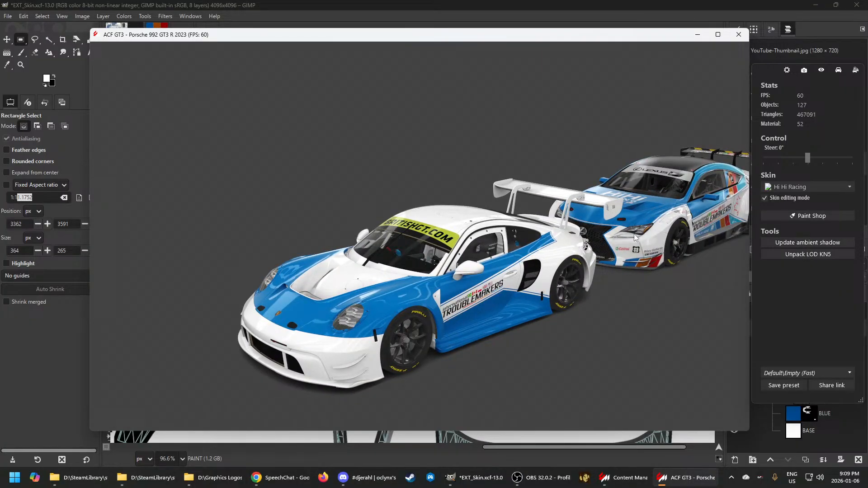
Inspect the reference Lexus up close, focusing on its hood, headlights and front bumper colours
scroll(633, 231, "up", 3)
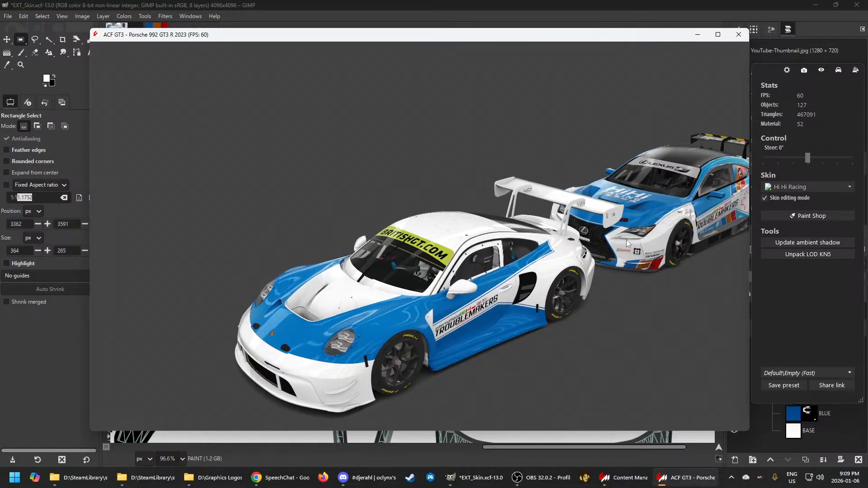
left_click_drag(637, 239, 408, 289)
scroll(408, 289, "up", 5)
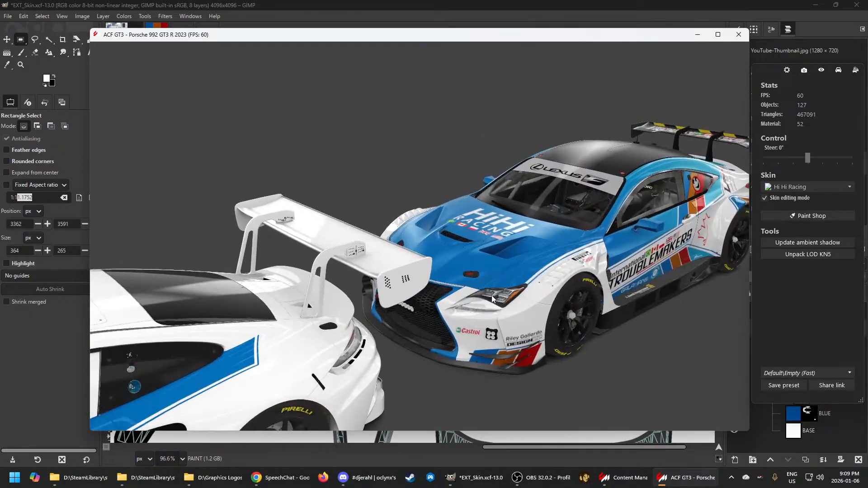
left_click_drag(479, 302, 478, 336)
scroll(478, 335, "down", 5)
left_click_drag(306, 381, 422, 351)
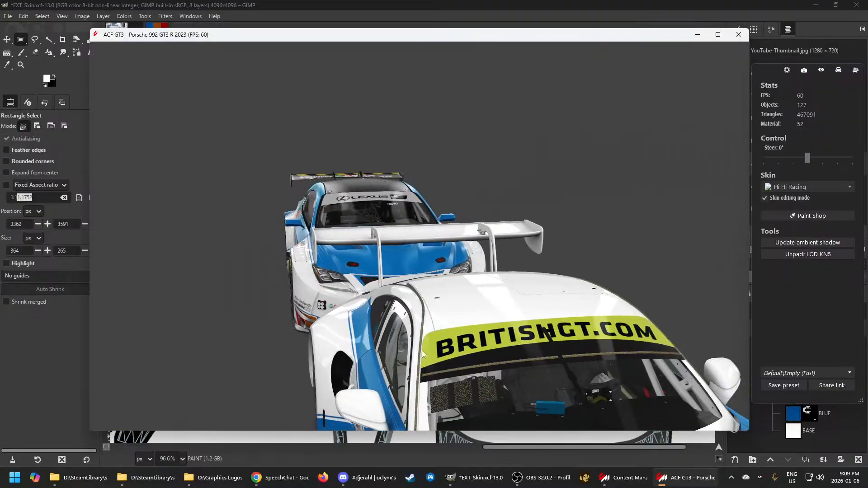
Examine the Porsche's hood, headlights and front bumper from several angles, focusing on the boundary between blue and white
scroll(422, 351, "down", 2)
left_click_drag(505, 374, 397, 279)
scroll(363, 341, "down", 2)
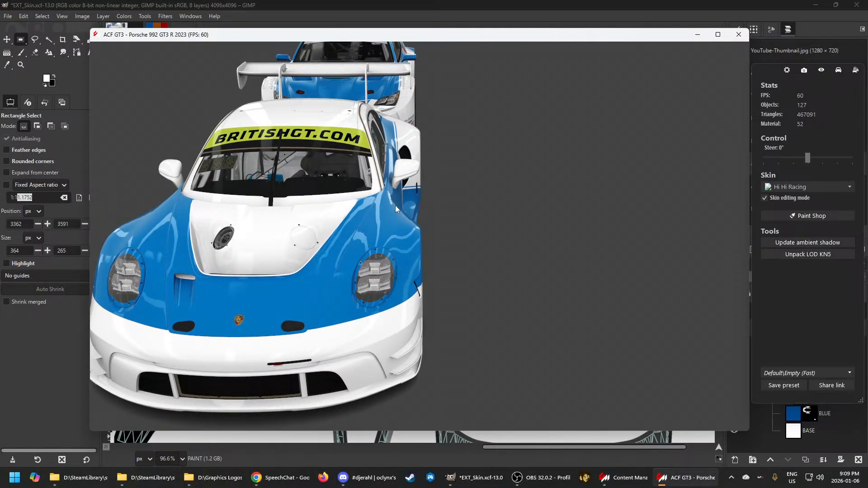
left_click_drag(395, 211, 397, 229)
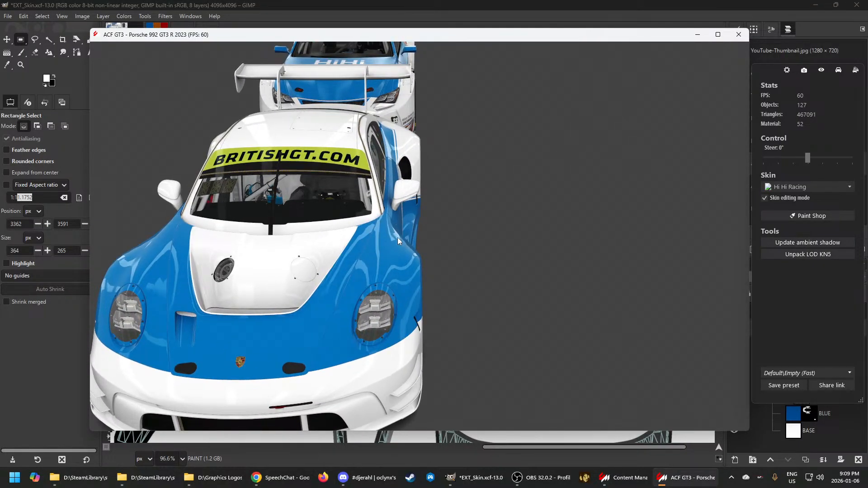
left_click_drag(387, 347, 343, 351)
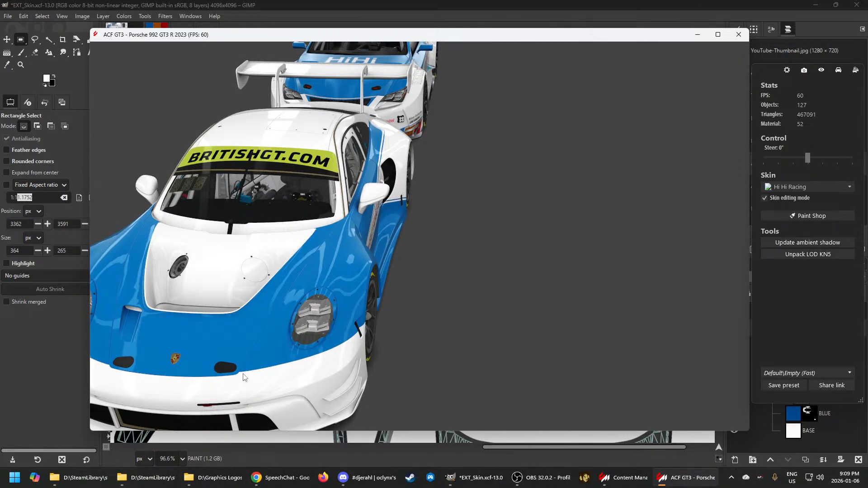
left_click_drag(249, 369, 381, 250)
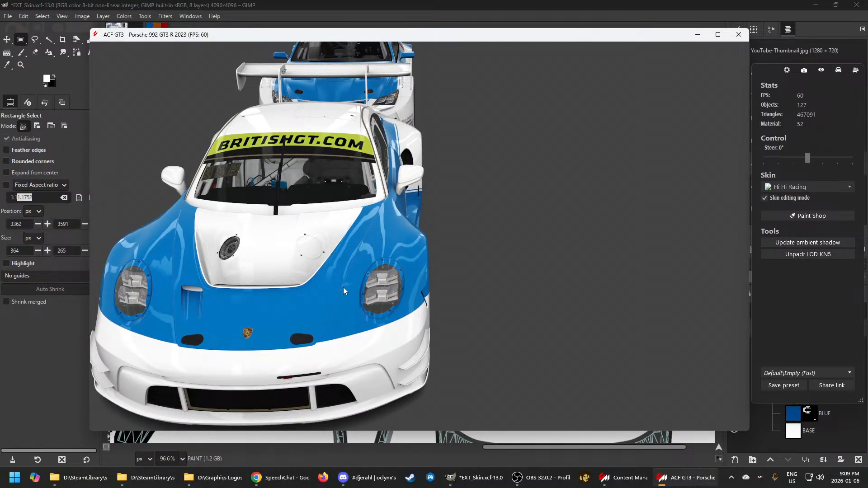
left_click_drag(310, 326, 183, 304)
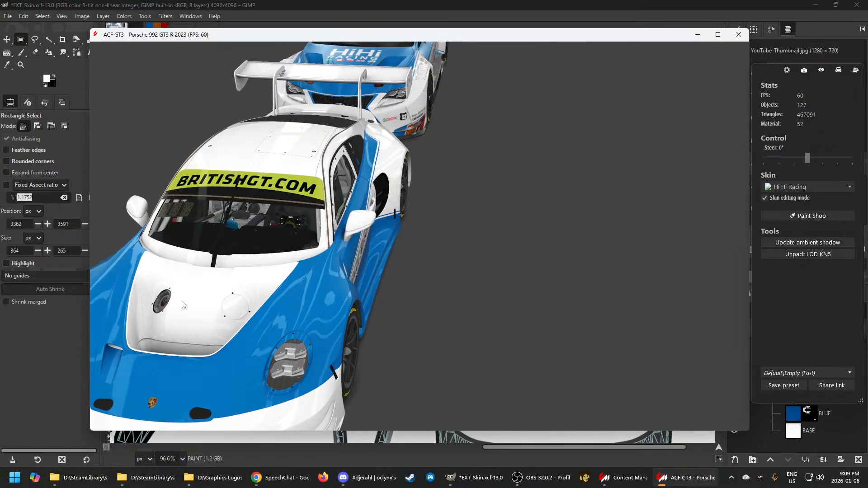
left_click_drag(235, 313, 368, 269)
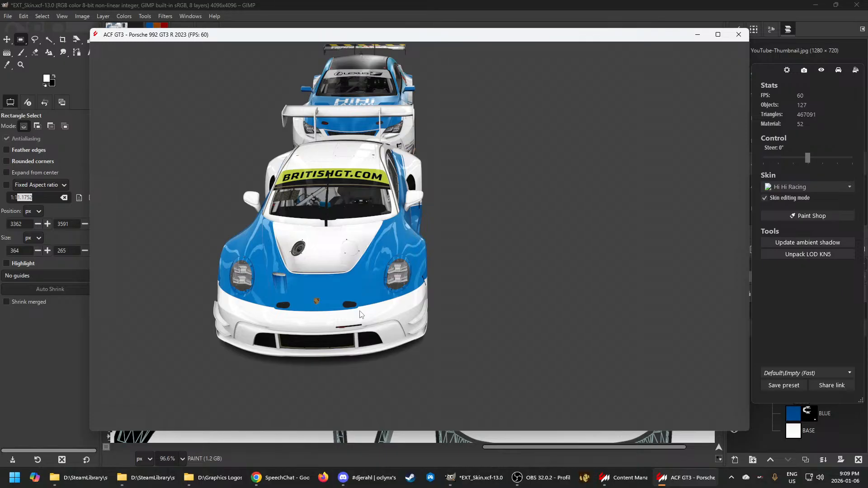
left_click_drag(360, 311, 357, 304)
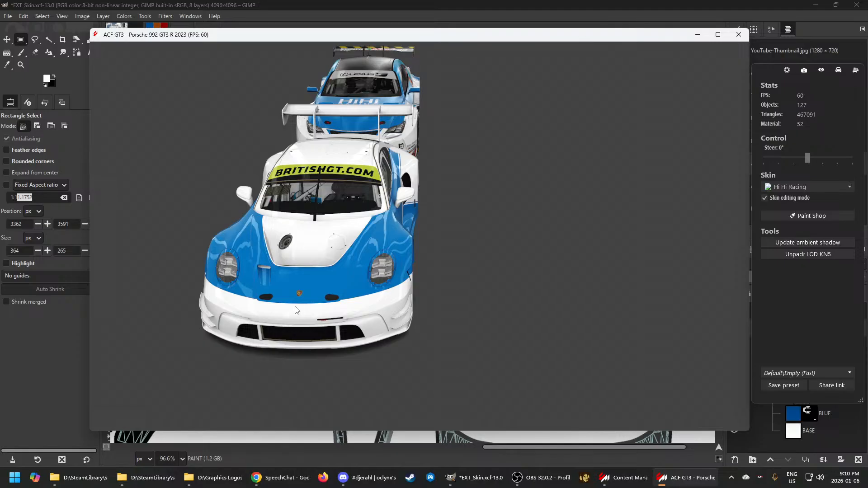
left_click_drag(322, 308, 332, 294)
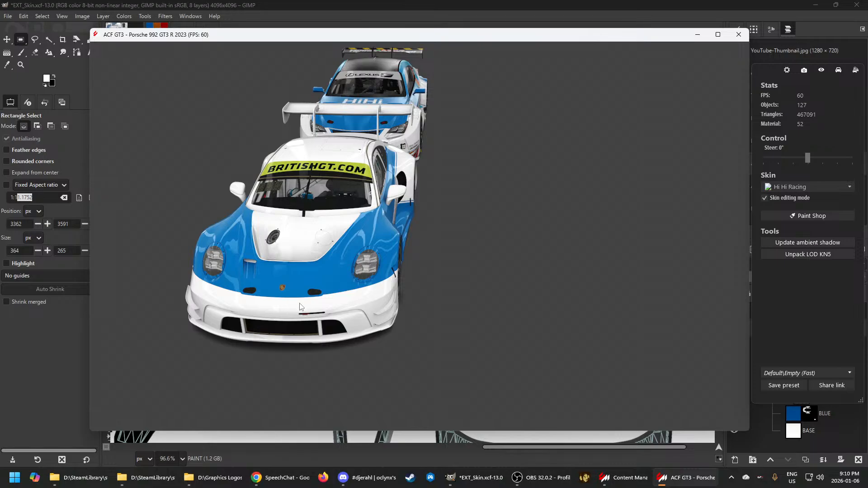
scroll(333, 300, "up", 4)
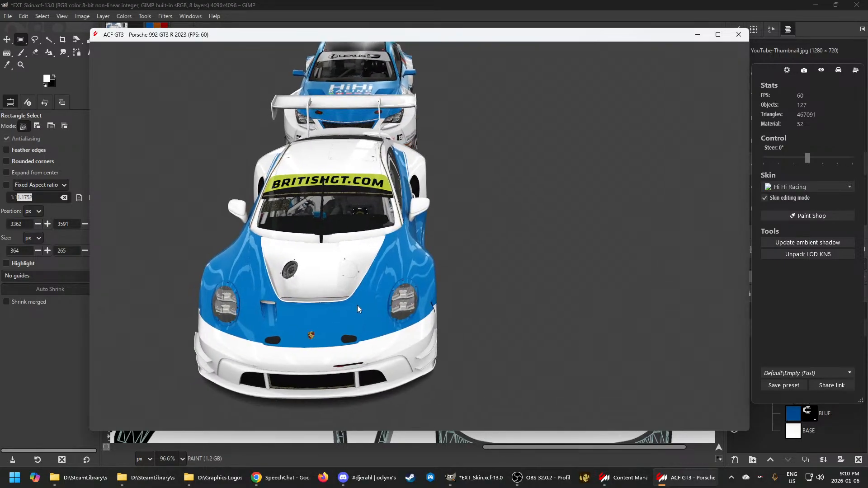
left_click_drag(357, 305, 391, 281)
scroll(394, 293, "up", 2)
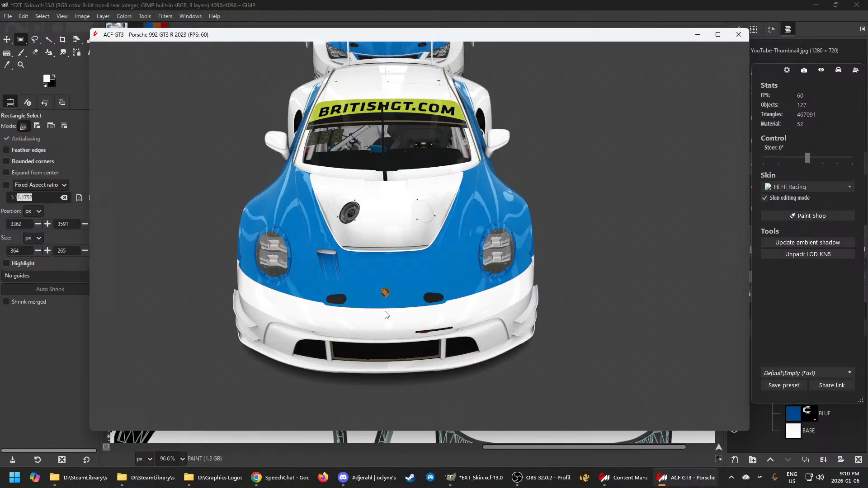
mouse_move(385, 316)
left_mouse_down()
mouse_move(384, 329)
mouse_move(406, 280)
mouse_move(400, 321)
left_mouse_up()
scroll(385, 329, "down", 3)
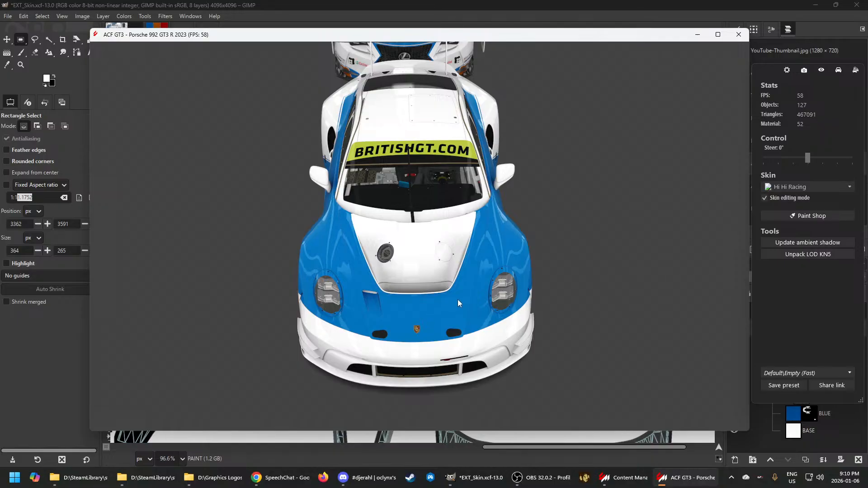
left_click_drag(467, 297, 386, 292)
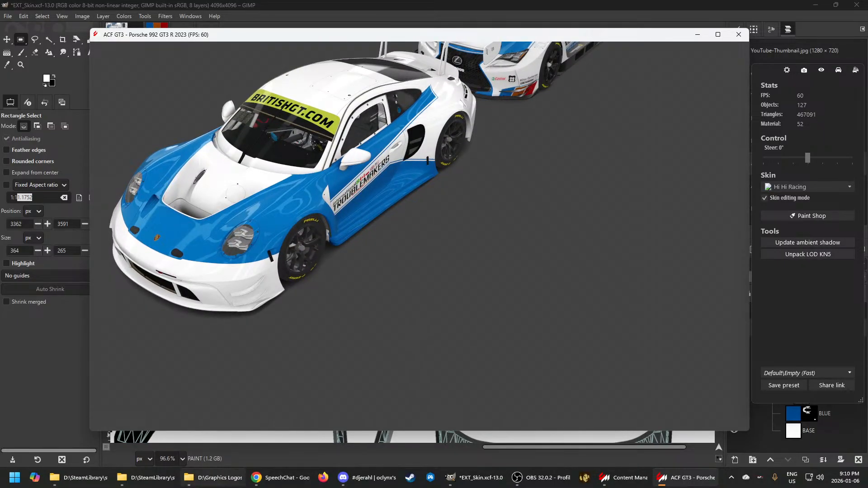
mouse_move(147, 478)
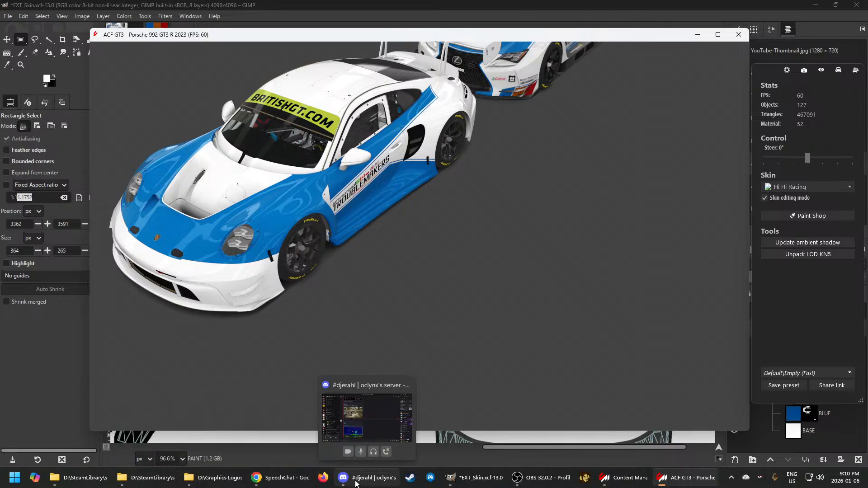
mouse_move(304, 482)
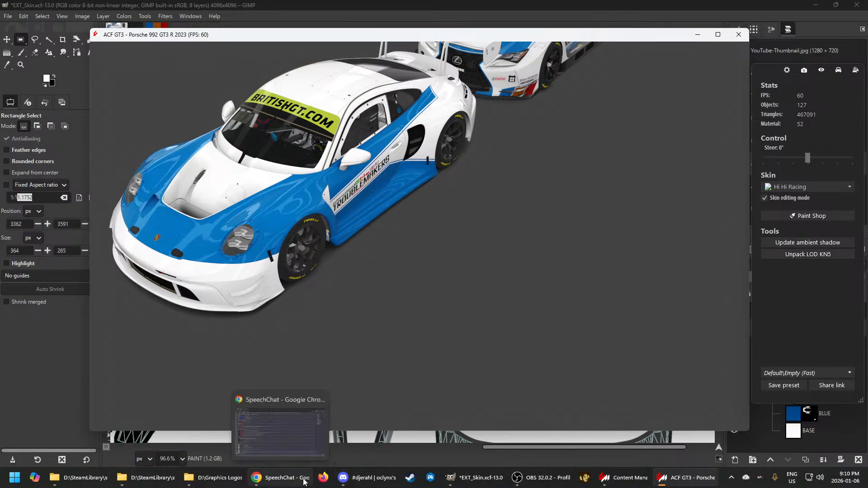
Switch back to GIMP and clear the rectangular selection around the headlight surrounds
left_click(479, 478)
scroll(410, 423, "down", 3)
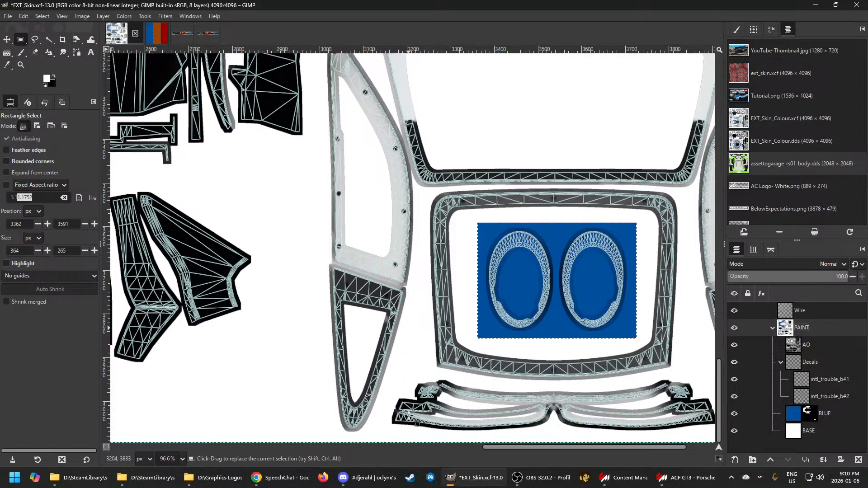
scroll(422, 377, "down", 4)
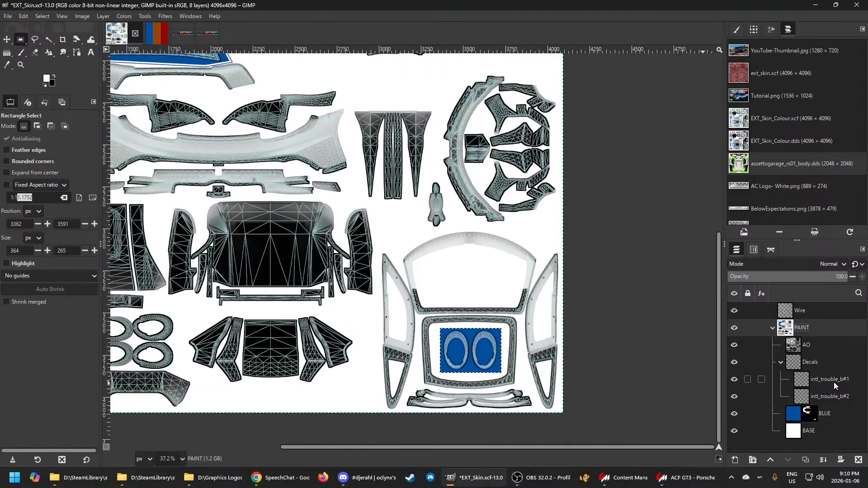
left_click(42, 16)
left_click(51, 39)
scroll(356, 200, "down", 2)
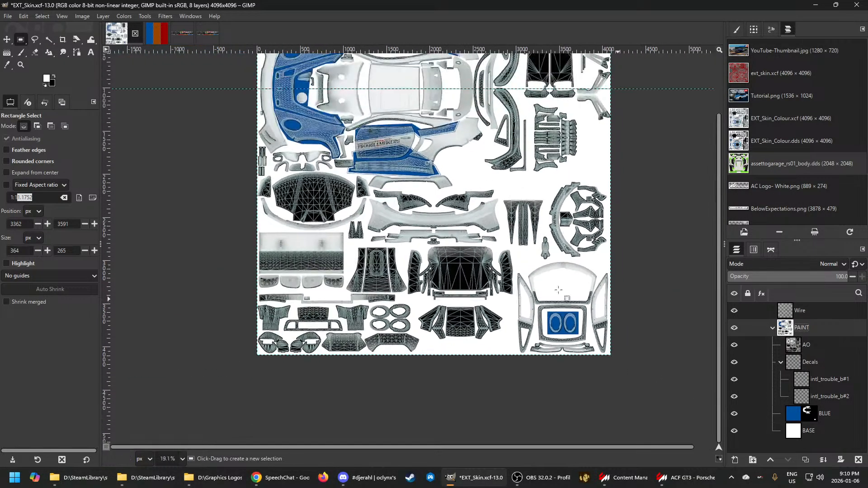
Outline the hood's white centre section with a free selection, running from the nose cutout to the gap ahead of the roof
scroll(356, 200, "up", 5)
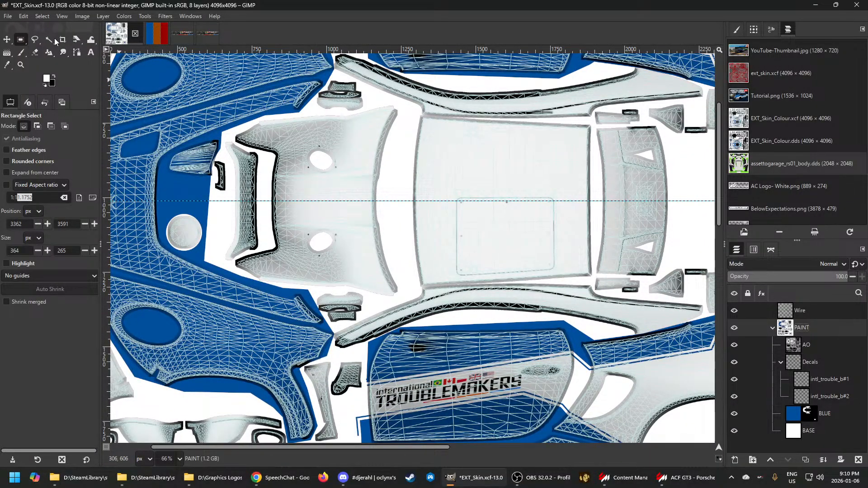
left_click(34, 41)
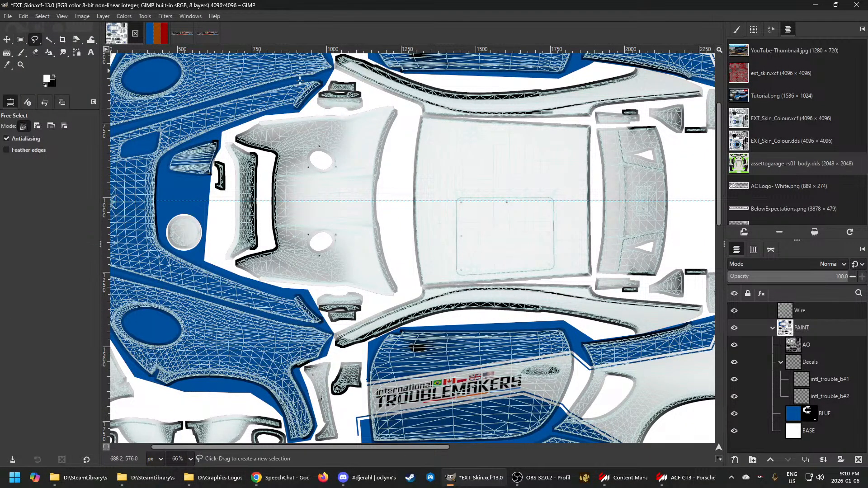
left_click(396, 102)
left_click(353, 112)
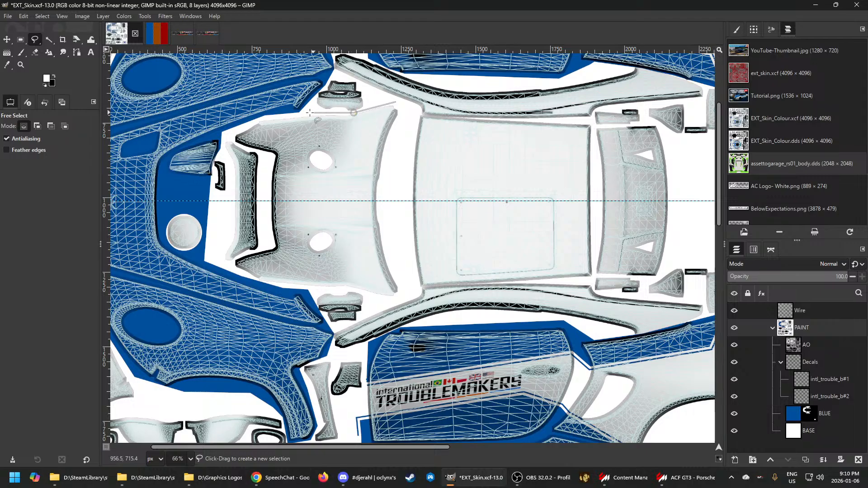
left_click(266, 116)
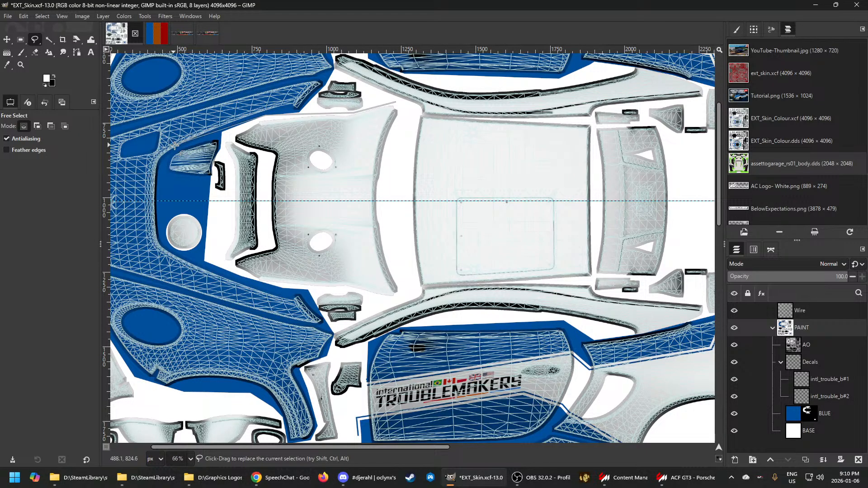
left_click(157, 187)
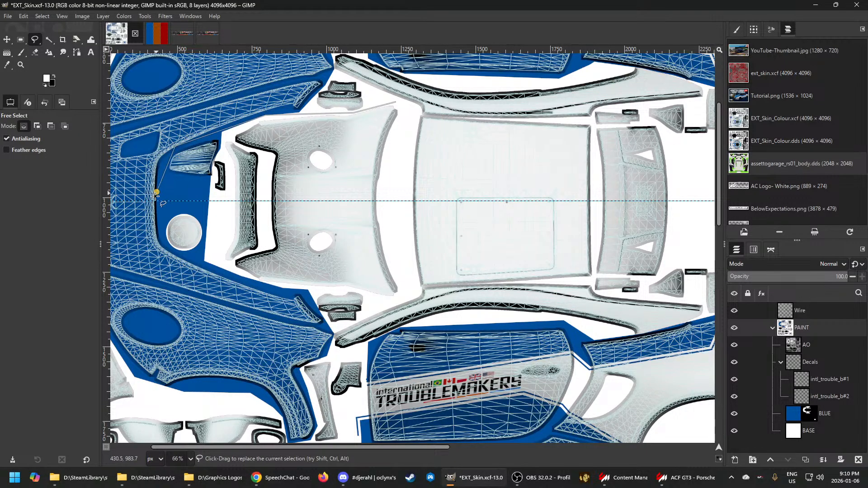
left_click(164, 251)
left_click(283, 293)
left_click(356, 290)
left_click(405, 299)
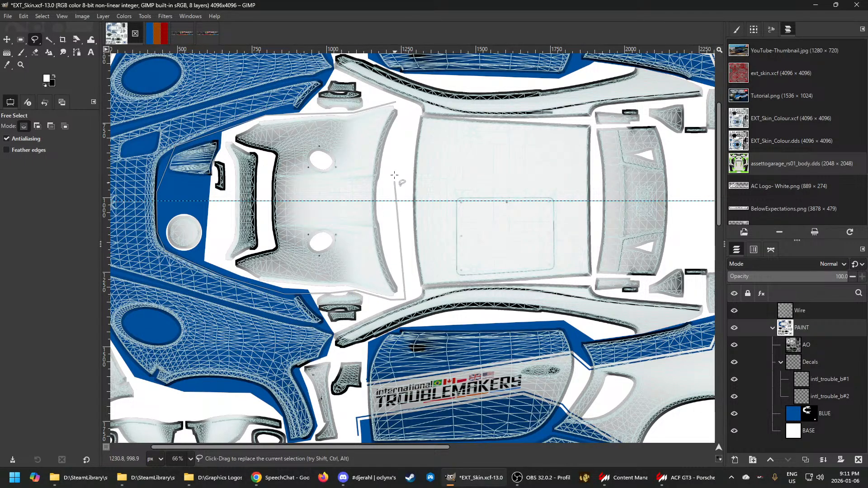
left_click_drag(396, 102, 401, 101)
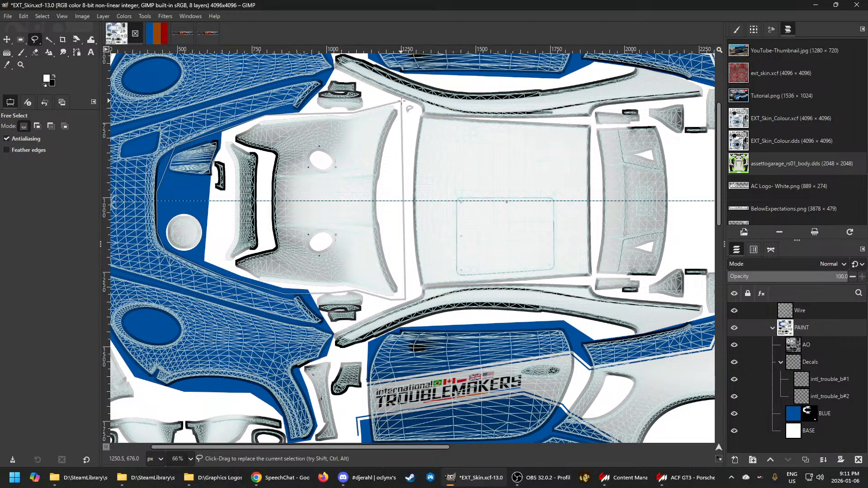
key("Return")
Fill the selected hood area with the white foreground colour on the BLUE layer's mask
left_click(809, 414)
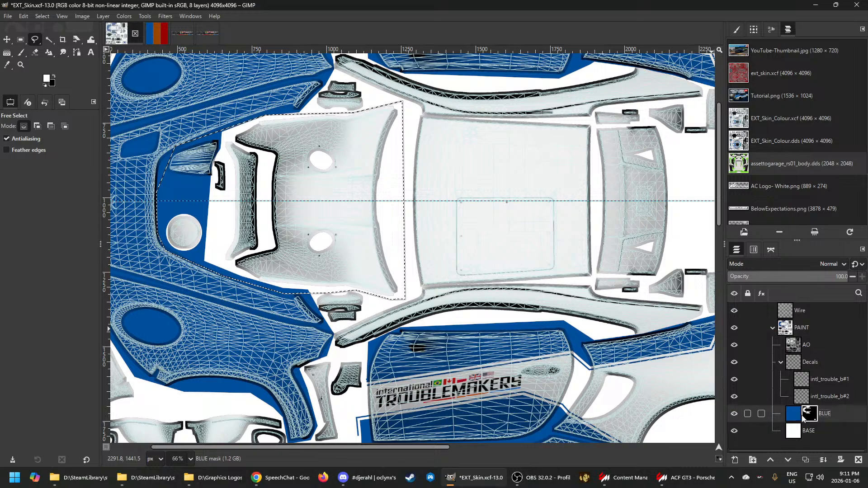
left_click(23, 17)
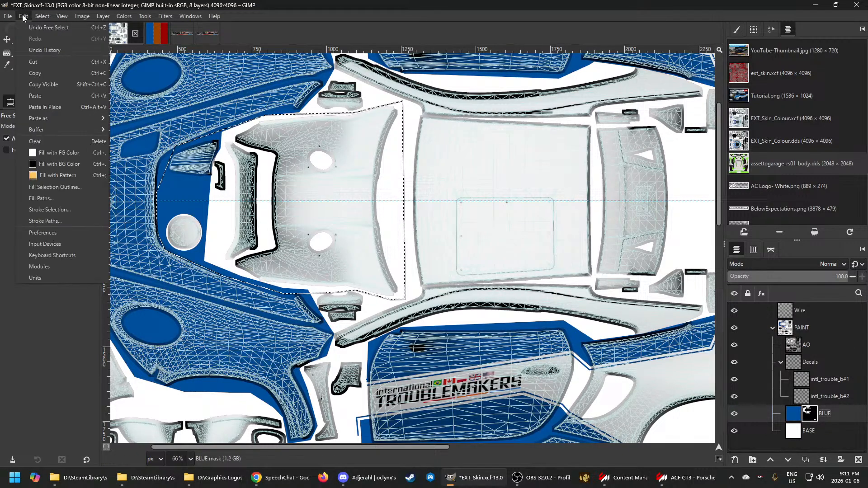
left_click(50, 154)
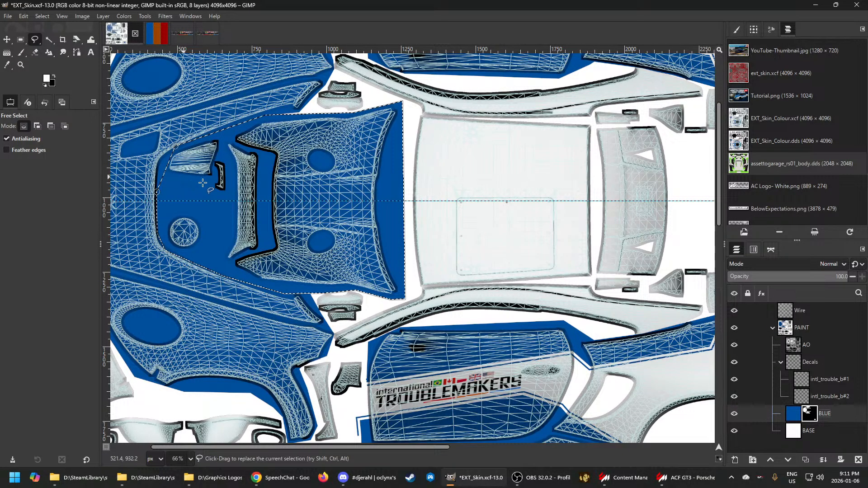
Export the PAINT group to EXT_Skin.dds and clear the hood selection
left_click(789, 333)
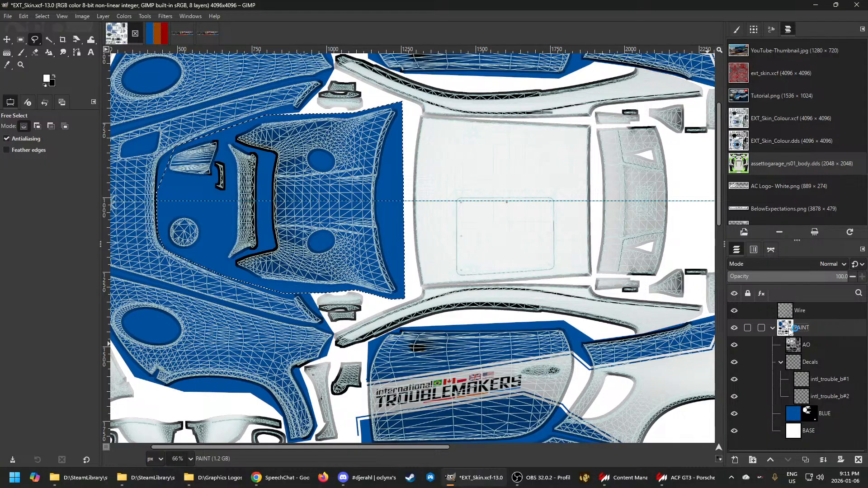
key("ctrl+e")
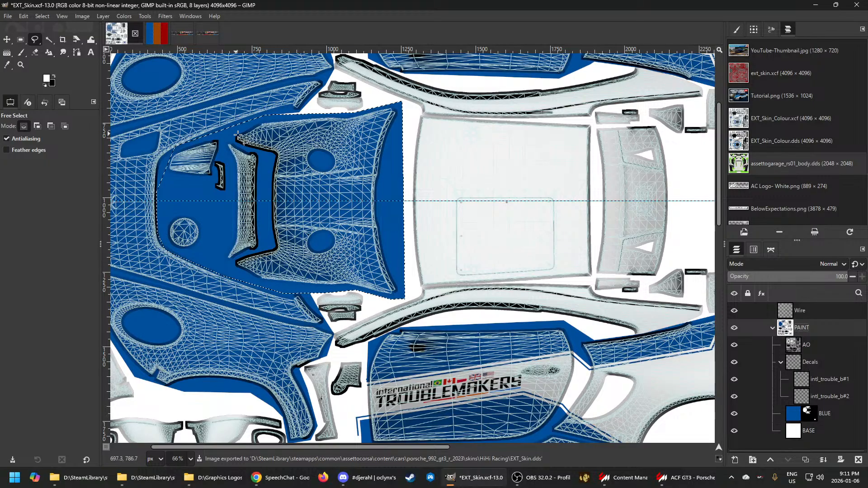
left_click(42, 16)
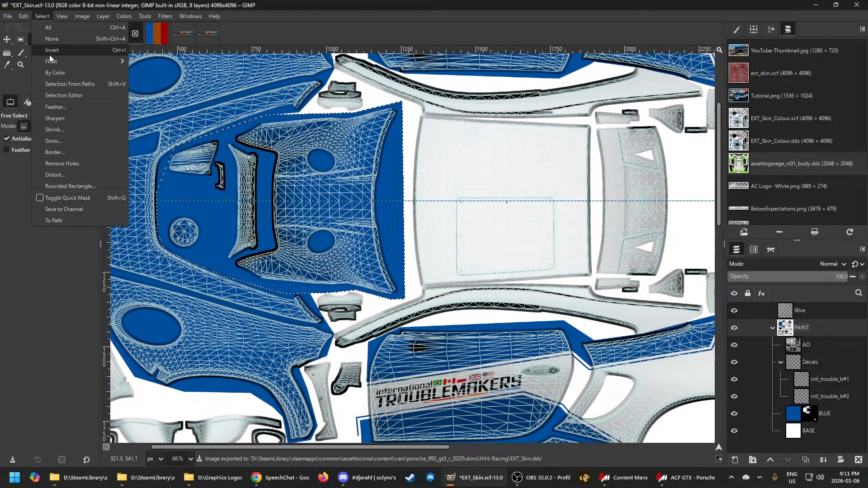
left_click(52, 39)
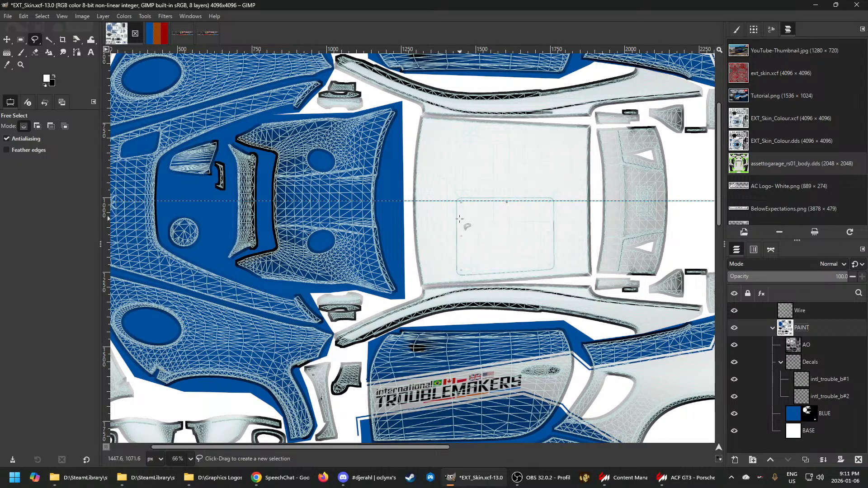
Export the PAINT group to EXT_Skin.dds once more and check the recoloured hood on the Porsche in the showroom
scroll(457, 227, "down", 3, "ctrl")
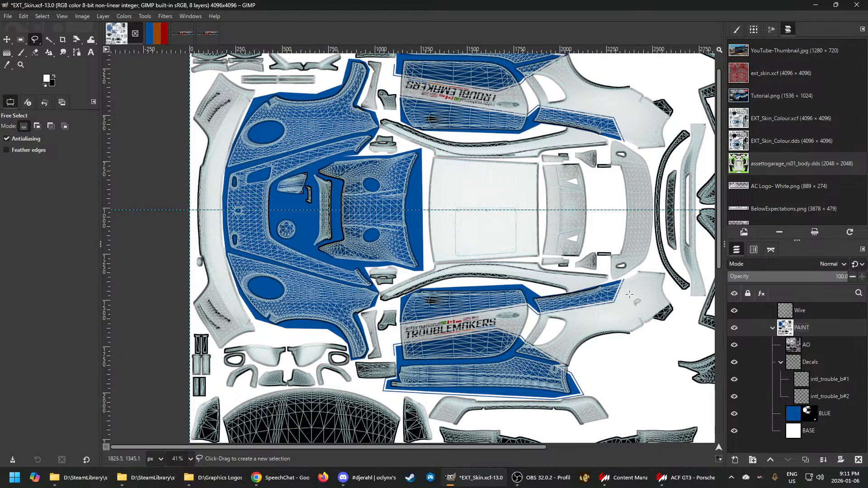
key("ctrl+e")
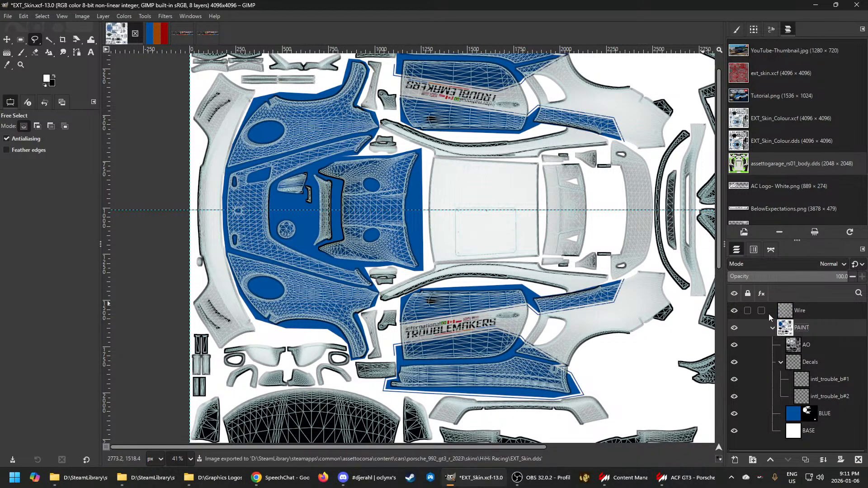
left_click(678, 477)
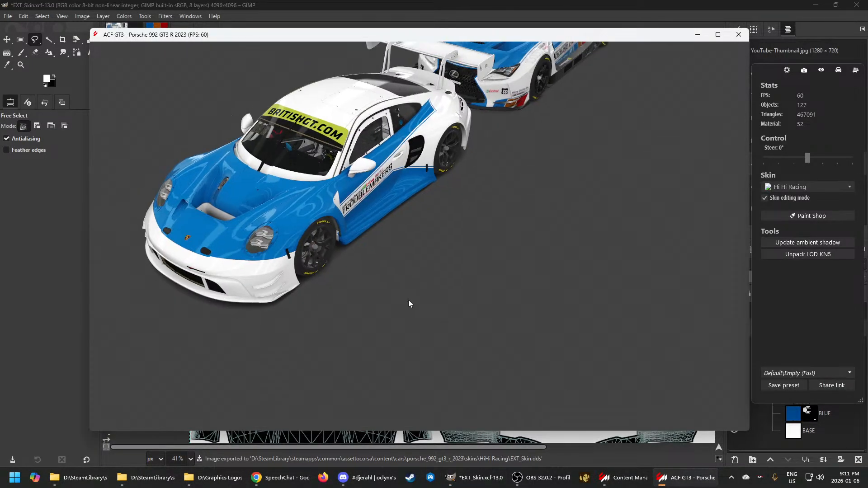
left_click_drag(320, 272, 343, 309)
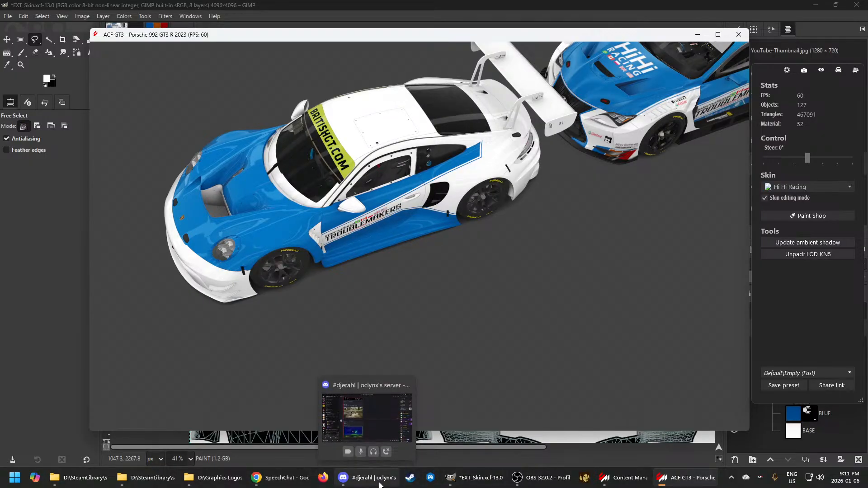
mouse_move(624, 485)
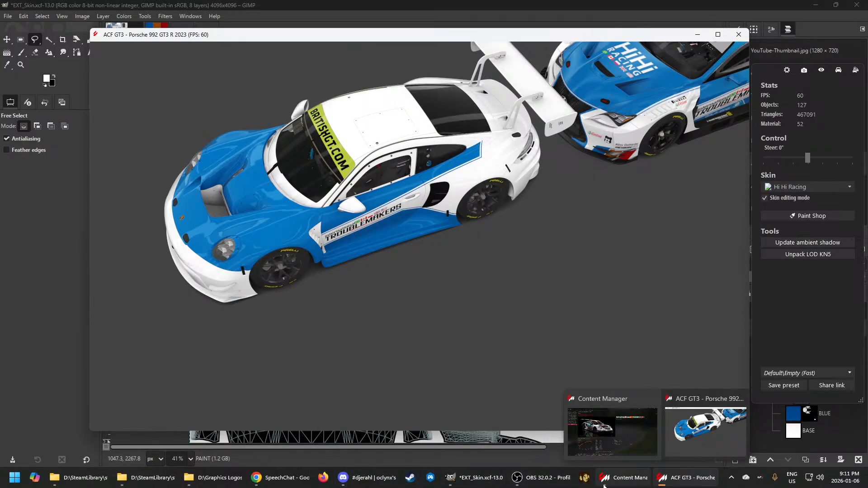
left_click(371, 484)
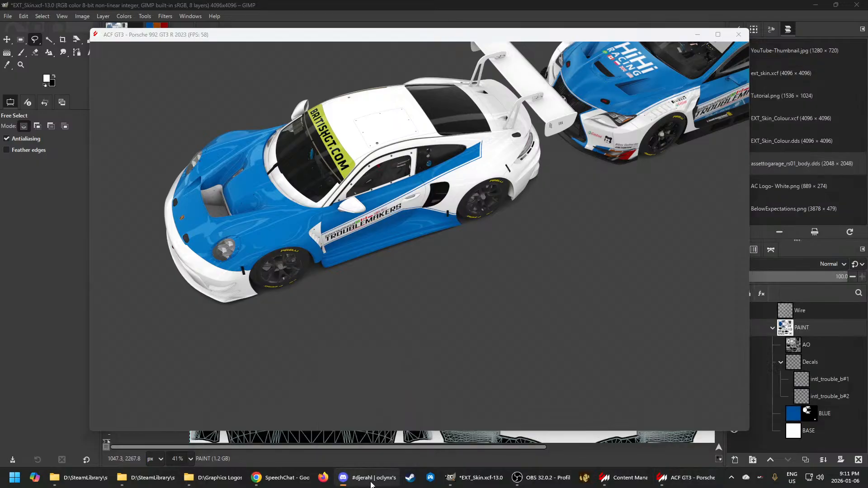
left_click(371, 485)
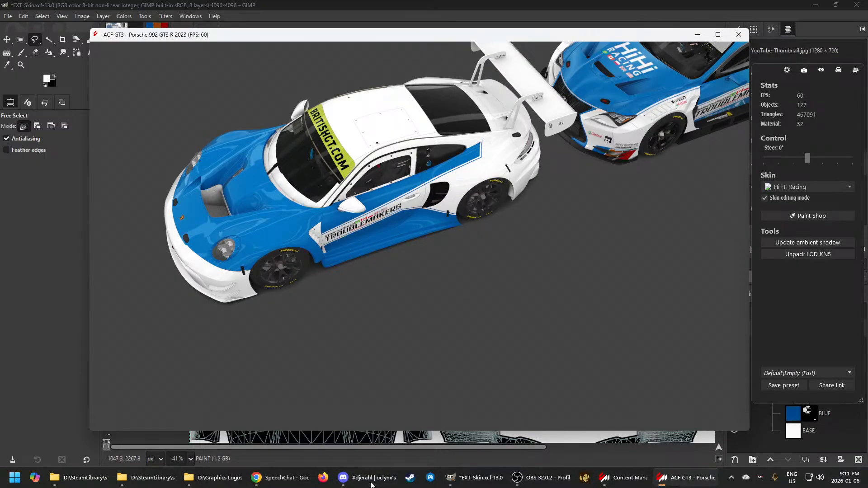
Return to GIMP and start a new 4096 by 4096 px transparent layer above the BLUE layer
left_click(470, 485)
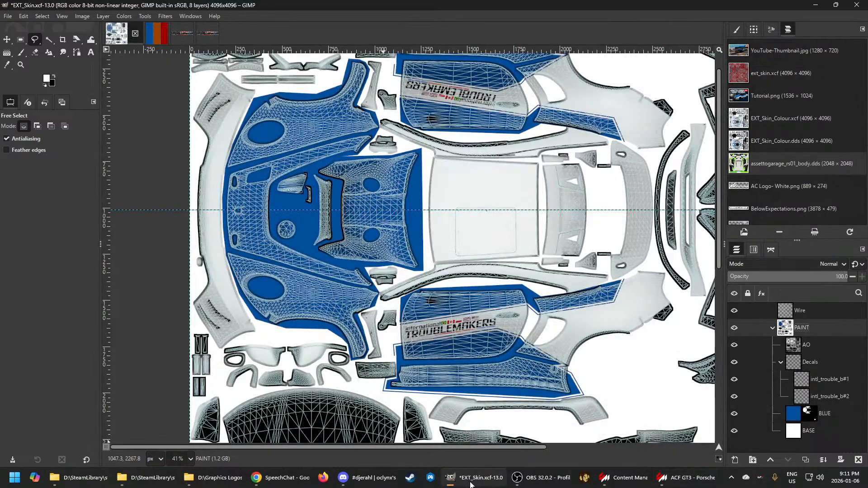
left_click(794, 419)
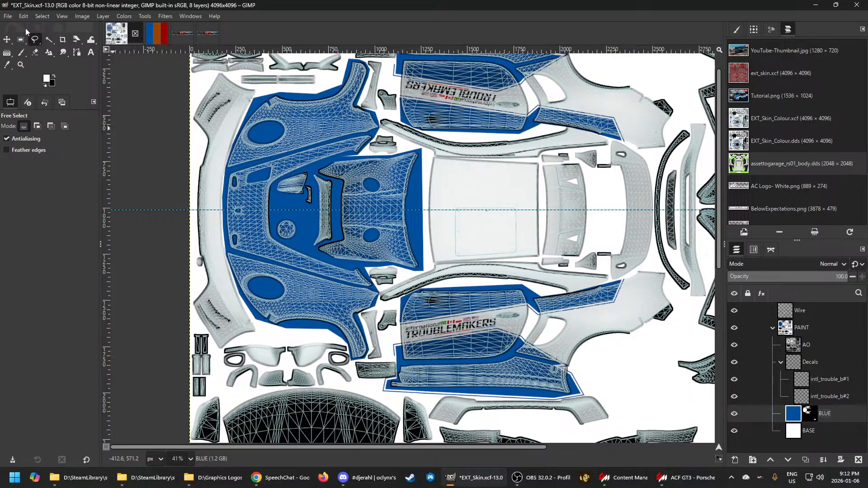
left_click(735, 460)
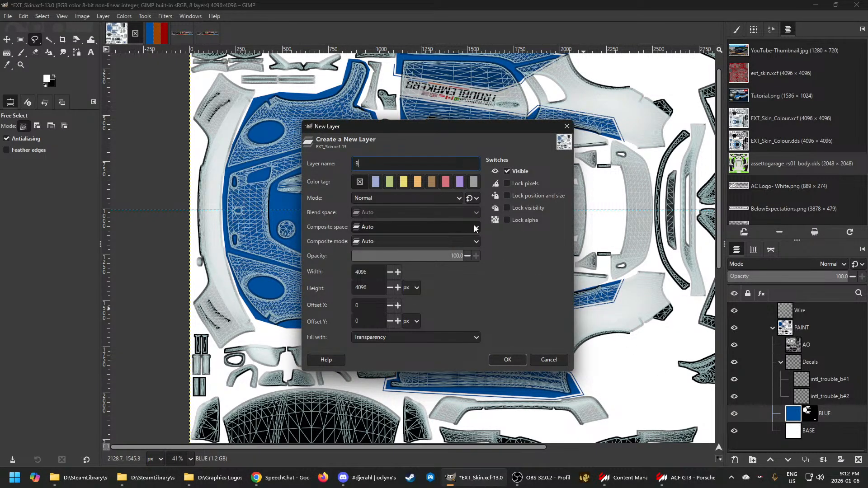
Create a transparent 4096 × 4096 px layer named BLACK above the BLUE layer and fill it with the black background colour
left_click(508, 360)
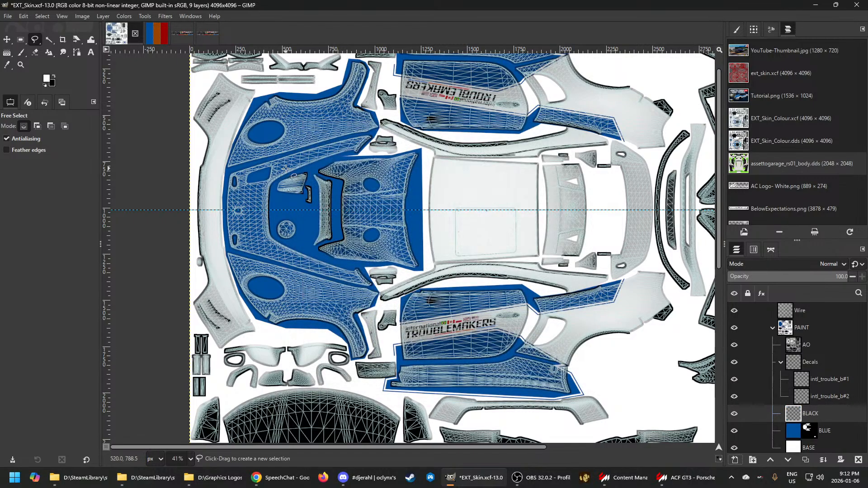
left_click(22, 18)
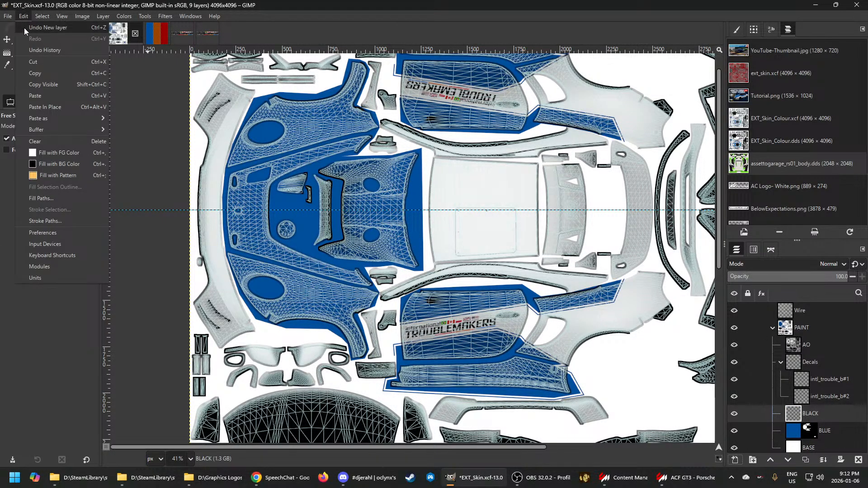
left_click(47, 165)
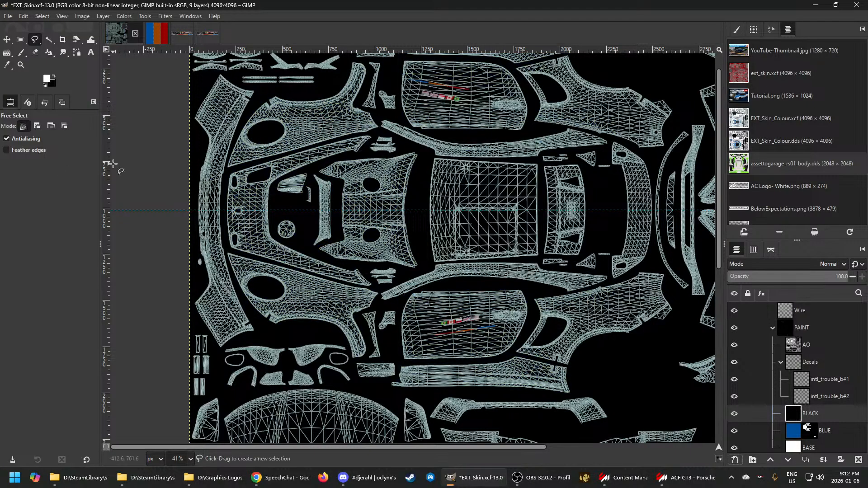
Add a layer mask to the BLACK layer, initialized to Black (full transparency)
right_click(792, 421)
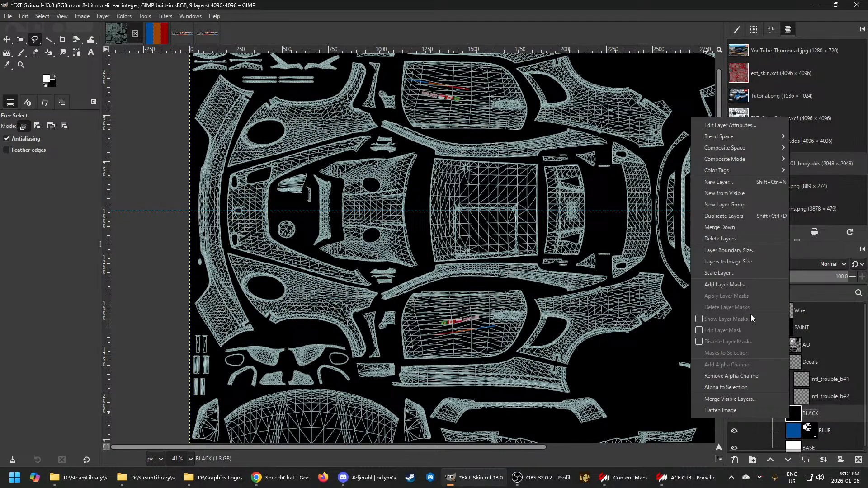
left_click(742, 286)
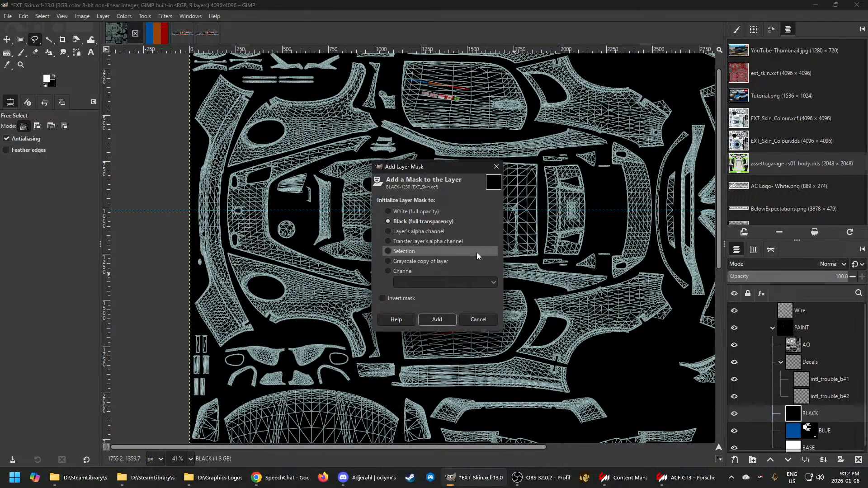
left_click(437, 319)
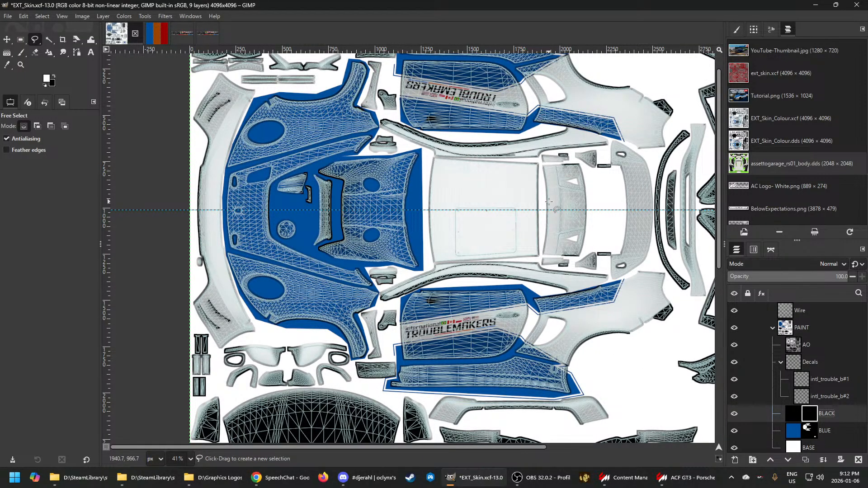
Outline the roof panel with Free Select and fill the selection with the white foreground colour on the BLACK layer's mask
scroll(529, 187, "up", 2)
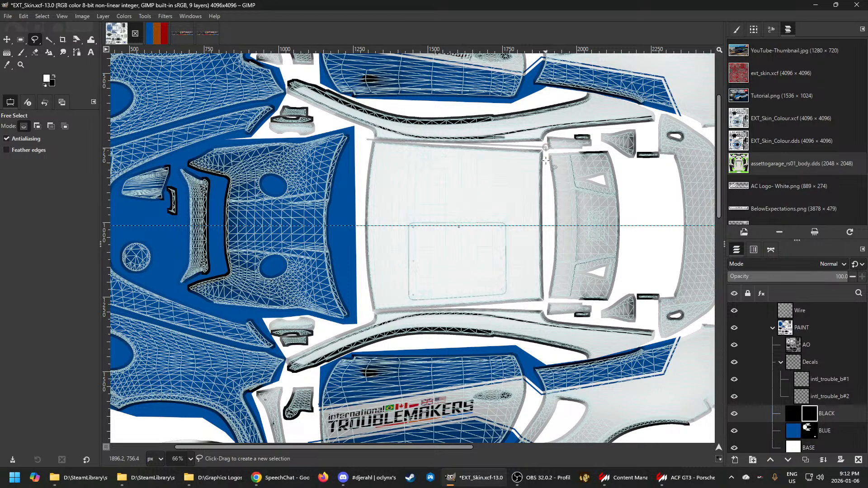
left_click(546, 304)
scroll(445, 309, "up", 2)
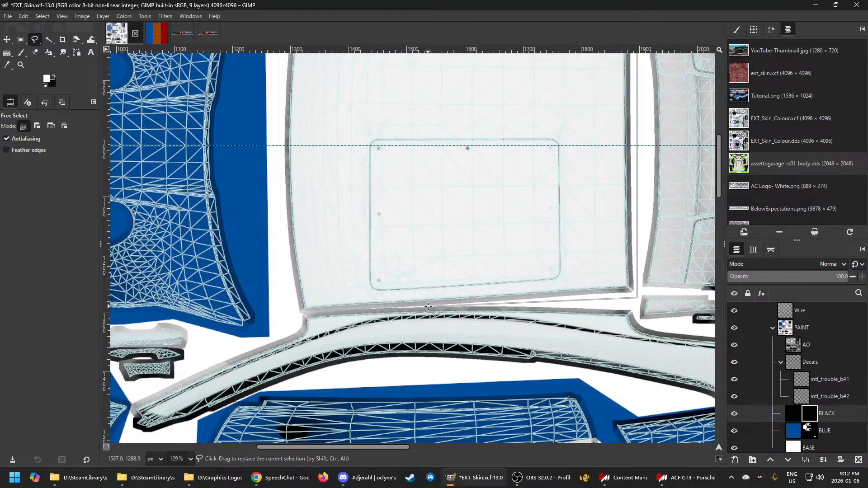
scroll(289, 316, "down", 2)
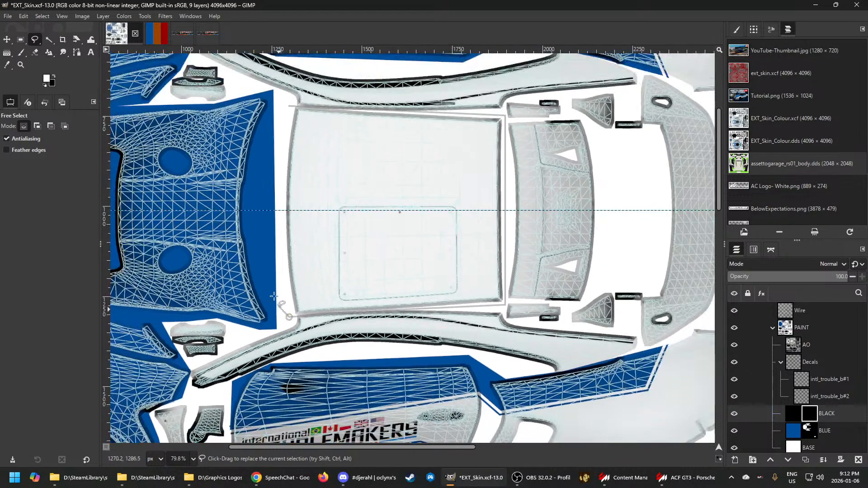
left_click(289, 316)
left_click(277, 210)
left_click(288, 105)
key("Return")
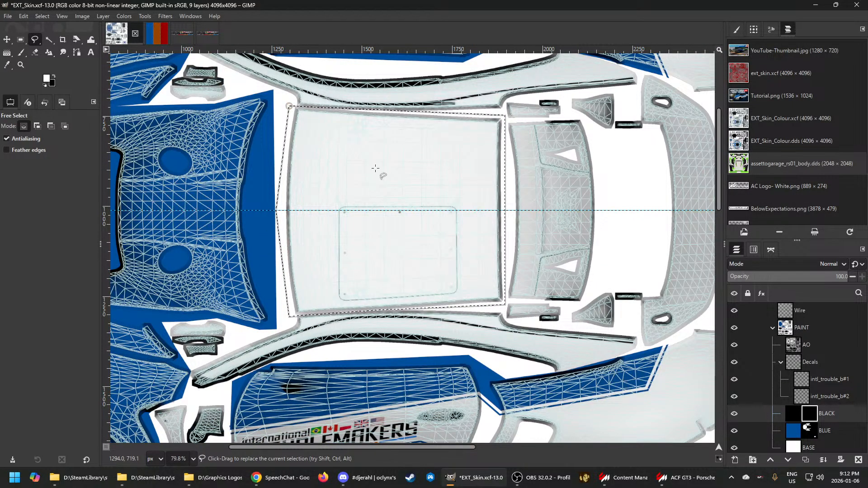
left_click(27, 14)
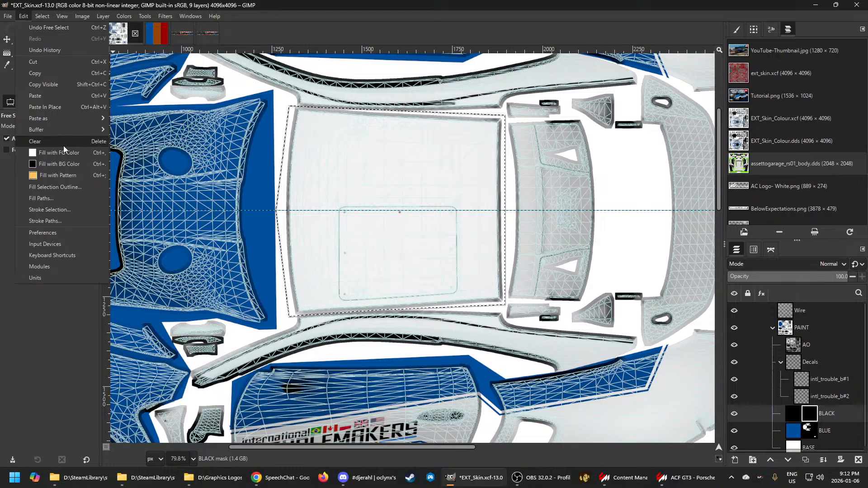
left_click(61, 155)
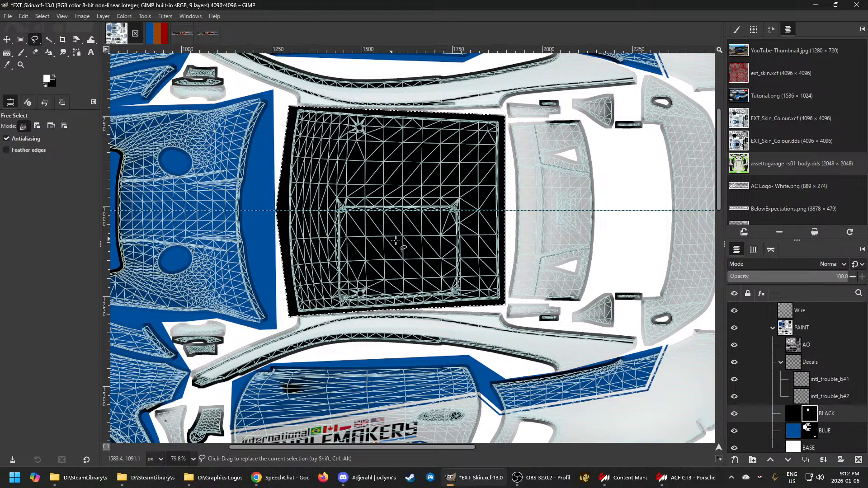
scroll(404, 243, "down", 1)
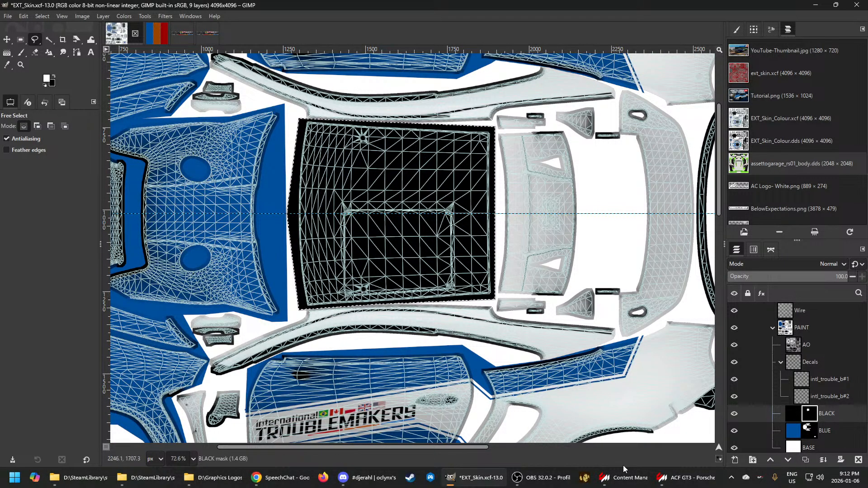
Switch to the Porsche 992 GT3 R preview window, inspect the car's front and roof, and return to the skin texture
left_click(683, 477)
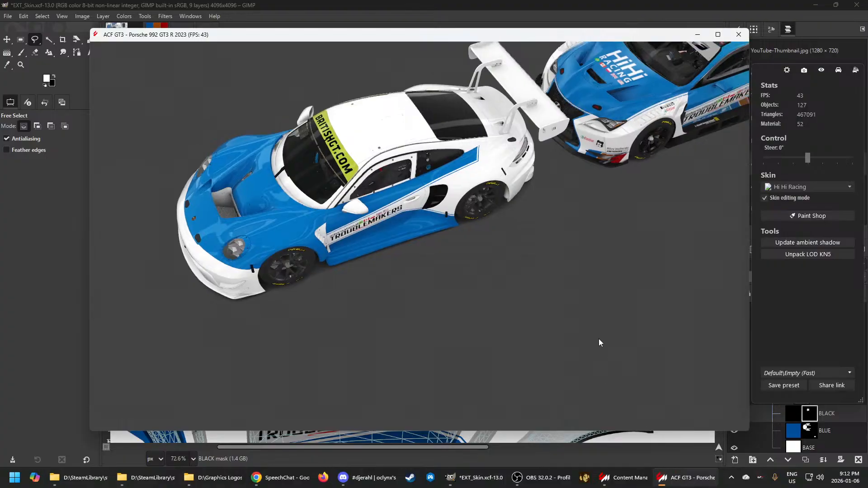
left_click_drag(387, 215, 456, 187)
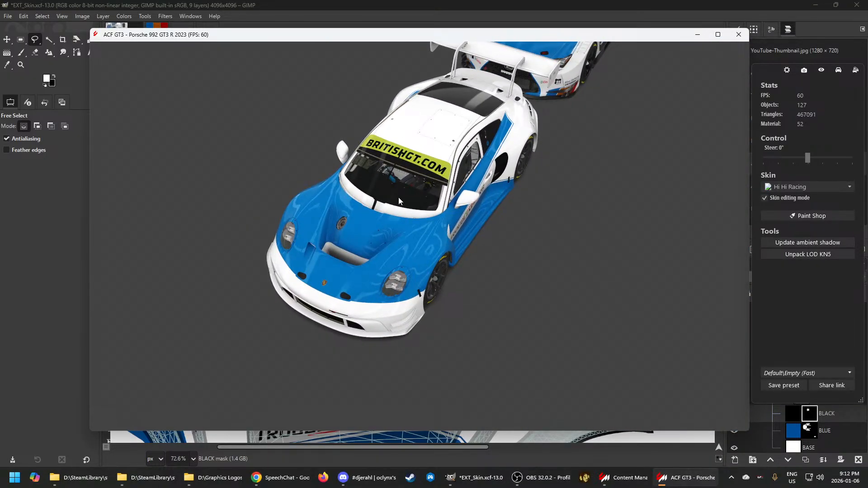
left_click(382, 204)
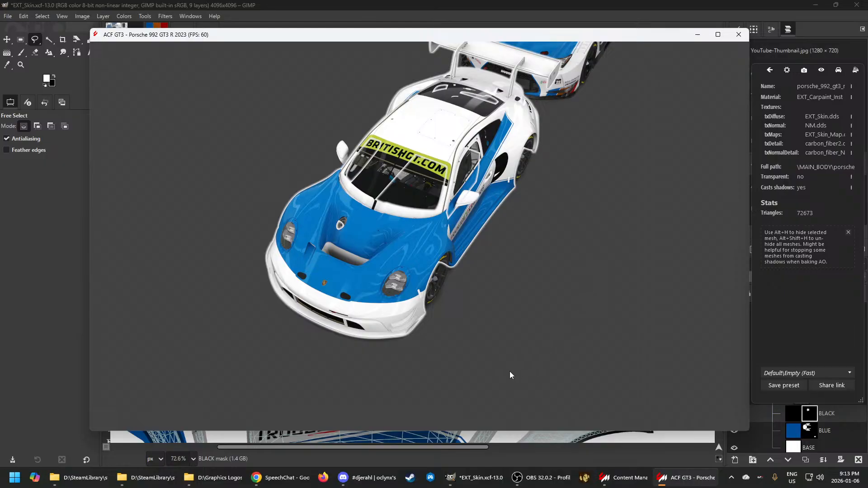
left_click(478, 478)
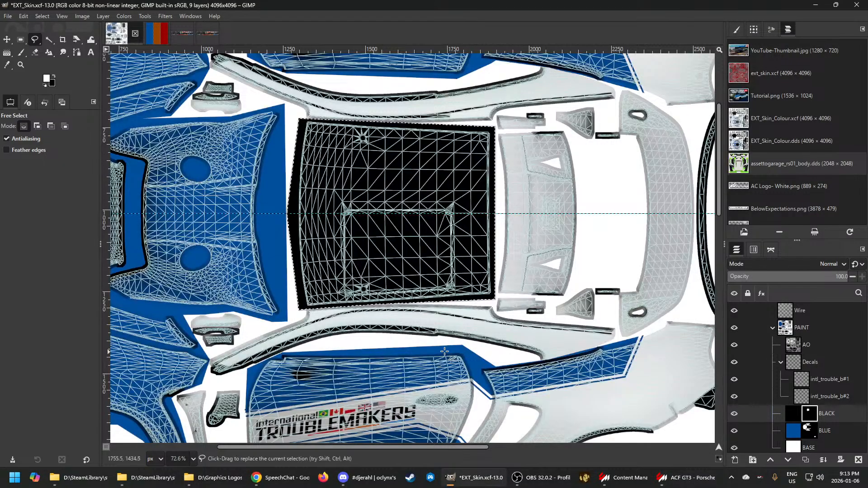
Draw a Free Select outline around the group of window-frame parts in the lower-right corner of the skin texture
scroll(439, 357, "down", 4)
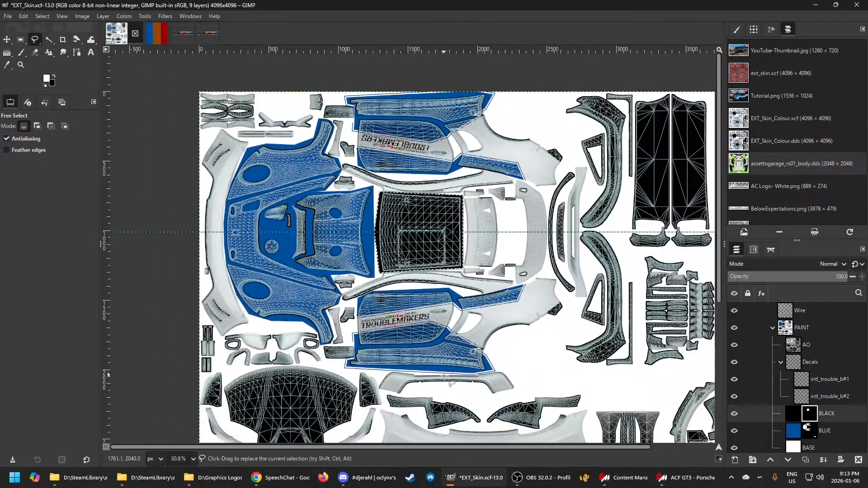
scroll(455, 390, "down", 1)
scroll(660, 389, "up", 3)
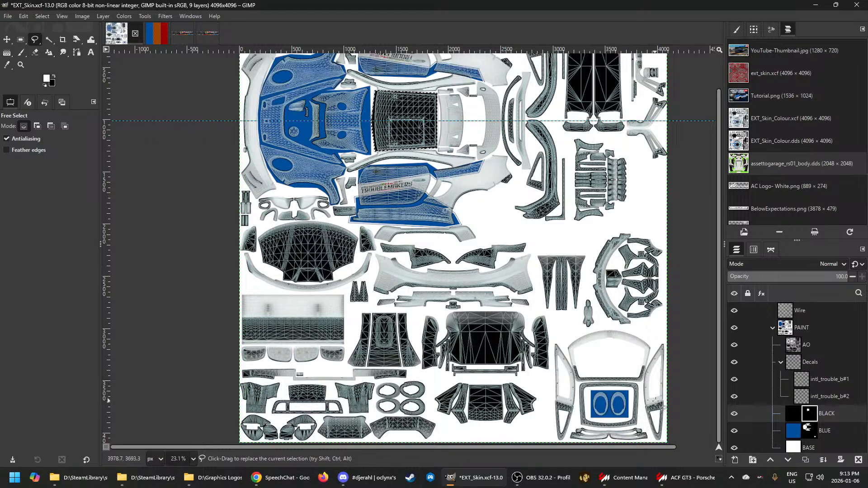
scroll(663, 381, "up", 5)
scroll(647, 382, "down", 3)
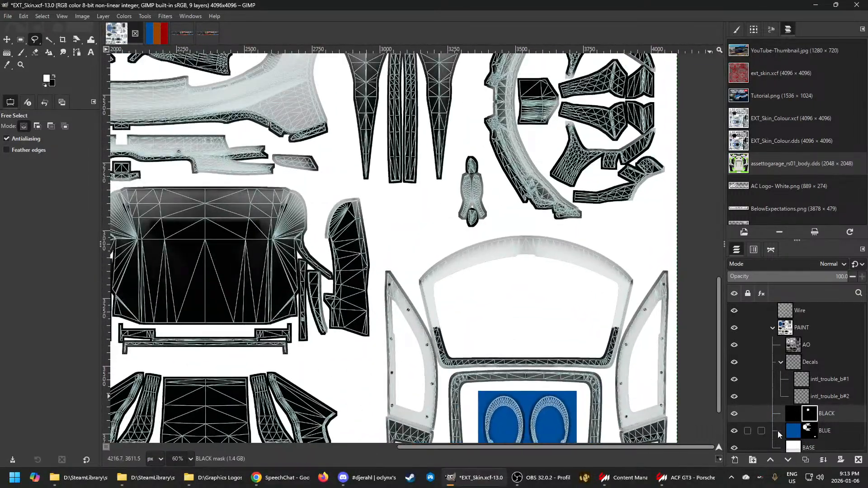
scroll(584, 369, "down", 2)
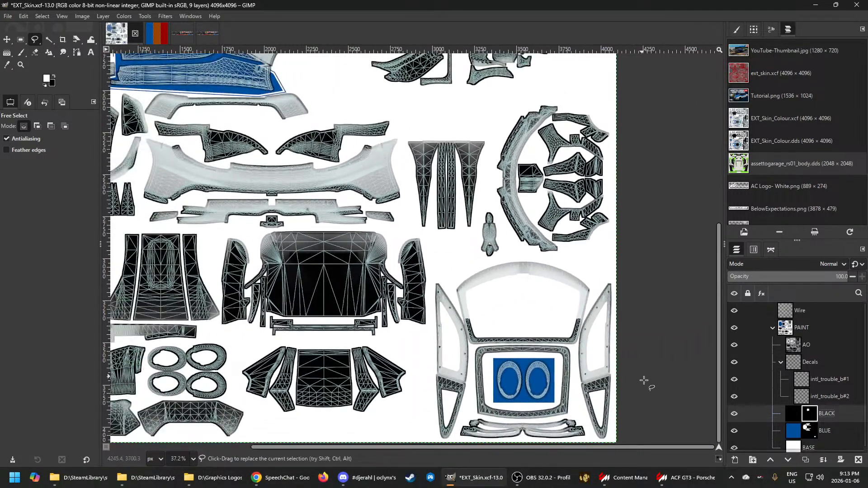
scroll(644, 398, "up", 1)
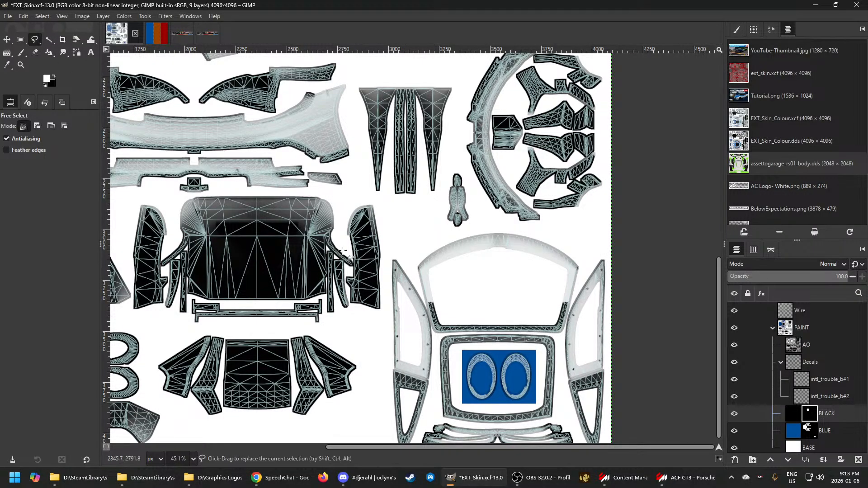
scroll(387, 247, "down", 1)
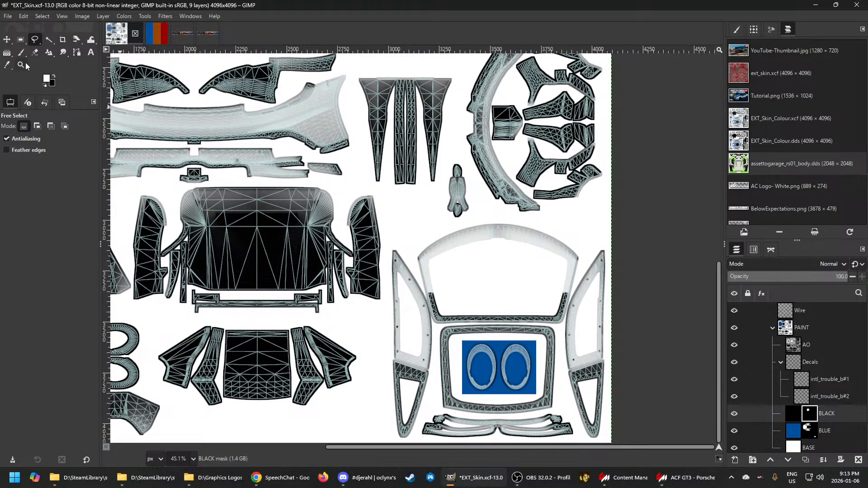
left_click(386, 240)
scroll(387, 324, "down", 2)
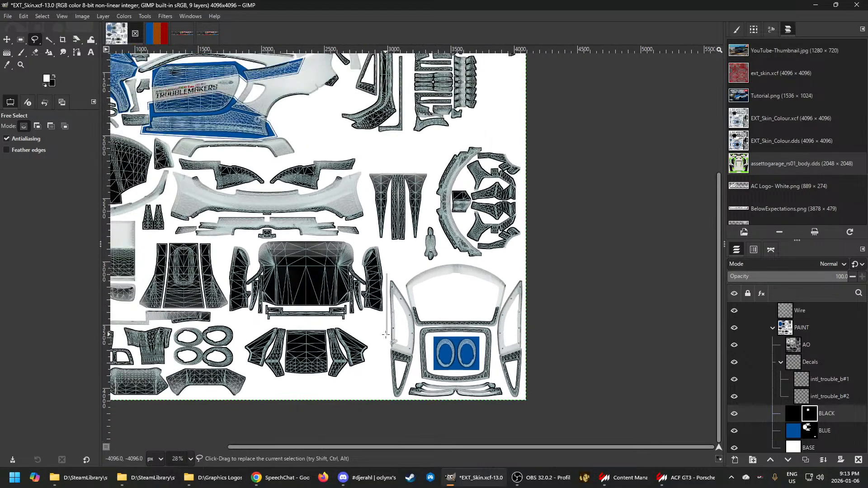
left_click(386, 411)
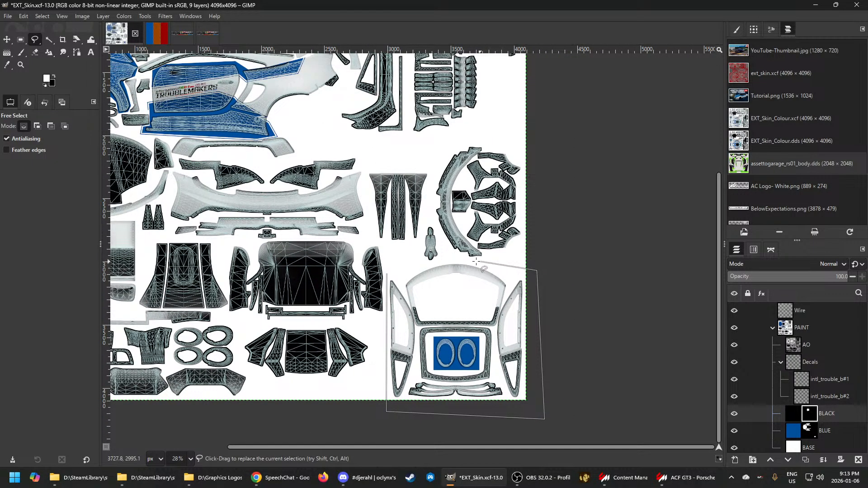
left_click(387, 274)
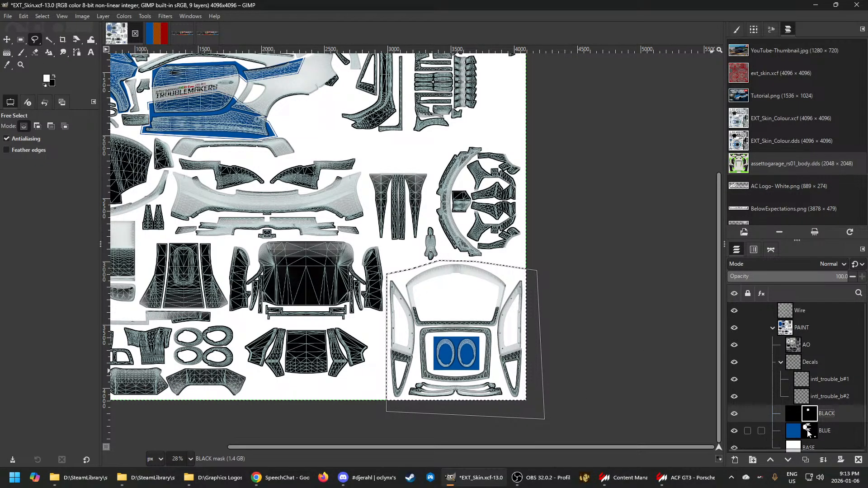
Using Fuzzy Select on the BLUE layer's mask, subtract the blue rectangle inside the window-frame parts from the selection
left_click(808, 432)
left_click(49, 40)
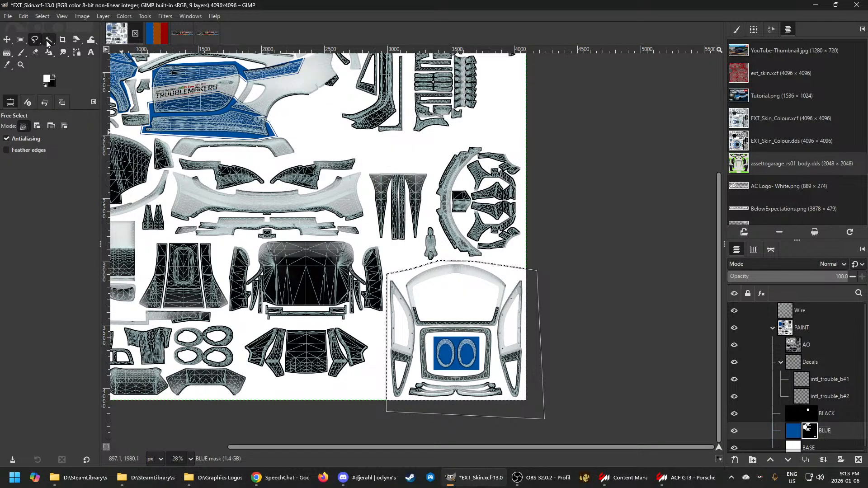
key("ctrl")
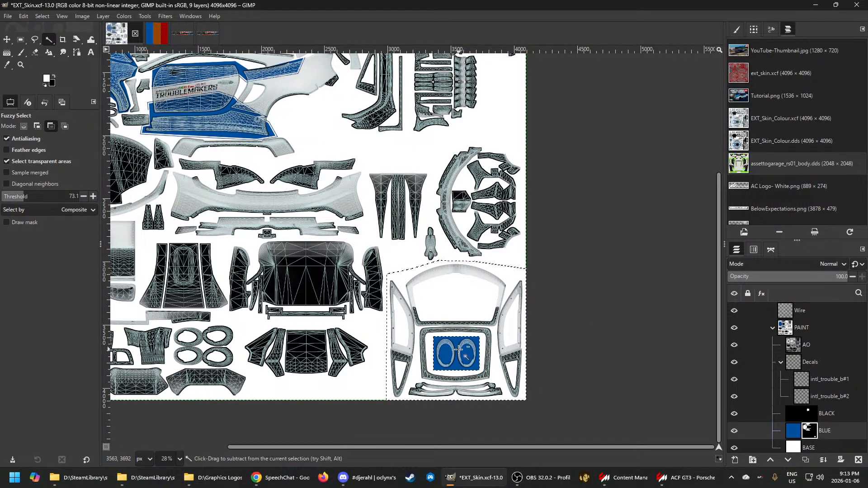
Fill the selected window-frame area on the BLACK layer's mask with the black background colour
left_click(814, 416)
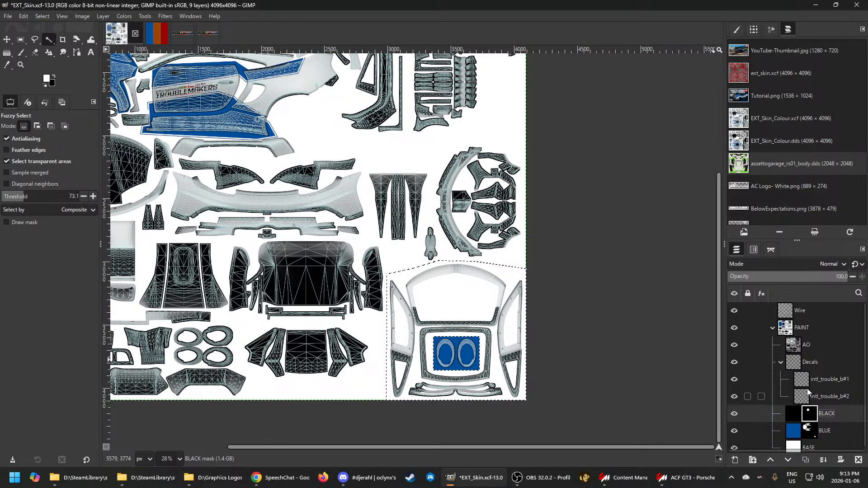
left_click(21, 17)
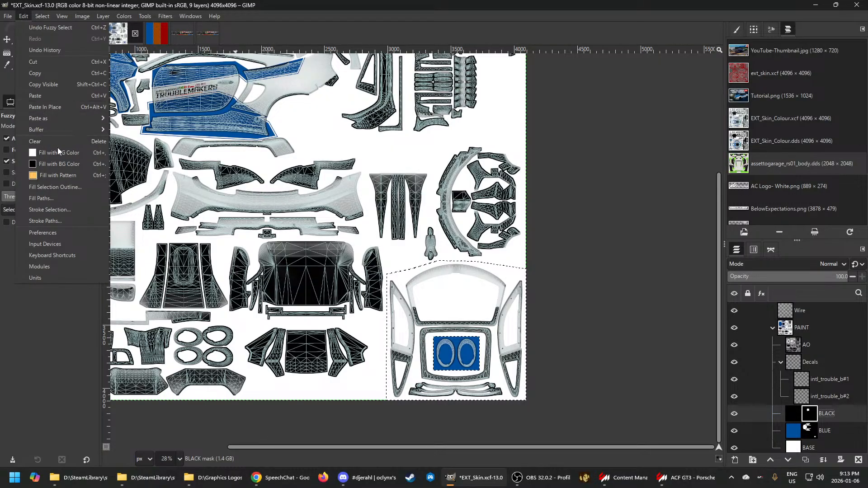
left_click(58, 163)
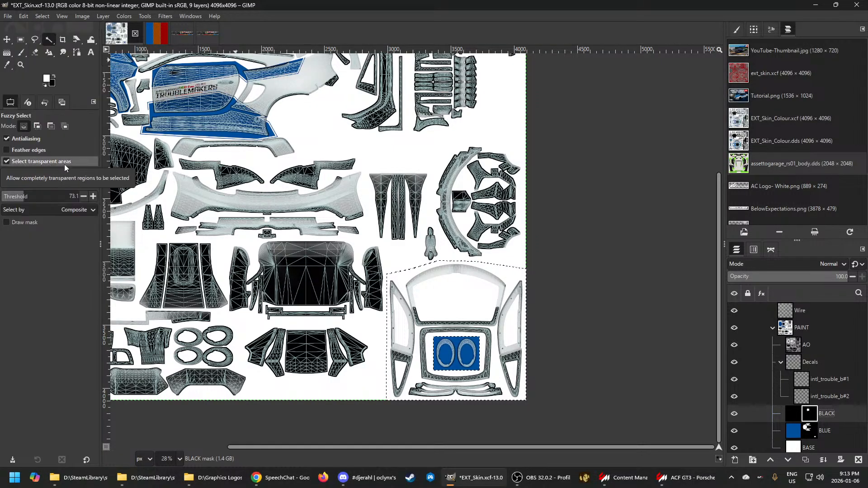
left_click(22, 16)
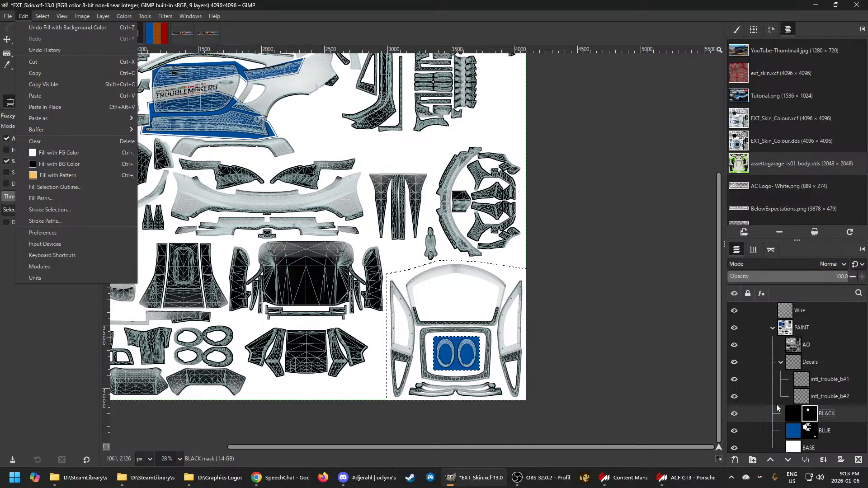
left_click(810, 413)
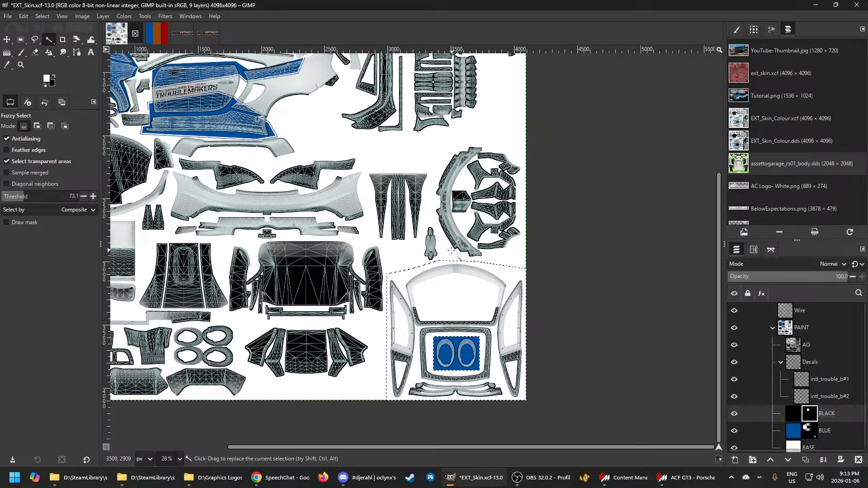
scroll(444, 261, "down", 8)
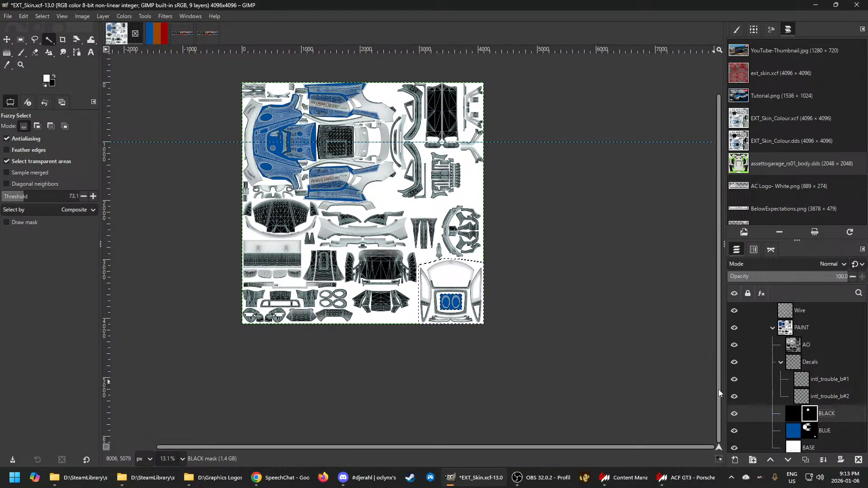
scroll(811, 421, "up", 1)
scroll(819, 436, "down", 1)
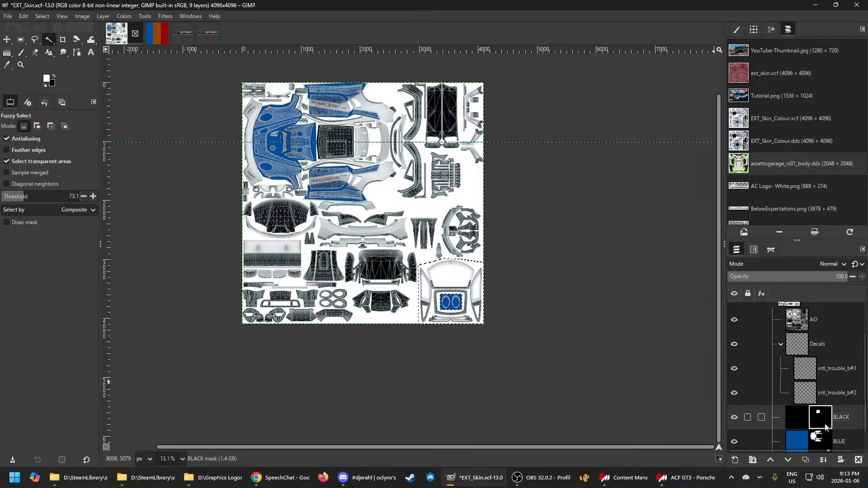
Subtract the blue rectangle from the window-frame selection using the BLUE layer's mask, and fill the selection on the BLACK layer's mask with white
scroll(811, 416, "down", 1)
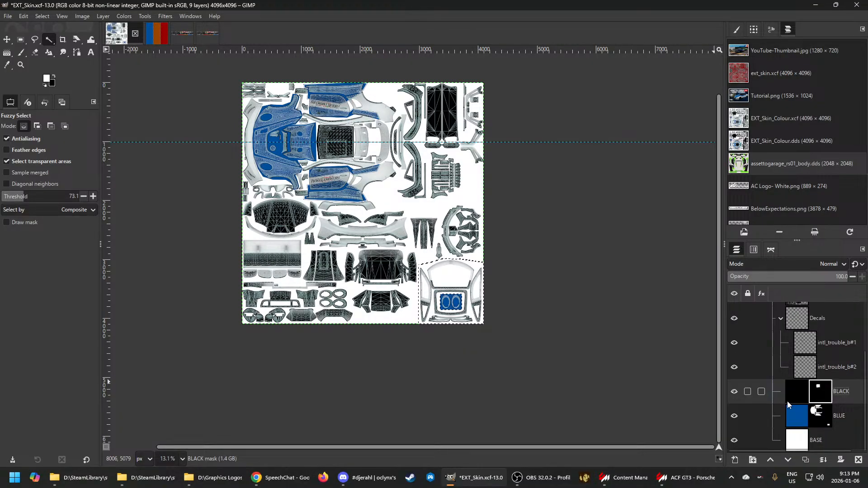
left_click(819, 416)
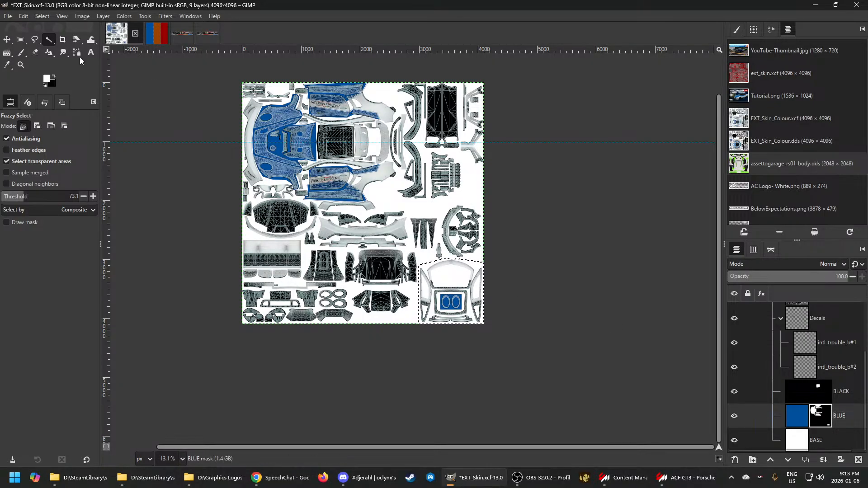
scroll(450, 299, "up", 2)
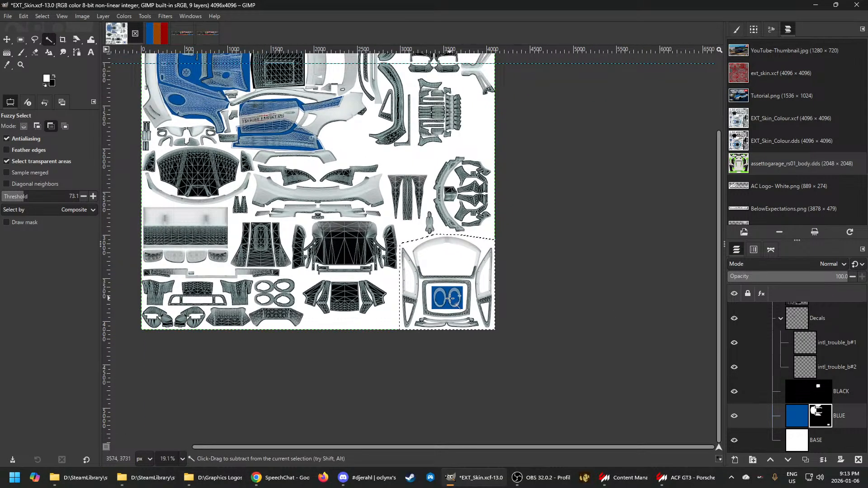
left_click(822, 391)
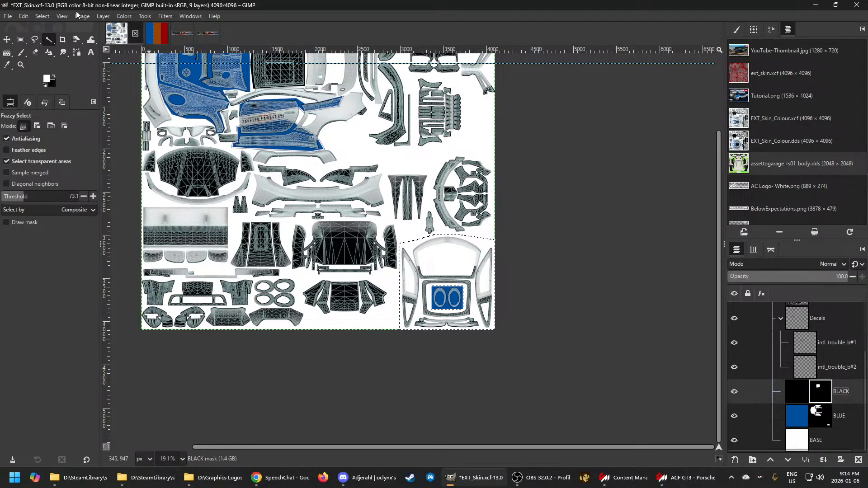
left_click(21, 17)
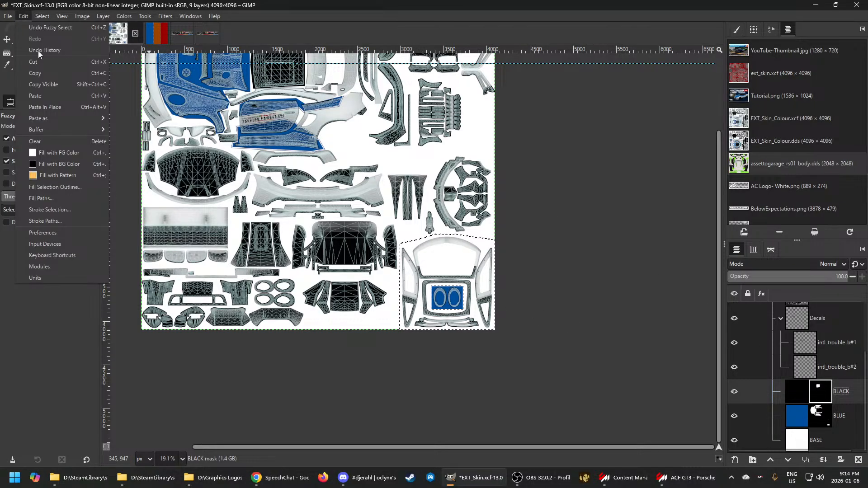
left_click(58, 153)
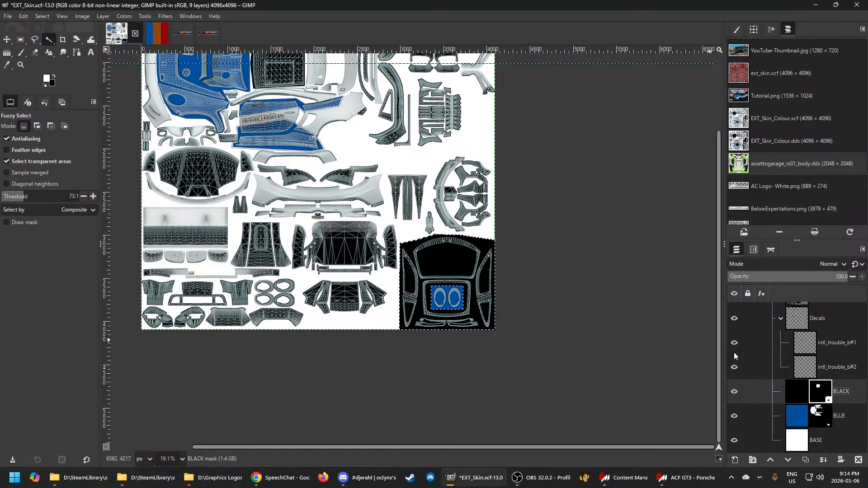
Set the preview size of the layers list to Medium and clear the window-frame selection
scroll(792, 333, "up", 3)
scroll(792, 333, "up", 3)
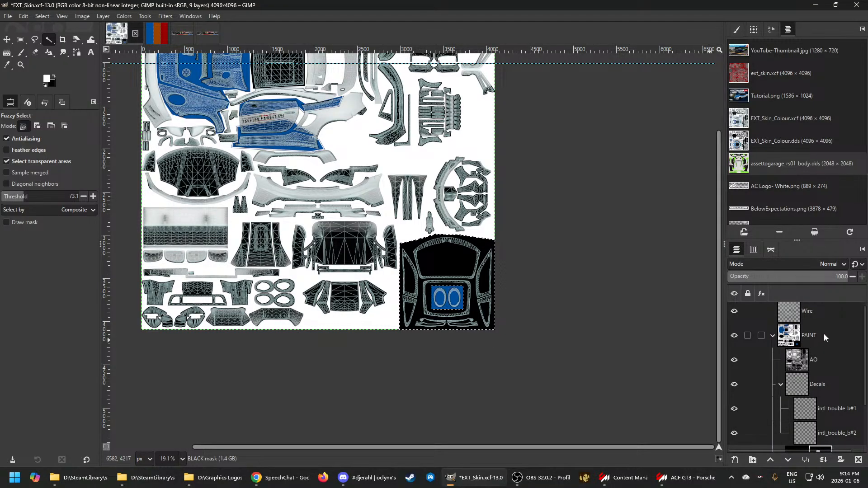
left_click(863, 250)
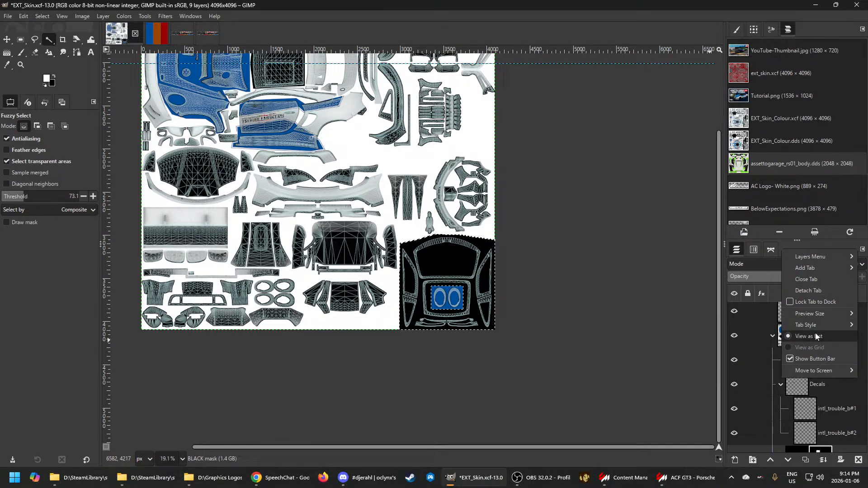
mouse_move(812, 318)
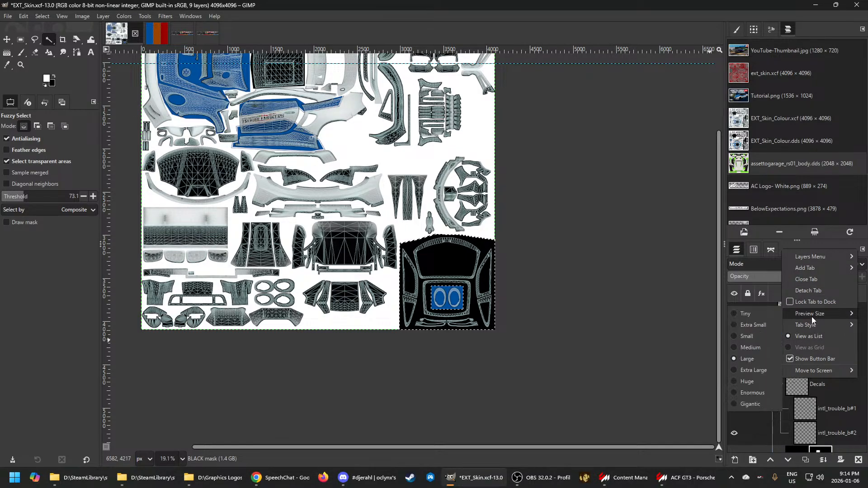
left_click(748, 346)
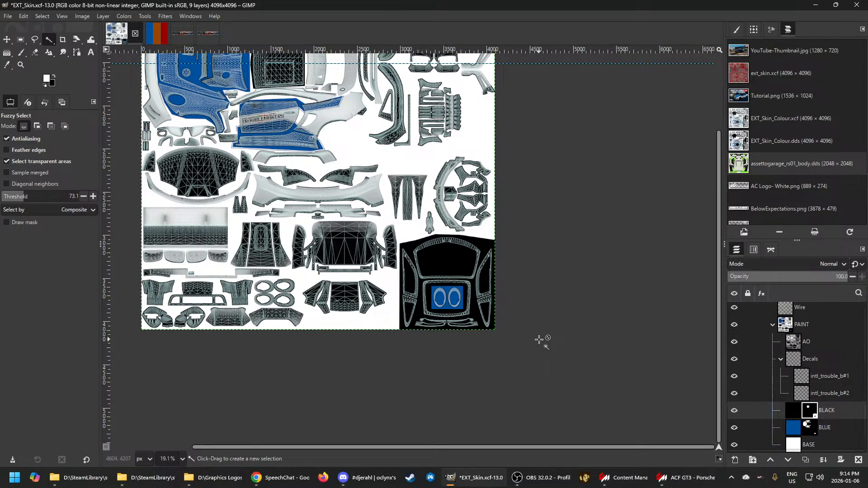
Export the skin with the PAINT group selected to EXT_Skin.dds, and inspect the car's roof in the Porsche 992 GT3 R preview window
scroll(540, 348, "down", 2)
scroll(541, 349, "down", 2)
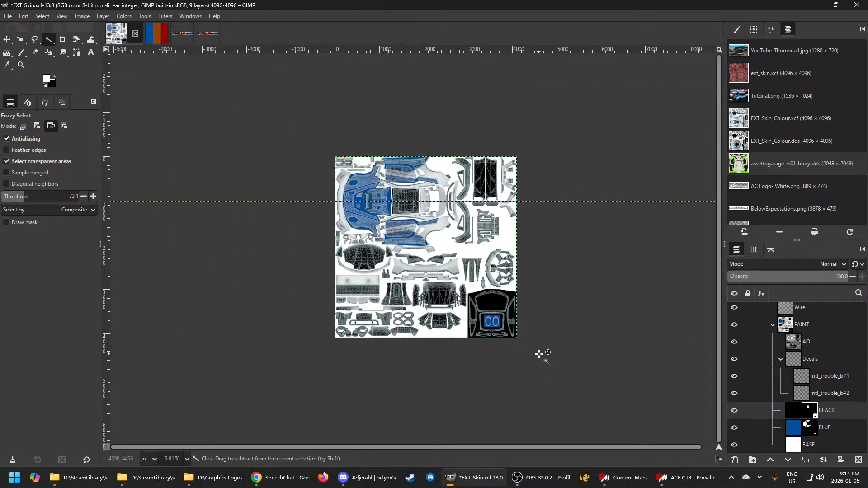
left_click(793, 329)
key("ctrl+e")
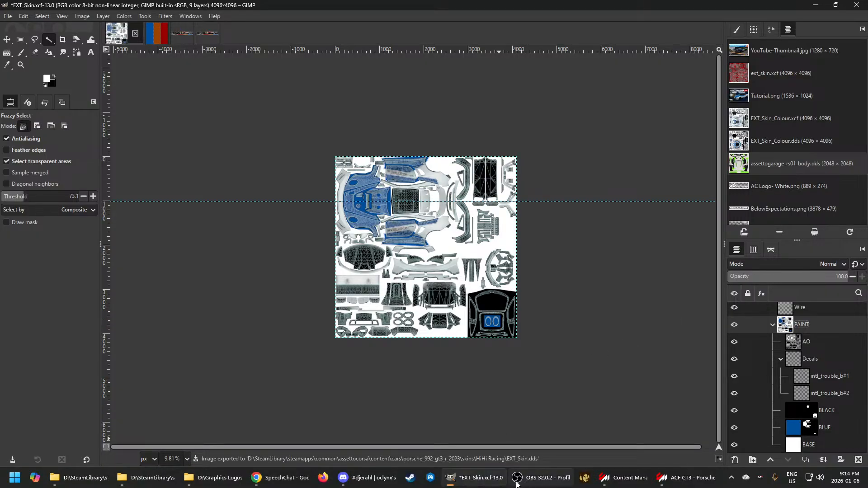
left_click(685, 478)
left_click(490, 316)
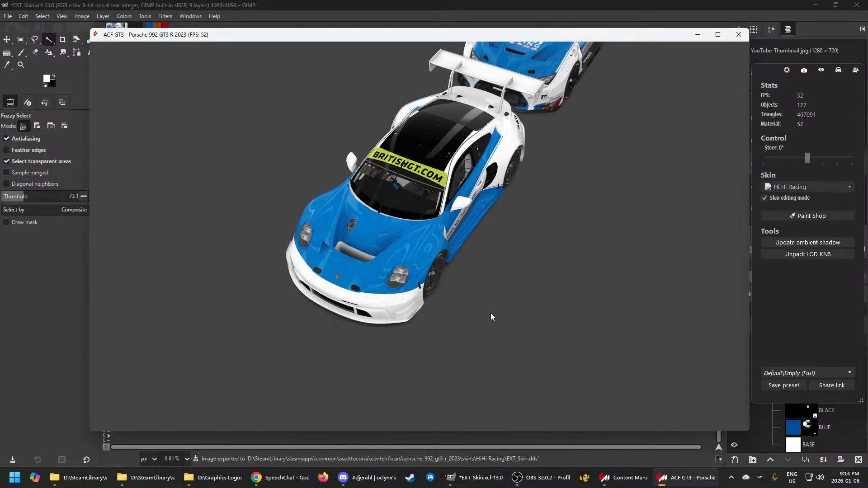
left_click_drag(490, 316, 323, 315)
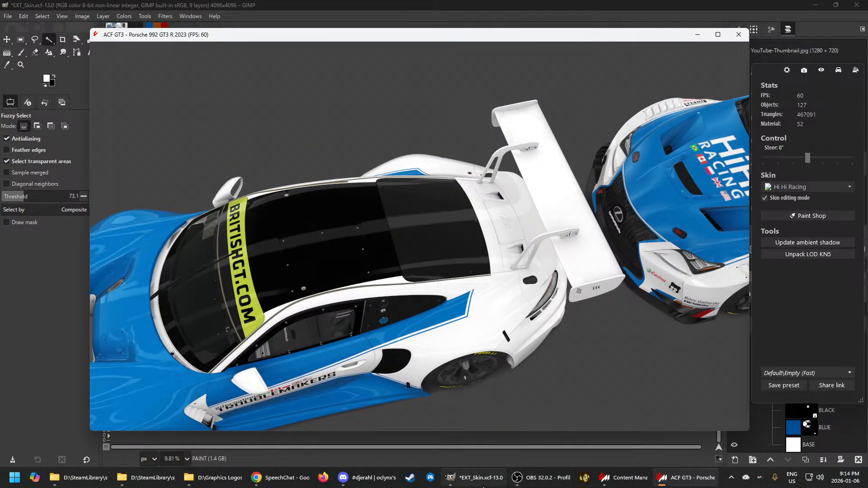
Return to the skin texture, export it again to EXT_Skin.dds and examine the car's side windows in the Porsche preview window
left_click(480, 478)
scroll(502, 339, "up", 5)
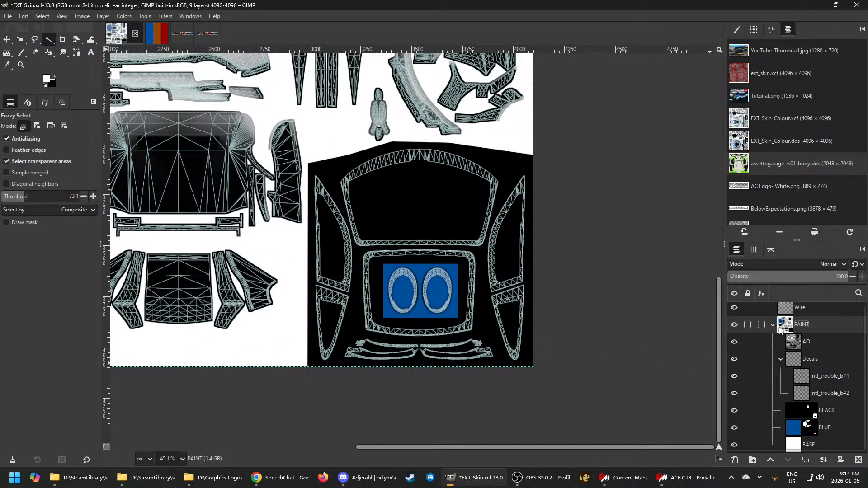
key("ctrl+e")
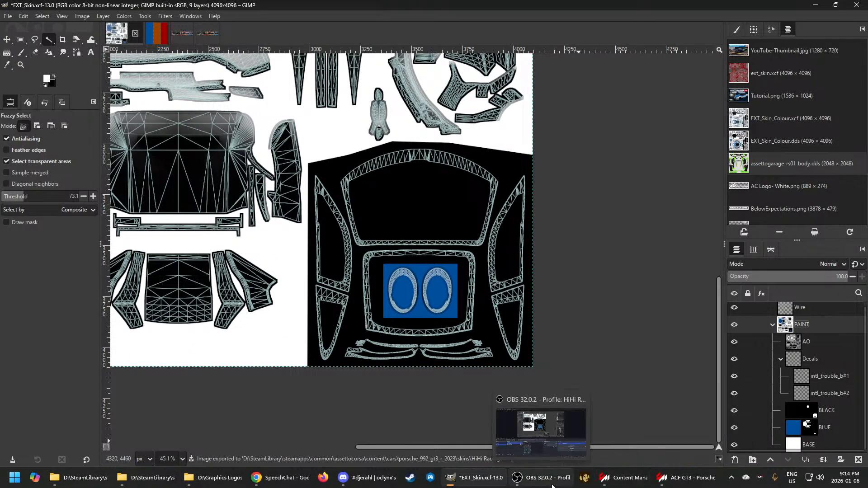
left_click(638, 442)
left_click_drag(495, 360, 515, 324)
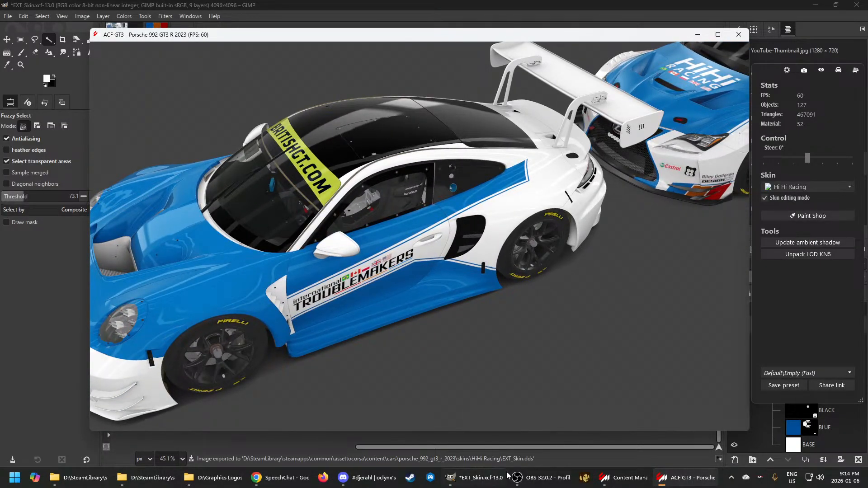
Back in the skin texture, toggle the BLACK layer's visibility off and on to compare the window-frame parts with and without black
mouse_move(508, 475)
left_click(508, 432)
scroll(475, 379, "up", 2)
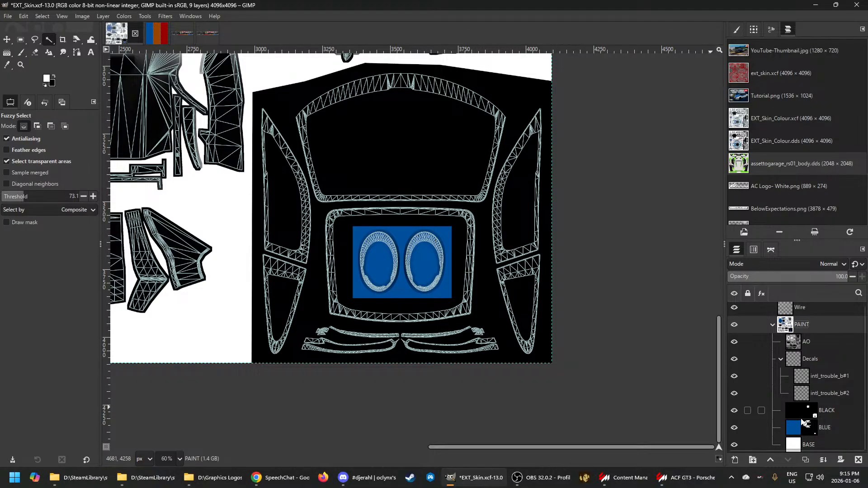
left_click(734, 411)
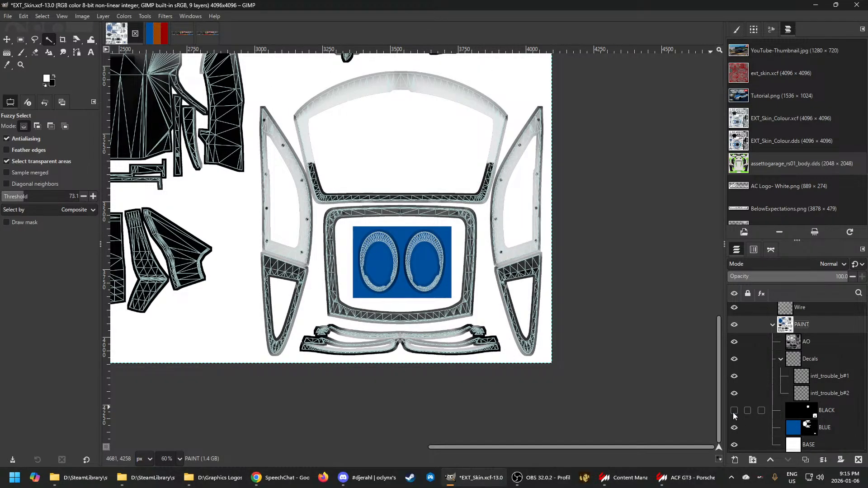
left_click(734, 412)
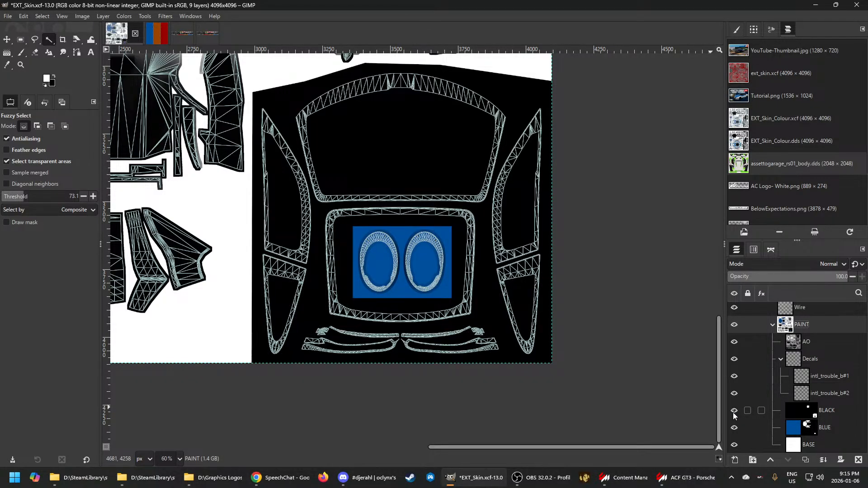
left_click(816, 415)
scroll(659, 384, "down", 4)
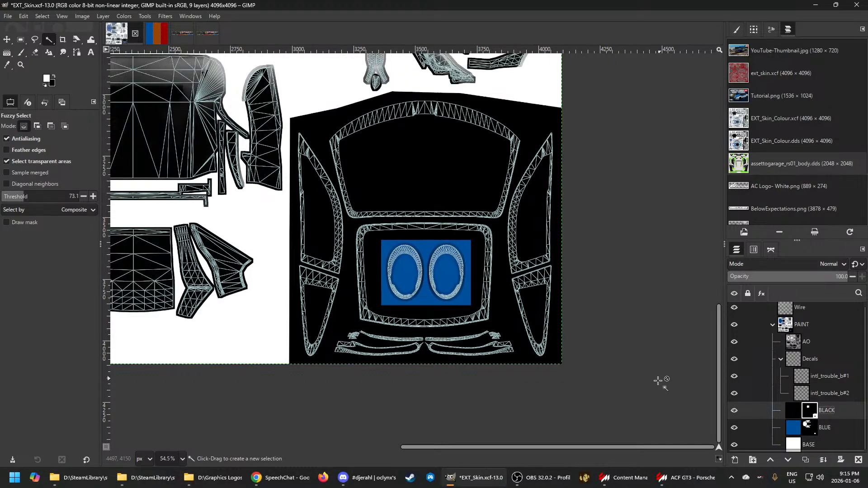
Export the skin with the BLACK layer hidden to EXT_Skin.dds, and inspect the car in the Porsche preview window
left_click(784, 326)
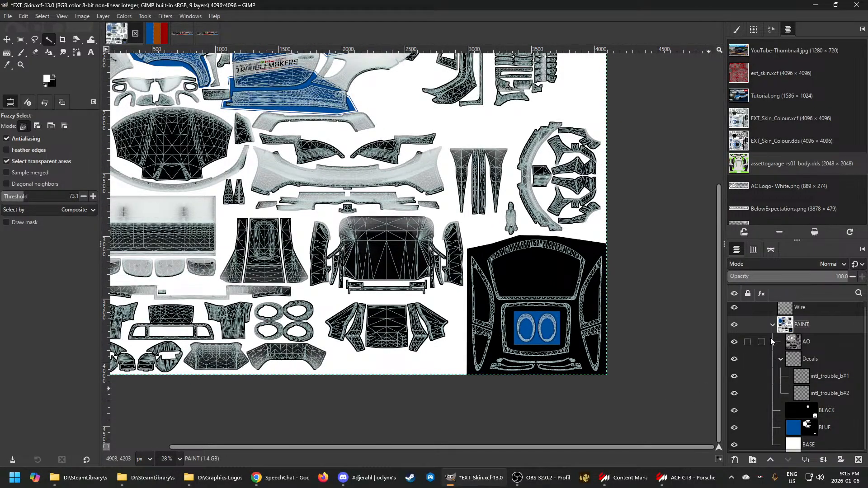
left_click(733, 411)
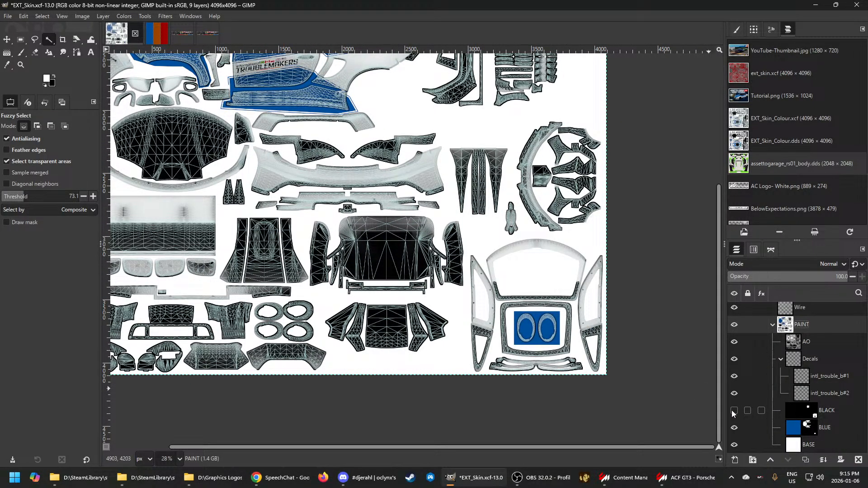
key("ctrl+e")
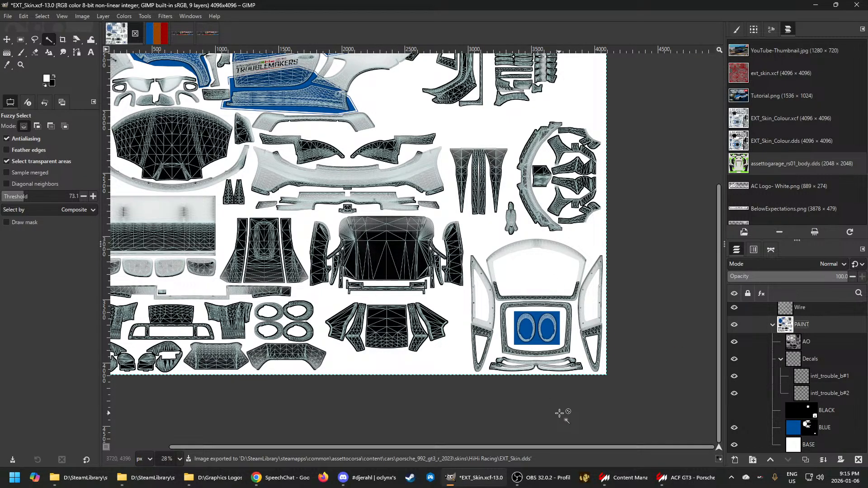
left_click(680, 478)
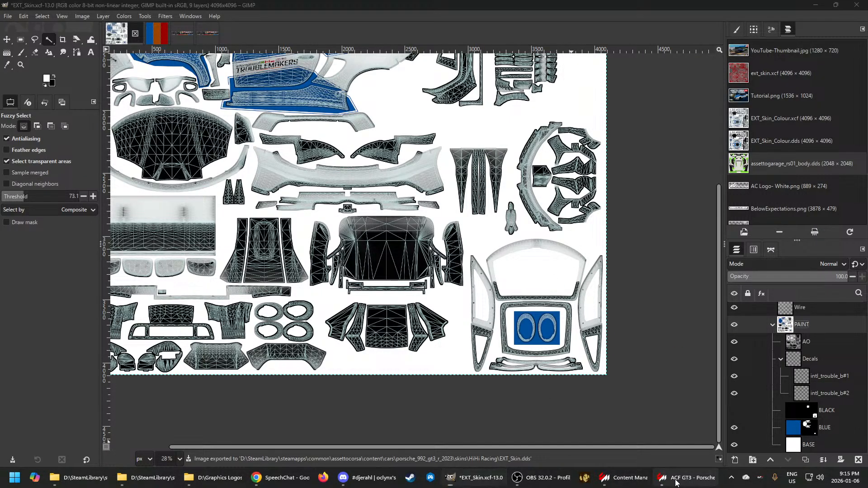
left_click_drag(414, 318, 385, 284)
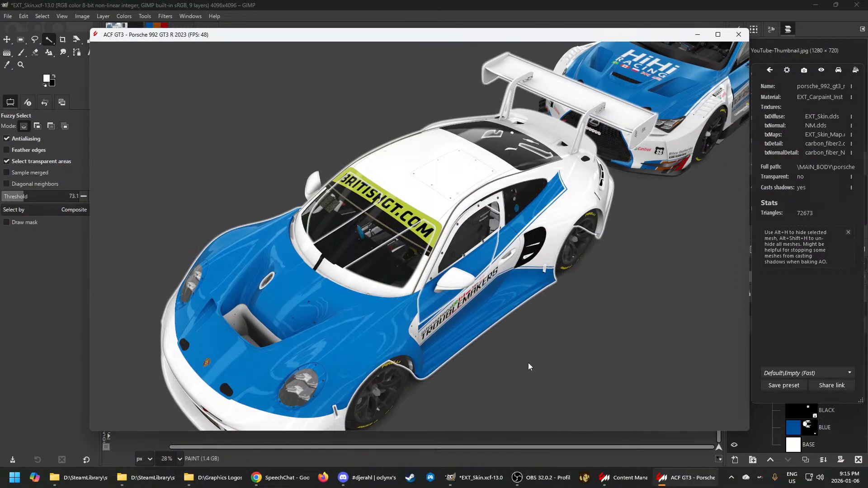
Export the skin with the BLACK layer shown again to EXT_Skin.dds, and inspect the roof and side windows in the Porsche preview window
left_click(479, 478)
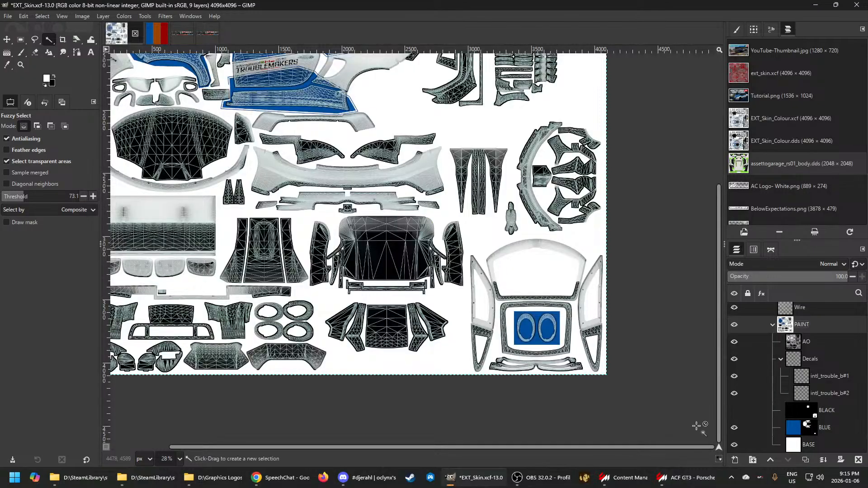
left_click(734, 411)
scroll(613, 305, "down", 3)
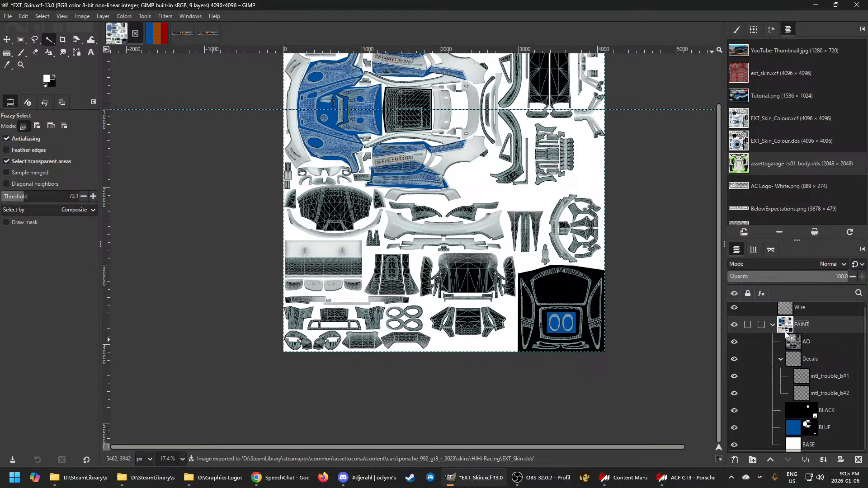
left_click(708, 441)
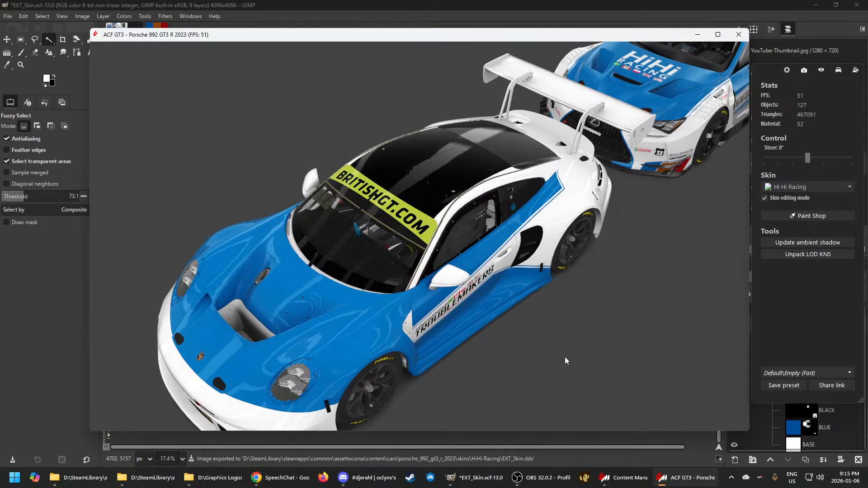
left_click_drag(565, 357, 546, 354)
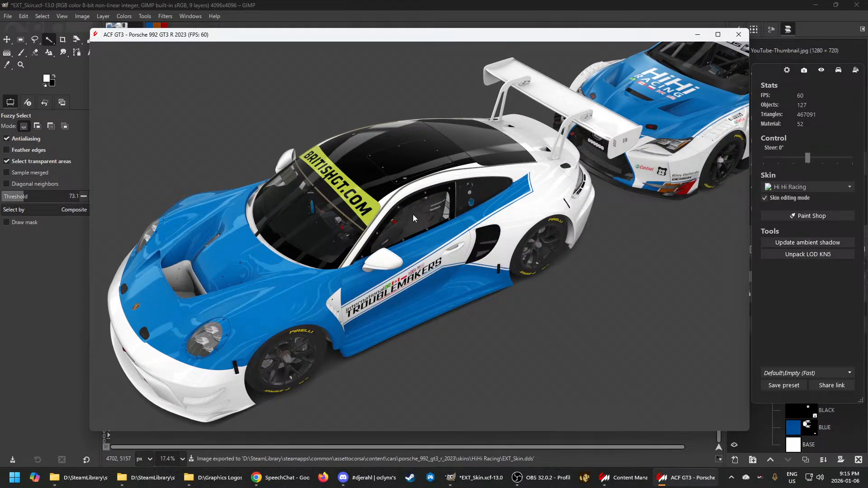
mouse_move(464, 238)
left_mouse_down()
mouse_move(422, 246)
mouse_move(418, 231)
mouse_move(514, 229)
mouse_move(458, 251)
left_mouse_up()
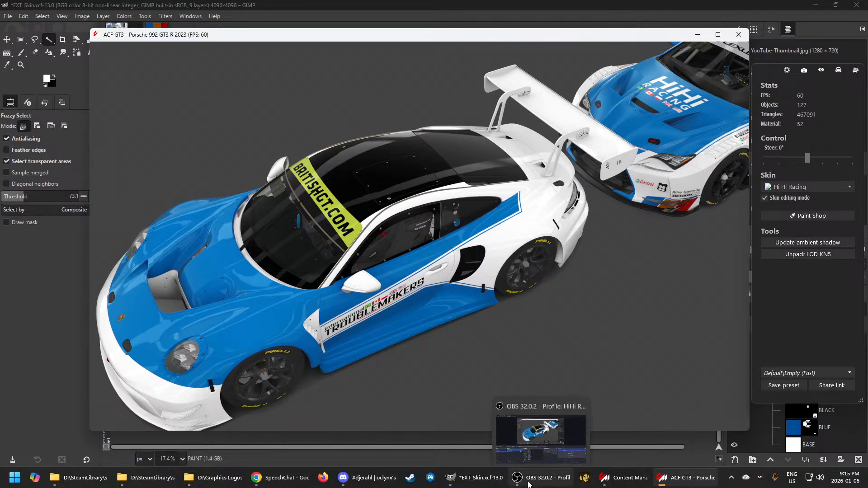
Hide the BLACK layer and re-export the skin to EXT_Skin.dds to compare the roof and window frames in the Porsche preview window
left_click(477, 478)
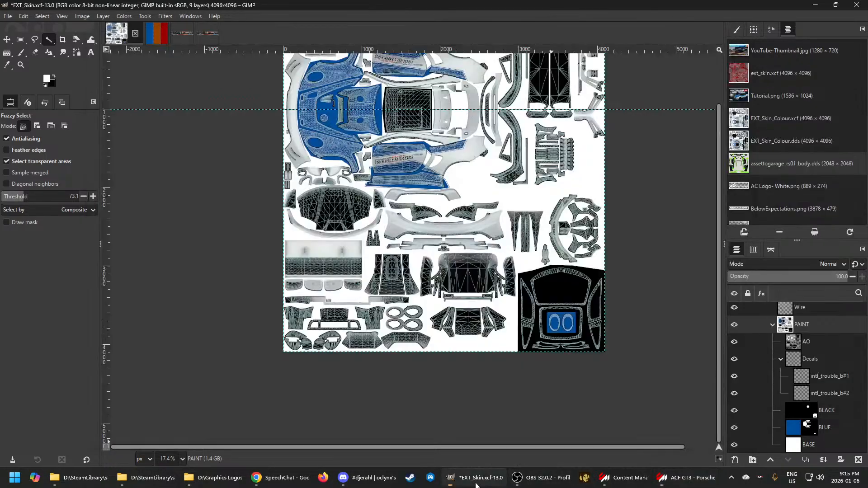
left_click(734, 410)
key("ctrl+e")
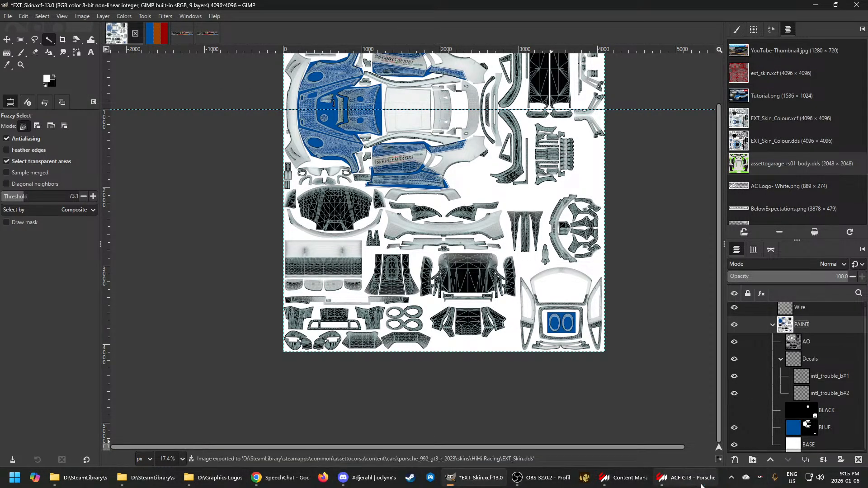
left_click(687, 478)
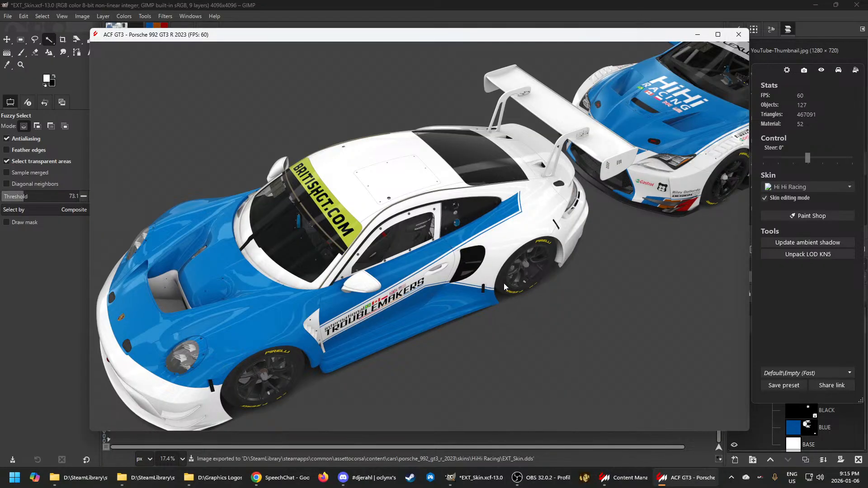
scroll(472, 312, "up", 3)
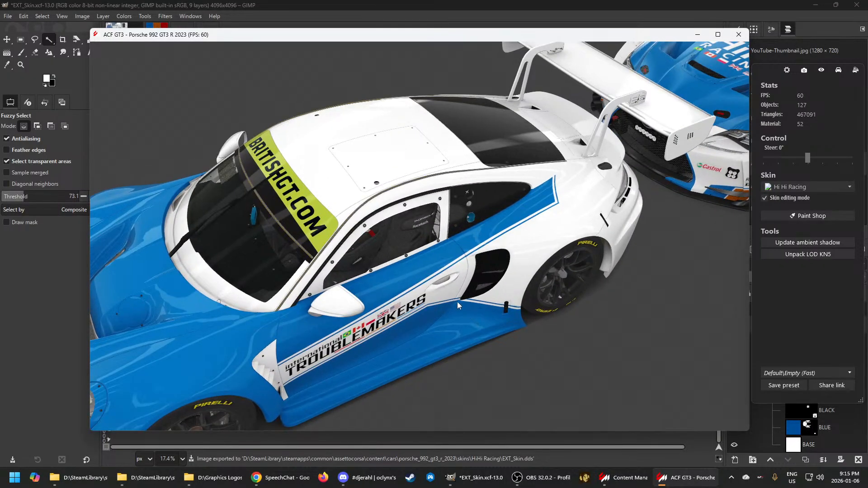
Show the BLACK layer again, re-export the skin to EXT_Skin.dds, and inspect the black roof in the Porsche preview window
left_click_drag(457, 302, 431, 253)
left_click_drag(405, 148, 491, 177)
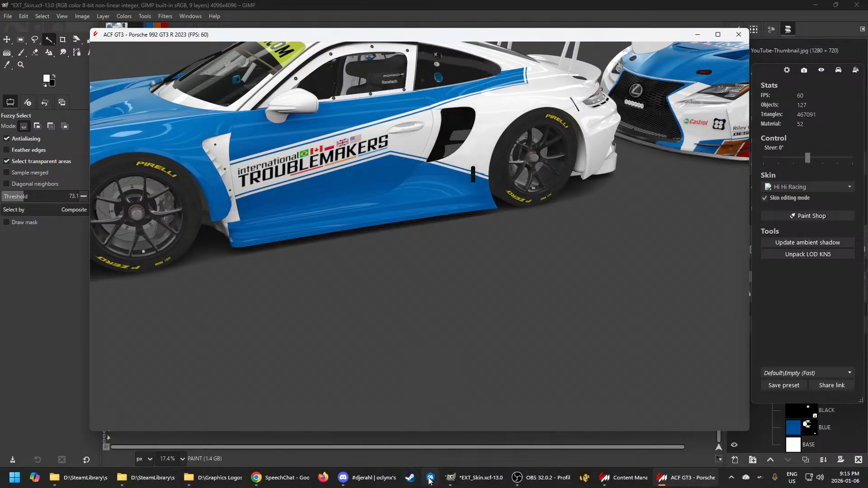
left_click(475, 478)
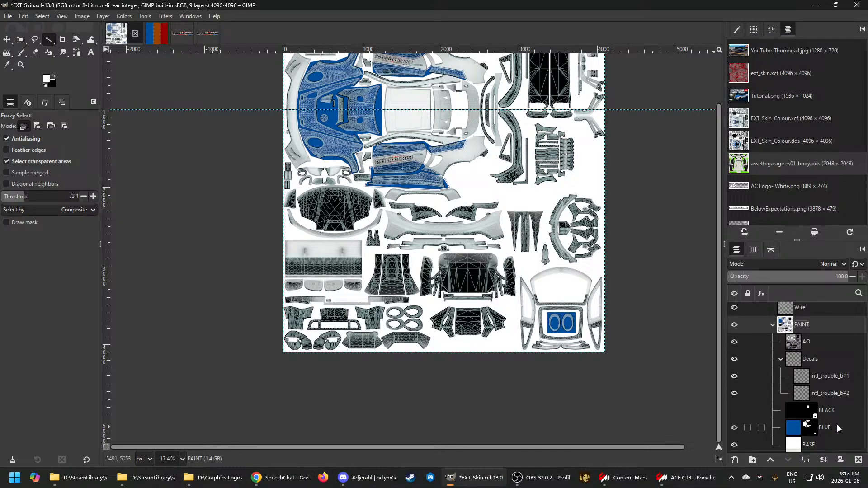
left_click(734, 410)
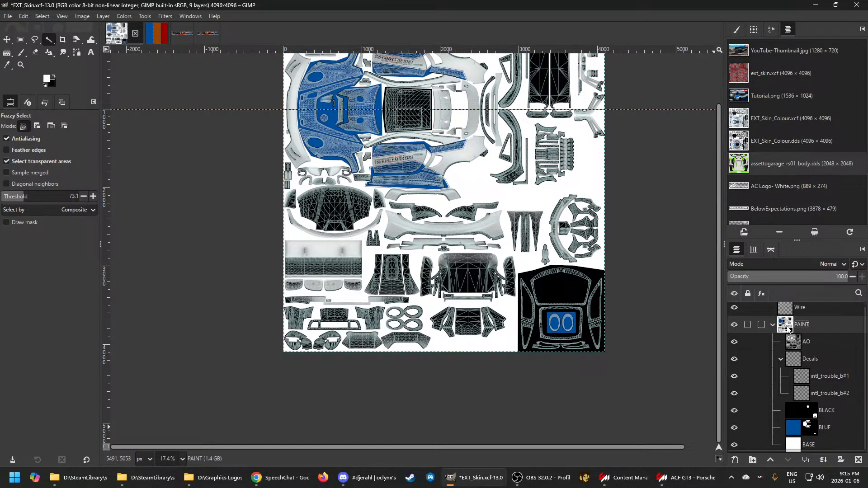
key("ctrl+e")
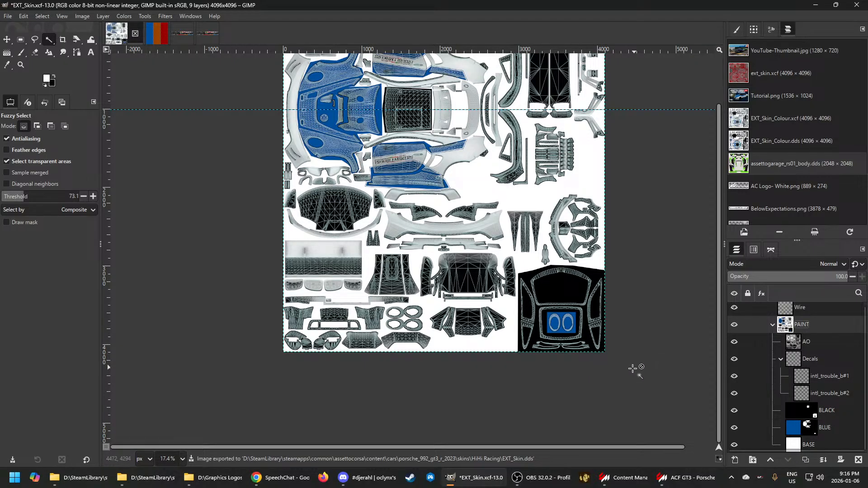
scroll(650, 387, "up", 2)
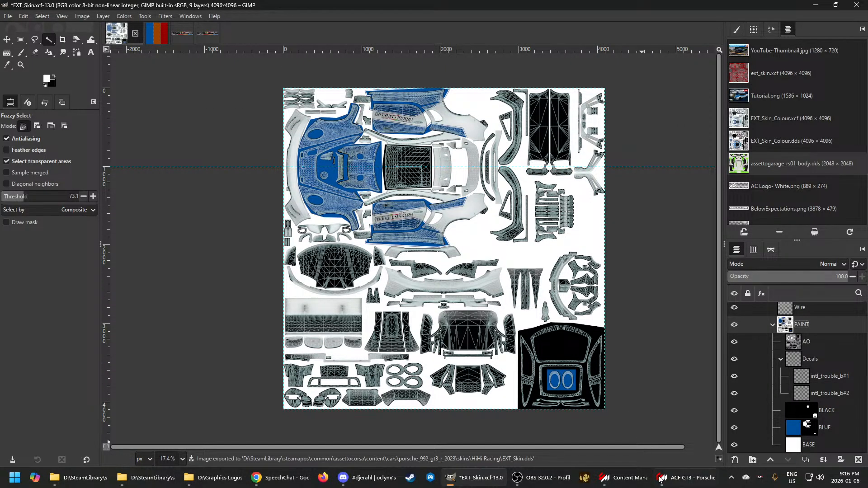
left_click(705, 430)
scroll(572, 314, "down", 5)
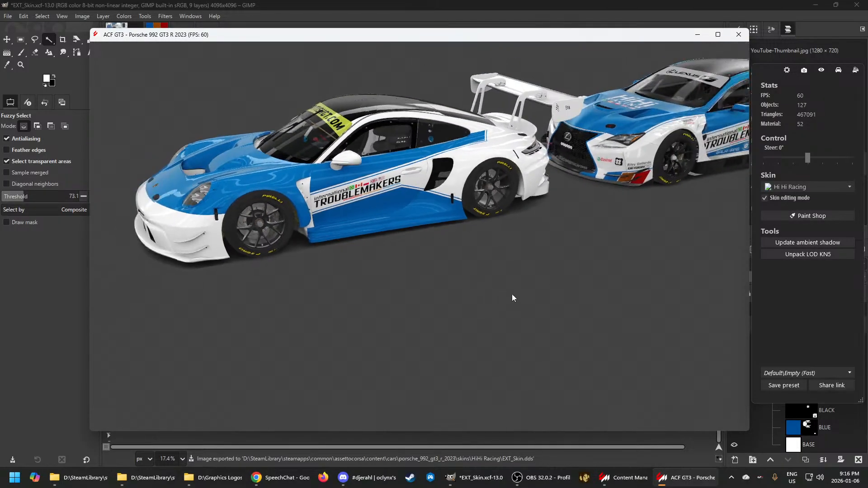
left_click_drag(428, 259, 491, 194)
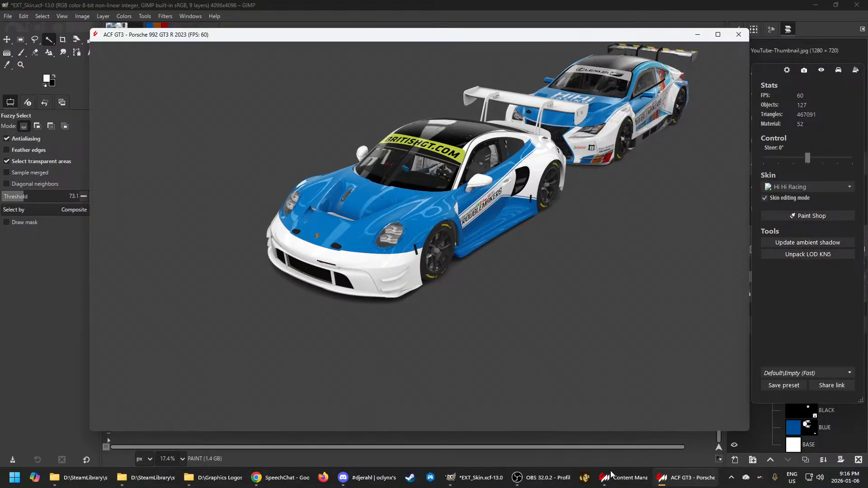
left_click(492, 480)
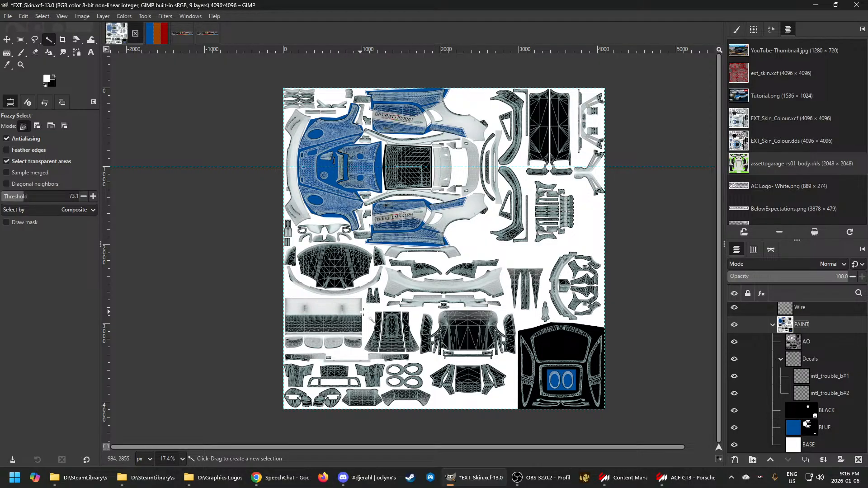
scroll(447, 328, "up", 5)
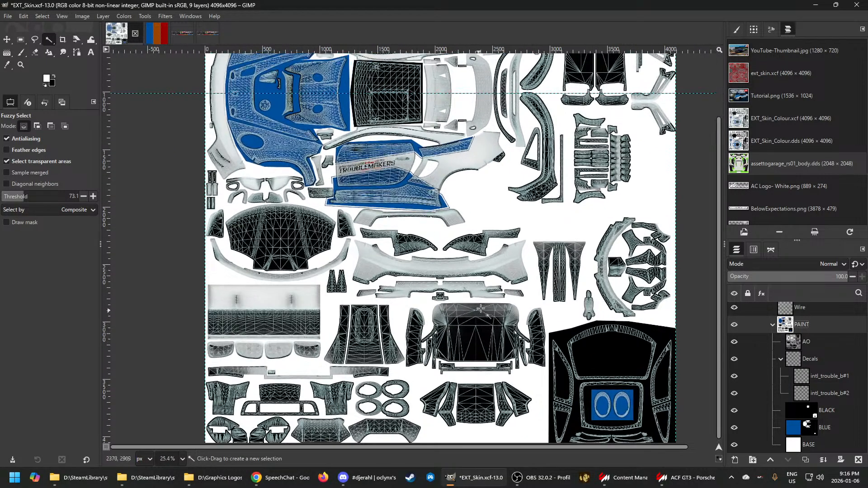
scroll(466, 299, "down", 2)
scroll(468, 294, "down", 2)
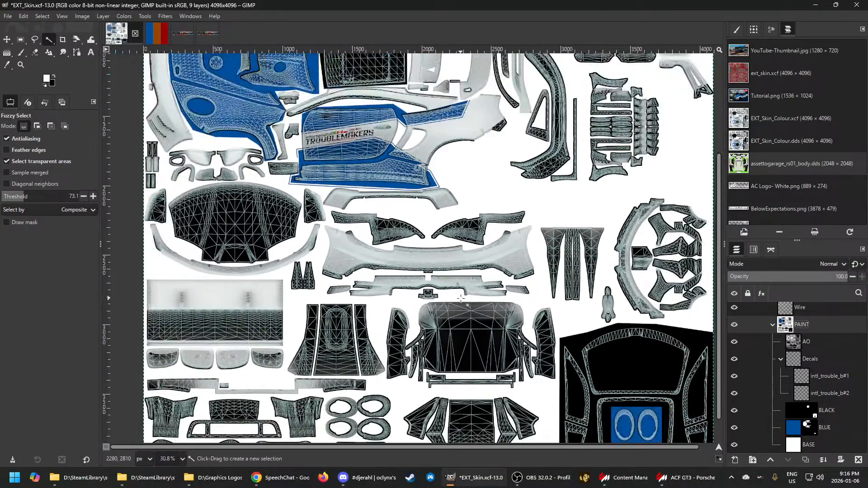
Examine the blue hood, front fenders and white front bumper from several angles in the Porsche preview window
mouse_move(553, 483)
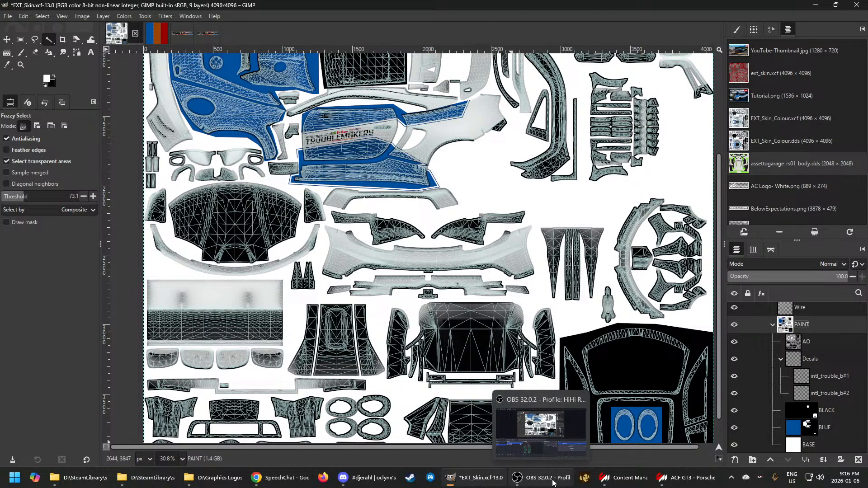
left_click(678, 482)
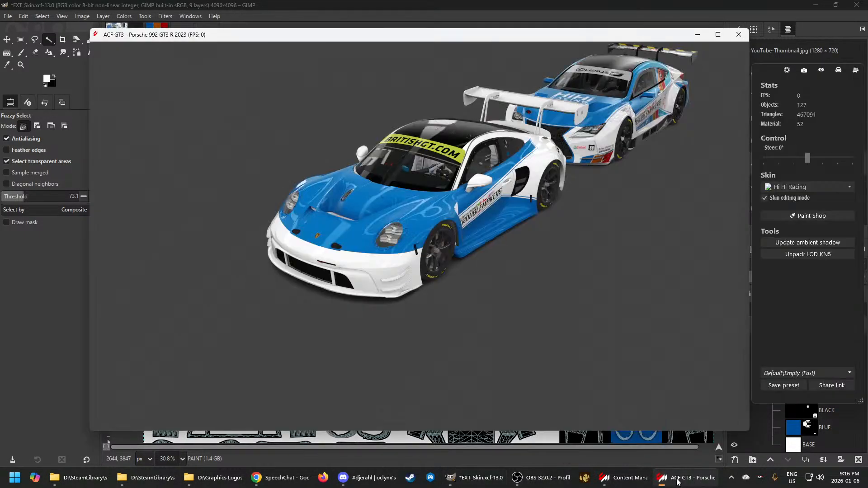
left_click_drag(344, 282, 403, 288)
scroll(493, 317, "up", 5)
scroll(496, 319, "up", 2)
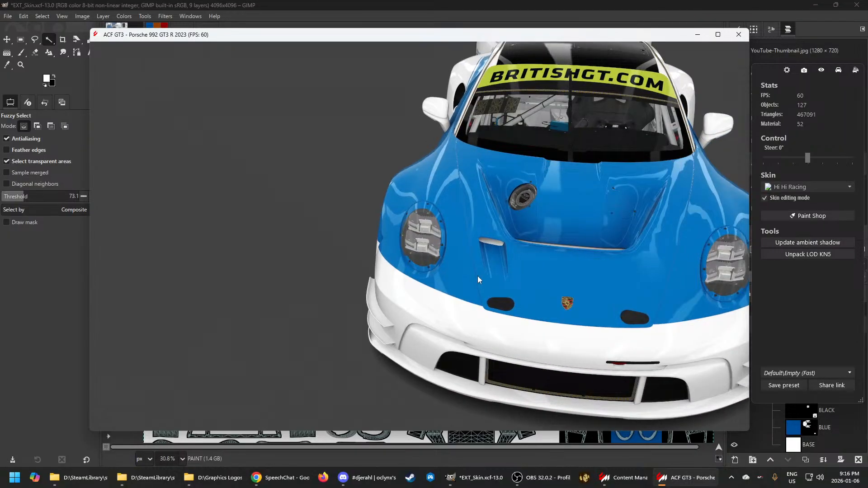
left_click_drag(457, 175, 476, 205)
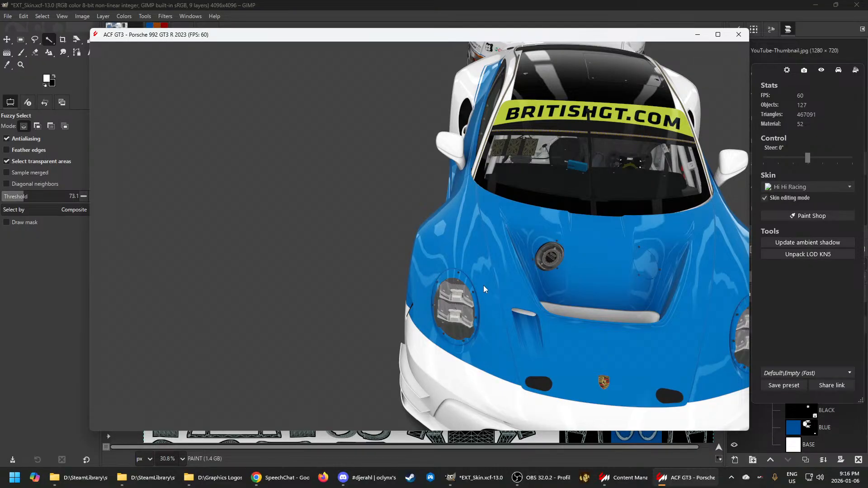
left_click_drag(483, 285, 462, 199)
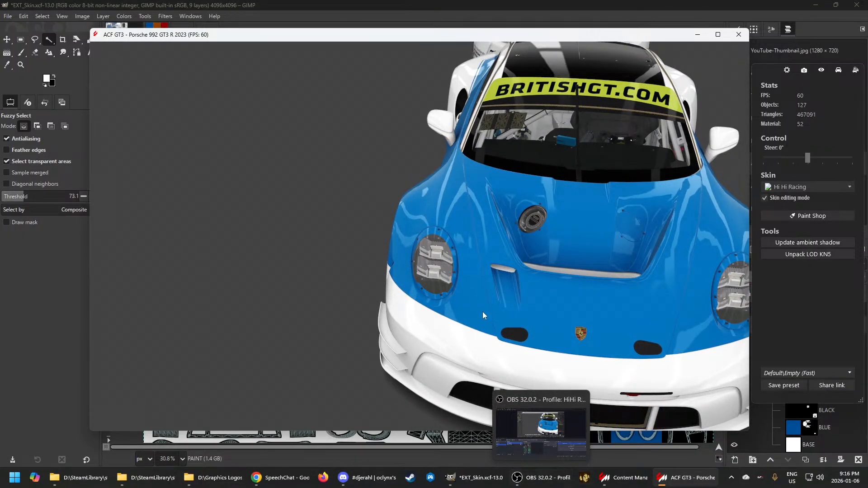
scroll(494, 339, "down", 5)
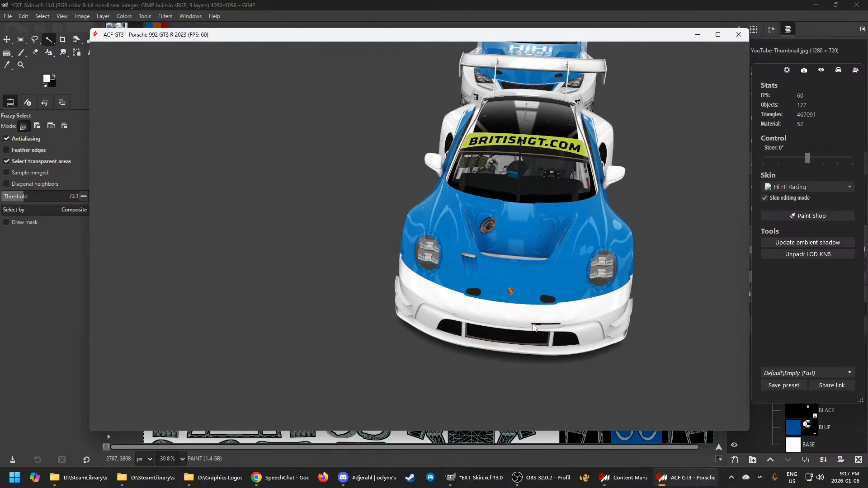
mouse_move(532, 338)
left_mouse_down()
mouse_move(481, 325)
mouse_move(448, 336)
mouse_move(525, 328)
left_mouse_up()
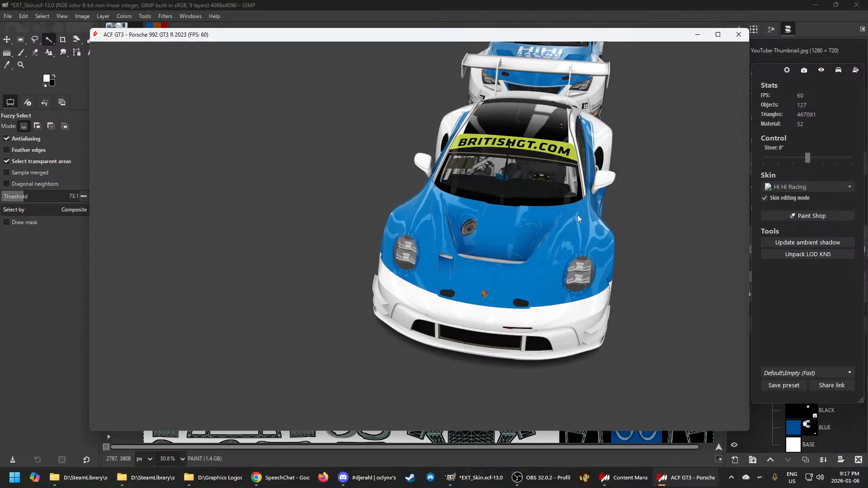
mouse_move(577, 215)
left_mouse_down()
mouse_move(541, 216)
mouse_move(563, 206)
left_mouse_up()
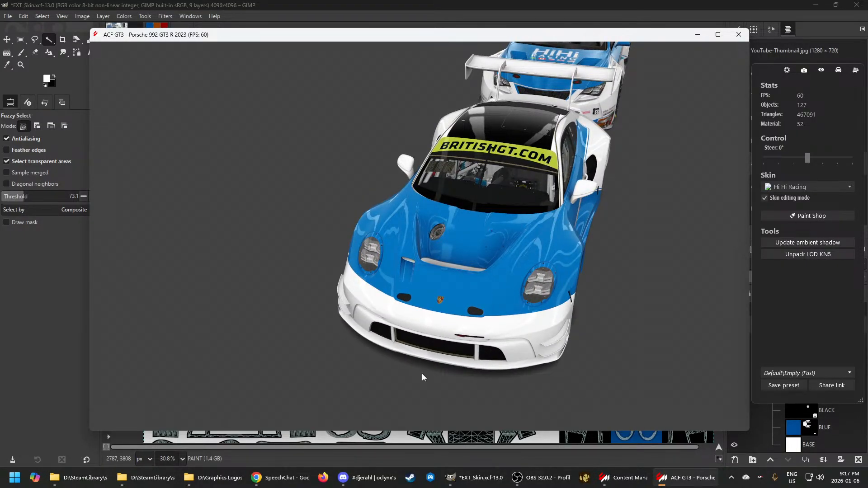
Back in the skin texture, target the BLUE layer's mask and select the connected hood and front fender area with Fuzzy Select
mouse_move(478, 485)
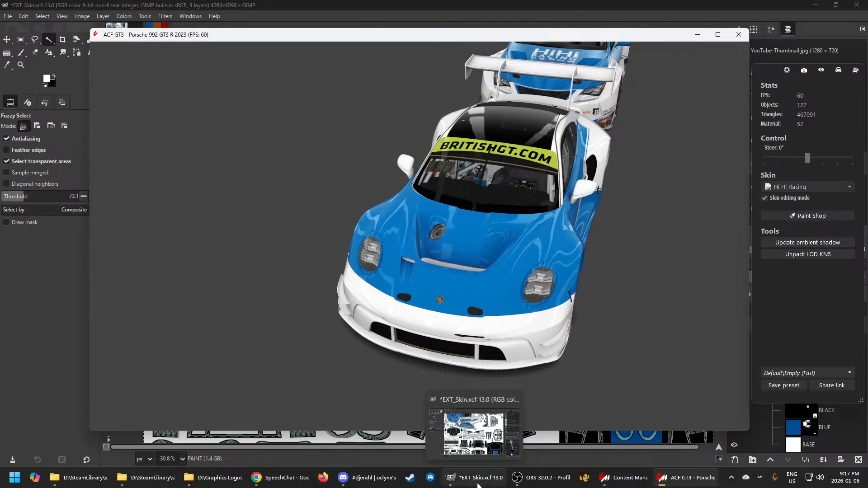
left_click(472, 485)
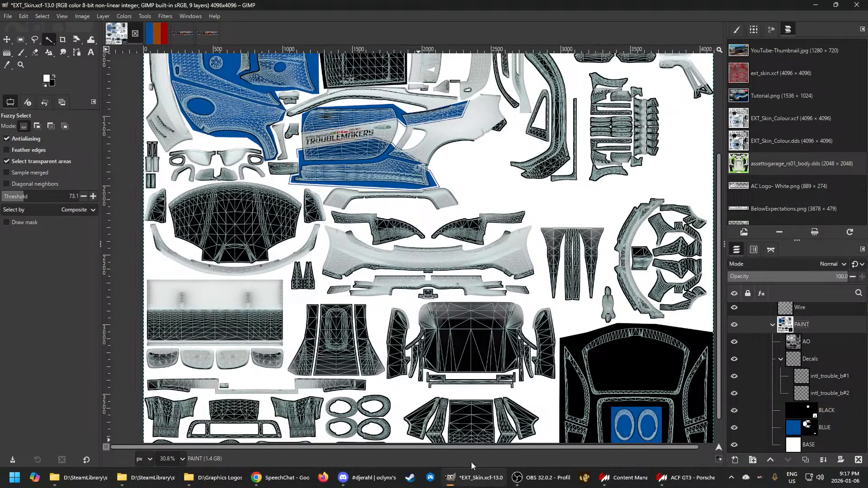
scroll(466, 383, "down", 3)
scroll(299, 167, "up", 1)
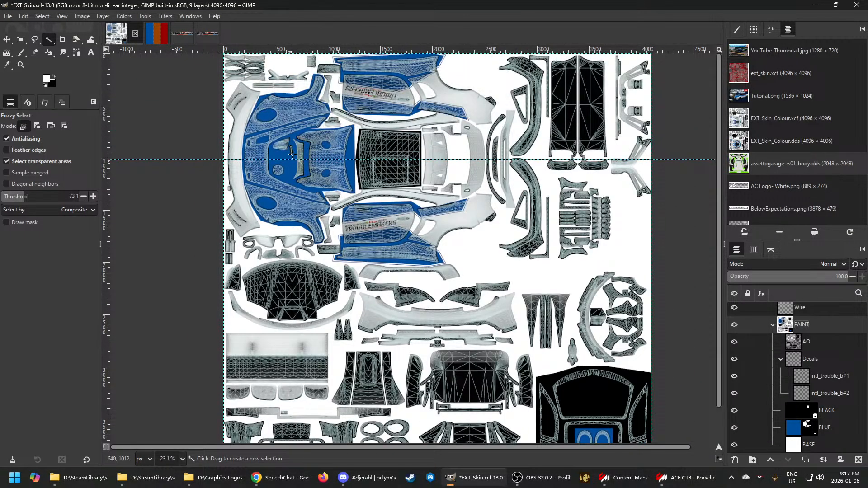
scroll(292, 154, "up", 4)
scroll(298, 151, "up", 1)
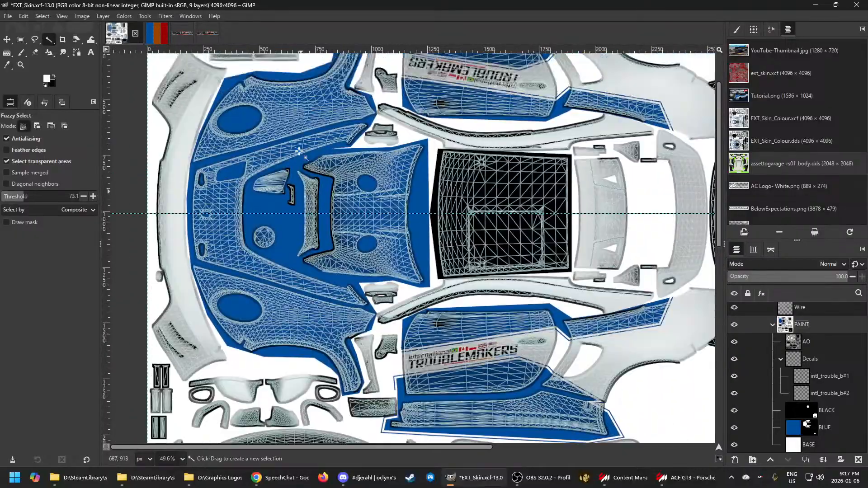
scroll(299, 151, "up", 3)
left_click(810, 427)
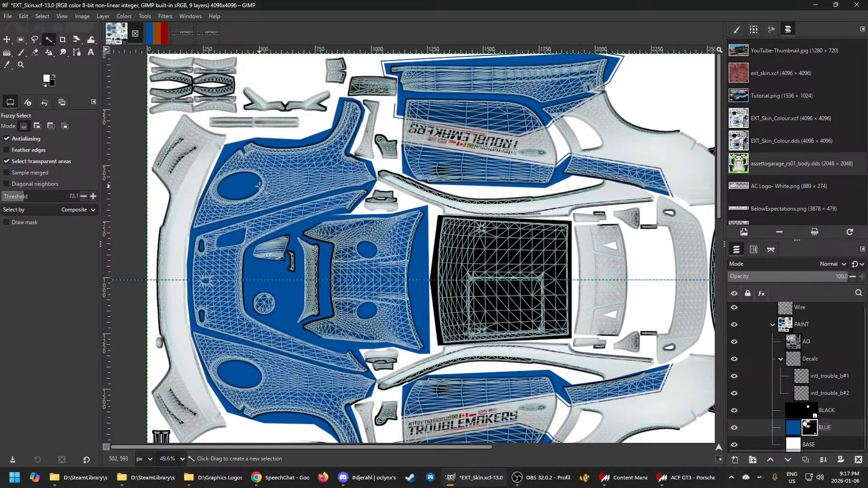
left_click(34, 40)
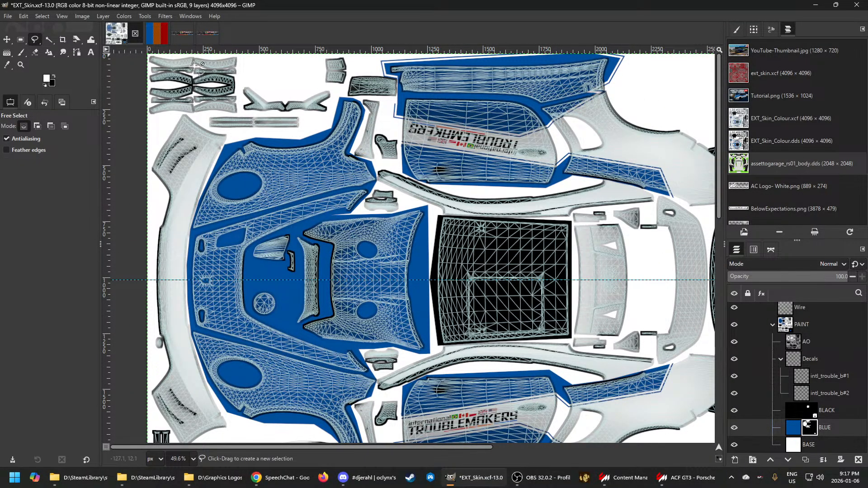
scroll(326, 99, "up", 1)
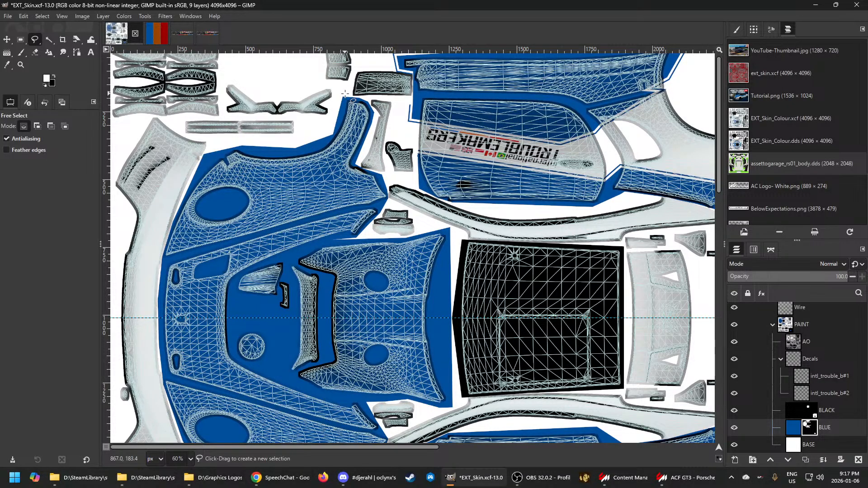
left_click(49, 40)
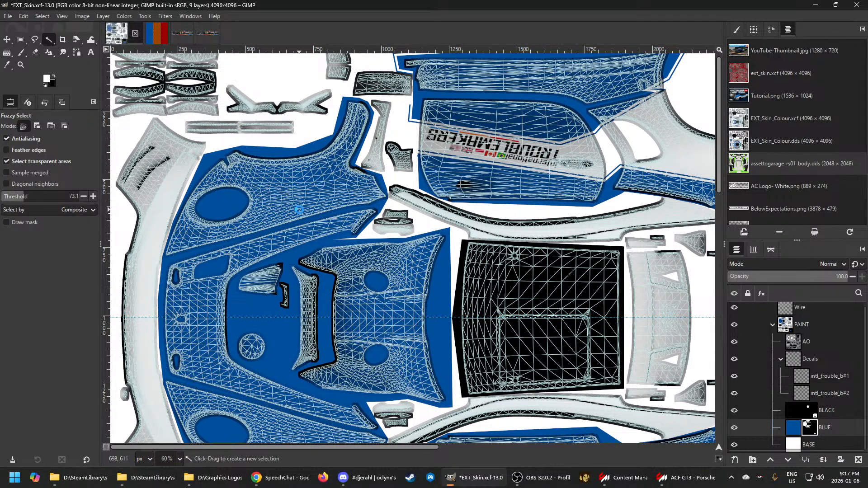
left_click(332, 255)
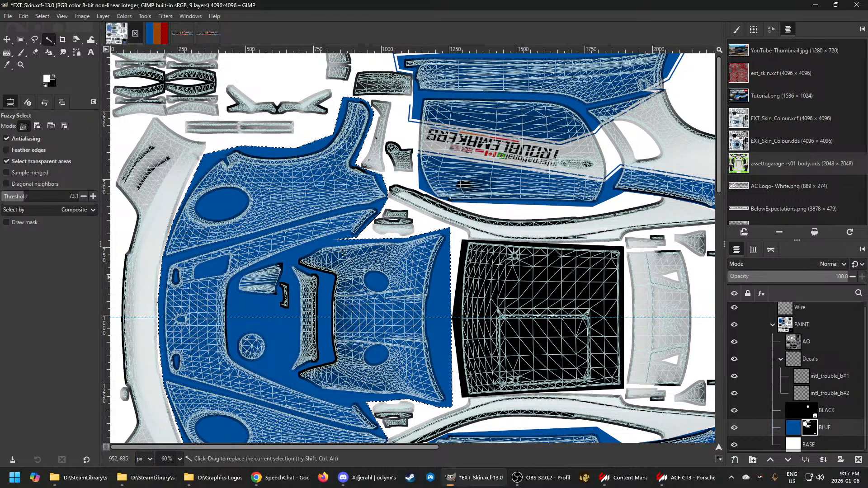
Save the skin file and subtract the hood from the selection with a Free Select outline along the fender seams, keeping both front fenders selected
left_click(35, 40)
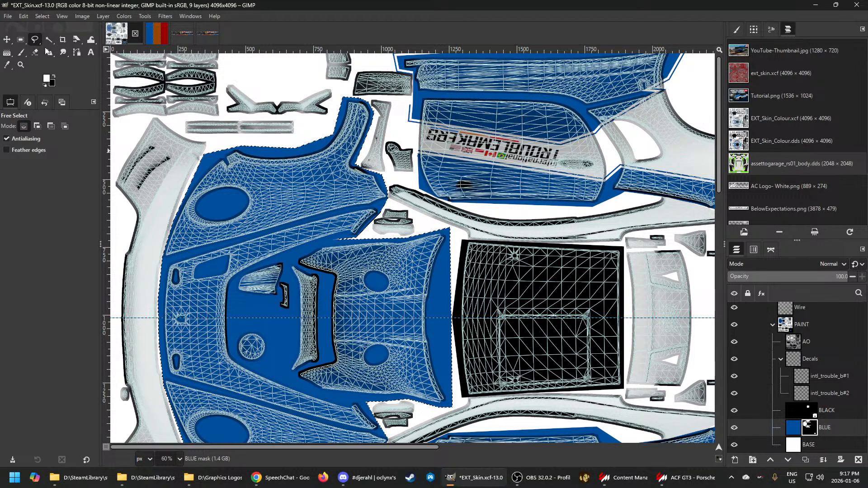
left_click(51, 126)
key("ctrl+s")
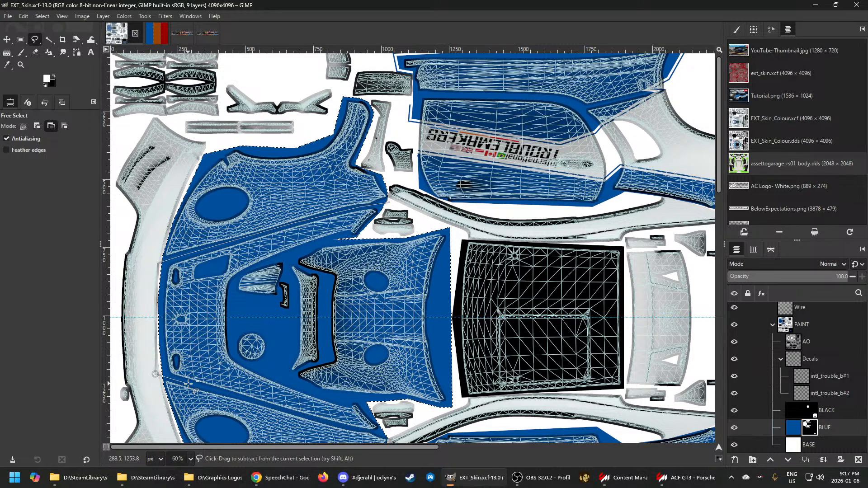
left_click(335, 424)
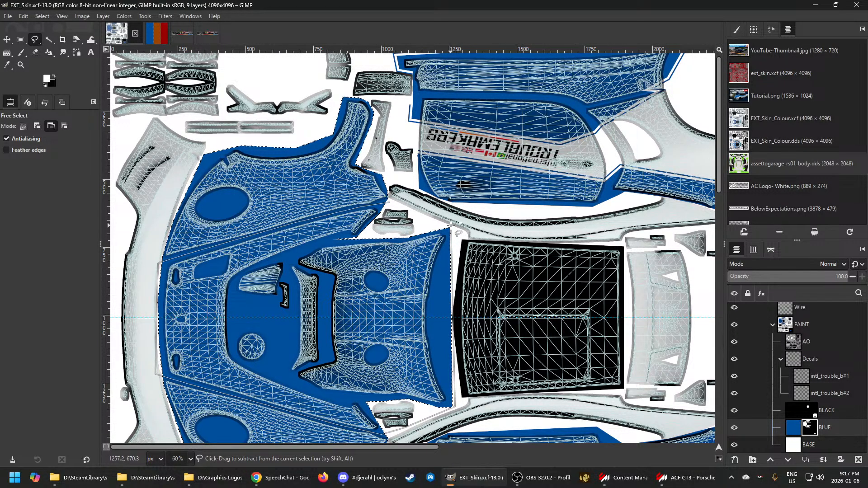
left_click(455, 407)
left_click(390, 202)
key("Return")
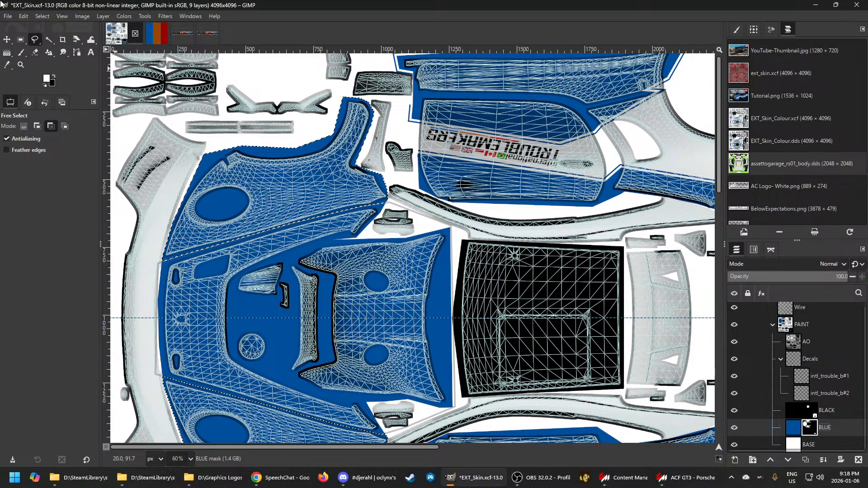
Fill the selected front fenders with the black background color on the BLUE mask, clear the selection, and save the skin file
left_click(23, 16)
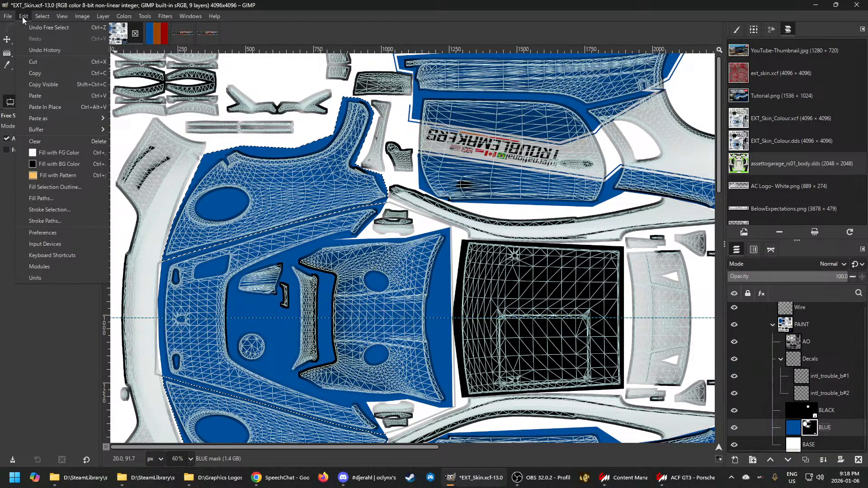
left_click(59, 164)
scroll(335, 236, "down", 3)
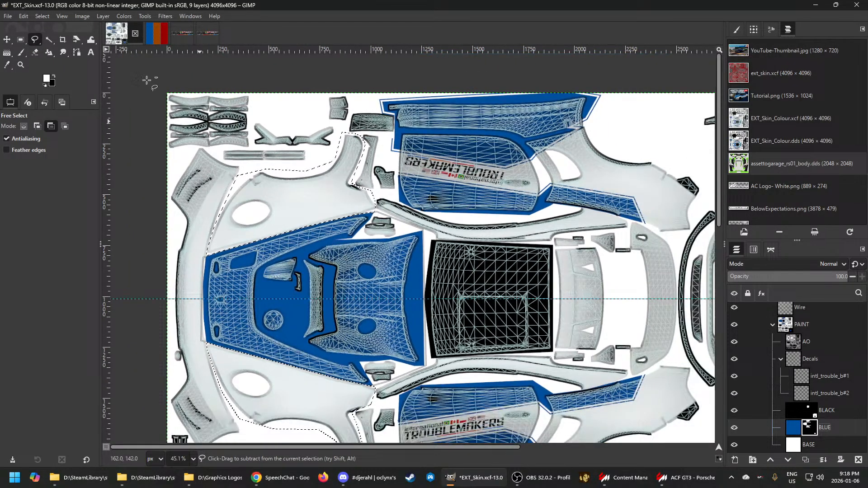
left_click(42, 17)
left_click(50, 35)
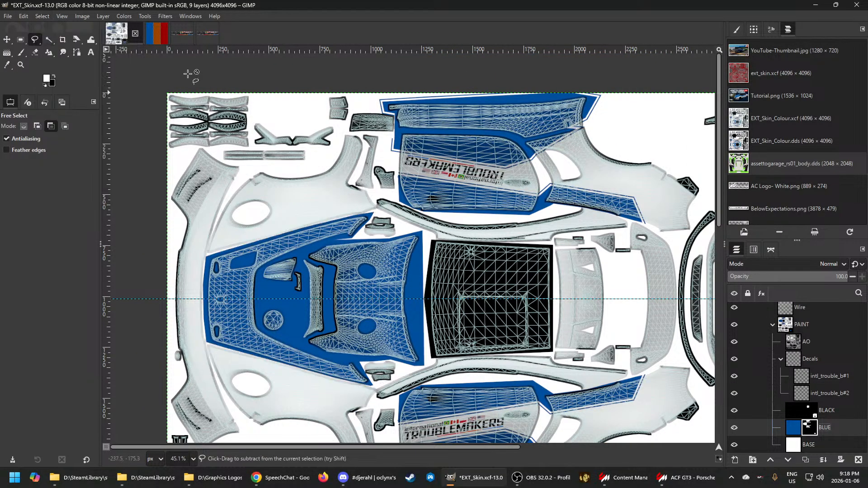
key("ctrl+s")
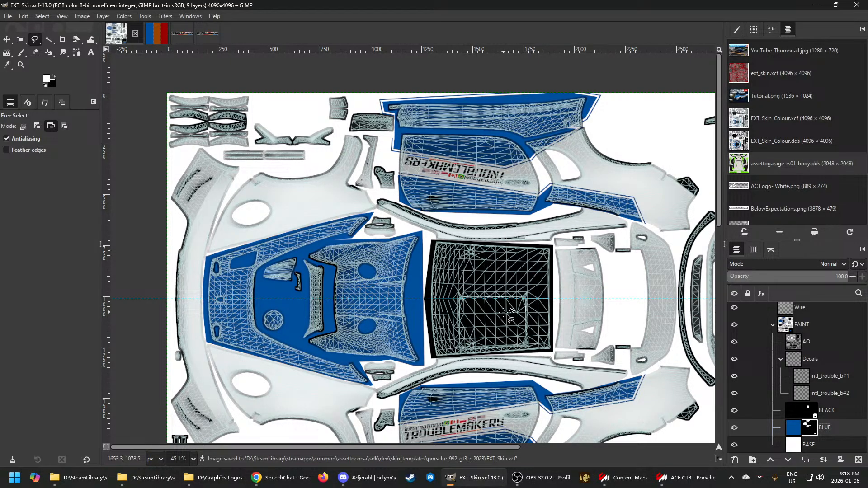
Select the PAINT group, switch to the Porsche preview window, and examine the blue hood and white front fenders from the front
scroll(452, 289, "down", 3)
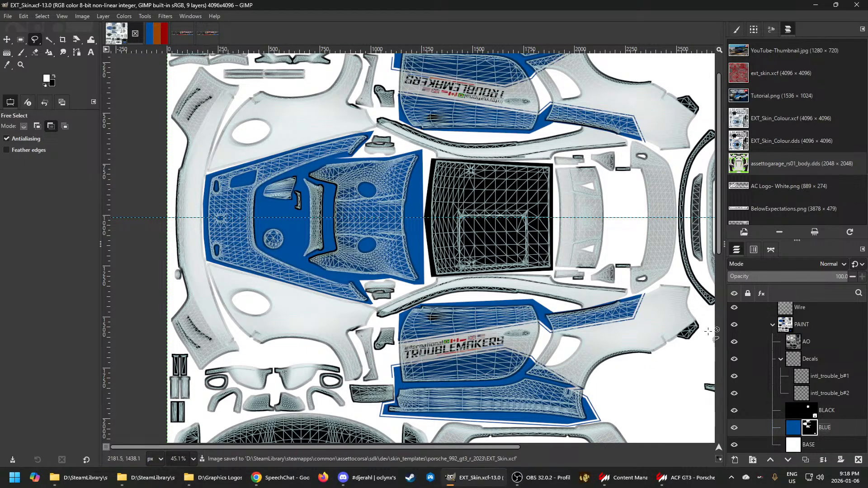
left_click(789, 328)
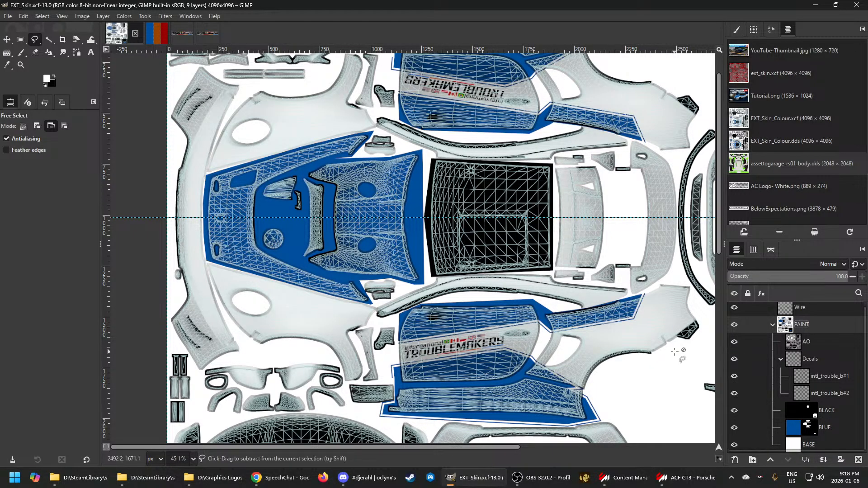
mouse_move(569, 486)
left_click(701, 484)
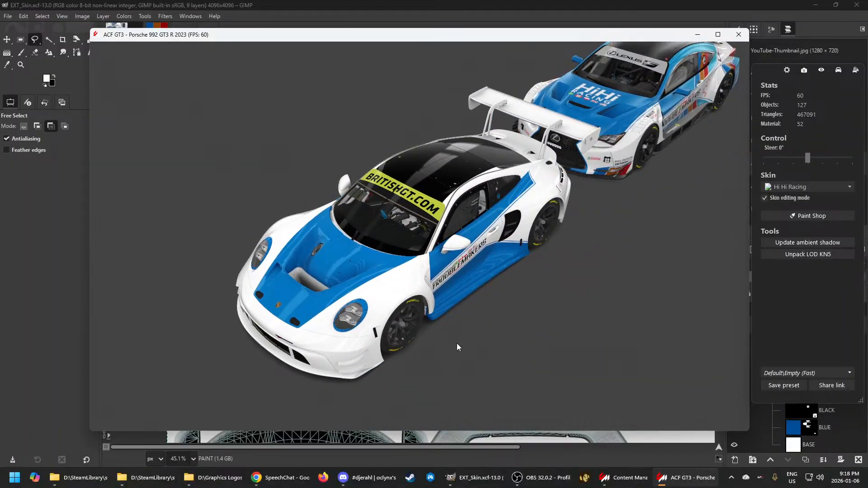
left_click_drag(538, 318, 602, 243)
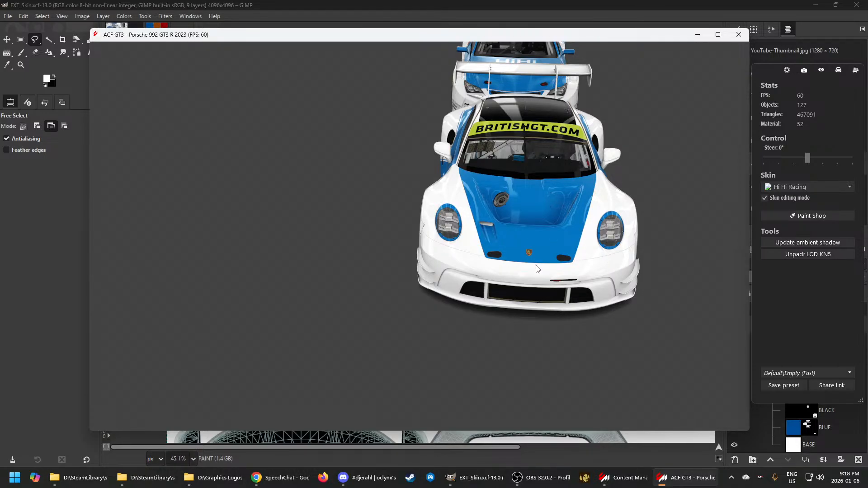
left_click_drag(538, 274, 568, 198)
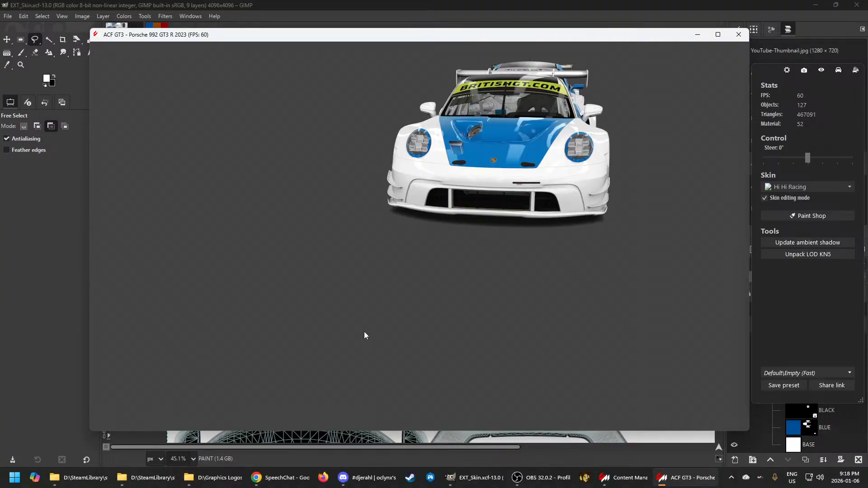
Return to the skin texture in GIMP and target the BLUE layer's mask for work around the front fender's rear tip
left_click(475, 478)
scroll(255, 129, "up", 1)
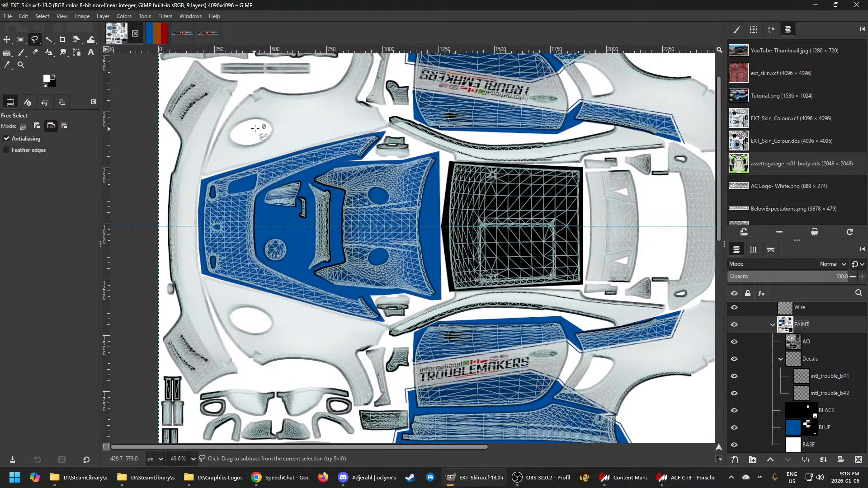
scroll(255, 129, "up", 6)
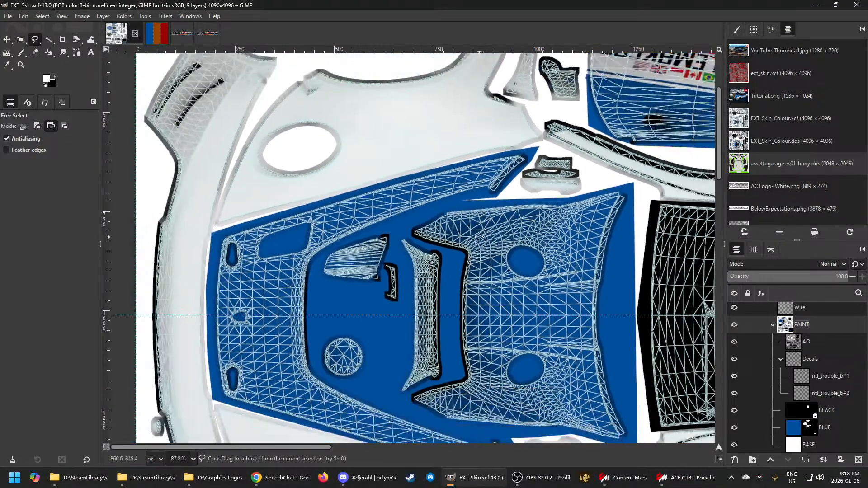
scroll(481, 238, "down", 3)
left_click(809, 427)
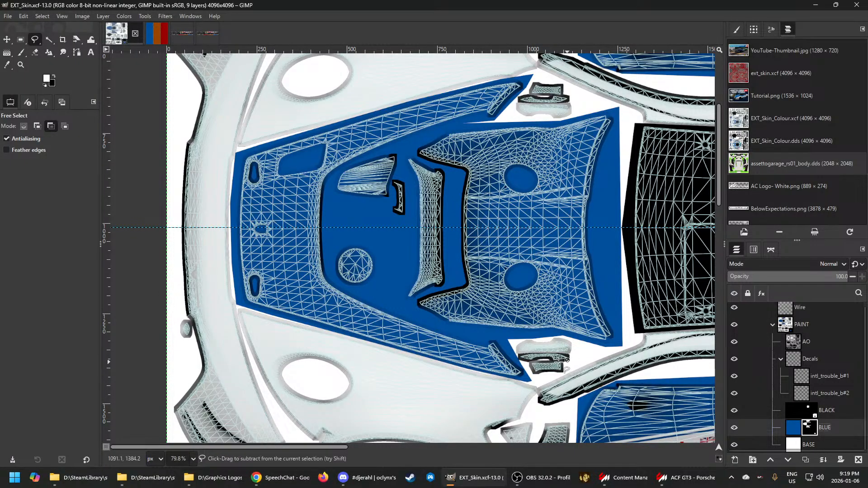
scroll(563, 360, "up", 6)
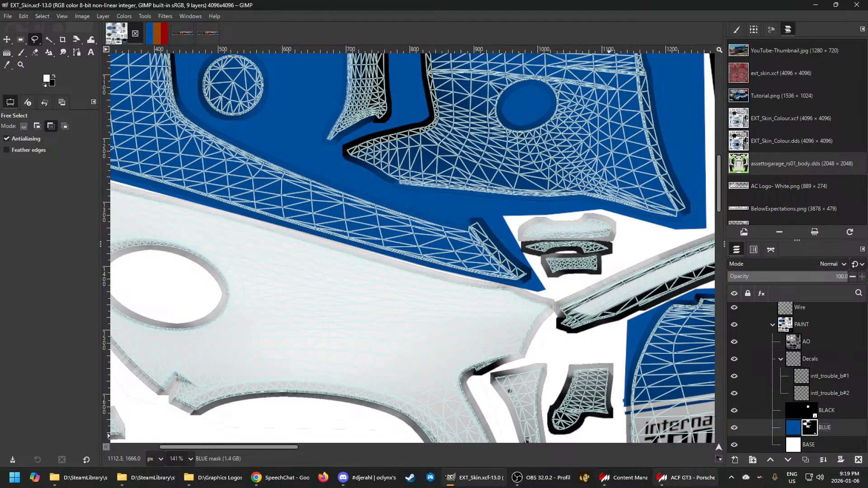
Show the Porsche preview as a wireframe and examine the seam between hood and front fender near the windshield
left_click(687, 478)
scroll(501, 263, "up", 5)
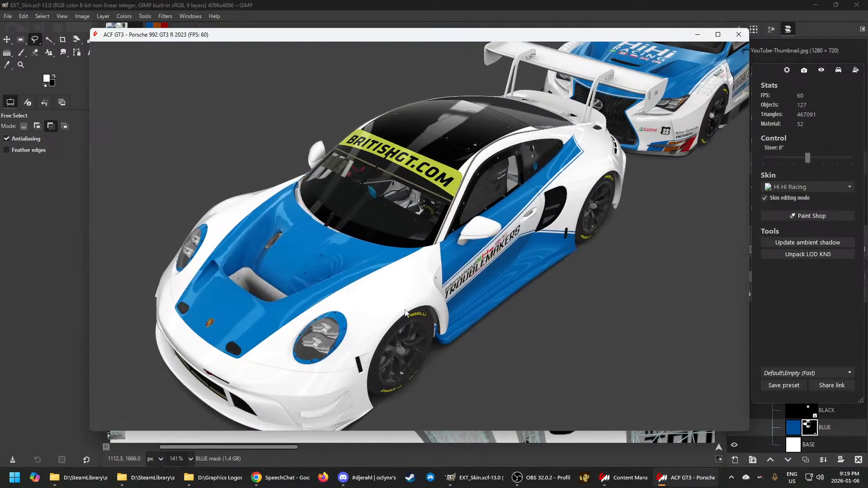
key("w")
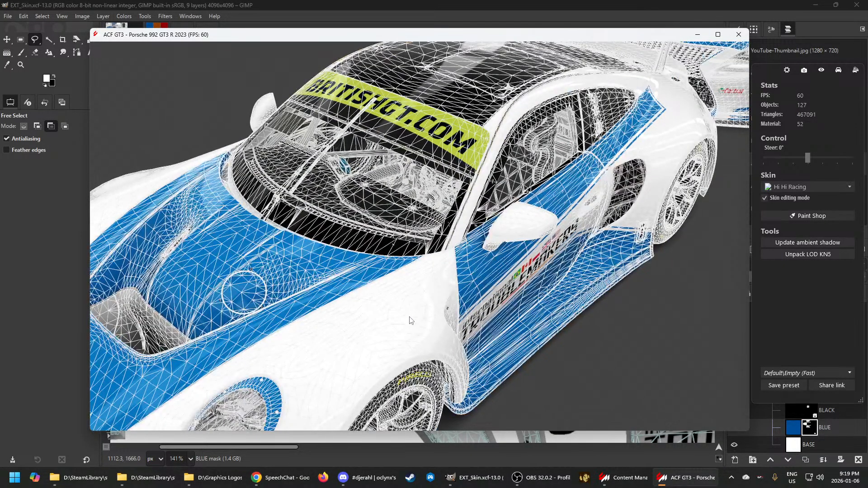
key("w")
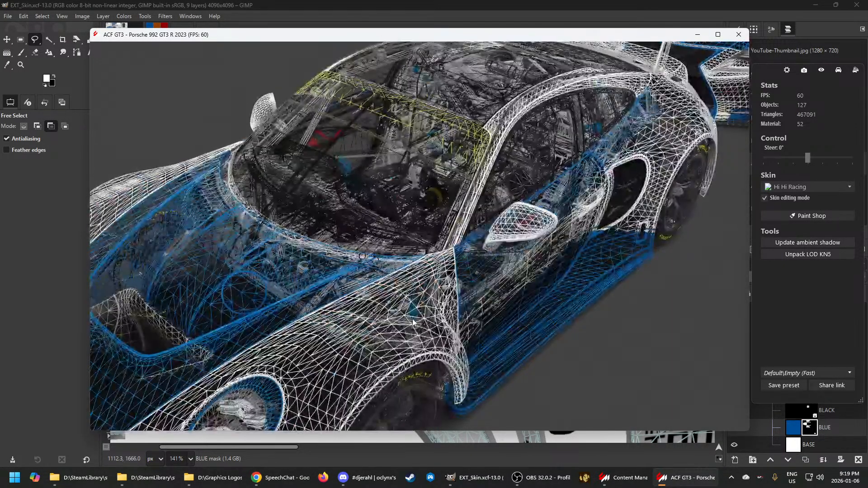
left_click_drag(410, 321, 454, 330)
scroll(454, 330, "up", 3)
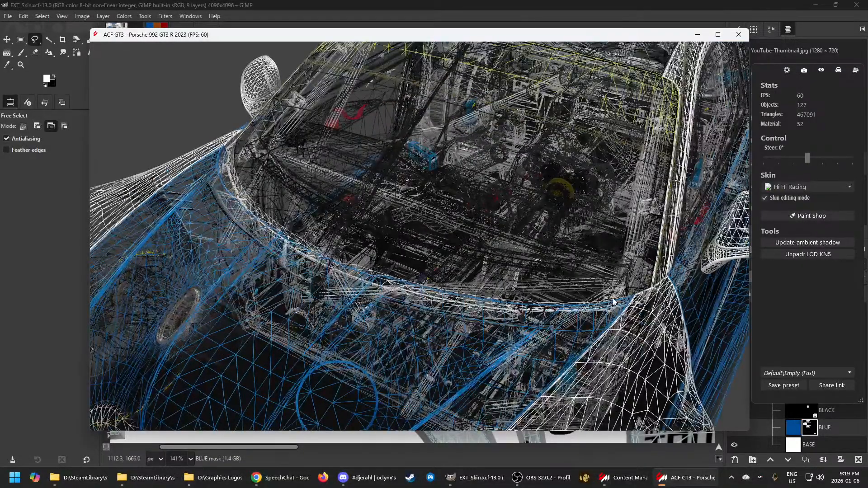
scroll(654, 287, "up", 3)
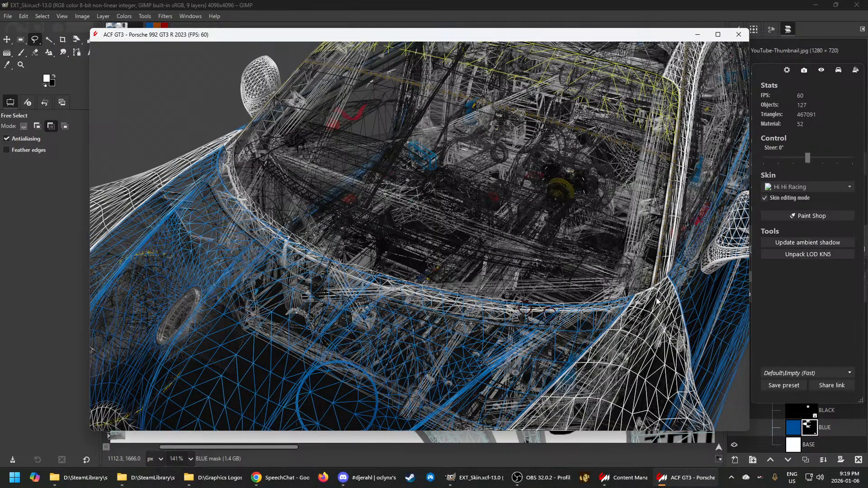
scroll(638, 322, "down", 3)
left_click_drag(614, 329, 604, 241)
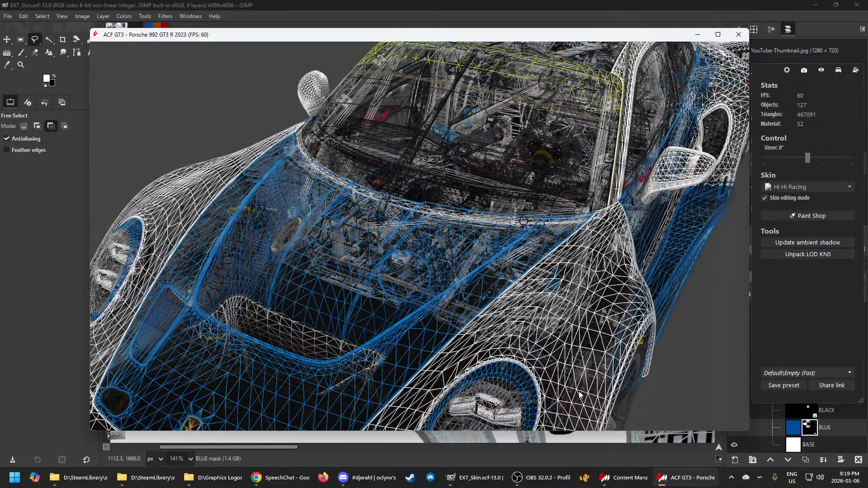
Back in the skin texture, lay a two-anchor path along the front fender's hood-side edge, from its rear tip to its front corner
left_click(480, 477)
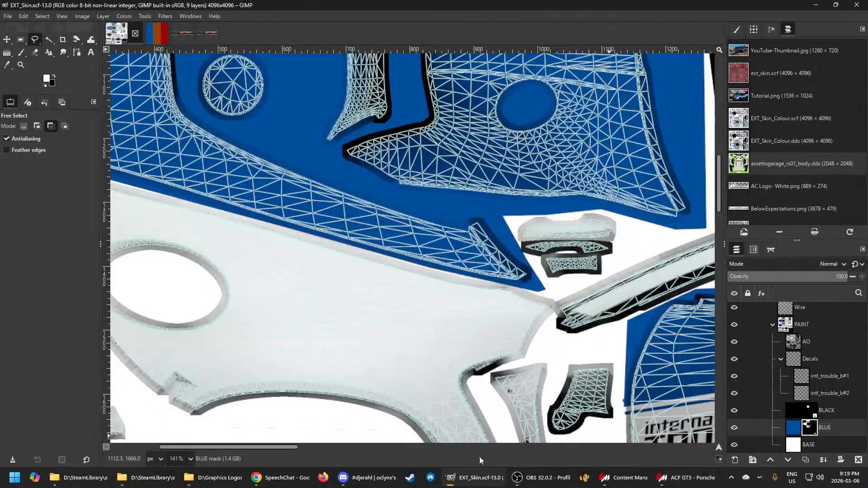
scroll(546, 322, "up", 8)
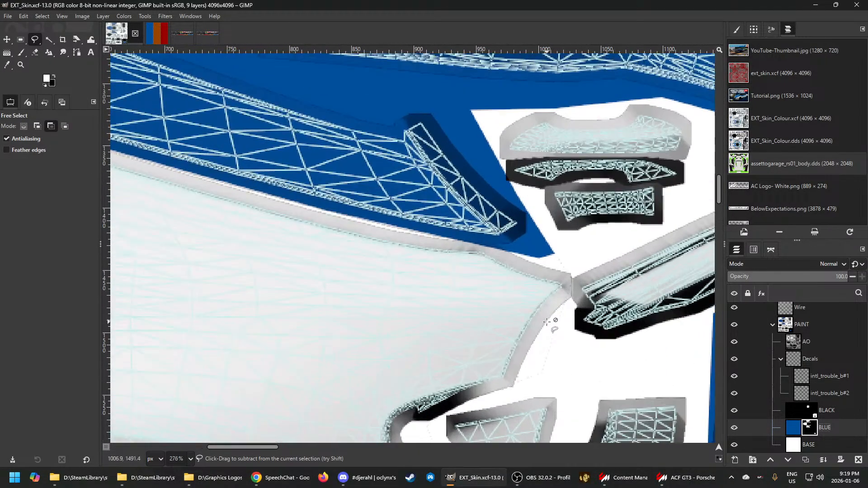
scroll(520, 307, "down", 3)
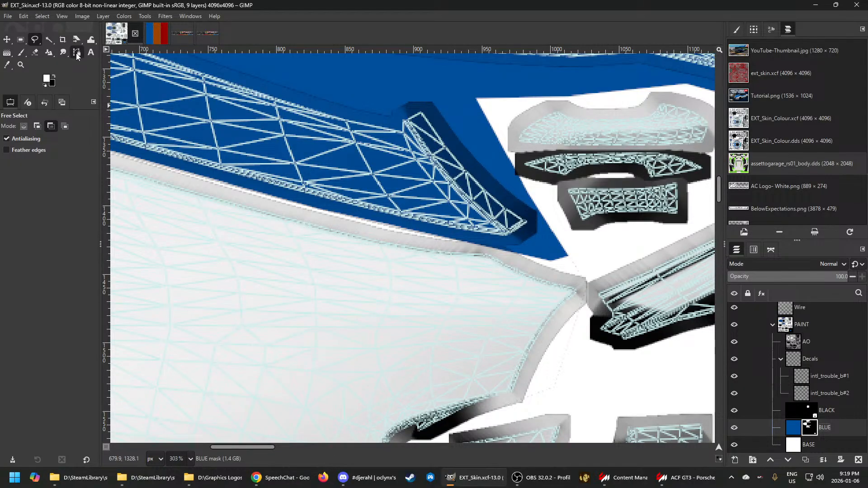
left_click(77, 54)
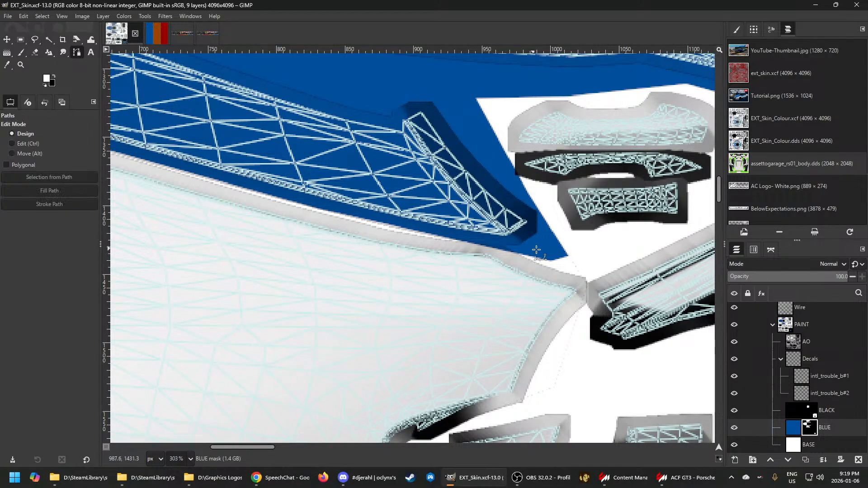
left_click(546, 277)
scroll(548, 285, "down", 7)
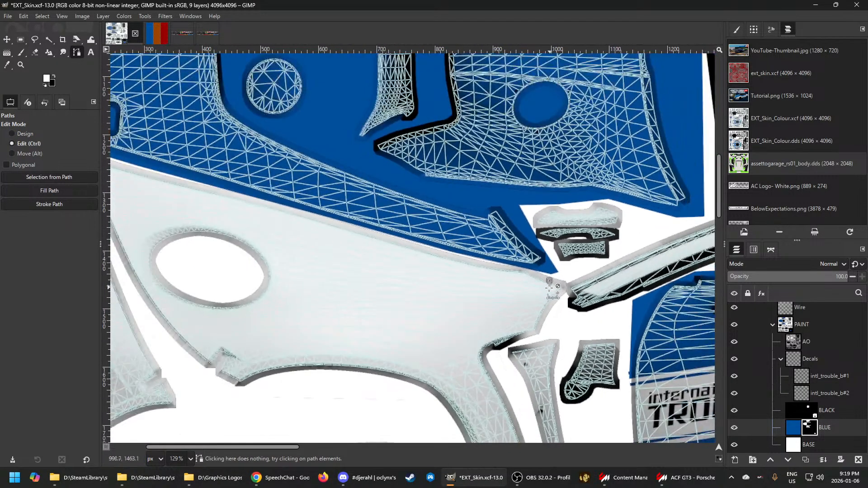
scroll(287, 249, "up", 3)
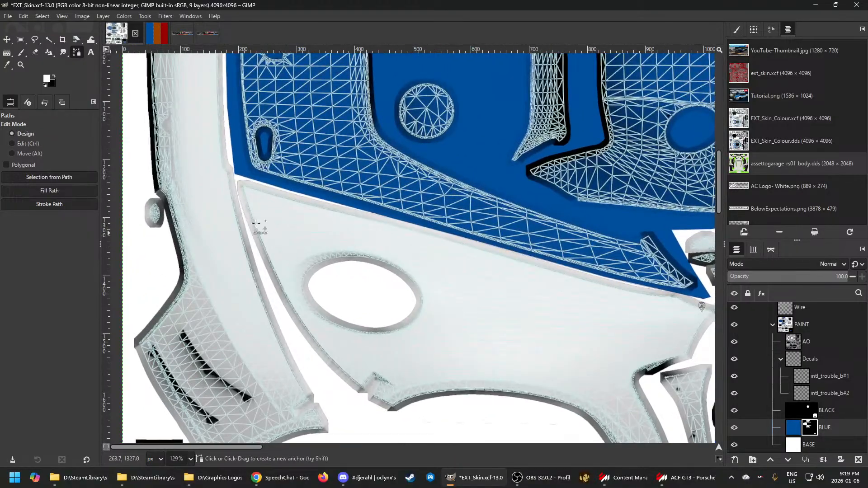
left_click(237, 198)
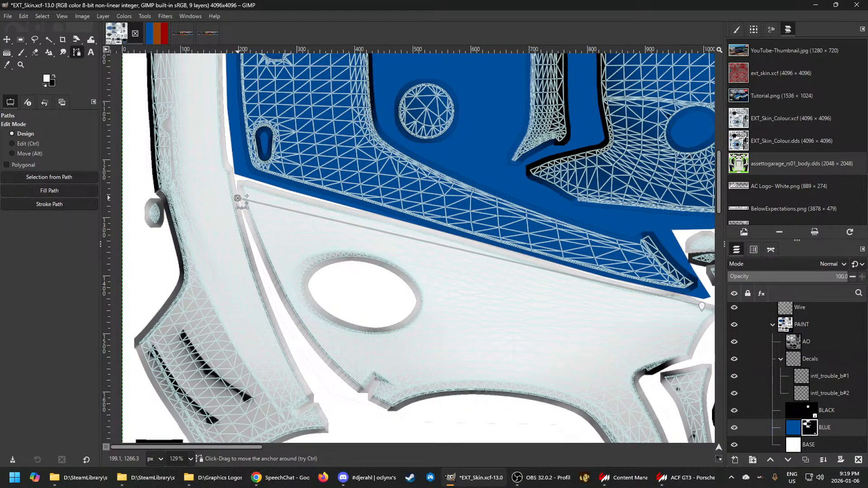
left_click_drag(237, 198, 239, 194)
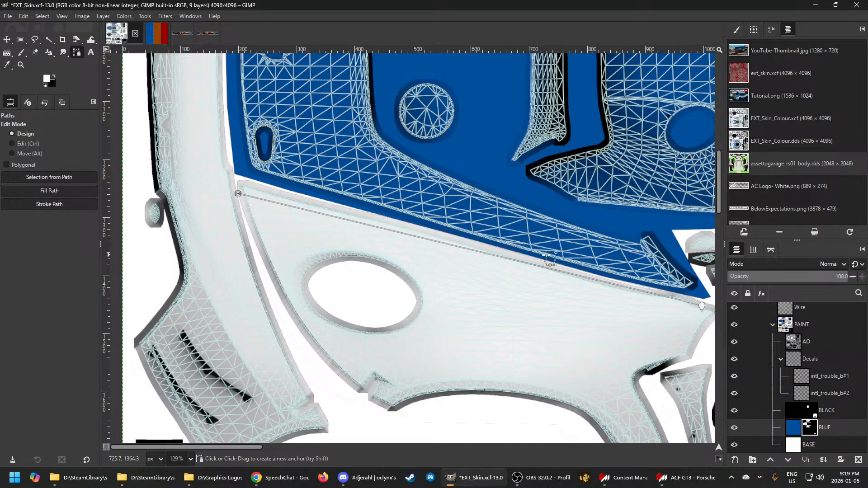
Pull a curve handle out of the path's rear anchor so the line bows down into the front fender
scroll(633, 331, "up", 3)
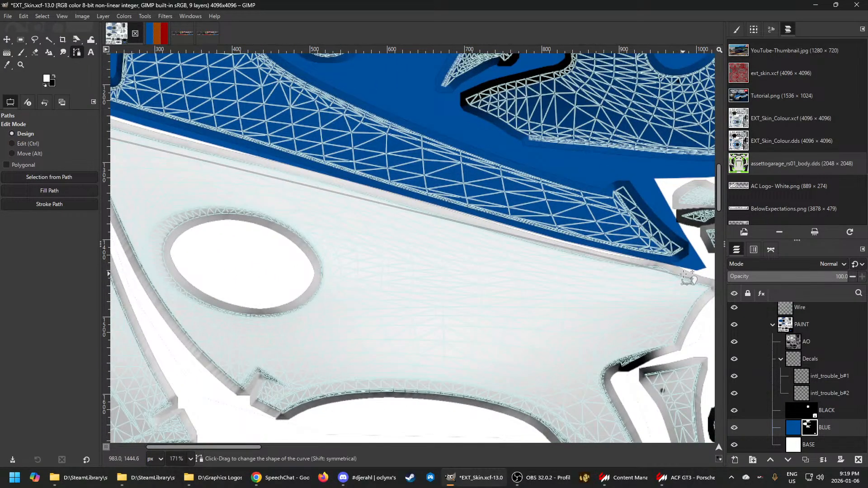
left_click_drag(686, 277, 674, 279)
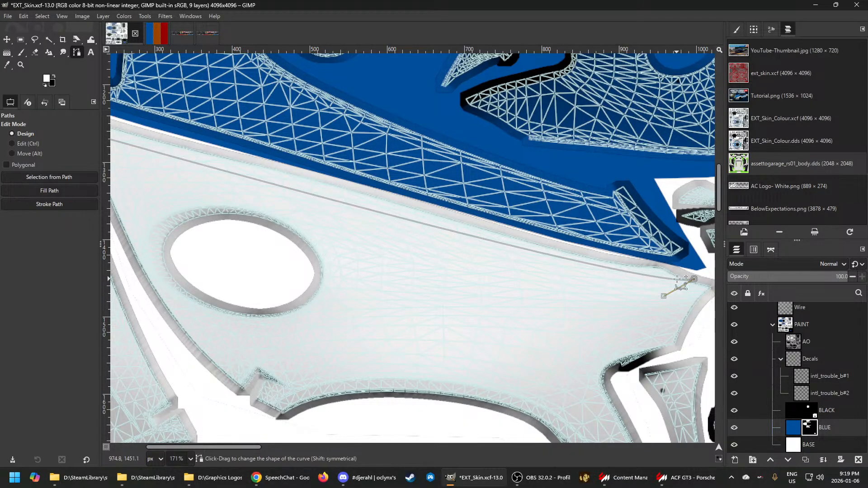
left_click_drag(679, 279, 641, 302)
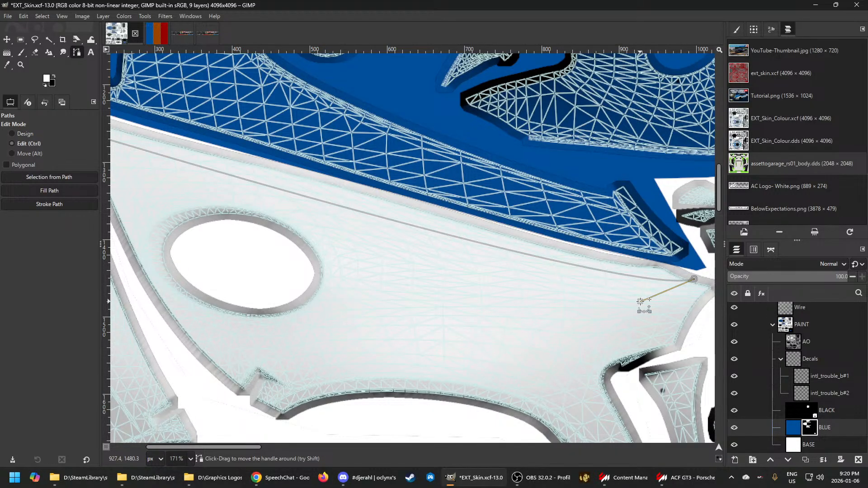
Shift the whole path slightly toward the hood seam at the fender's front corner, using the Paths tool's Move mode
scroll(640, 302, "down", 4)
scroll(420, 246, "up", 4)
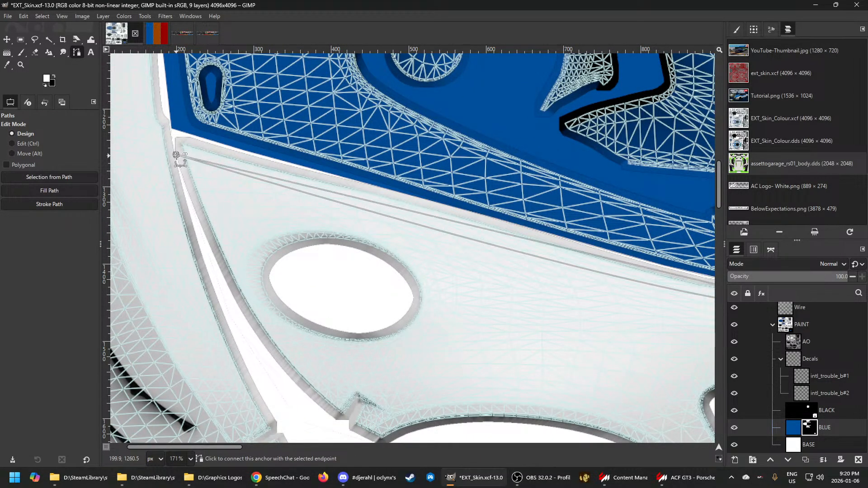
key("ctrl")
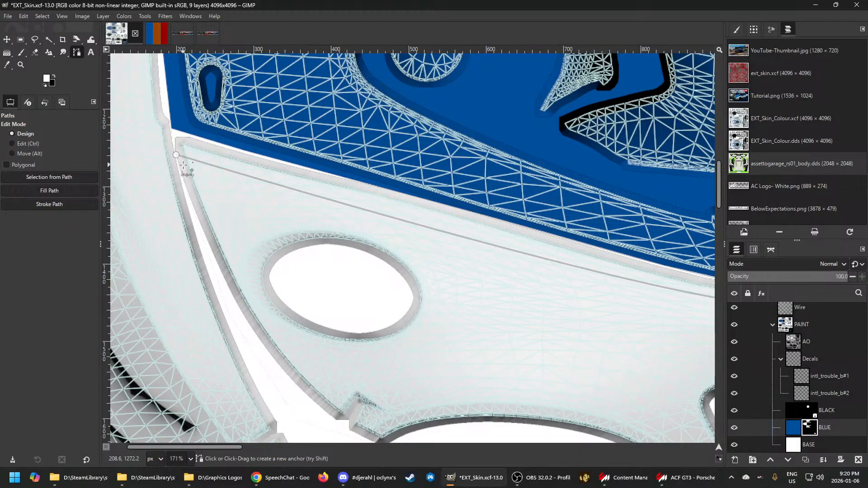
key("ctrl")
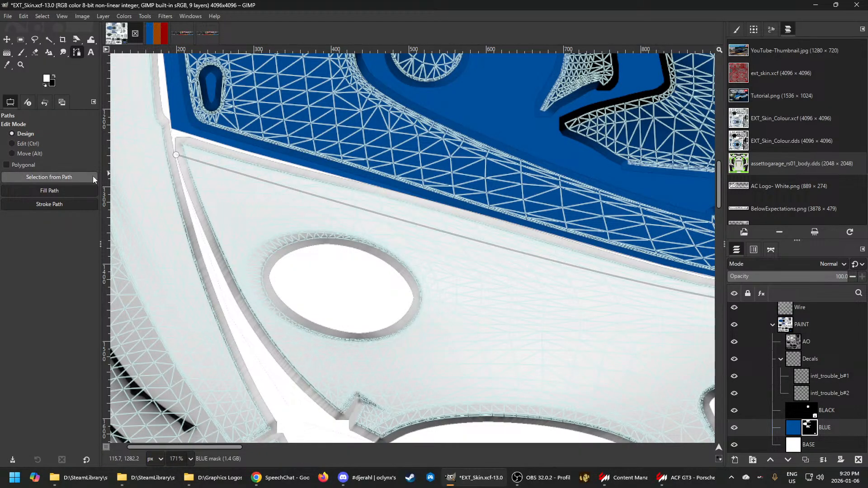
left_click(23, 144)
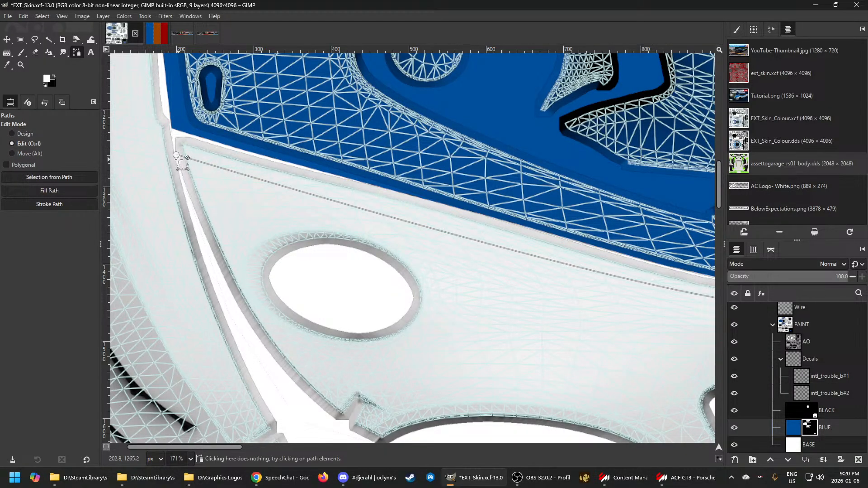
key("alt")
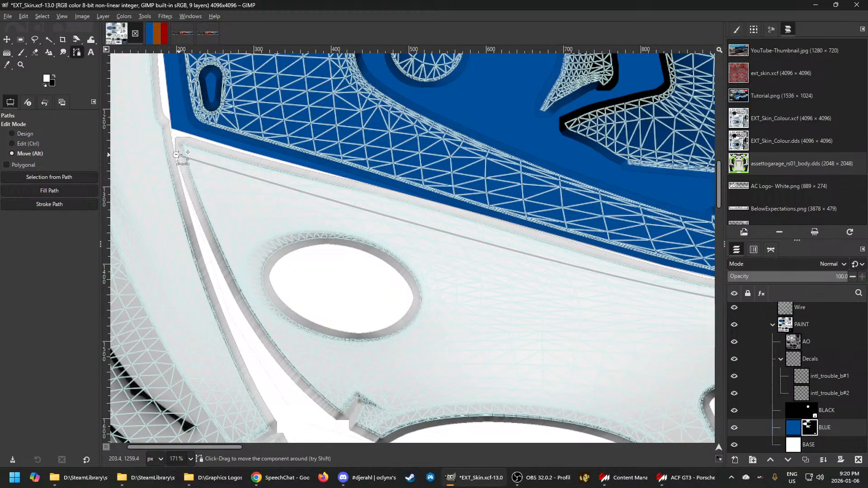
left_click_drag(175, 155, 176, 151)
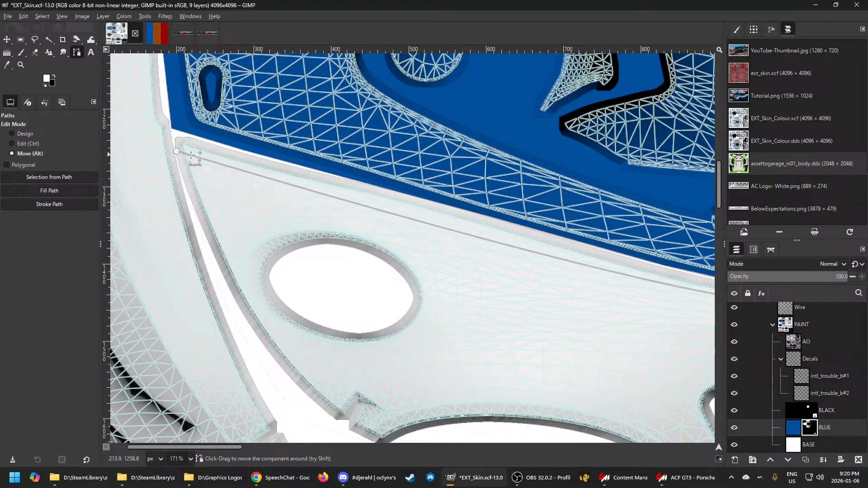
Try to reshape the path near its front anchor in Edit mode, and undo the change
key("ctrl")
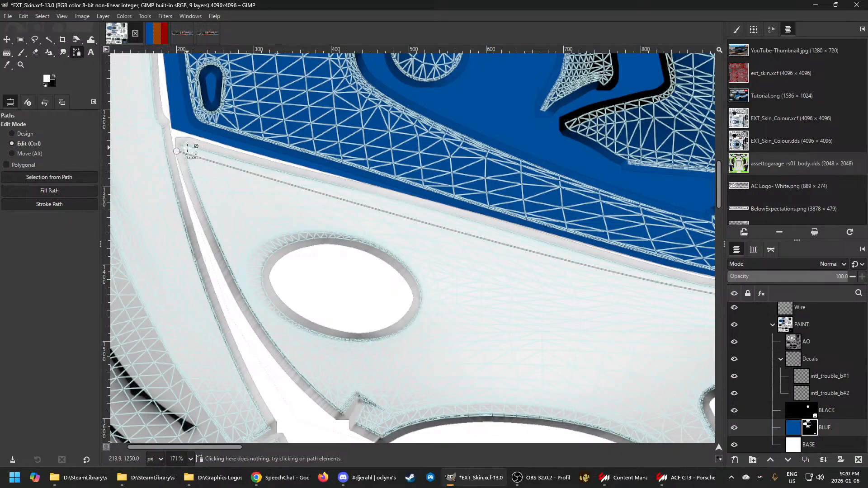
left_click_drag(186, 154, 201, 161)
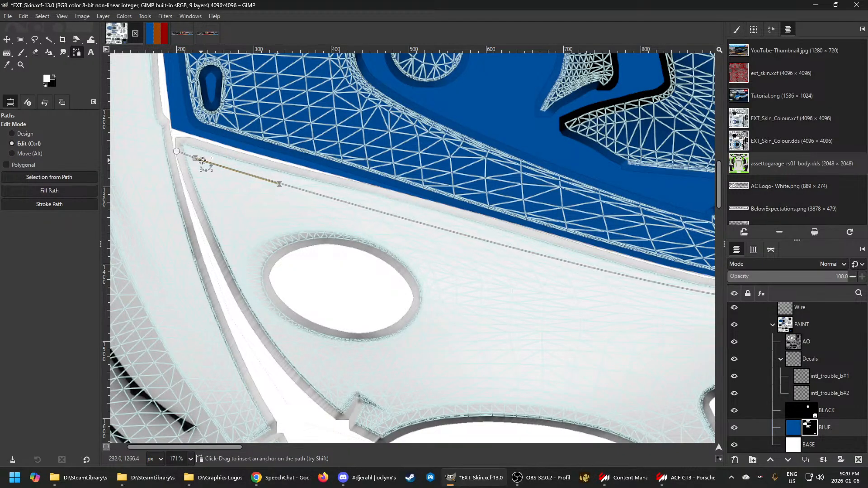
key("ctrl+z")
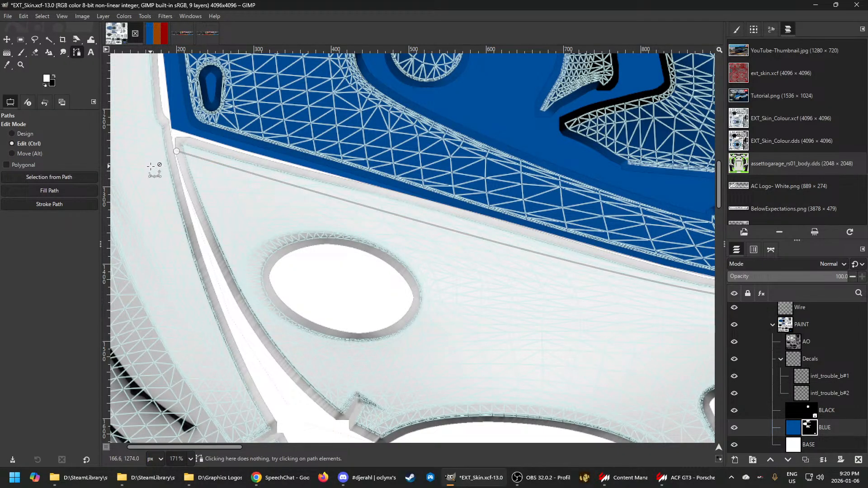
In Design mode, pull a curve handle out of the path's front anchor and fine-tune the curve near its rear anchor
left_click(30, 134)
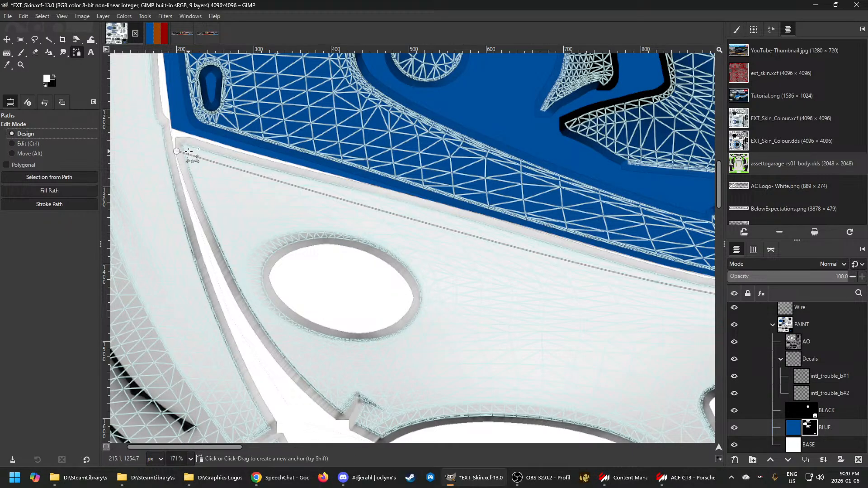
left_click_drag(184, 153, 262, 183)
scroll(262, 183, "up", 6)
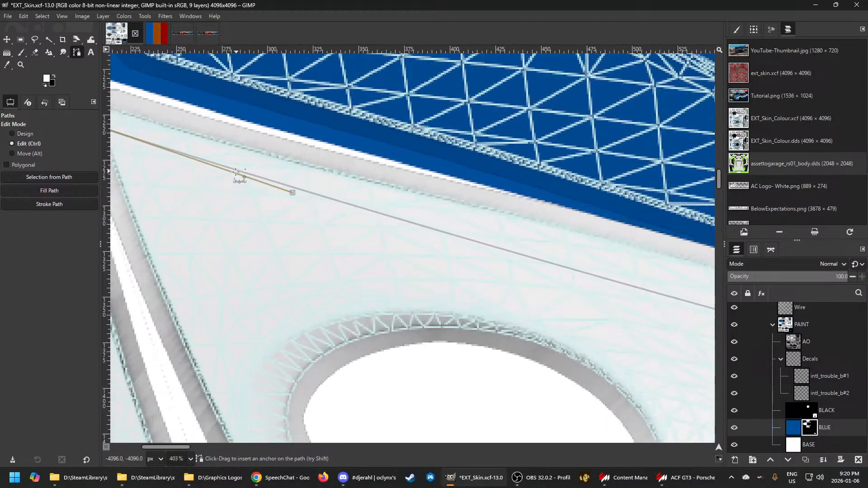
scroll(247, 183, "down", 9)
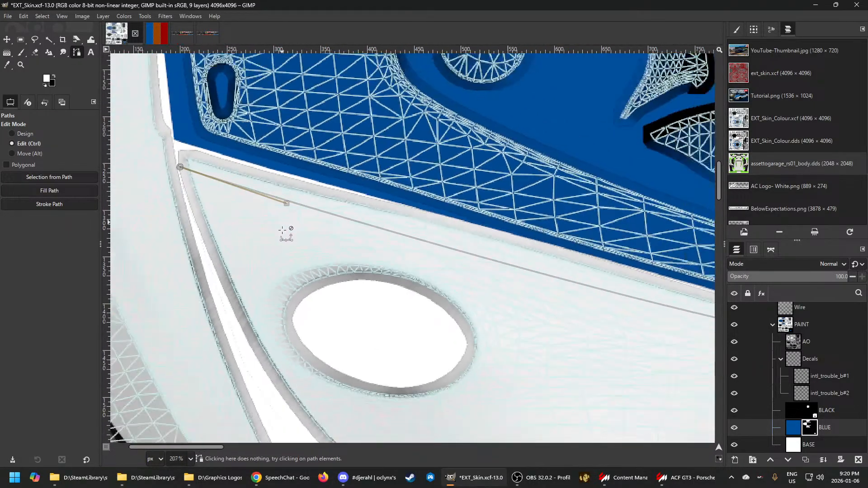
scroll(615, 307, "up", 2)
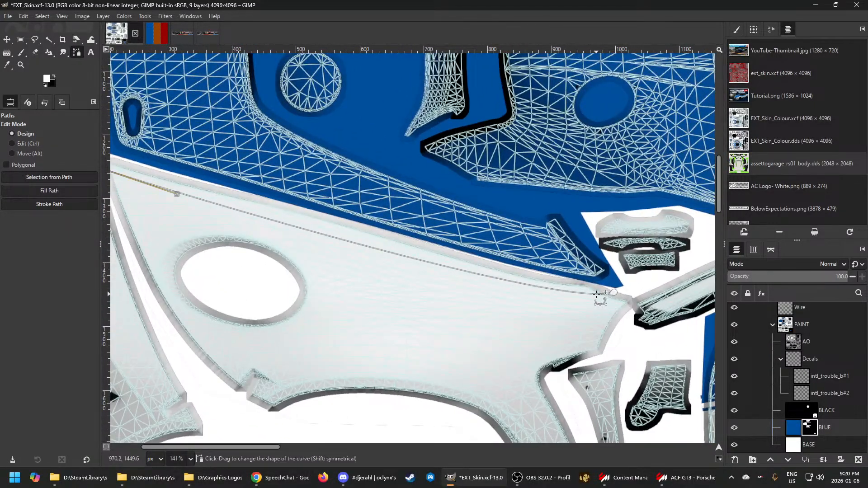
left_click_drag(596, 294, 594, 295)
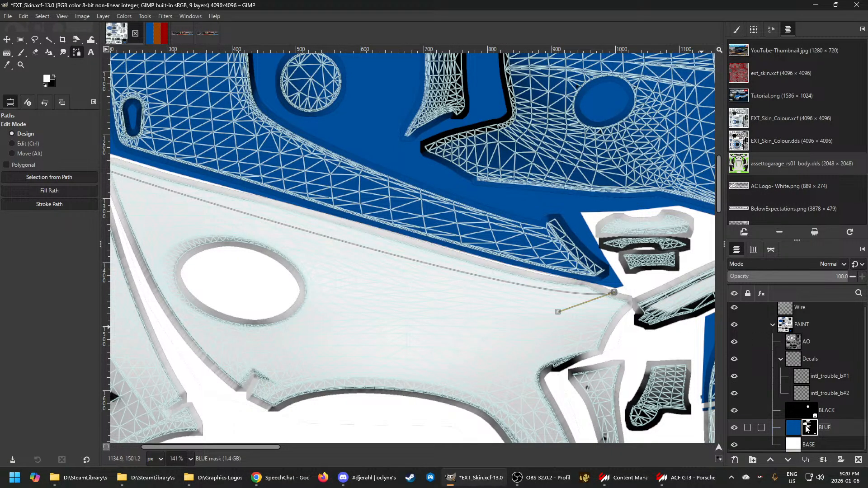
Stroke the fender path on the BLUE layer mask with a 10 px foreground-colour line, and export the texture to EXT_Skin.dds
left_click(49, 204)
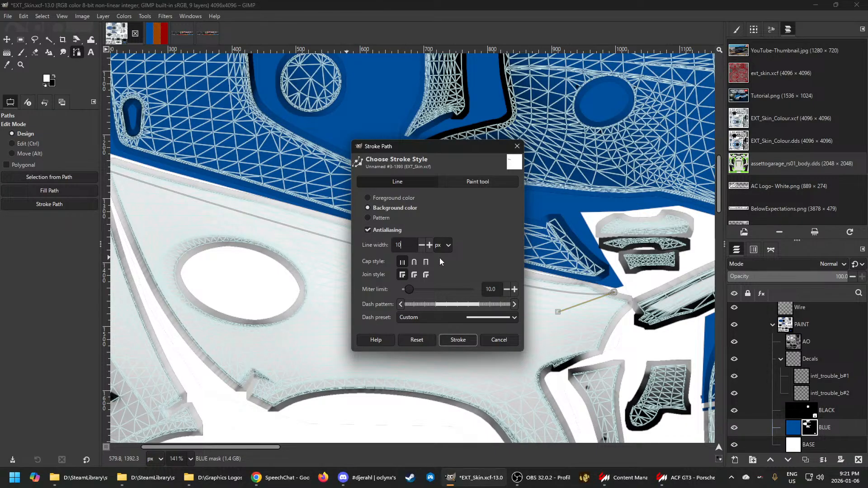
left_click(380, 198)
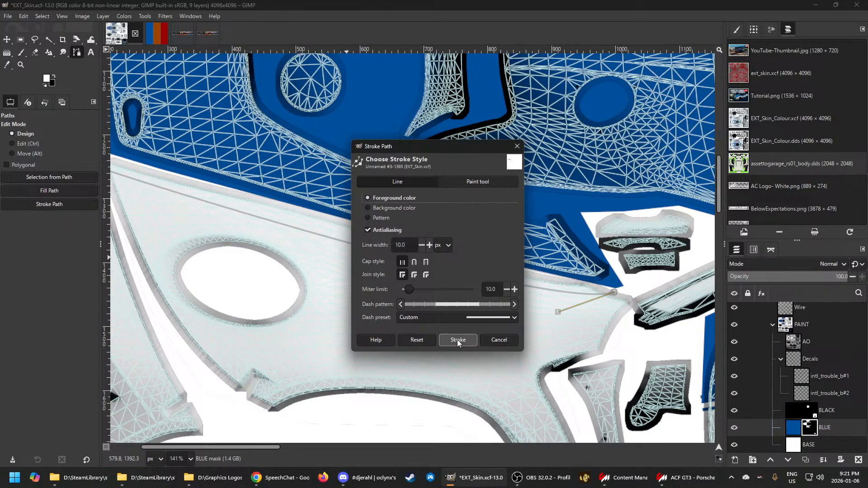
left_click(788, 329)
key("ctrl+e")
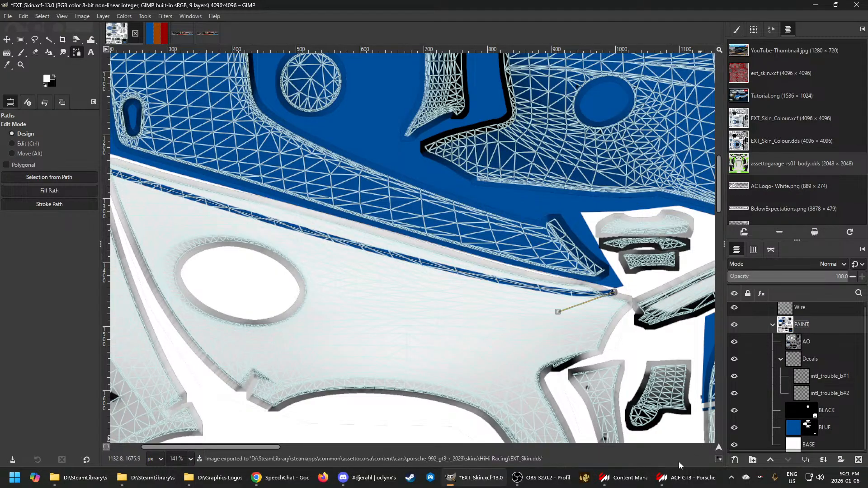
Switch to the ACF GT3 showroom, turn off the wireframe display, and check the new stripe along the Porsche's hood and fender
left_click(669, 482)
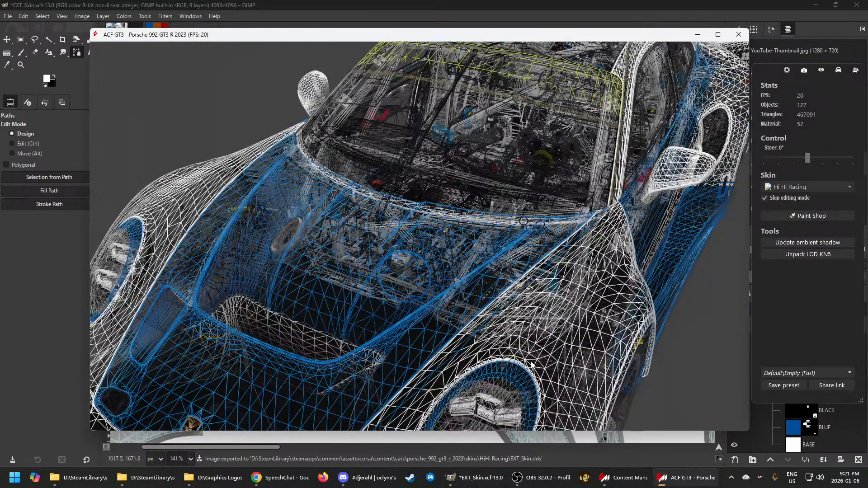
left_click_drag(531, 362, 589, 350)
key("w")
scroll(586, 354, "down", 4)
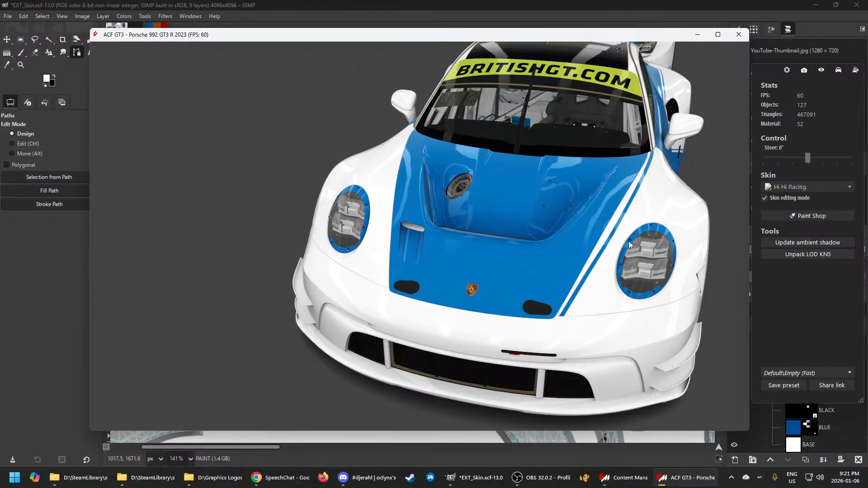
left_click_drag(629, 241, 559, 246)
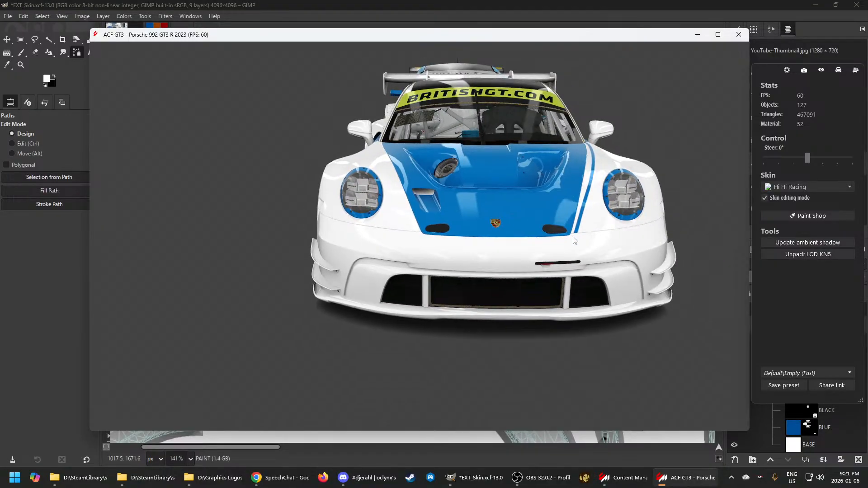
Examine the Porsche's livery from the side, from above and from the front three-quarter angle
left_click_drag(574, 239, 436, 231)
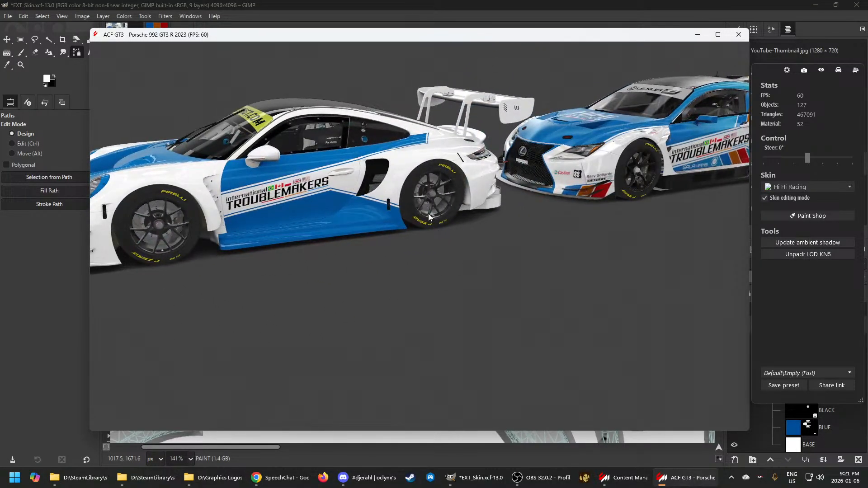
left_click_drag(422, 201, 438, 200)
left_click_drag(386, 190, 446, 268)
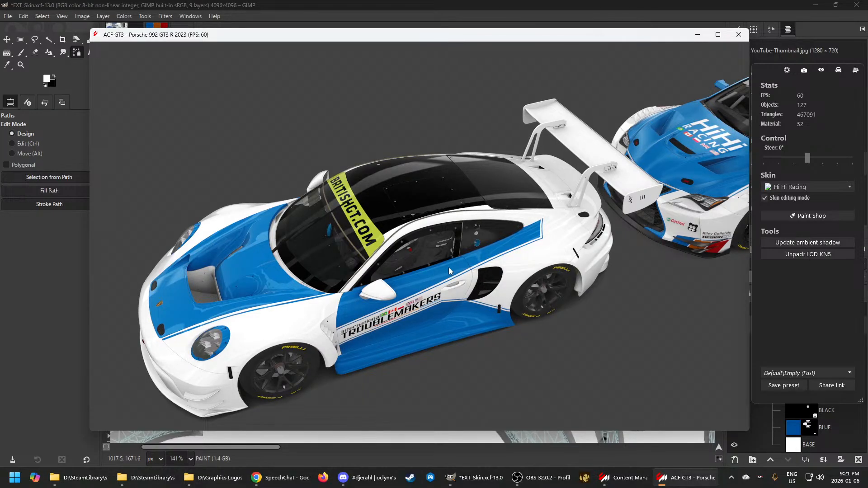
left_click_drag(450, 266, 467, 197)
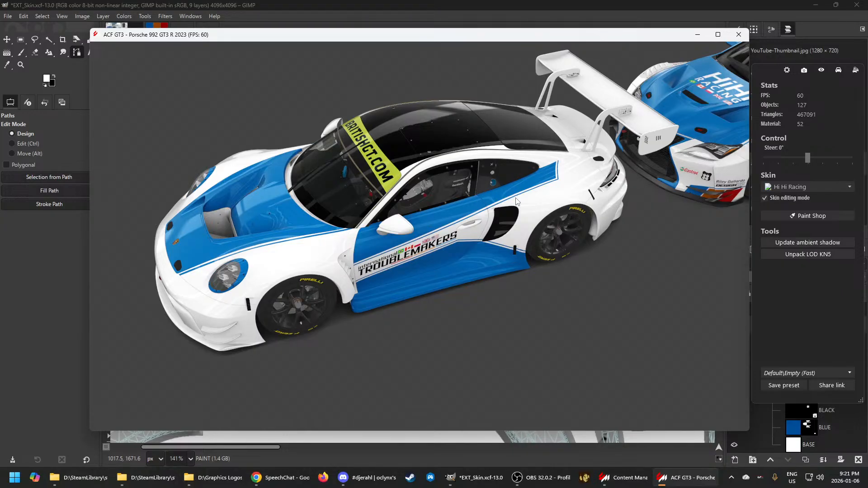
left_click_drag(422, 286, 416, 235)
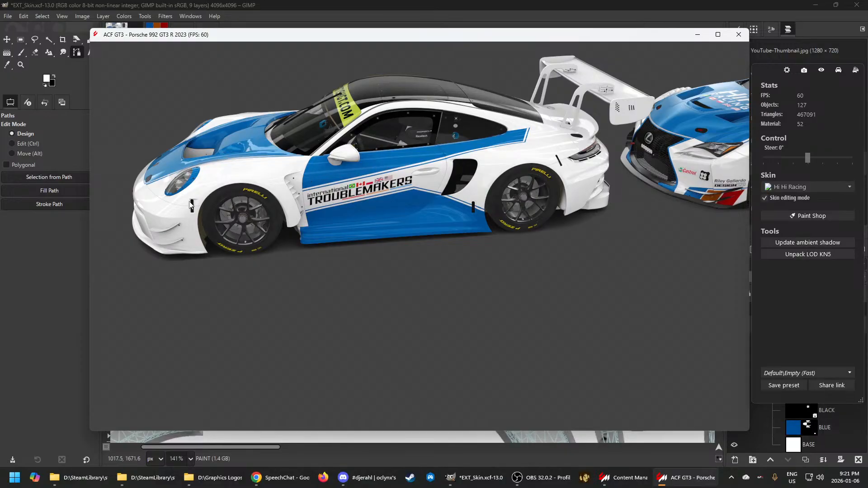
left_click_drag(190, 202, 346, 243)
left_click_drag(445, 277, 508, 239)
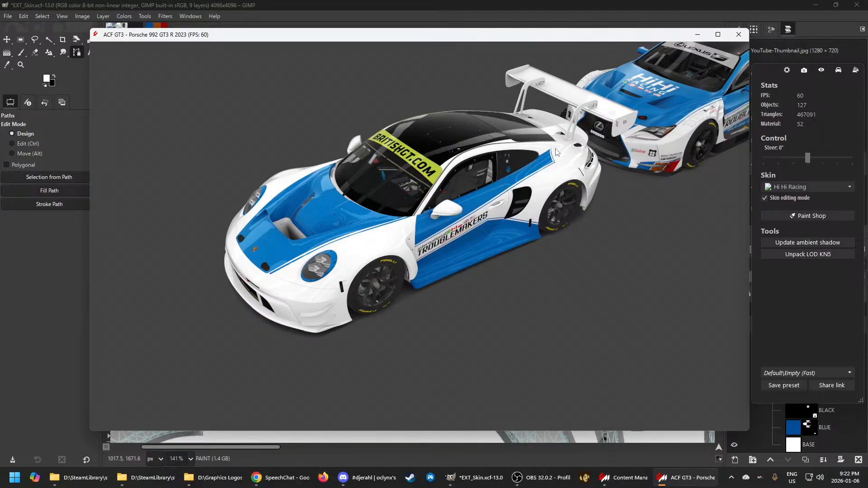
left_click_drag(519, 215, 503, 140)
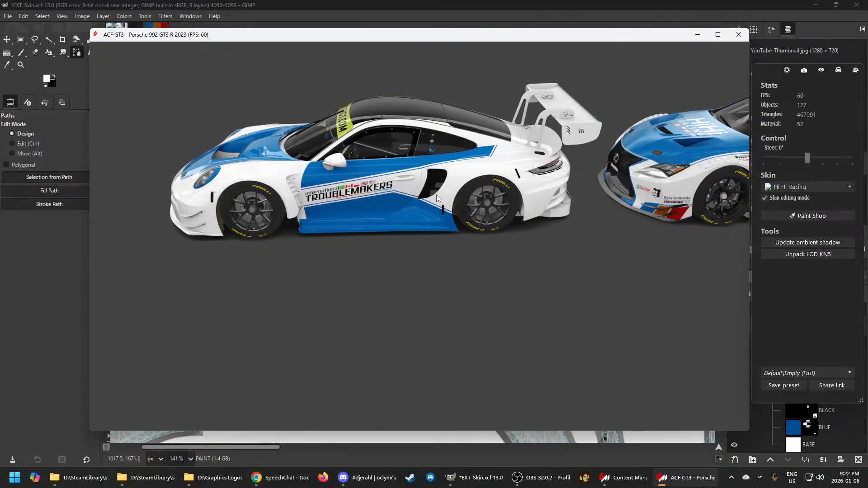
Study the Lexus reference car's side stripes, hood design and sponsor placement up close from several angles
left_click_drag(436, 194, 208, 267)
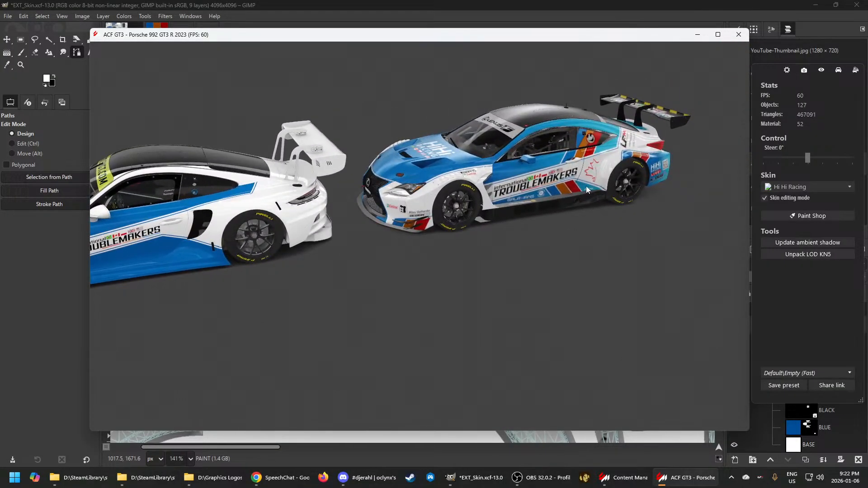
scroll(586, 186, "up", 3)
left_click_drag(579, 180, 425, 235)
scroll(425, 235, "up", 3)
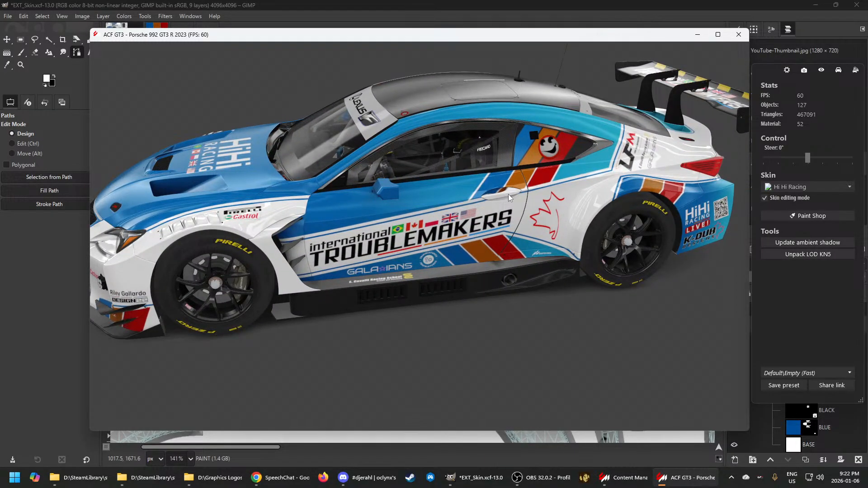
left_click_drag(509, 194, 564, 192)
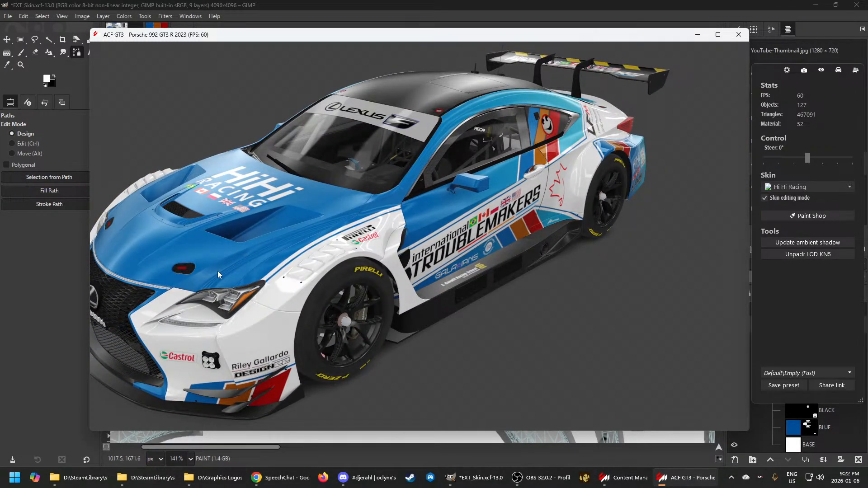
left_click_drag(265, 248, 357, 216)
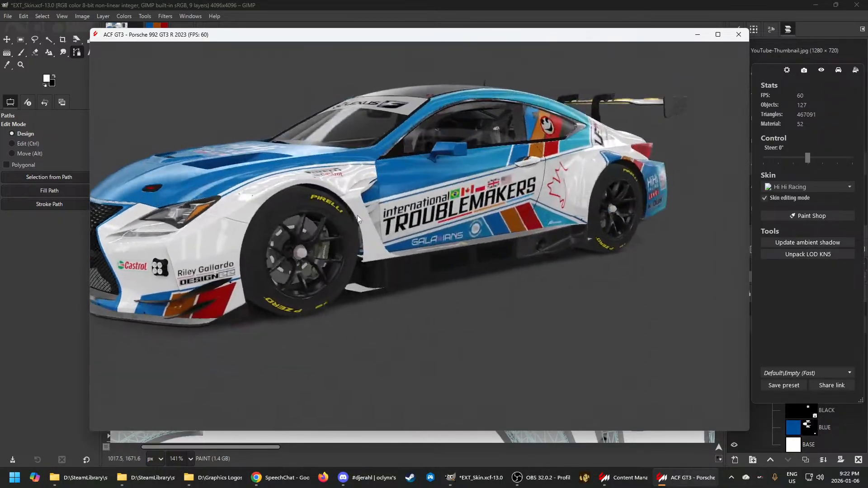
left_click_drag(604, 191, 560, 235)
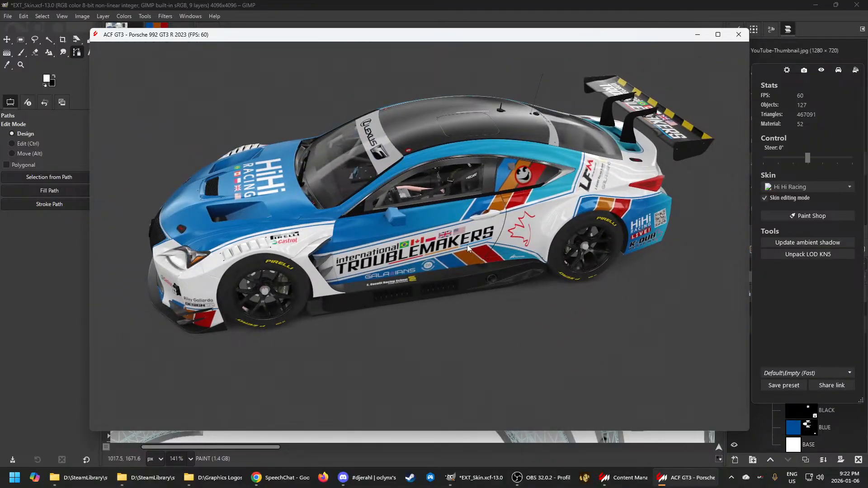
left_click_drag(473, 152, 538, 176)
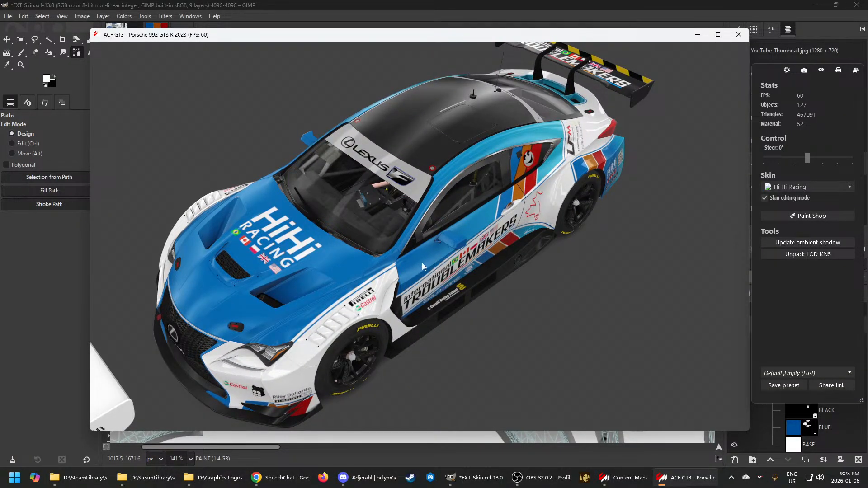
left_click_drag(422, 262, 460, 237)
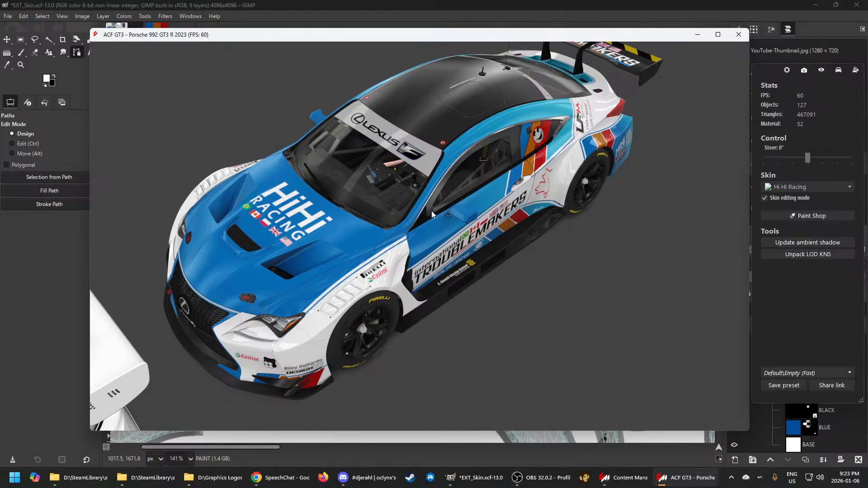
left_click_drag(450, 227, 458, 205)
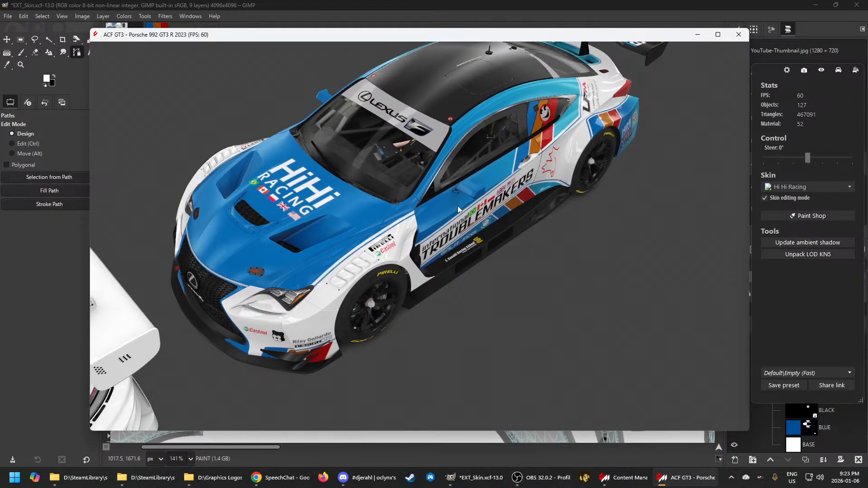
Return to the Porsche and compare its front three-quarter view with the Lexus parked behind it
scroll(458, 206, "down", 5)
left_click_drag(379, 245, 556, 176)
scroll(457, 214, "up", 3)
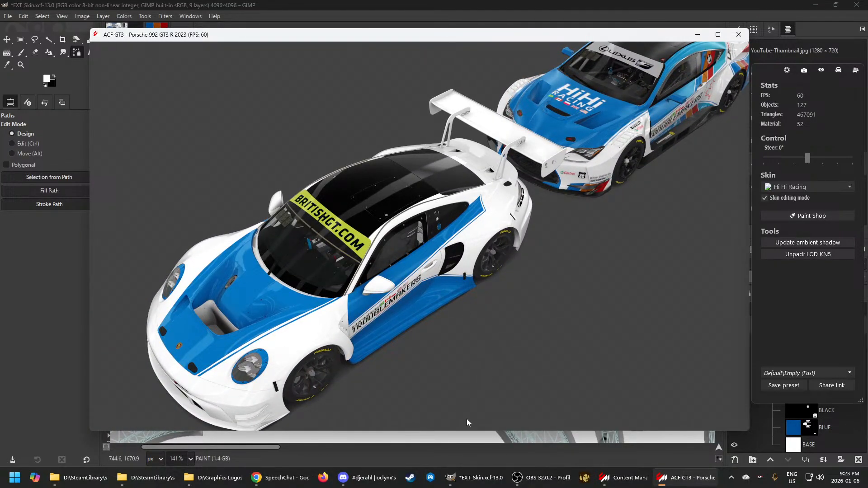
mouse_move(475, 471)
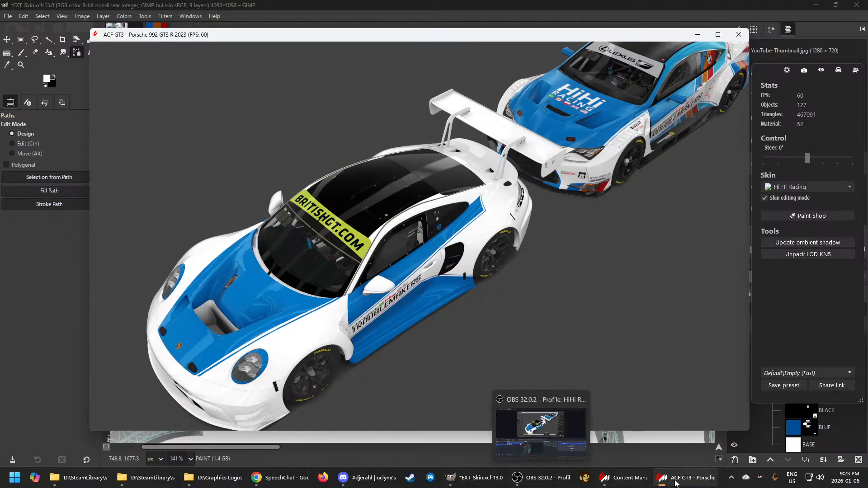
mouse_move(633, 483)
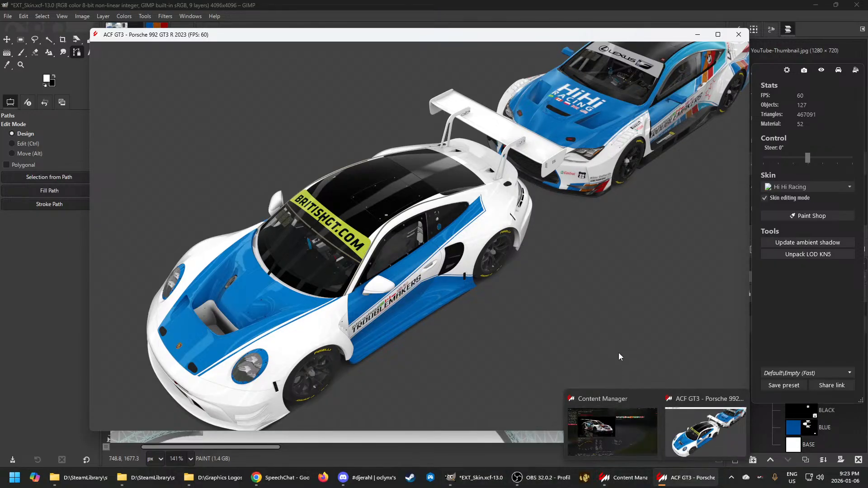
left_click_drag(500, 316, 573, 245)
left_click_drag(517, 217, 577, 221)
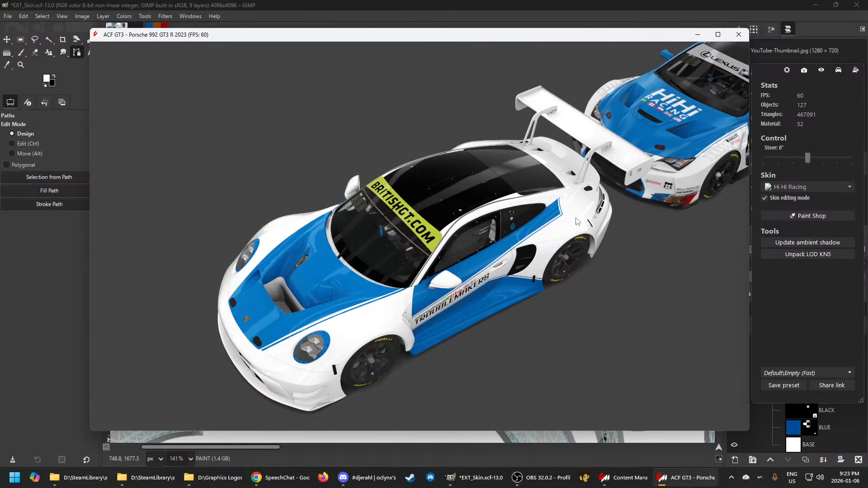
Inspect the textures assigned to the Porsche's body mesh, including txMaps, close the mesh details, and return to the skin texture in GIMP
left_click(578, 221)
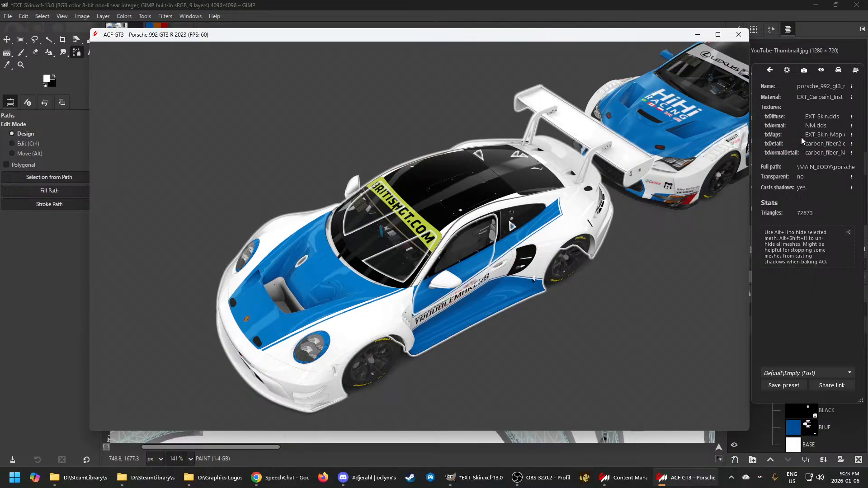
left_click(836, 134)
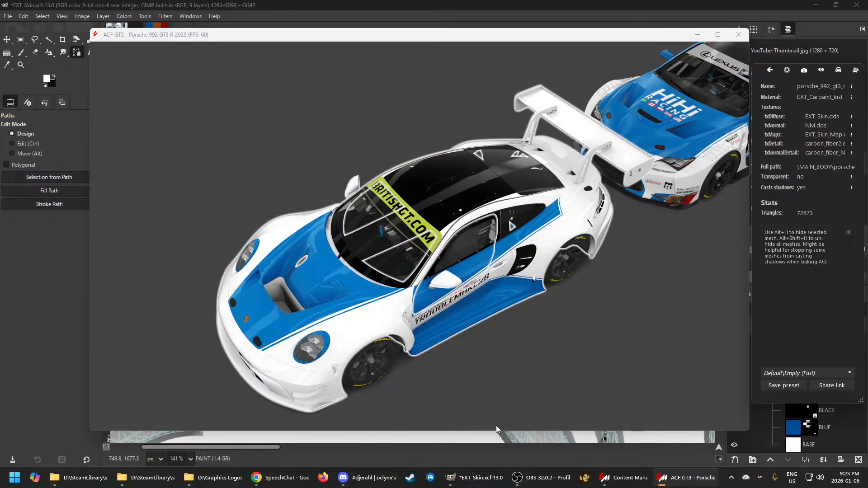
left_click(488, 484)
scroll(477, 360, "down", 5)
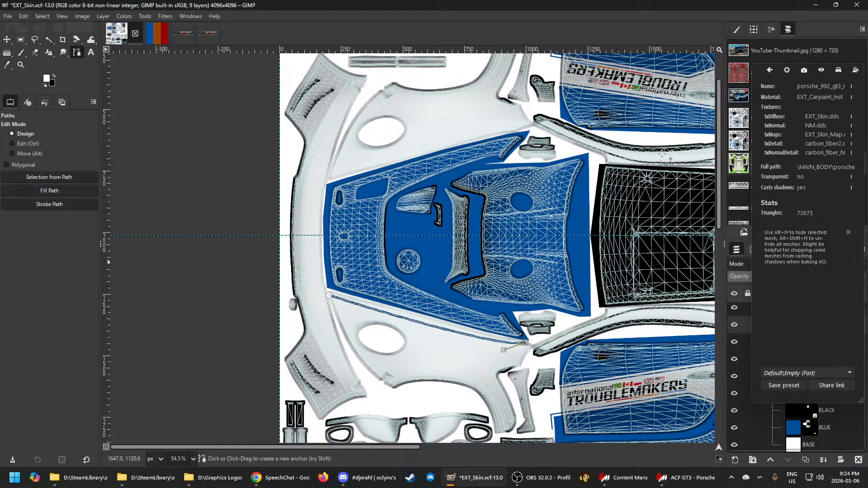
left_click(685, 478)
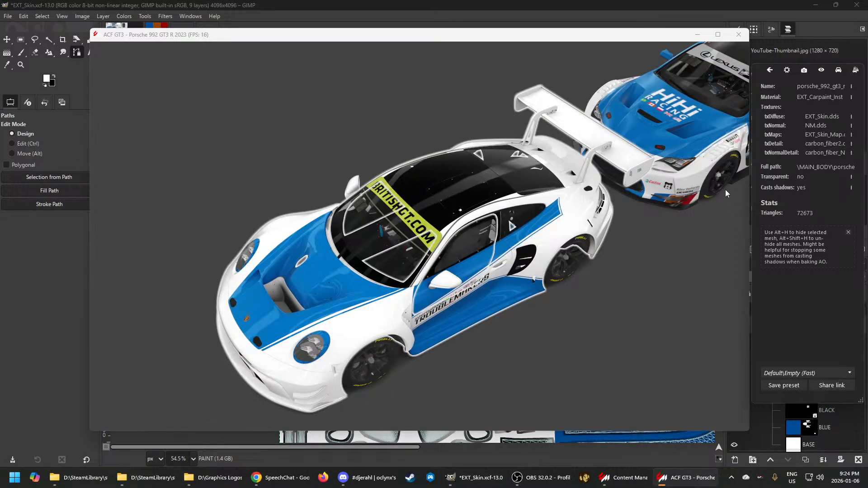
left_click(770, 71)
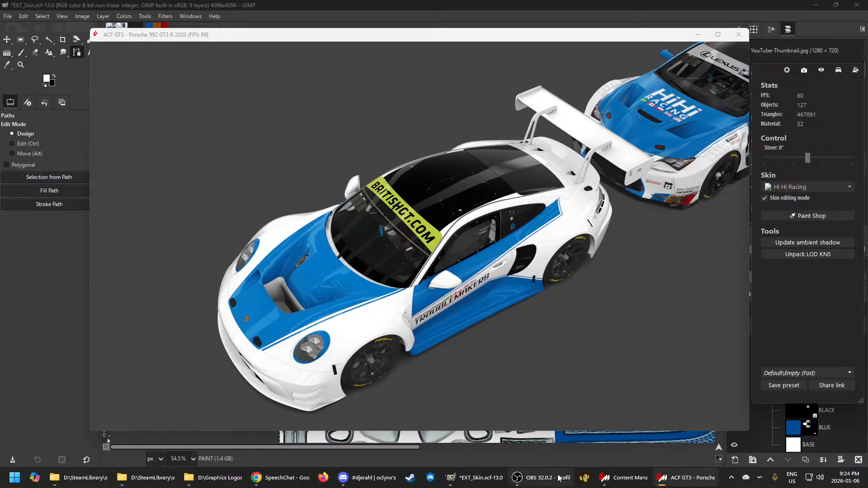
left_click(481, 478)
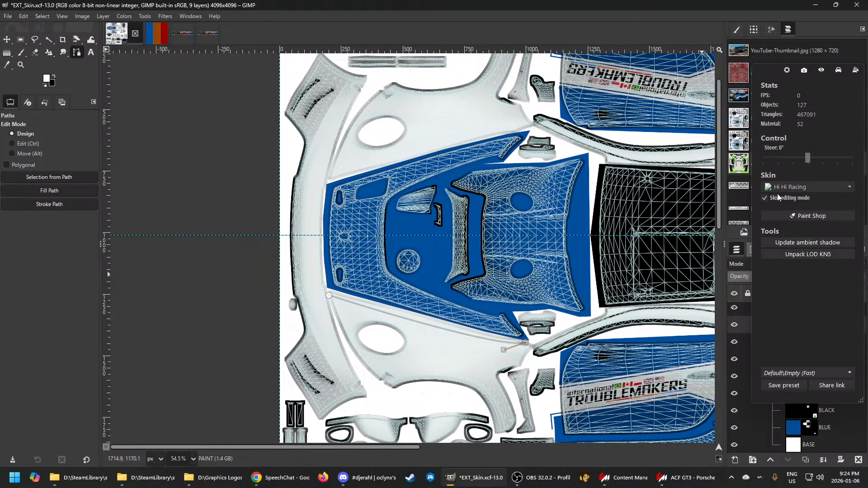
Inspect the Porsche livery in the 3D showroom from the front three-quarter angle, then return to the skin texture in GIMP
left_click(685, 478)
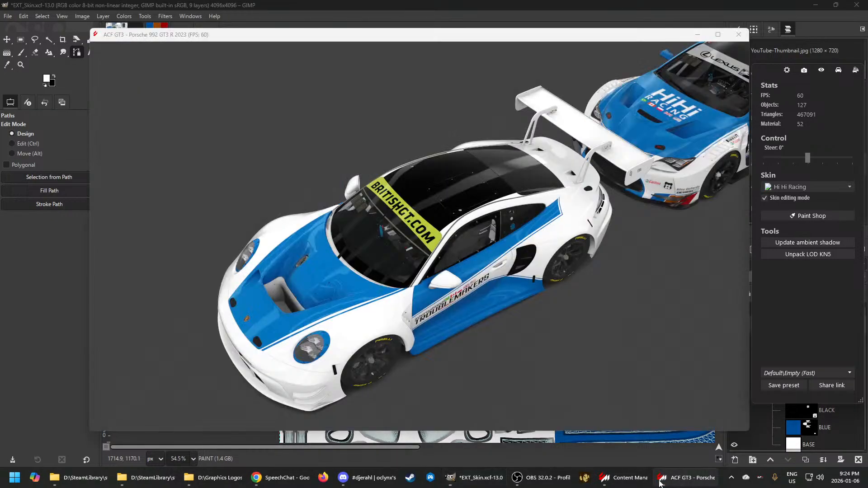
left_click_drag(682, 357, 703, 342)
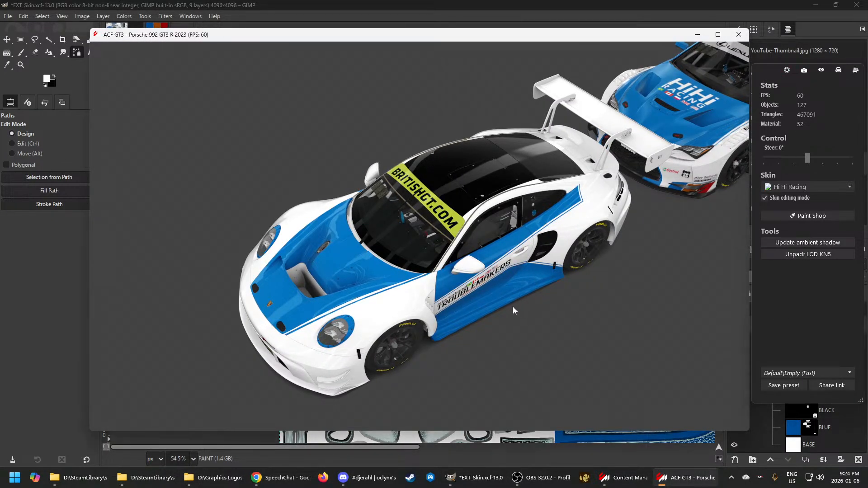
left_click_drag(513, 307, 535, 319)
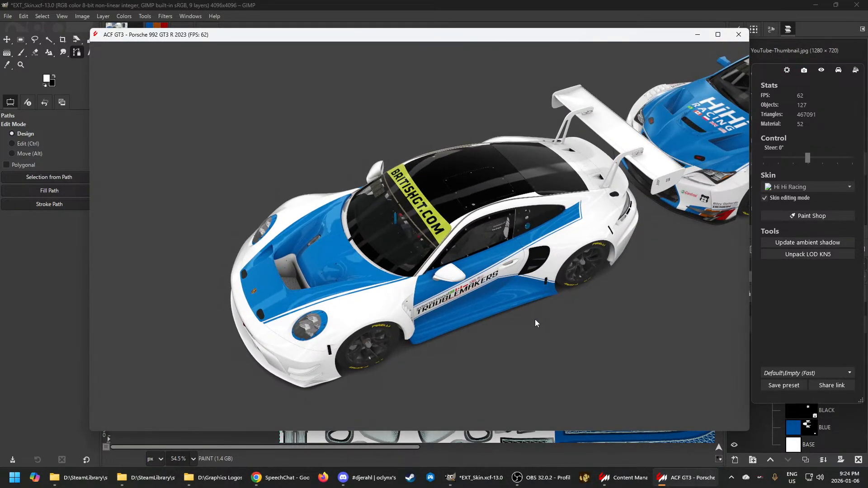
left_click(838, 70)
left_click(770, 69)
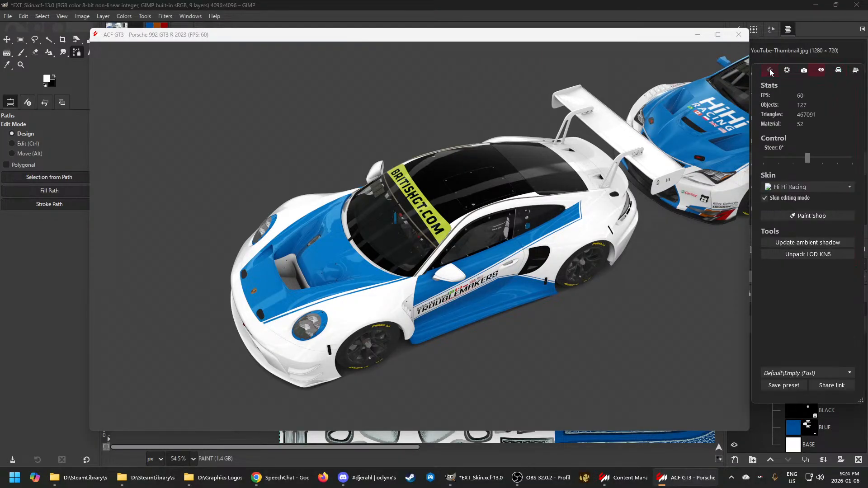
left_click(791, 188)
left_click(791, 188)
left_click_drag(682, 283, 654, 306)
left_click(698, 34)
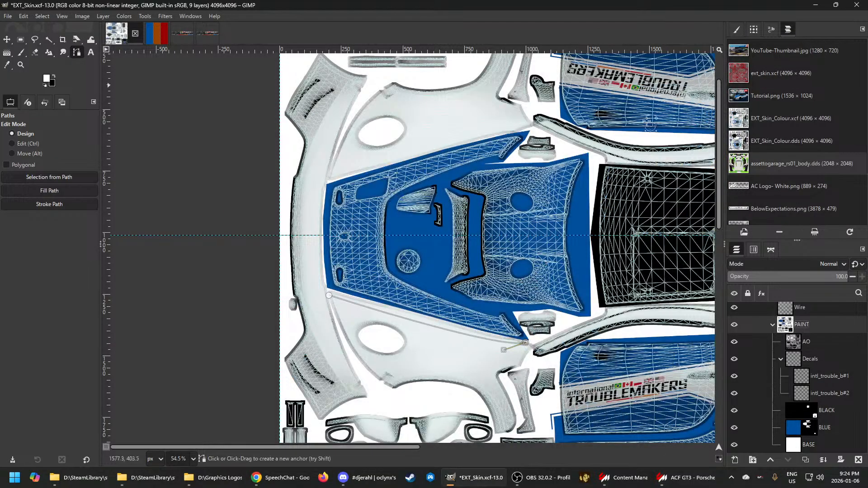
Delete the path Unnamed #3 from the skin image and return to the layer list
left_click(771, 250)
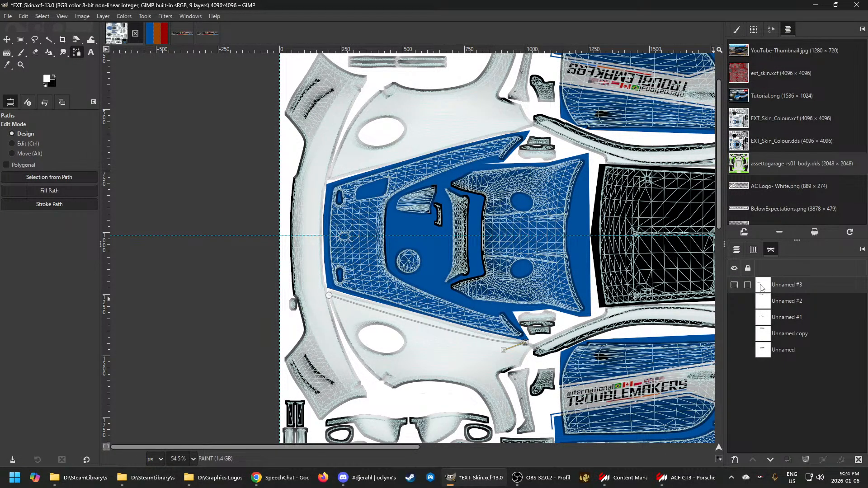
left_click(858, 460)
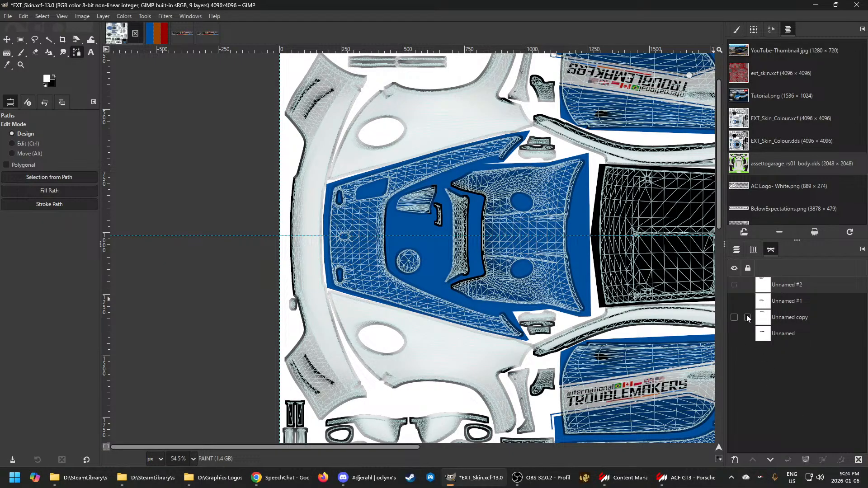
left_click(737, 250)
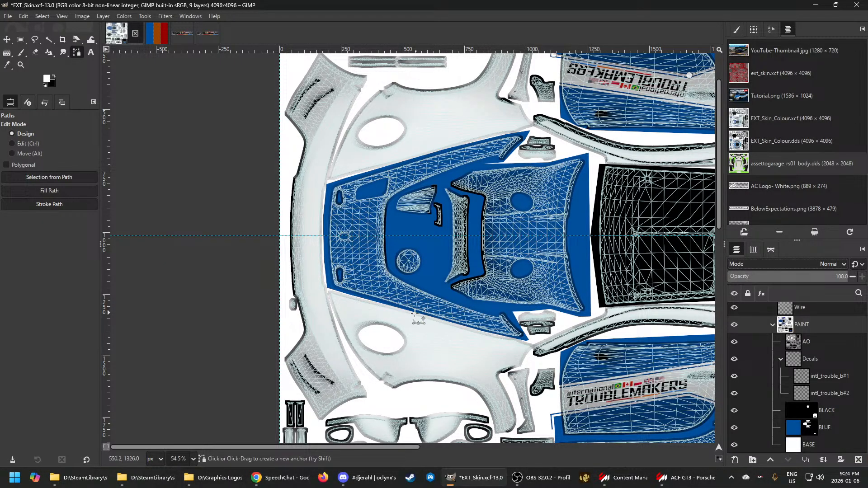
Create a layer group named MAPPING directly above the PAINT group
scroll(415, 313, "down", 5)
scroll(663, 370, "up", 5)
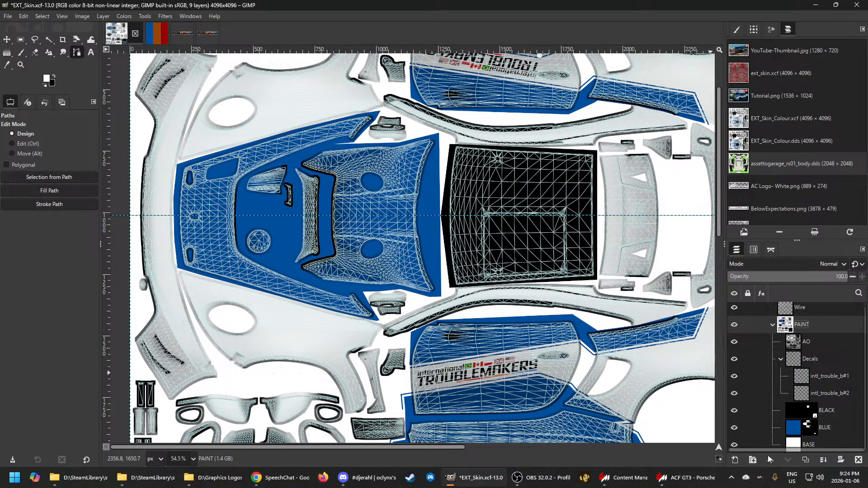
left_click(753, 460)
left_click_drag(799, 345, 798, 317)
double_click(821, 325)
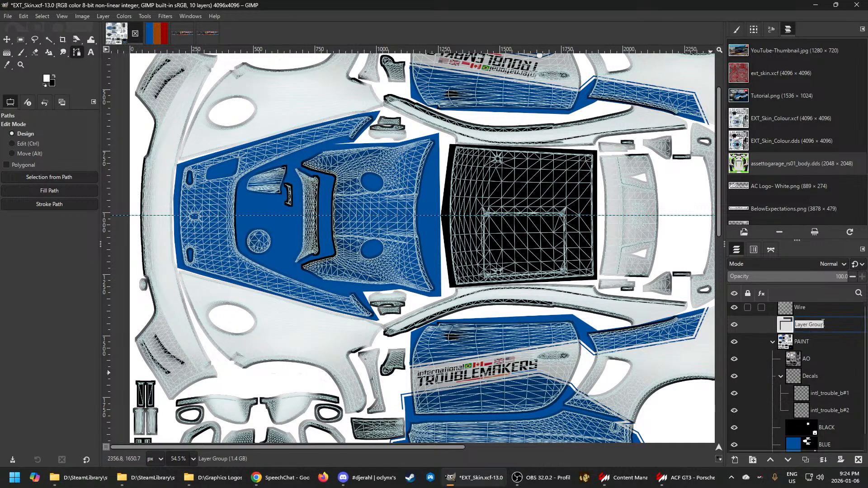
type("MAPPING")
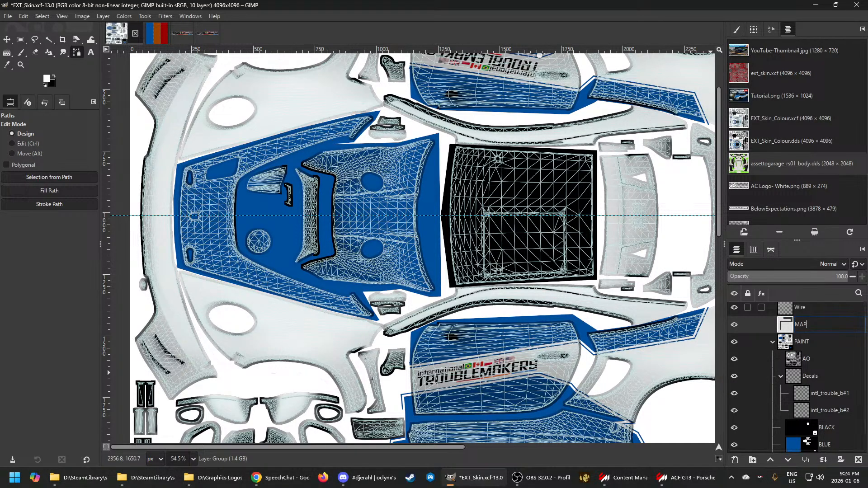
key("Return")
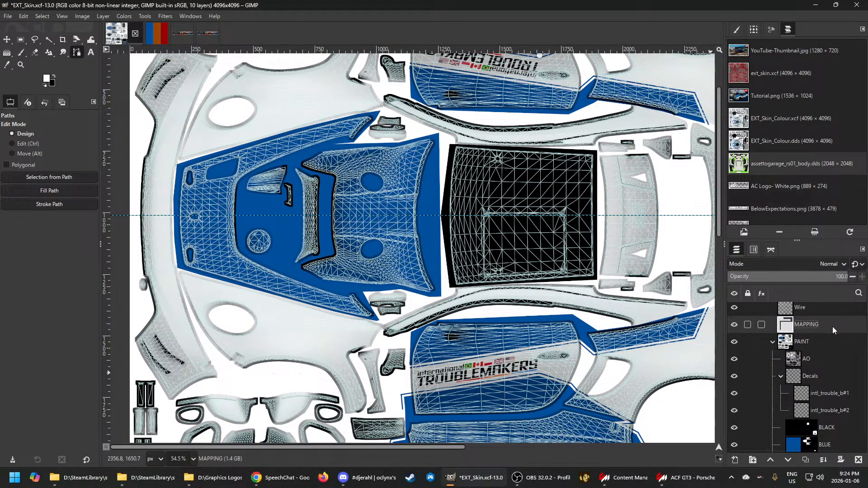
Add two transparent 4096 x 4096 px layers named SATIN and Semi-Gloss inside the MAPPING group
left_click(735, 461)
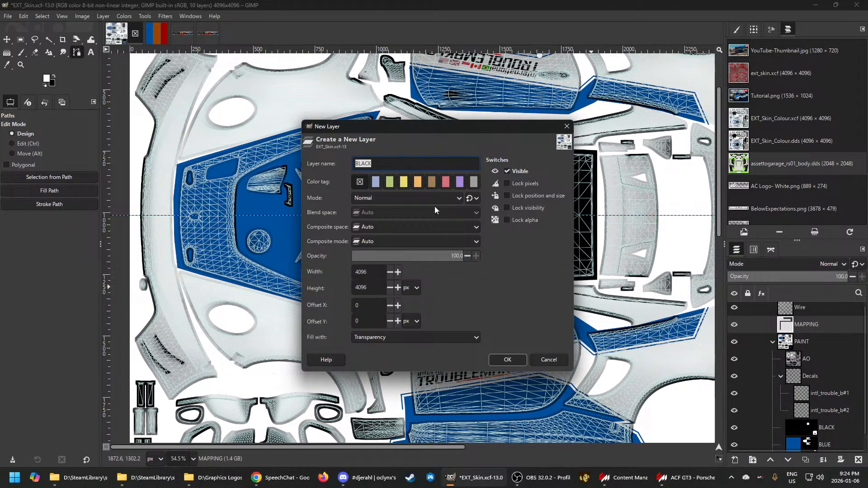
type("SATIN")
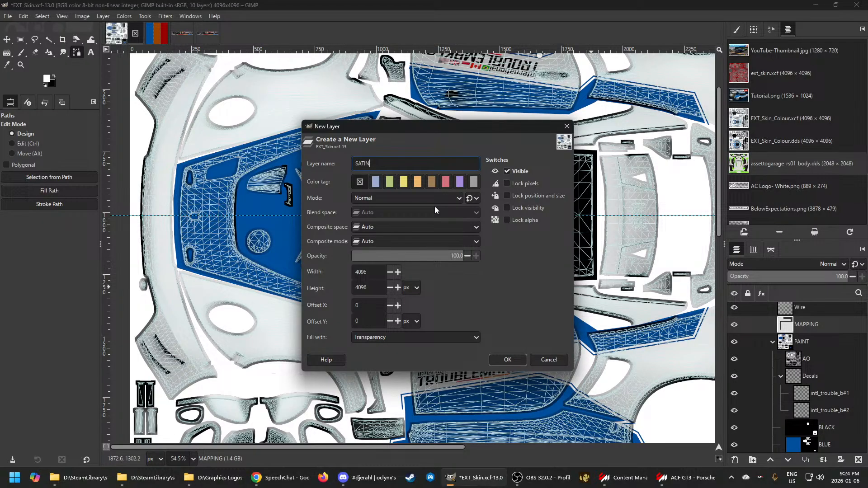
left_click(517, 363)
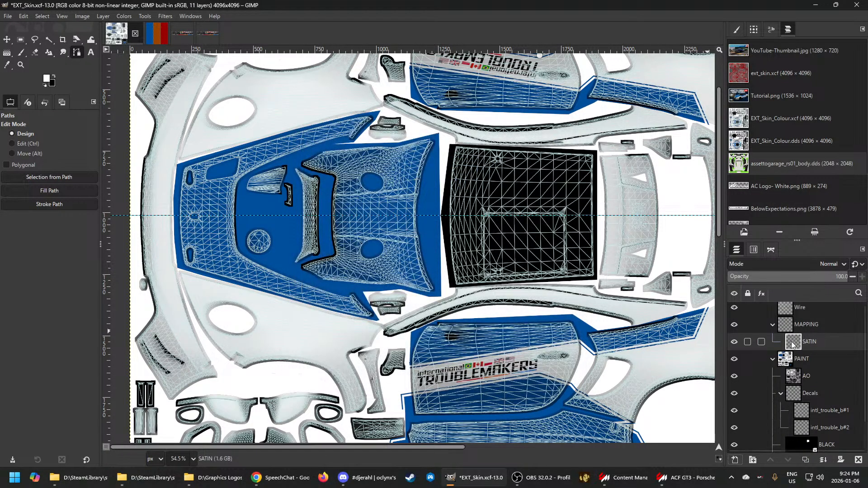
left_click(735, 460)
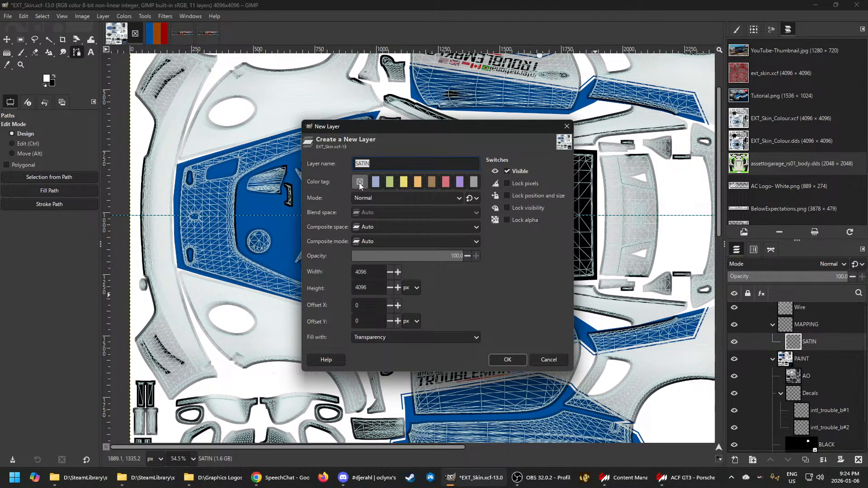
type("Semi-Gloss")
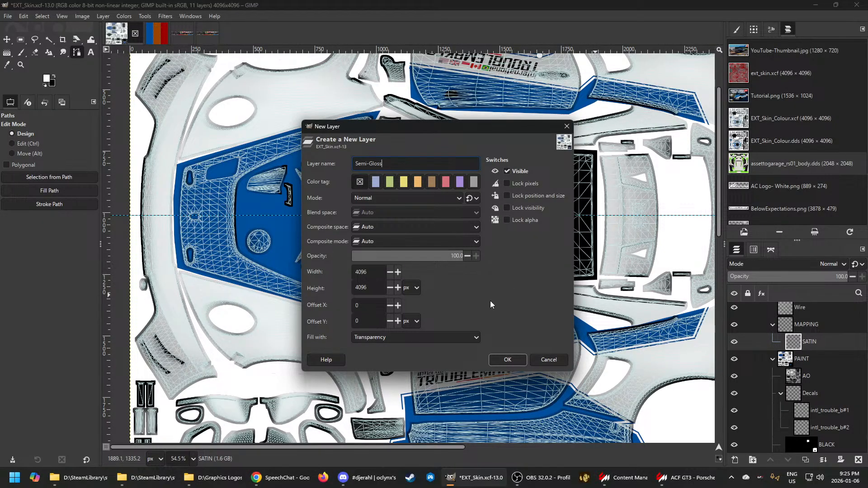
left_click(503, 360)
Rename the SATIN layer as Satin
double_click(808, 359)
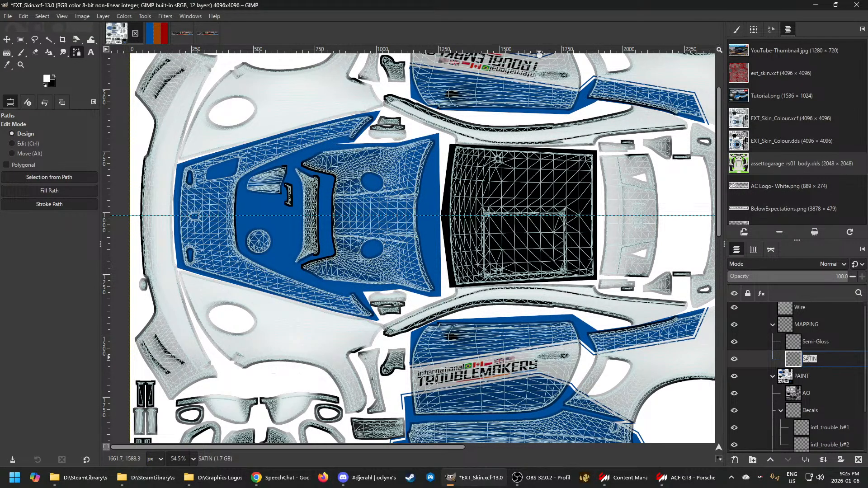
type("Satin")
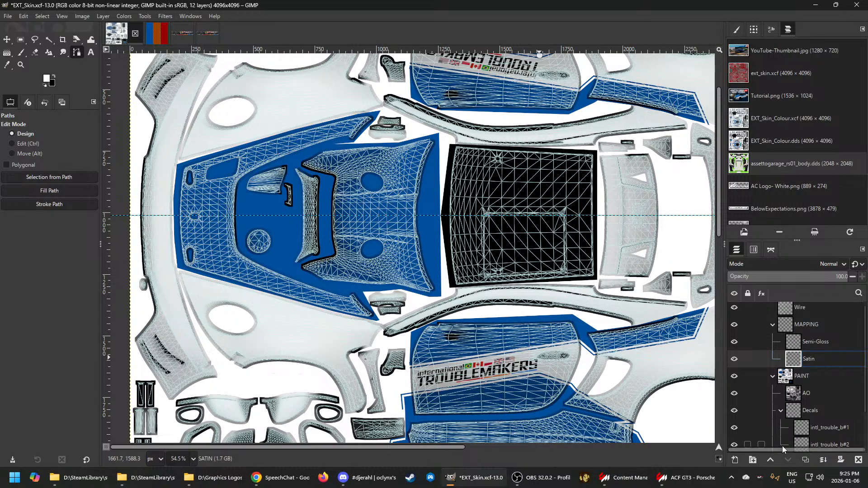
key("Return")
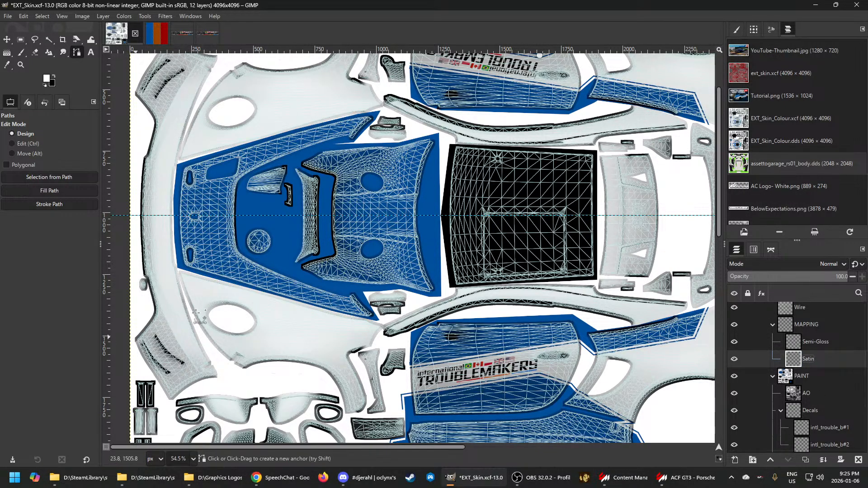
Open the Mapping_Effects.png reference from the Effect Resources folder in Graphics Logos and examine its colour effects
mouse_move(83, 485)
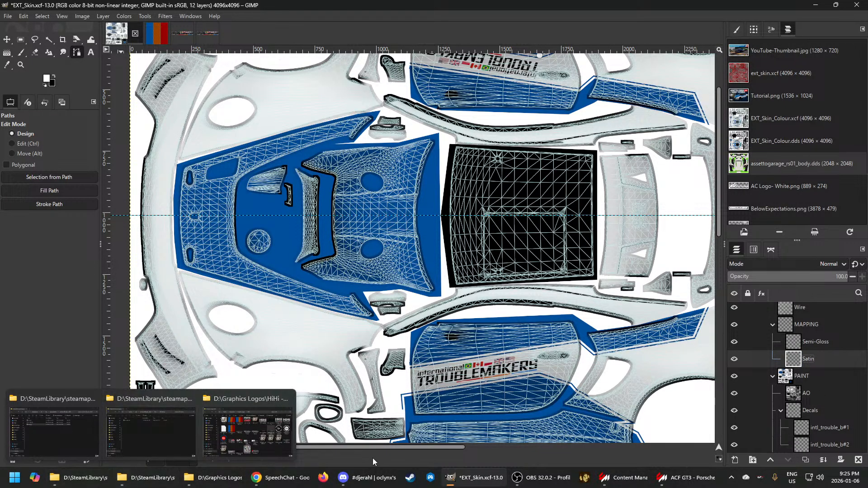
left_click(228, 482)
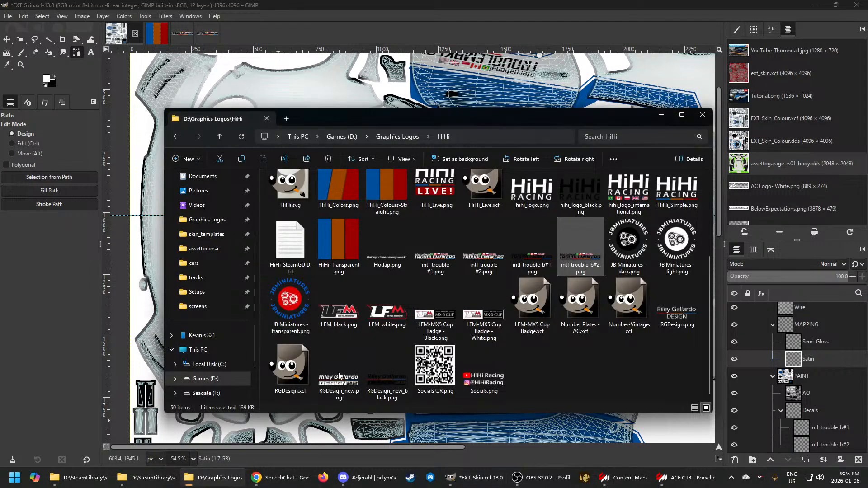
left_click(400, 136)
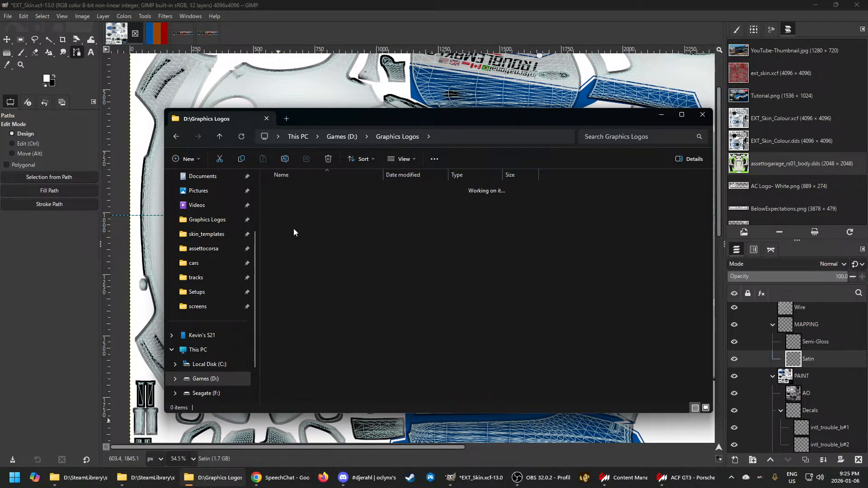
double_click(293, 229)
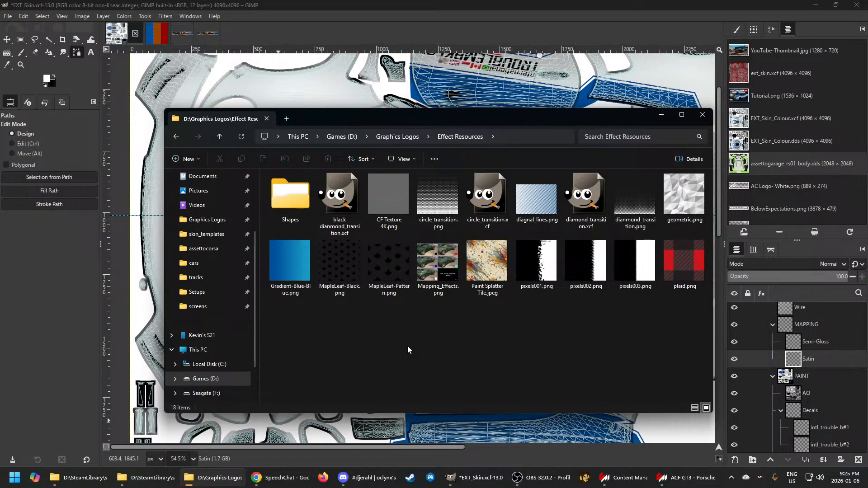
left_click_drag(459, 114, 429, 95)
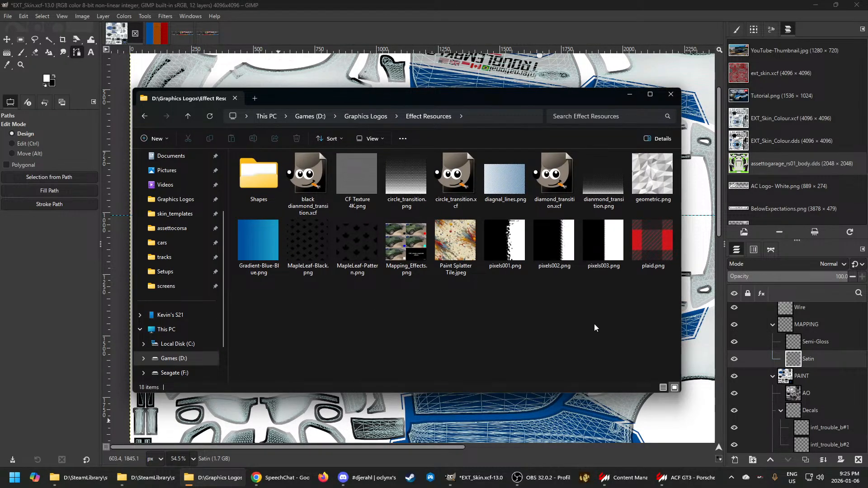
double_click(398, 241)
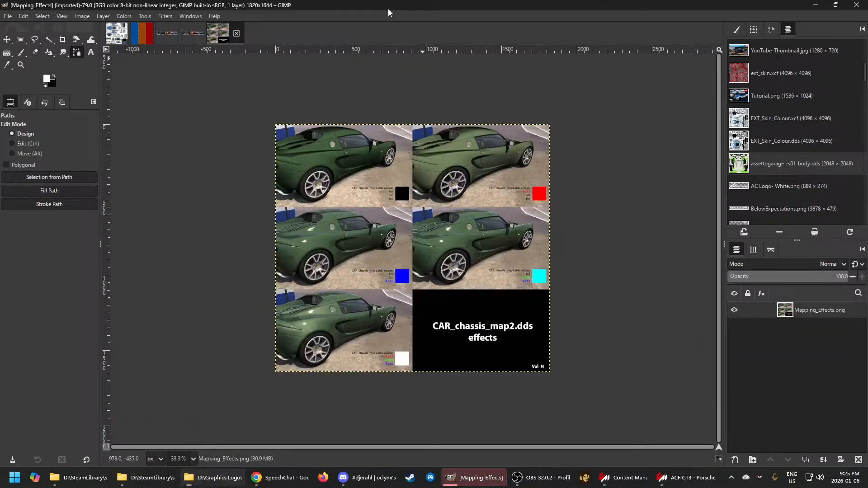
scroll(433, 231, "up", 4, "ctrl")
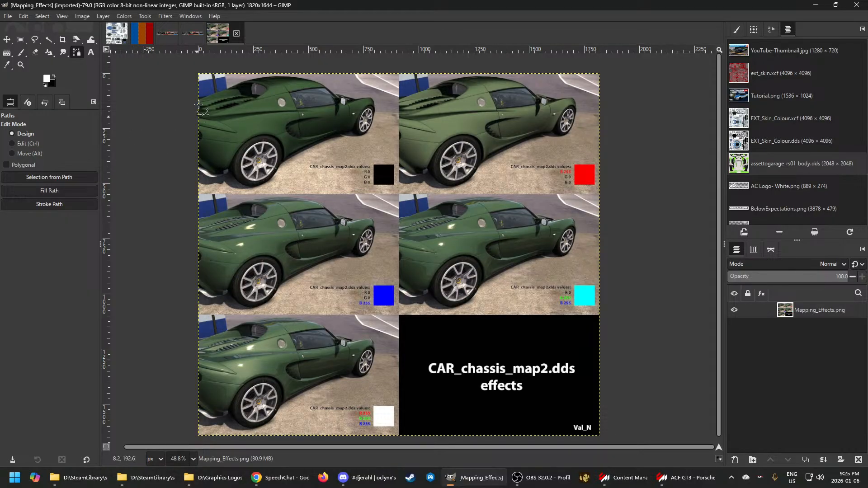
Sample the reference's cyan swatch as foreground colour and its blue swatch as background colour, and return to the skin image
left_click(6, 66)
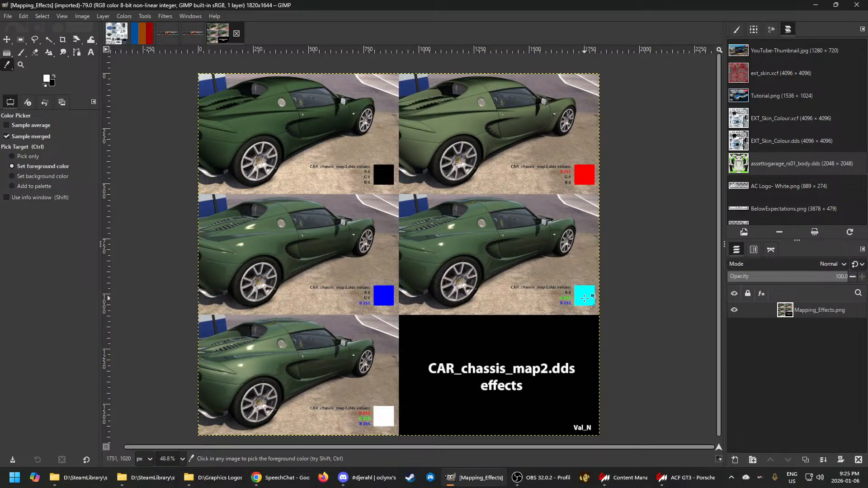
left_click(382, 298)
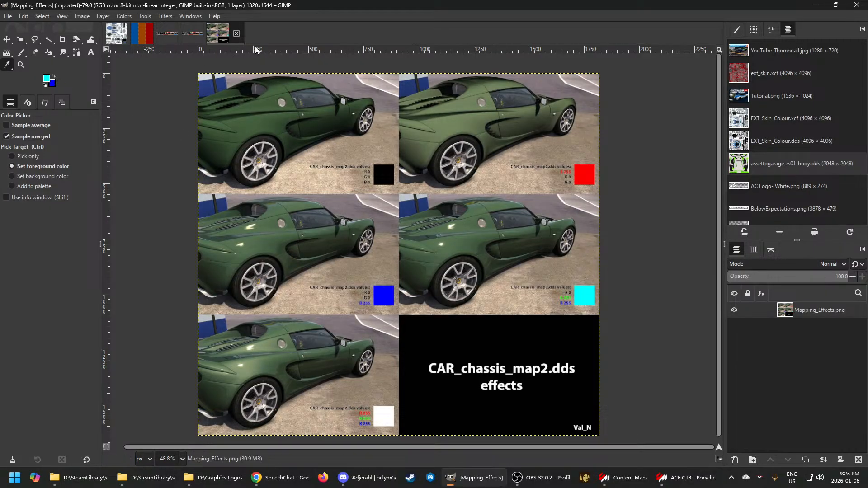
left_click(116, 40)
Add black, fully transparent layer masks to the Semi-Gloss and Satin layers
scroll(816, 329, "up", 3)
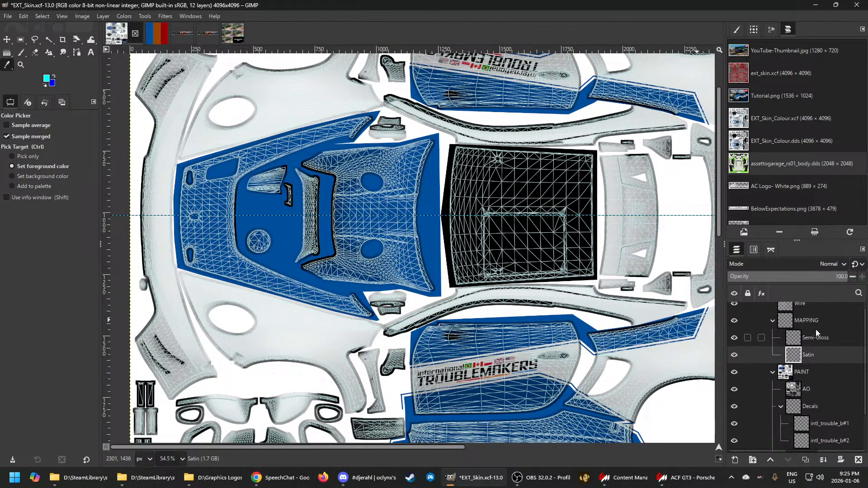
right_click(798, 346)
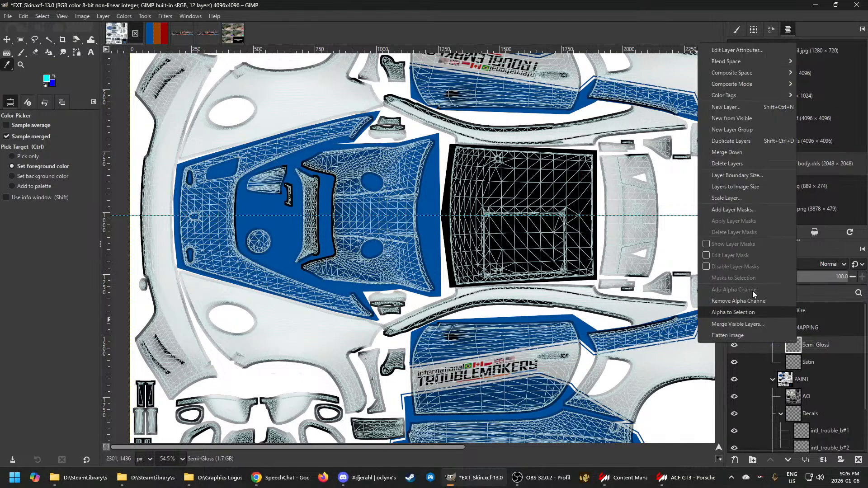
left_click(747, 211)
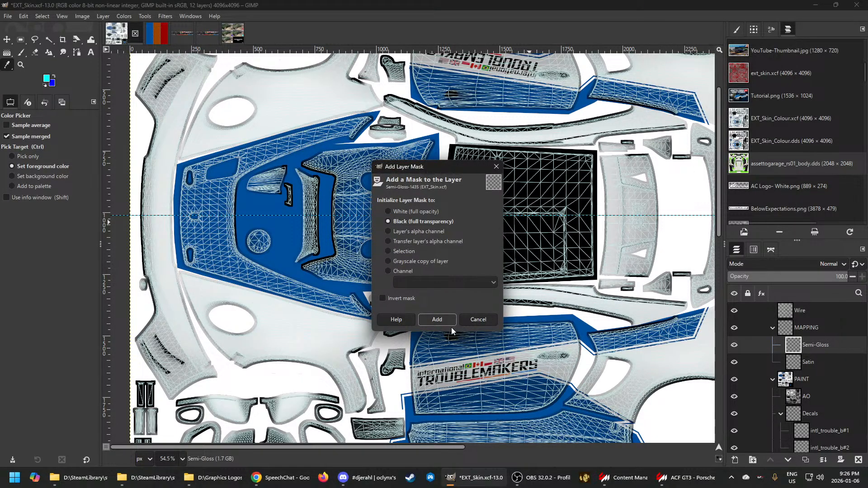
left_click(436, 317)
left_click(797, 363)
right_click(796, 363)
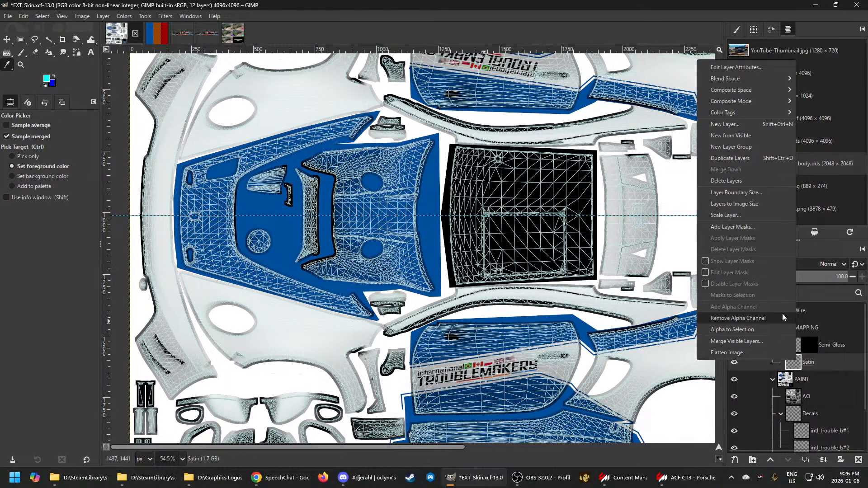
left_click(747, 227)
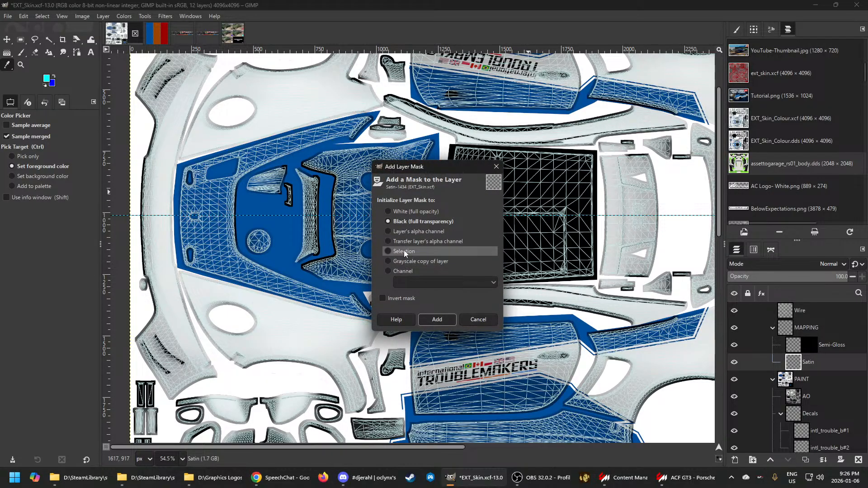
left_click(437, 319)
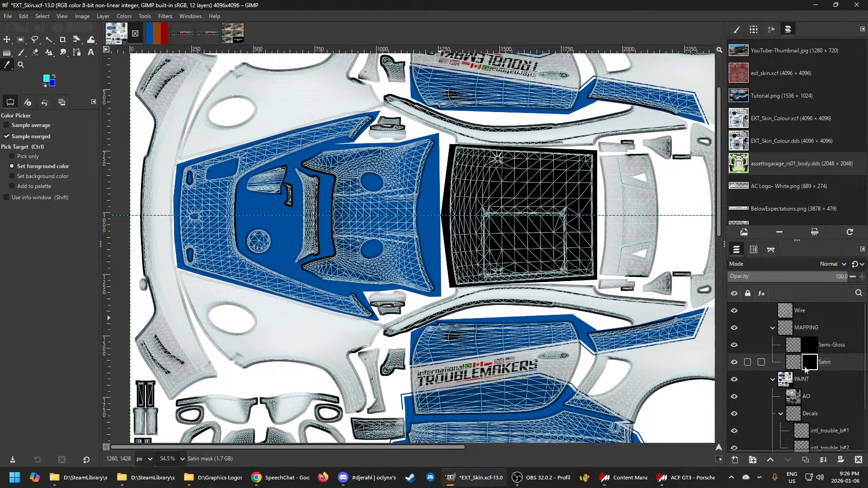
Fill the Satin layer with the cyan foreground colour and the Semi-Gloss layer with the blue background colour
left_click(231, 35)
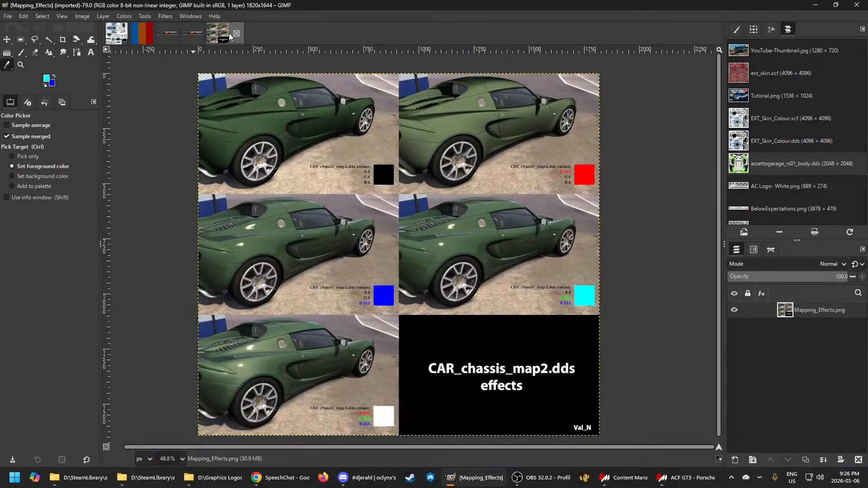
left_click(116, 40)
scroll(799, 333, "up", 3)
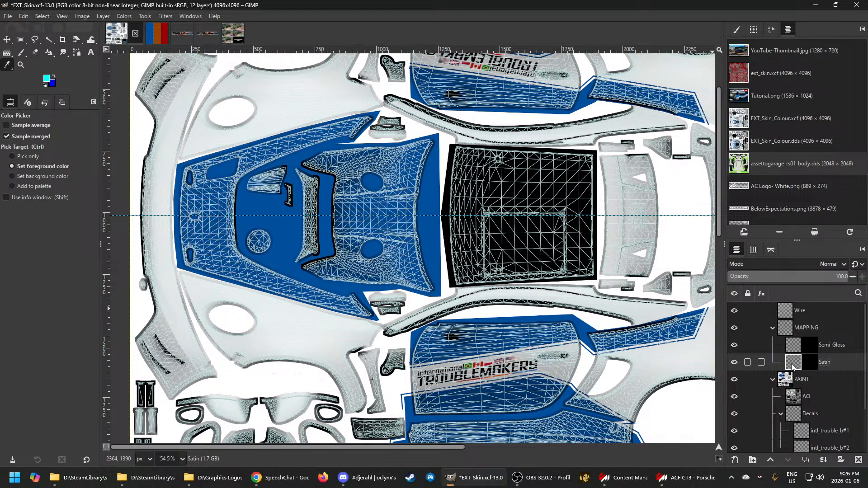
left_click(23, 16)
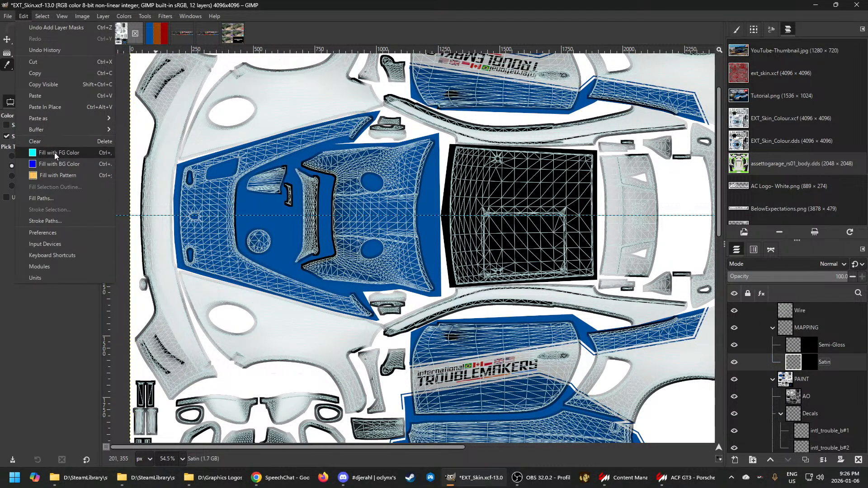
left_click(54, 156)
left_click(793, 340)
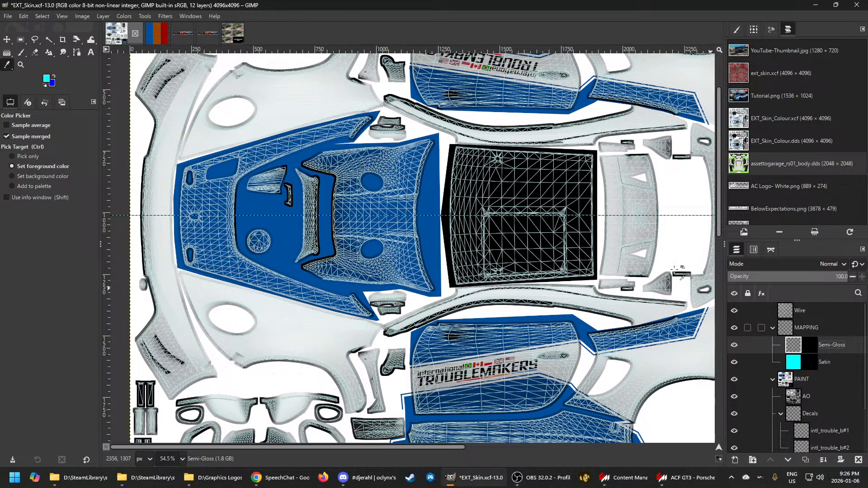
left_click(22, 16)
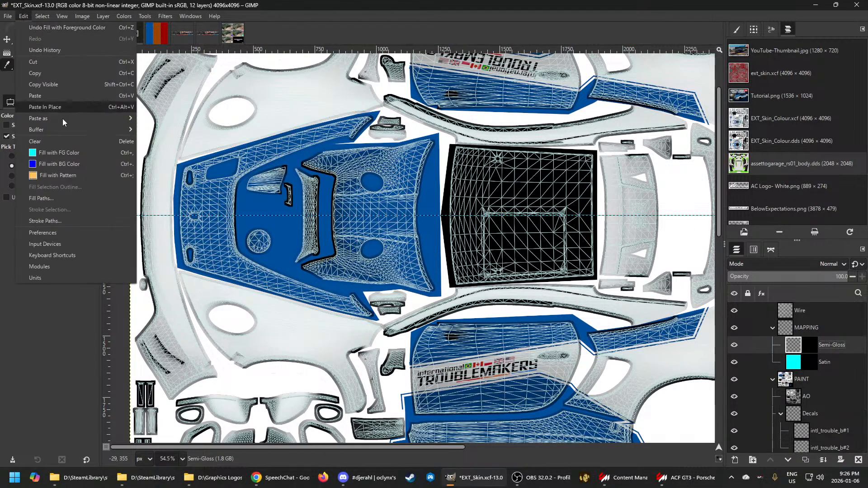
left_click(51, 167)
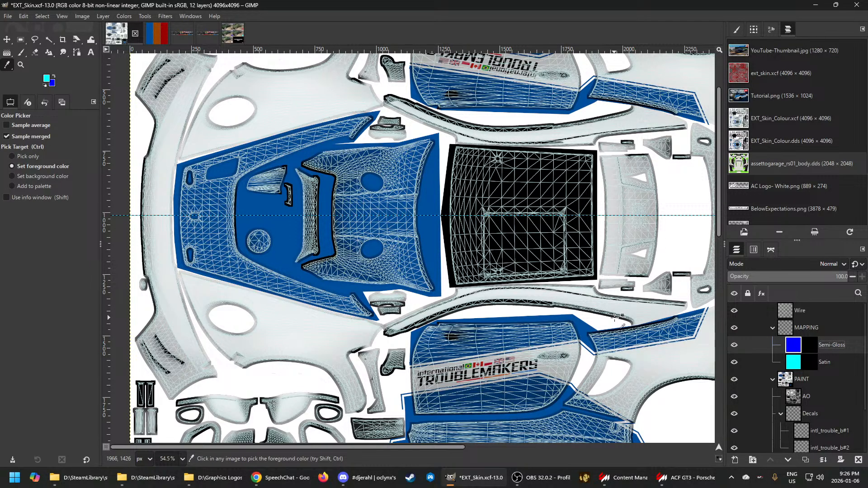
Recheck the Mapping_Effects.png reference, and select the white areas of the BLUE layer's mask with Select by Color
scroll(617, 316, "down", 3)
scroll(458, 260, "down", 3, "ctrl")
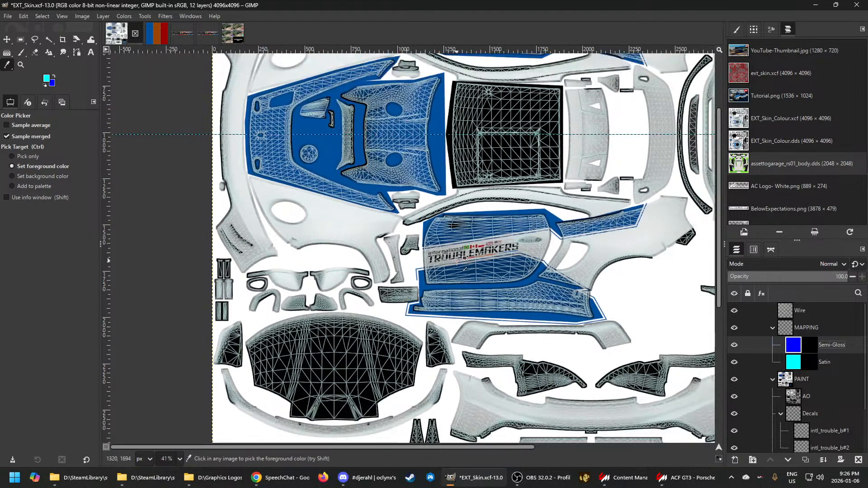
scroll(458, 260, "down", 2, "ctrl")
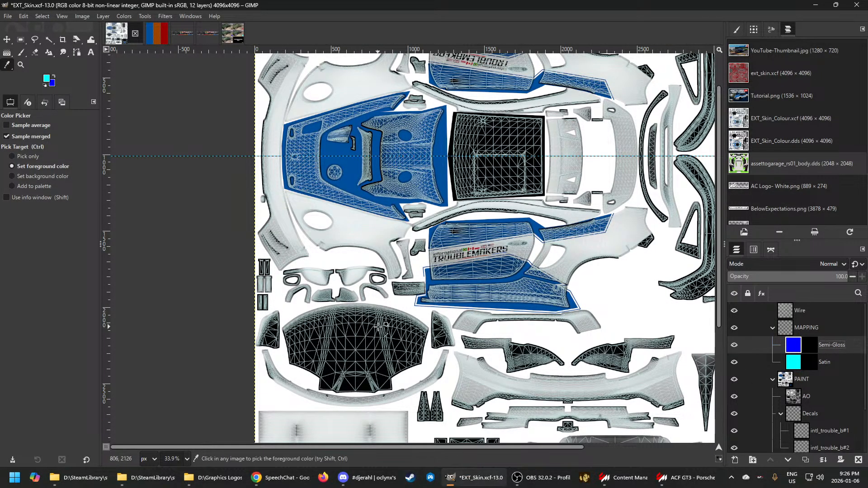
left_click(232, 33)
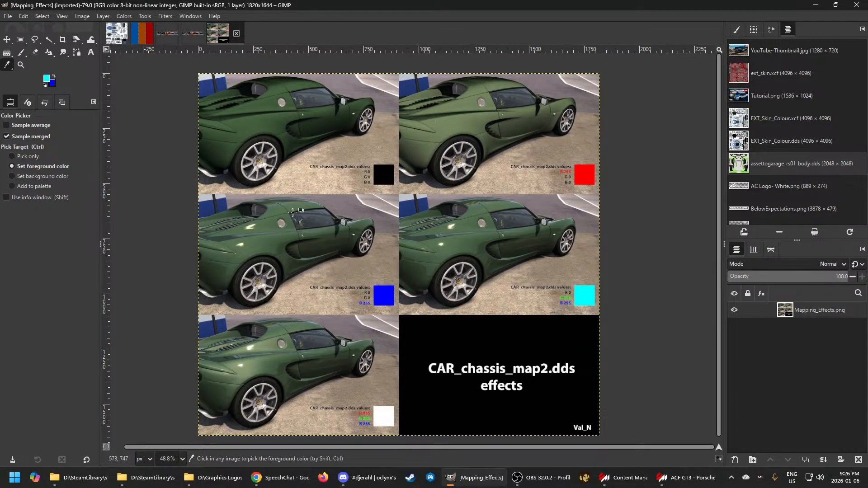
left_click(118, 38)
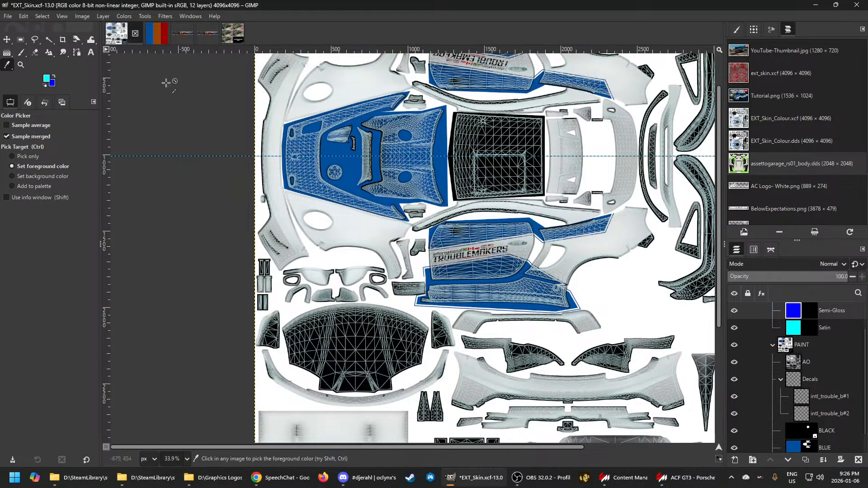
scroll(817, 346, "up", 2)
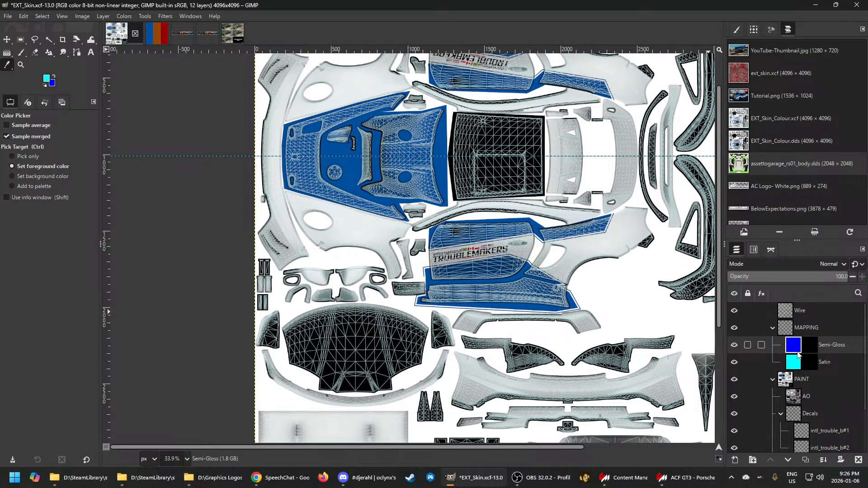
scroll(815, 386, "down", 3)
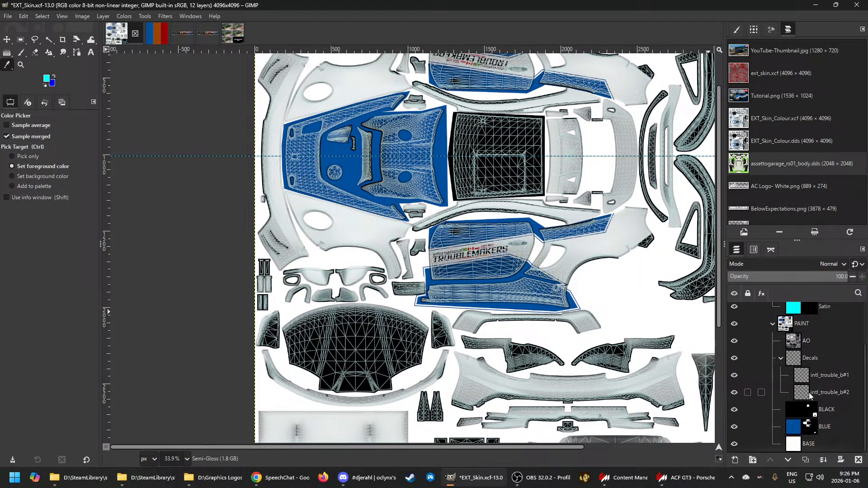
left_click(806, 430)
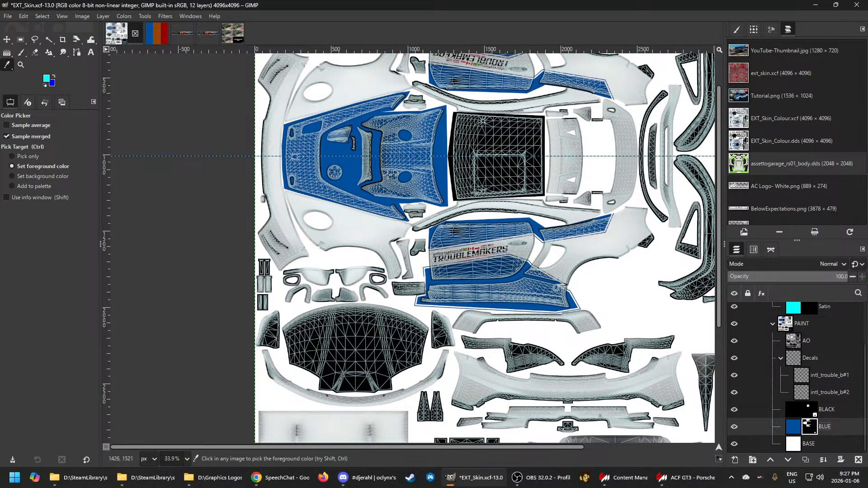
mouse_move(50, 43)
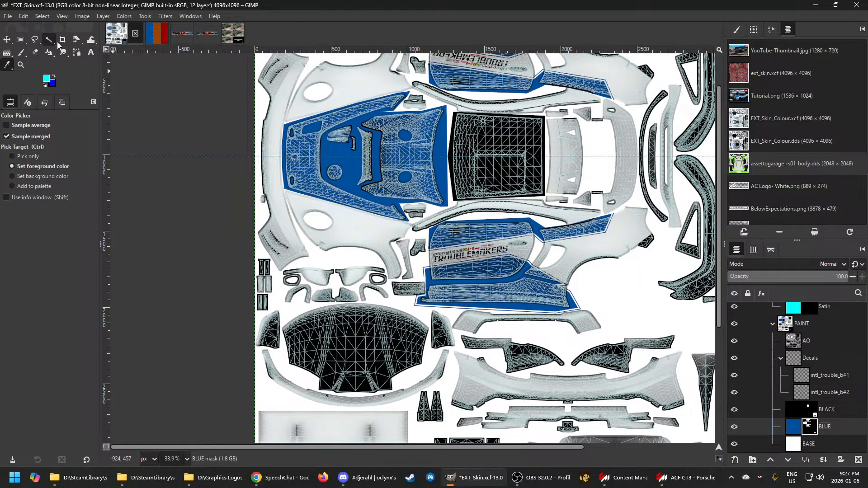
left_click(93, 52)
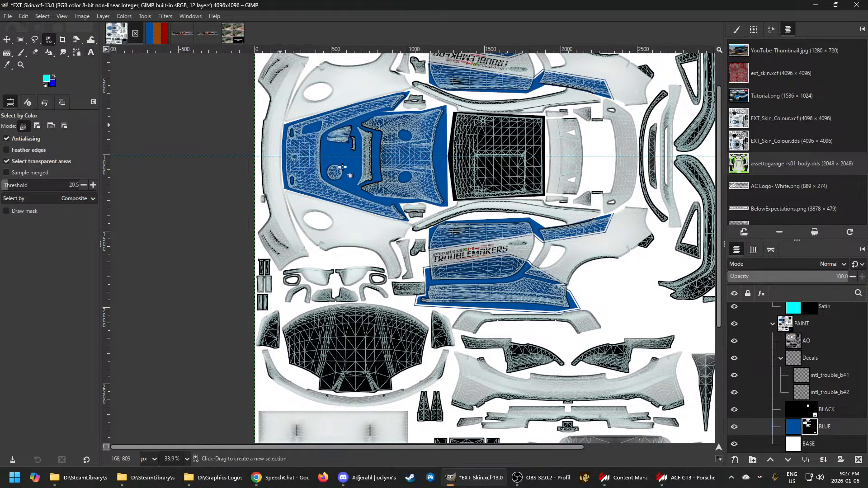
left_click(405, 166)
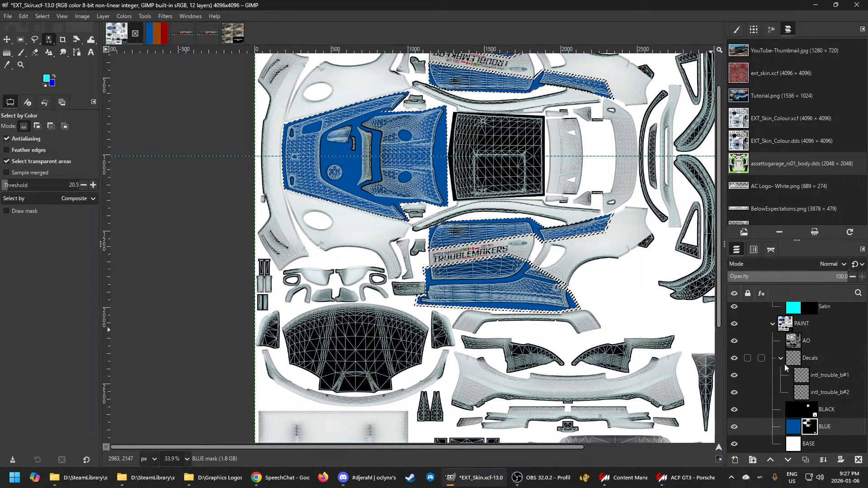
Add the white areas of the BLACK layer's mask to the current colour selection
left_click(812, 413)
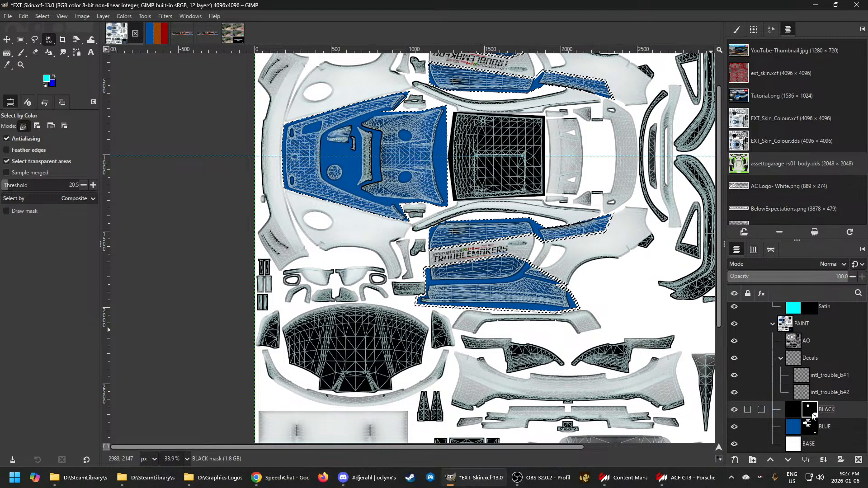
scroll(453, 332, "down", 3)
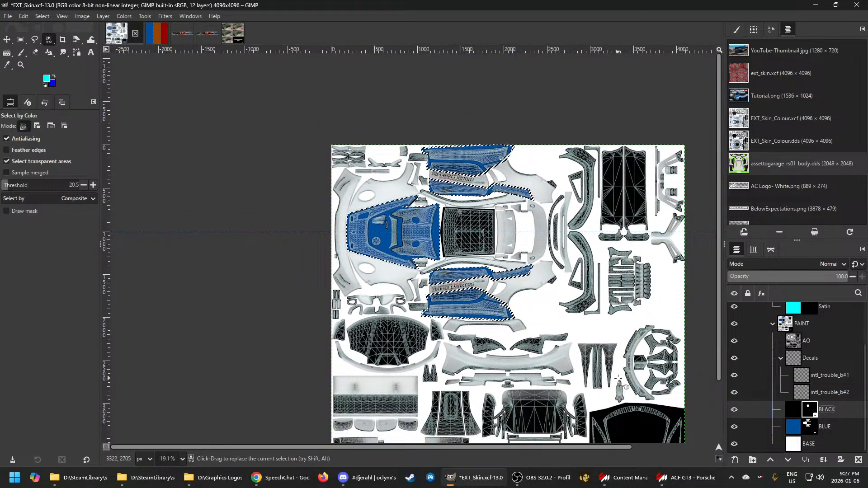
scroll(618, 379, "down", 1)
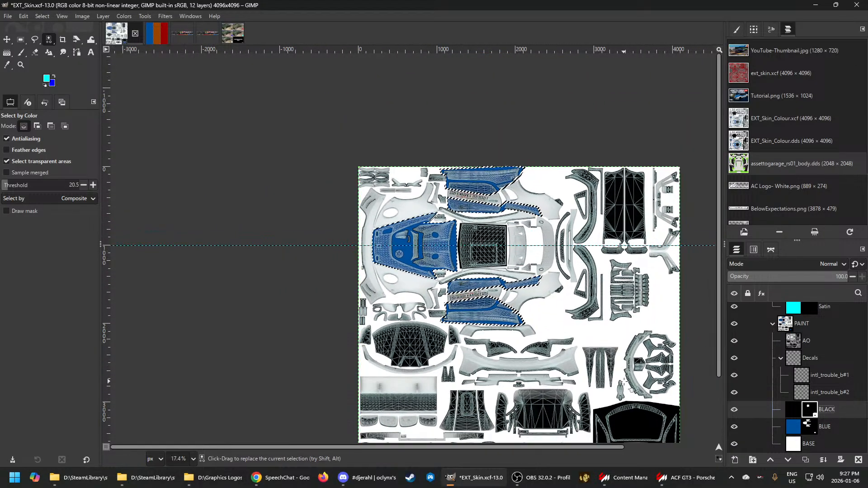
scroll(651, 375, "up", 2)
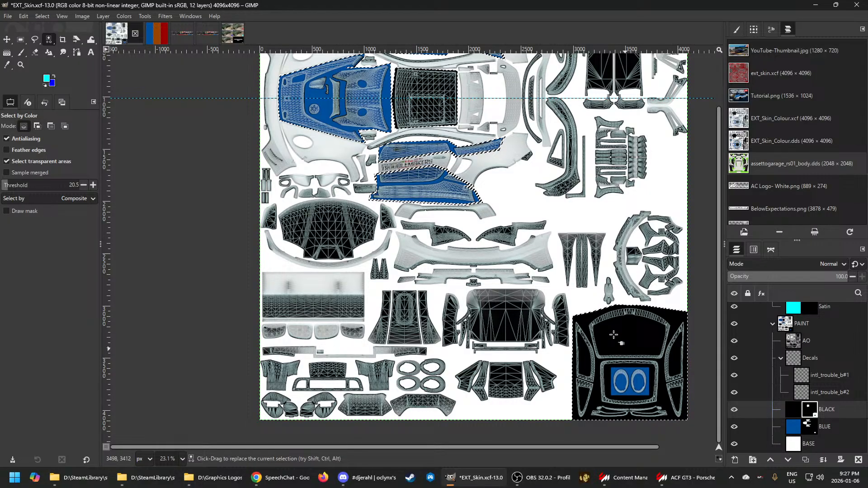
scroll(572, 245, "up", 4)
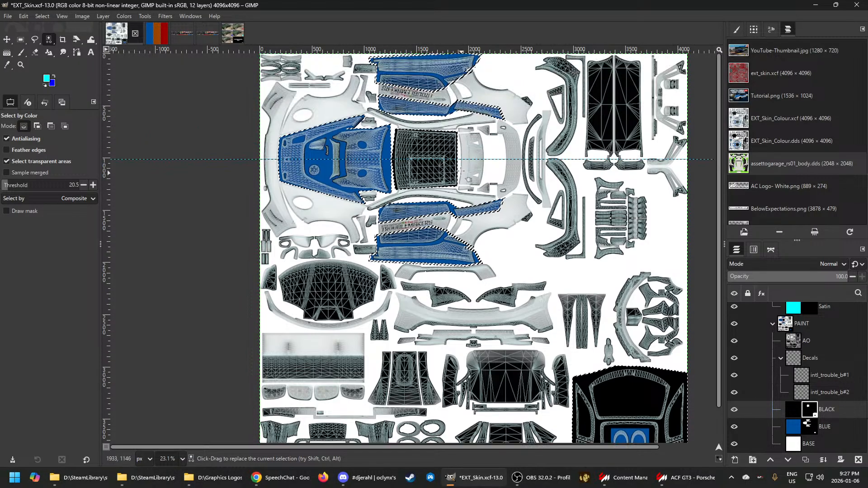
scroll(572, 244, "down", 3)
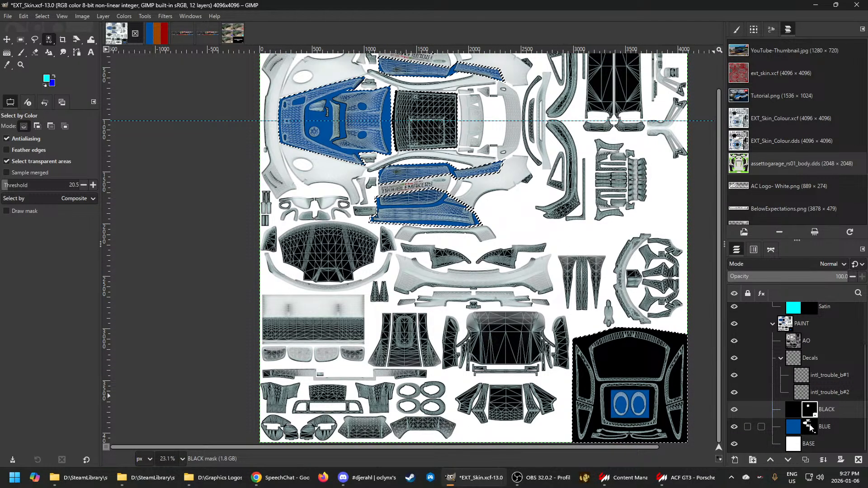
scroll(805, 362, "up", 3)
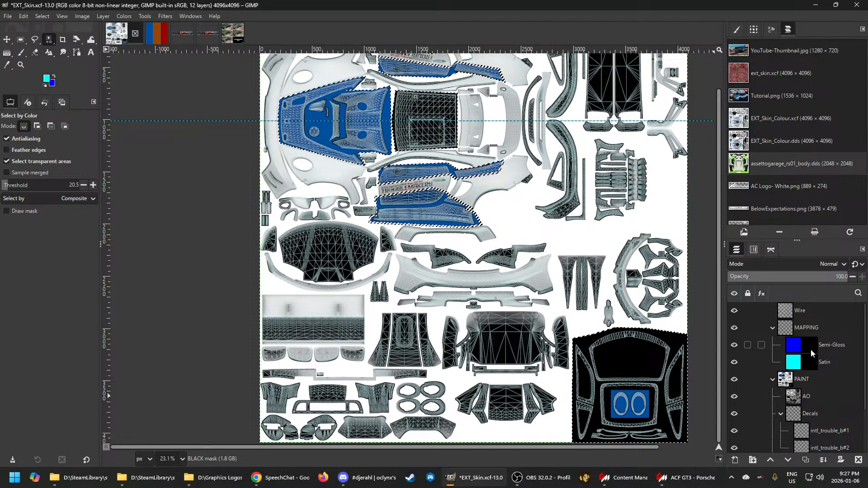
Set the foreground colour to white (ffffff) and fill the selected areas of the Semi-Gloss layer mask with it
left_click(810, 348)
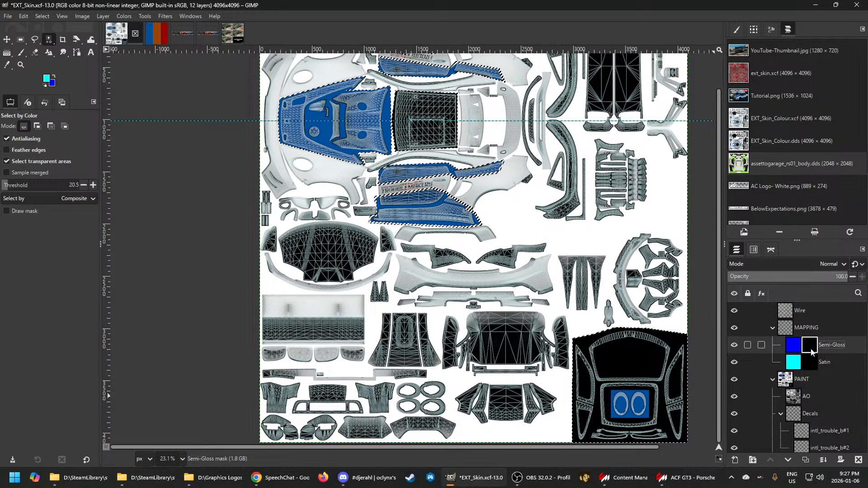
left_click(46, 80)
left_click(480, 303)
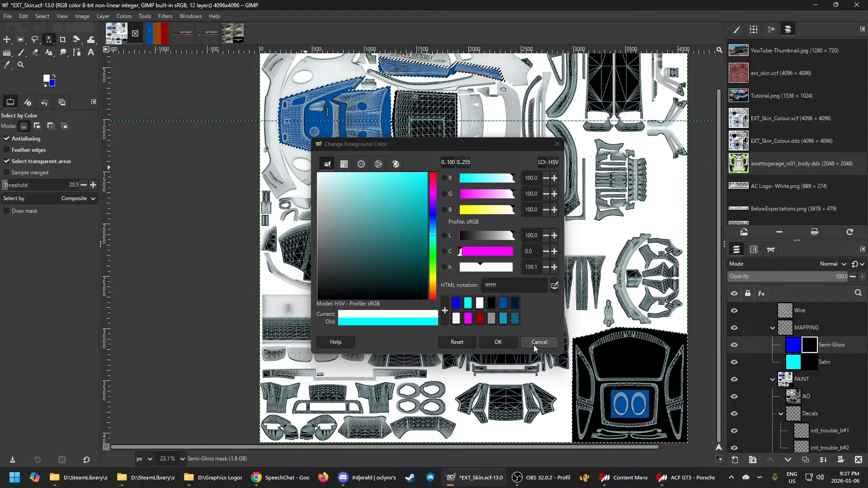
left_click(498, 342)
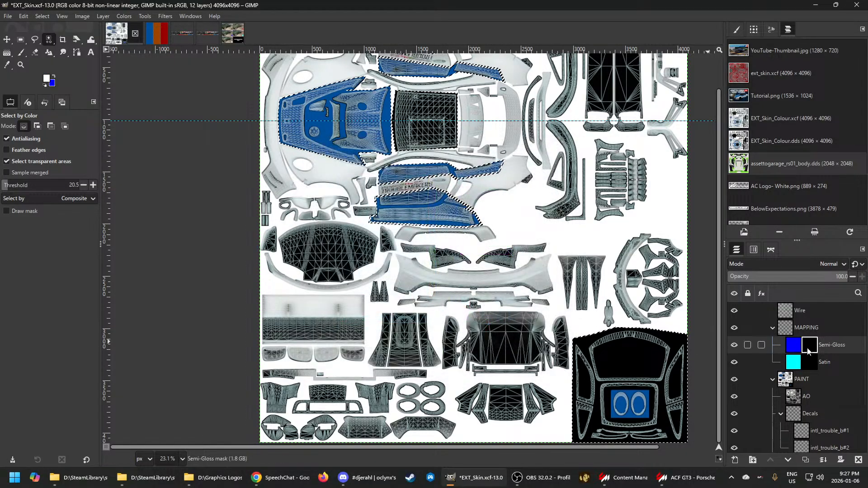
left_click(23, 16)
left_click(52, 153)
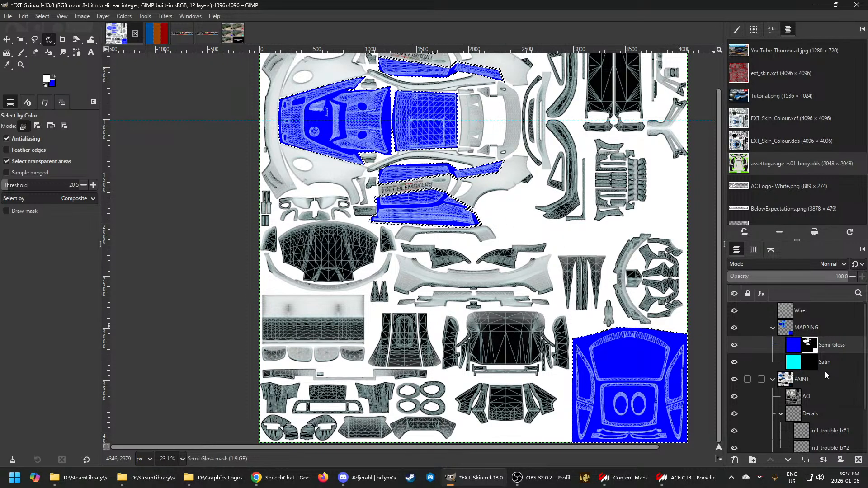
Select the entire image and fill the Satin layer mask with the white foreground colour
left_click(811, 364)
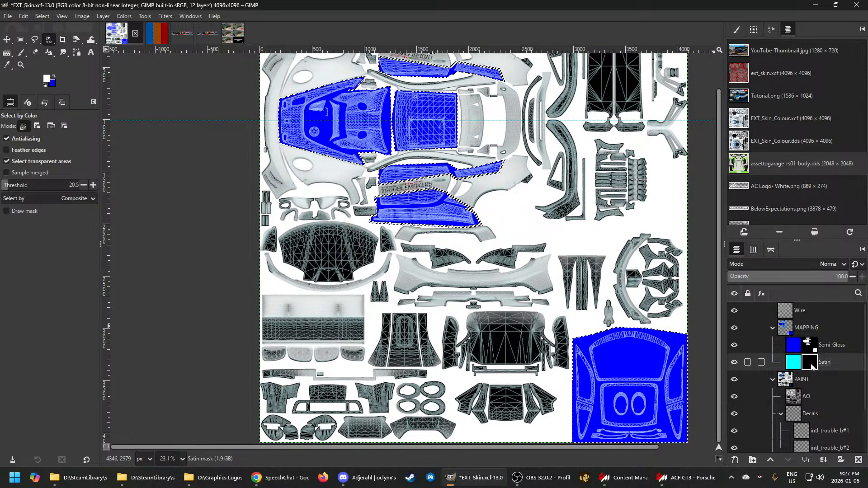
key("ctrl+shift+a")
left_click(23, 16)
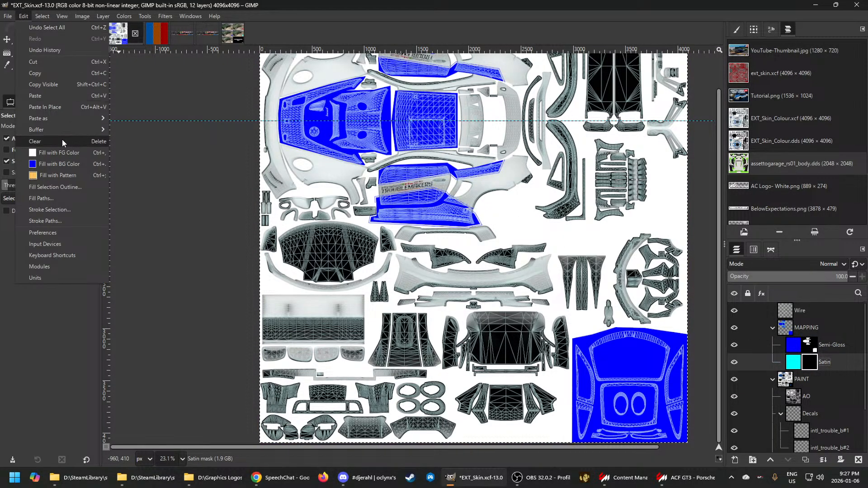
left_click(56, 154)
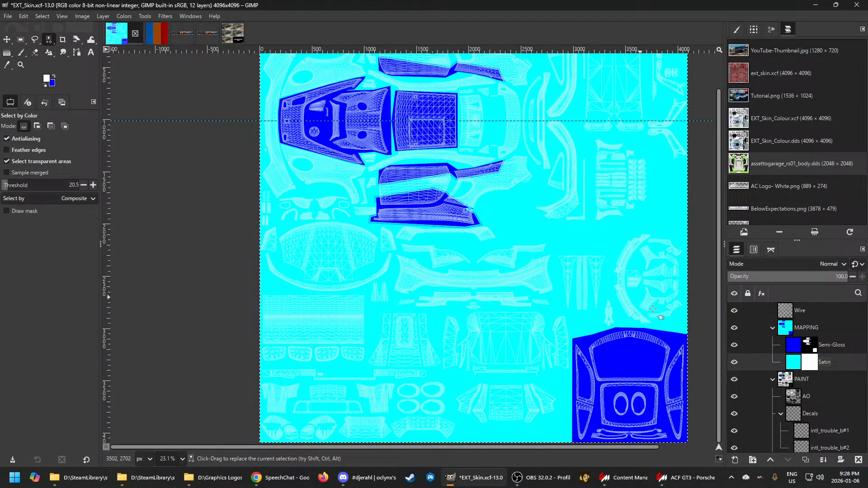
Select the MAPPING group, check the car body's texture names in the ACF GT3 viewer, and return to GIMP to save EXT_Skin.xcf
left_click(782, 322)
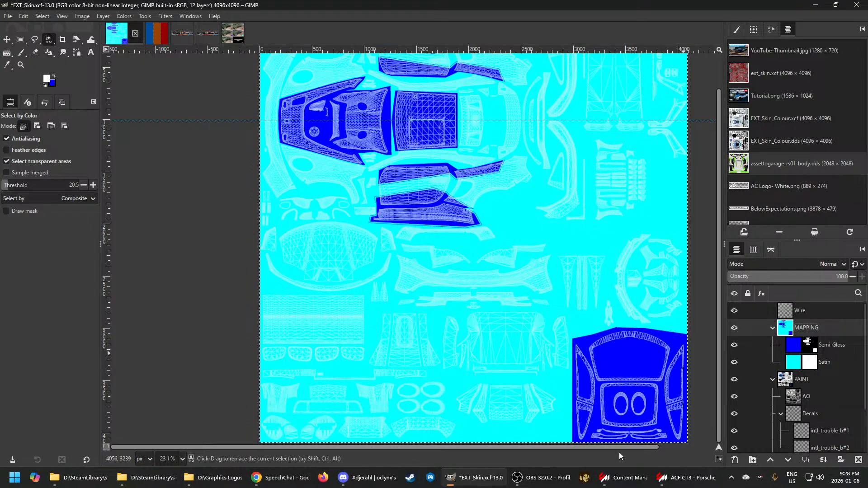
left_click(681, 478)
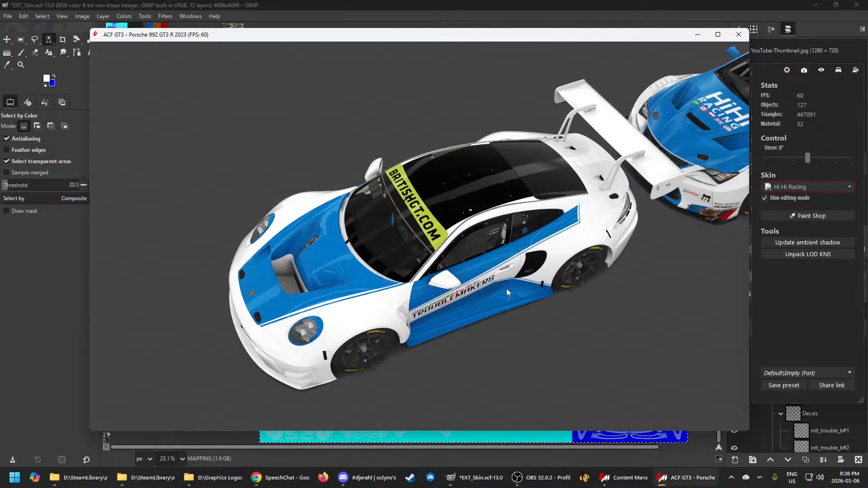
left_click(507, 289)
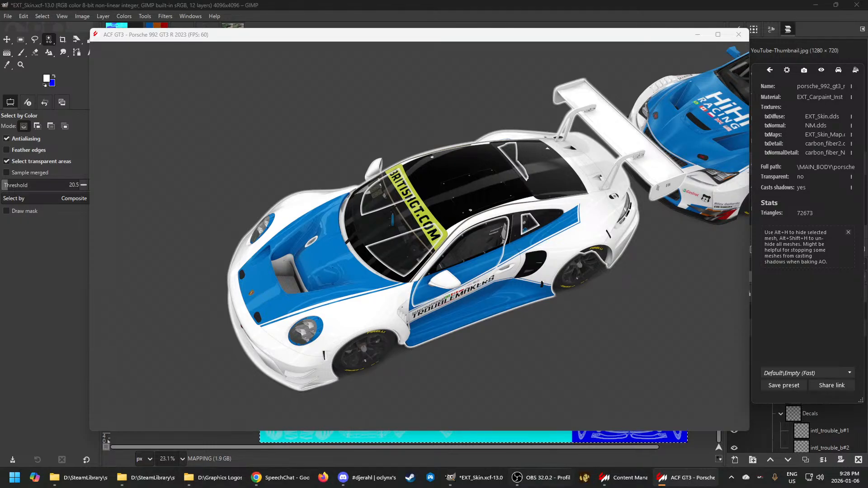
left_click(483, 483)
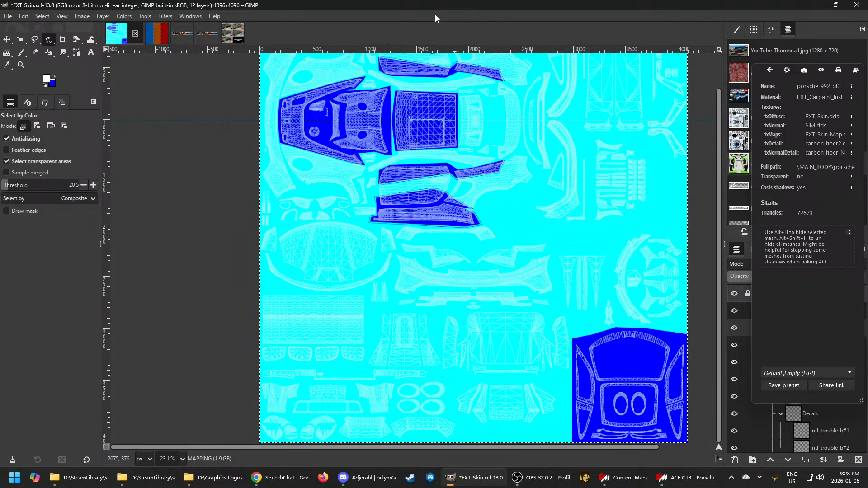
key("ctrl+s")
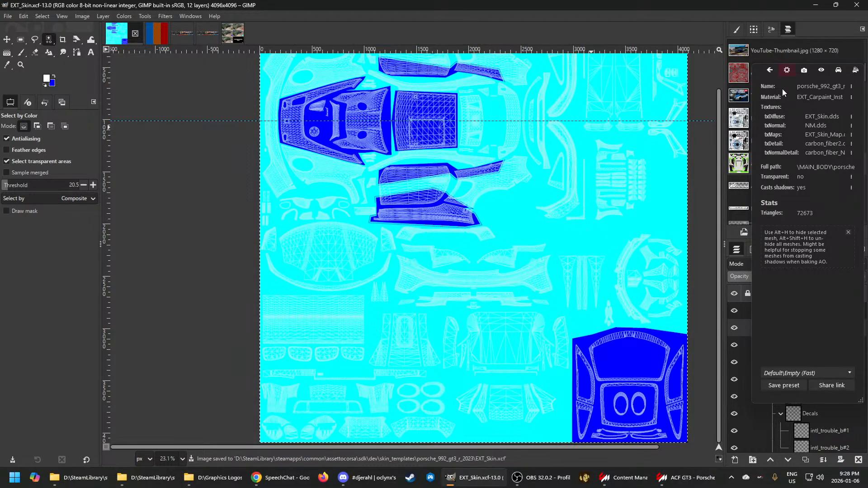
Leave the car body's mesh details in the ACF GT3 viewer and return to GIMP
left_click(768, 71)
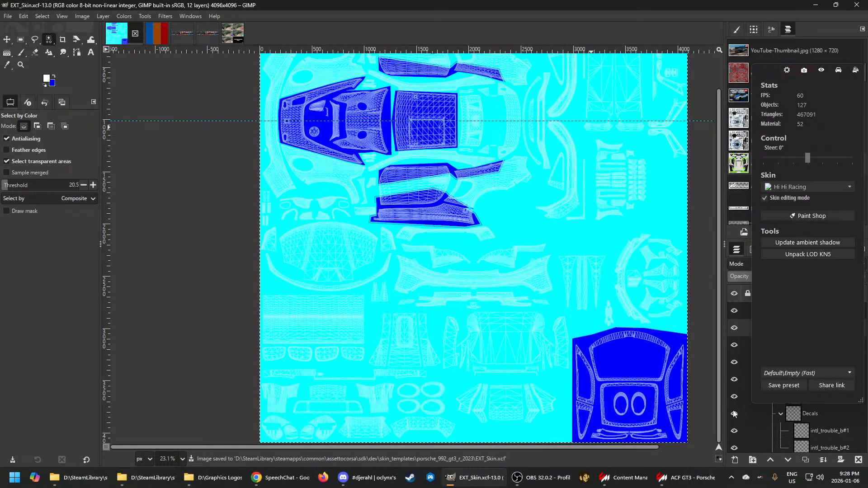
left_click(681, 483)
left_click(681, 484)
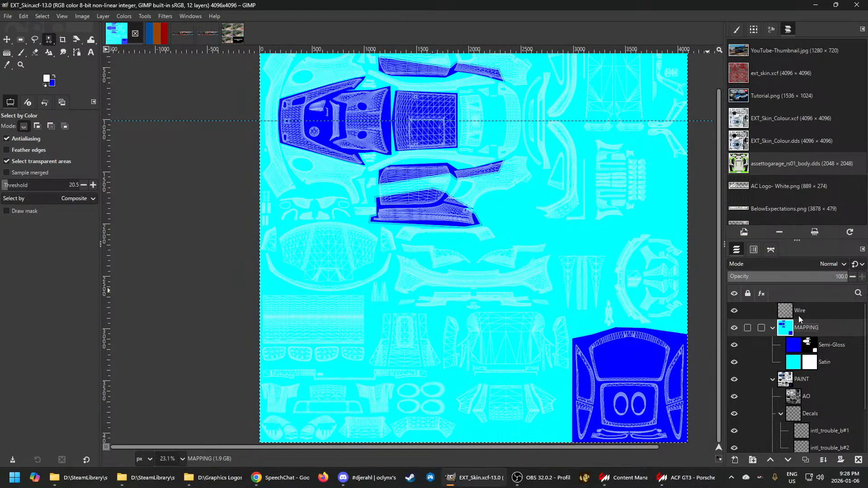
Export the MAPPING group to the HiHi Racing skin folder as EXT_Skin_Map.dds, using BC3 / DXT5 compression, the selected layer and no mipmaps
left_click(10, 16)
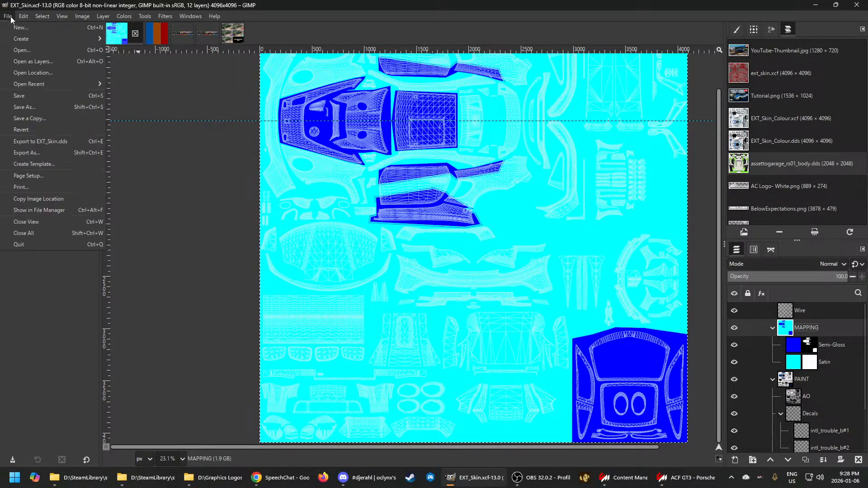
left_click(24, 154)
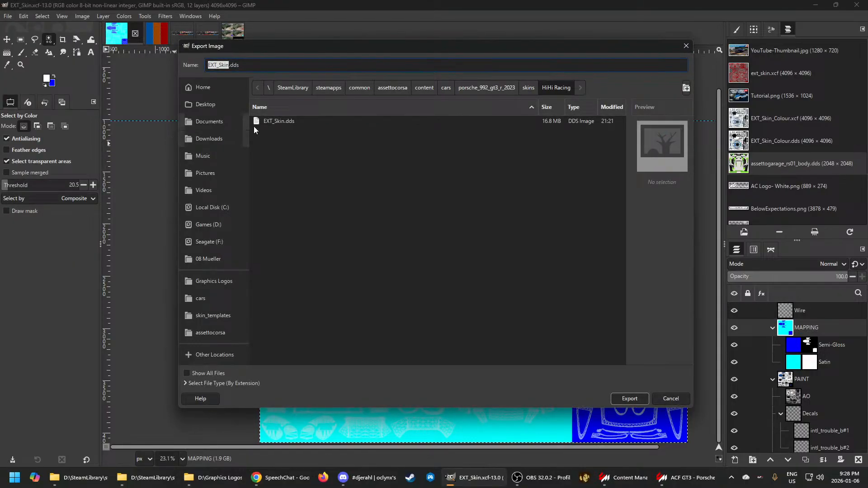
left_click(223, 64)
left_click_drag(229, 64, 208, 66)
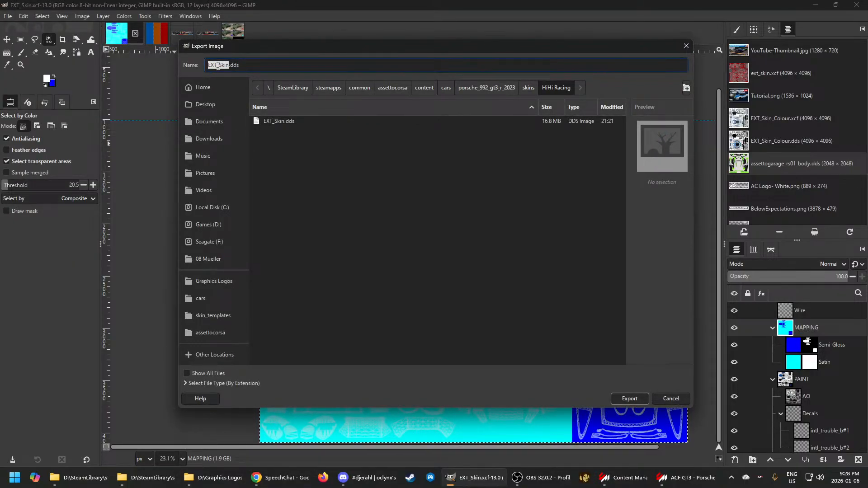
type("EXT_Skin_Map.dds")
key("Delete")
key("Delete")
key("Delete")
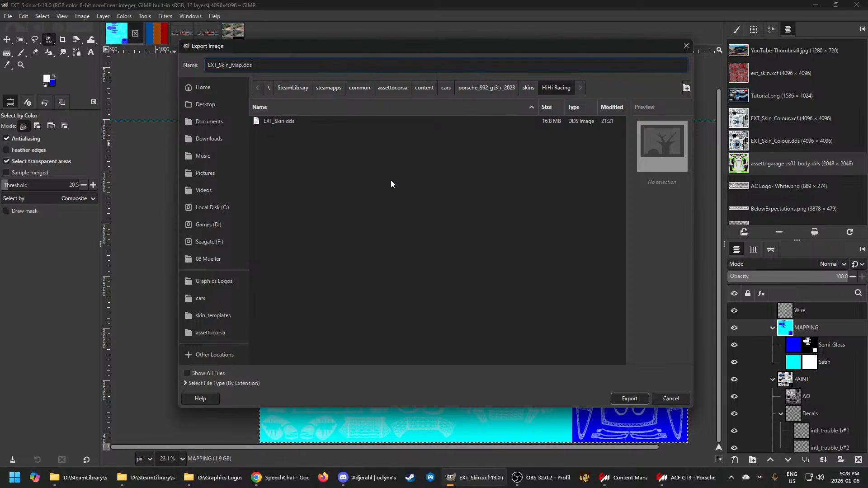
left_click(620, 399)
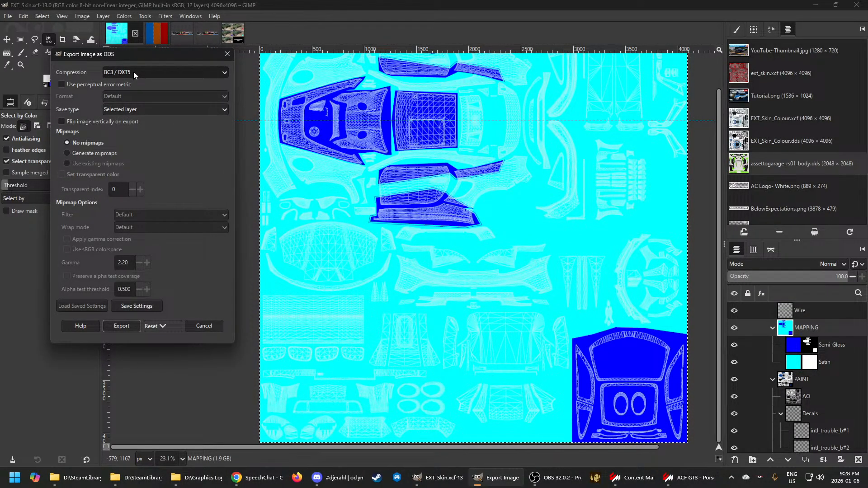
left_click(120, 327)
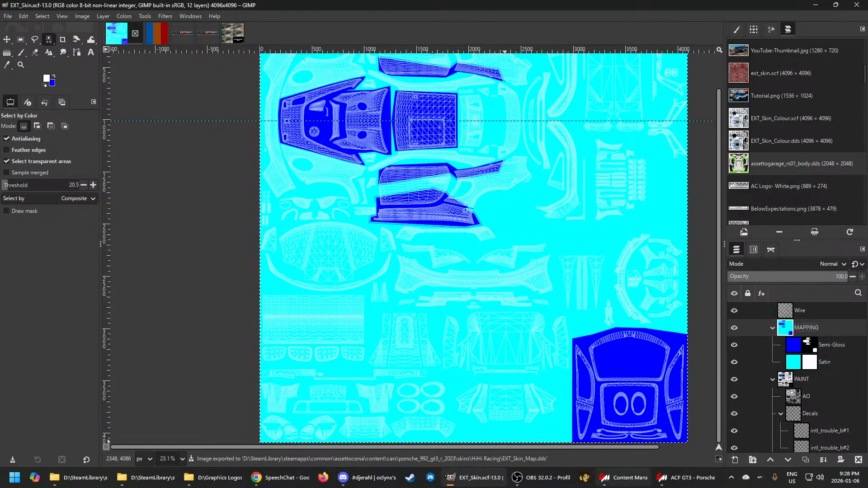
Switch to the ACF GT3 viewer and examine the Porsche's paint finish from the side and front, comparing it with the Lexus
mouse_move(665, 483)
left_click(719, 418)
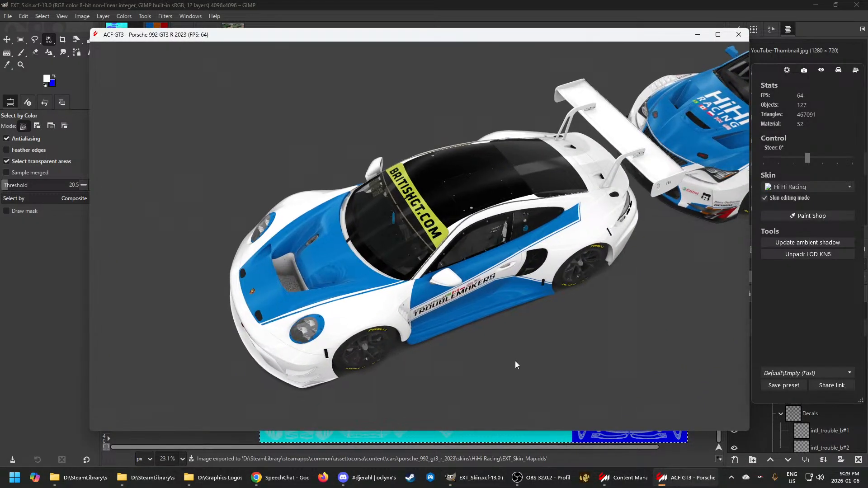
scroll(538, 344, "up", 3)
left_click_drag(546, 341, 509, 277)
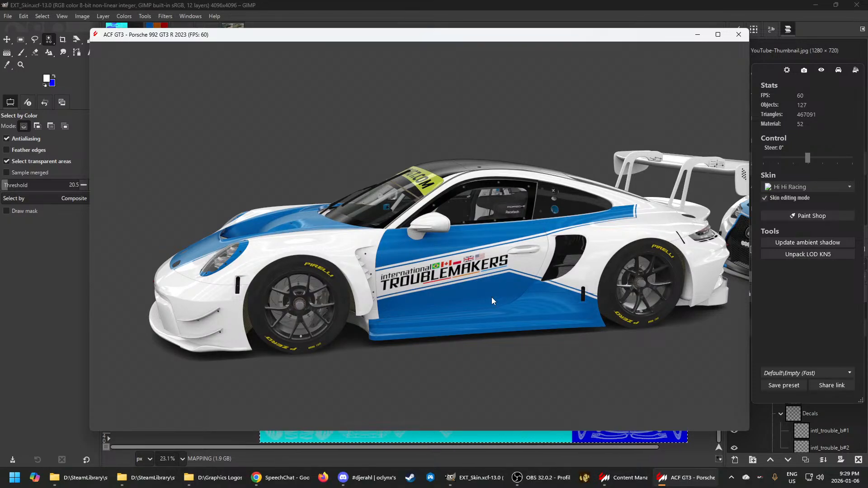
left_click_drag(449, 330, 481, 357)
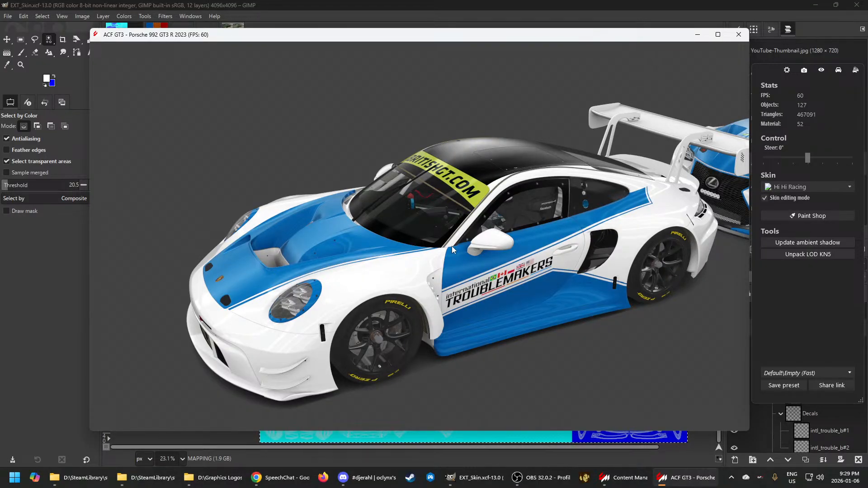
left_click_drag(498, 312, 381, 282)
scroll(452, 346, "down", 2)
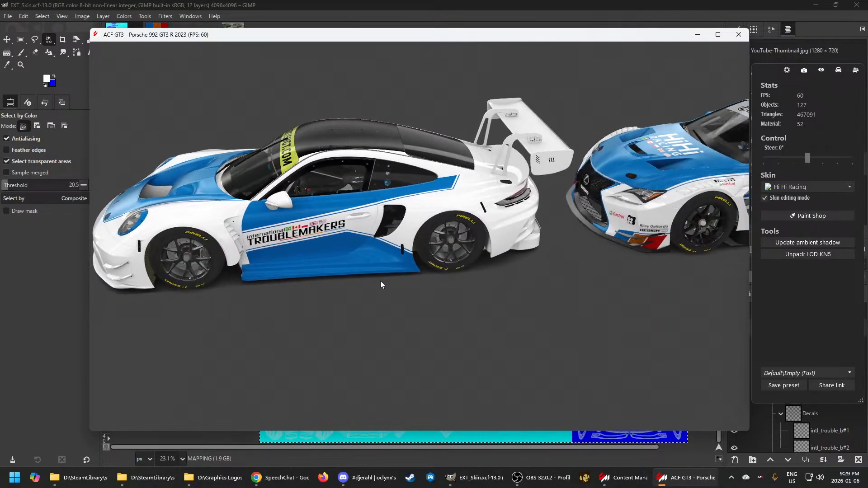
scroll(425, 281, "down", 1)
left_click_drag(489, 266, 470, 297)
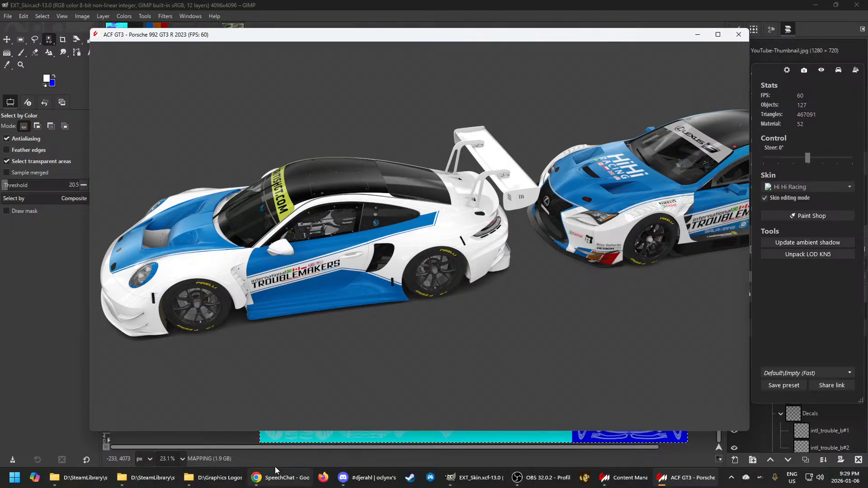
left_click_drag(314, 273, 354, 256)
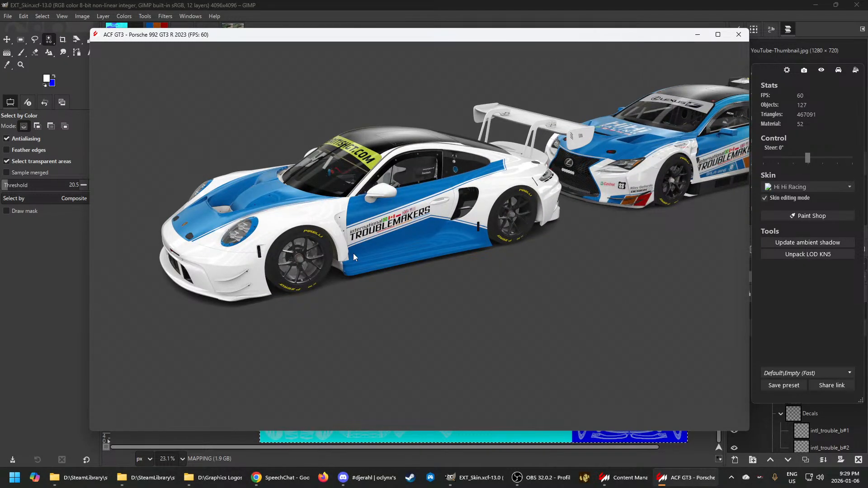
scroll(348, 256, "up", 3)
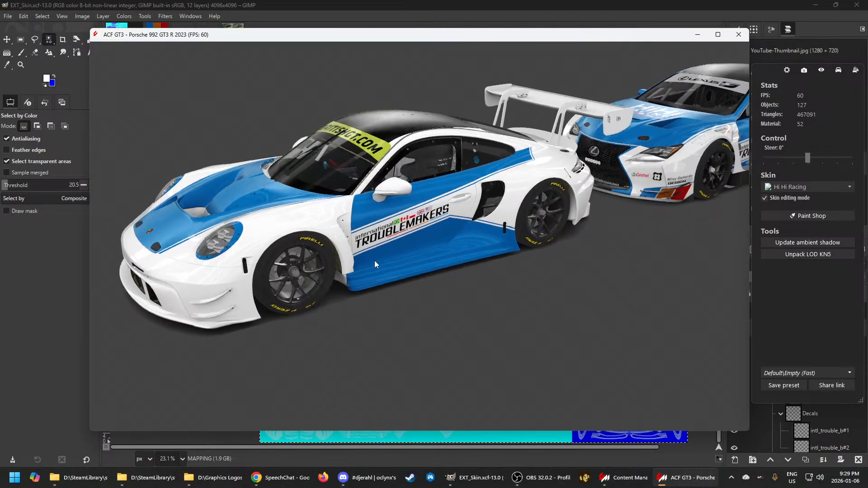
left_click_drag(374, 260, 387, 268)
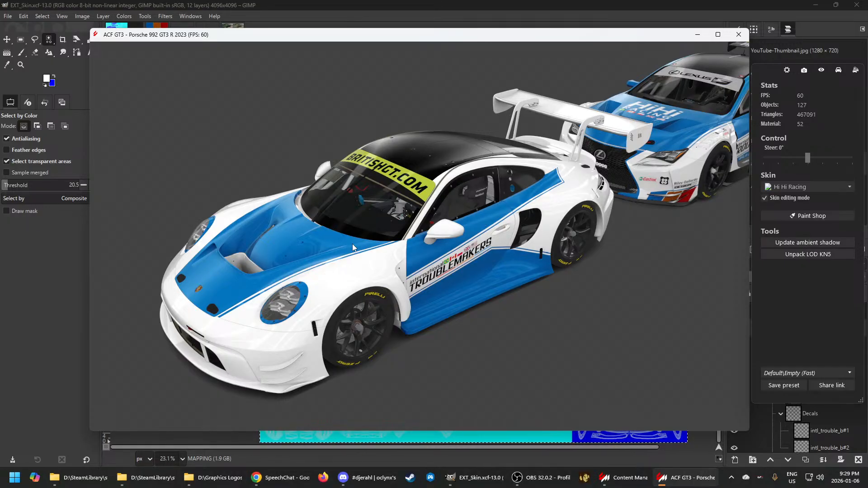
Examine the reflections on the blue door, side skirt and white front fender around the TROUBLEMAKERS decal up close
scroll(442, 254, "up", 5)
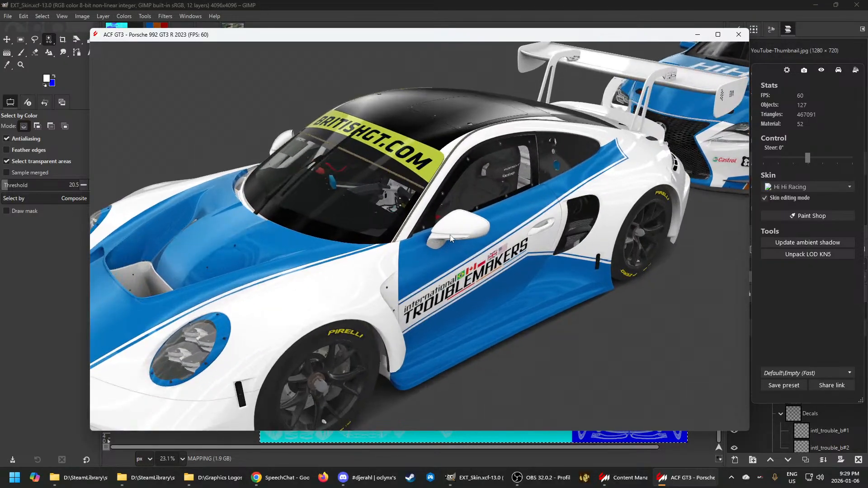
left_click_drag(443, 265, 525, 299)
scroll(525, 300, "down", 3)
left_click_drag(462, 312, 321, 199)
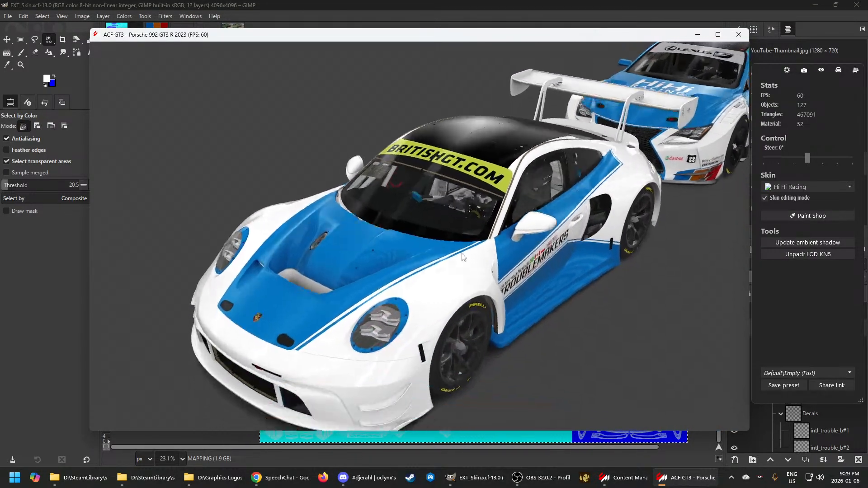
scroll(384, 228, "up", 5)
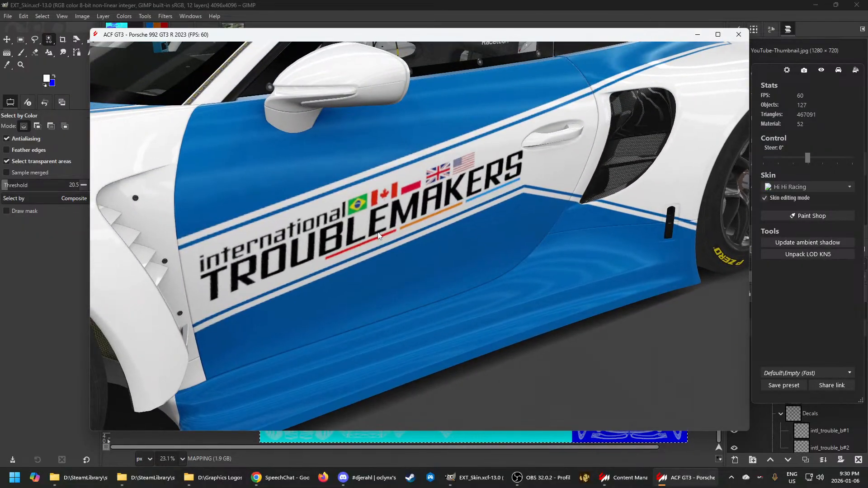
scroll(308, 200, "up", 2)
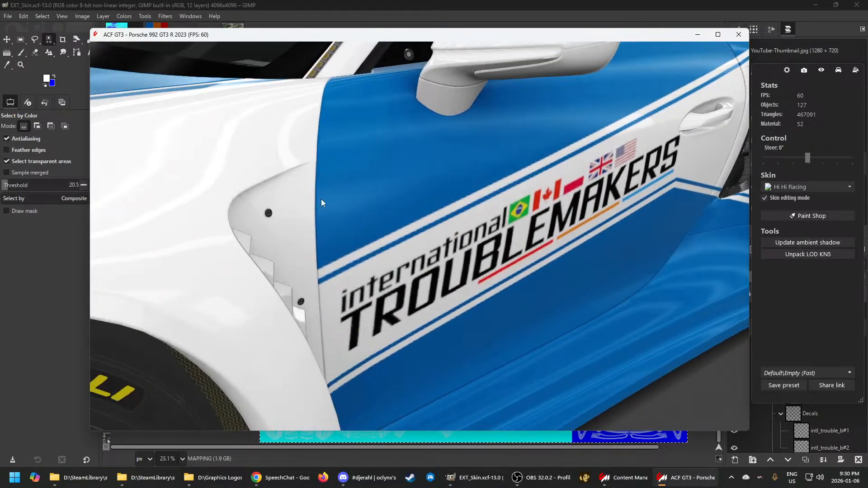
scroll(372, 196, "up", 3)
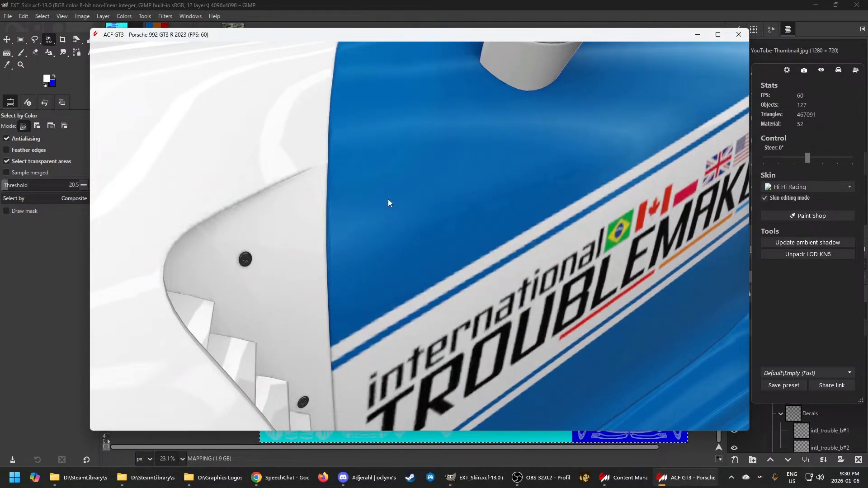
left_click_drag(388, 199, 386, 198)
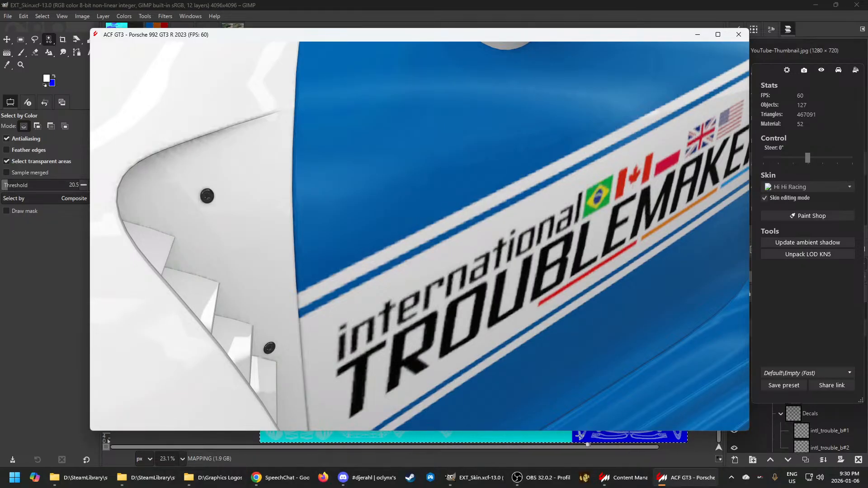
Return to GIMP, hide the MAPPING group and make PAINT the selected group
mouse_move(477, 484)
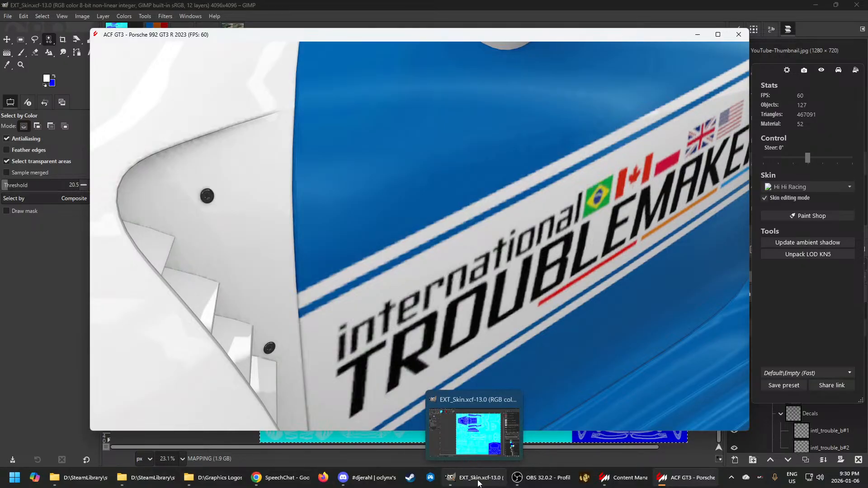
left_click(479, 484)
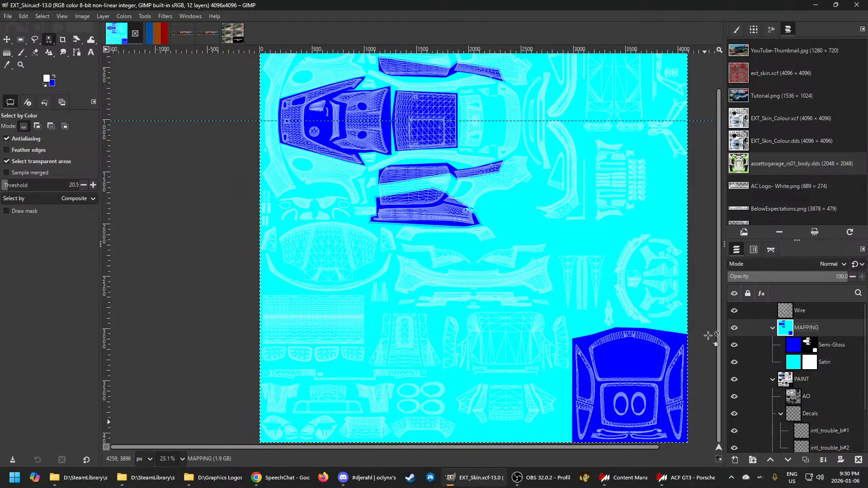
left_click(734, 328)
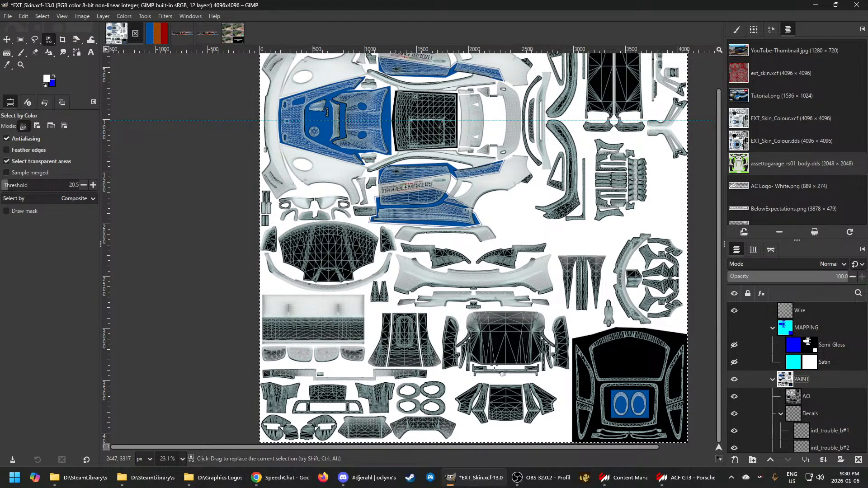
Check the file name and properties of EXT_Skin.dds in the HiHi Racing skin folder in File Explorer
mouse_move(183, 485)
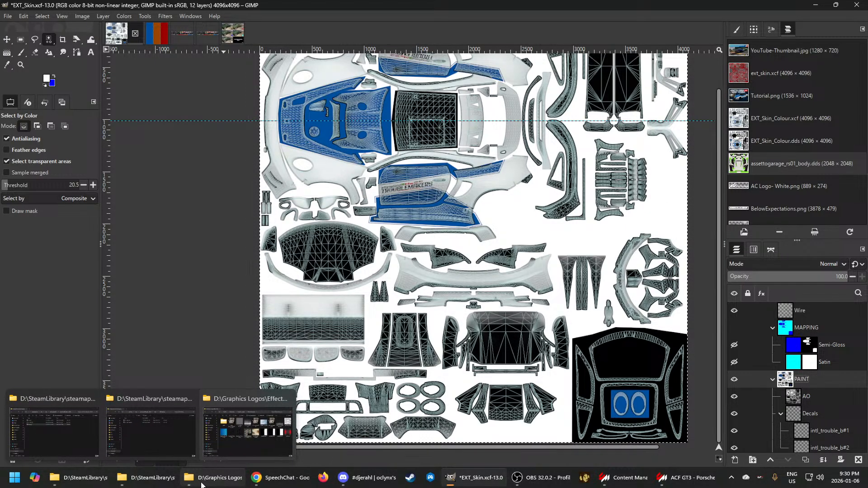
left_click(147, 483)
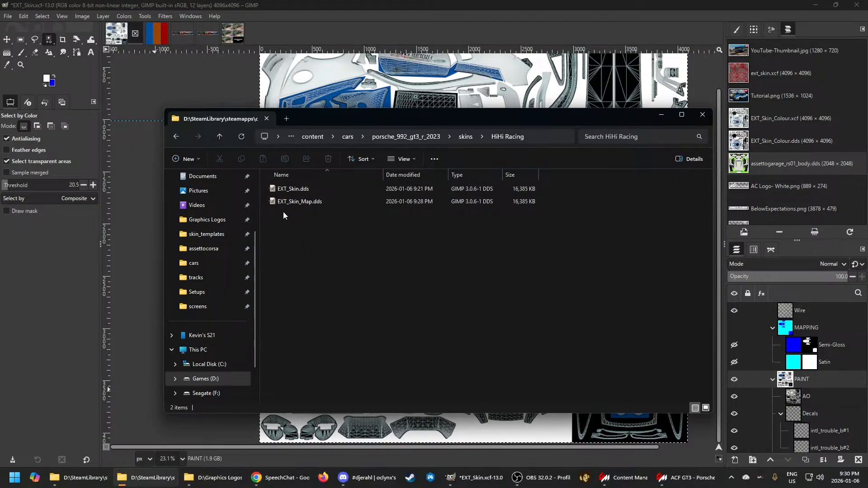
left_click(292, 190)
right_click(292, 190)
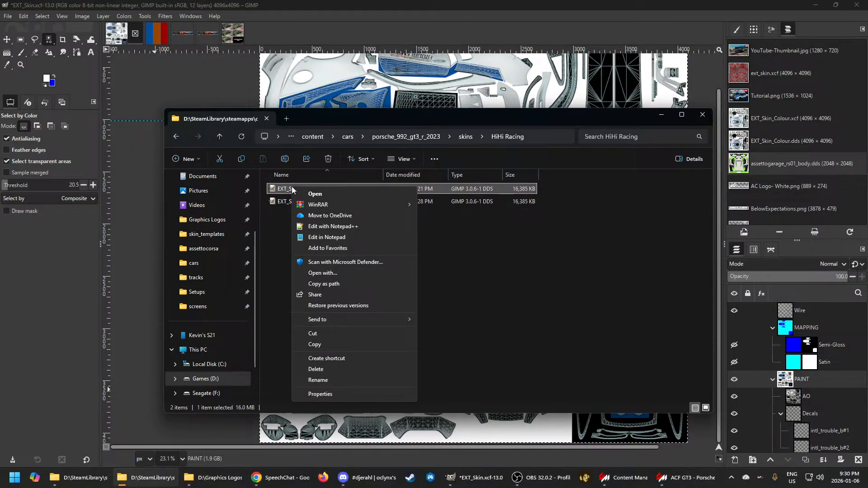
left_click(318, 394)
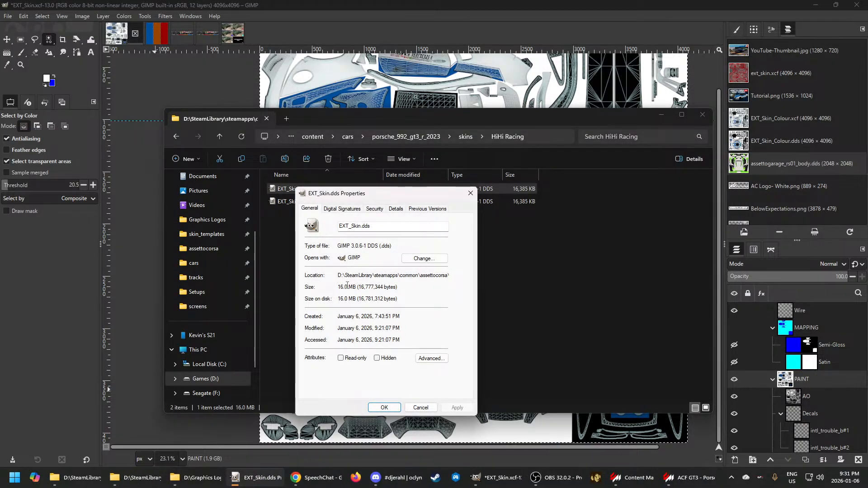
left_click(470, 193)
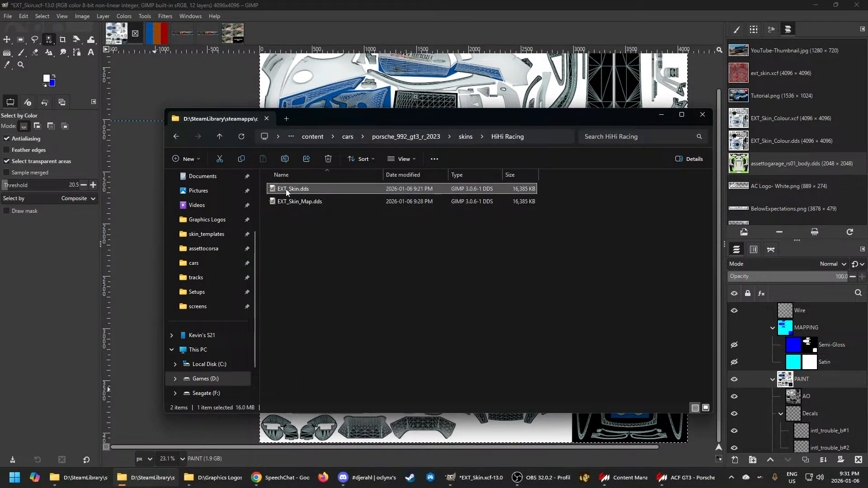
left_click(286, 189)
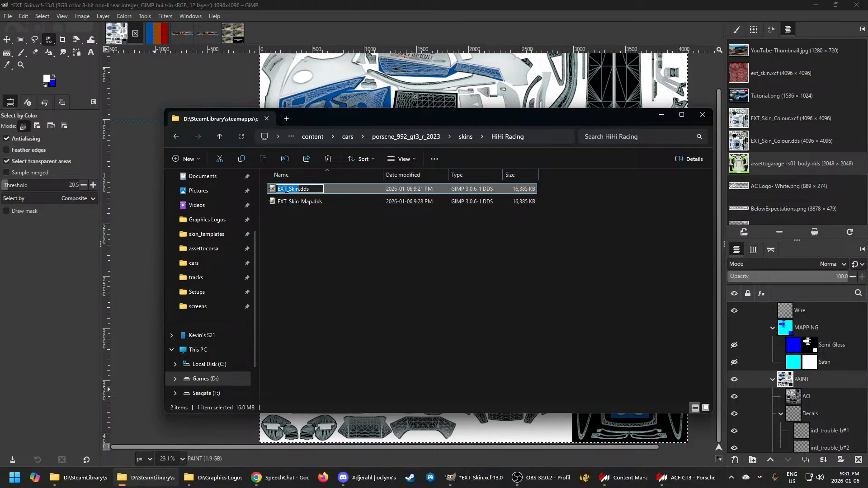
left_click(365, 292)
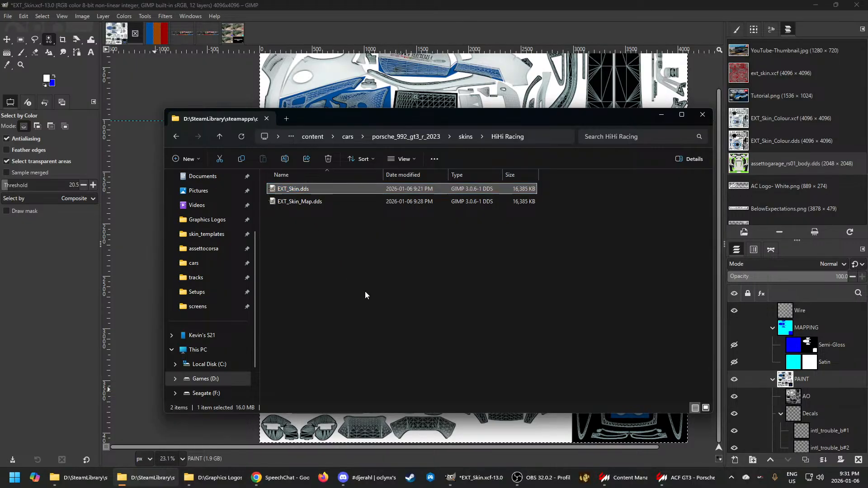
Return to GIMP, collapse the MAPPING group and hide the Wire layer
left_click(281, 7)
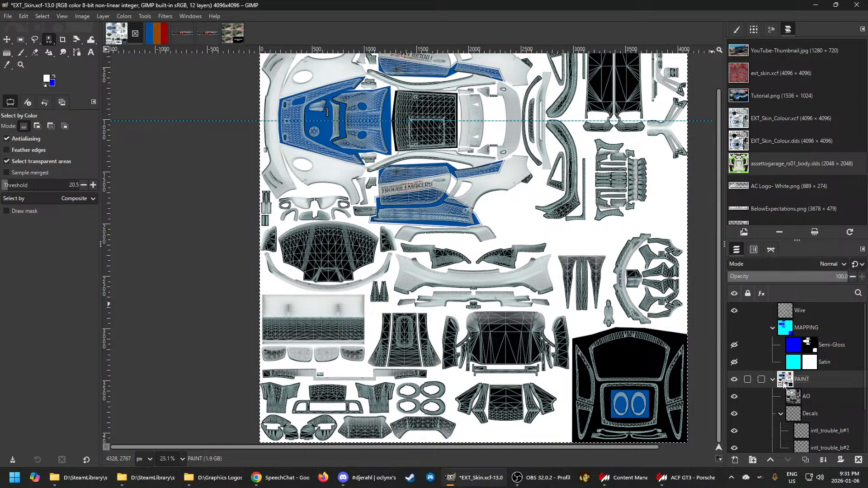
left_click(774, 329)
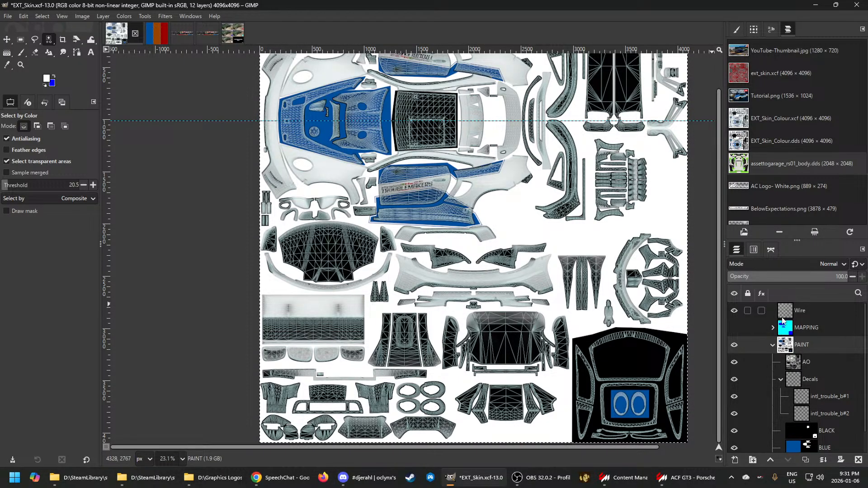
left_click(734, 311)
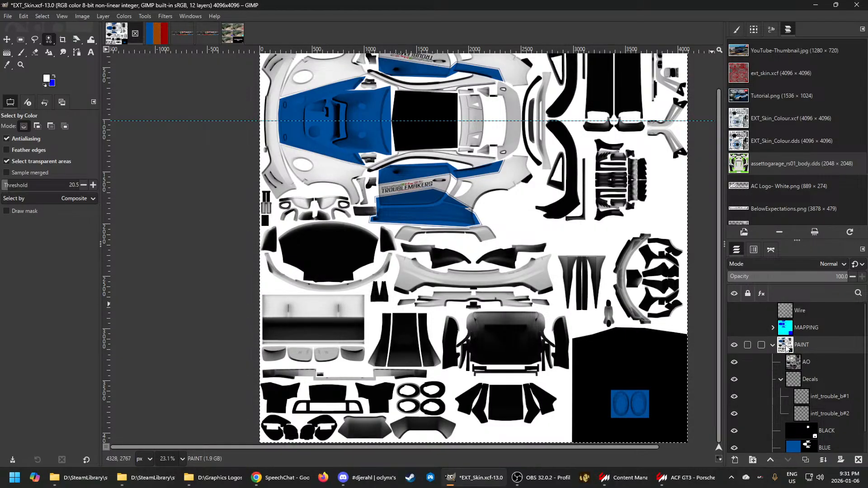
Export the PAINT artwork to the HiHi Racing skin folder as EXT_Skin.png with compression level 9 and automatic pixel format
left_click(11, 18)
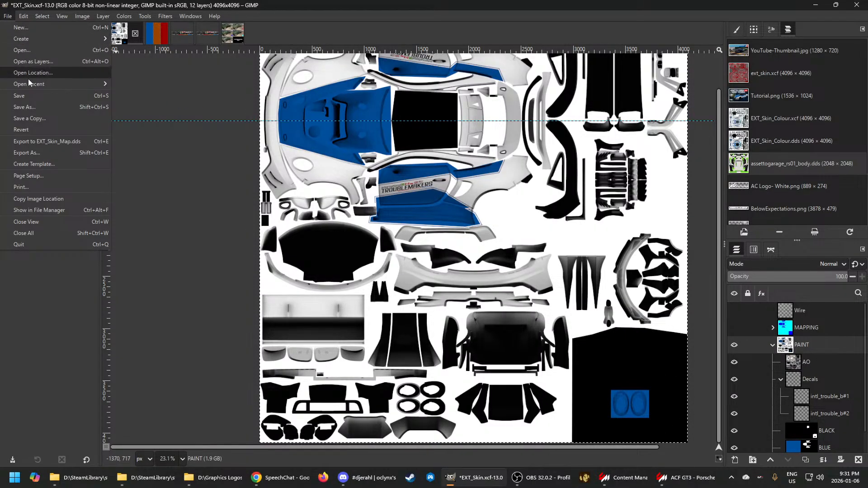
left_click(35, 152)
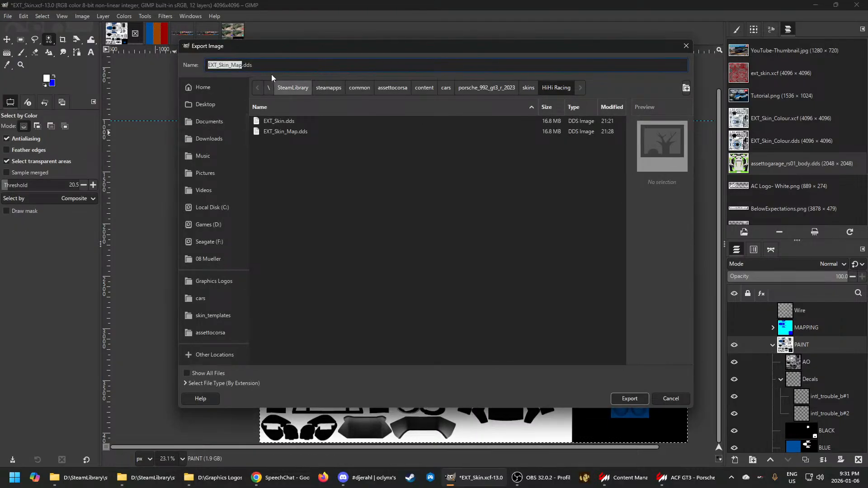
left_click_drag(253, 65, 186, 66)
type("EXT_Skin")
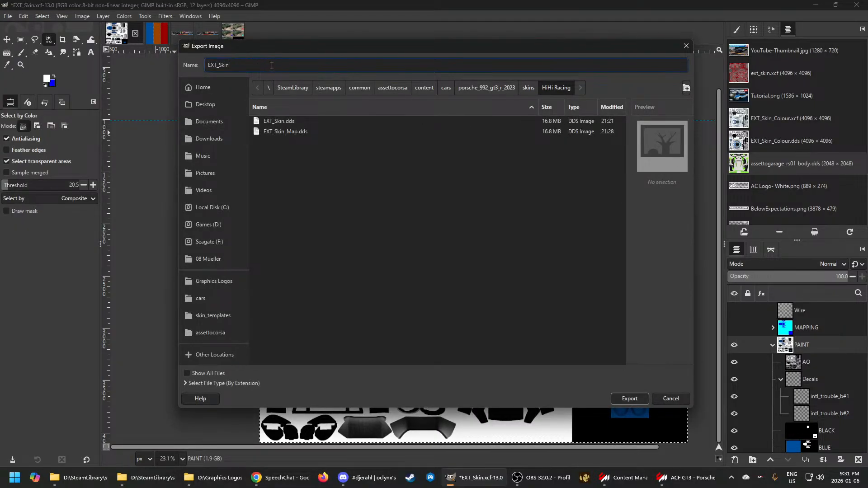
type(".png")
left_click(630, 399)
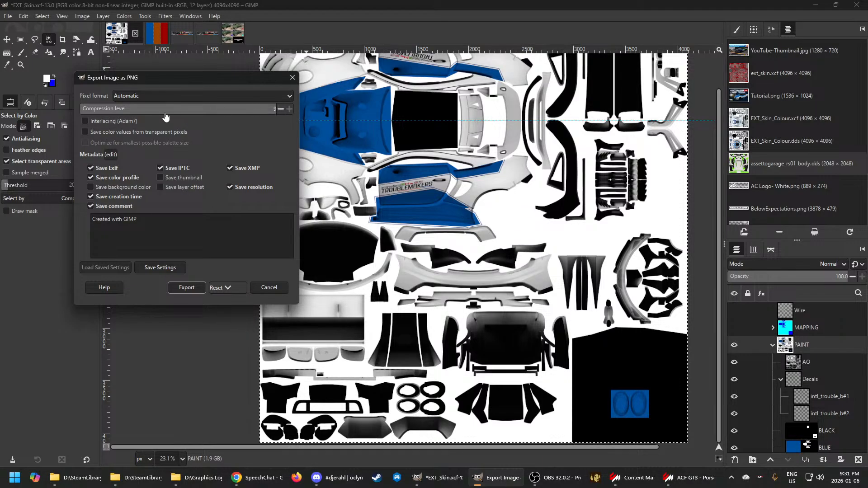
left_click(183, 288)
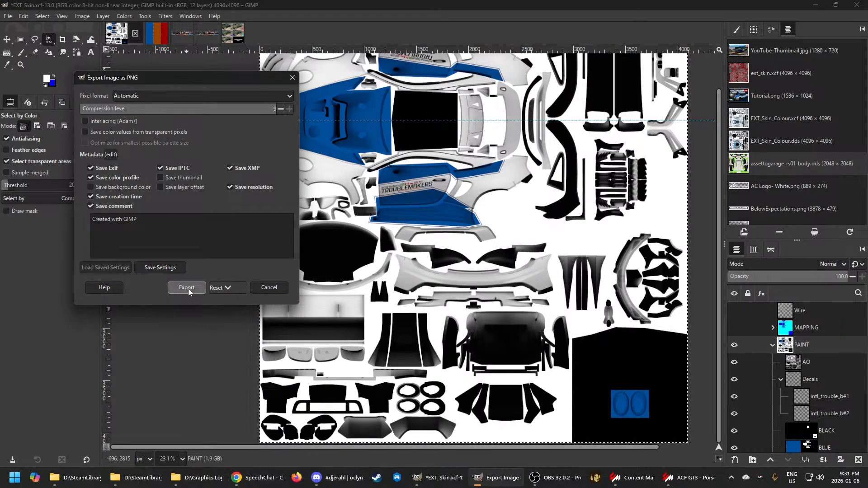
left_click(186, 288)
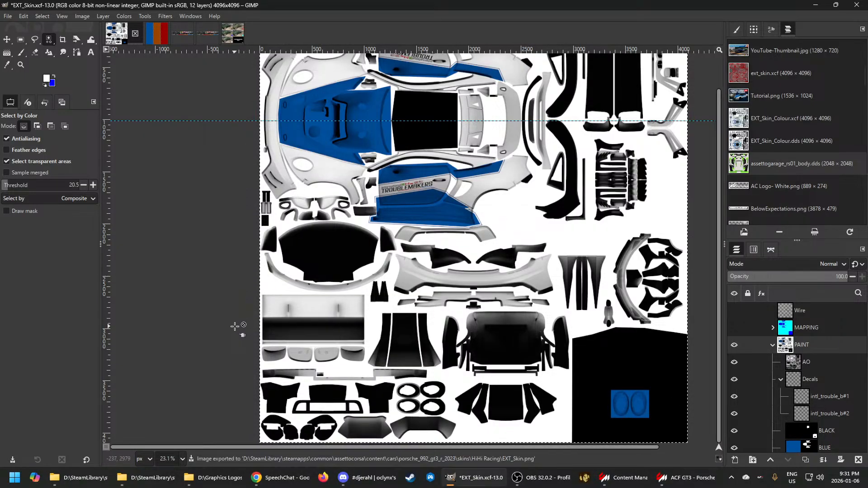
Open EXT_Skin.dds with its mipmaps and EXT_Skin.png from the HiHi Racing skin folder in GIMP
left_click(157, 485)
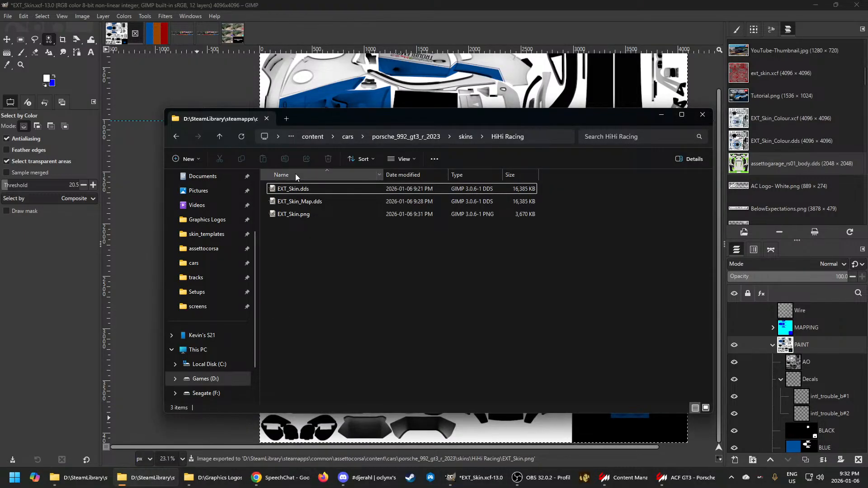
double_click(292, 190)
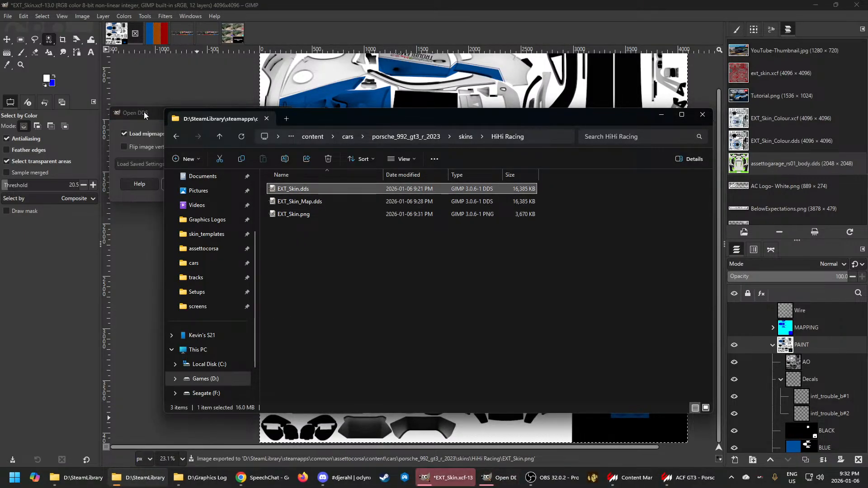
left_click(145, 114)
left_click(181, 184)
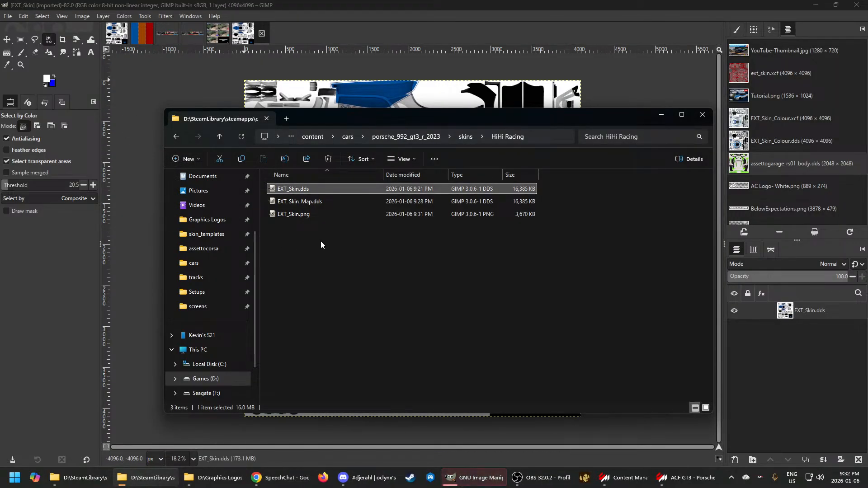
left_click(298, 215)
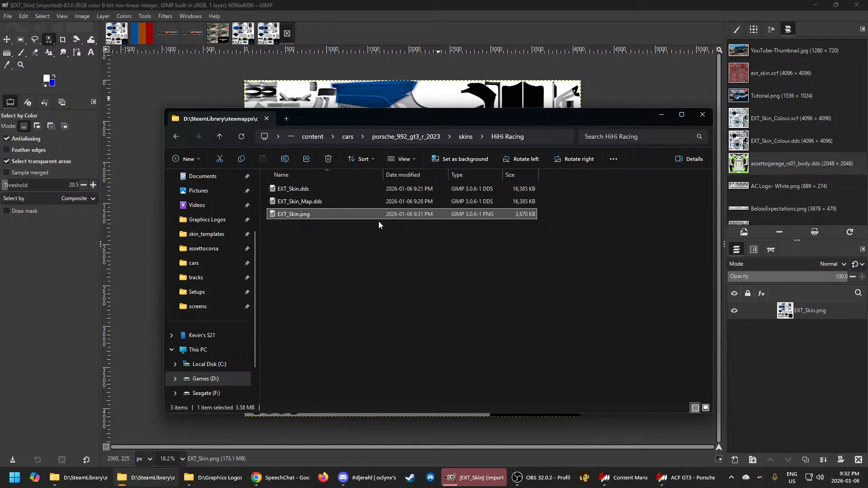
left_click(437, 4)
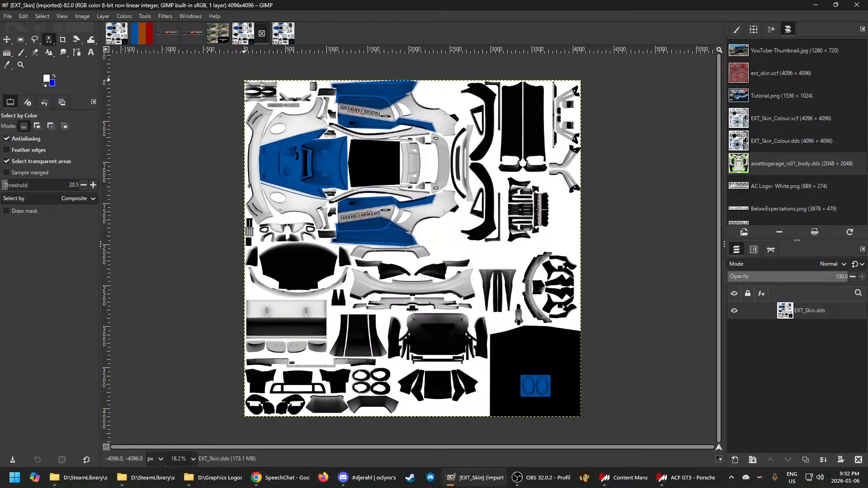
Compare the blue shading and stripe edges around the TROUBLEMAKERS door decal in EXT_Skin.png and EXT_Skin.dds up close
scroll(354, 226, "up", 5)
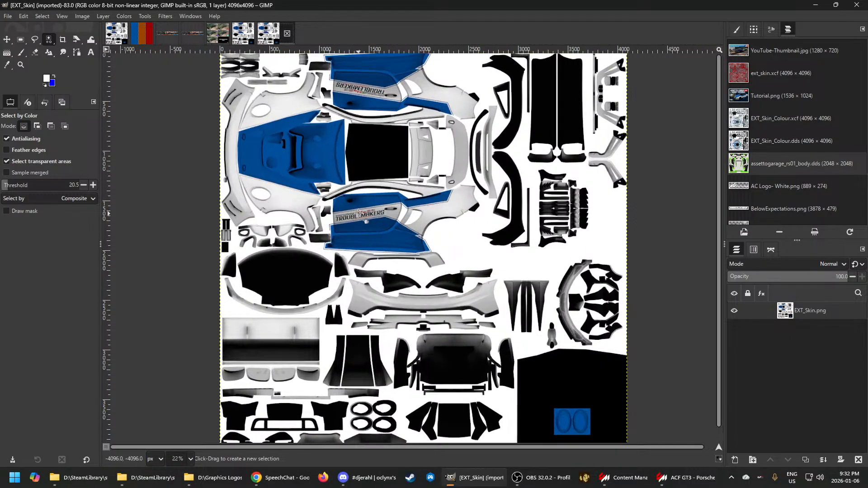
scroll(347, 214, "up", 4)
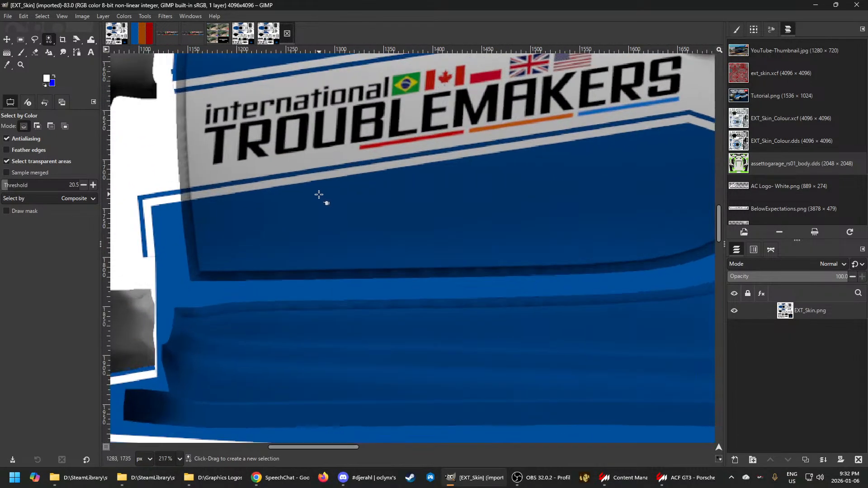
scroll(310, 200, "up", 2)
scroll(307, 192, "up", 2)
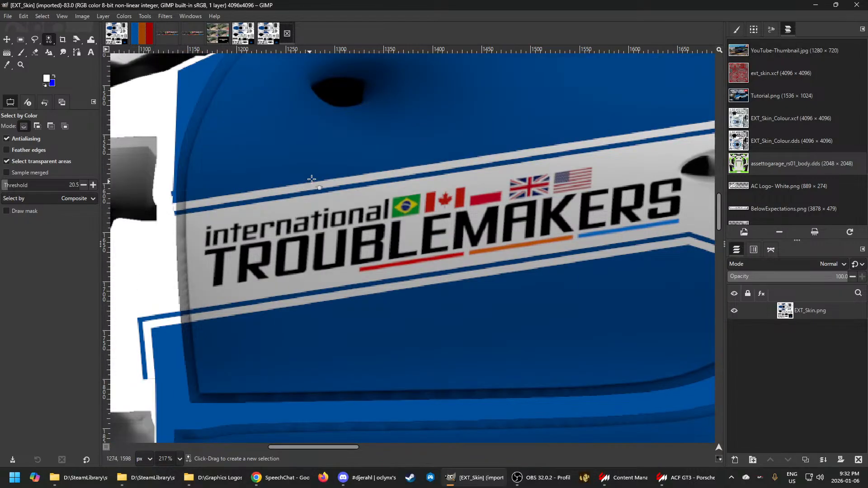
left_click(244, 34)
scroll(348, 210, "up", 3)
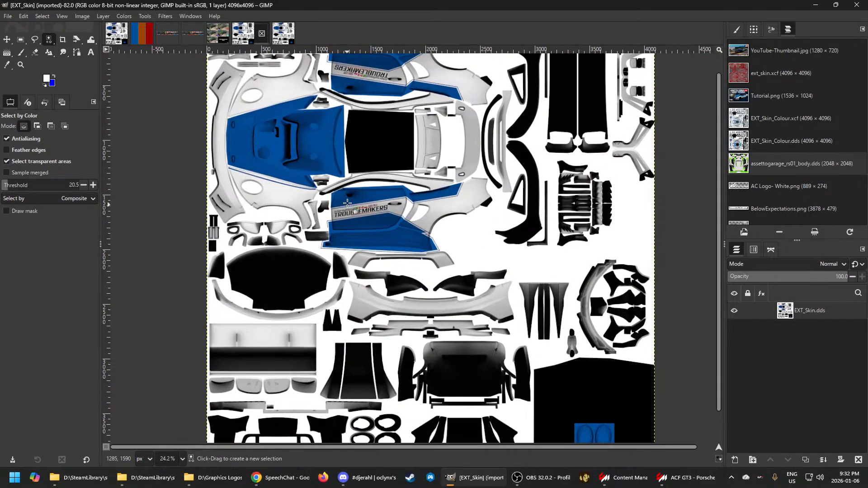
scroll(348, 203, "up", 9)
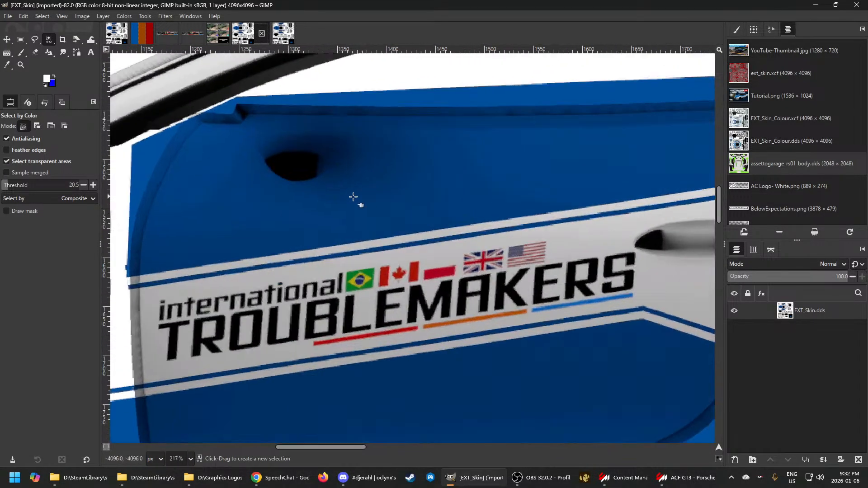
scroll(277, 210, "up", 2)
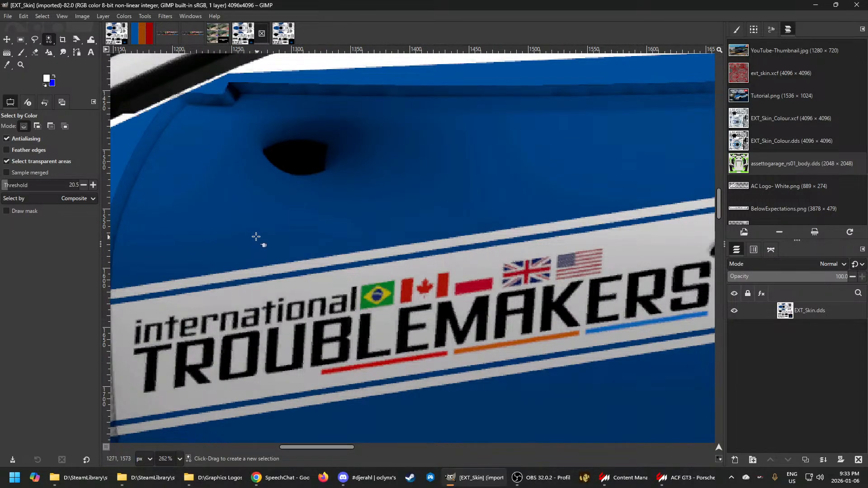
scroll(199, 246, "up", 4)
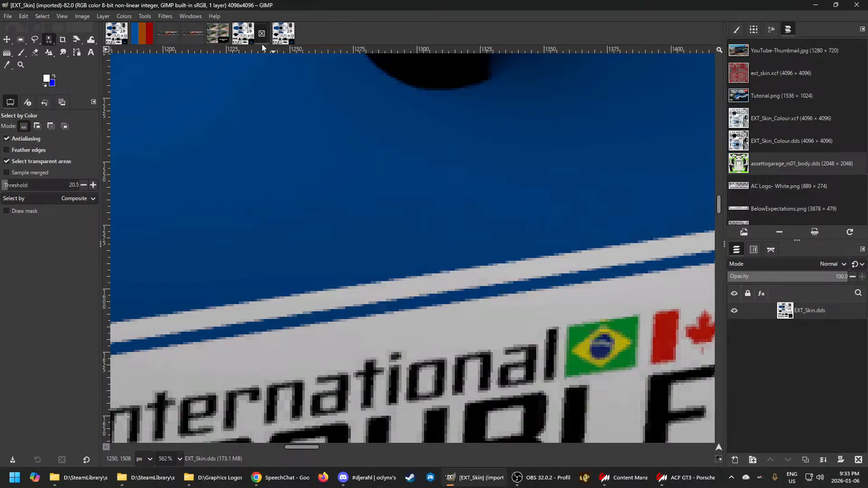
left_click(282, 35)
scroll(425, 106, "up", 3)
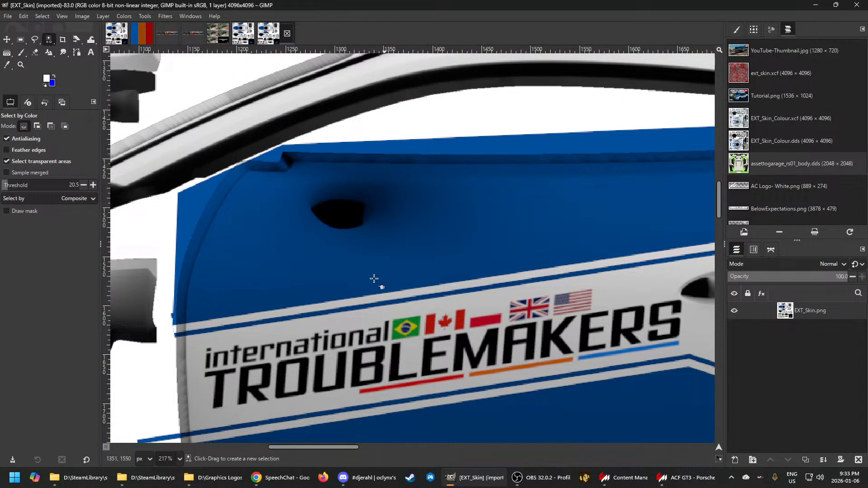
scroll(374, 279, "up", 5)
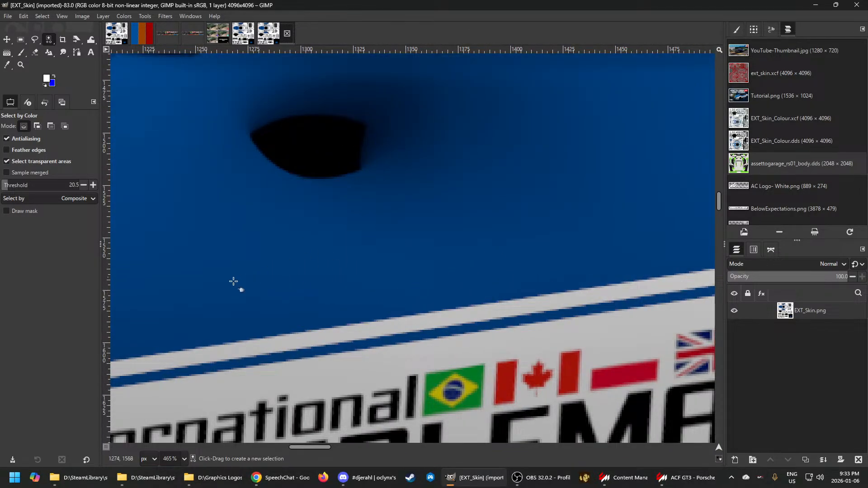
scroll(234, 281, "up", 1)
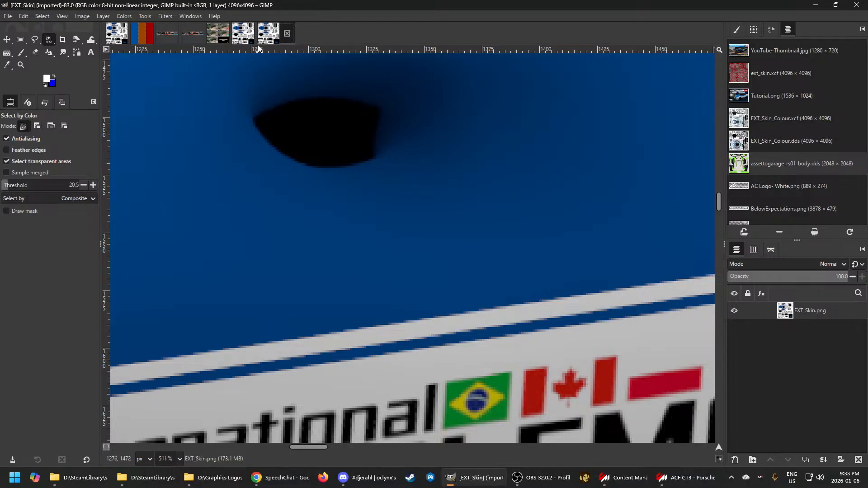
Close the imported EXT_Skin.dds and EXT_Skin.png images
left_click(254, 32)
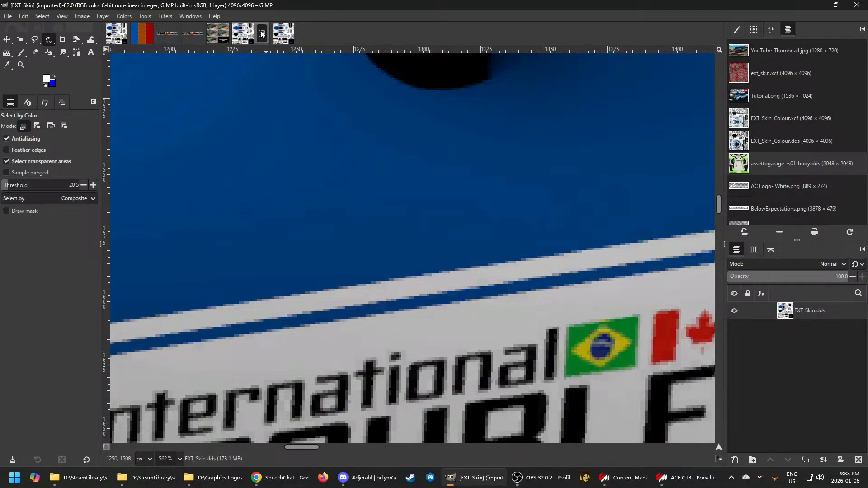
left_click(262, 33)
left_click(266, 33)
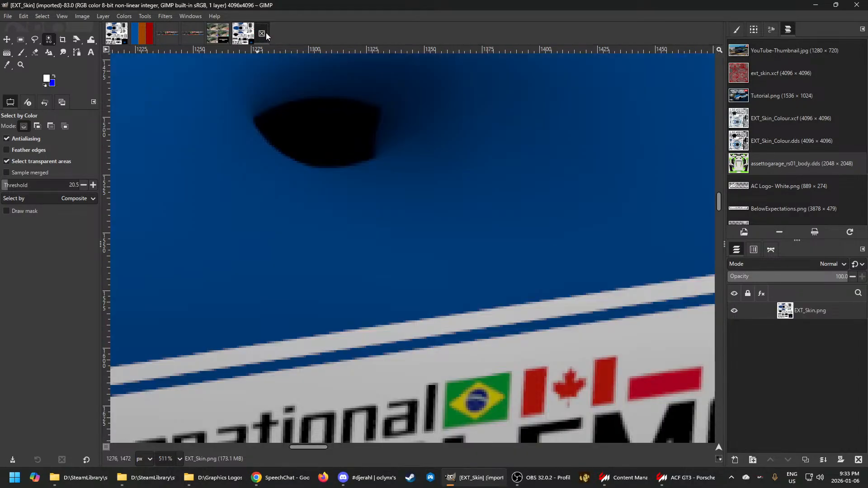
left_click(263, 37)
Delete EXT_Skin.dds from the HiHi Racing skin folder in File Explorer
left_click(167, 476)
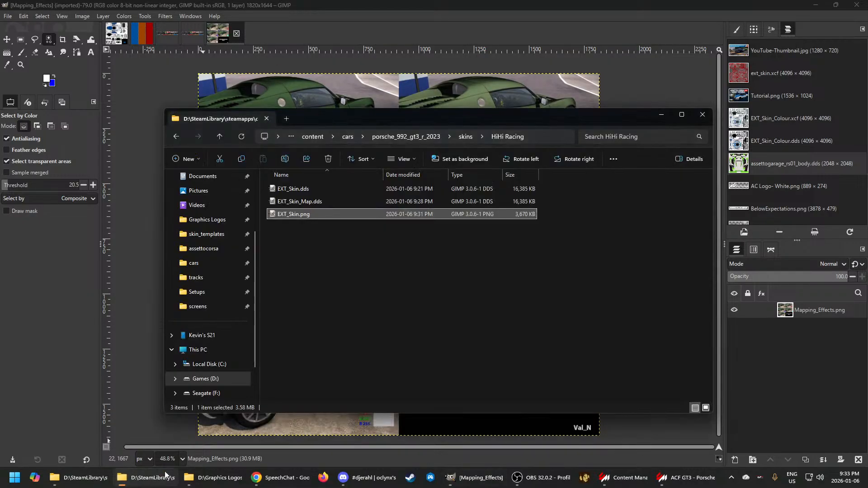
left_click(294, 192)
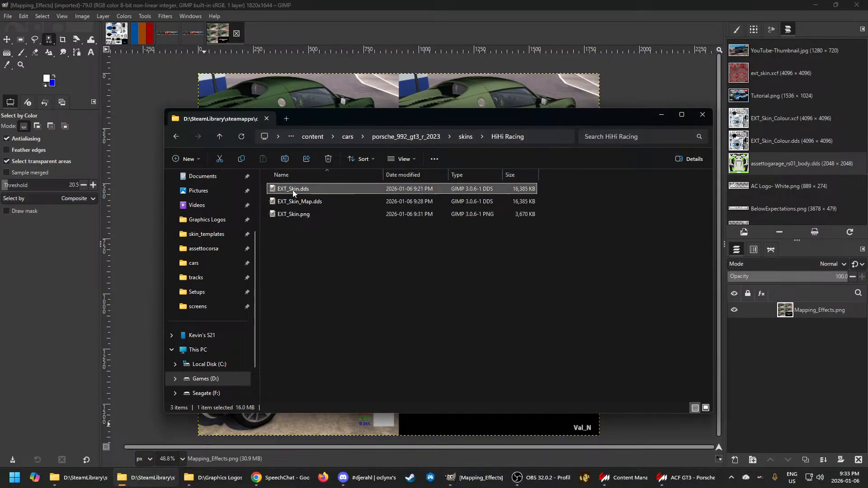
key("Delete")
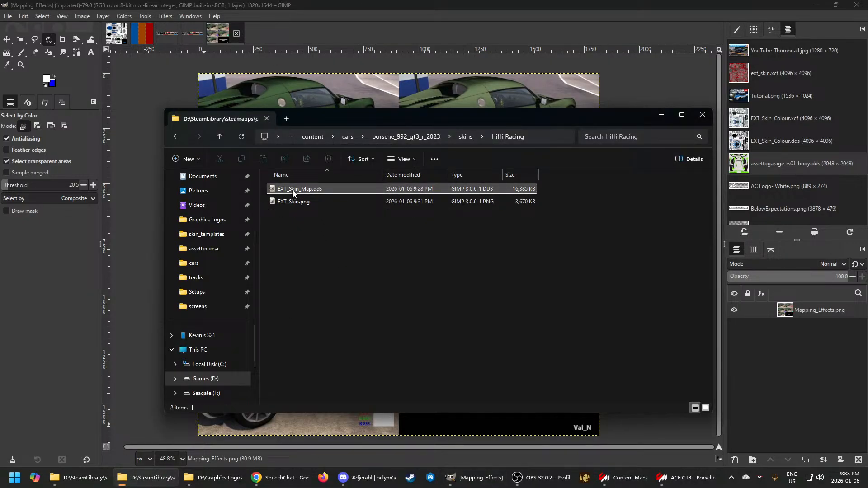
left_click(295, 204)
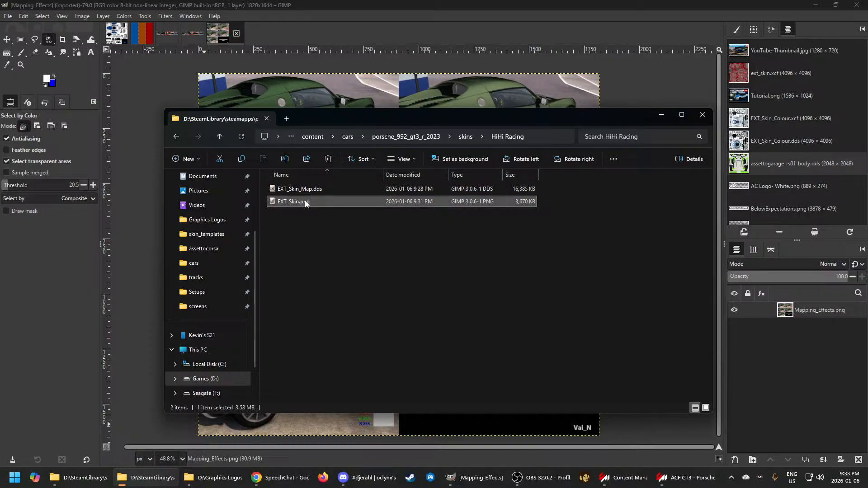
left_click(305, 204)
left_click(316, 202)
left_click(546, 357)
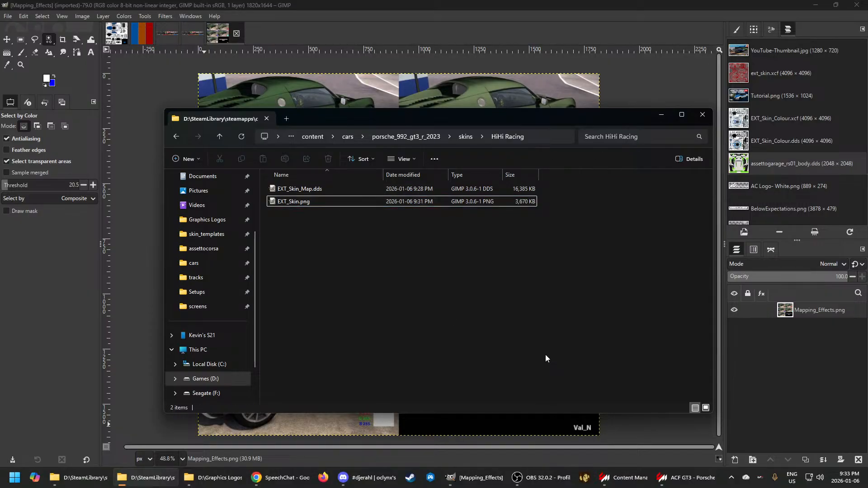
Switch to the ACF GT3 showroom and examine the whole Porsche with only the PNG skin texture in its folder
left_click(700, 483)
scroll(511, 336, "down", 5)
scroll(510, 332, "down", 4)
left_click_drag(511, 333, 480, 299)
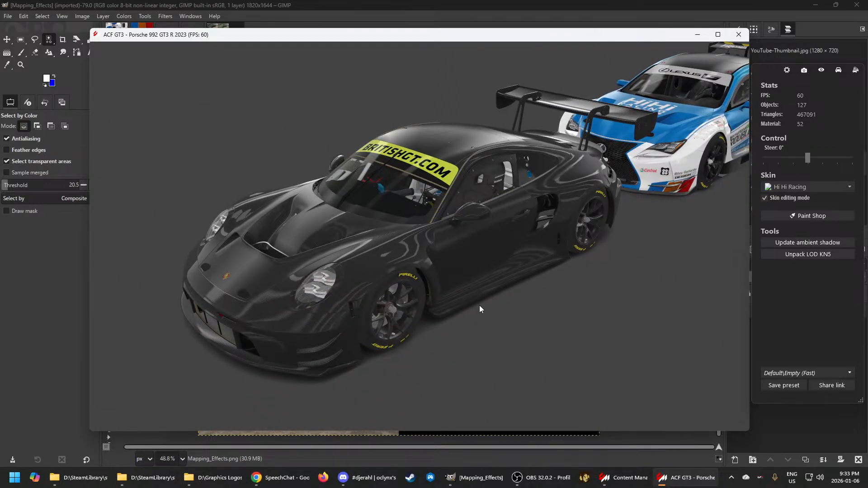
Return to the HiHi Racing skin folder in File Explorer and rename EXT_Skin.png to EXT_Skin.dds
left_click(145, 478)
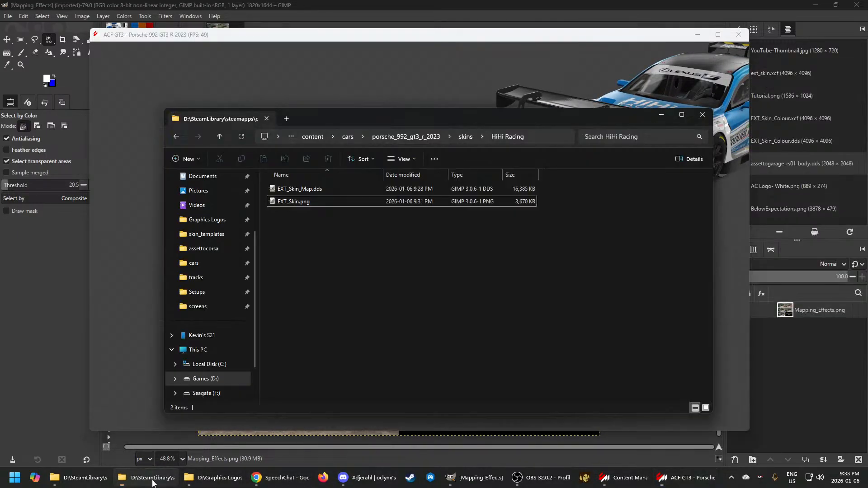
left_click(309, 201)
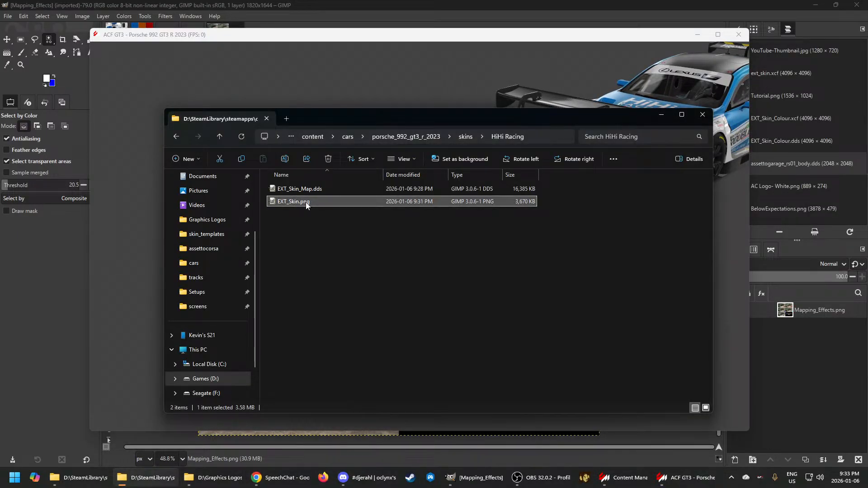
left_click(306, 205)
left_click(311, 202)
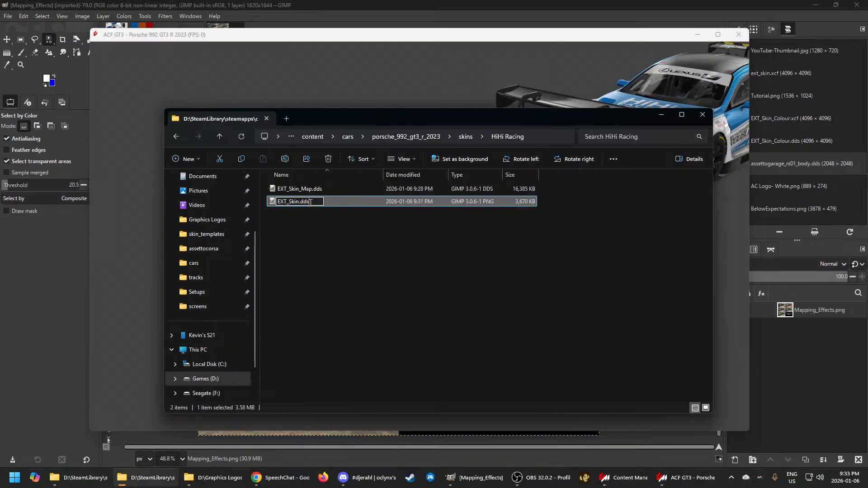
type("dds")
key("Return")
left_click(472, 242)
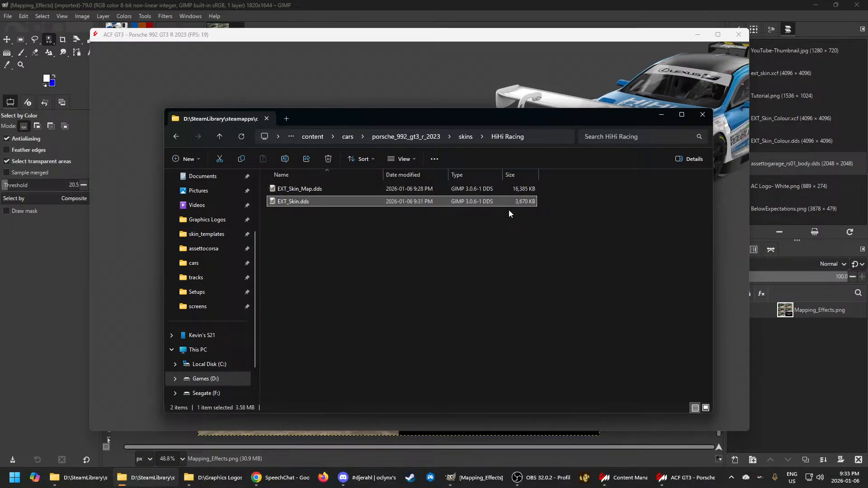
Open the renamed EXT_Skin.dds in GIMP and inspect the blue door around the TROUBLEMAKERS decal
double_click(299, 202)
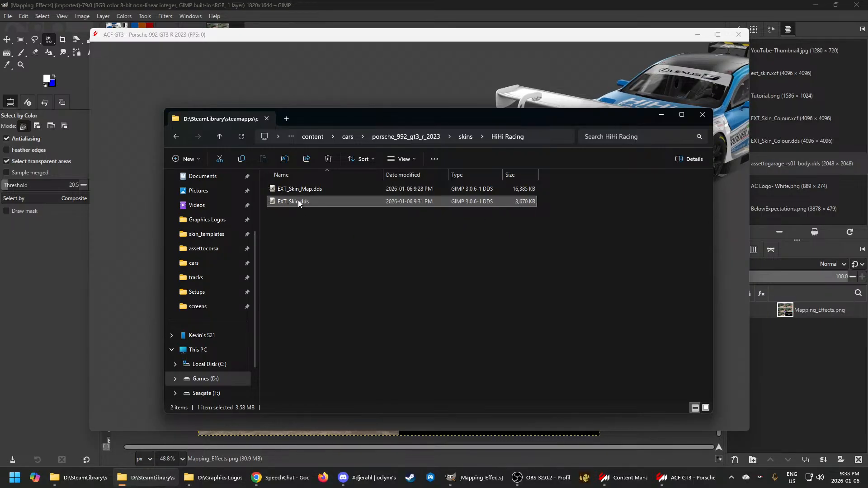
left_click(234, 8)
scroll(347, 198, "up", 3)
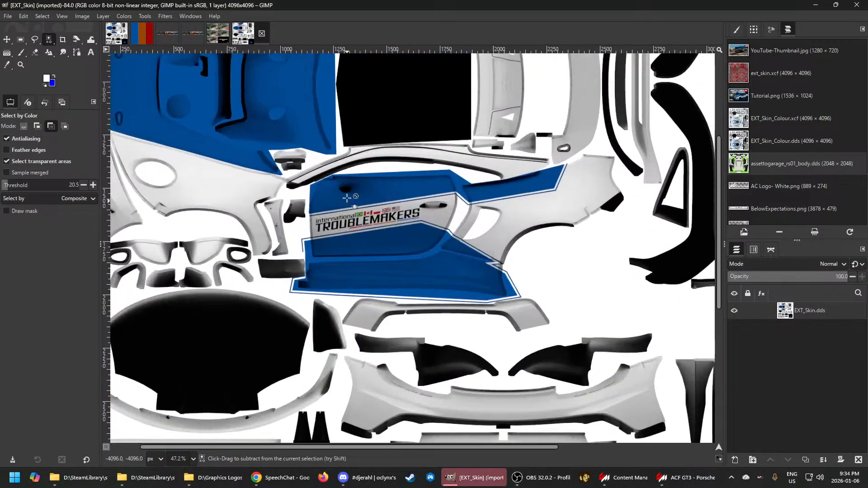
Examine the TROUBLEMAKERS lettering, flags and stripe edges up close in the EXT_Skin.dds texture
scroll(347, 197, "up", 4)
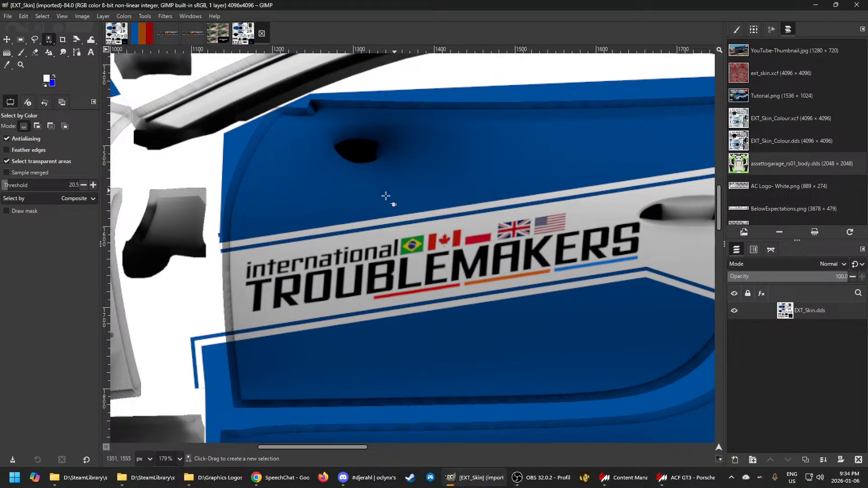
scroll(384, 199, "up", 2)
scroll(380, 213, "down", 2)
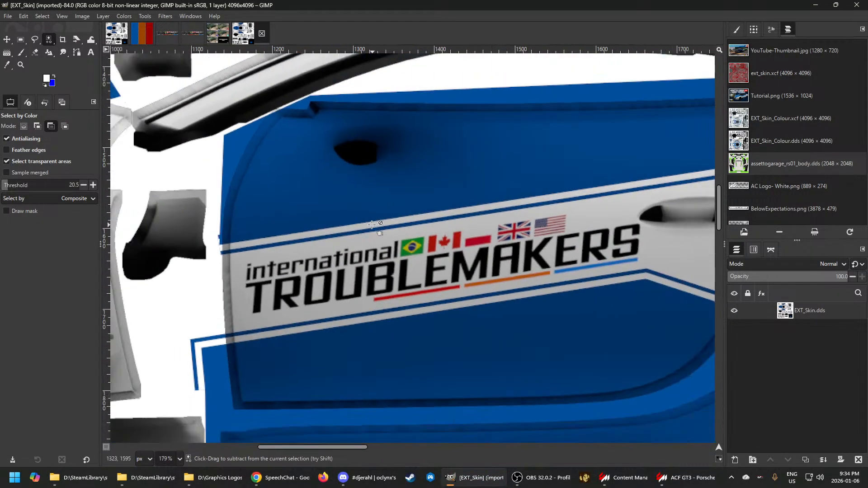
scroll(372, 225, "down", 2)
Switch to the ACF GT3 showroom and examine the Porsche's door paint, stripes and TROUBLEMAKERS decal up close for texture quality
left_click(677, 479)
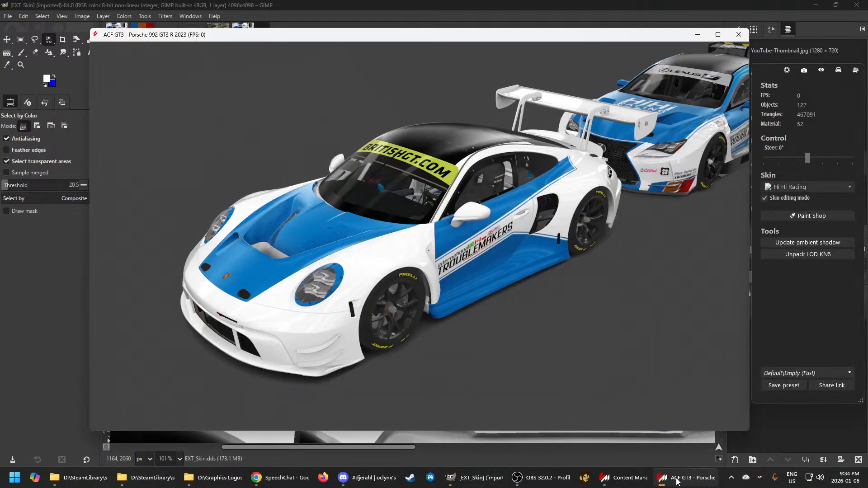
scroll(456, 308, "up", 6)
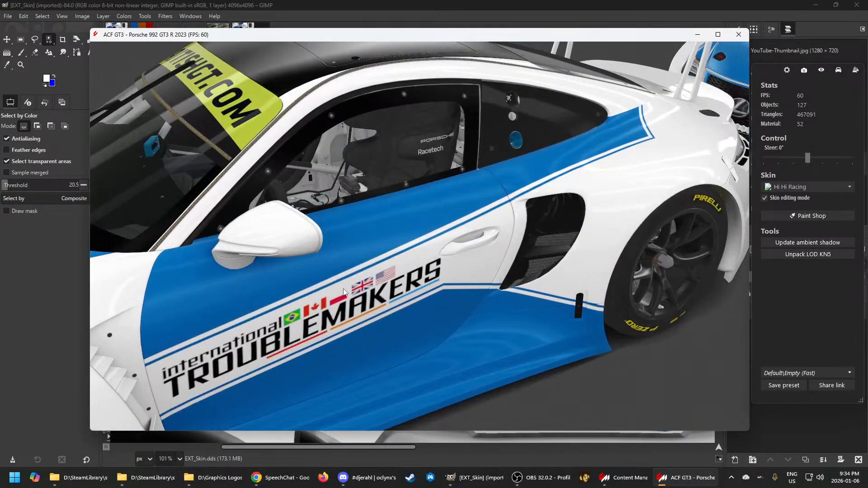
left_click_drag(344, 290, 453, 269)
scroll(461, 274, "up", 3)
scroll(459, 274, "down", 2)
scroll(439, 272, "up", 4)
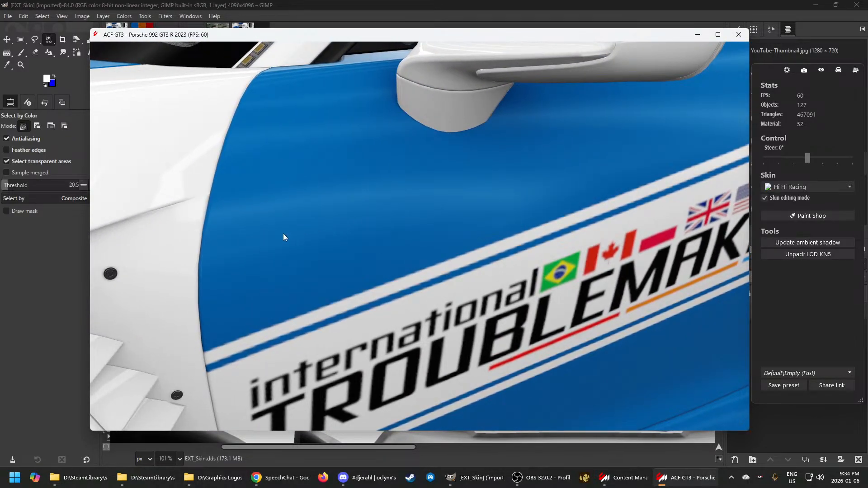
scroll(437, 283, "down", 5)
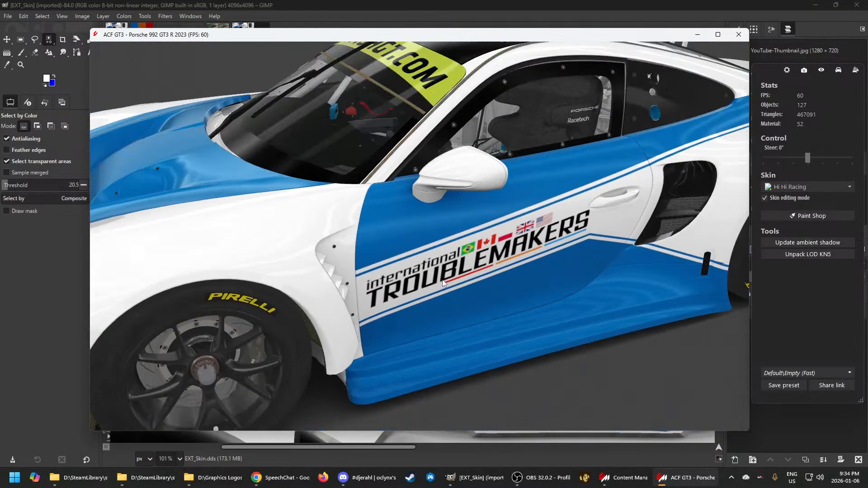
Examine the whole Porsche livery from above, the side and the front three-quarter angle, with the Lexus reference alongside
left_click_drag(484, 285, 474, 234)
scroll(468, 297, "down", 3)
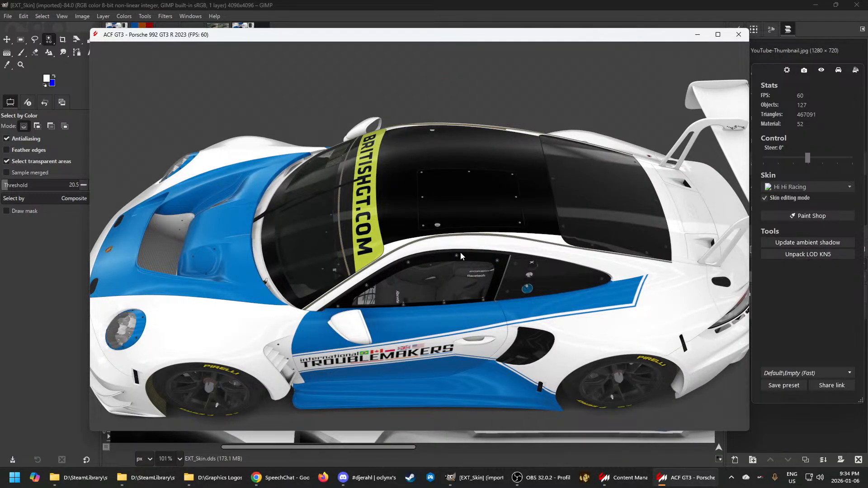
scroll(461, 251, "down", 3)
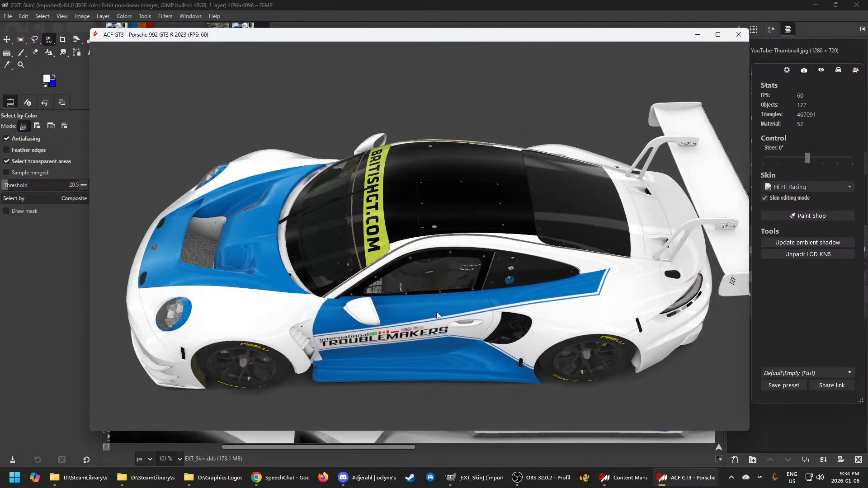
mouse_move(461, 251)
left_mouse_down()
mouse_move(411, 307)
mouse_move(414, 283)
mouse_move(469, 289)
mouse_move(405, 275)
mouse_move(402, 260)
mouse_move(398, 268)
mouse_move(421, 286)
mouse_move(394, 264)
mouse_move(452, 258)
left_mouse_up()
scroll(407, 289, "up", 3)
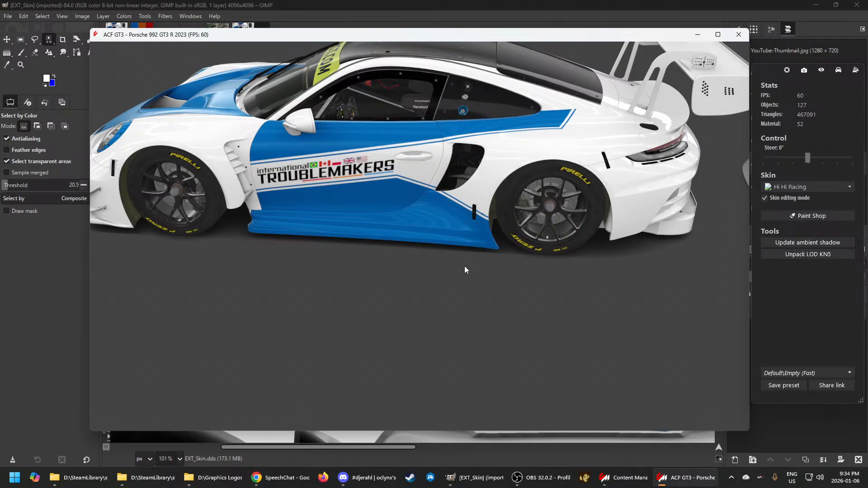
left_click_drag(419, 273, 456, 226)
left_click_drag(551, 195, 432, 254)
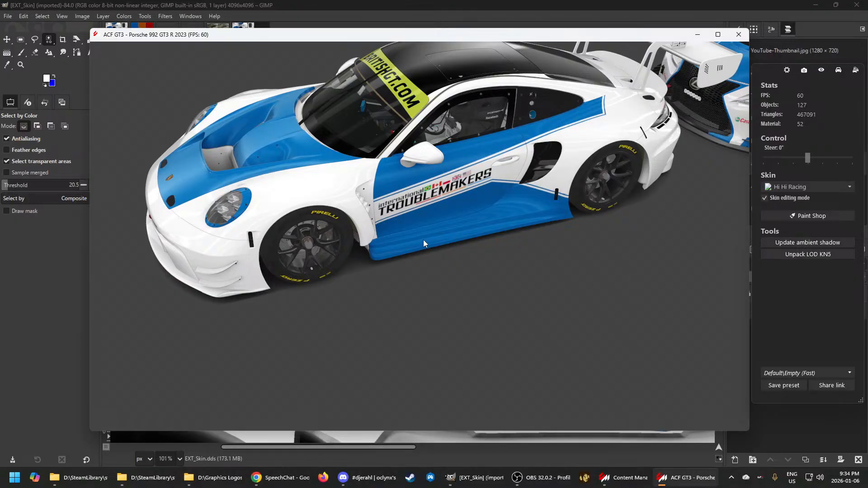
left_click_drag(425, 237, 471, 219)
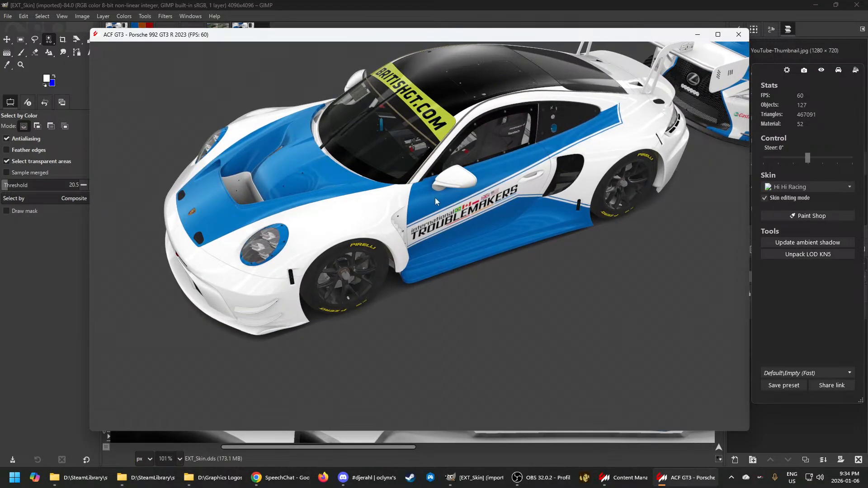
left_click_drag(433, 264, 420, 266)
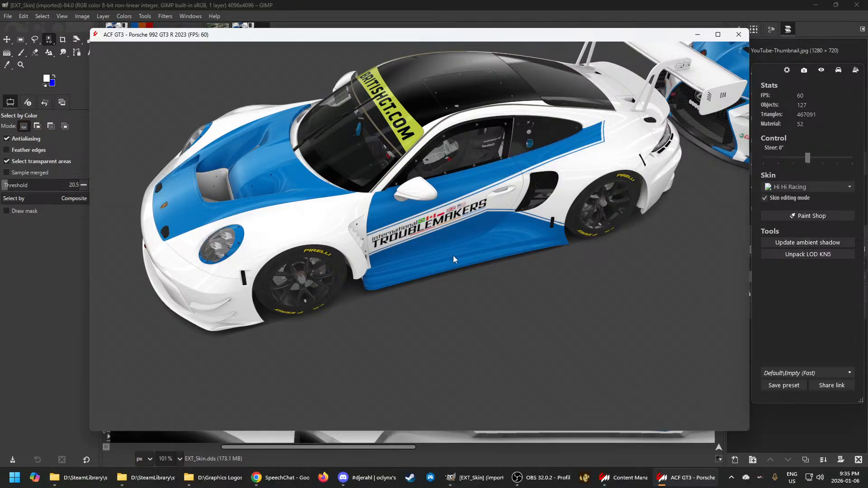
scroll(455, 255, "down", 3)
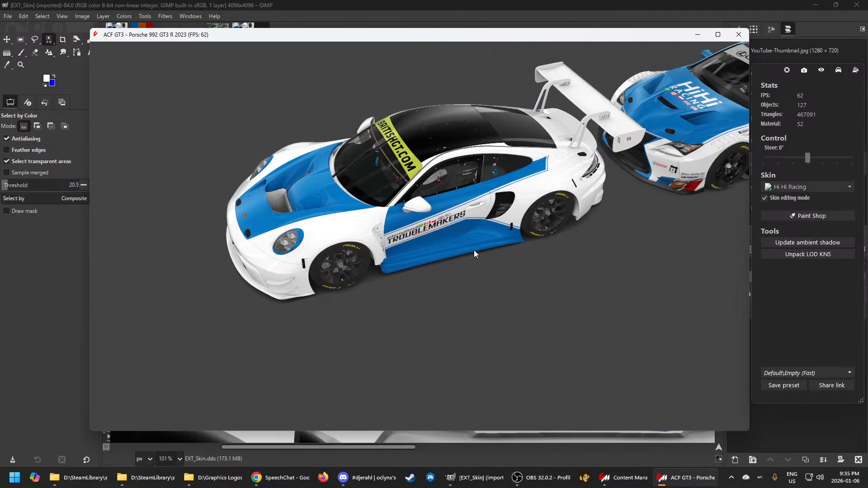
left_click_drag(457, 245, 409, 254)
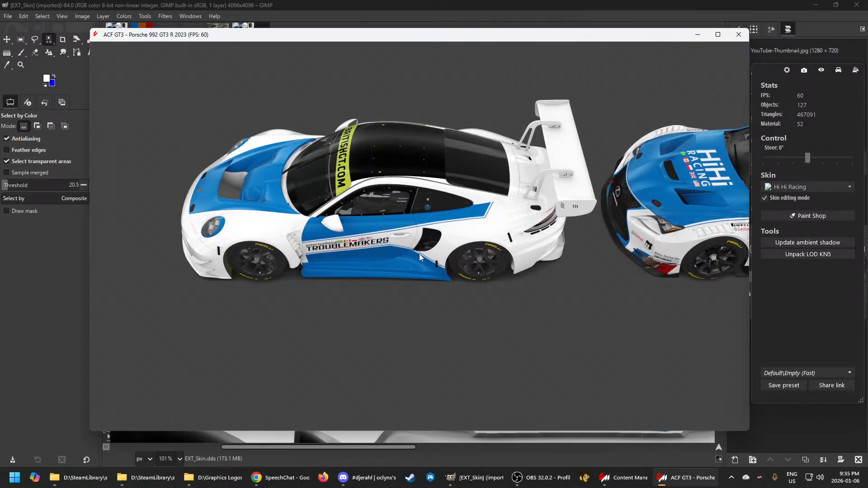